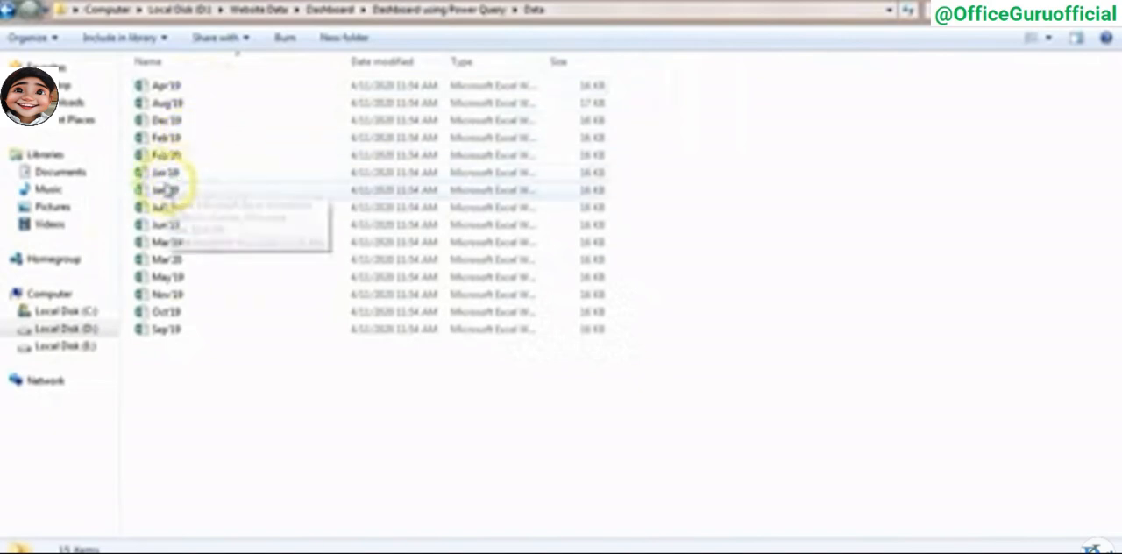
- Open the Jan'19 workbook and look over the dates on the Team1 sheet
{"action": "double_click", "coordinate": [169, 174]}
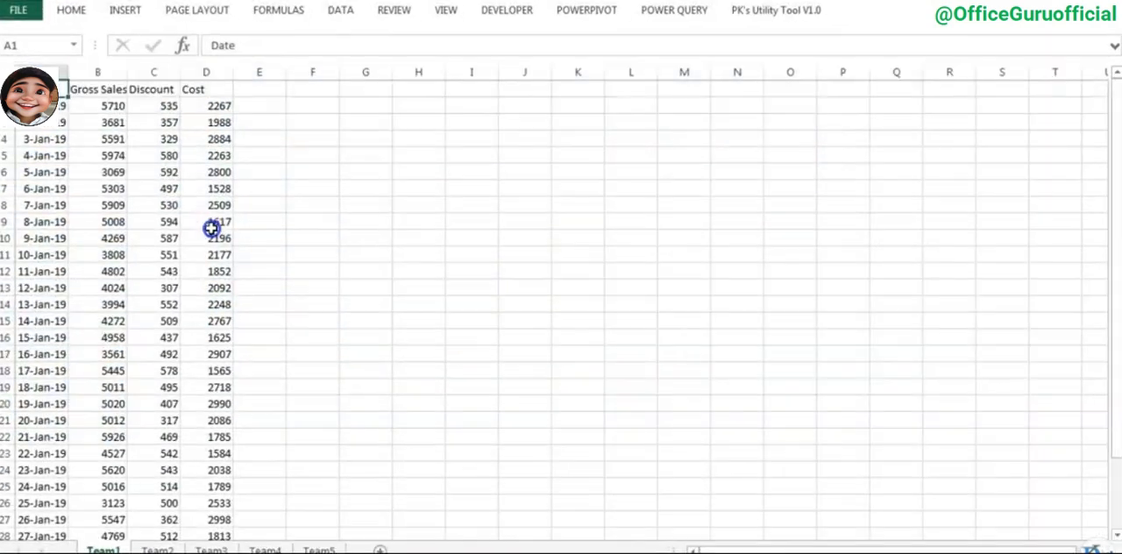
{"action": "left_click", "coordinate": [204, 135]}
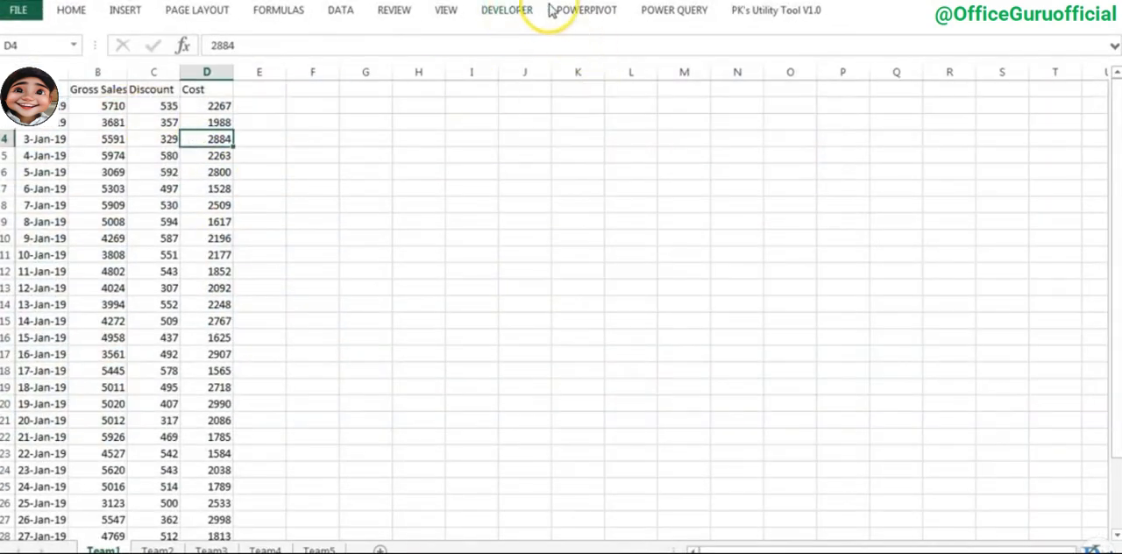
{"action": "left_click_drag", "start_coordinate": [44, 123], "coordinate": [48, 403]}
{"action": "scroll", "coordinate": [87, 393], "scroll_direction": "down", "scroll_amount": 4}
{"action": "scroll", "coordinate": [88, 394], "scroll_direction": "up", "scroll_amount": 4}
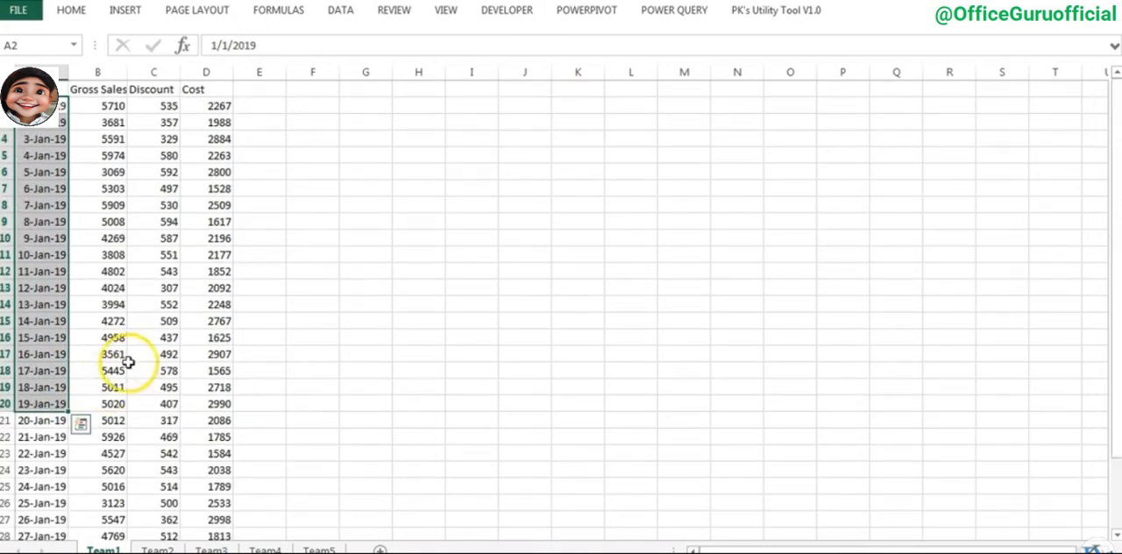
- Autofit the Gross Sales column on Team1 and review the Gross Sales, Discount and Cost headings
{"action": "left_click", "coordinate": [102, 105]}
{"action": "double_click", "coordinate": [127, 70]}
{"action": "left_click", "coordinate": [118, 89]}
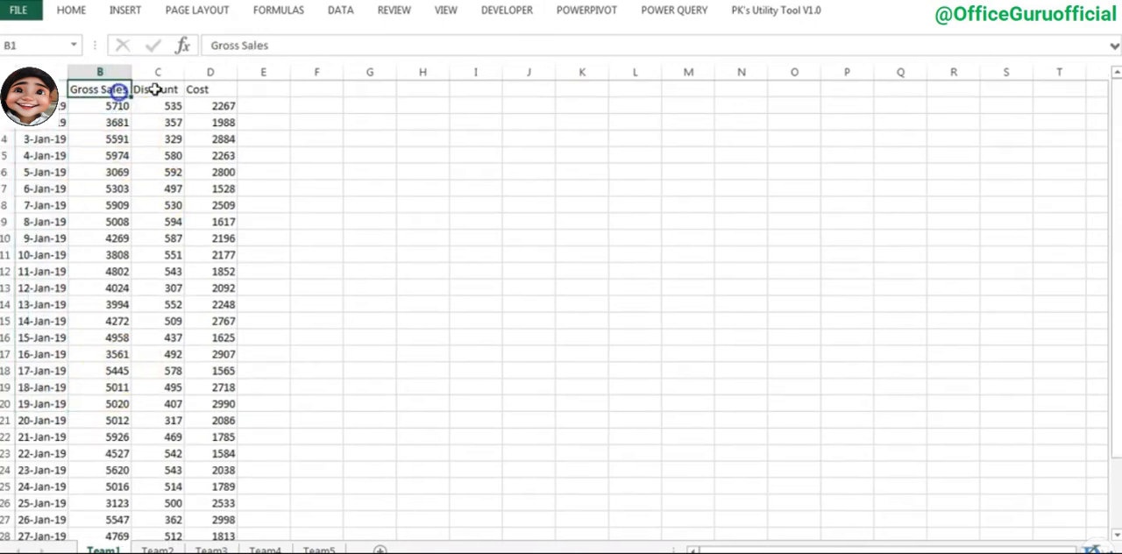
{"action": "left_click", "coordinate": [160, 89]}
{"action": "left_click", "coordinate": [205, 89]}
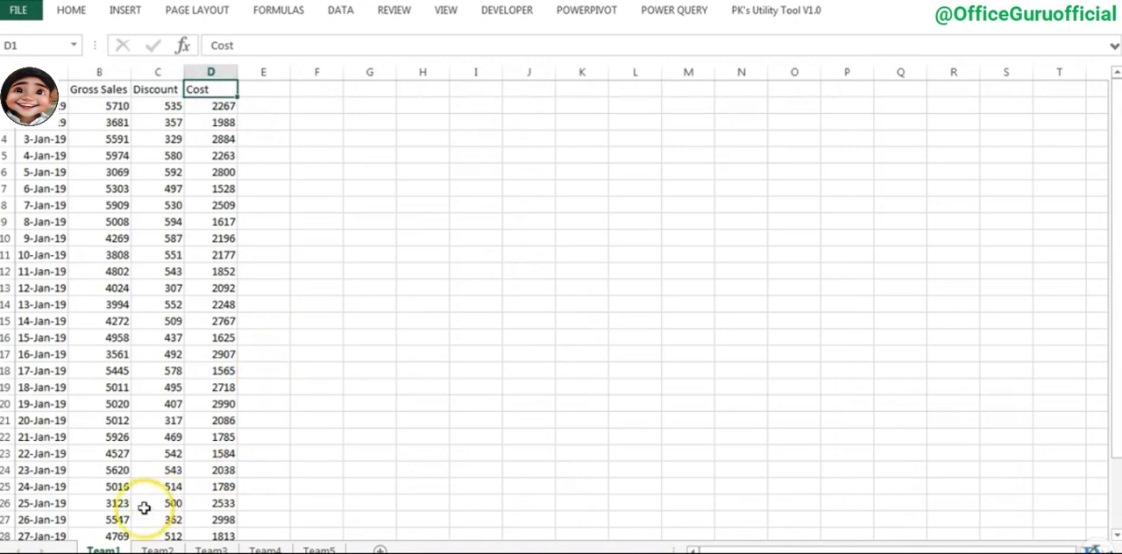
- Look through the Team2, Team3, Team4 and Team5 sheets to compare their layout and data
{"action": "left_click", "coordinate": [158, 550]}
{"action": "left_click", "coordinate": [211, 549]}
{"action": "left_click", "coordinate": [266, 550]}
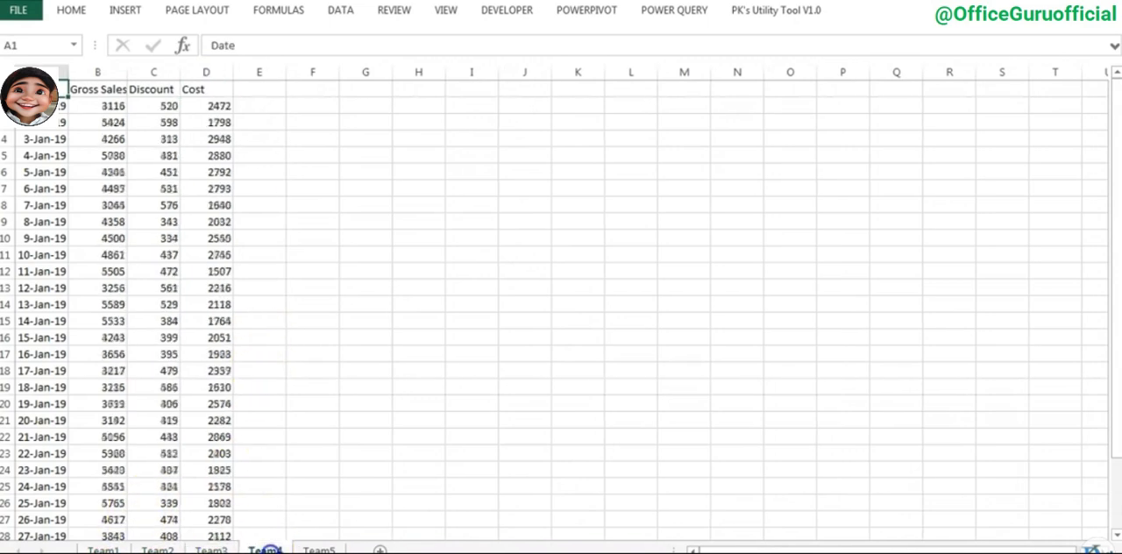
{"action": "left_click", "coordinate": [320, 549]}
{"action": "left_click", "coordinate": [317, 549]}
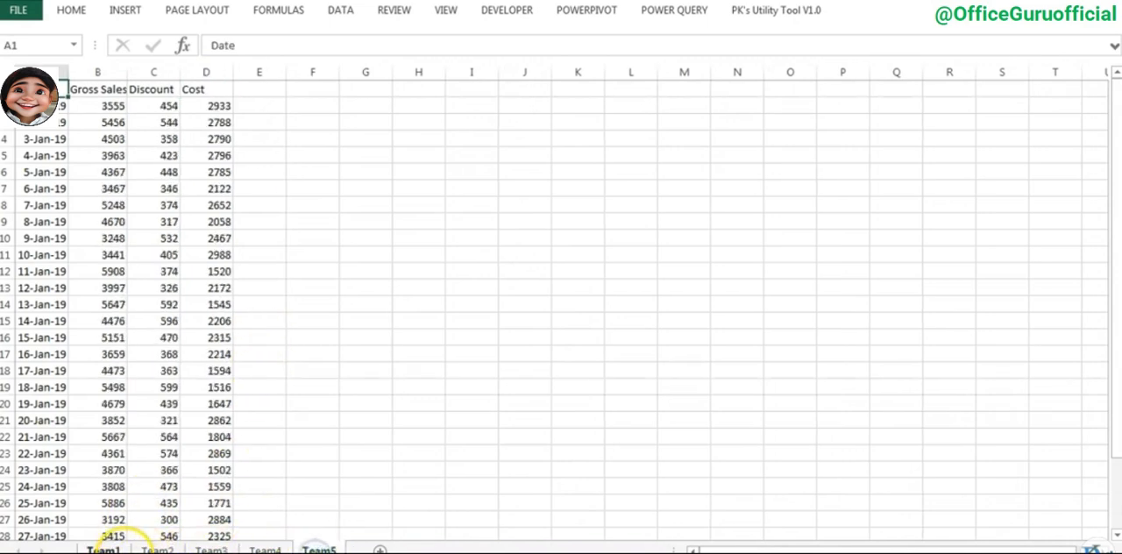
{"action": "left_click", "coordinate": [158, 549]}
{"action": "left_click", "coordinate": [211, 550]}
{"action": "left_click", "coordinate": [265, 549]}
{"action": "left_click", "coordinate": [319, 548]}
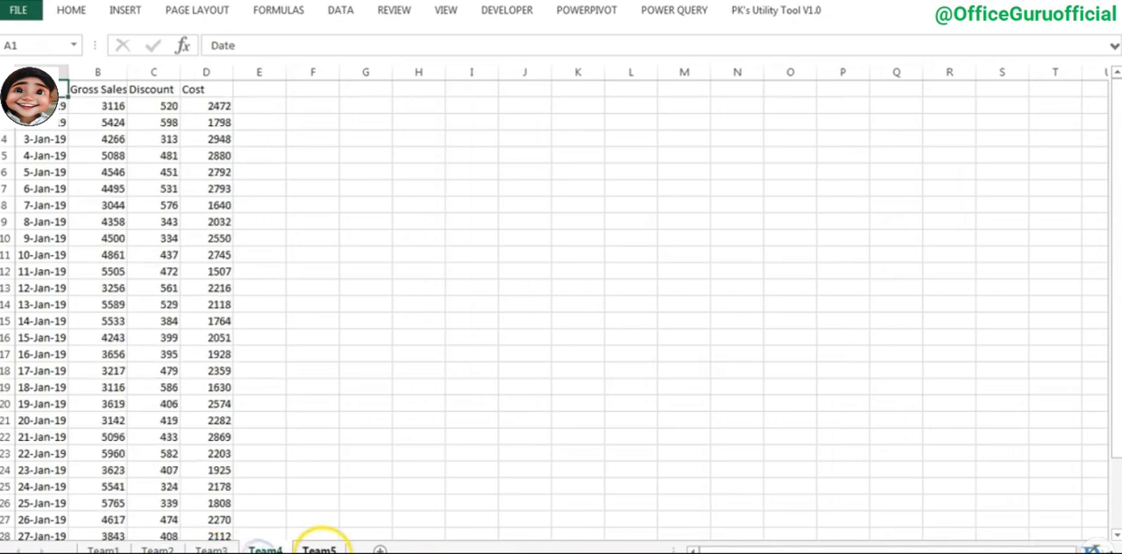
{"action": "left_click", "coordinate": [319, 549]}
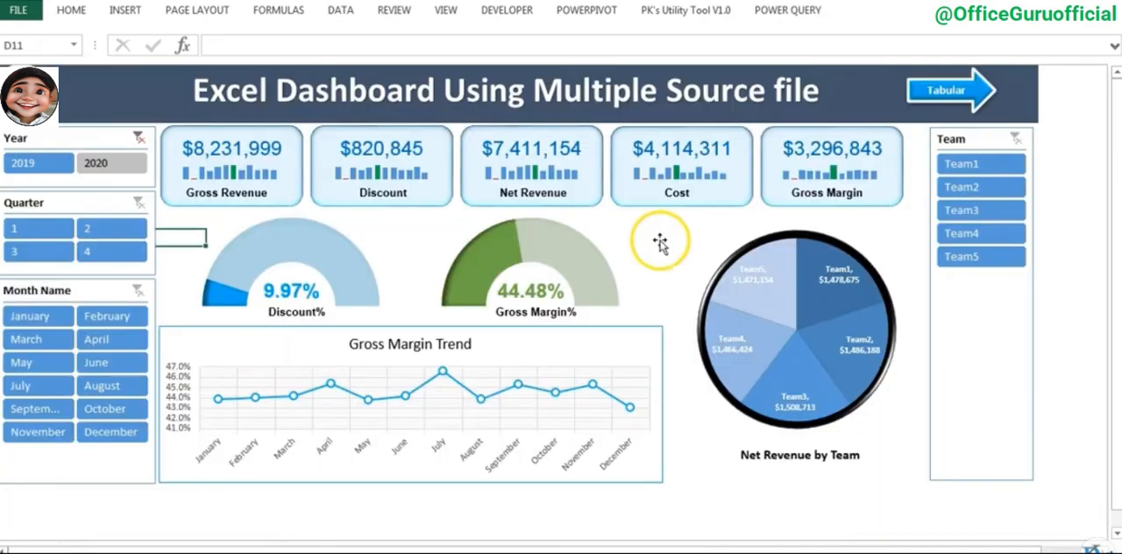
- Switch to the dashboard workbook, filter it by Team1 through Team5 one at a time, and clear the team filter
{"action": "left_click", "coordinate": [649, 234]}
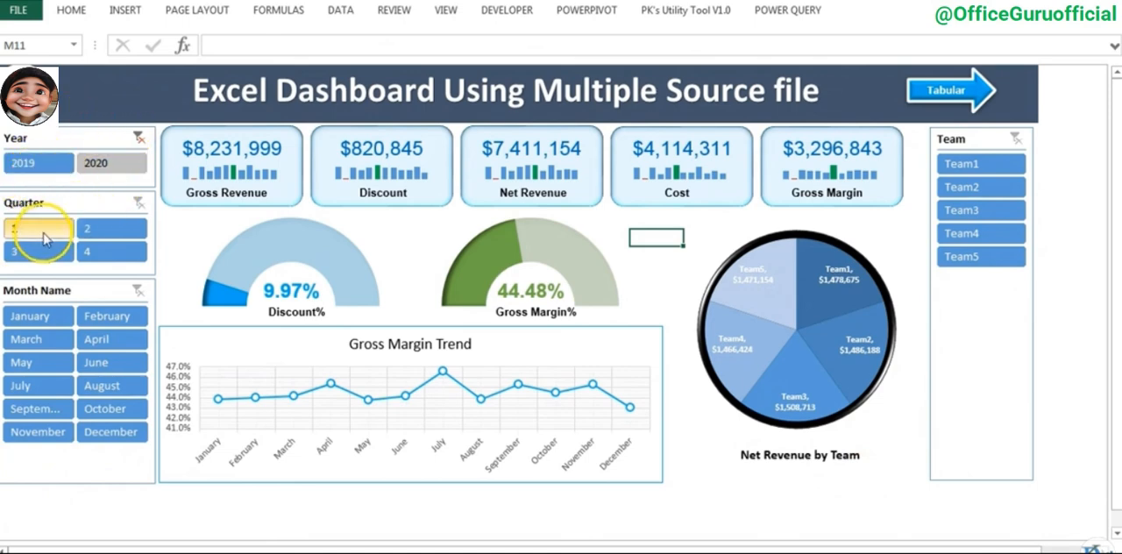
{"action": "left_click", "coordinate": [982, 164]}
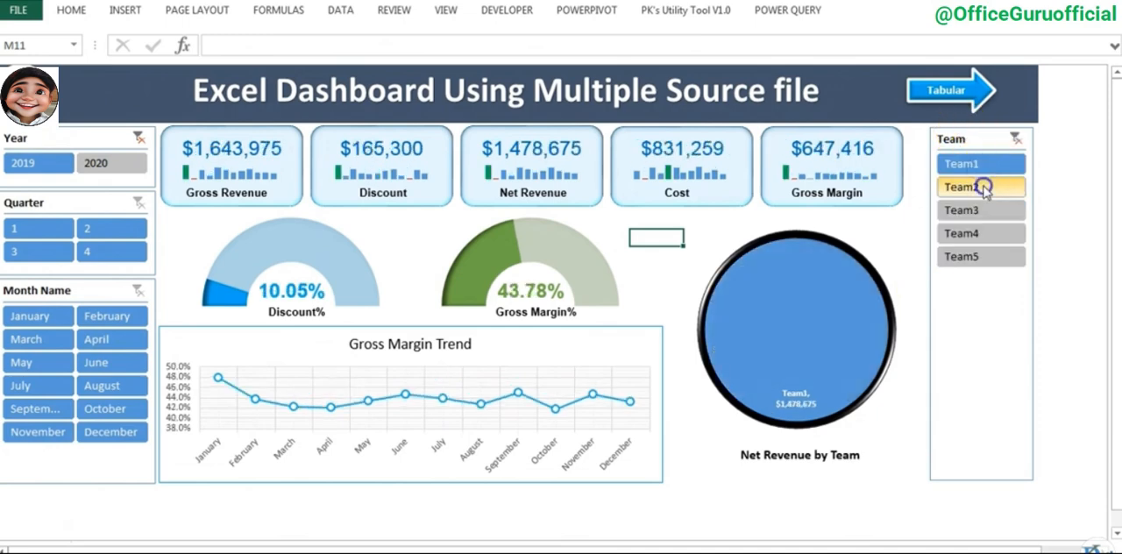
{"action": "left_click", "coordinate": [983, 187]}
{"action": "left_click", "coordinate": [984, 212]}
{"action": "left_click", "coordinate": [983, 236]}
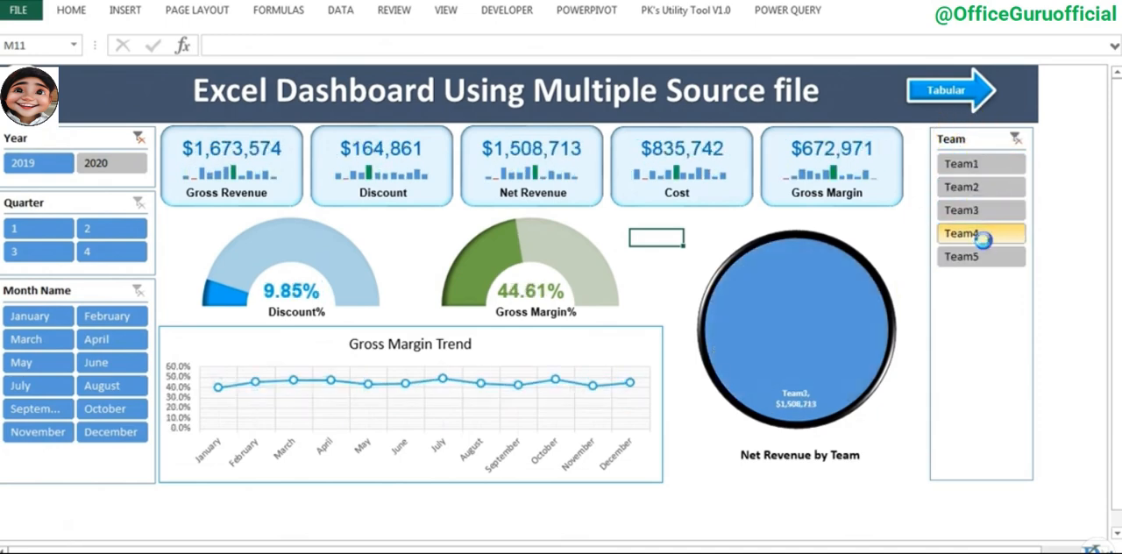
{"action": "left_click", "coordinate": [982, 257]}
{"action": "left_click", "coordinate": [1015, 138]}
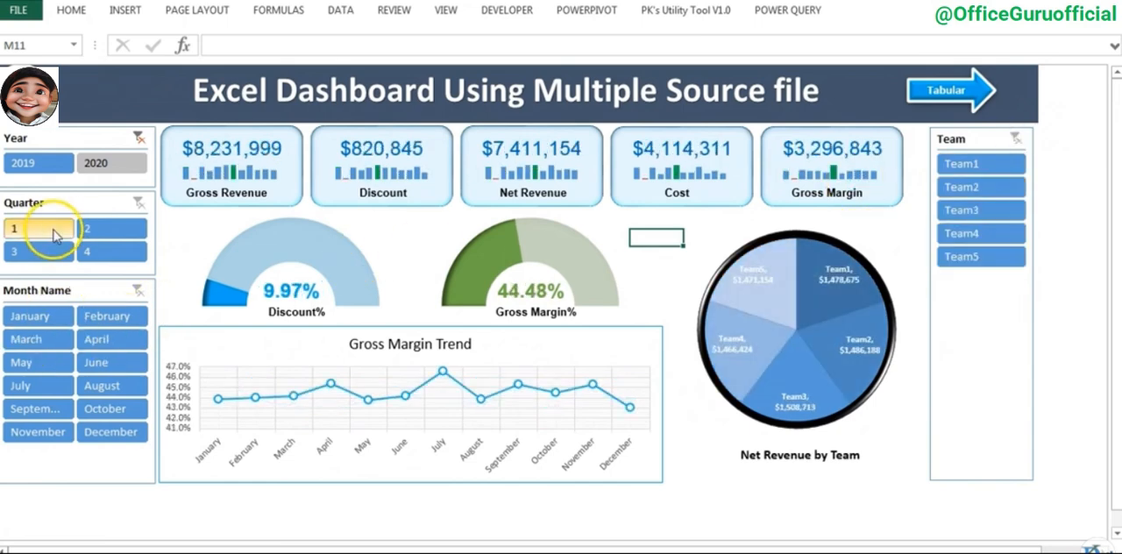
- Filter the dashboard by quarters 1, 2, 4 and 3 in turn and clear the quarter filter
{"action": "left_click", "coordinate": [52, 232]}
{"action": "left_click", "coordinate": [100, 229]}
{"action": "left_click", "coordinate": [115, 252]}
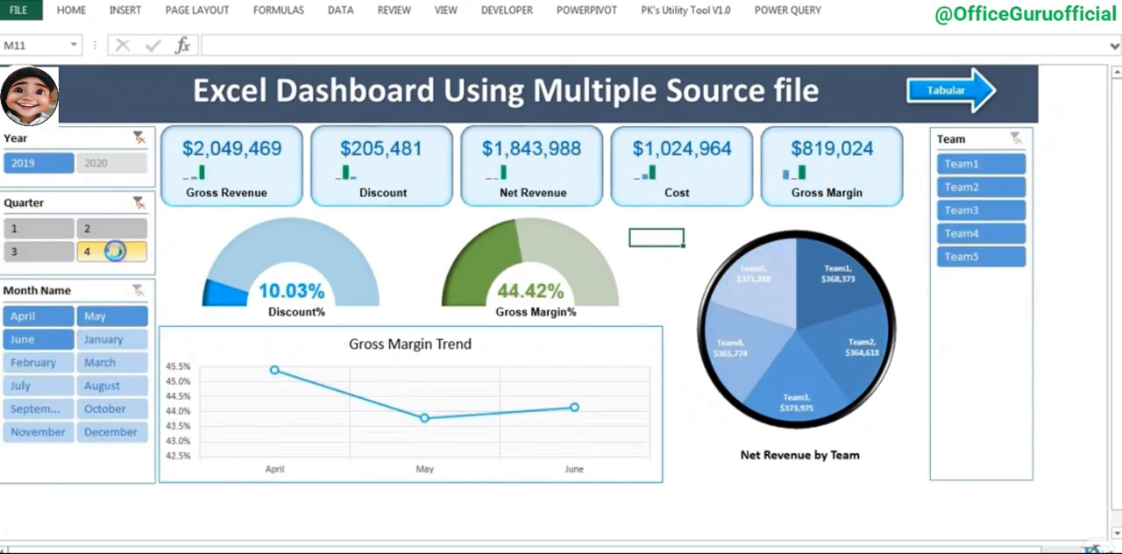
{"action": "left_click", "coordinate": [35, 251]}
{"action": "left_click", "coordinate": [138, 203]}
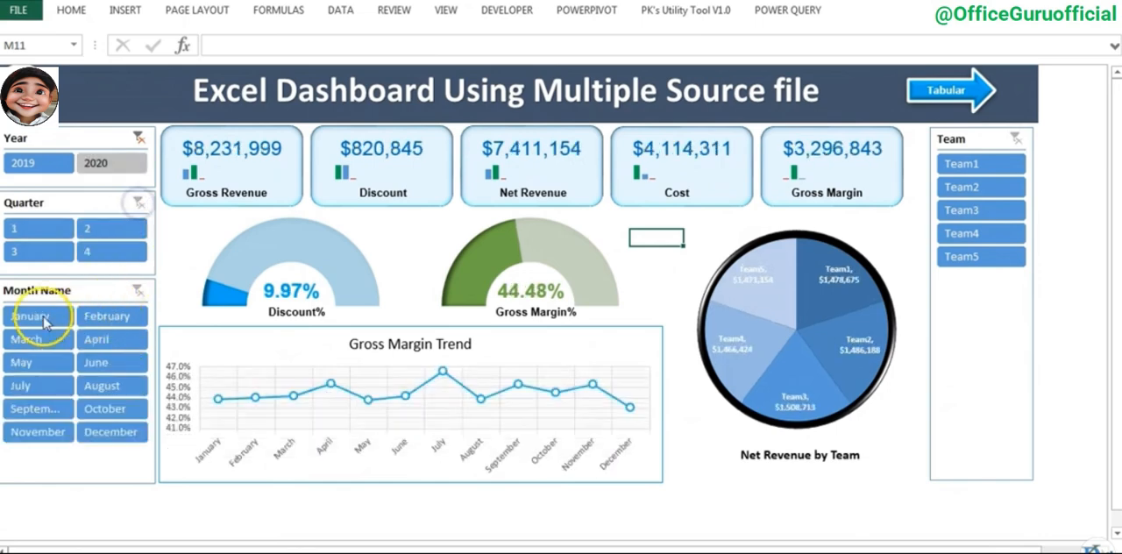
- Filter the dashboard by January, February and March in turn and clear the month filter
{"action": "left_click", "coordinate": [36, 318]}
{"action": "left_click", "coordinate": [109, 317]}
{"action": "left_click", "coordinate": [37, 339]}
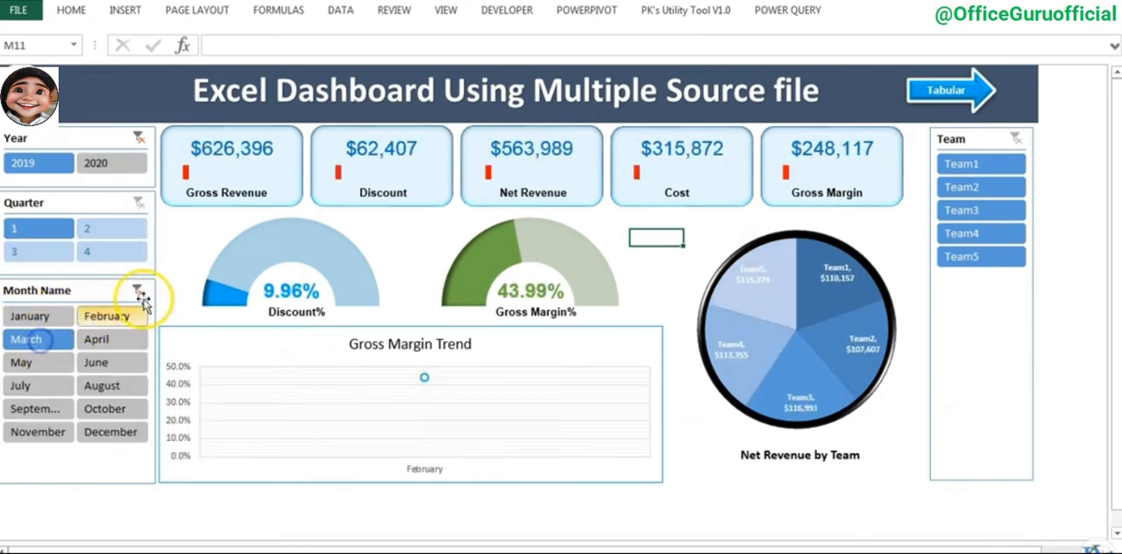
{"action": "left_click", "coordinate": [139, 290]}
- View the dashboard for 2020 and for all years, and set the year filter to 2019
{"action": "left_click", "coordinate": [107, 164]}
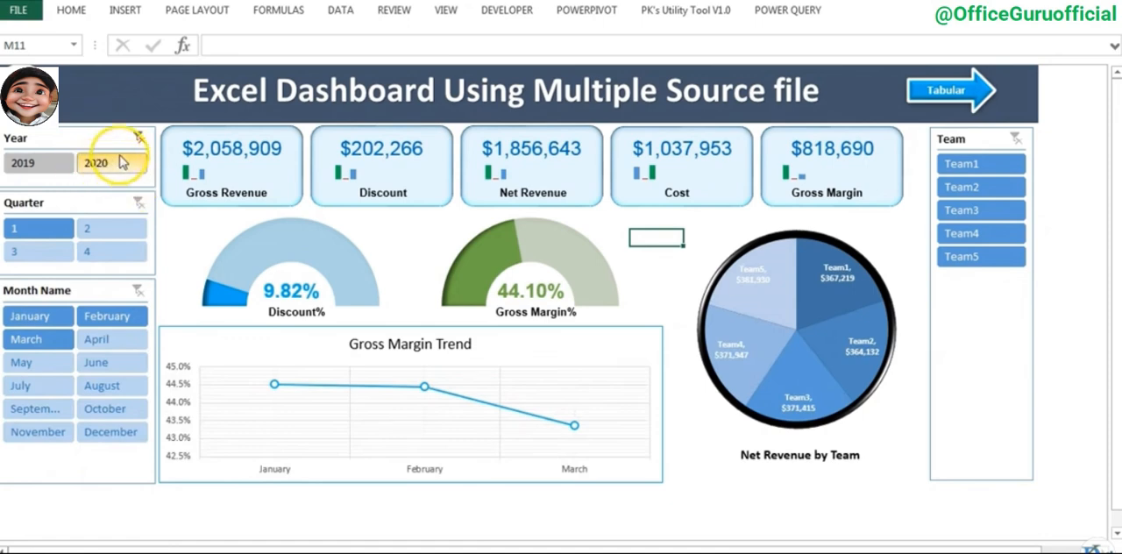
{"action": "left_click", "coordinate": [138, 139]}
{"action": "left_click", "coordinate": [28, 173]}
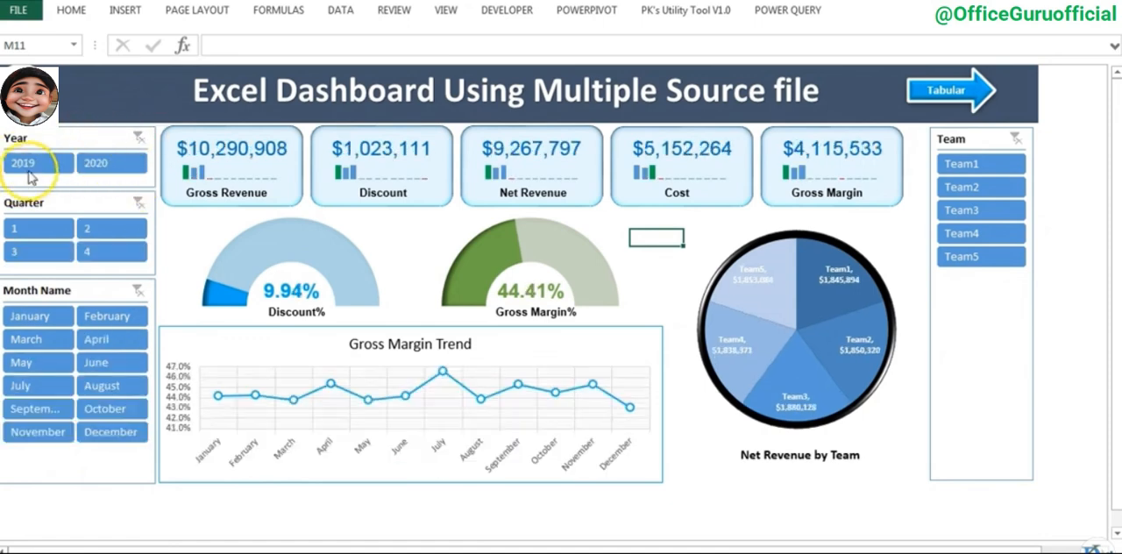
{"action": "left_click", "coordinate": [37, 163]}
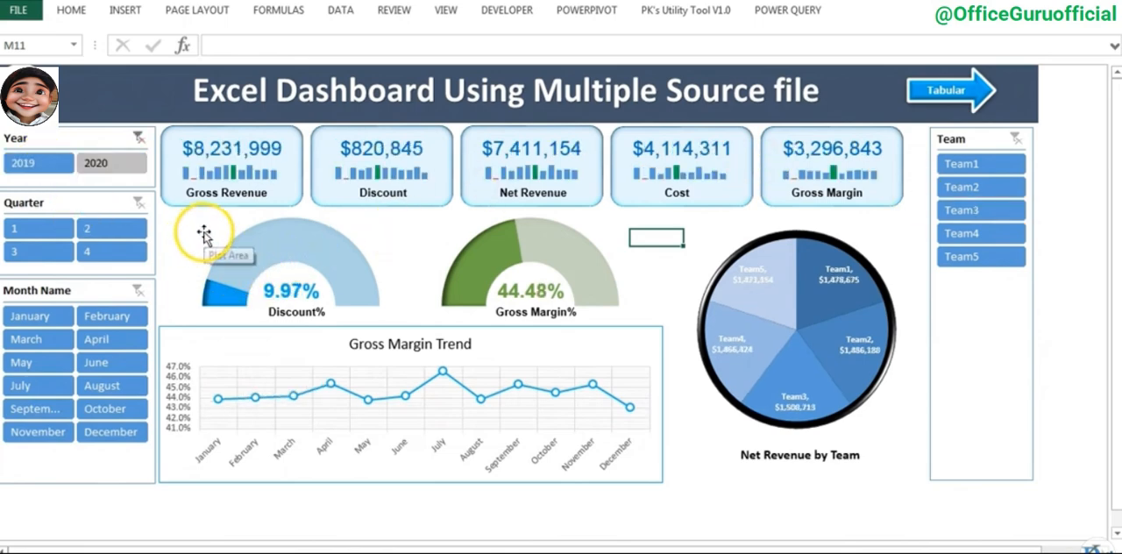
- Go to the tabular view, filter the table by Team1, Team2 and Team3 in turn, and clear the team filter
{"action": "left_click", "coordinate": [952, 93]}
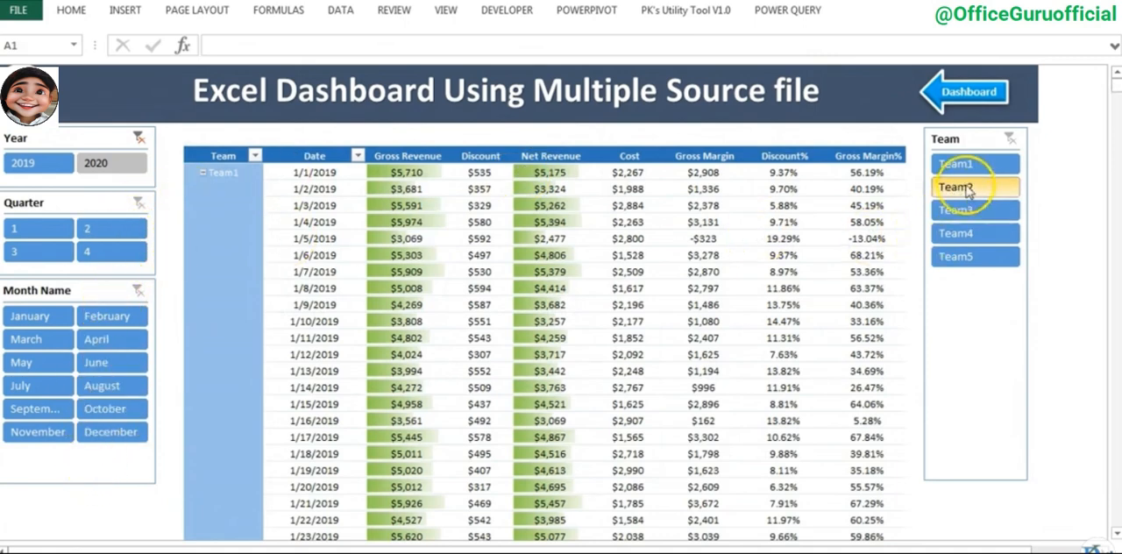
{"action": "left_click", "coordinate": [969, 164]}
{"action": "left_click", "coordinate": [972, 187]}
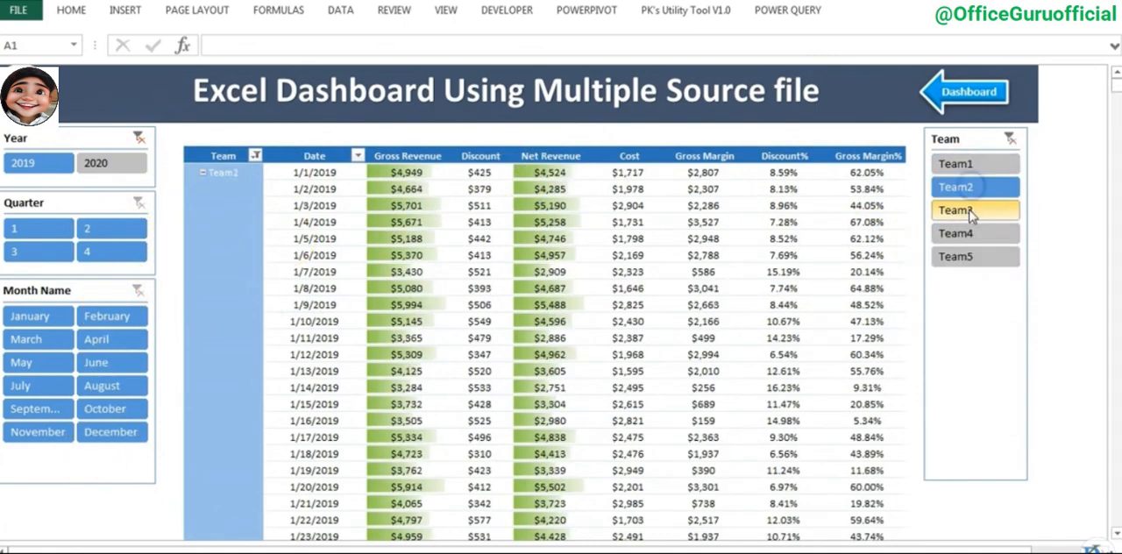
{"action": "left_click", "coordinate": [957, 210]}
{"action": "left_click", "coordinate": [1004, 140]}
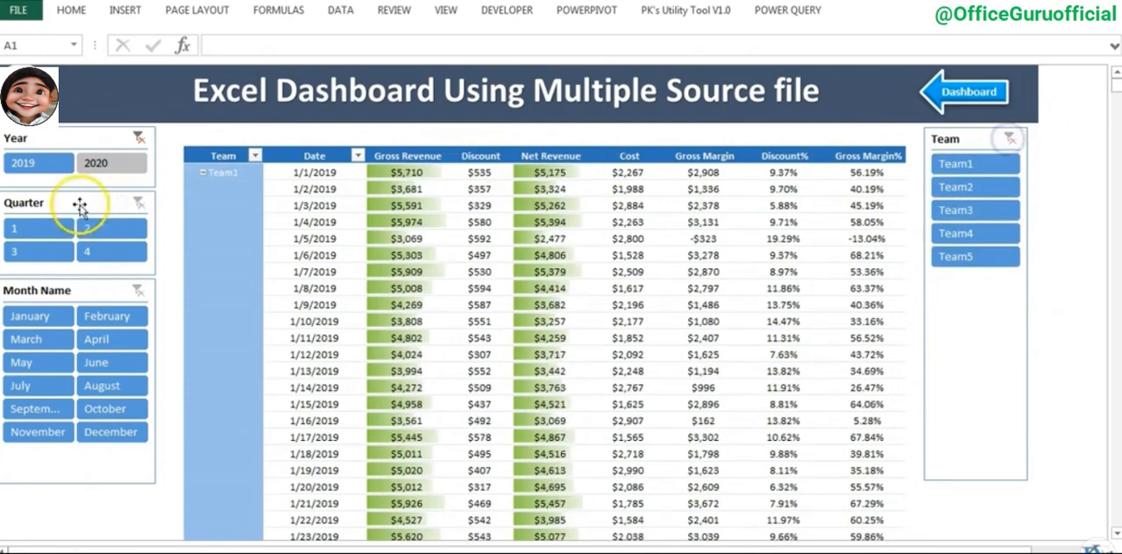
- Check the tabular view filtered by quarter 1 and by March, leaving both filters cleared
{"action": "left_click", "coordinate": [44, 228]}
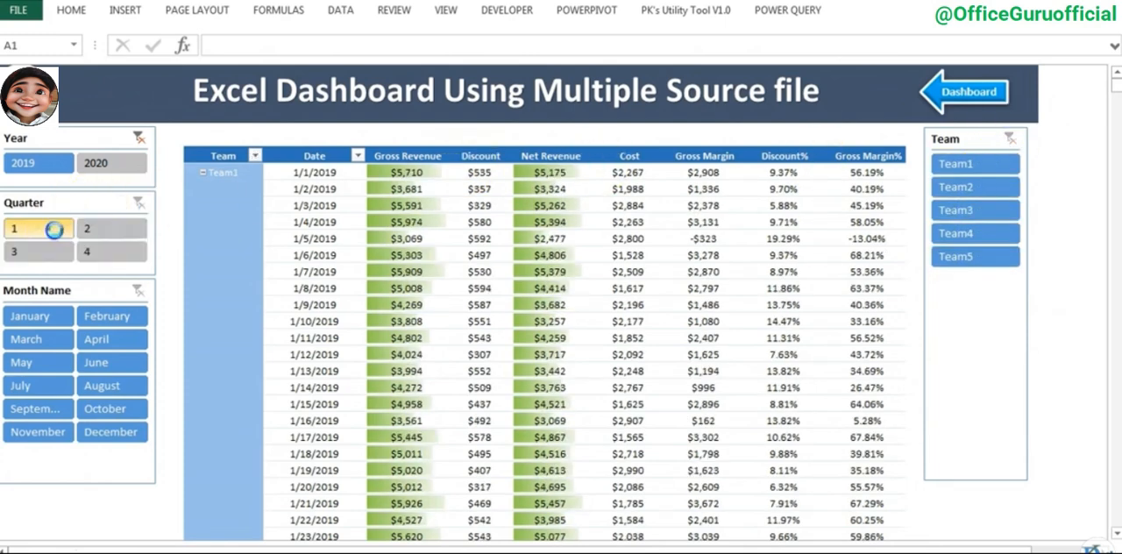
{"action": "left_click", "coordinate": [39, 343]}
{"action": "left_click", "coordinate": [138, 290]}
- Examine the table's team, date, cost, gross margin, discount % and gross margin % columns, and return to the dashboard view
{"action": "left_click", "coordinate": [322, 172]}
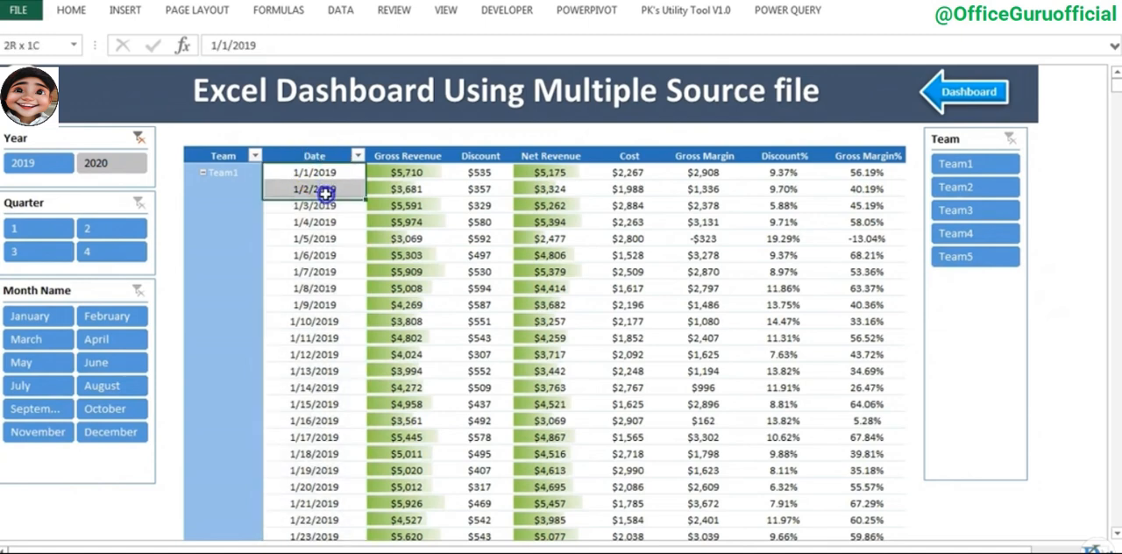
{"action": "left_click", "coordinate": [224, 172]}
{"action": "left_click_drag", "start_coordinate": [295, 173], "coordinate": [313, 206]}
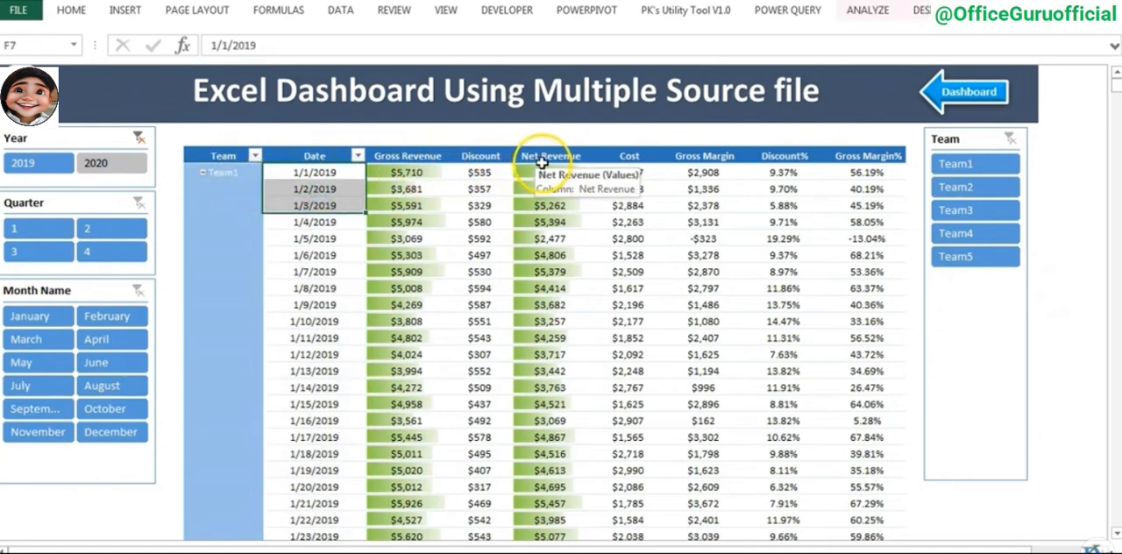
{"action": "left_click_drag", "start_coordinate": [629, 172], "coordinate": [623, 221]}
{"action": "left_click_drag", "start_coordinate": [725, 172], "coordinate": [719, 220]}
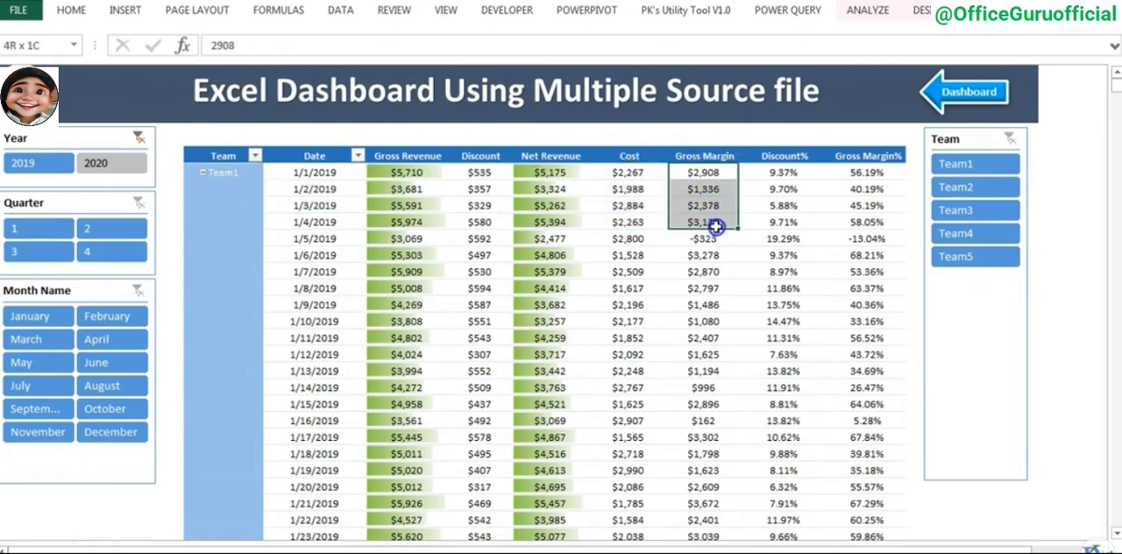
{"action": "left_click_drag", "start_coordinate": [783, 171], "coordinate": [798, 225]}
{"action": "left_click_drag", "start_coordinate": [855, 171], "coordinate": [839, 235]}
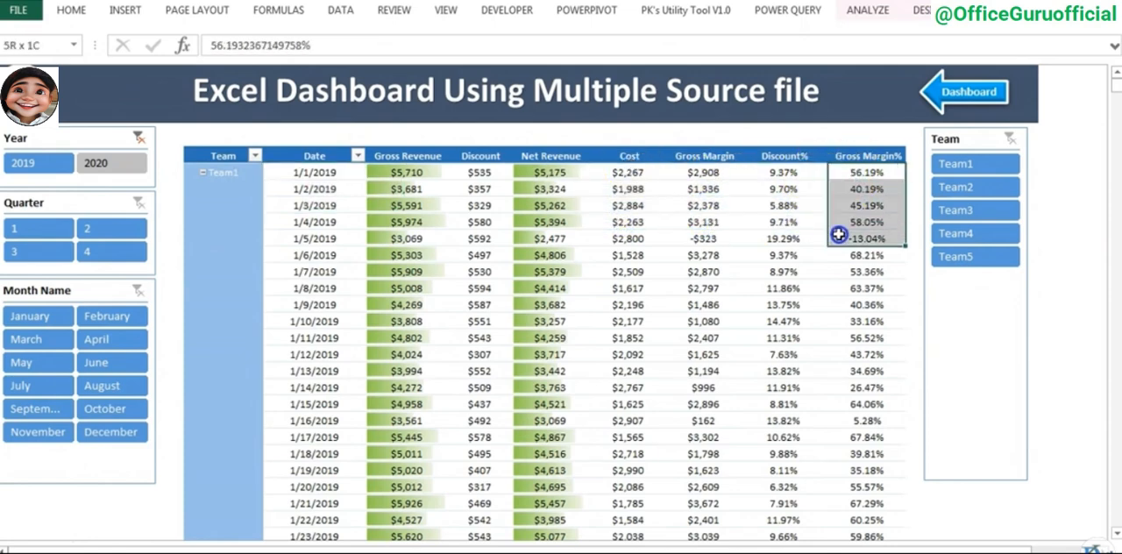
{"action": "left_click", "coordinate": [786, 137]}
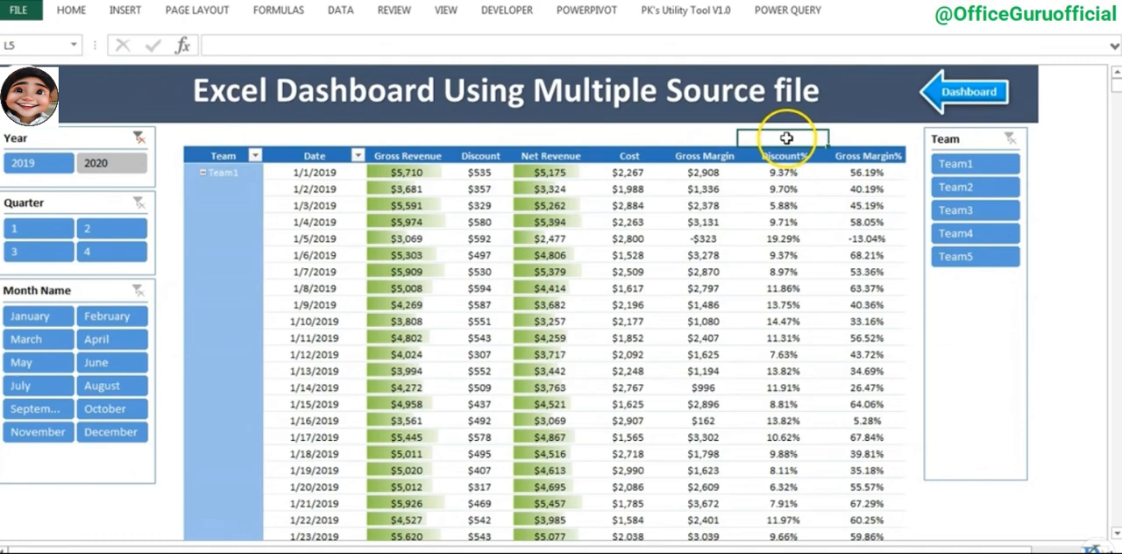
{"action": "left_click", "coordinate": [973, 95]}
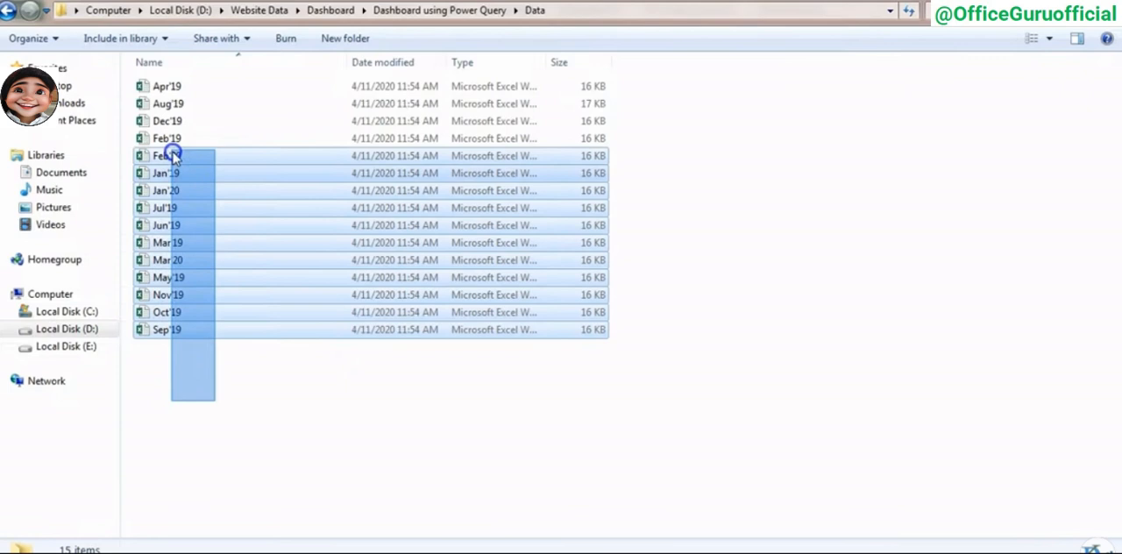
- Switch to File Explorer, open the Data - Copy folder inside Dashboard using Power Query, and check its full path
{"action": "left_click_drag", "start_coordinate": [170, 150], "coordinate": [237, 375]}
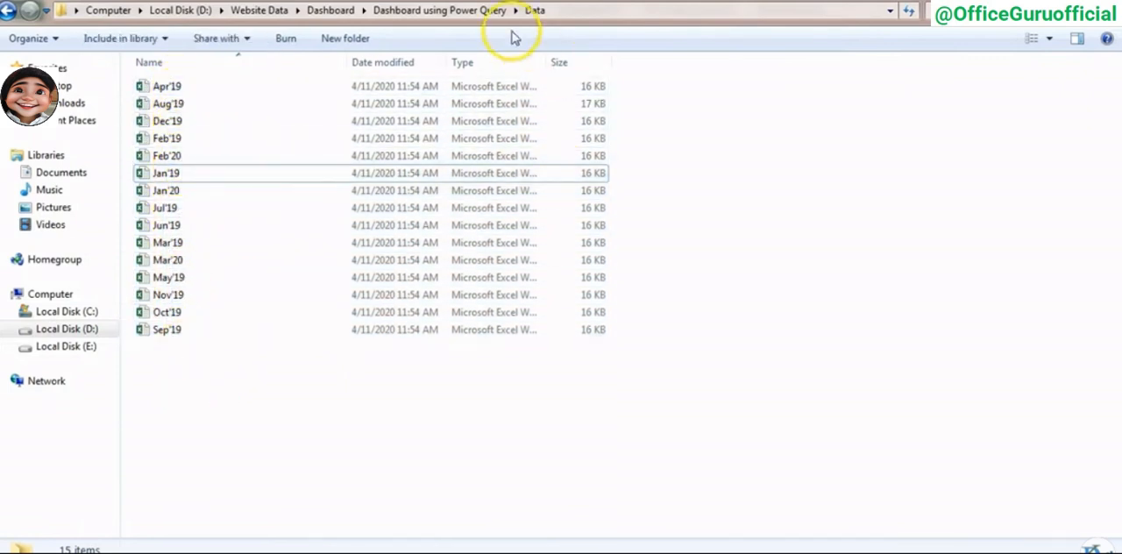
{"action": "left_click", "coordinate": [426, 10]}
{"action": "left_click", "coordinate": [186, 106]}
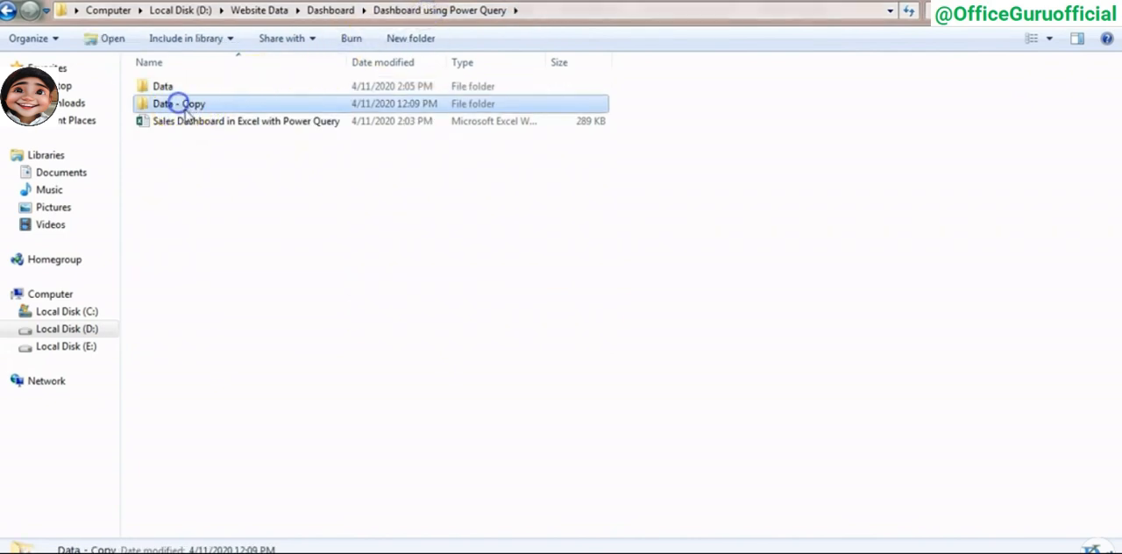
{"action": "left_click", "coordinate": [180, 107]}
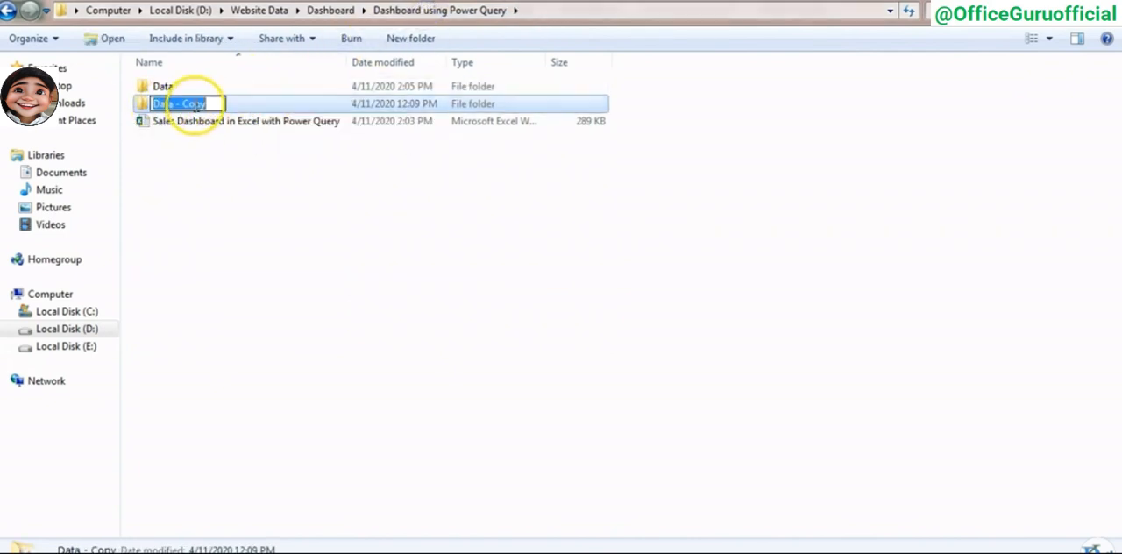
{"action": "left_click", "coordinate": [241, 166]}
{"action": "double_click", "coordinate": [187, 104]}
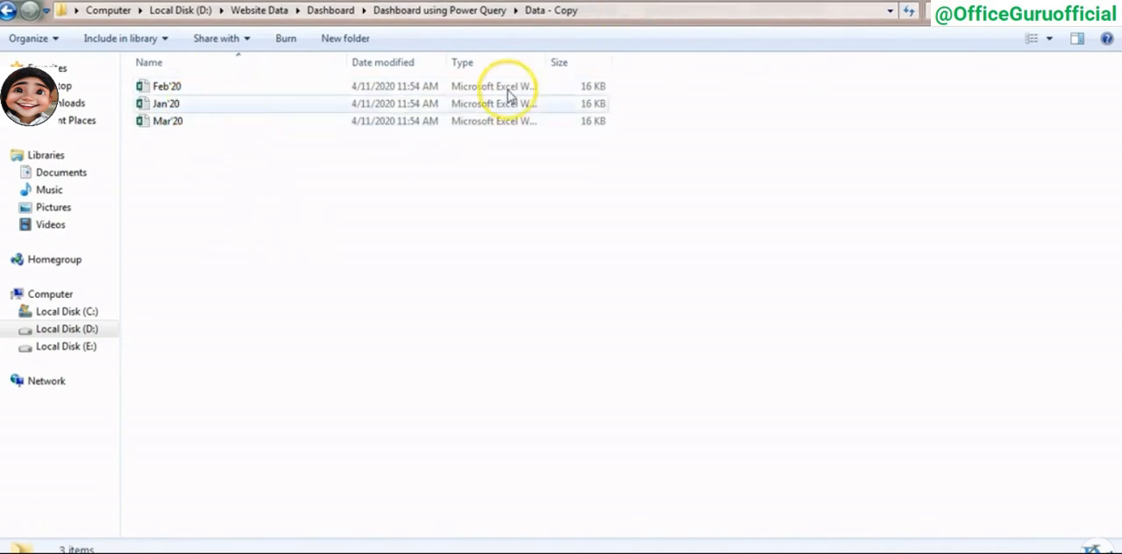
{"action": "left_click", "coordinate": [661, 11]}
{"action": "key", "text": "ctrl+c"}
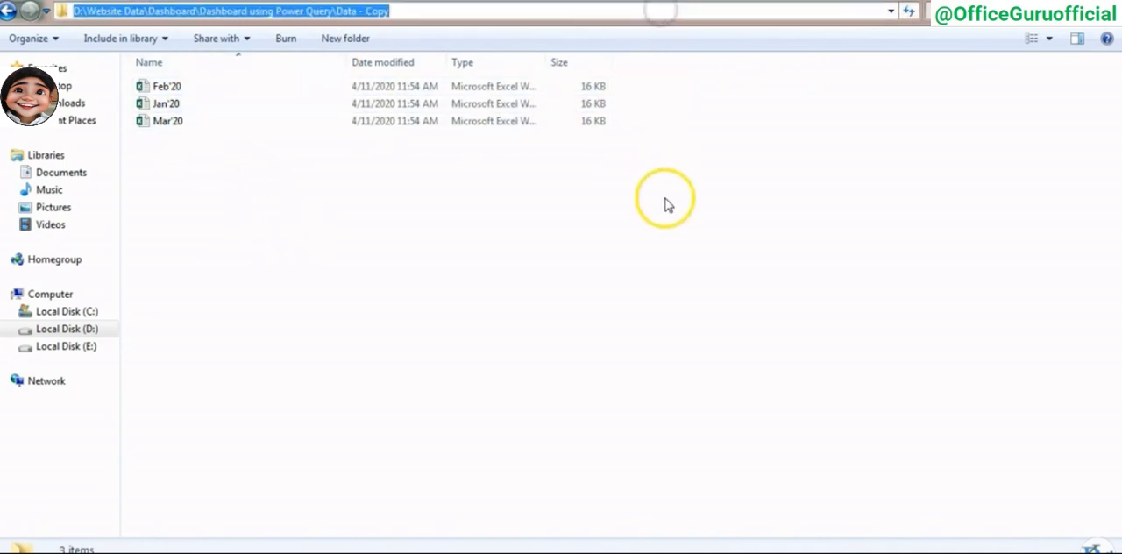
{"action": "left_click", "coordinate": [641, 270]}
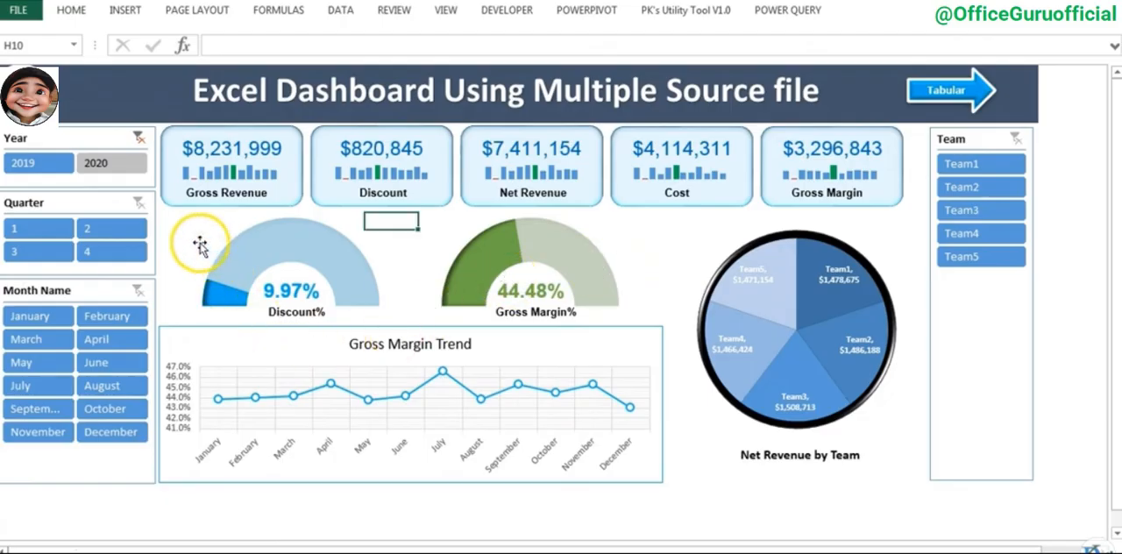
- Switch back to the Excel dashboard workbook and unhide its Settings sheet
{"action": "left_click", "coordinate": [178, 240]}
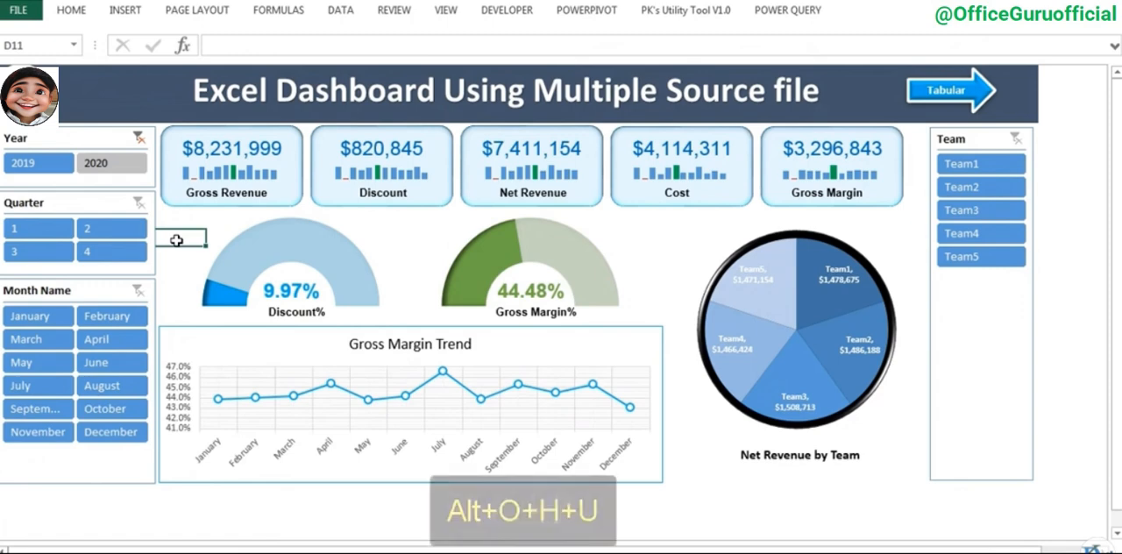
{"action": "key", "text": "alt+o"}
{"action": "key", "text": "h"}
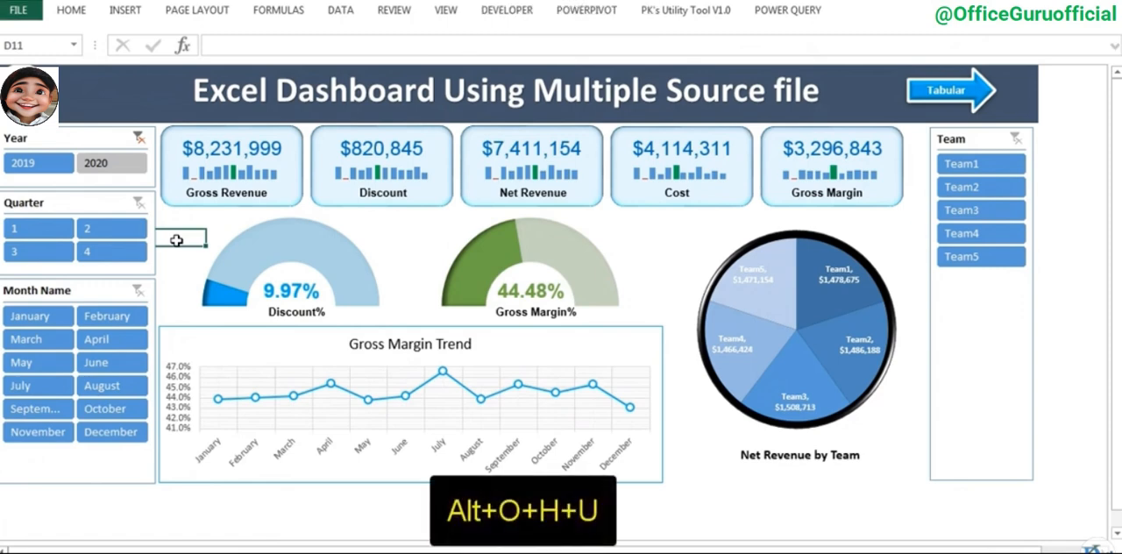
{"action": "key", "text": "u"}
{"action": "left_click", "coordinate": [670, 250]}
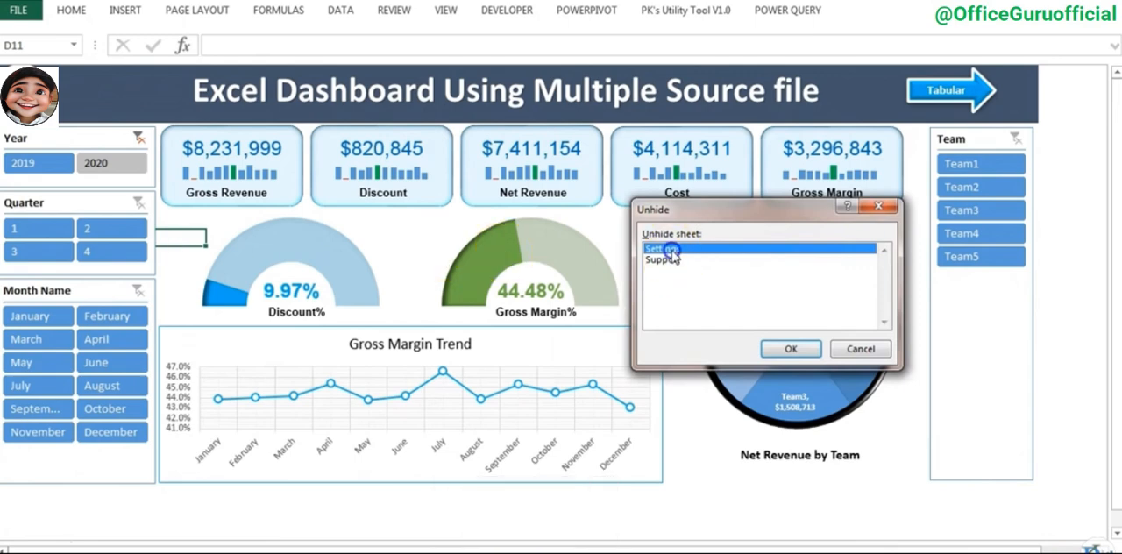
{"action": "left_click", "coordinate": [776, 347]}
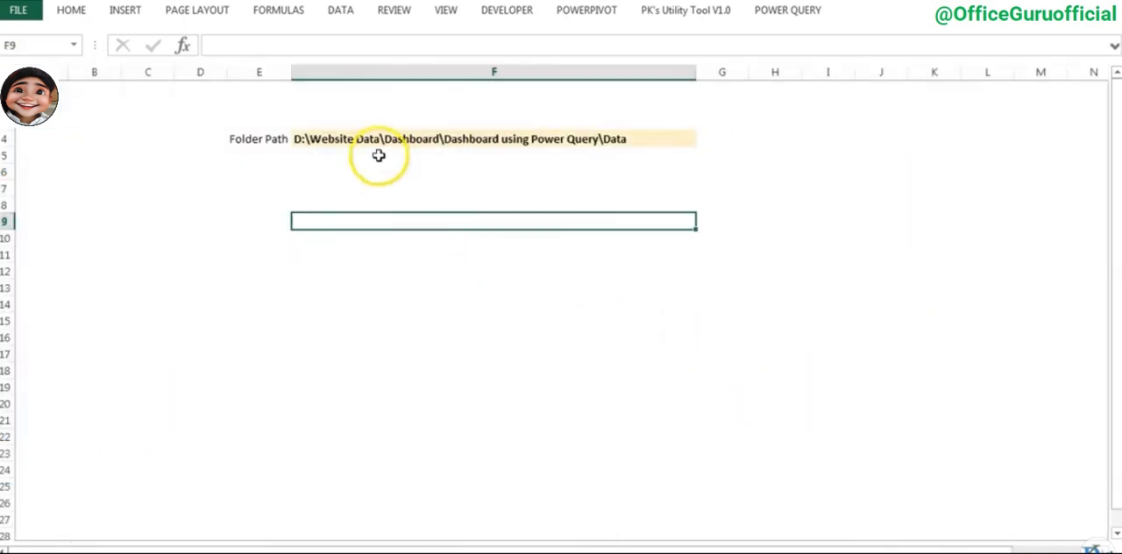
- Set the Folder Path on the Settings sheet to D:\Website Data\Dashboard\Dashboard using Power Query\Data - Copy and check it against the folder in File Explorer
{"action": "left_click", "coordinate": [392, 138]}
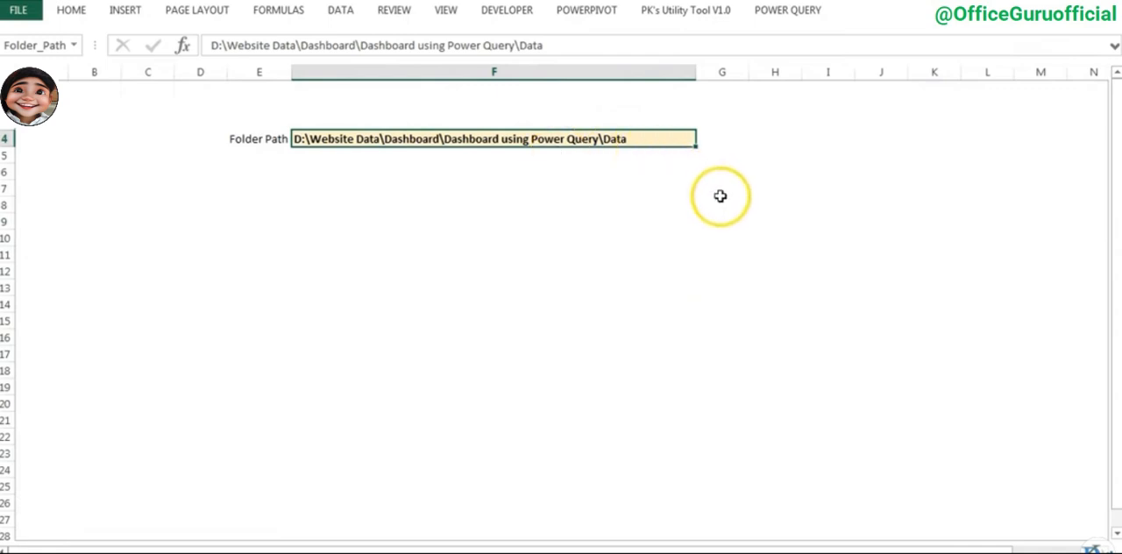
{"action": "key", "text": "ctrl+v"}
{"action": "left_click", "coordinate": [596, 201]}
{"action": "left_click", "coordinate": [583, 137]}
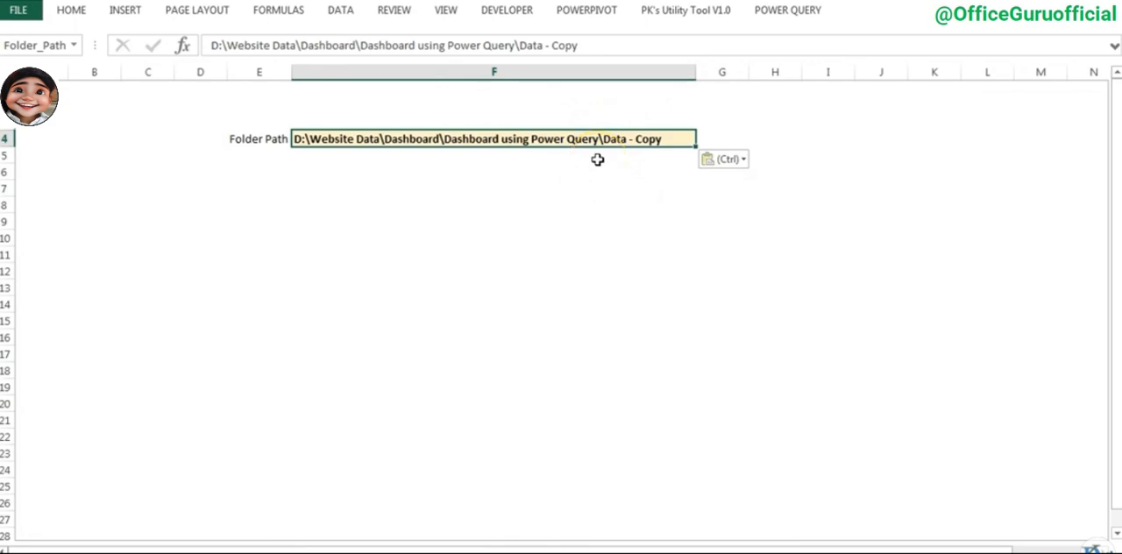
{"action": "key", "text": "alt+Tab"}
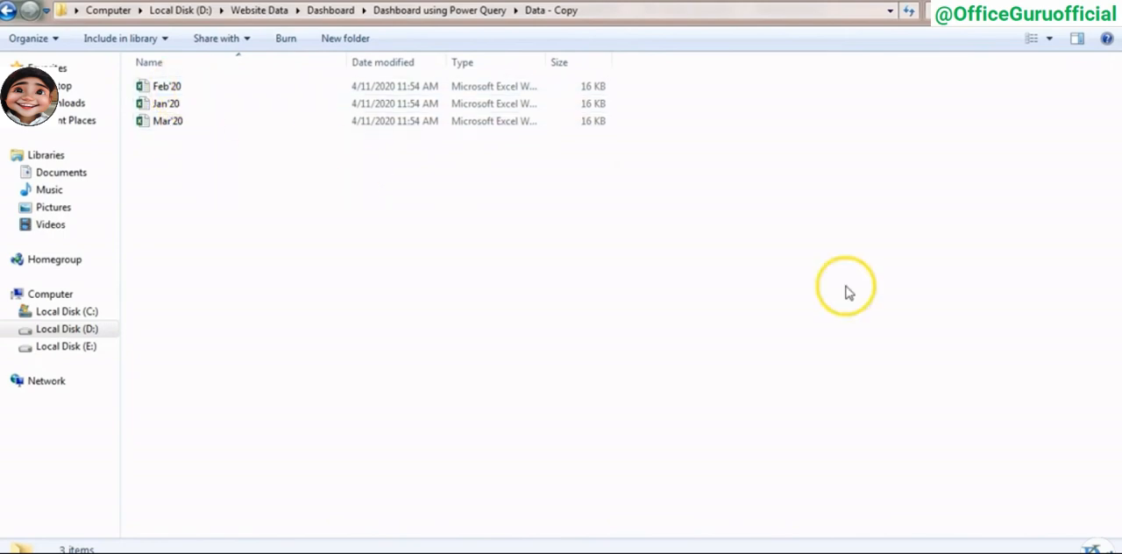
{"action": "key", "text": "alt+Tab"}
{"action": "left_click", "coordinate": [427, 317]}
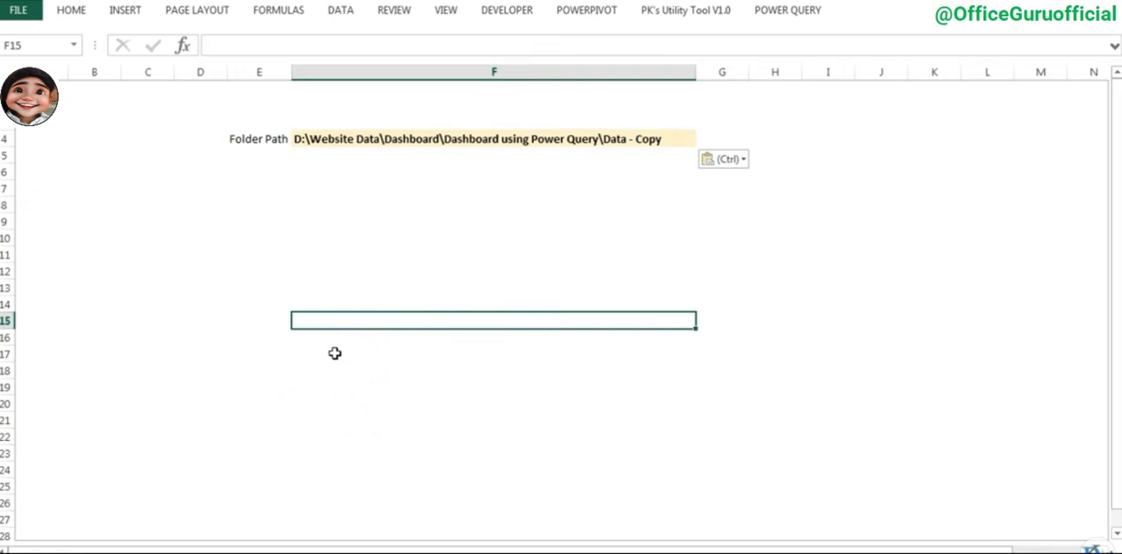
{"action": "key", "text": "alt"}
{"action": "key", "text": "Escape"}
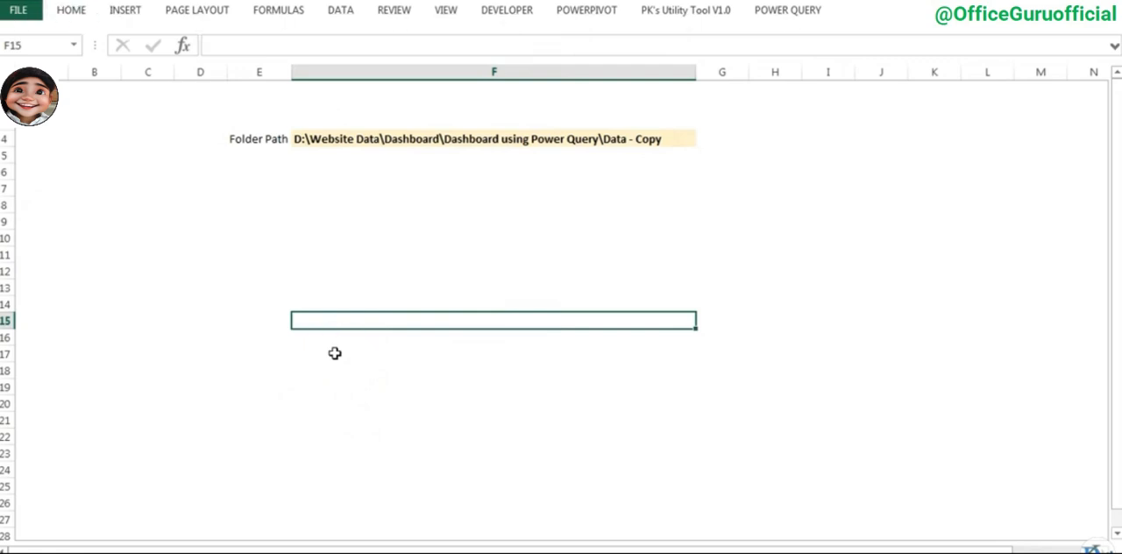
{"action": "key", "text": "alt+t"}
{"action": "key", "text": "o"}
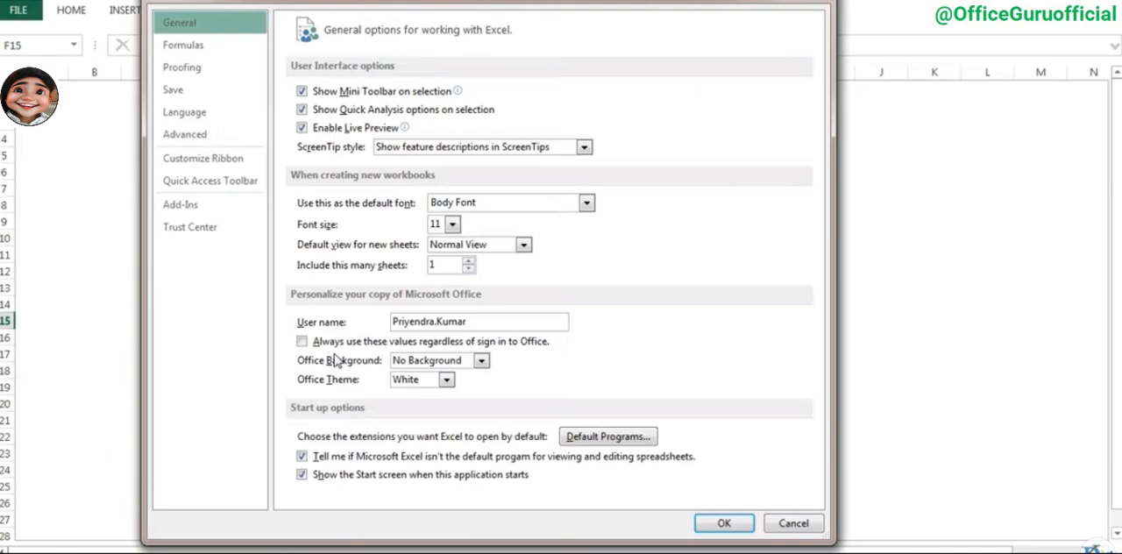
{"action": "left_click", "coordinate": [818, 3]}
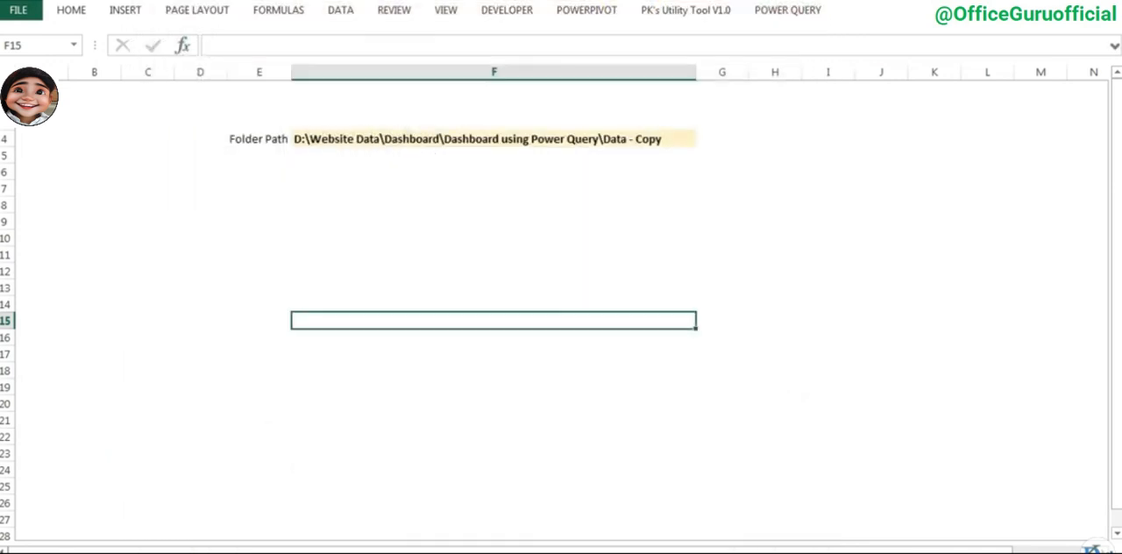
- Turn on the display of sheet tabs for this workbook in the advanced Excel options
{"action": "key", "text": "alt+f"}
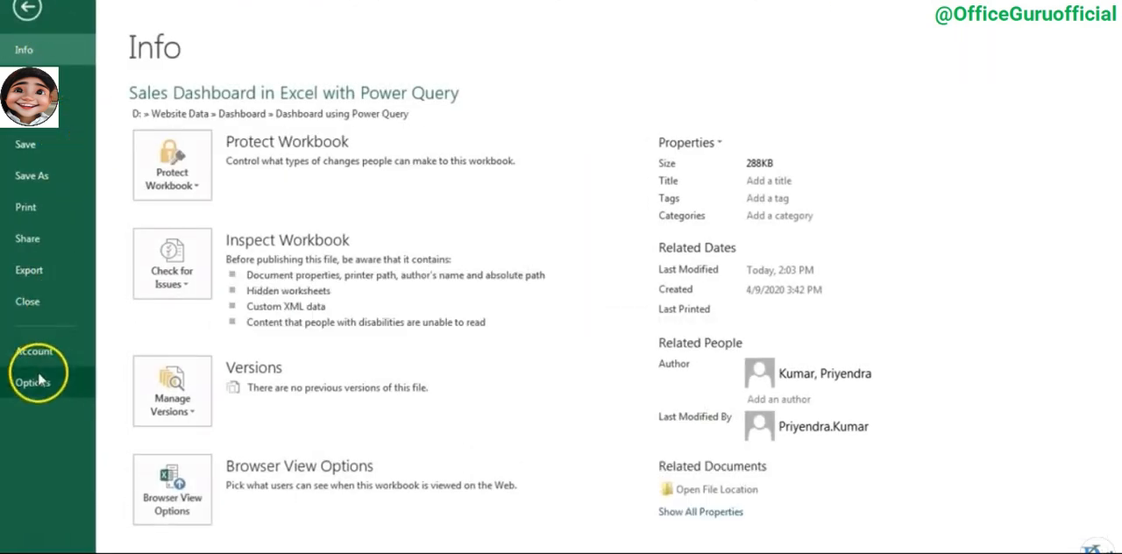
{"action": "left_click", "coordinate": [39, 387]}
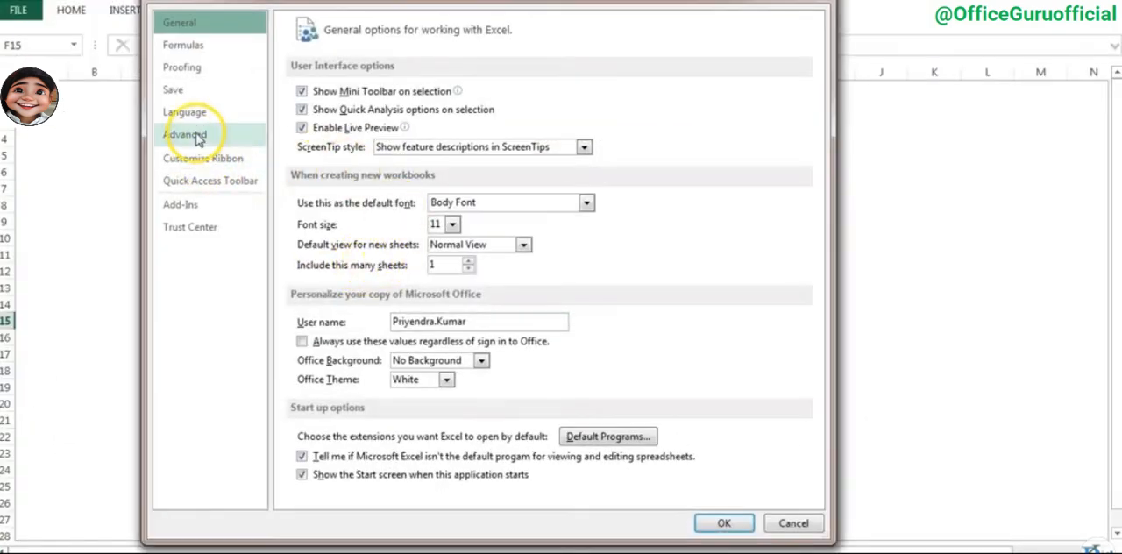
{"action": "left_click", "coordinate": [188, 133]}
{"action": "left_click_drag", "start_coordinate": [809, 79], "coordinate": [817, 278]}
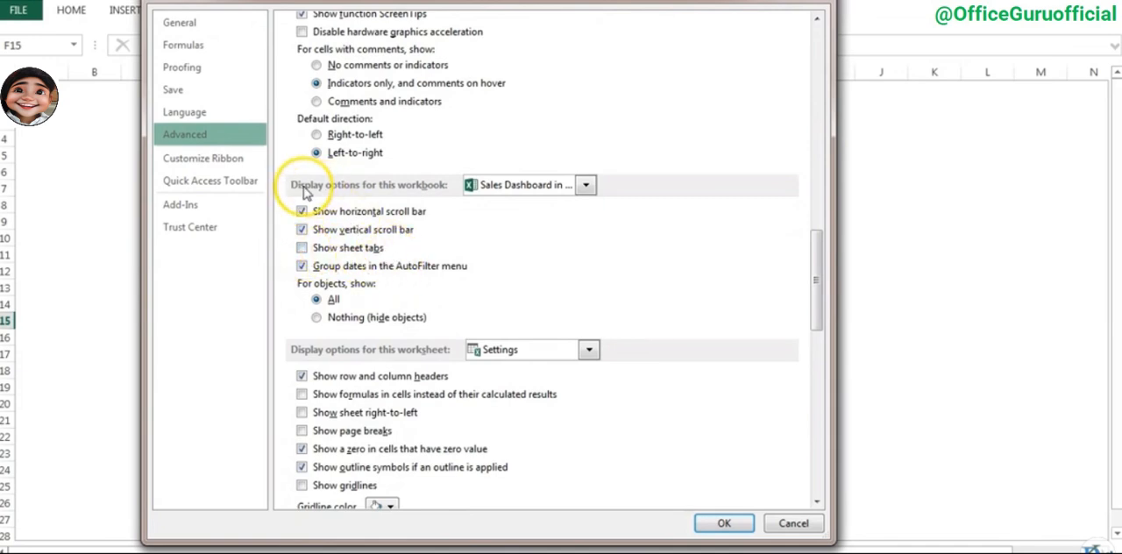
{"action": "left_click", "coordinate": [302, 247]}
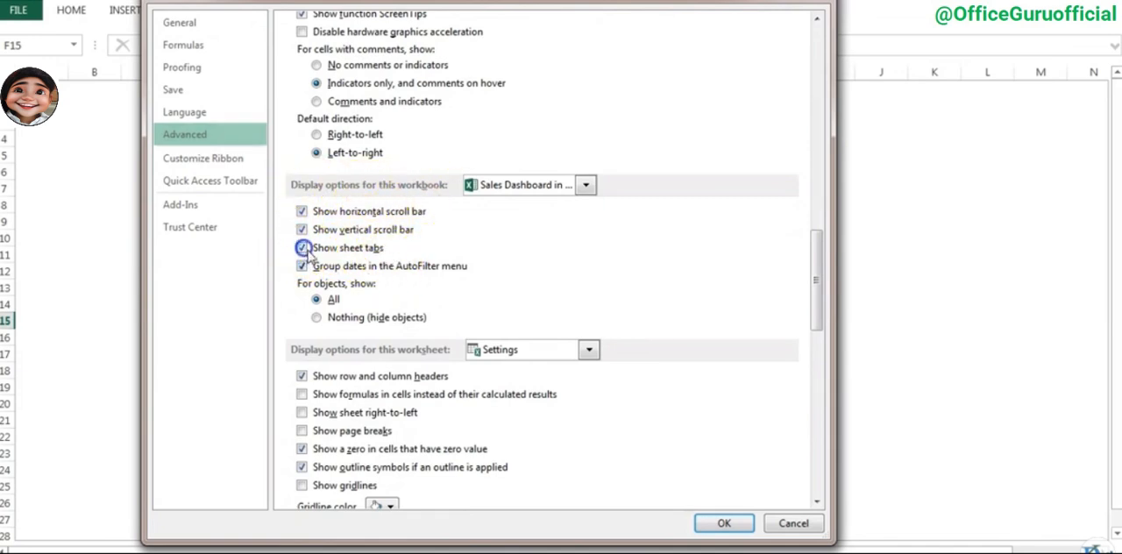
{"action": "left_click", "coordinate": [745, 529]}
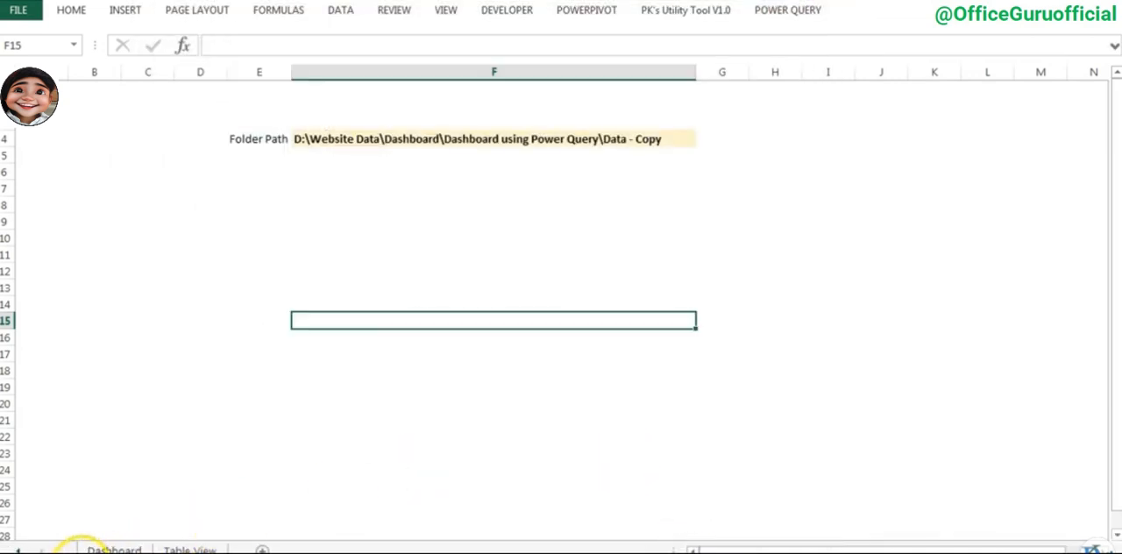
- Go to the Dashboard sheet, refresh all data connections, and filter the dashboard by January
{"action": "left_click", "coordinate": [100, 550]}
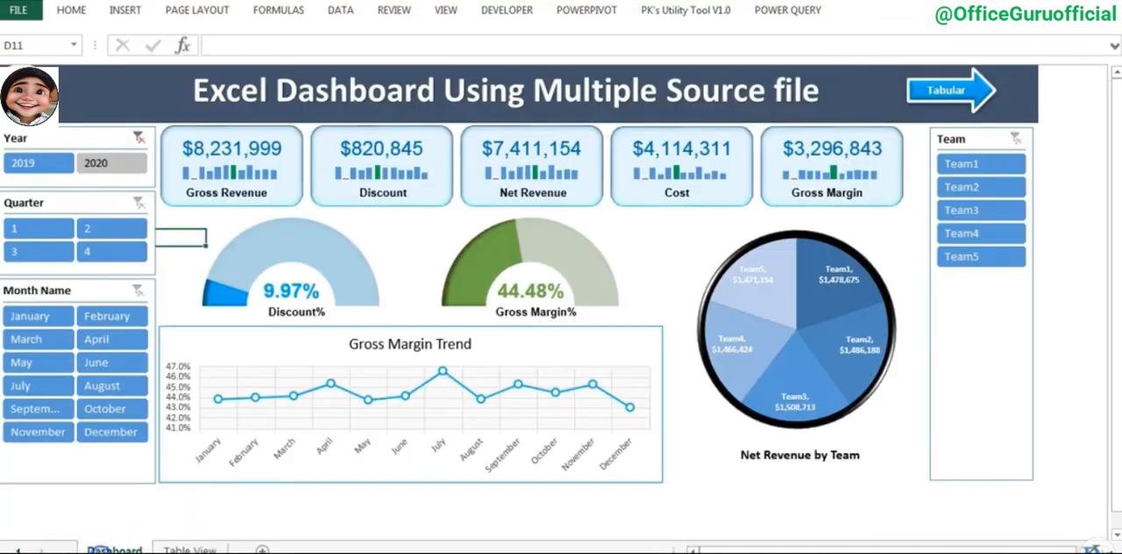
{"action": "left_click", "coordinate": [395, 238]}
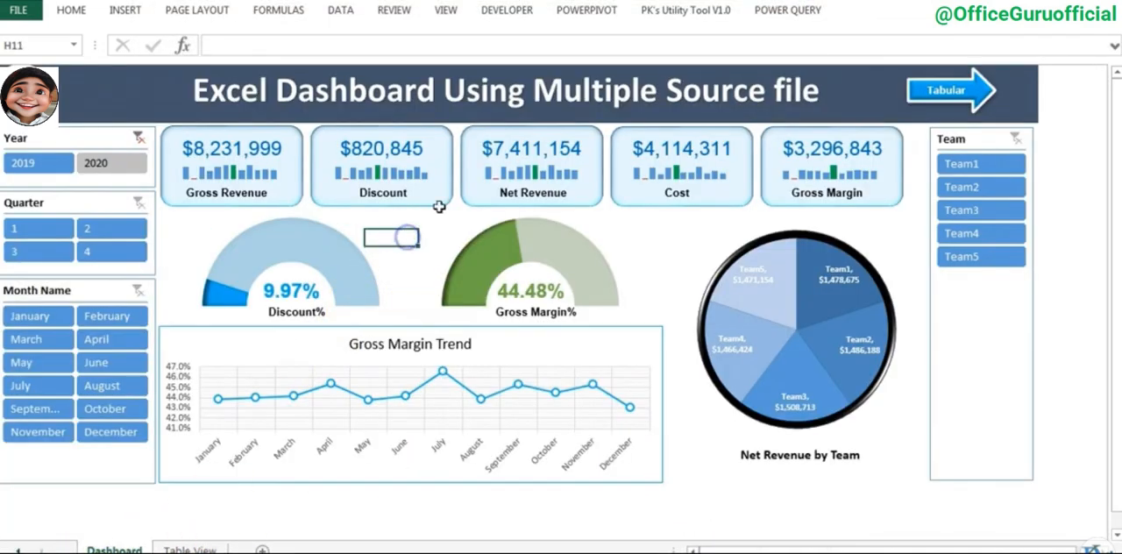
{"action": "left_click", "coordinate": [347, 10]}
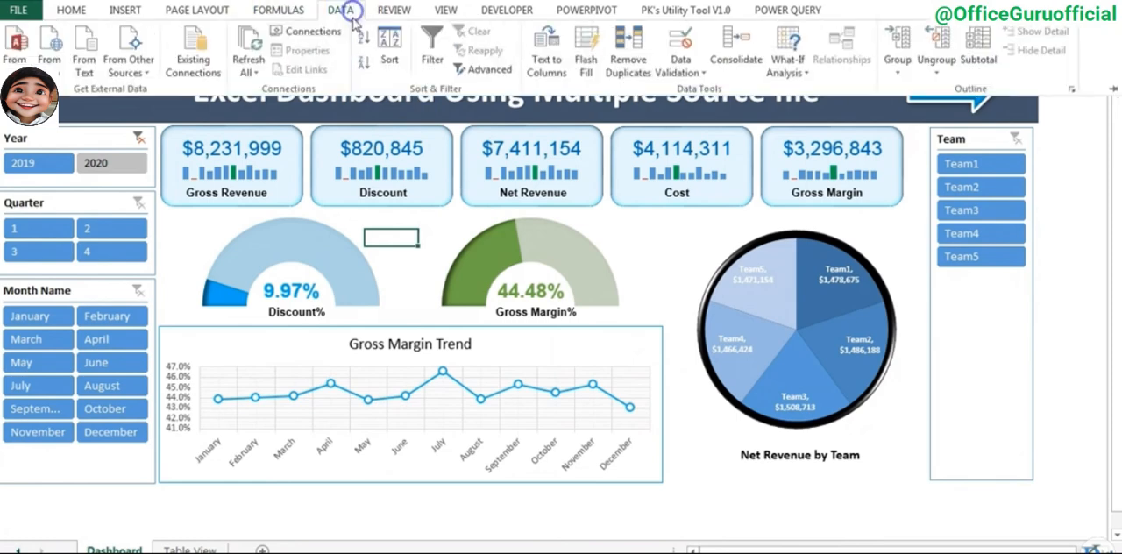
{"action": "left_click", "coordinate": [252, 50]}
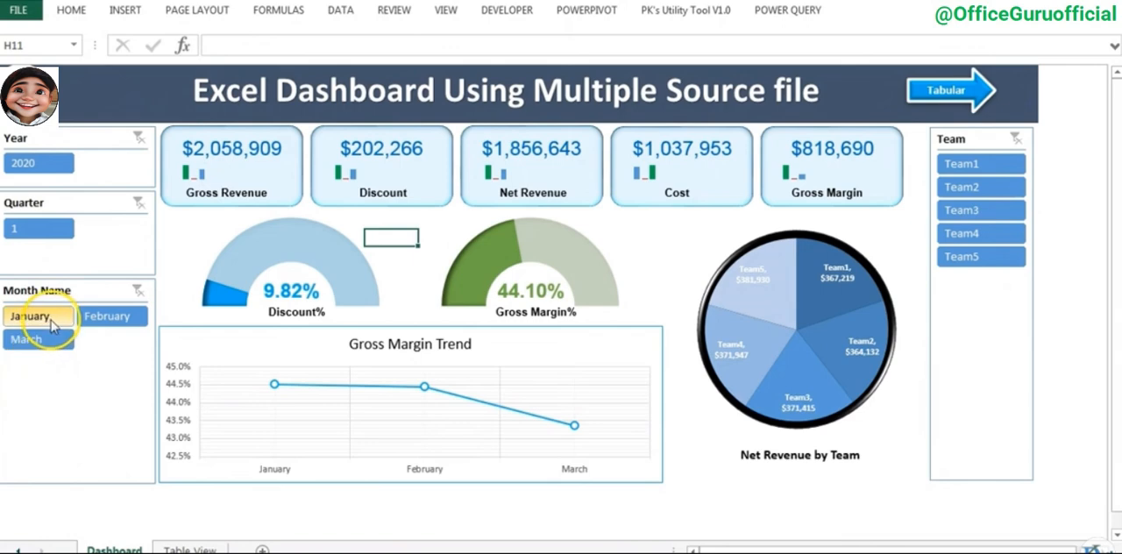
{"action": "left_click", "coordinate": [44, 318]}
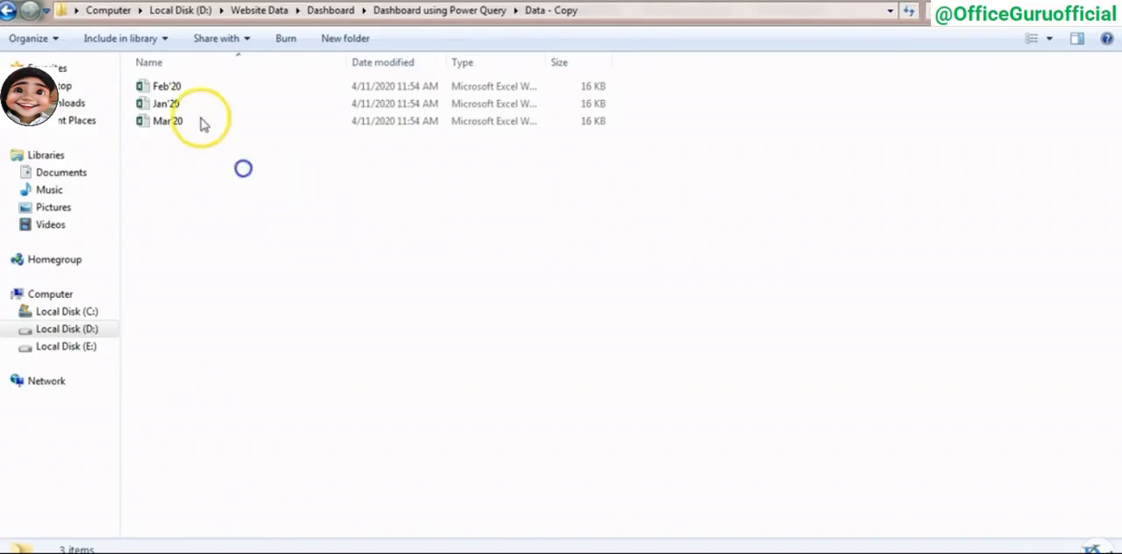
- Open the Jan'20 source workbook from the Data - Copy folder and delete its Team5 sheet
{"action": "left_click", "coordinate": [193, 105]}
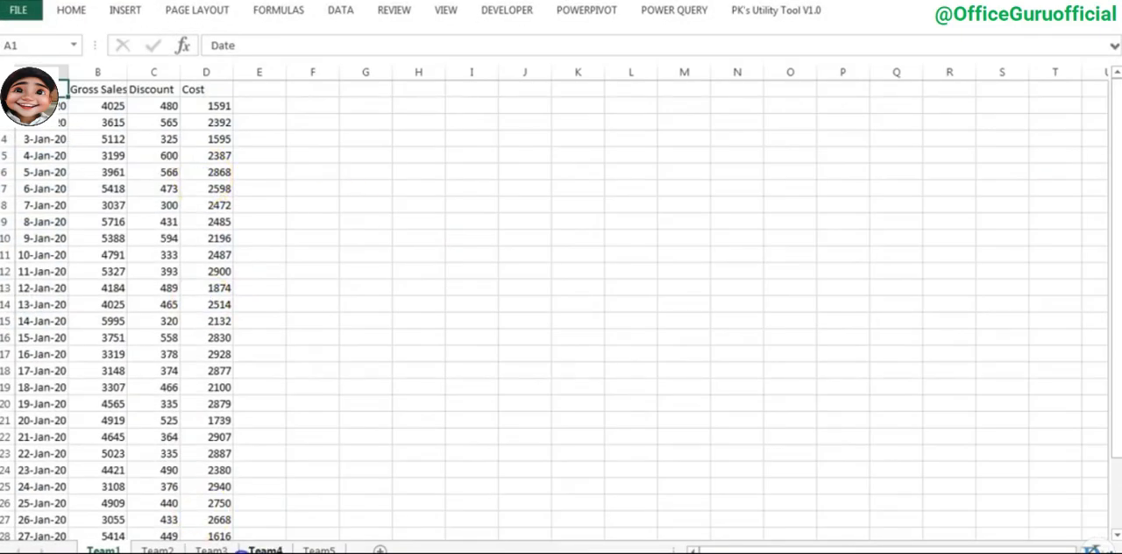
{"action": "left_click", "coordinate": [317, 550]}
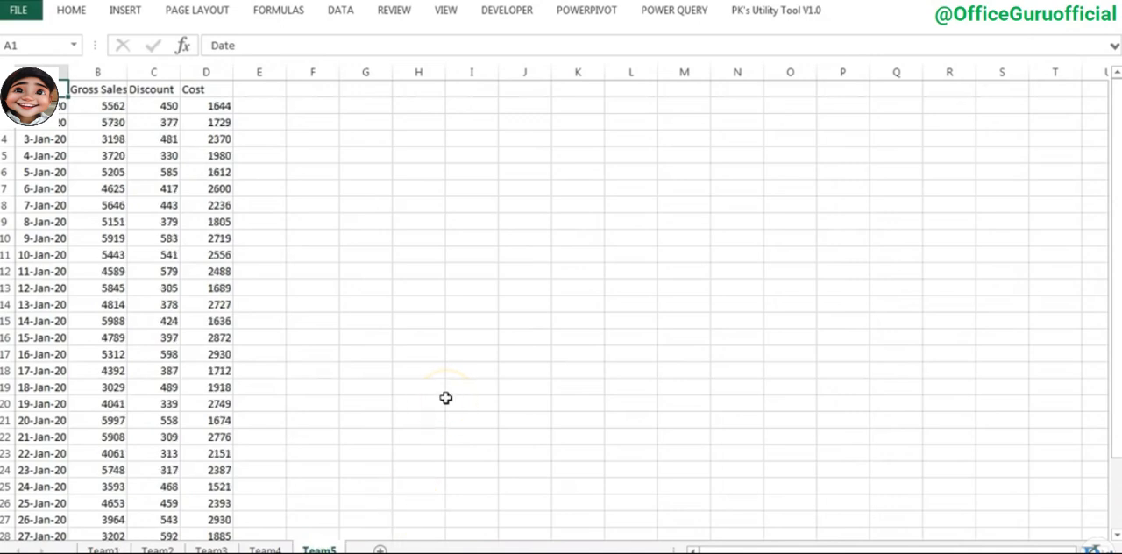
{"action": "key", "text": "alt+e"}
{"action": "key", "text": "l"}
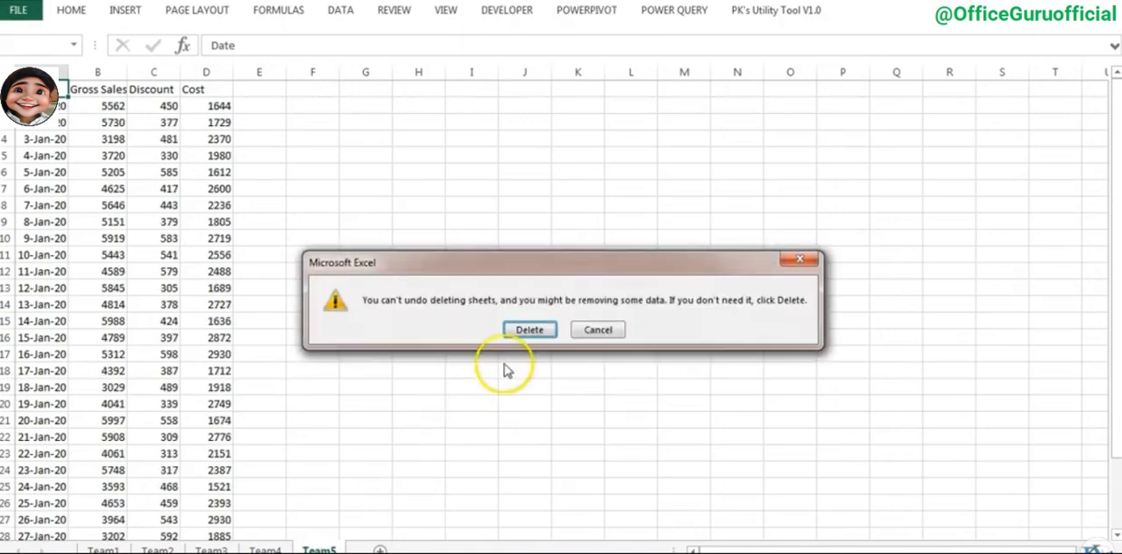
{"action": "left_click", "coordinate": [531, 329]}
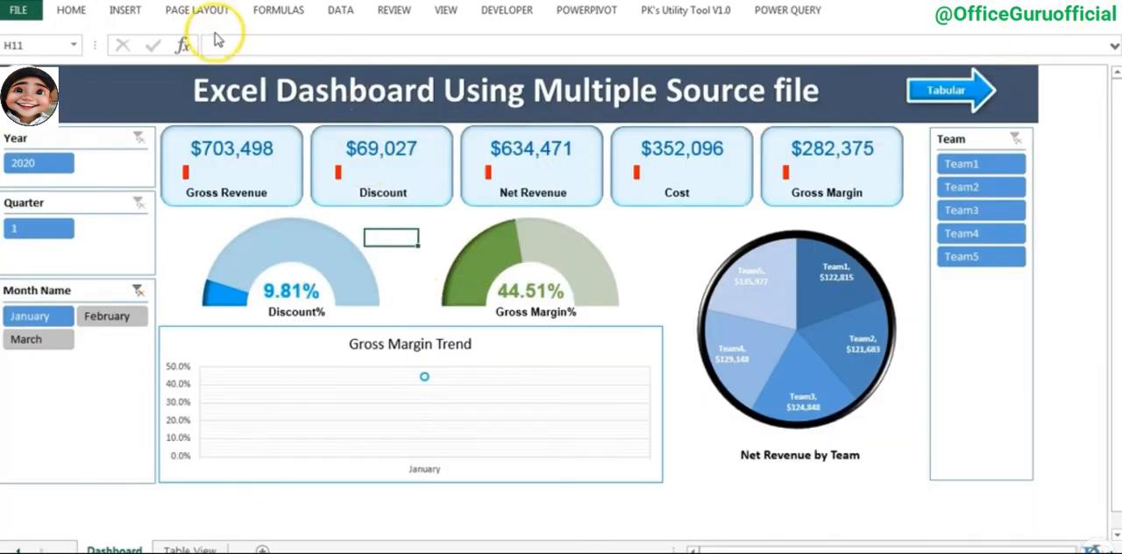
- Refresh all of the dashboard's data connections after the source file edit and clear the month filter
{"action": "left_click", "coordinate": [342, 10]}
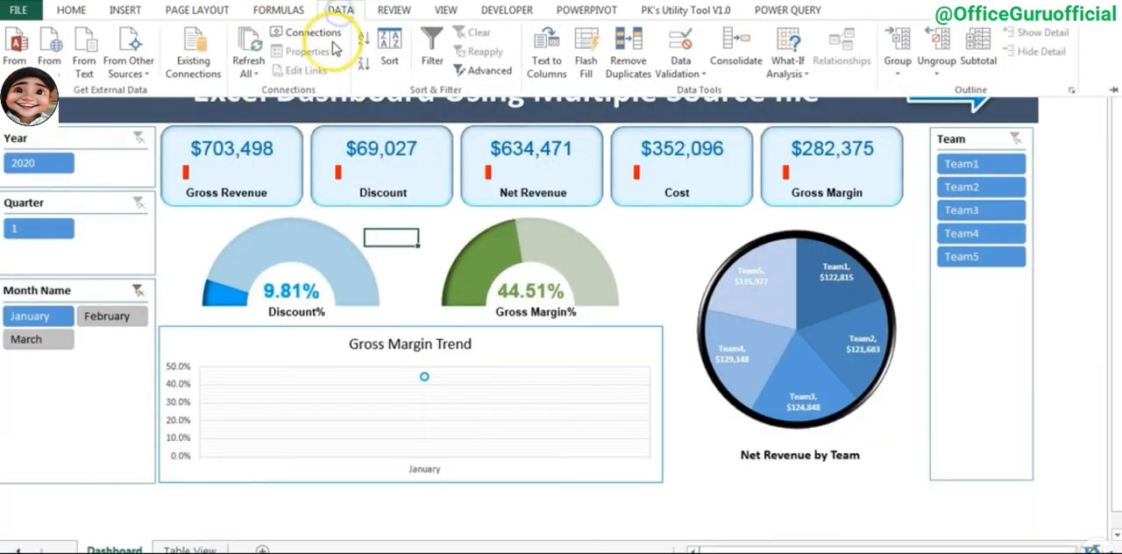
{"action": "left_click", "coordinate": [251, 48]}
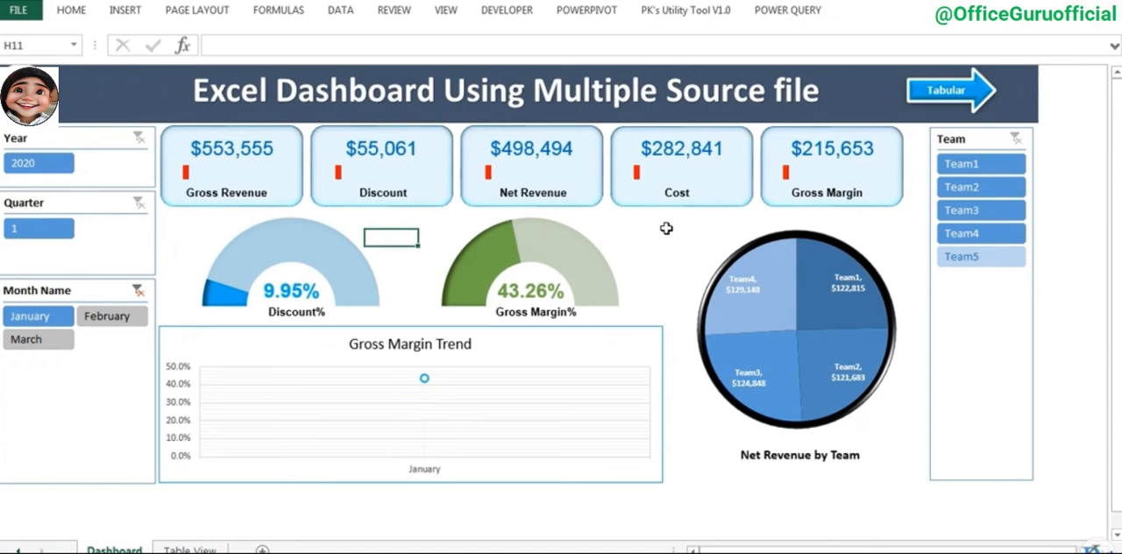
{"action": "left_click", "coordinate": [428, 225]}
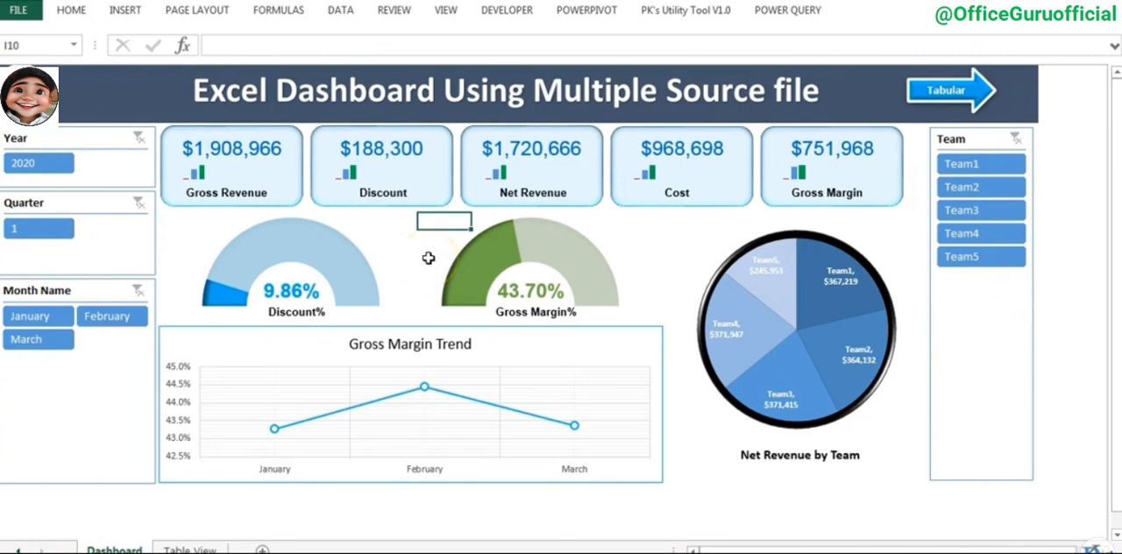
{"action": "left_click", "coordinate": [414, 228]}
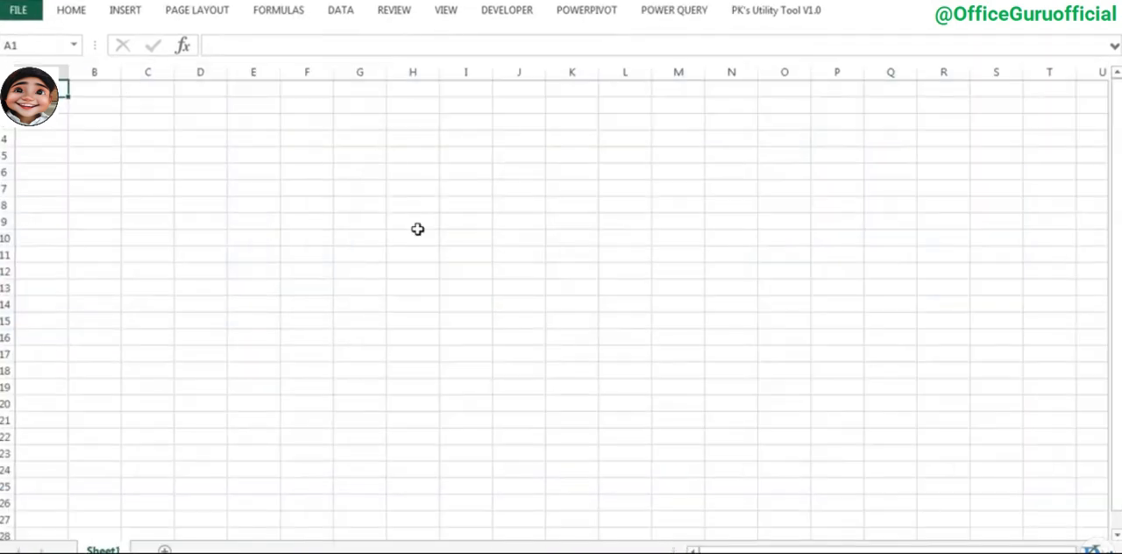
- Examine the Power Query and Data commands in a blank workbook, and switch to the browser's Microsoft Power Query for Excel download page
{"action": "left_click", "coordinate": [411, 118]}
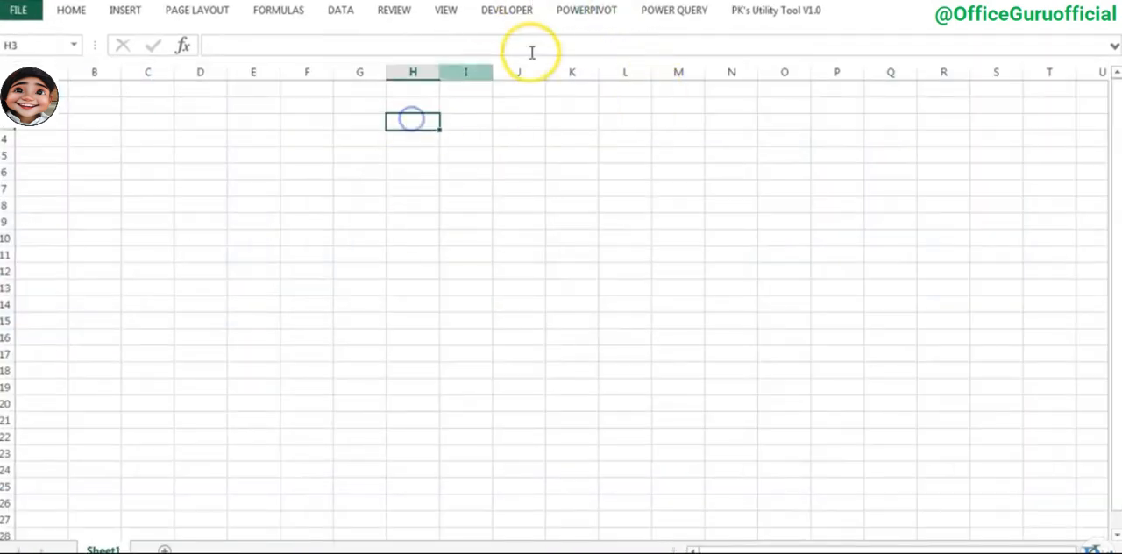
{"action": "left_click", "coordinate": [673, 12]}
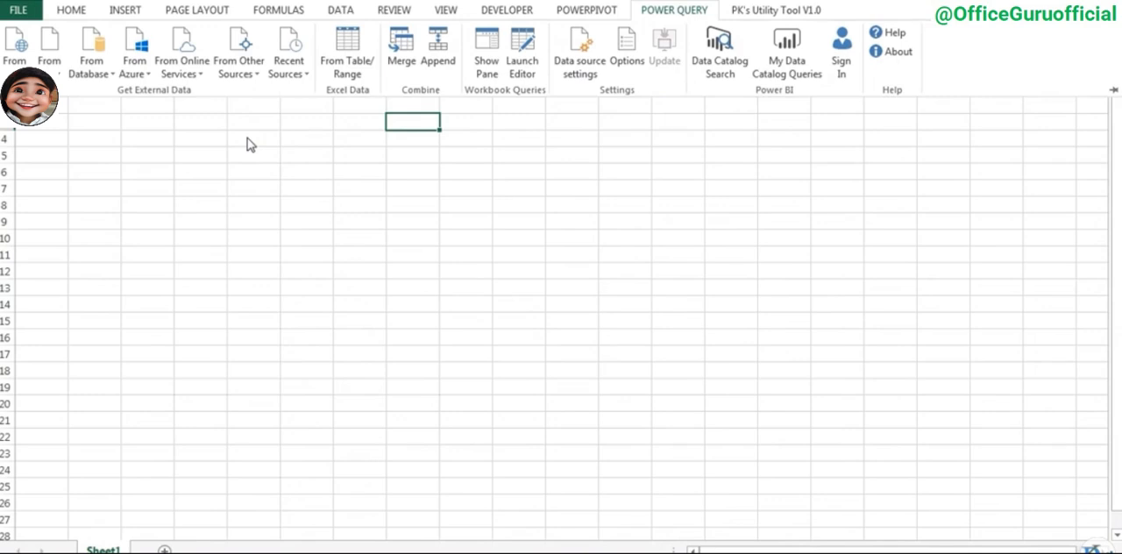
{"action": "left_click", "coordinate": [352, 12]}
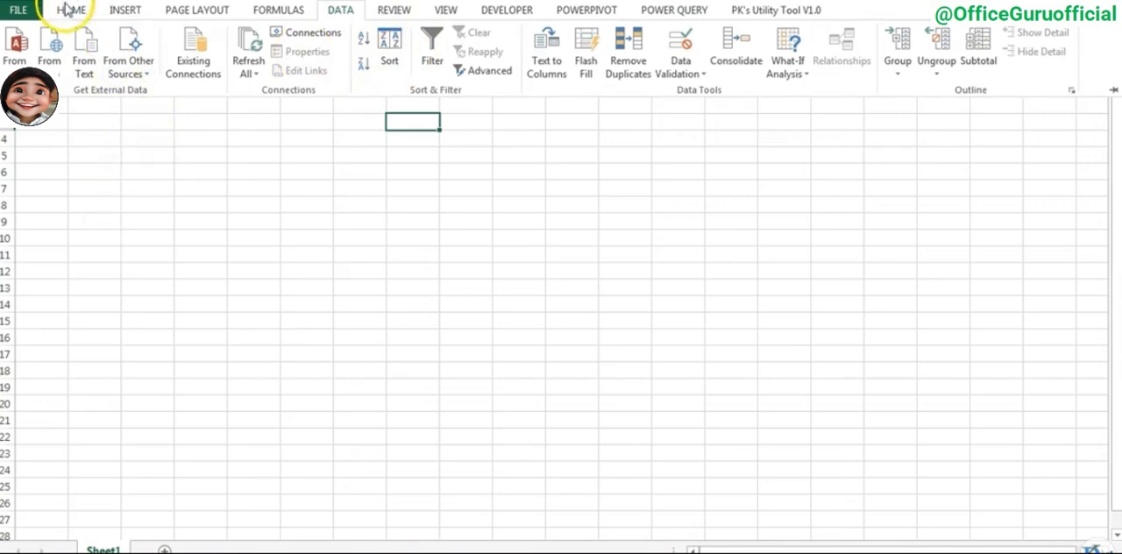
{"action": "left_click", "coordinate": [334, 167]}
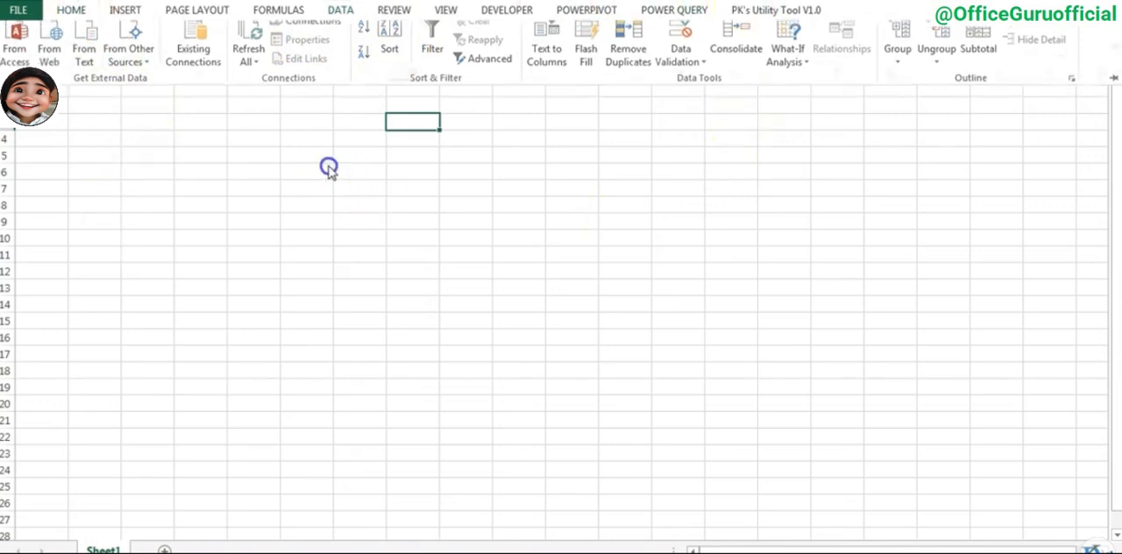
{"action": "left_click", "coordinate": [682, 14]}
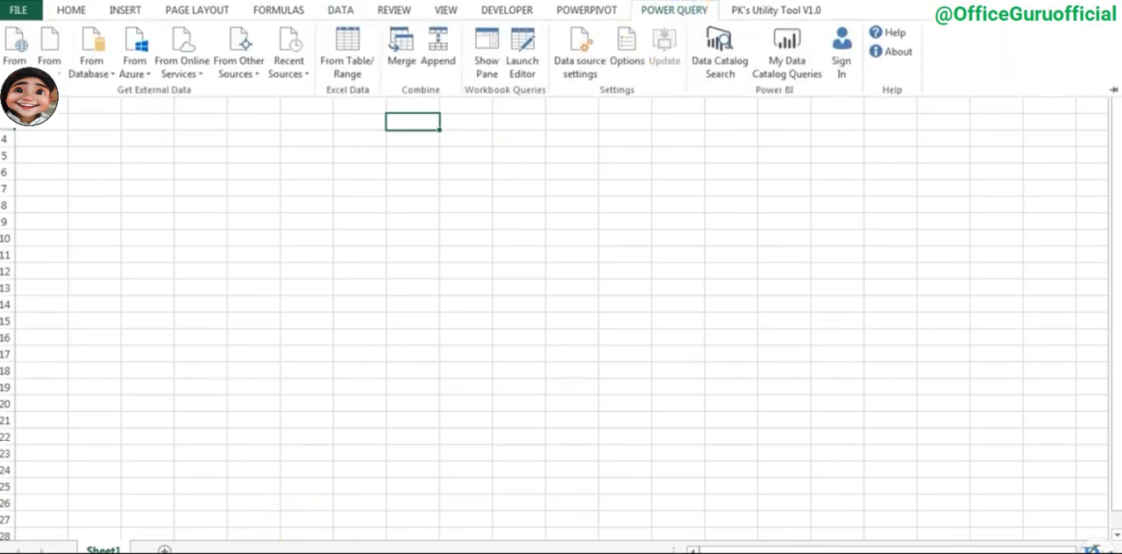
{"action": "left_click", "coordinate": [170, 551]}
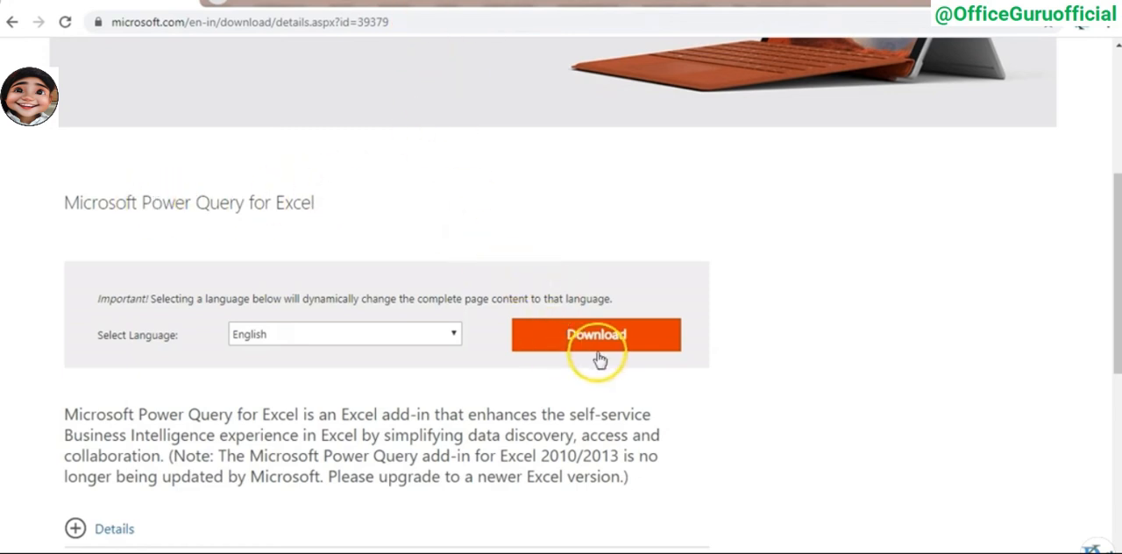
- Look over the Power Query download page, and return to the blank workbook to view its Power Query commands
{"action": "scroll", "coordinate": [662, 229], "scroll_direction": "down", "scroll_amount": 2}
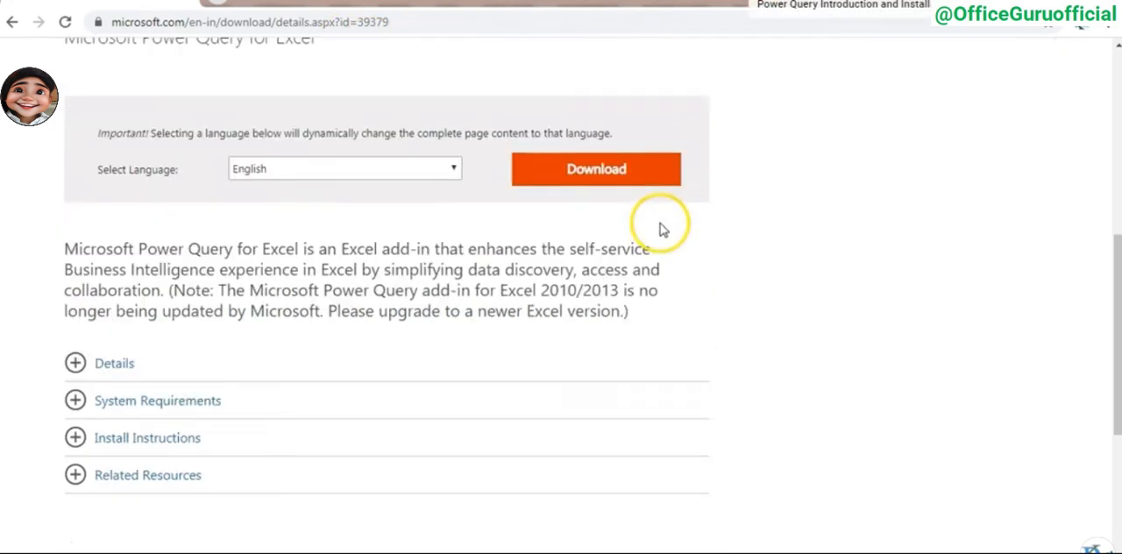
{"action": "left_click", "coordinate": [593, 167]}
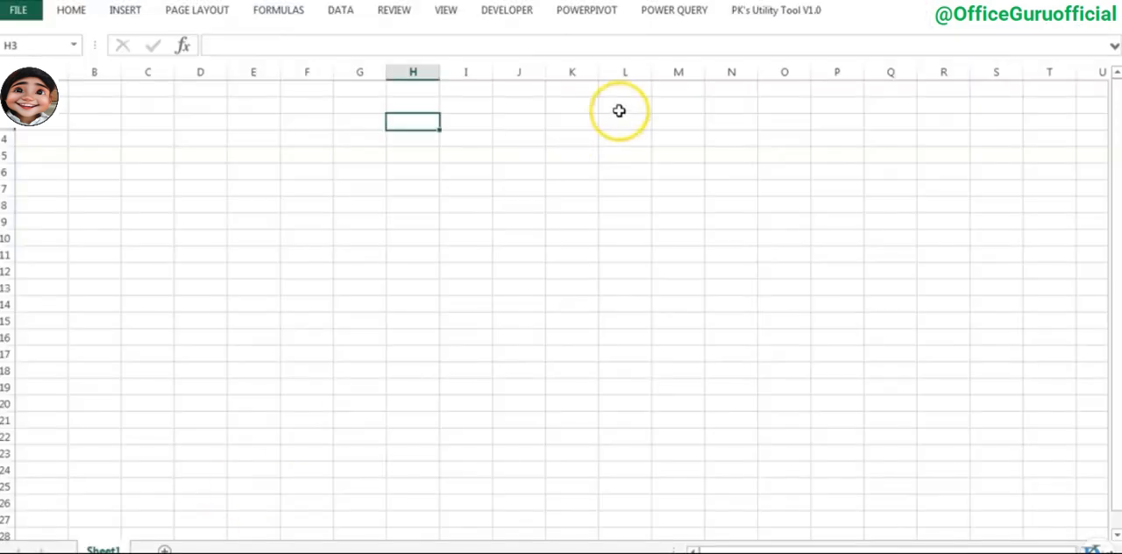
{"action": "left_click", "coordinate": [619, 110]}
{"action": "left_click", "coordinate": [677, 12]}
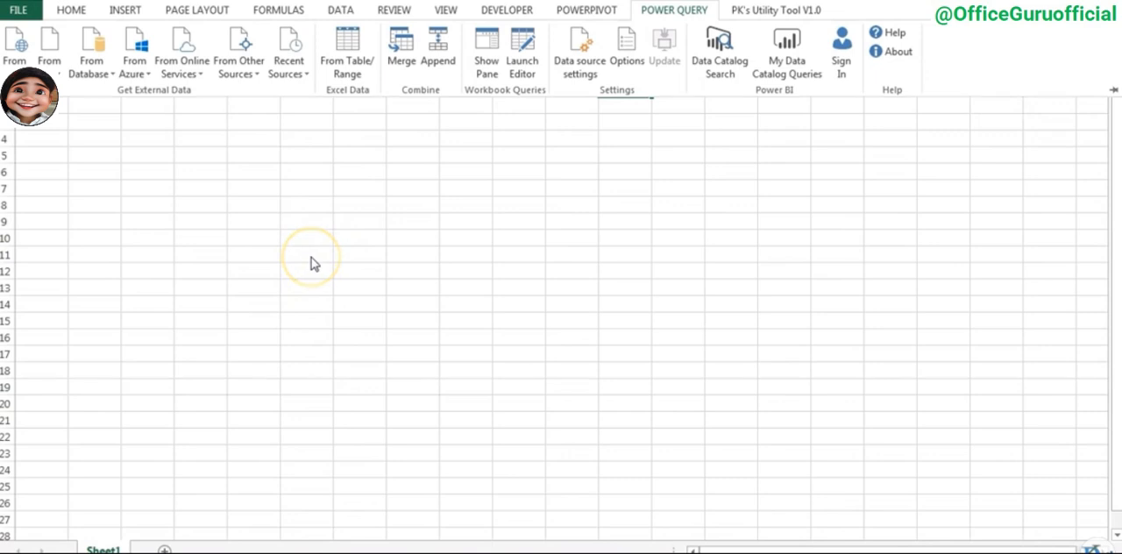
- Rename Sheet1 of the blank workbook as Settings
{"action": "left_click", "coordinate": [373, 256]}
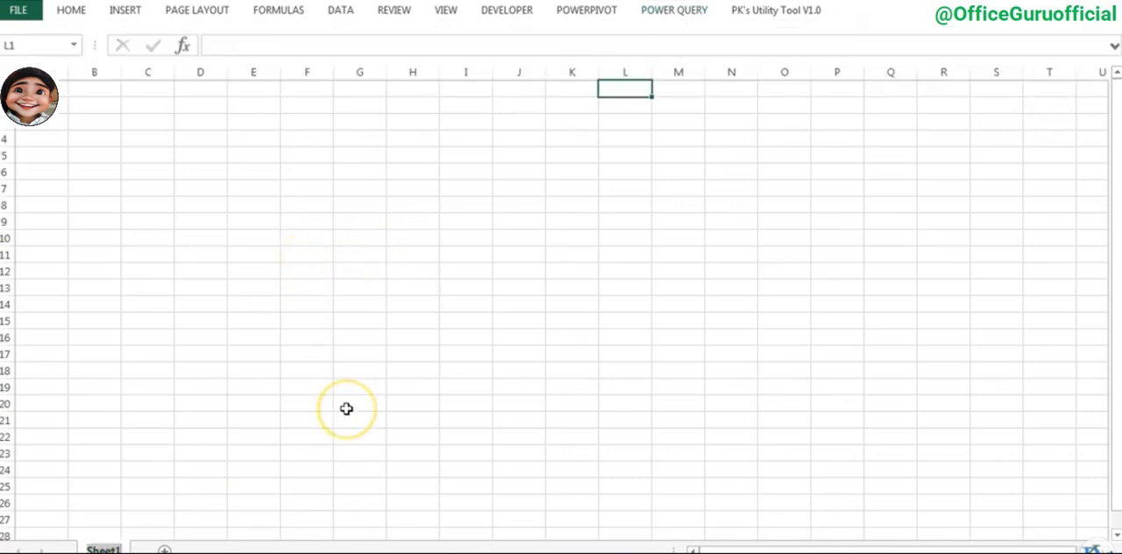
{"action": "type", "text": "Settings"}
{"action": "key", "text": "Return"}
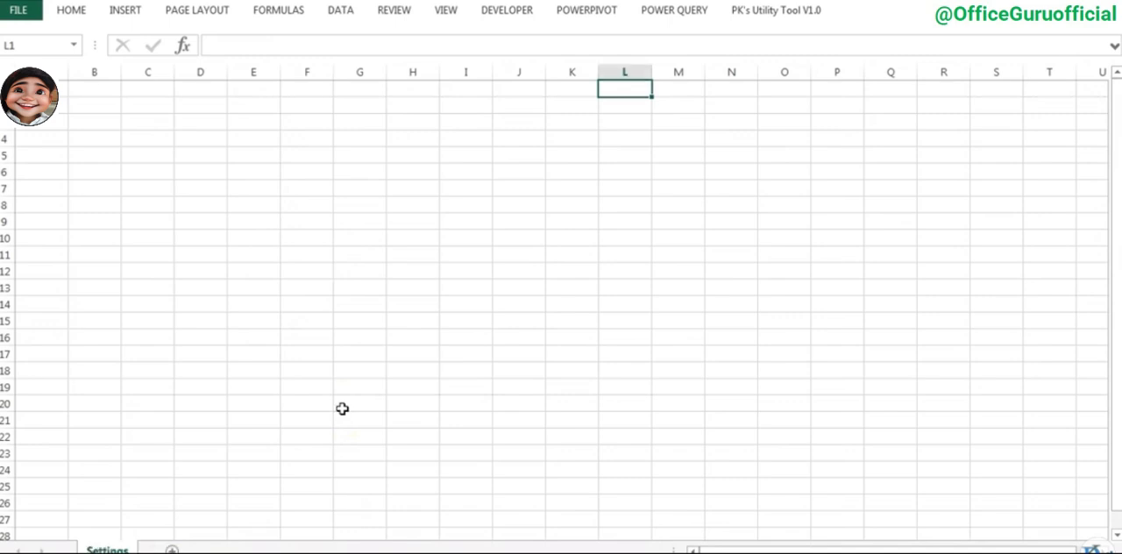
- Enter the label Folder Path in cell F6 of the Settings sheet and autofit its column width
{"action": "left_click", "coordinate": [306, 171]}
{"action": "type", "text": "O"}
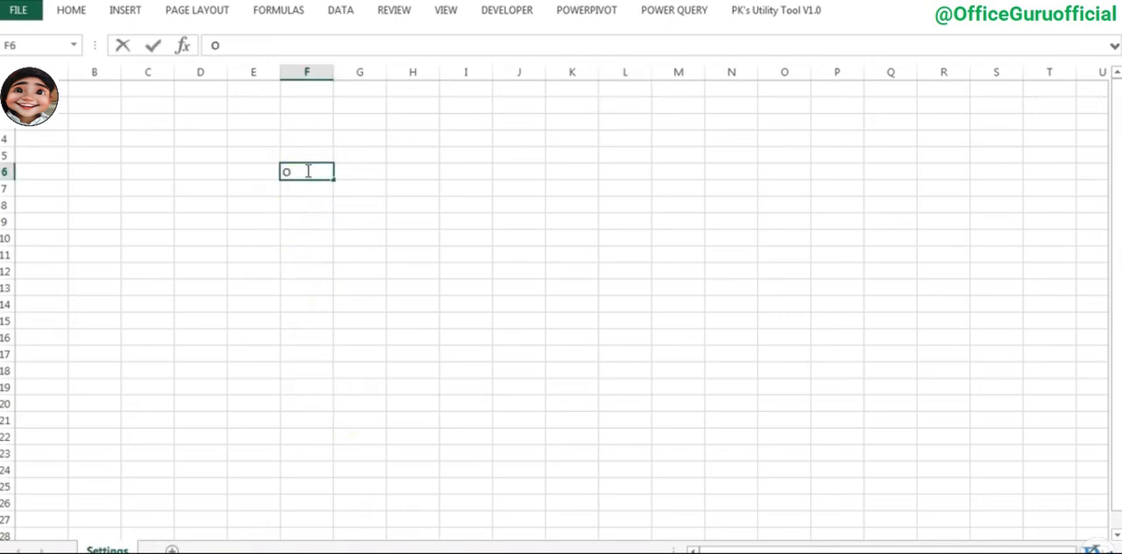
{"action": "key", "text": "BackSpace"}
{"action": "type", "text": "Folder Path"}
{"action": "key", "text": "Return"}
{"action": "key", "text": "Up"}
{"action": "key", "text": "alt+o"}
{"action": "key", "text": "c"}
{"action": "key", "text": "a"}
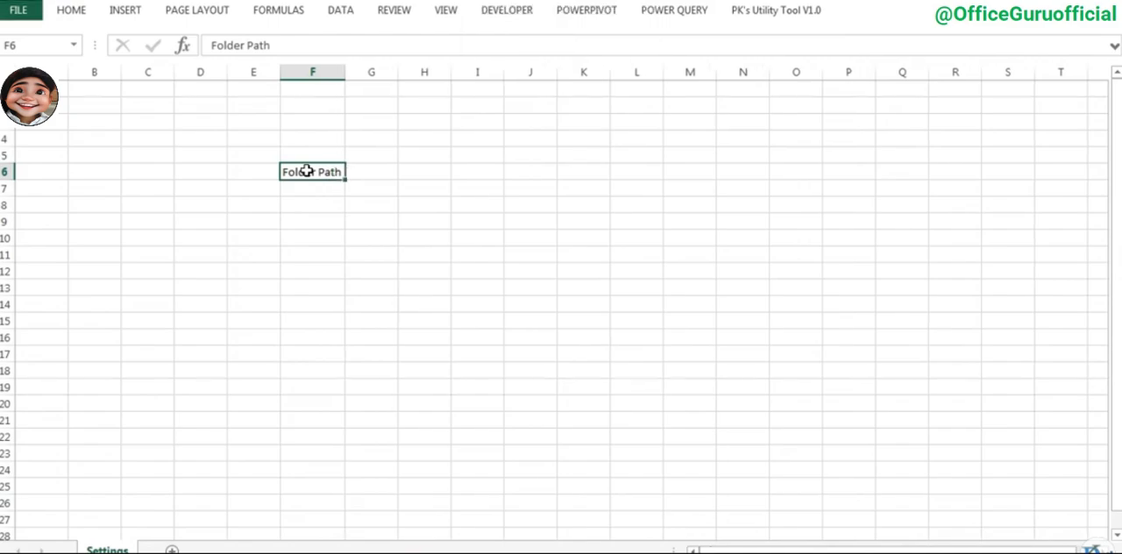
- Put the path D:\Website Data\Dashboard\Dashboard using Power Query\Data in cell G6 and define the workbook-scoped name Folder_Path for it
{"action": "key", "text": "Right"}
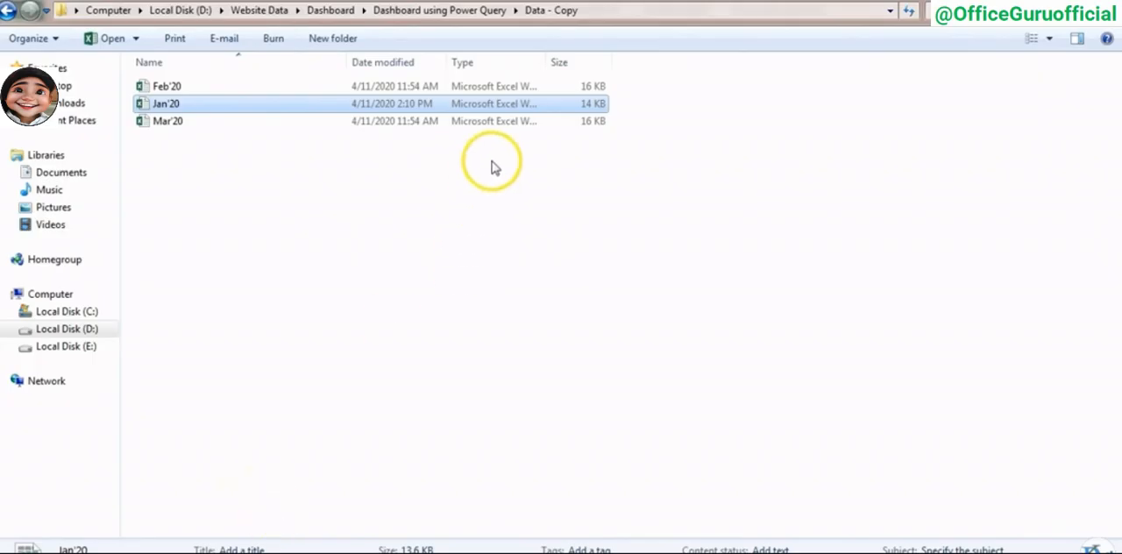
{"action": "left_click", "coordinate": [480, 10]}
{"action": "double_click", "coordinate": [227, 79]}
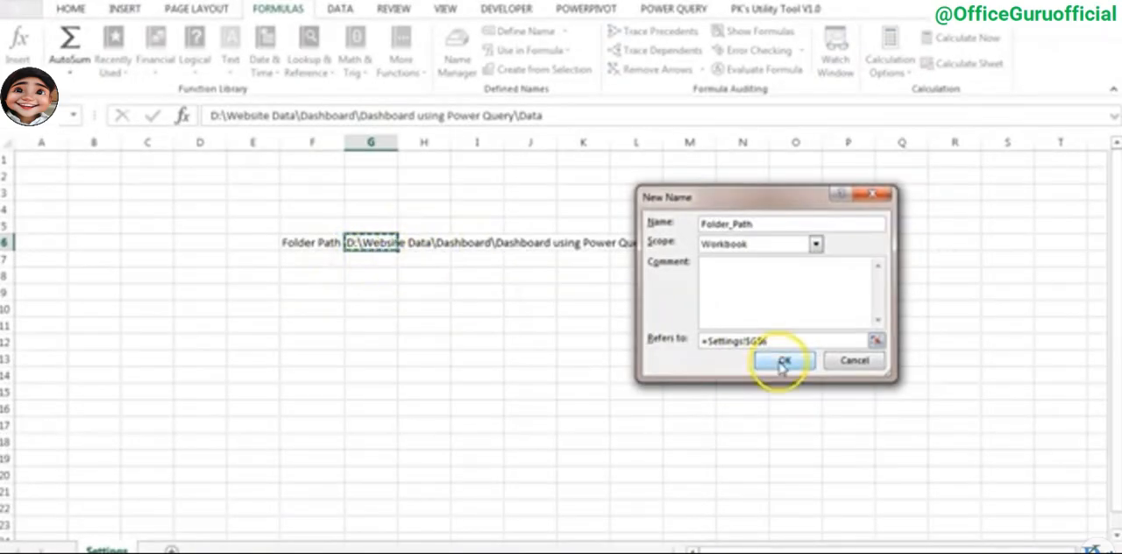
{"action": "left_click", "coordinate": [782, 364]}
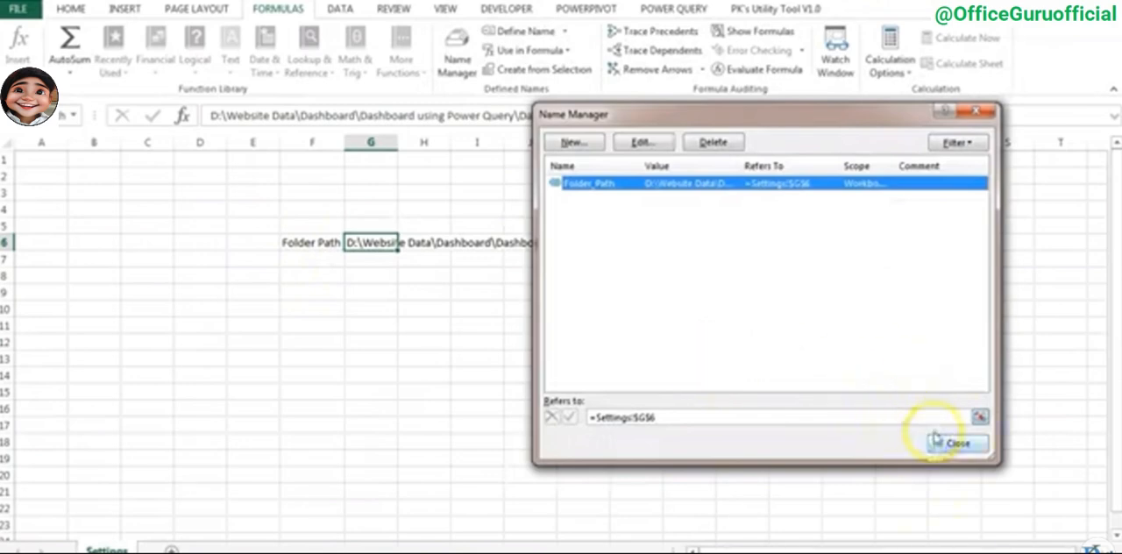
{"action": "left_click", "coordinate": [938, 441]}
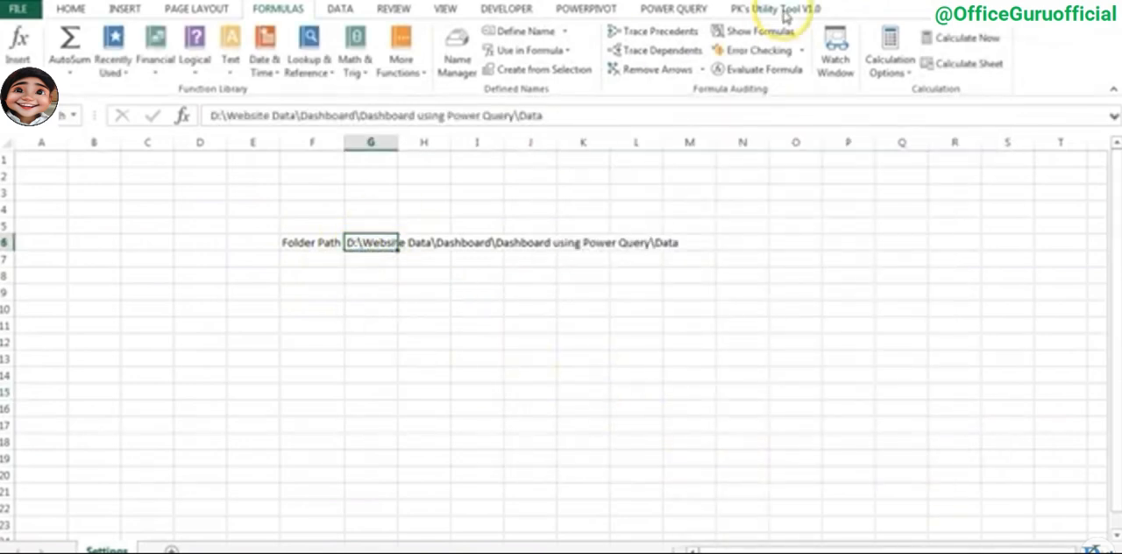
- Create a query from the Folder_Path named cell and delete its Changed Type and Promoted Headers steps
{"action": "left_click", "coordinate": [673, 9]}
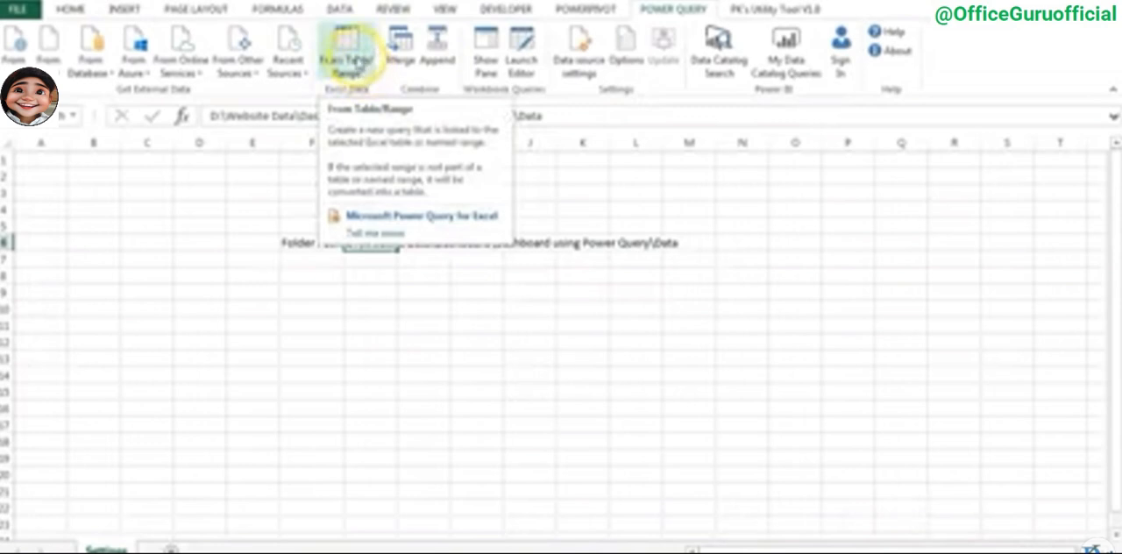
{"action": "left_click", "coordinate": [358, 61]}
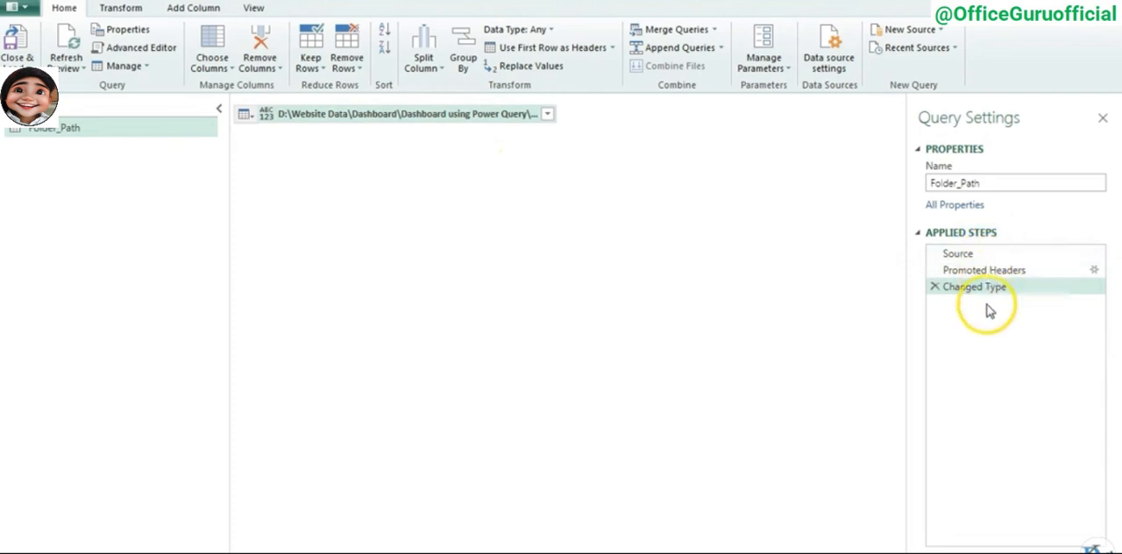
{"action": "left_click", "coordinate": [969, 253]}
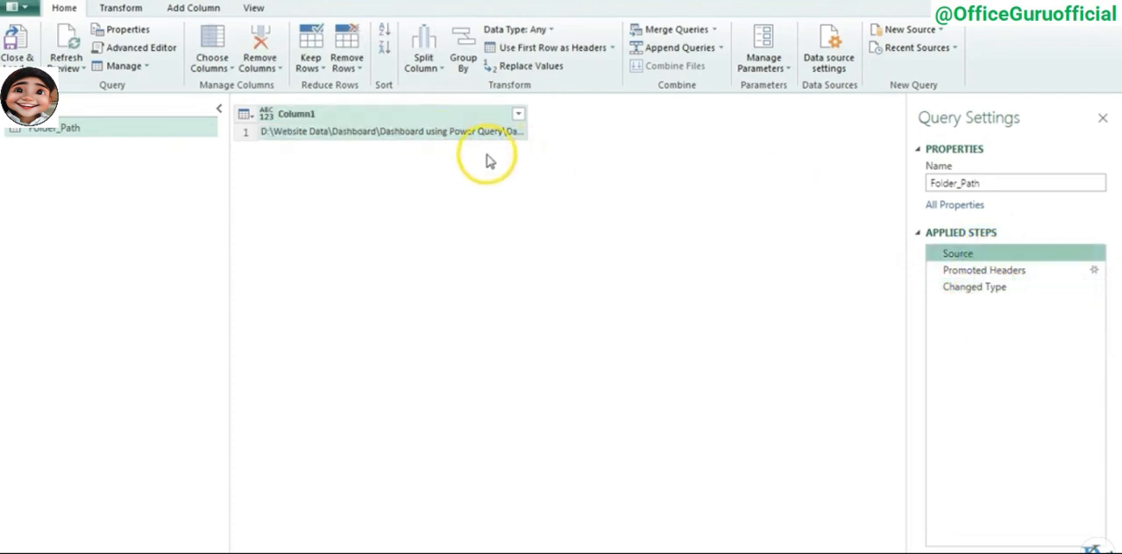
{"action": "left_click", "coordinate": [998, 272]}
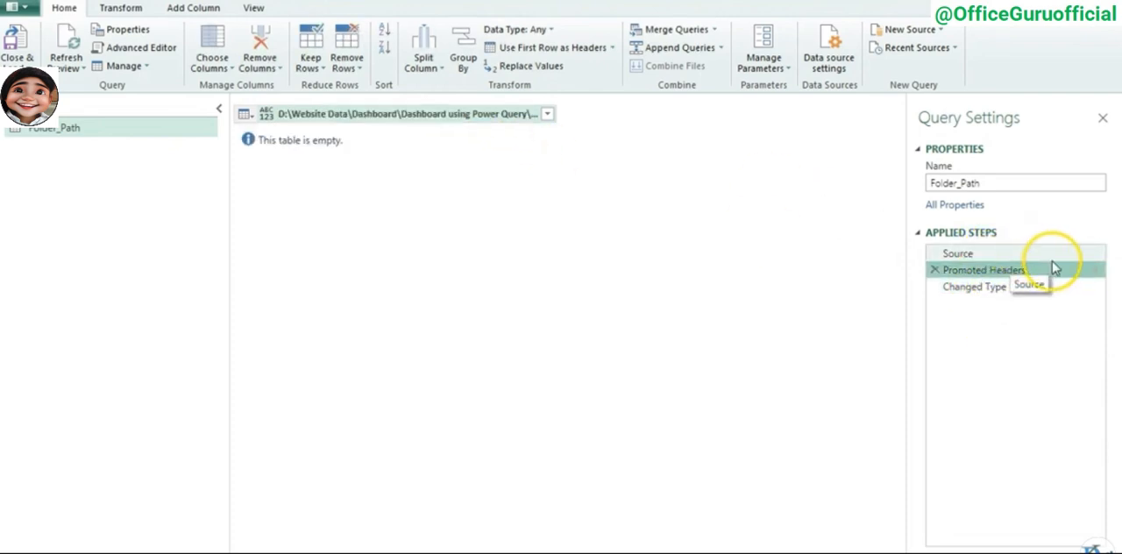
{"action": "left_click", "coordinate": [997, 289]}
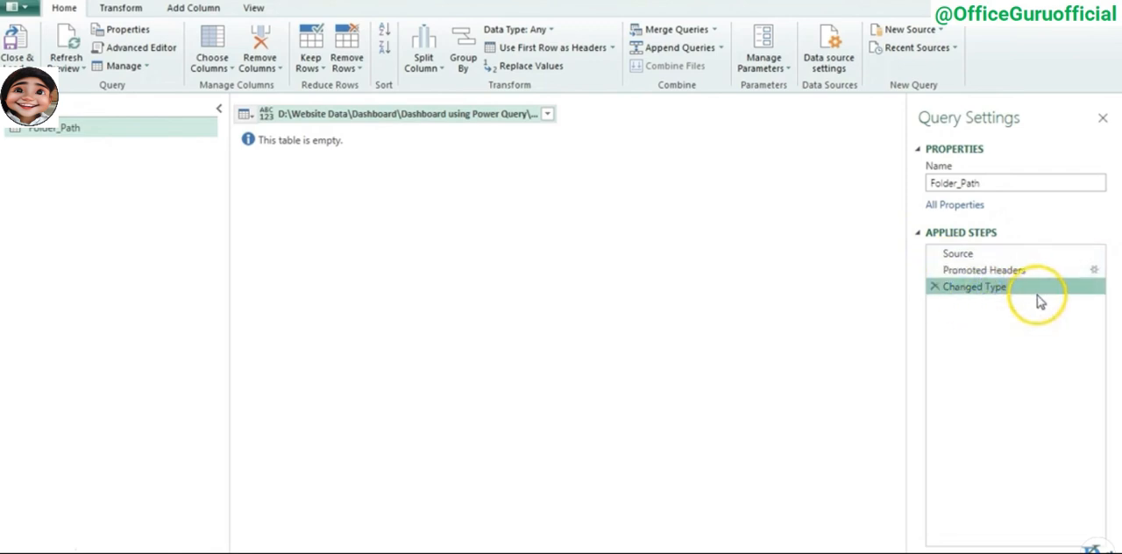
{"action": "left_click", "coordinate": [976, 272]}
{"action": "left_click", "coordinate": [973, 289]}
{"action": "left_click", "coordinate": [935, 286]}
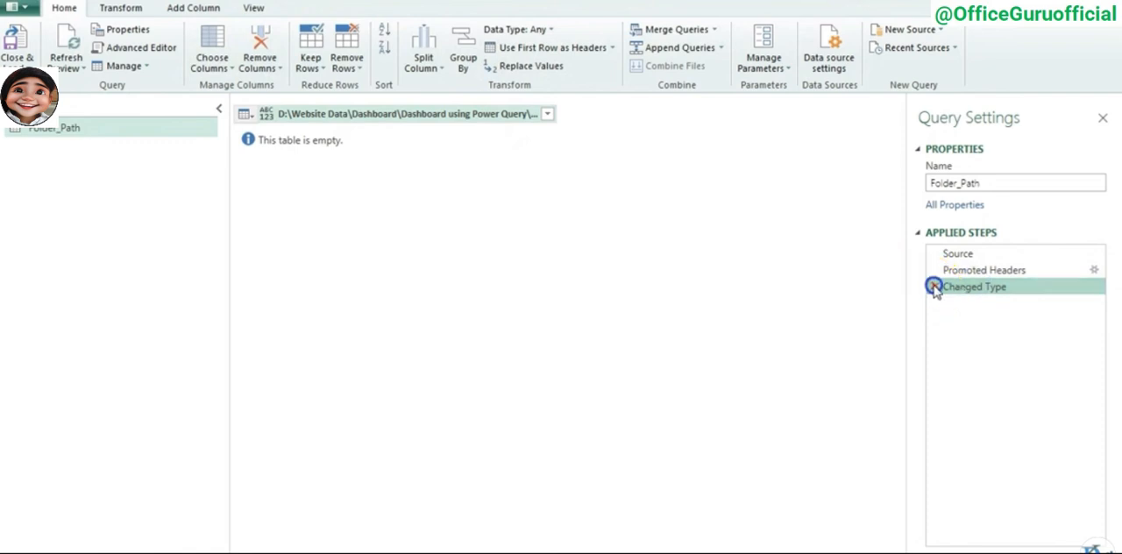
{"action": "left_click", "coordinate": [934, 270]}
- Drill down into the path value in Column1 of the Folder_Path query to turn it into a text value
{"action": "left_click", "coordinate": [389, 133]}
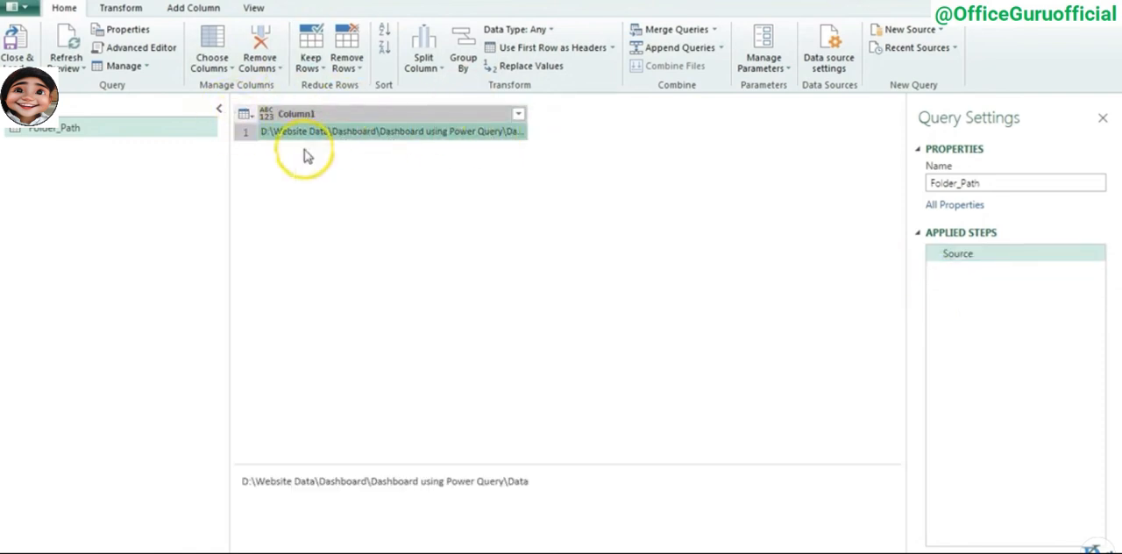
{"action": "right_click", "coordinate": [371, 135]}
{"action": "left_click", "coordinate": [433, 205]}
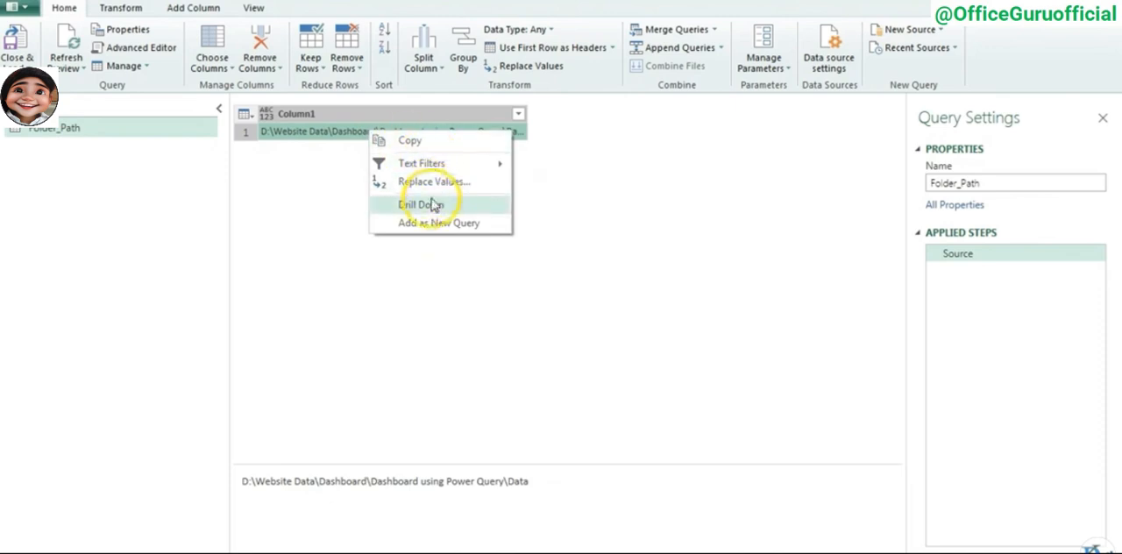
{"action": "left_click_drag", "start_coordinate": [526, 114], "coordinate": [238, 112]}
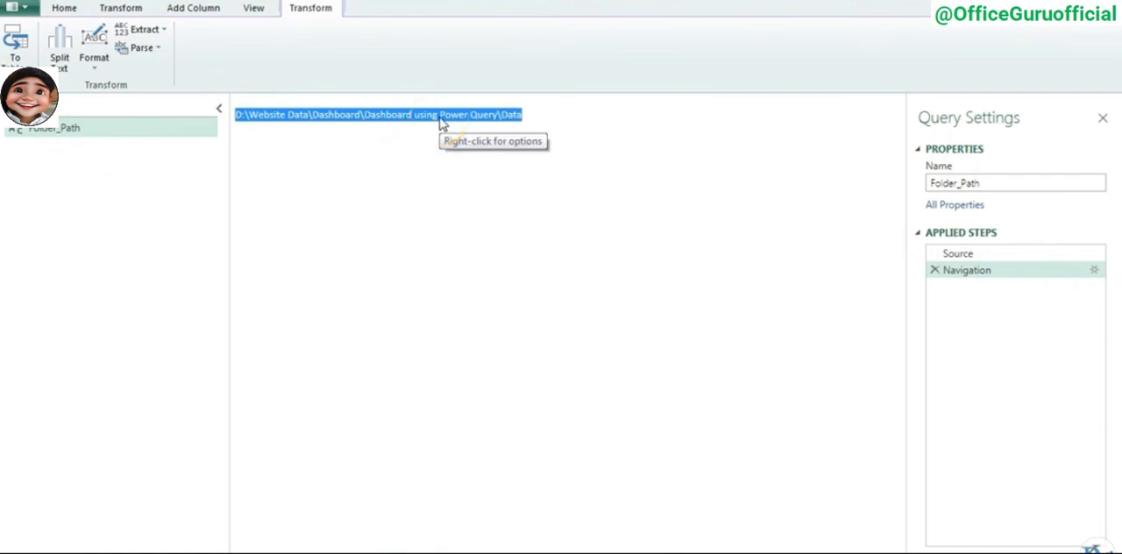
- Add a new folder source with the path D:\Website Data\Dashboard\Dashboard using Power Query\Data and load its file list for editing
{"action": "left_click", "coordinate": [67, 7]}
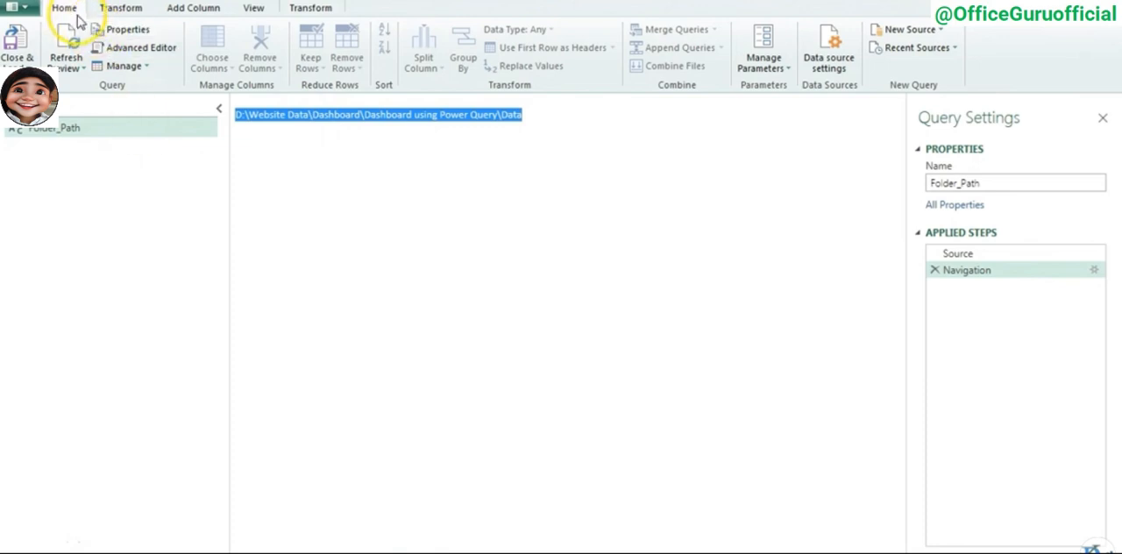
{"action": "left_click", "coordinate": [942, 30]}
{"action": "mouse_move", "coordinate": [946, 55]}
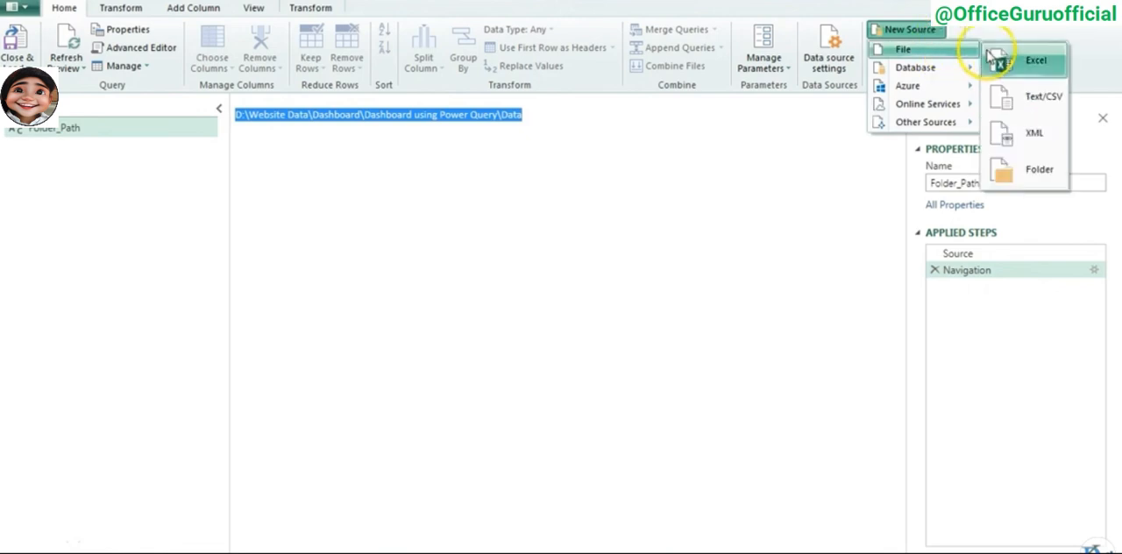
{"action": "left_click", "coordinate": [1044, 181]}
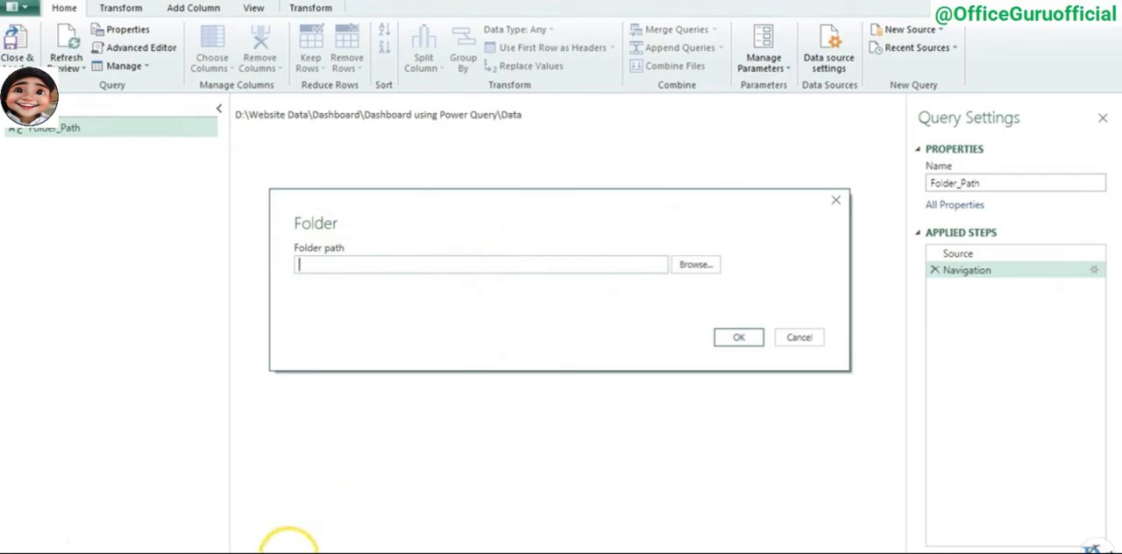
{"action": "left_click", "coordinate": [68, 551]}
{"action": "left_click", "coordinate": [626, 10]}
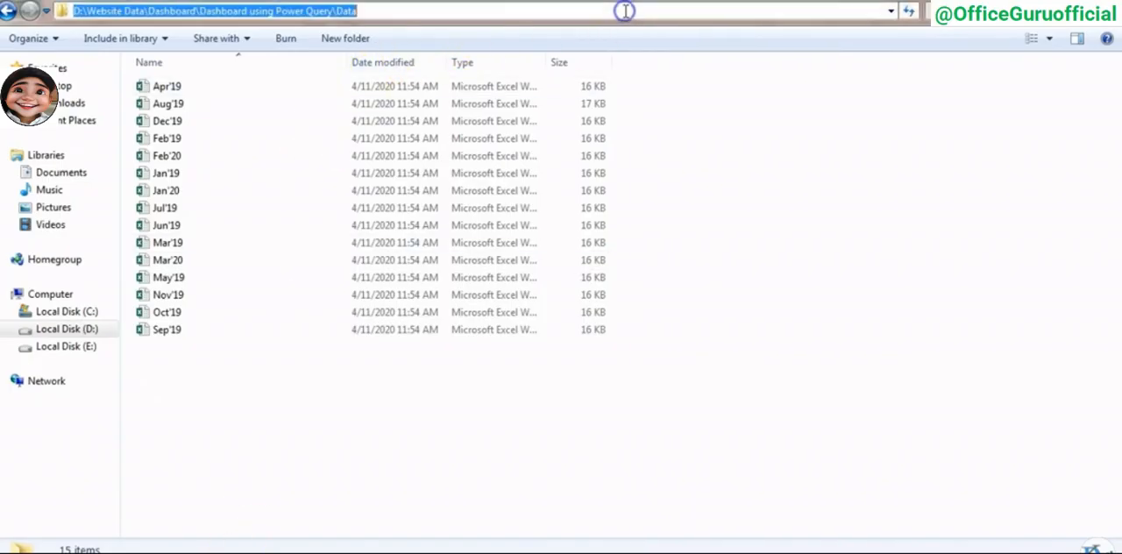
{"action": "key", "text": "ctrl+c"}
{"action": "key", "text": "alt+Tab"}
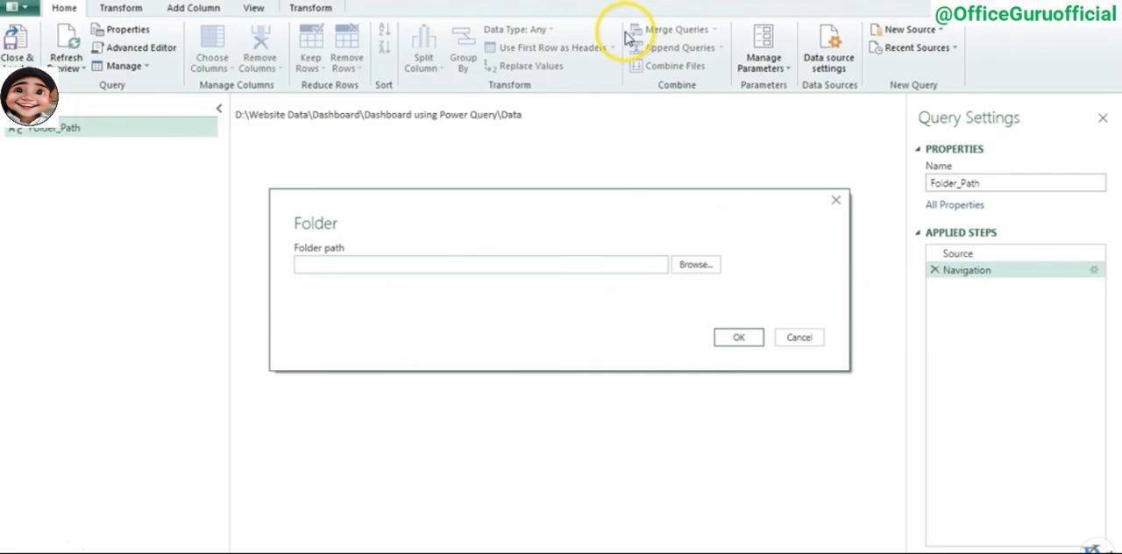
{"action": "left_click", "coordinate": [411, 264]}
{"action": "key", "text": "ctrl+v"}
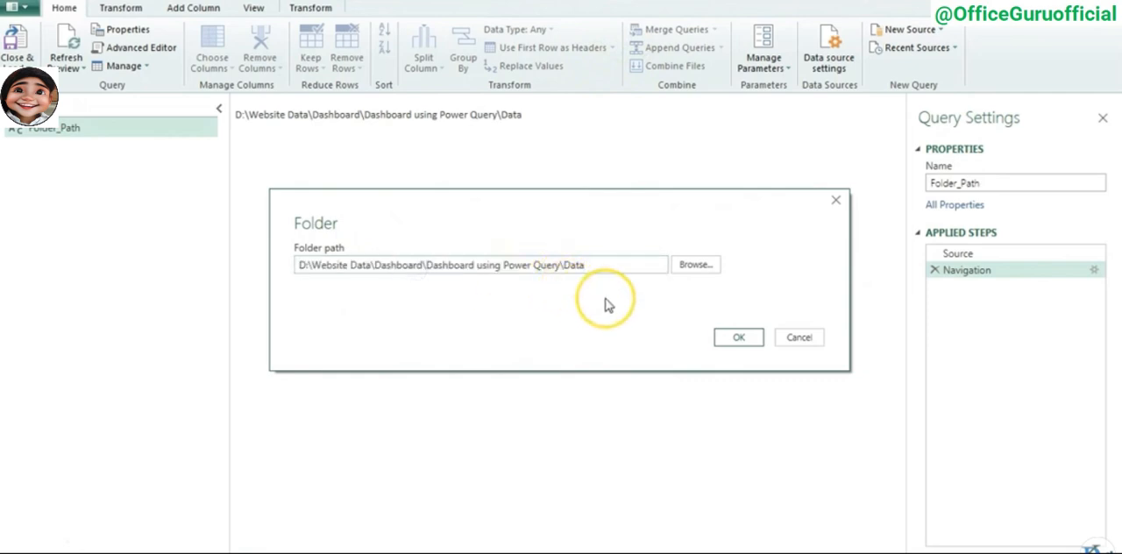
{"action": "left_click", "coordinate": [741, 338]}
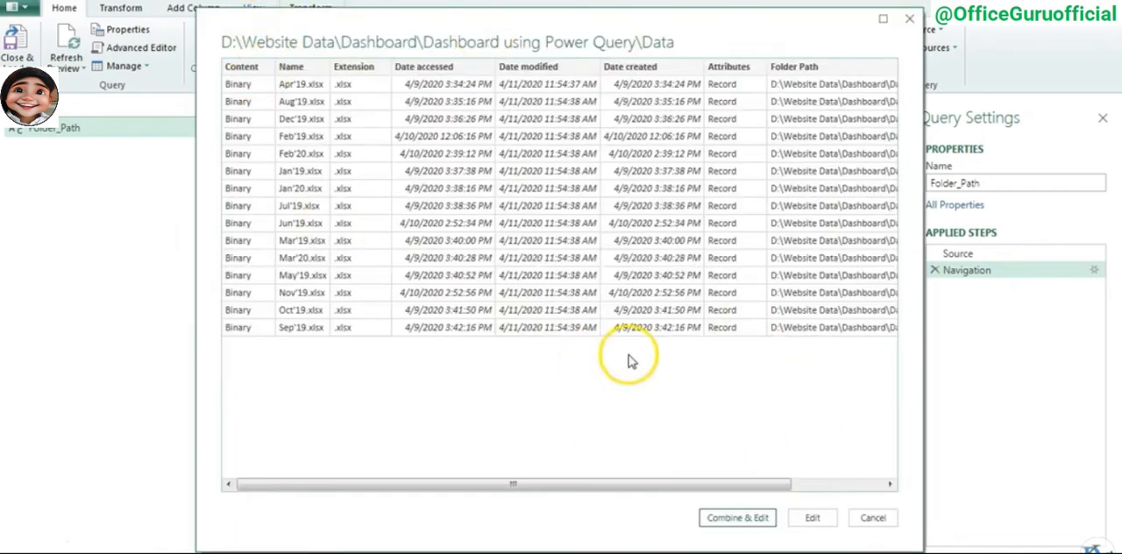
{"action": "left_click", "coordinate": [813, 519]}
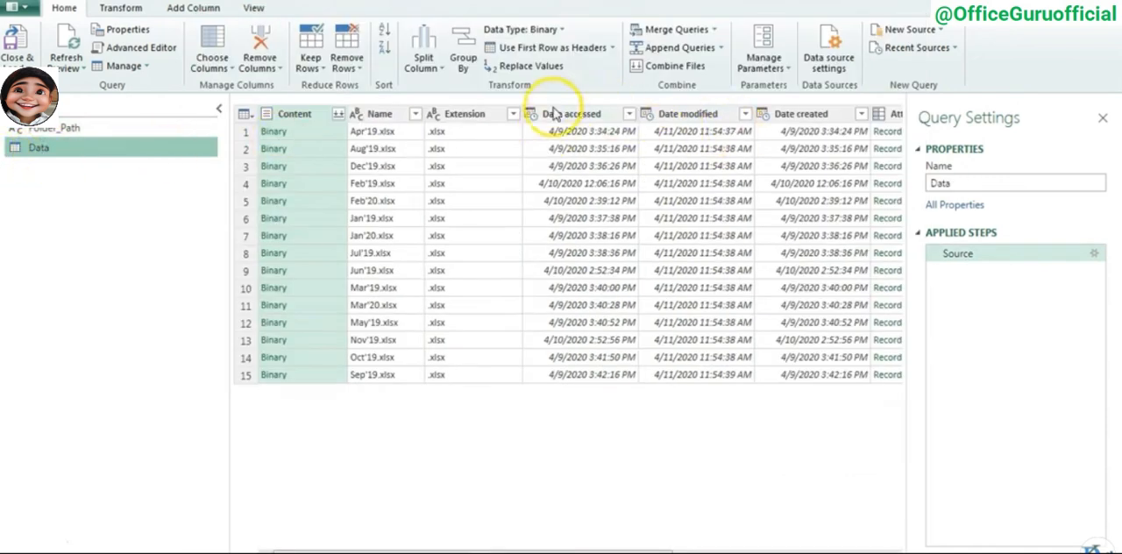
- Show the formula bar and inspect the folder path in the Data query's Source formula
{"action": "left_click", "coordinate": [975, 253]}
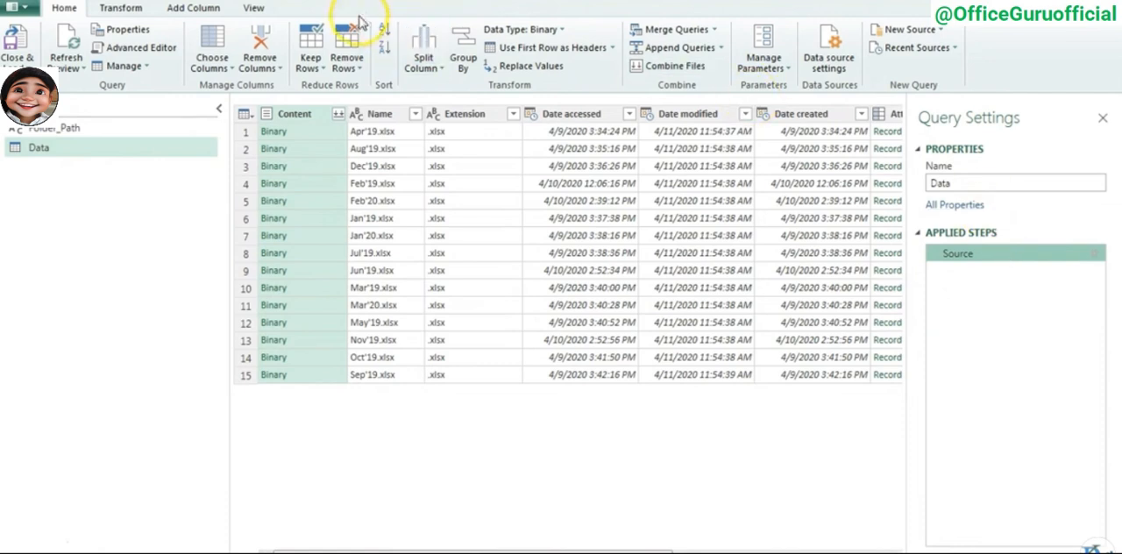
{"action": "left_click", "coordinate": [261, 11]}
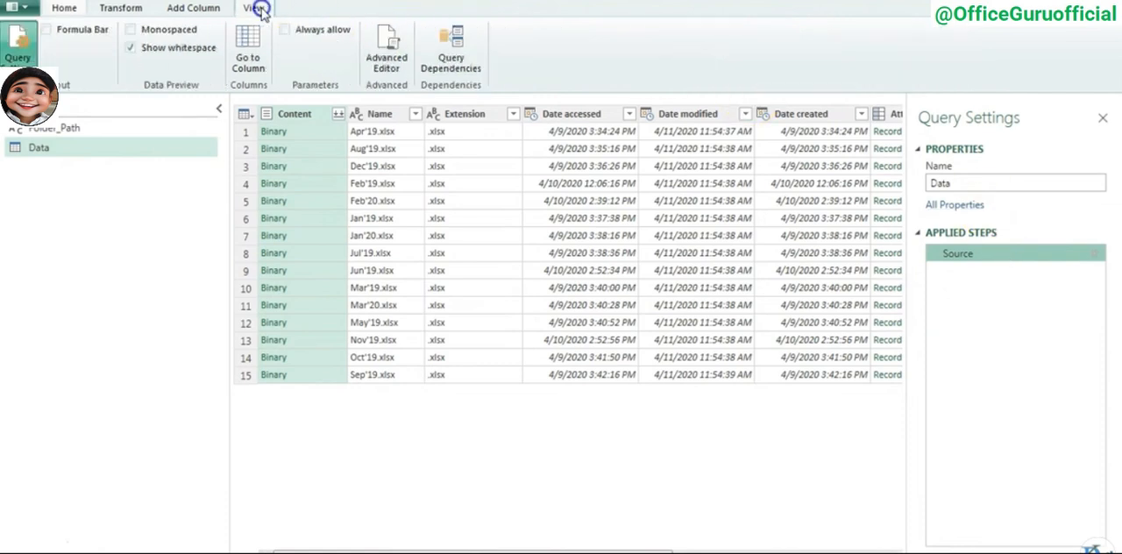
{"action": "left_click", "coordinate": [58, 30]}
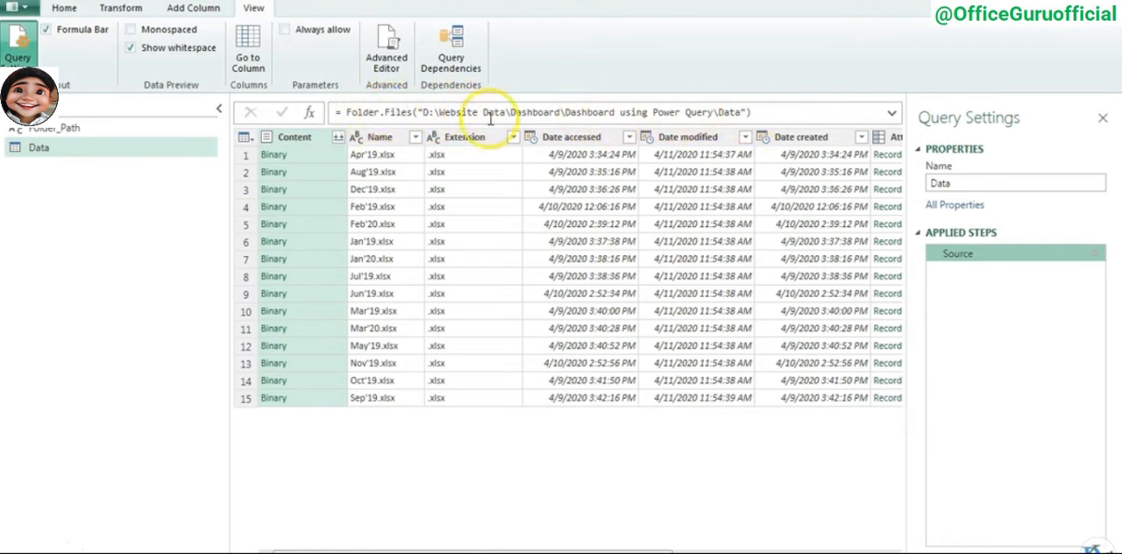
{"action": "left_click_drag", "start_coordinate": [422, 113], "coordinate": [750, 113]}
{"action": "left_click", "coordinate": [791, 113]}
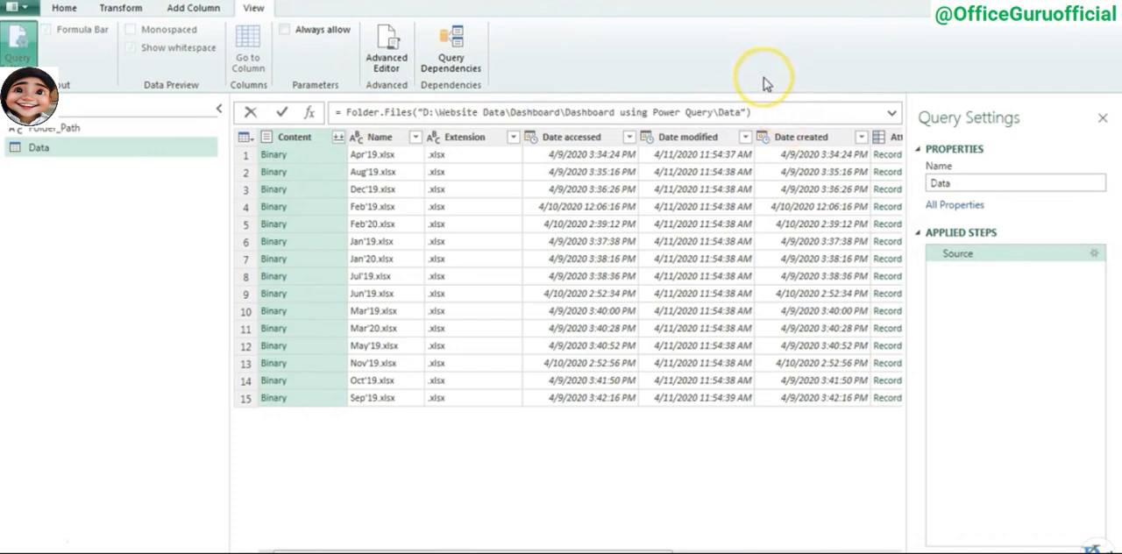
- Open the Data query's code in the Advanced Editor and add the line F = Folder_Path above the Source line
{"action": "left_click", "coordinate": [79, 9]}
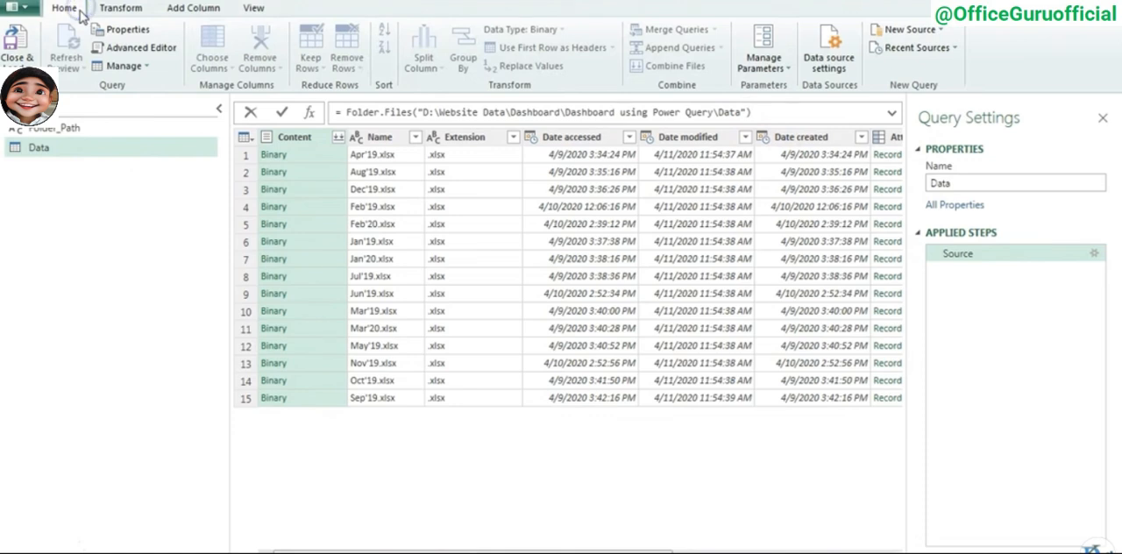
{"action": "left_click", "coordinate": [113, 148]}
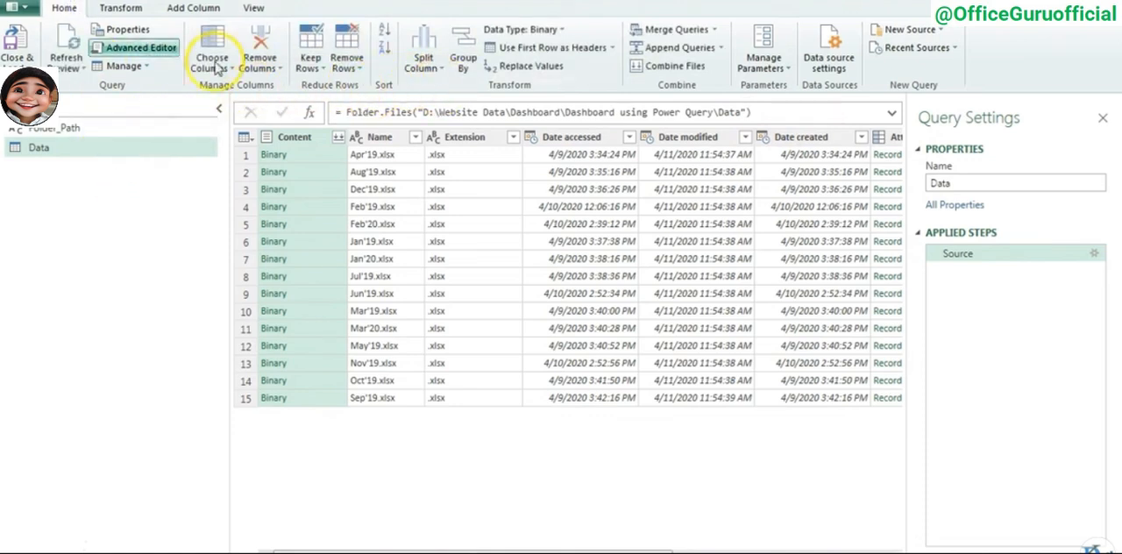
{"action": "left_click", "coordinate": [141, 47]}
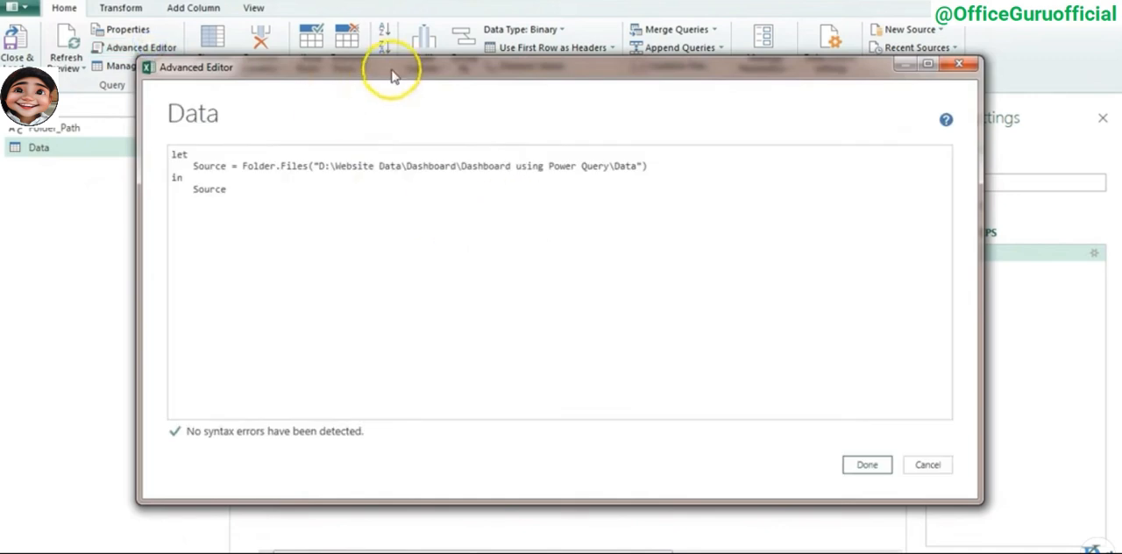
{"action": "left_click", "coordinate": [281, 171]}
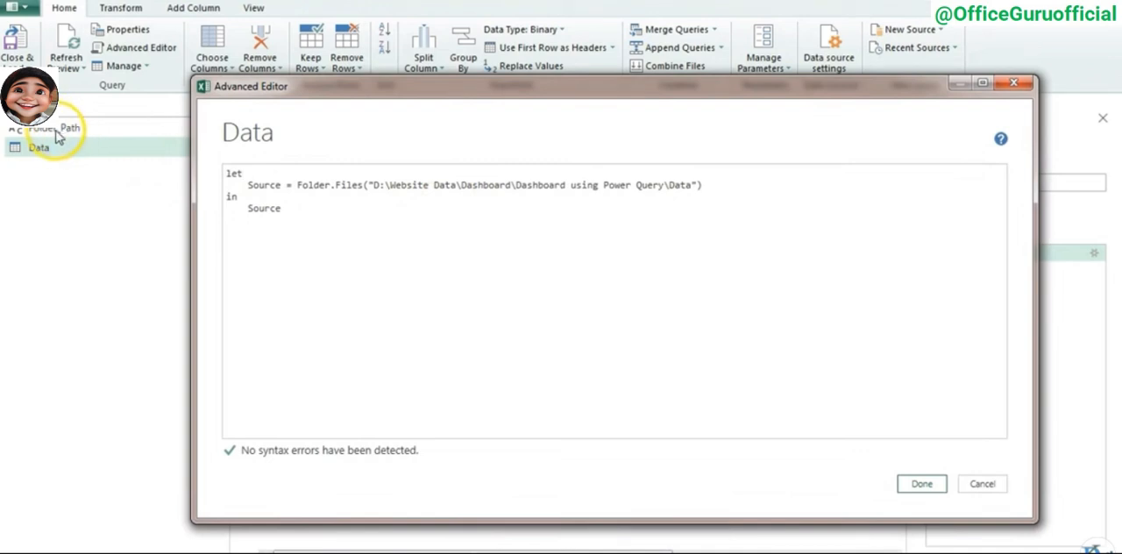
{"action": "left_click", "coordinate": [267, 174]}
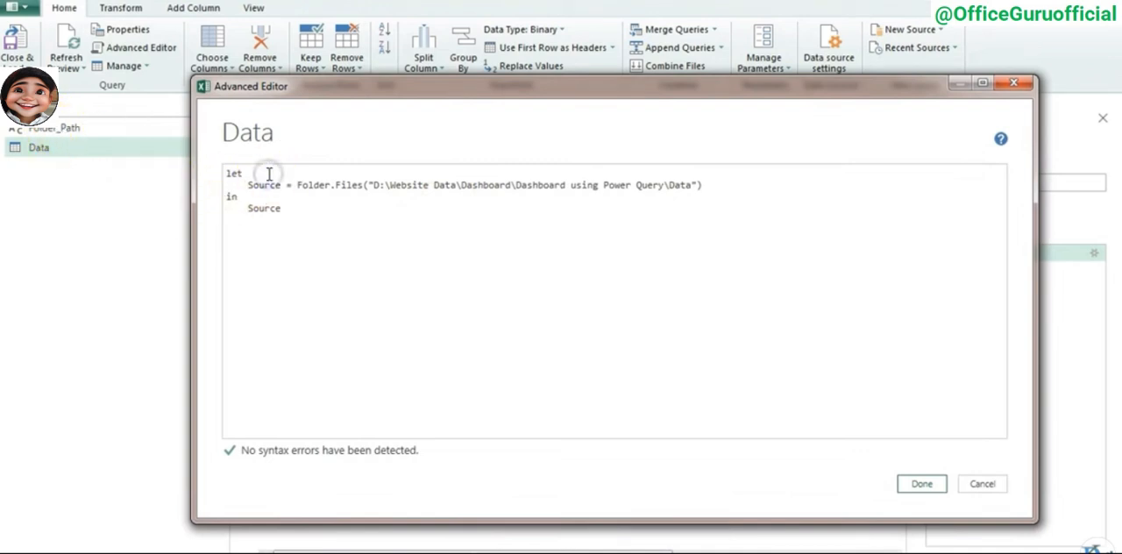
{"action": "key", "text": "Return"}
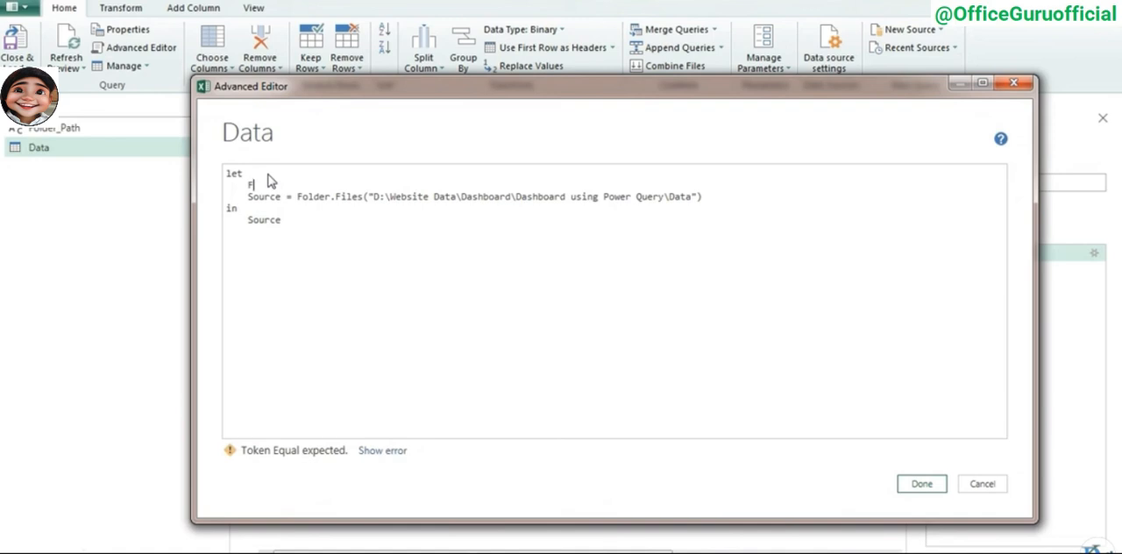
{"action": "type", "text": "= Folder_Path"}
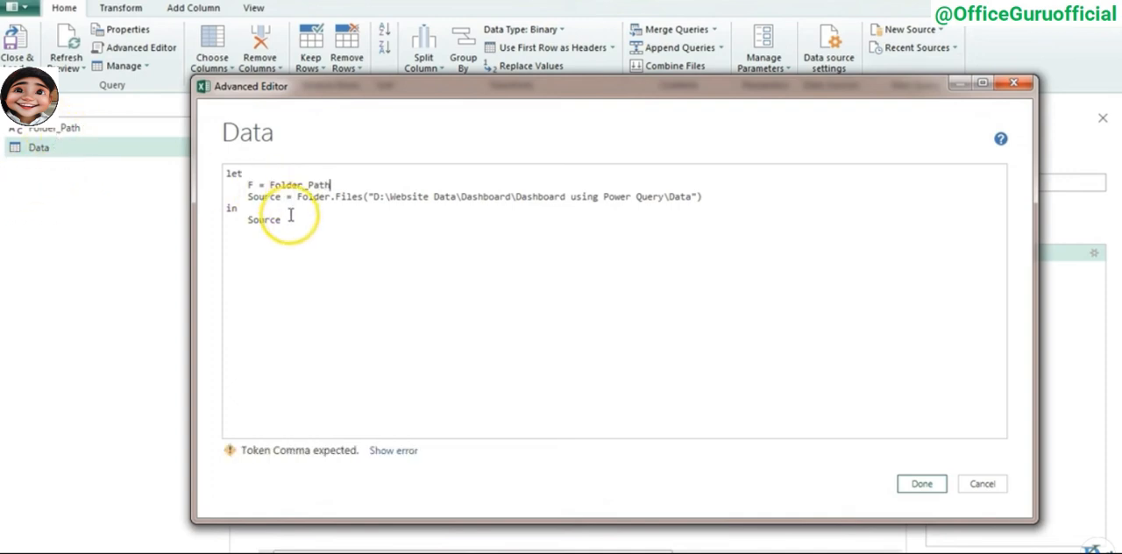
{"action": "left_click", "coordinate": [289, 212]}
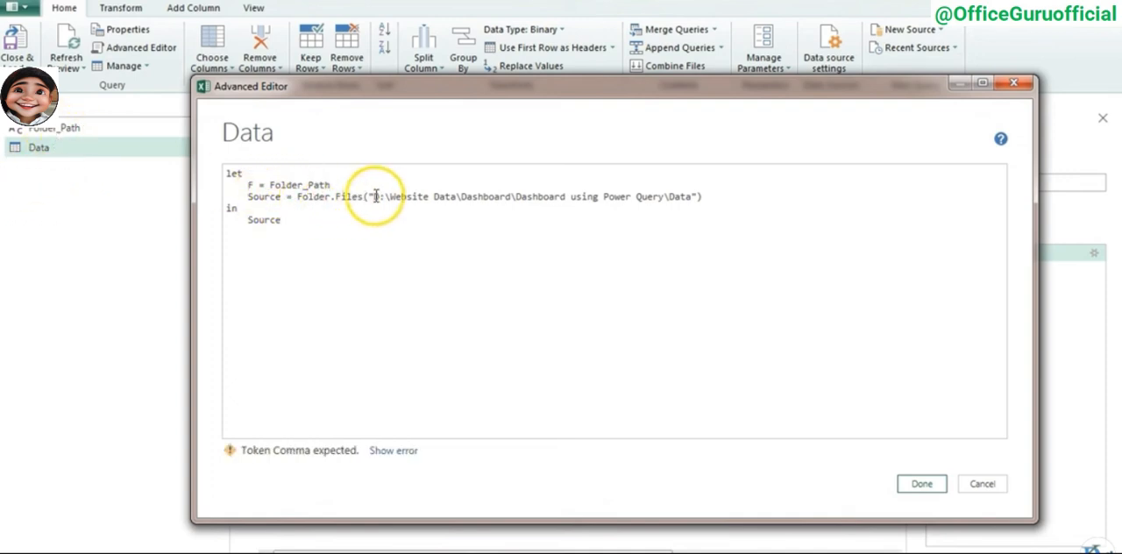
- Replace the hard-coded folder path in the Data query's Folder.Files call with F and apply the code
{"action": "left_click_drag", "start_coordinate": [371, 197], "coordinate": [692, 196]}
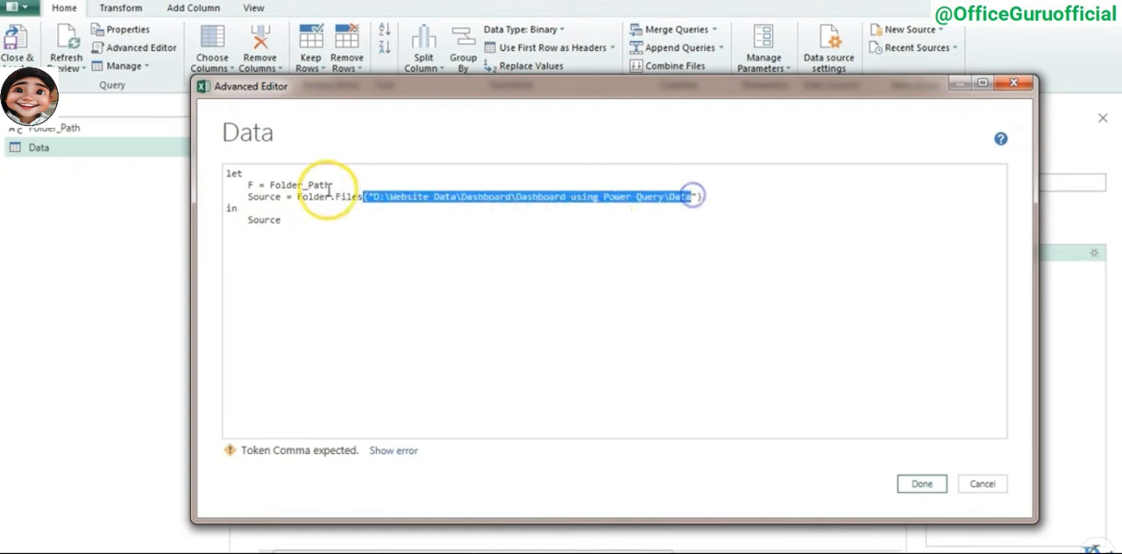
{"action": "left_click", "coordinate": [251, 185]}
{"action": "left_click_drag", "start_coordinate": [703, 198], "coordinate": [369, 198]}
{"action": "type", "text": "F)"}
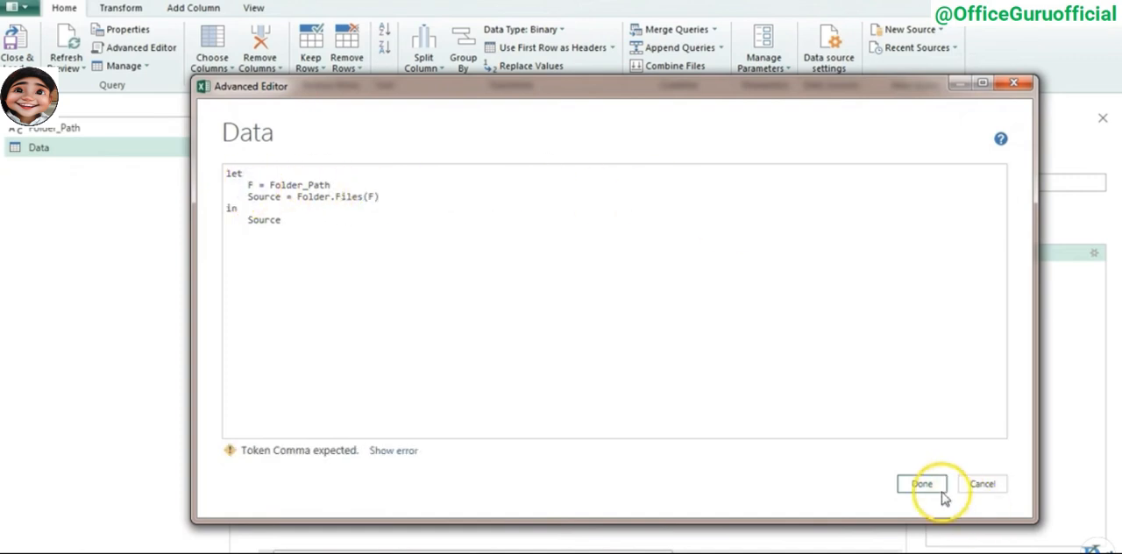
{"action": "left_click", "coordinate": [922, 488]}
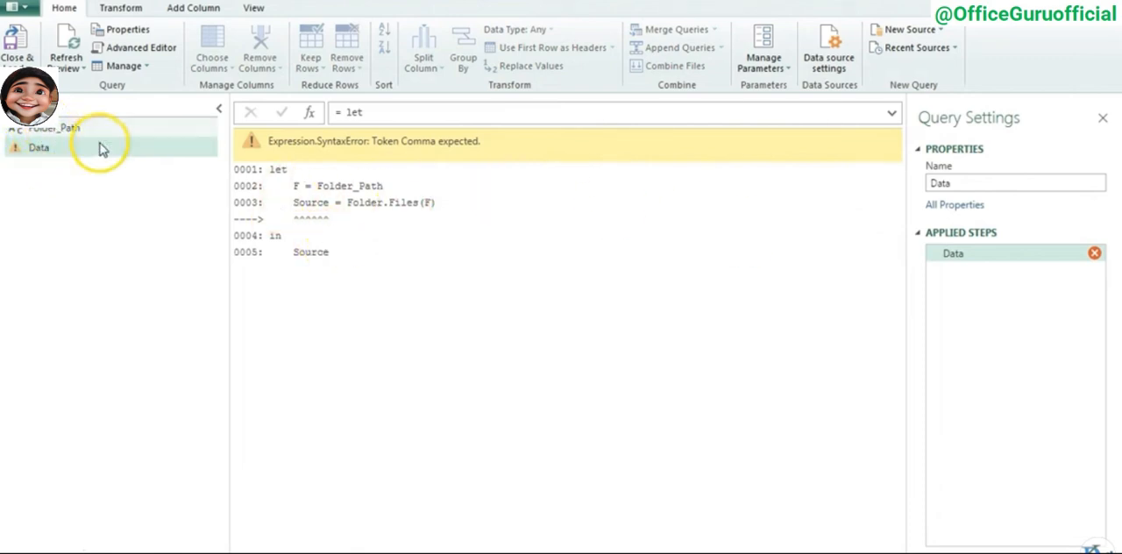
{"action": "left_click", "coordinate": [66, 149]}
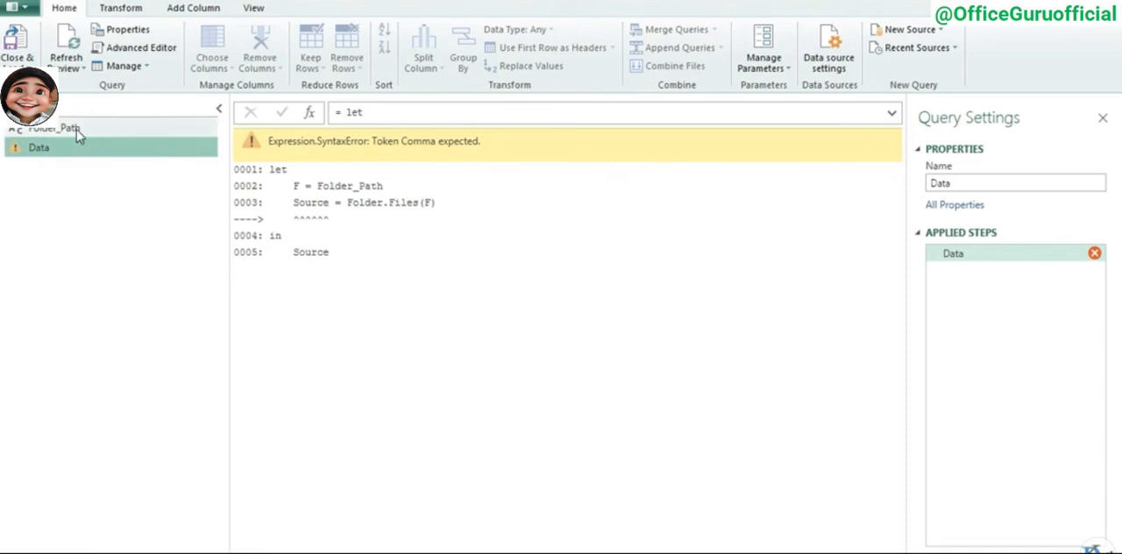
- Open the Folder_Path query's code in the Advanced Editor and examine its Source and Column1 lines
{"action": "left_click", "coordinate": [77, 129]}
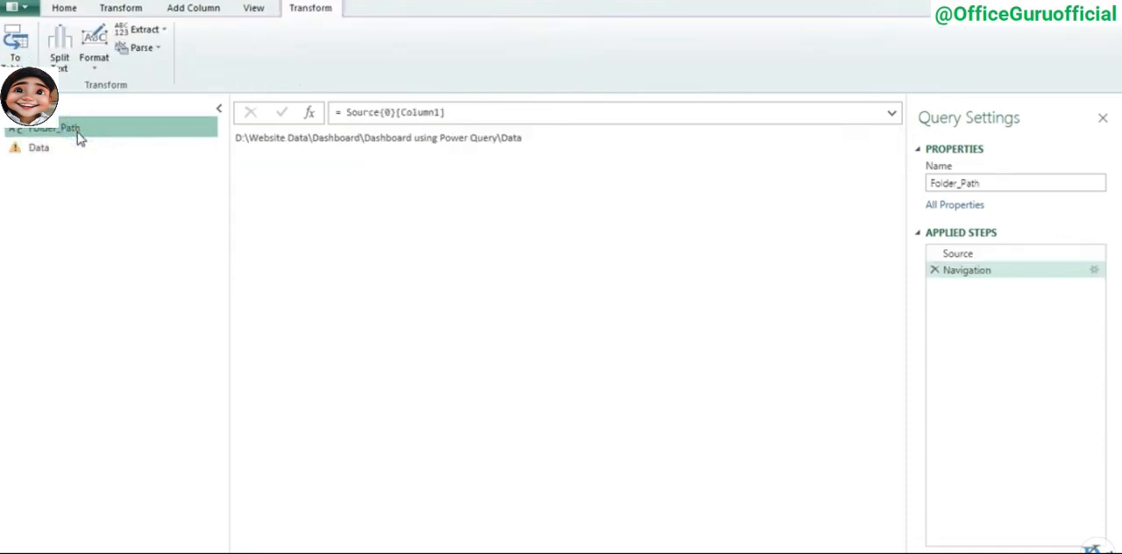
{"action": "left_click", "coordinate": [71, 9]}
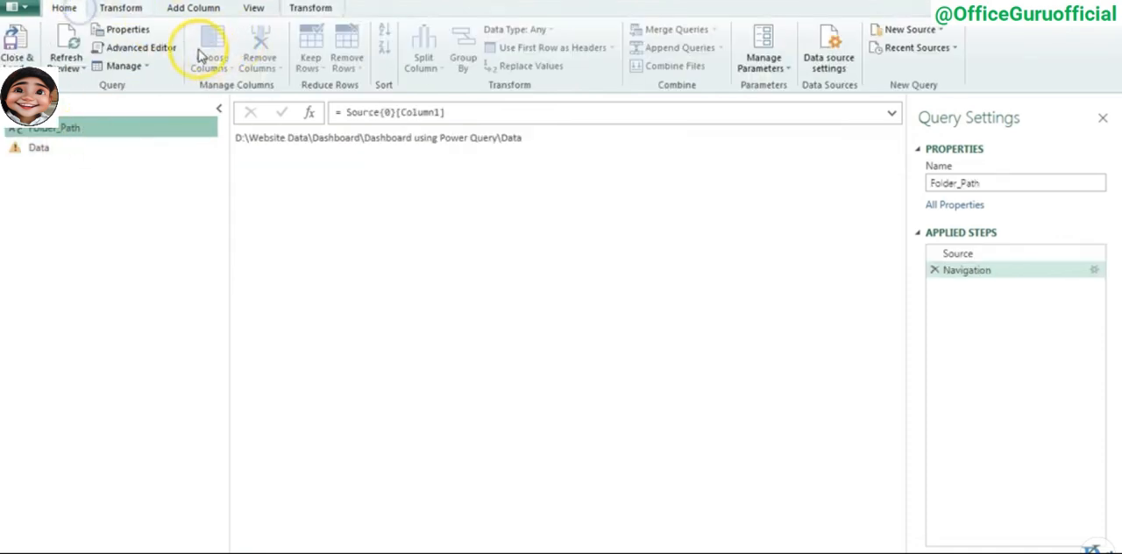
{"action": "left_click", "coordinate": [156, 49]}
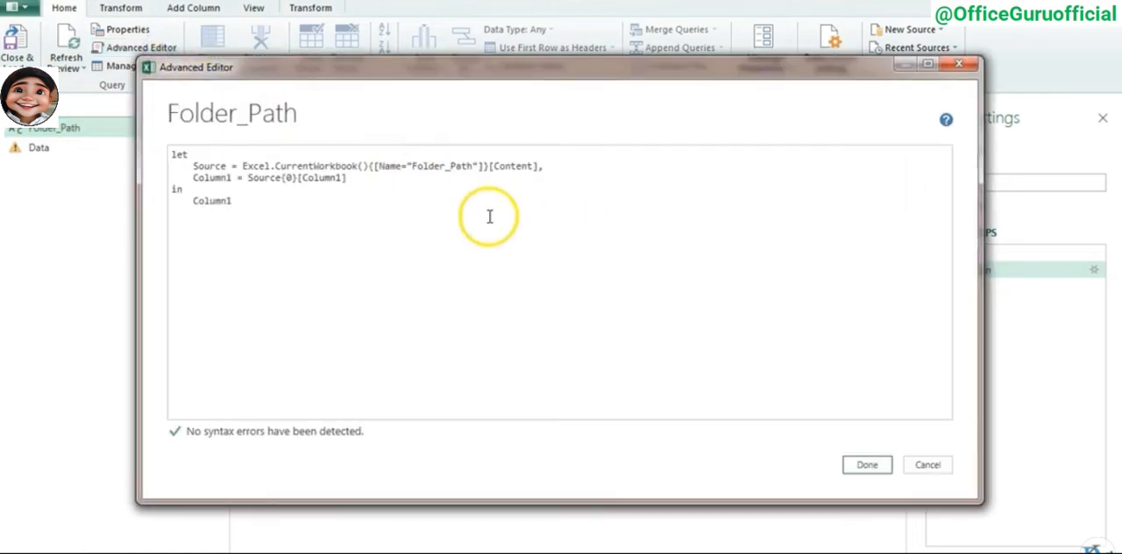
{"action": "left_click", "coordinate": [421, 185]}
{"action": "left_click_drag", "start_coordinate": [193, 166], "coordinate": [544, 166]}
{"action": "double_click", "coordinate": [217, 178]}
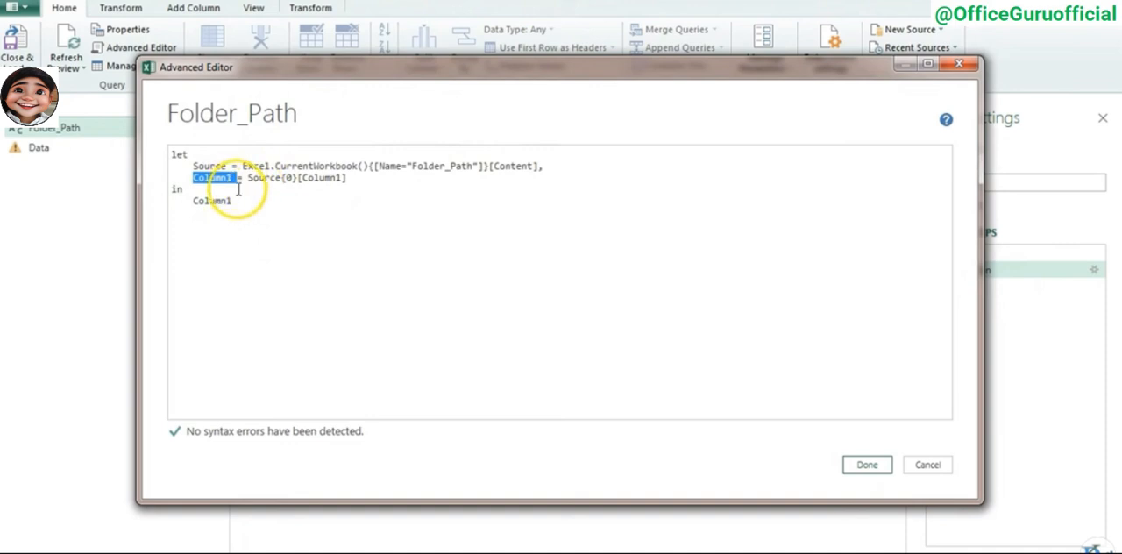
{"action": "left_click", "coordinate": [237, 189]}
{"action": "left_click", "coordinate": [237, 189]}
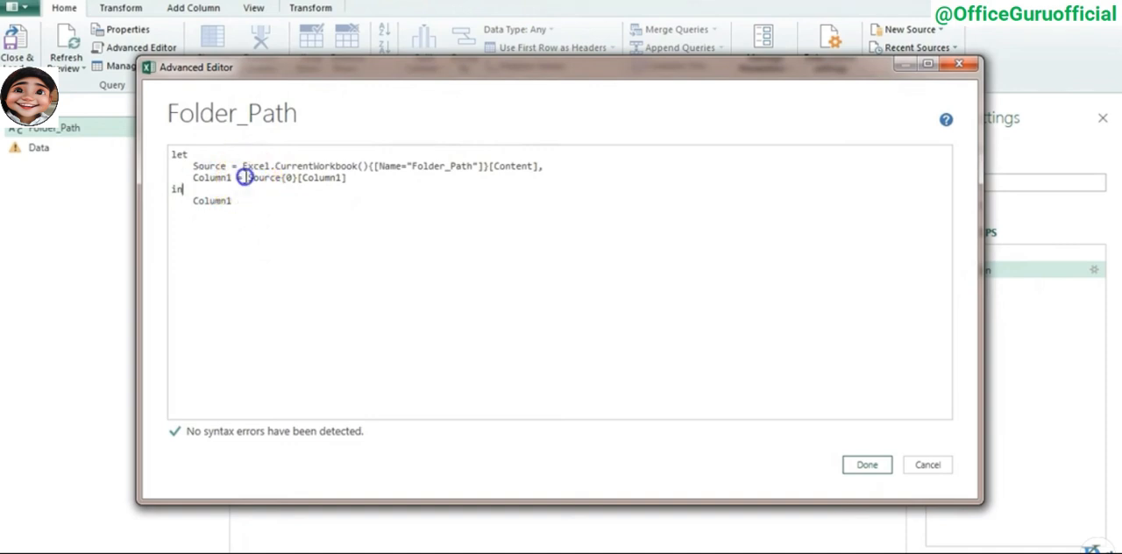
{"action": "double_click", "coordinate": [292, 178]}
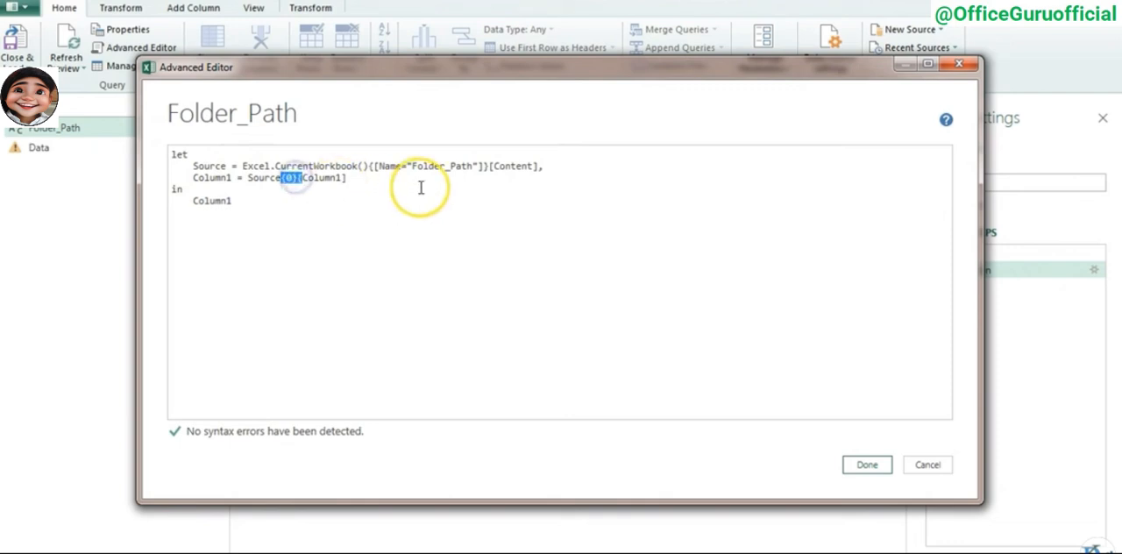
{"action": "left_click", "coordinate": [355, 178]}
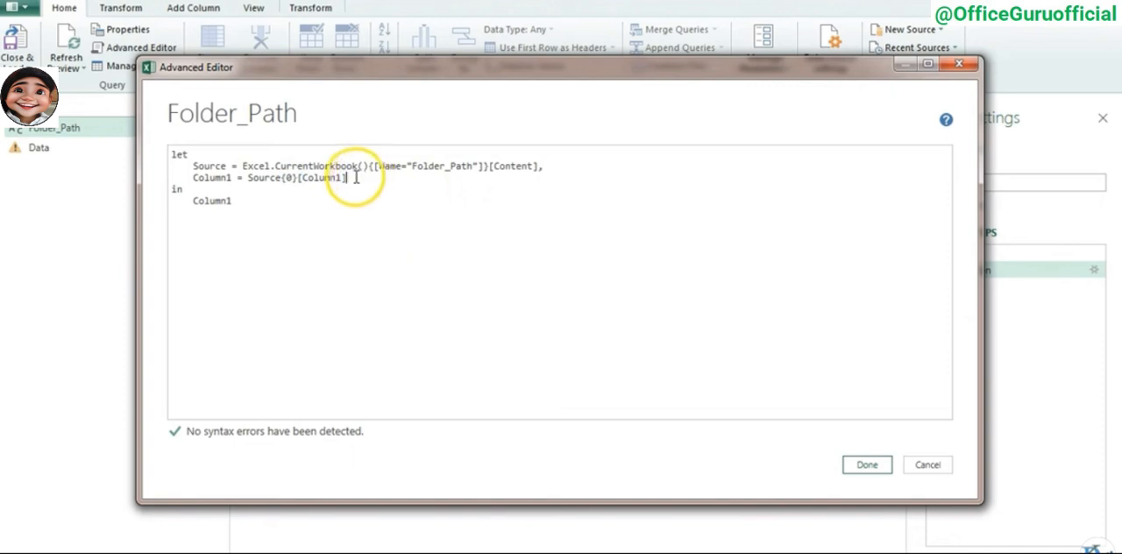
- Copy {0}[Column1] onto the end of the Folder_Path query's Source expression, right after [Content], keeping the comma on the same line
{"action": "left_click", "coordinate": [284, 178]}
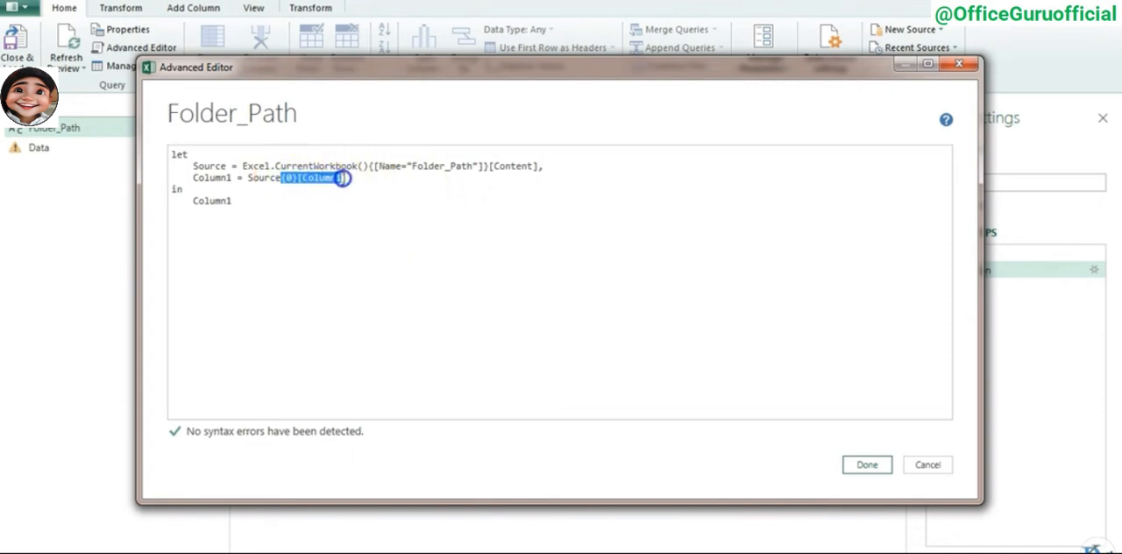
{"action": "left_click", "coordinate": [538, 166]}
{"action": "type", "text": "{0}[Column1]"}
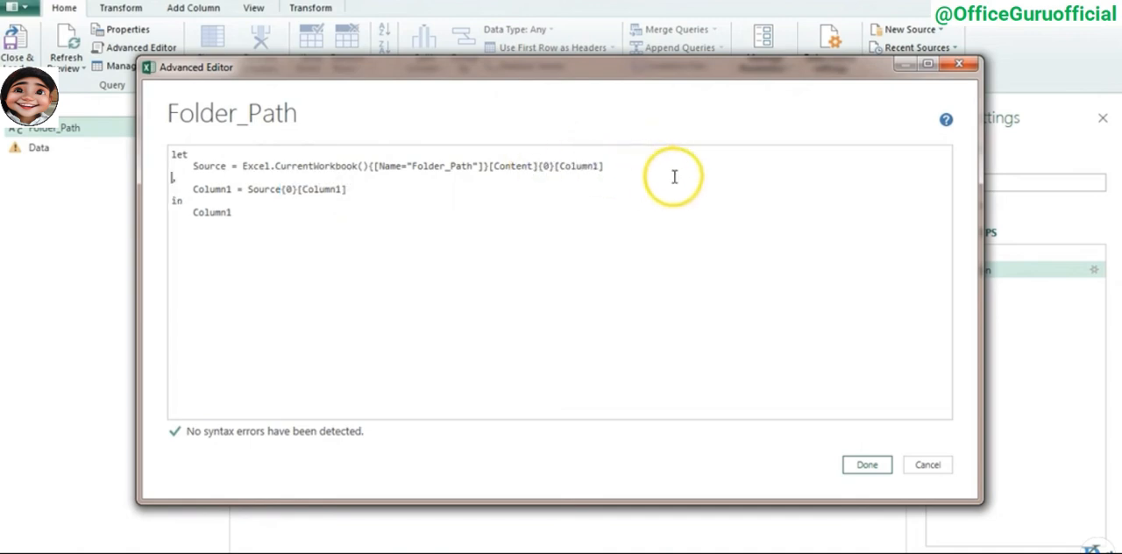
{"action": "left_click", "coordinate": [614, 166]}
{"action": "key", "text": "Delete"}
- Reduce the Folder_Path code to its Source line by deleting the Column1 line and trailing comma, return Source, and apply it
{"action": "left_click_drag", "start_coordinate": [191, 178], "coordinate": [349, 177]}
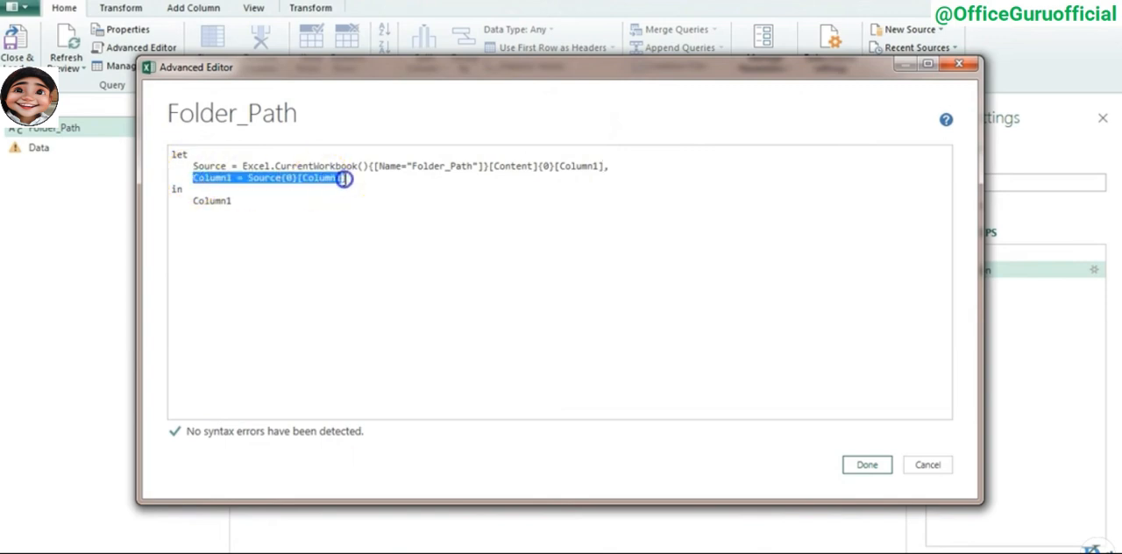
{"action": "key", "text": "Delete"}
{"action": "left_click", "coordinate": [212, 165]}
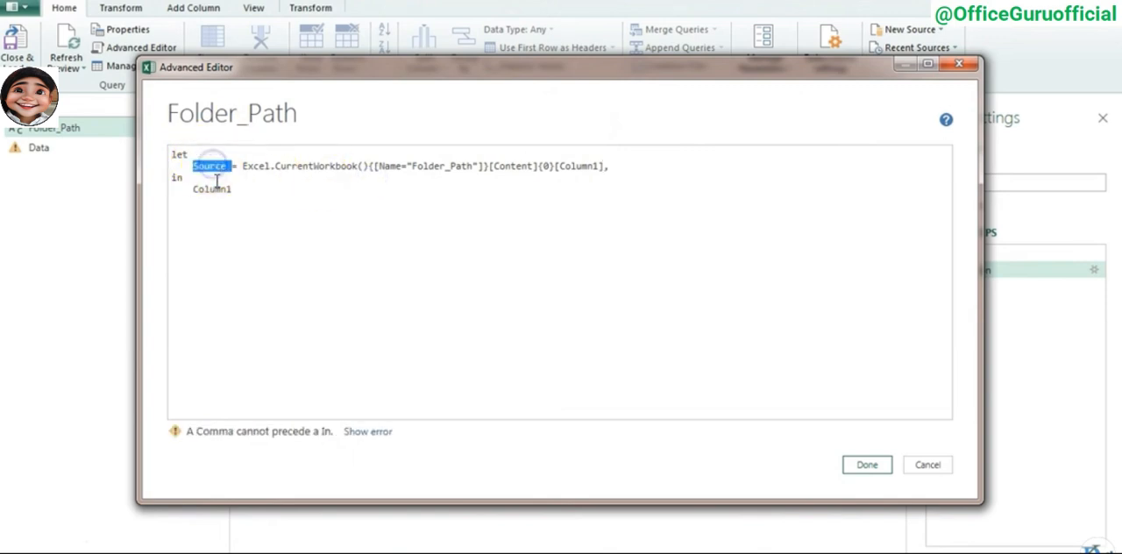
{"action": "double_click", "coordinate": [213, 190]}
{"action": "type", "text": "Source"}
{"action": "left_click", "coordinate": [867, 465]}
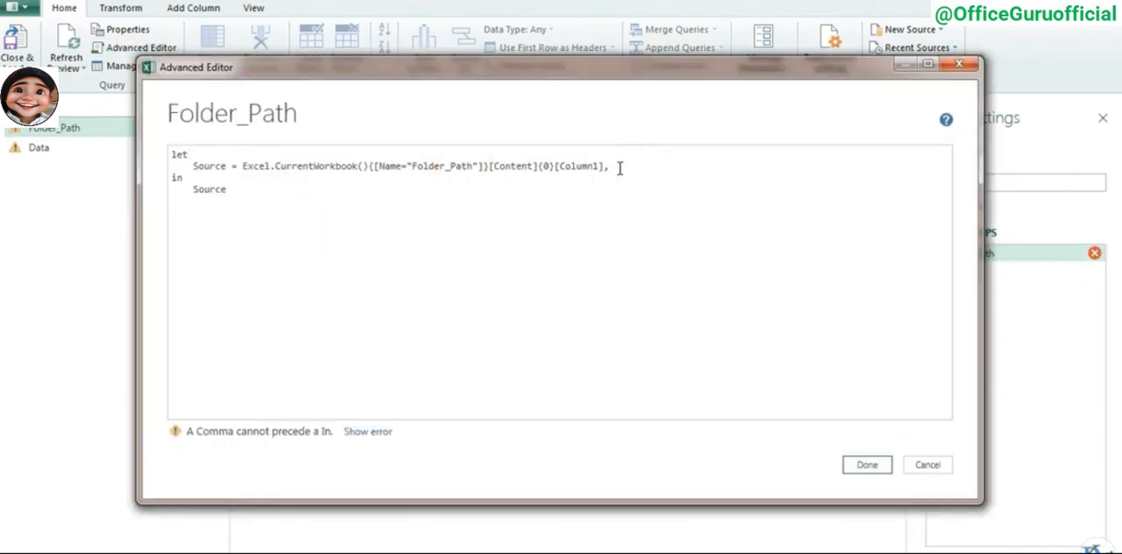
{"action": "key", "text": "BackSpace"}
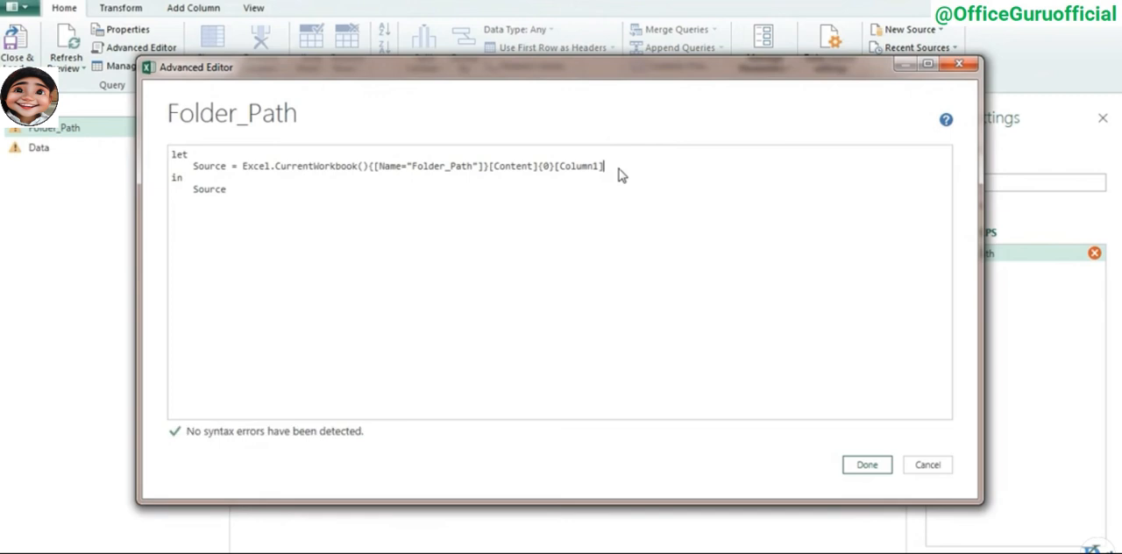
{"action": "left_click", "coordinate": [869, 465]}
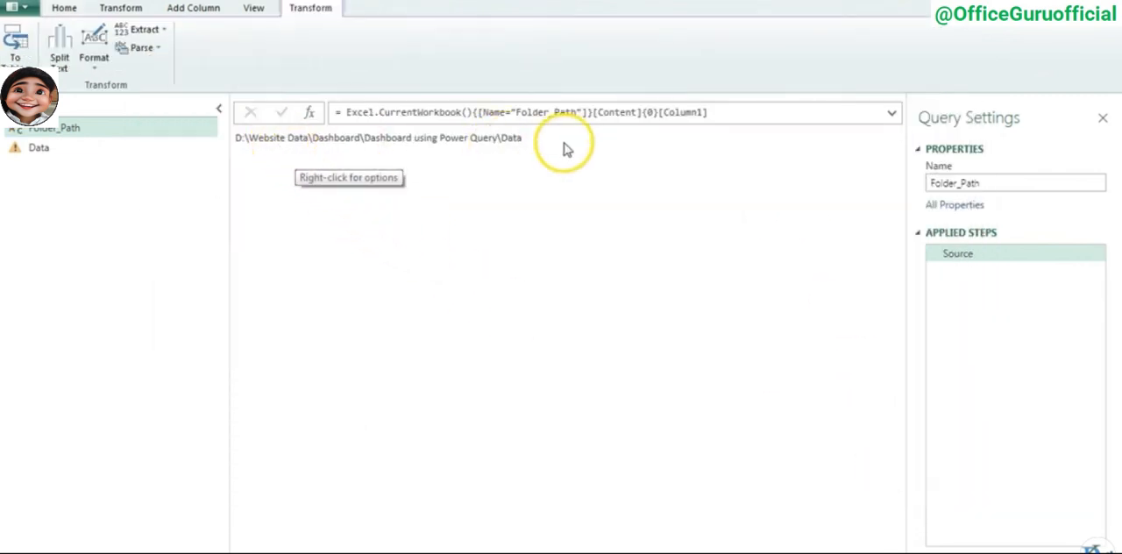
- Review the Folder_Path query's path value and its single-line Source expression in the Advanced Editor, leaving the code unedited
{"action": "left_click_drag", "start_coordinate": [565, 149], "coordinate": [233, 139]}
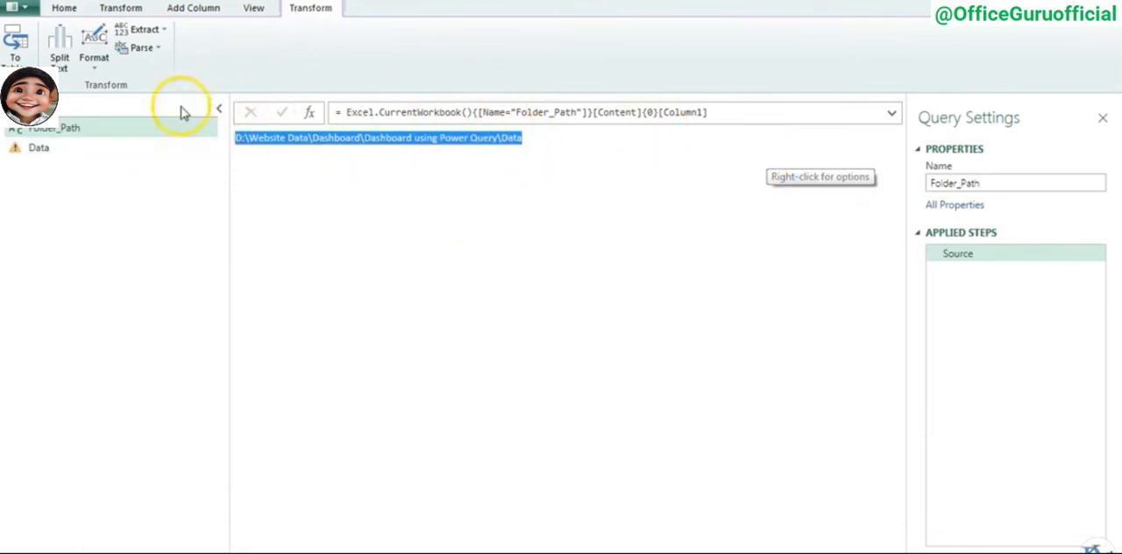
{"action": "left_click", "coordinate": [64, 8]}
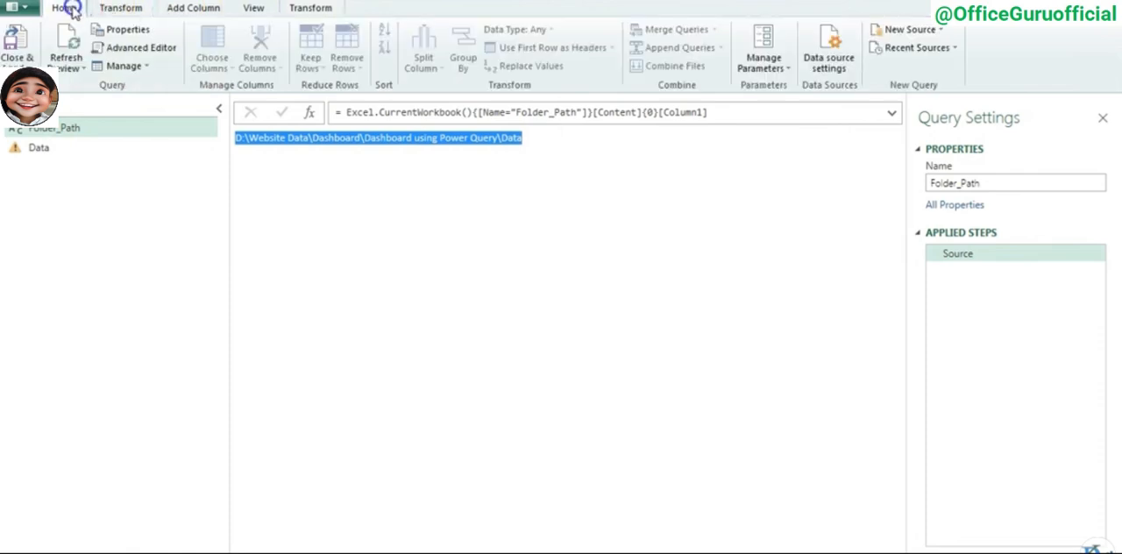
{"action": "left_click", "coordinate": [139, 46]}
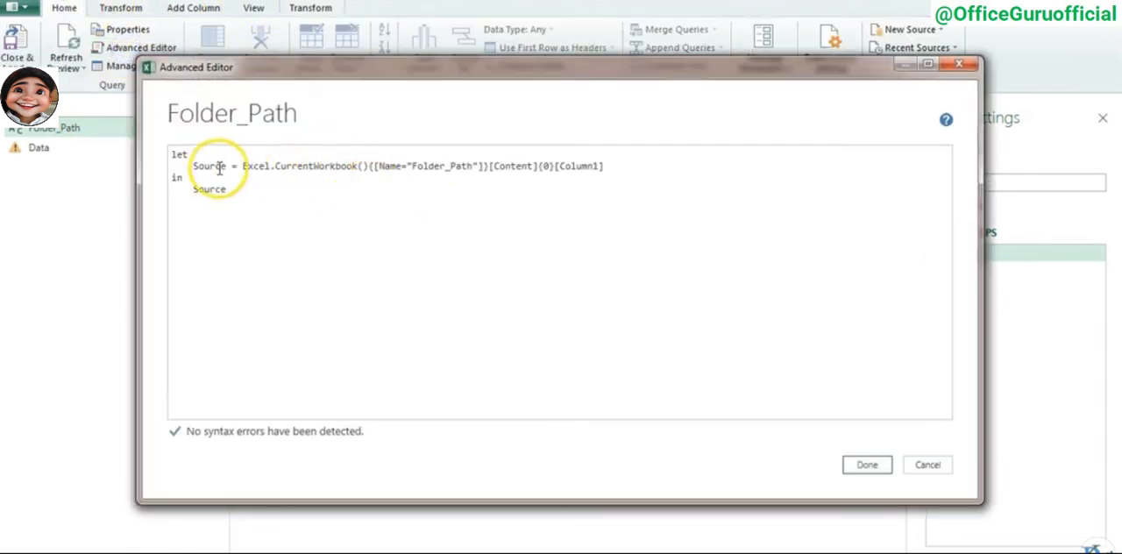
{"action": "left_click_drag", "start_coordinate": [195, 165], "coordinate": [626, 164]}
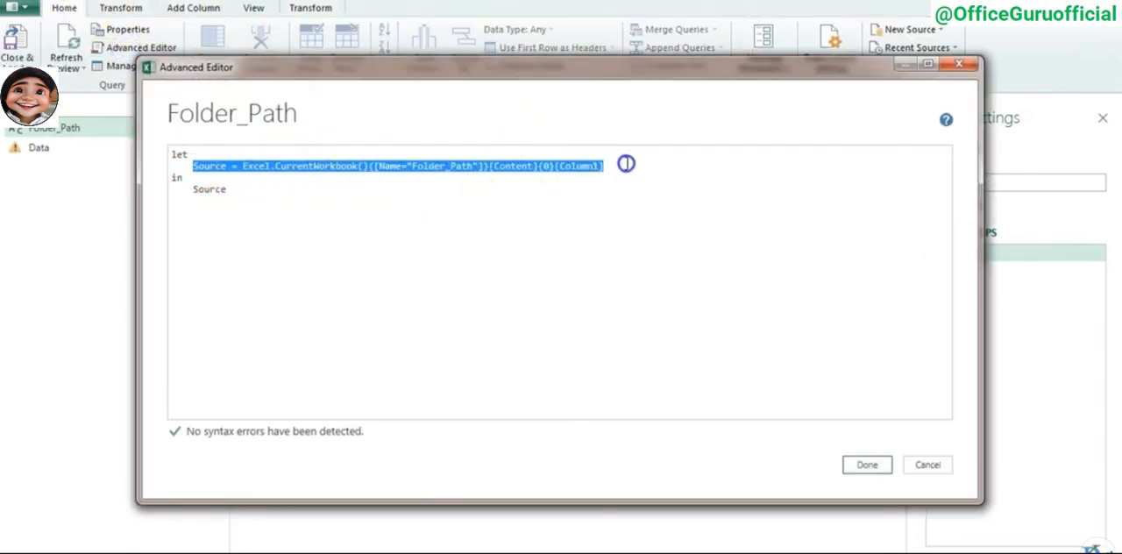
{"action": "left_click", "coordinate": [624, 164]}
{"action": "left_click_drag", "start_coordinate": [242, 165], "coordinate": [586, 166]}
{"action": "key", "text": "ctrl+c"}
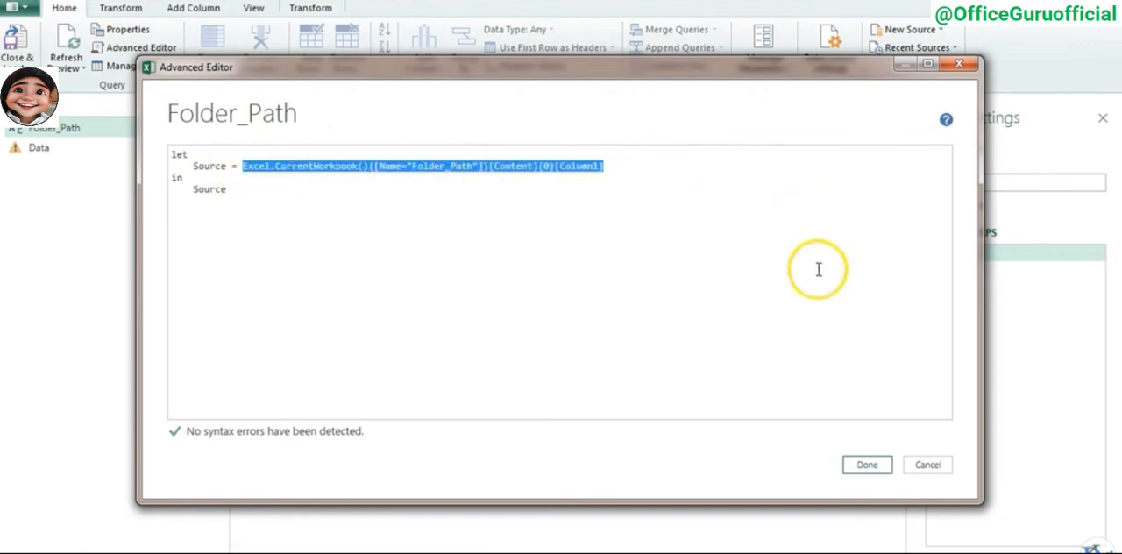
{"action": "left_click", "coordinate": [930, 467]}
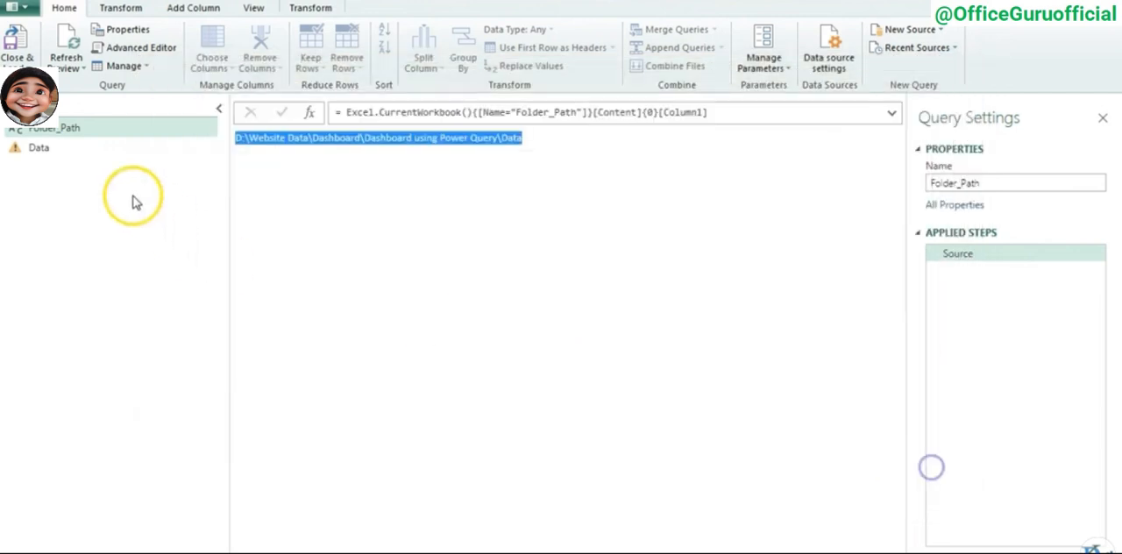
- Open the Data query's code in the Advanced Editor and delete the F = Folder_Path line
{"action": "left_click", "coordinate": [57, 147]}
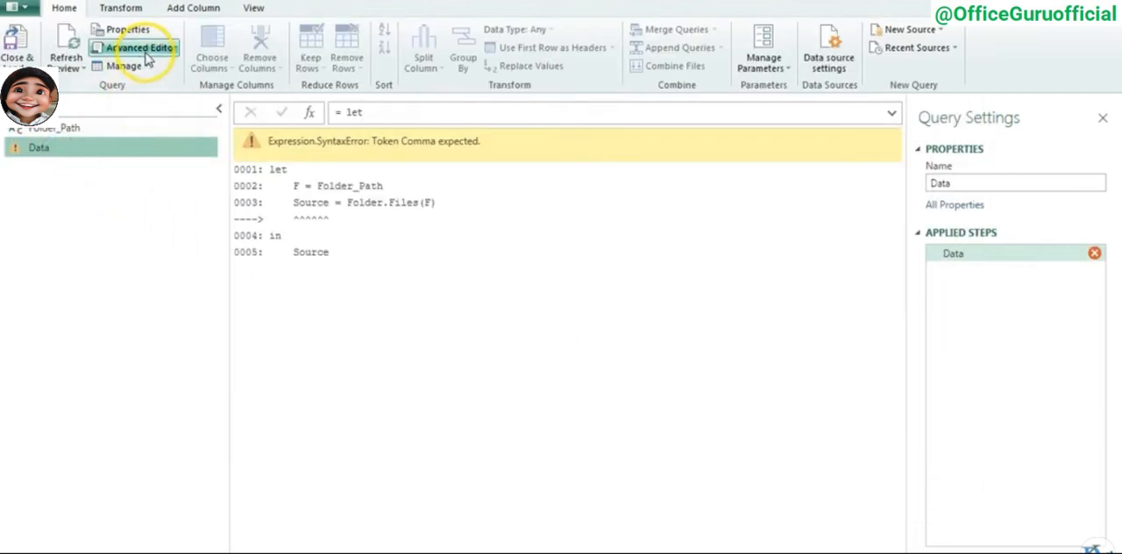
{"action": "left_click", "coordinate": [147, 59]}
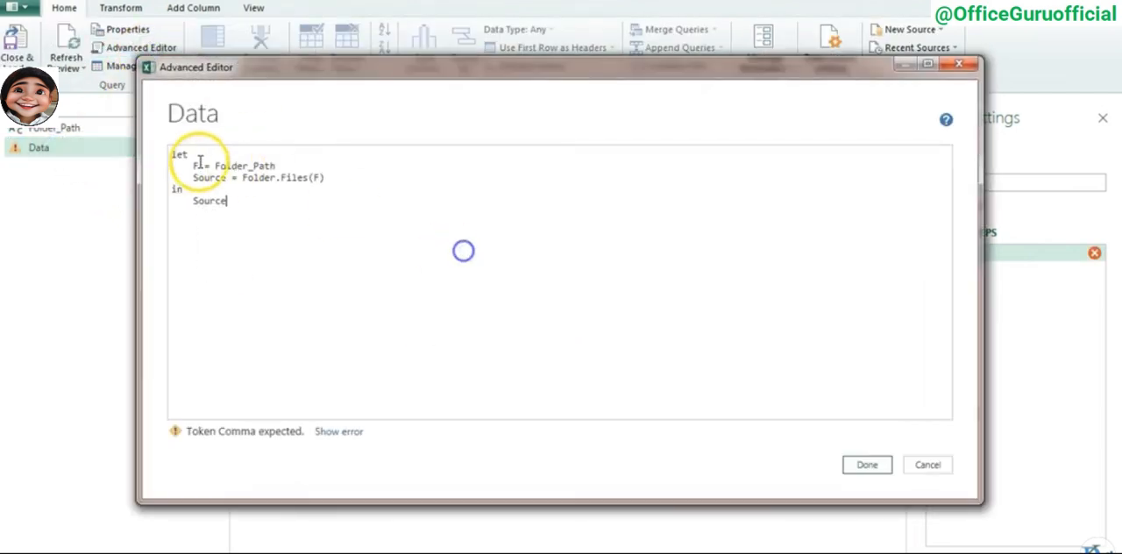
{"action": "left_click_drag", "start_coordinate": [192, 166], "coordinate": [240, 165]}
{"action": "key", "text": "Delete"}
{"action": "key", "text": "Delete"}
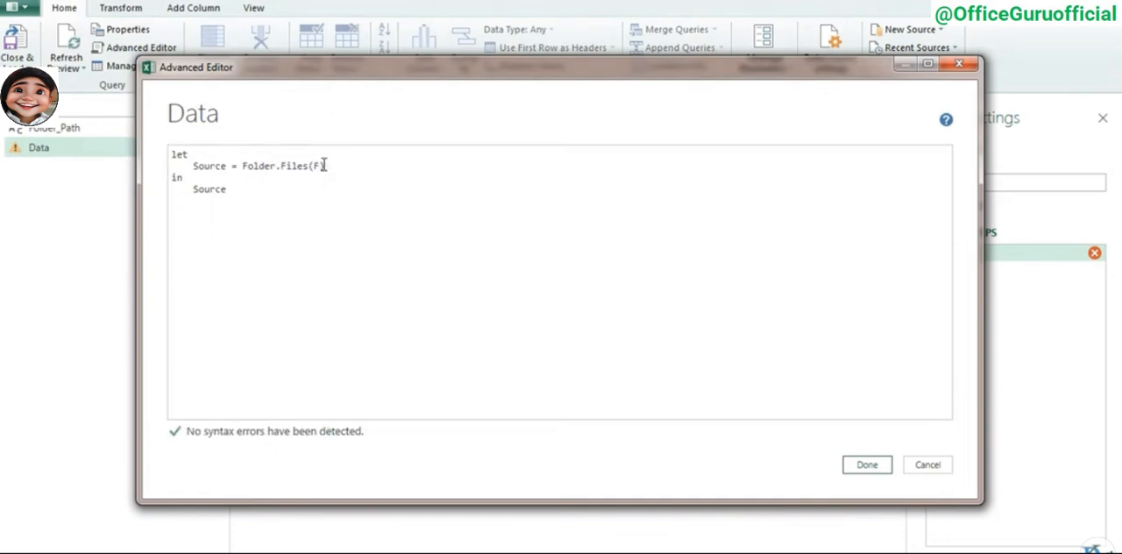
- Replace F inside the Data query's Folder.Files with Excel.CurrentWorkbook(){[Name="Folder_Path"]}[Content]{0}[Column1], keep the closing parenthesis on the same line, and apply the code
{"action": "double_click", "coordinate": [315, 166]}
{"action": "key", "text": "ctrl+v"}
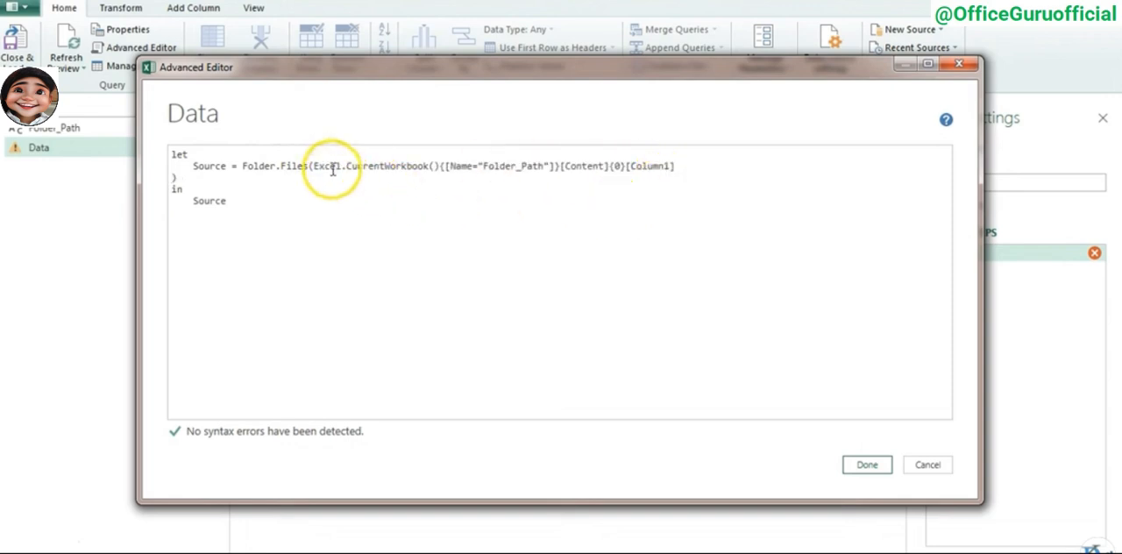
{"action": "left_click", "coordinate": [677, 166]}
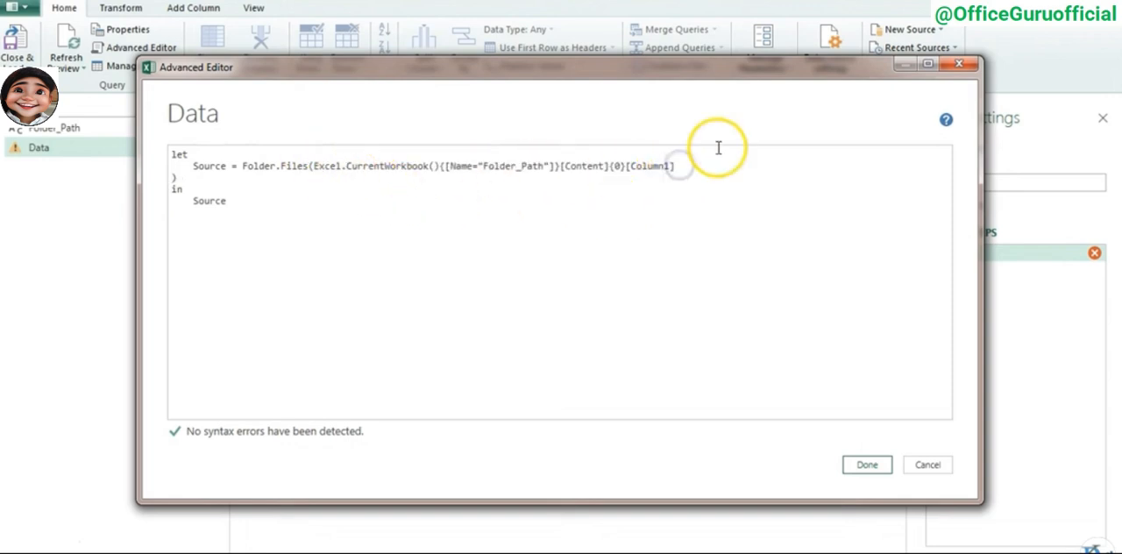
{"action": "key", "text": "Delete"}
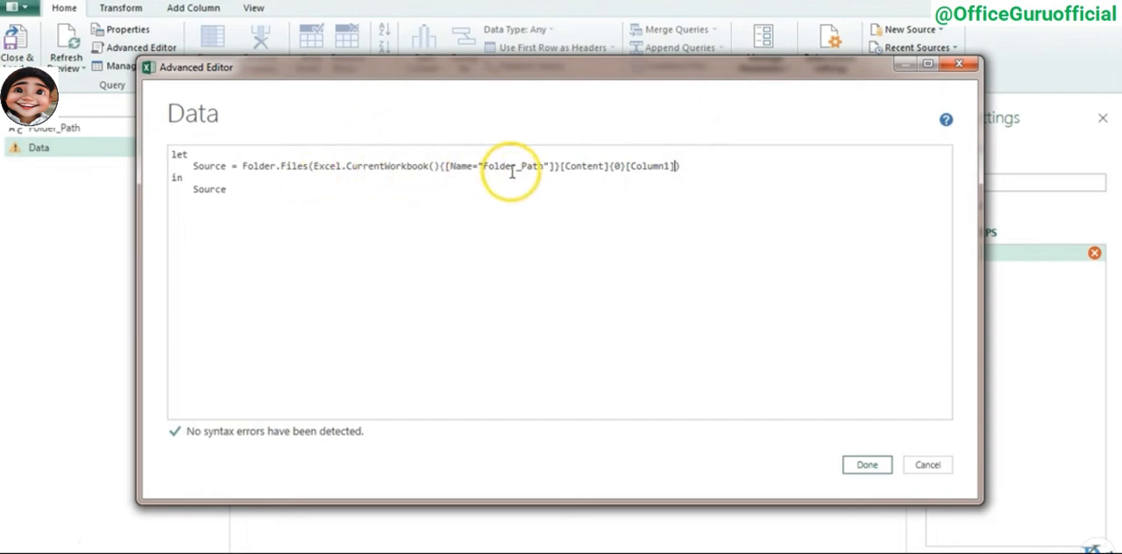
{"action": "left_click", "coordinate": [867, 465]}
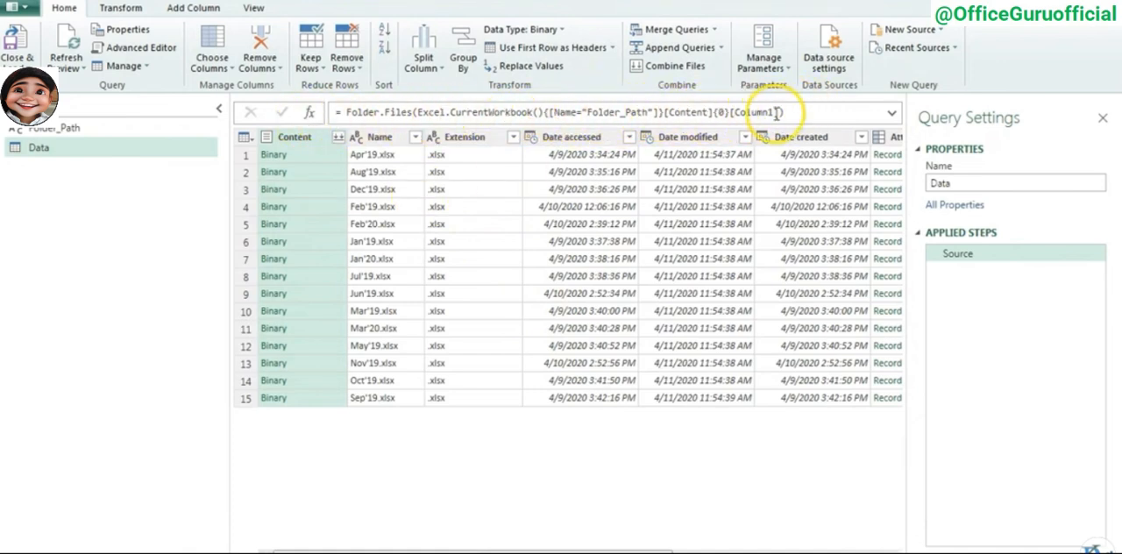
- Delete the separate Folder_Path query, confirm the deletion, and return to the Data query
{"action": "left_click_drag", "start_coordinate": [458, 550], "coordinate": [350, 549]}
{"action": "left_click", "coordinate": [69, 130]}
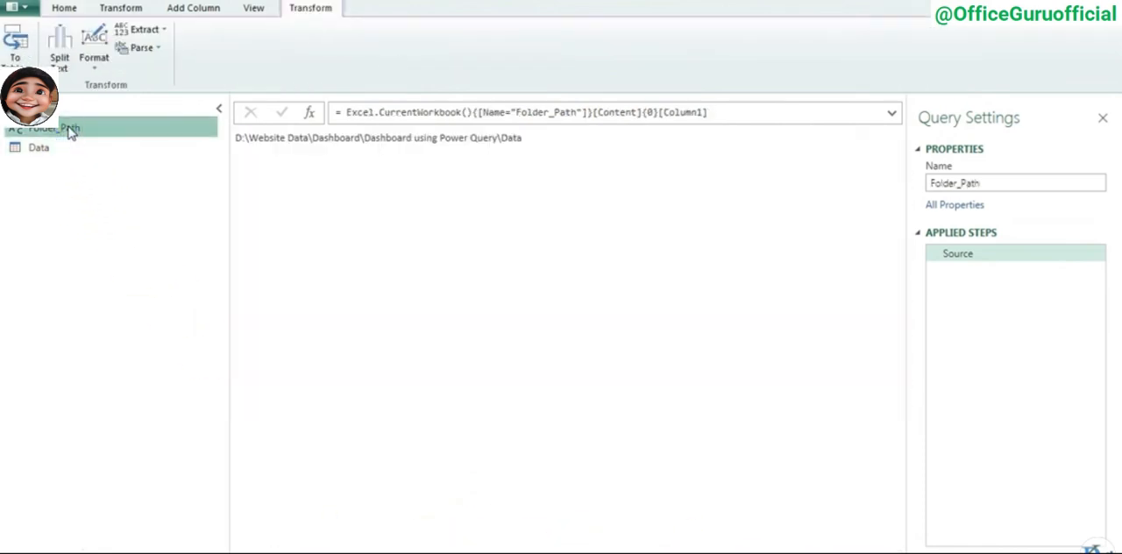
{"action": "right_click", "coordinate": [71, 130]}
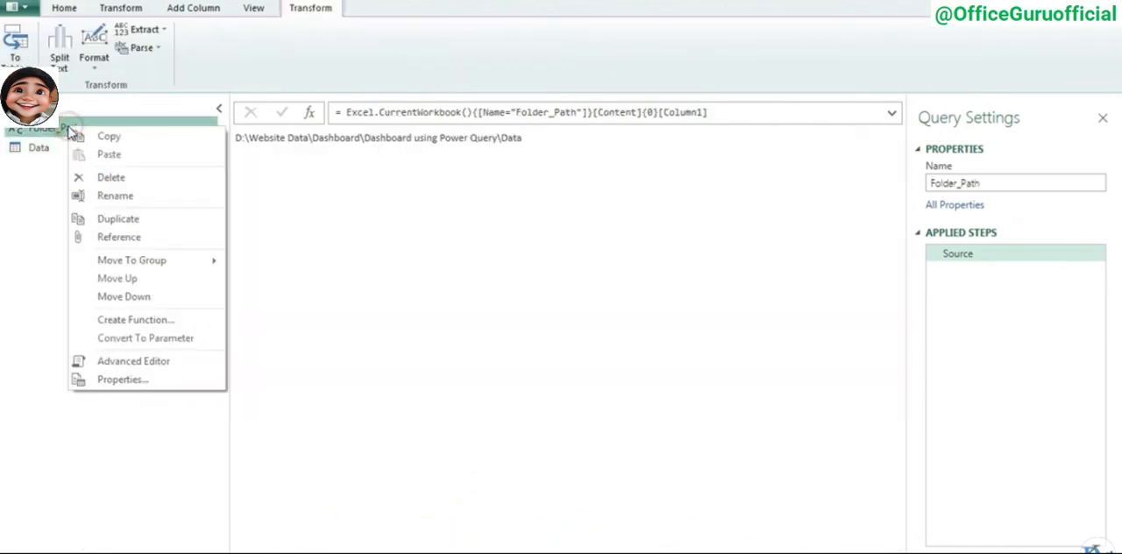
{"action": "left_click", "coordinate": [116, 178]}
{"action": "left_click", "coordinate": [641, 314]}
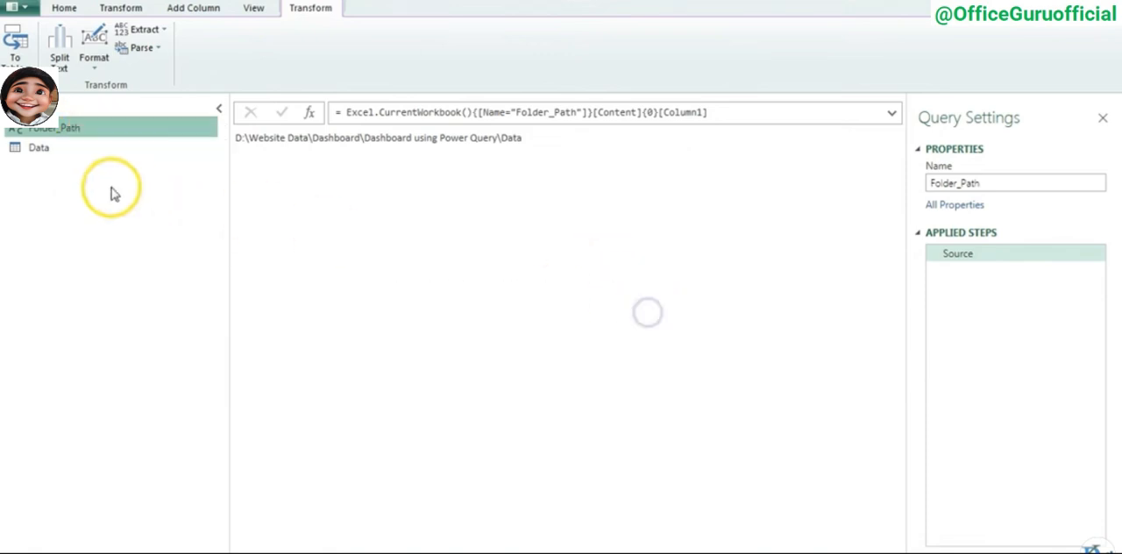
{"action": "left_click", "coordinate": [53, 131]}
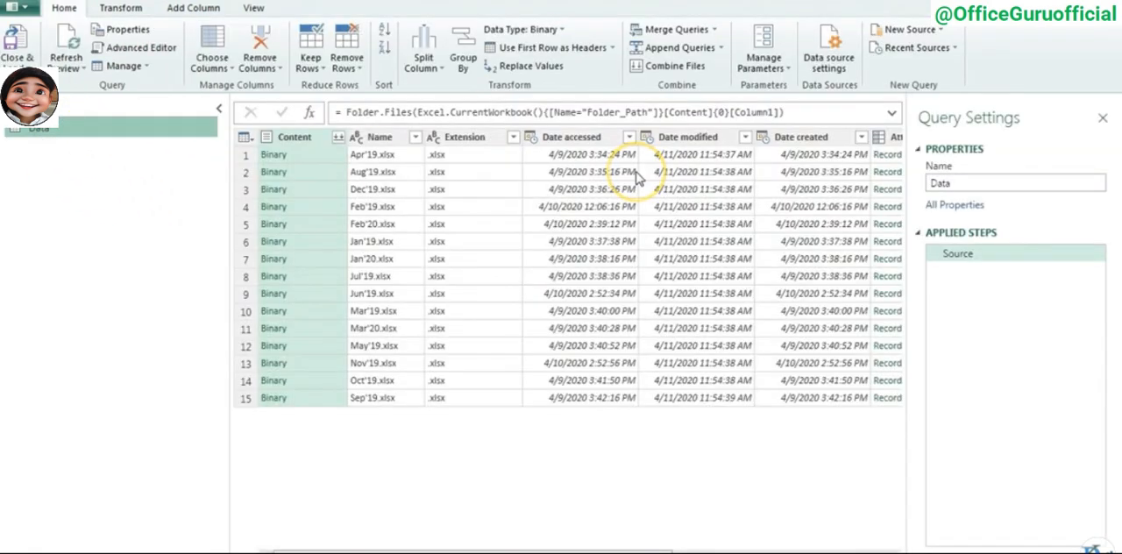
- Keep only the Content column in the Data query by removing all other columns
{"action": "left_click", "coordinate": [295, 138]}
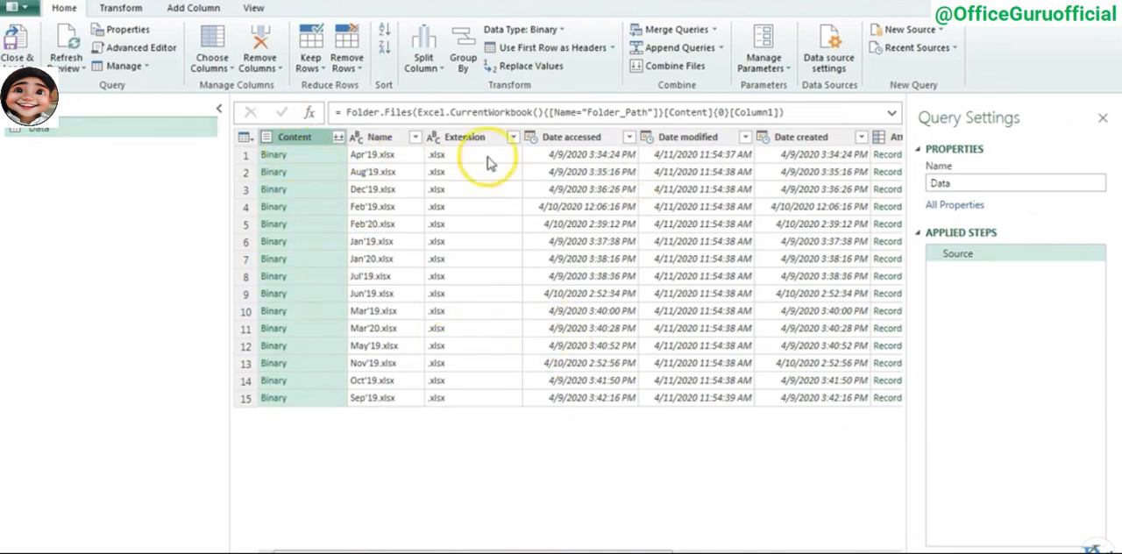
{"action": "left_click_drag", "start_coordinate": [684, 549], "coordinate": [655, 549]}
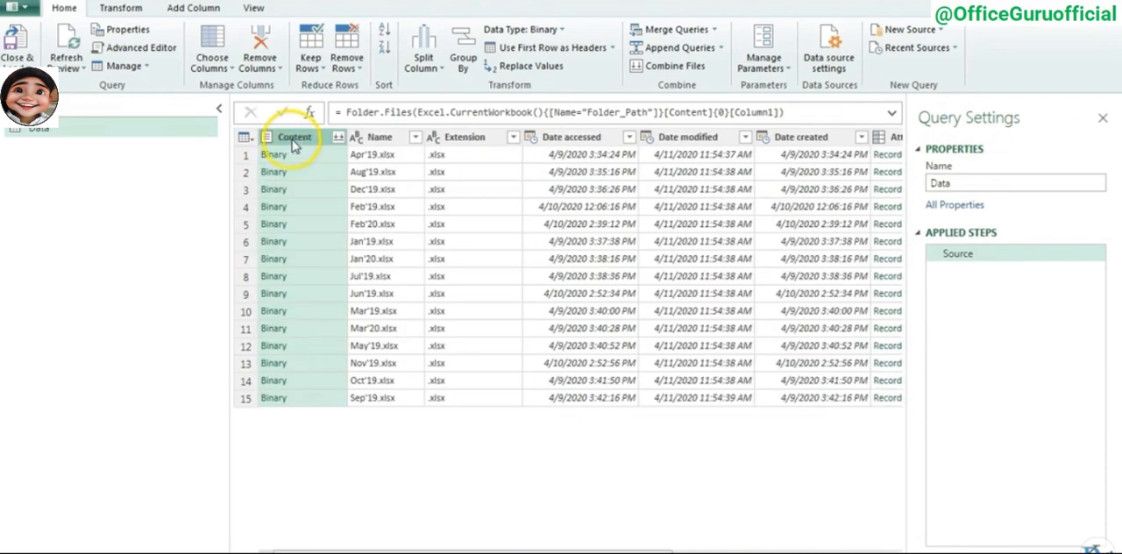
{"action": "left_click", "coordinate": [273, 74]}
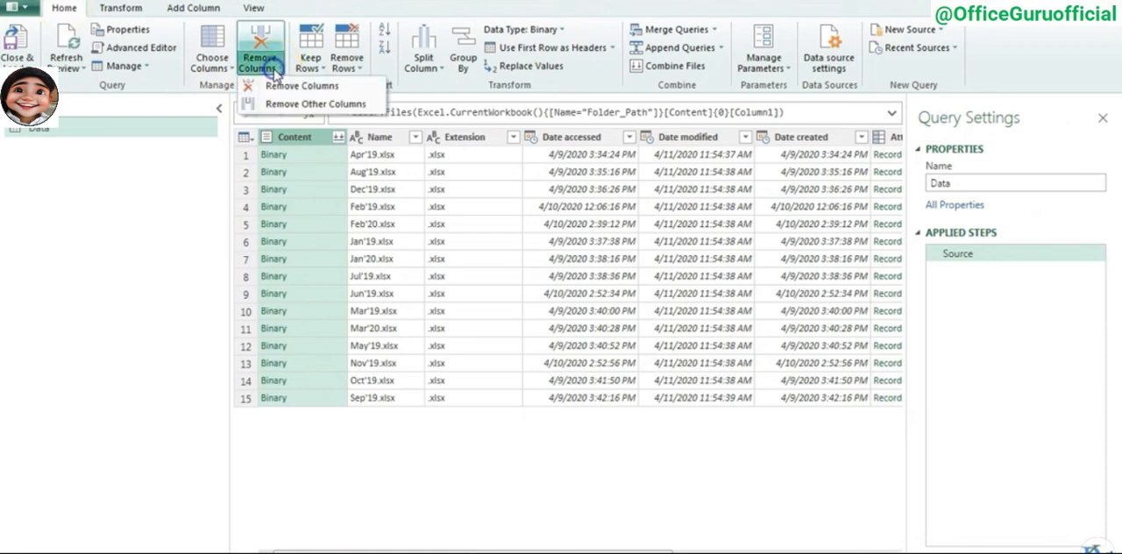
{"action": "left_click", "coordinate": [347, 104]}
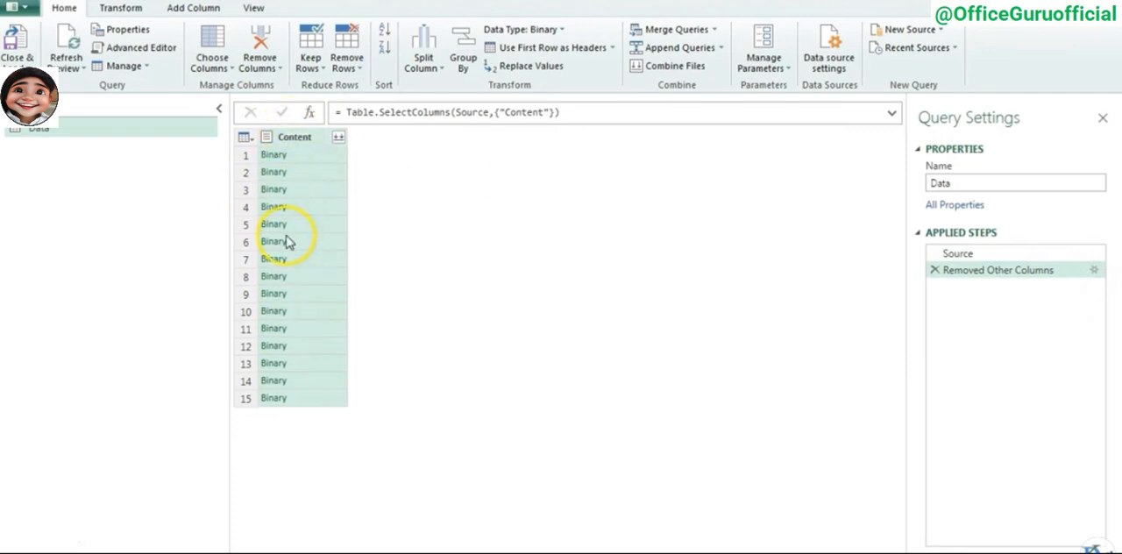
- Start a new custom column in the Data query and name it File Data
{"action": "left_click", "coordinate": [186, 11]}
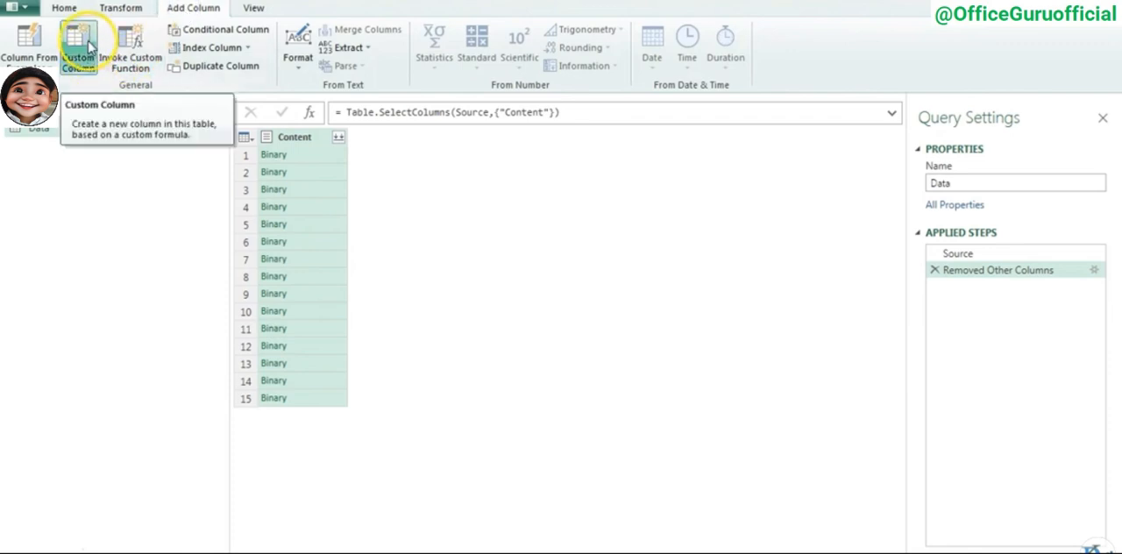
{"action": "left_click", "coordinate": [86, 48]}
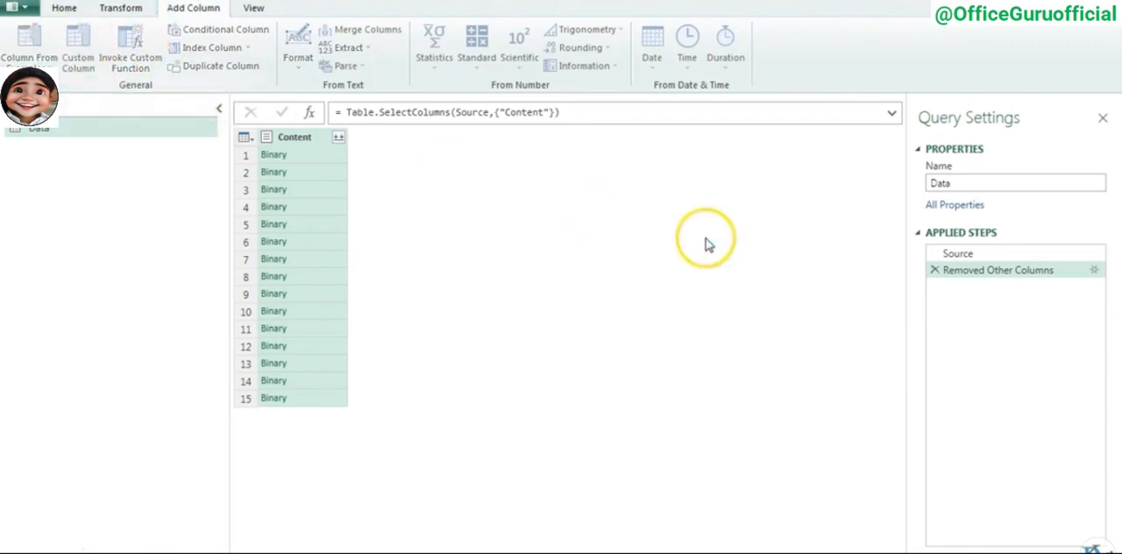
{"action": "left_click_drag", "start_coordinate": [479, 128], "coordinate": [668, 132]}
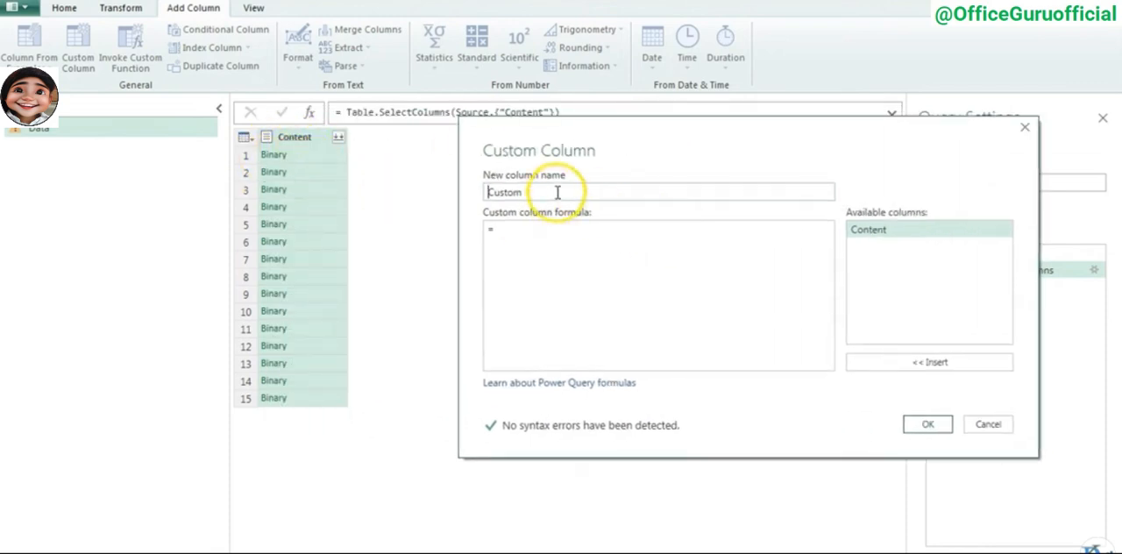
{"action": "left_click_drag", "start_coordinate": [556, 190], "coordinate": [468, 191]}
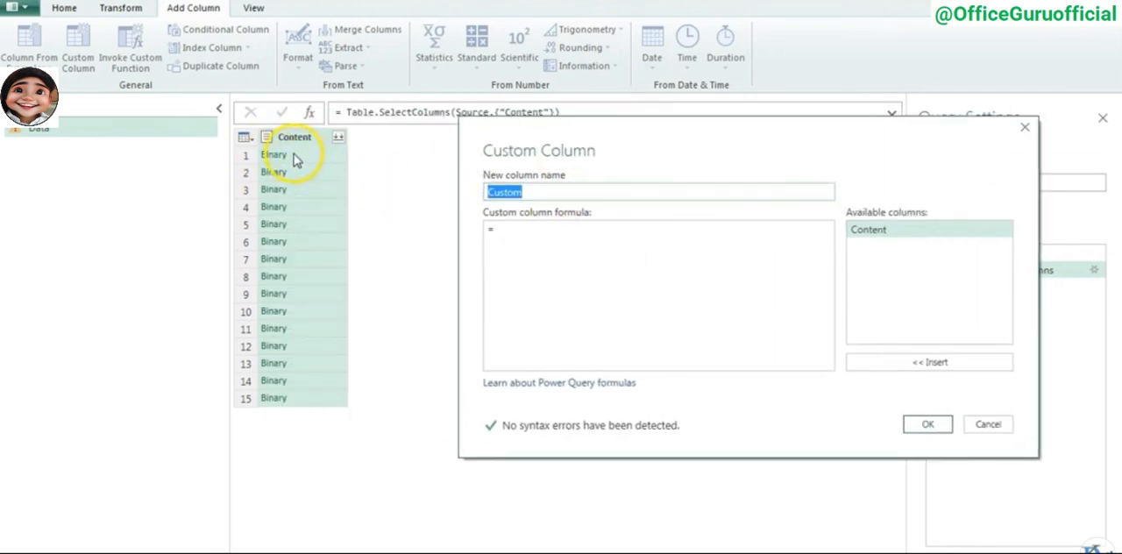
{"action": "left_click", "coordinate": [488, 192]}
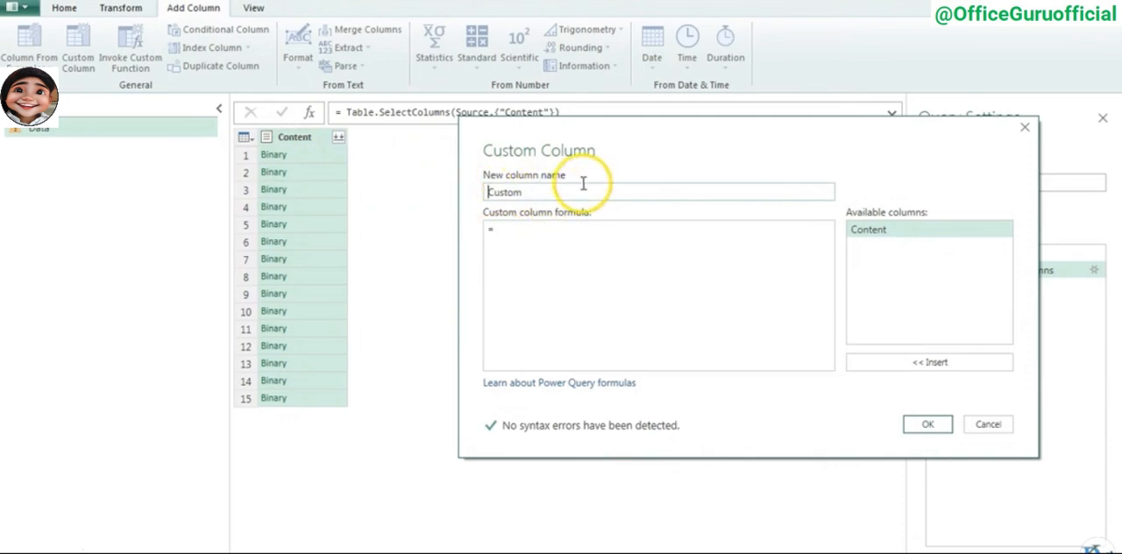
{"action": "left_click_drag", "start_coordinate": [583, 184], "coordinate": [468, 188]}
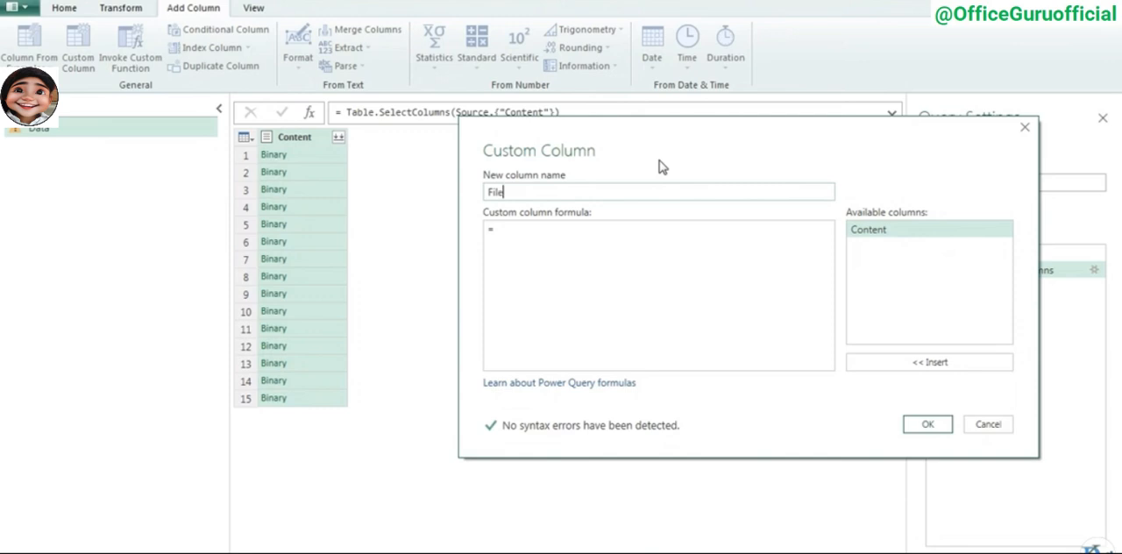
- Give the File Data column the formula Excel.Workbook([Content],true) and add it to the query
{"action": "left_click", "coordinate": [532, 223]}
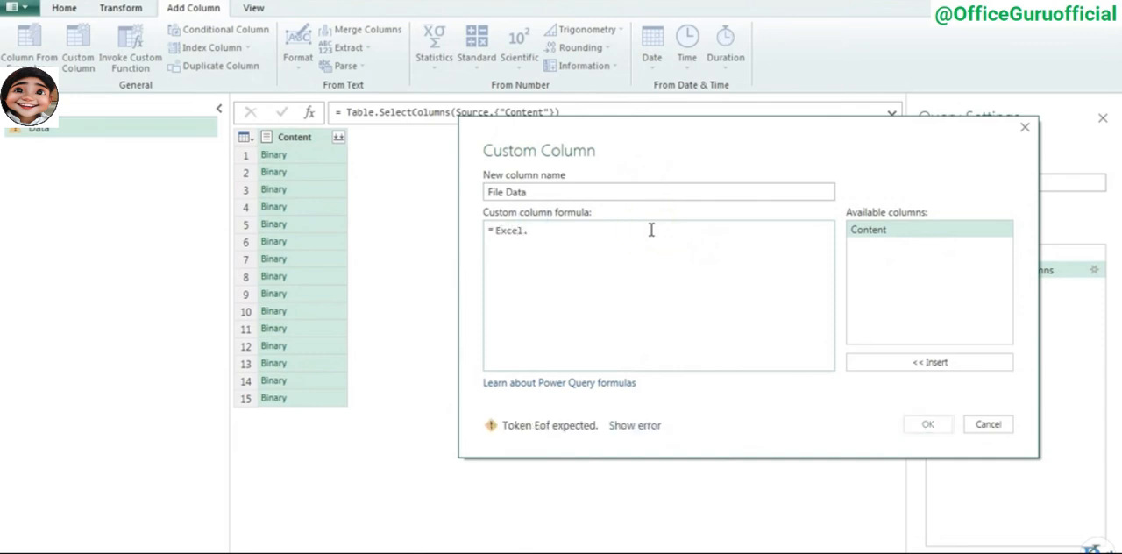
{"action": "type", "text": "Excel.Workbook("}
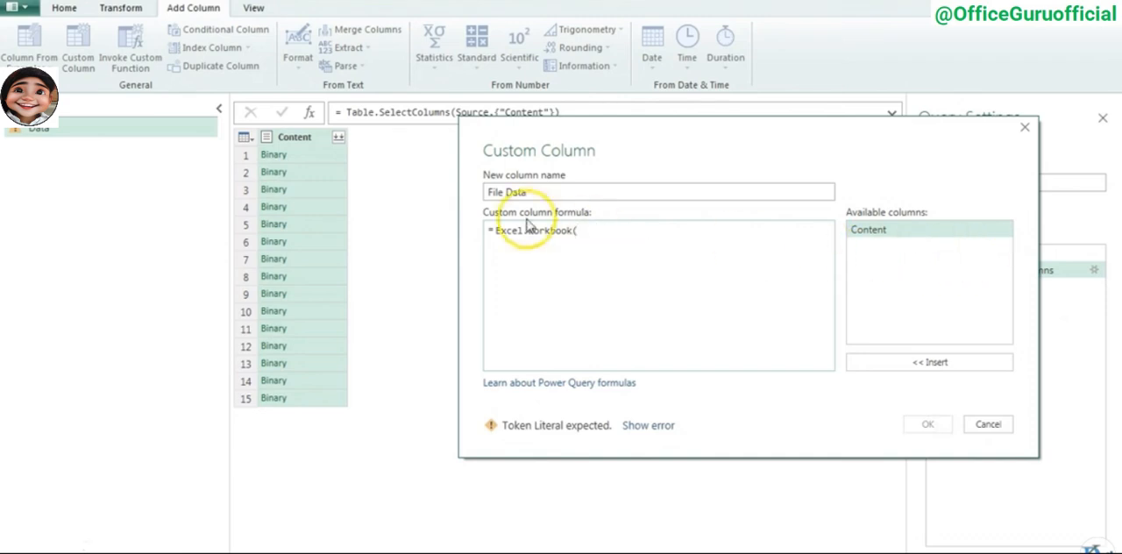
{"action": "double_click", "coordinate": [877, 230]}
{"action": "left_click", "coordinate": [654, 230]}
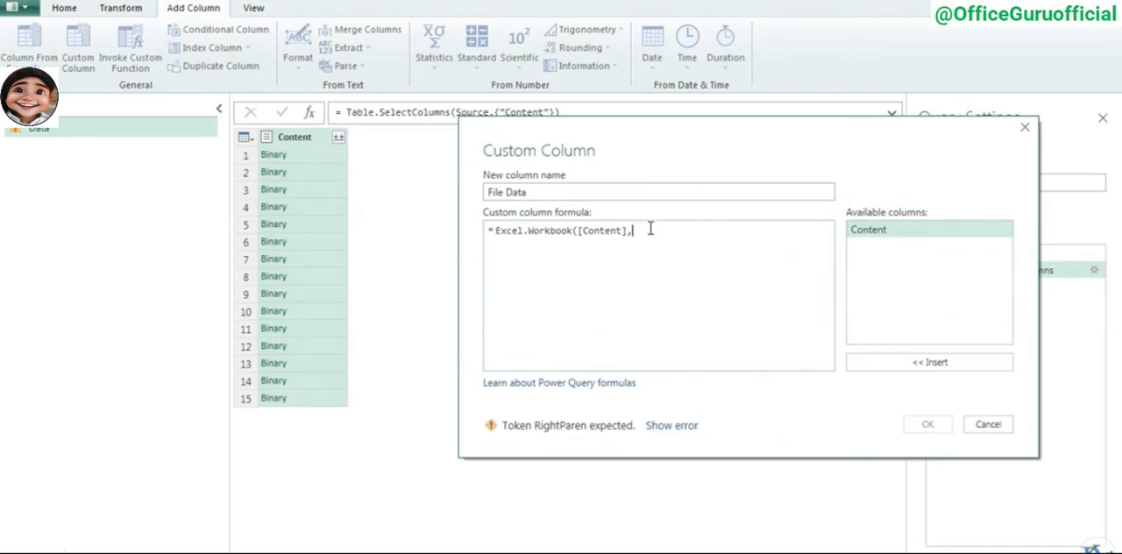
{"action": "type", "text": ",true)"}
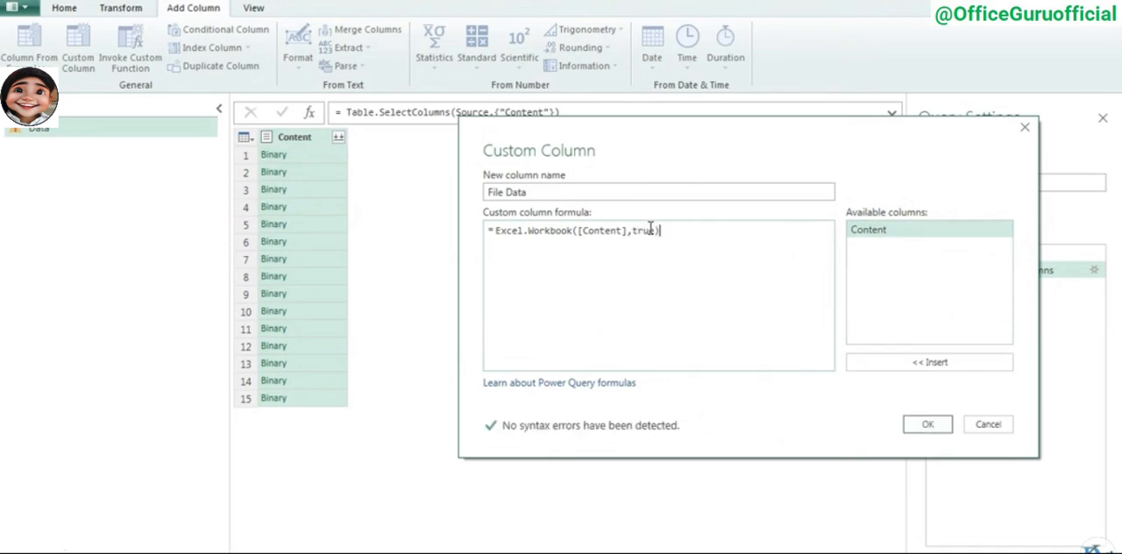
{"action": "left_click", "coordinate": [928, 426]}
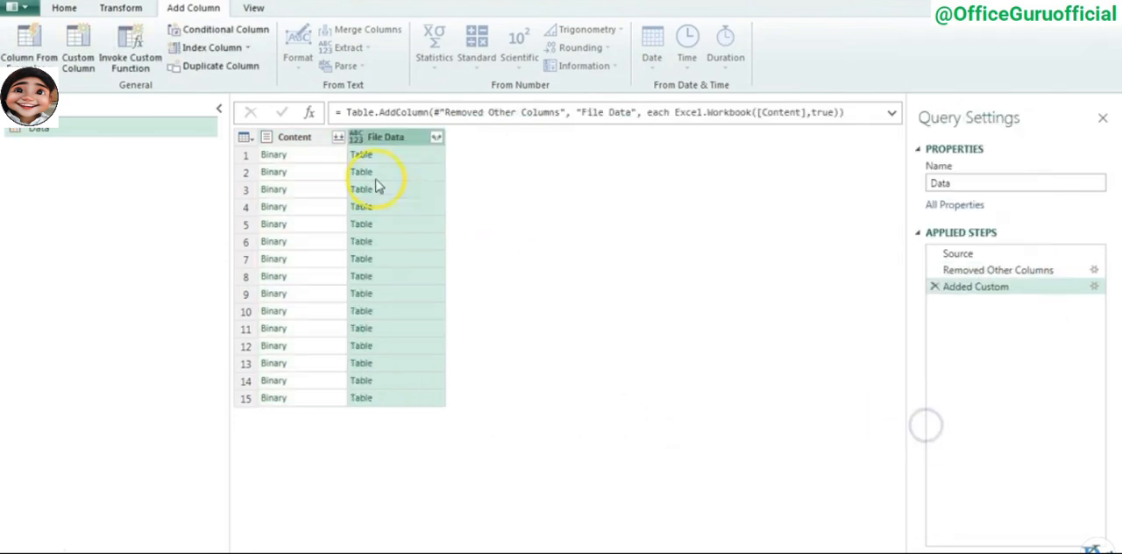
- Preview the first two Content and File Data cells, and expand File Data into all its columns without the original column name as prefix
{"action": "left_click", "coordinate": [303, 156]}
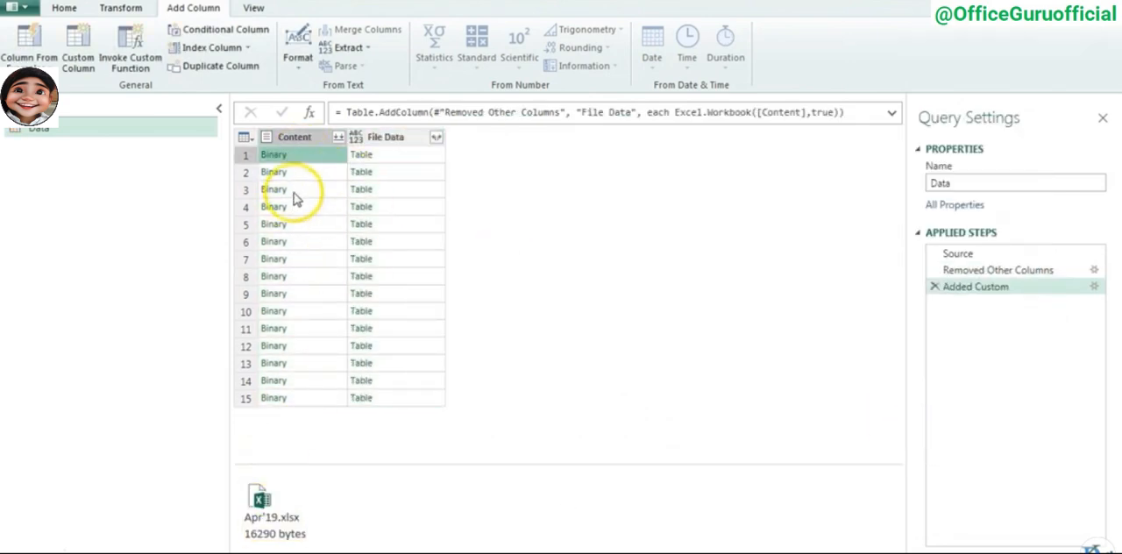
{"action": "left_click", "coordinate": [302, 173]}
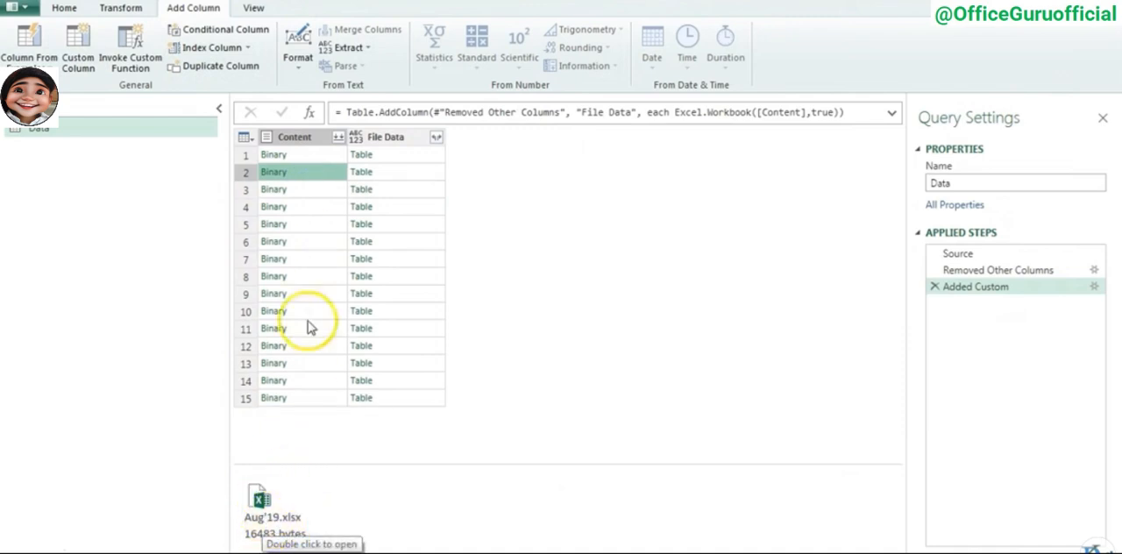
{"action": "left_click", "coordinate": [386, 155]}
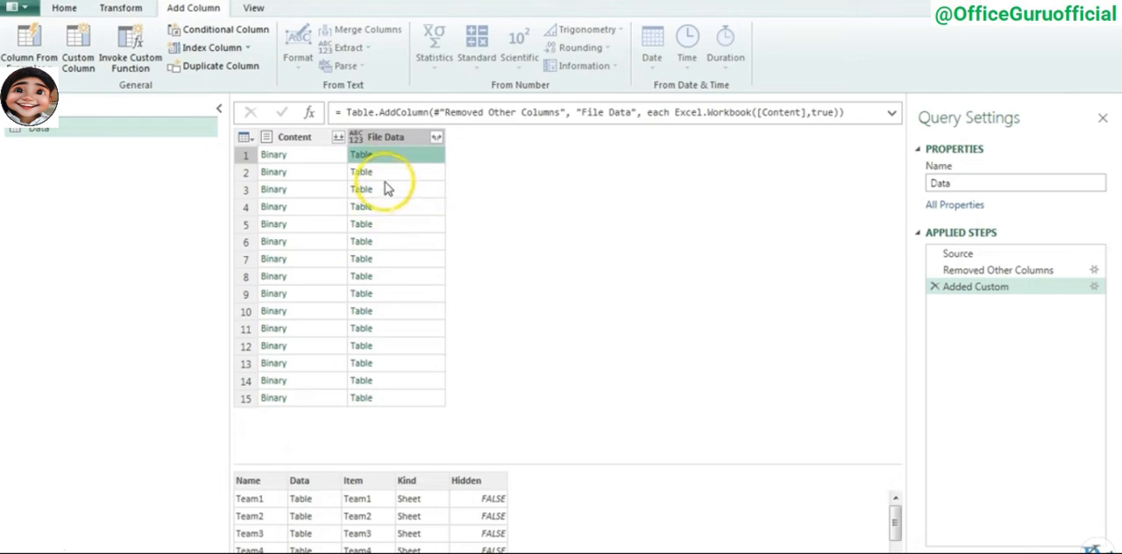
{"action": "left_click", "coordinate": [390, 173]}
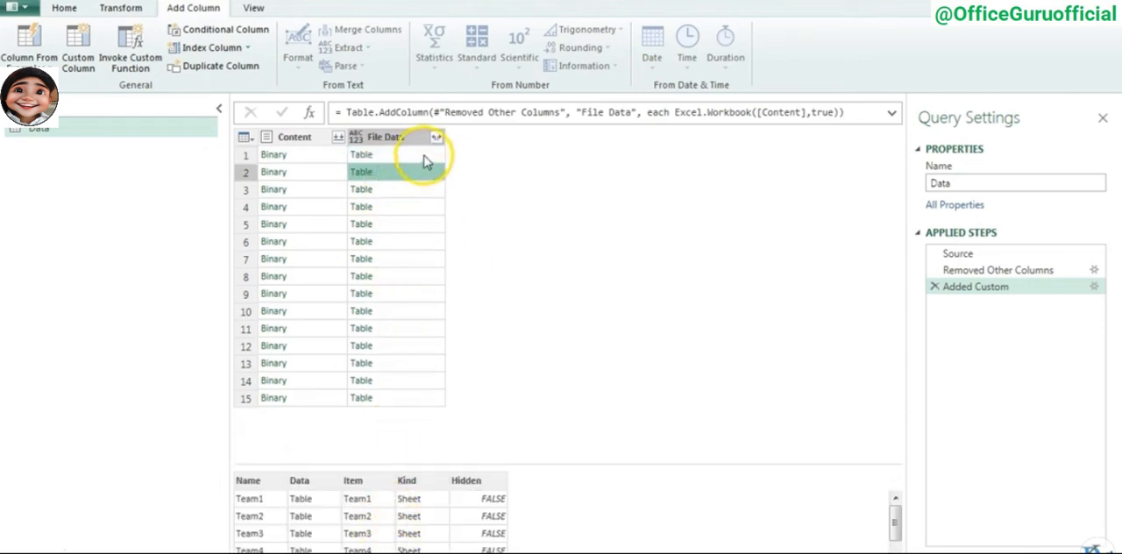
{"action": "left_click", "coordinate": [437, 139]}
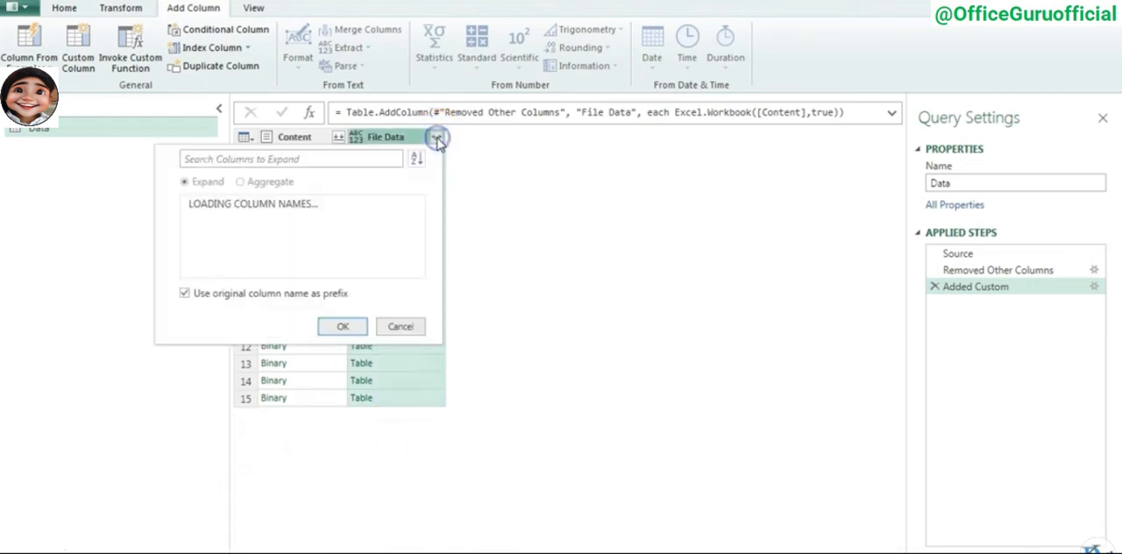
{"action": "left_click", "coordinate": [184, 309]}
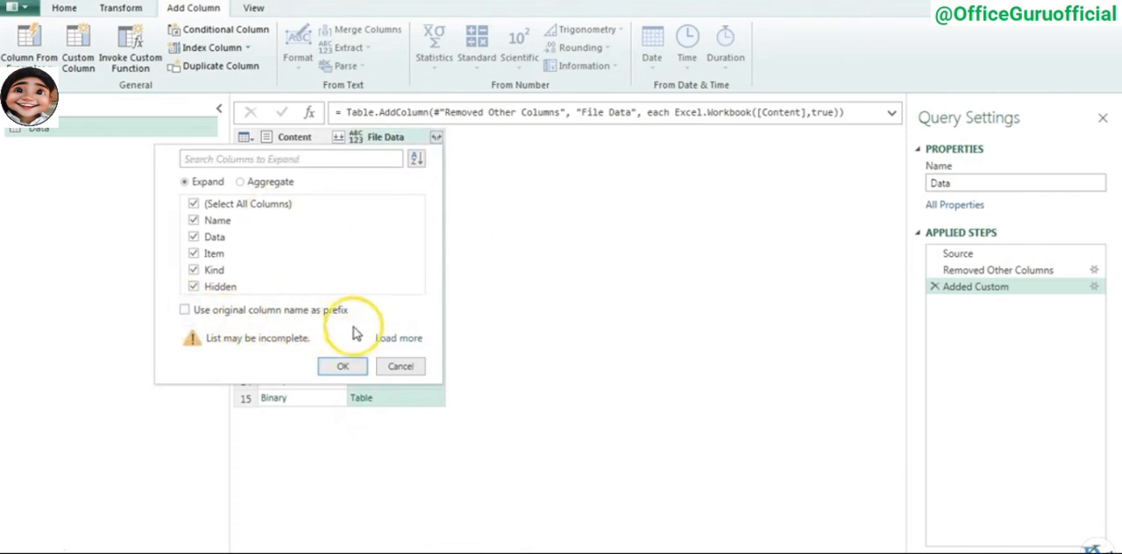
{"action": "left_click", "coordinate": [344, 367]}
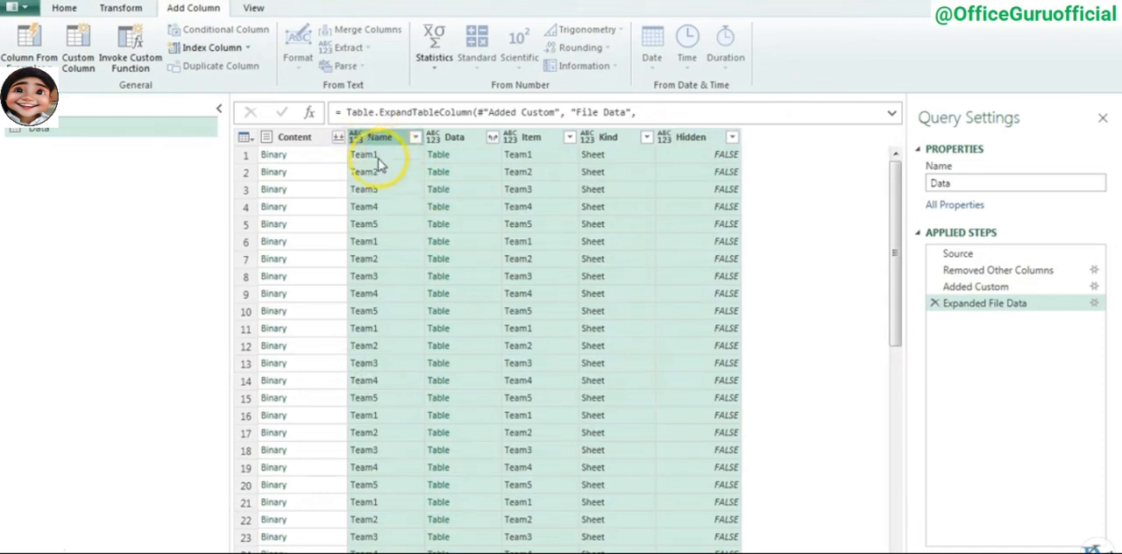
- Examine the Name, Data, Item and Kind columns, including Kind's filter values and the fields available inside Data
{"action": "left_click", "coordinate": [379, 140]}
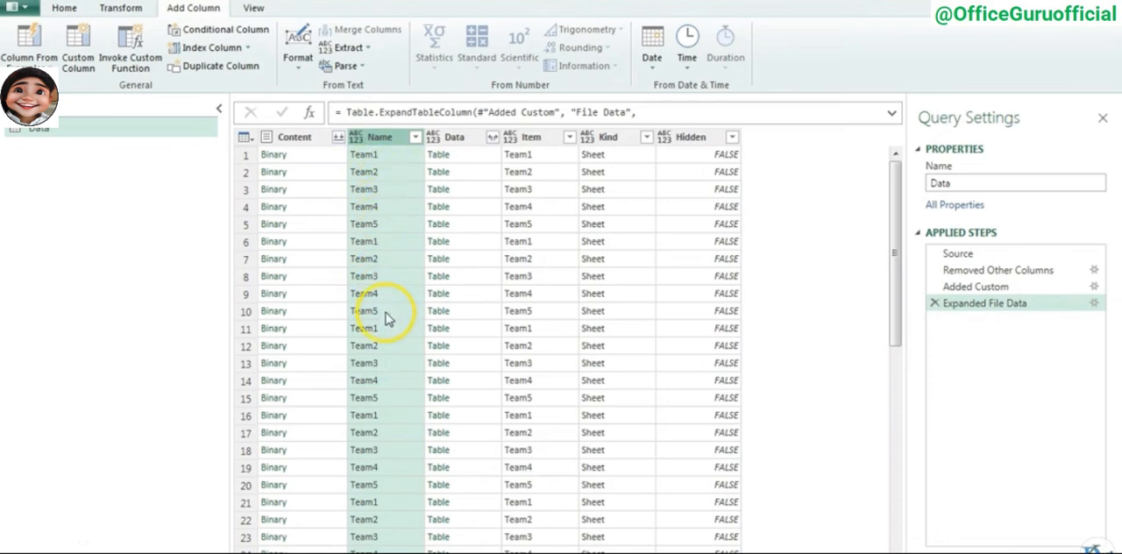
{"action": "left_click", "coordinate": [459, 137]}
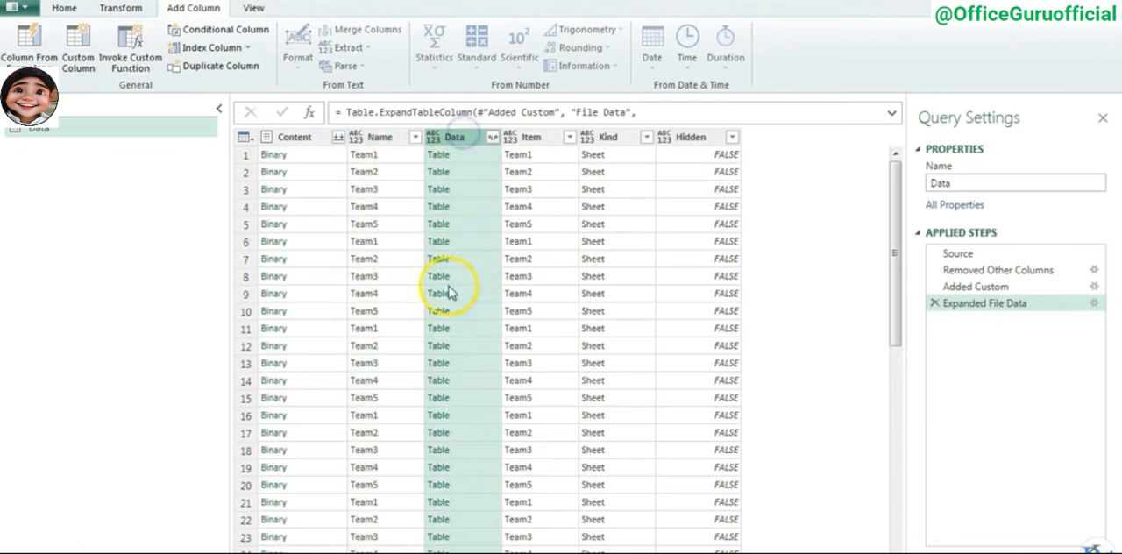
{"action": "left_click", "coordinate": [533, 137]}
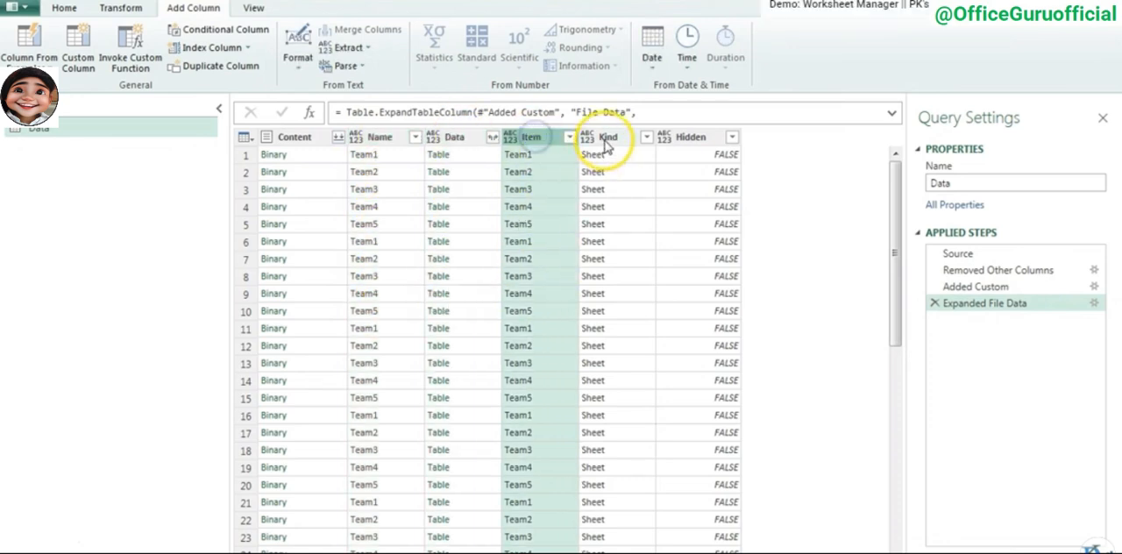
{"action": "left_click", "coordinate": [607, 137]}
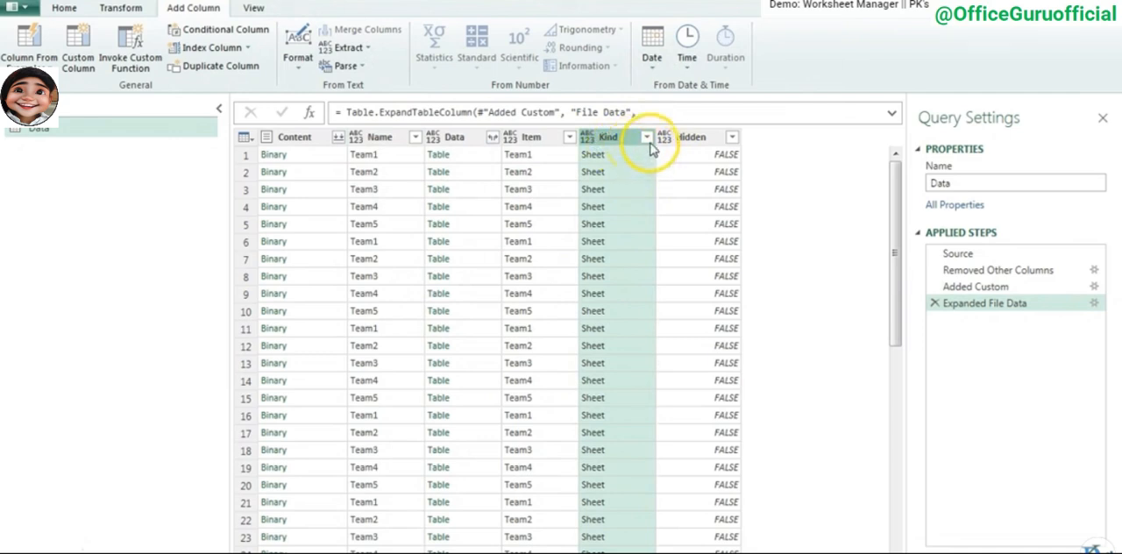
{"action": "left_click", "coordinate": [648, 138]}
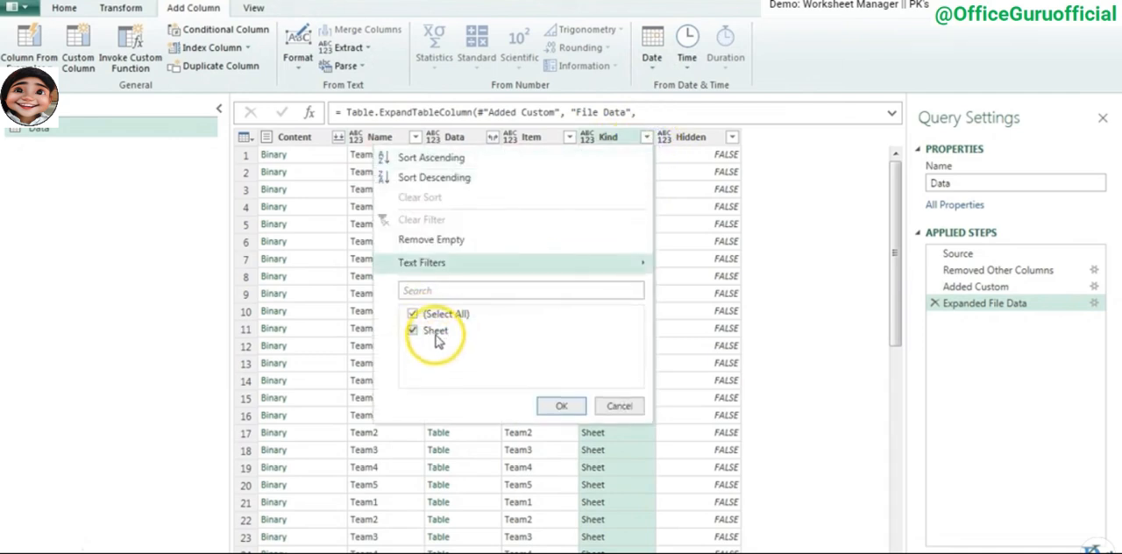
{"action": "left_click", "coordinate": [628, 406]}
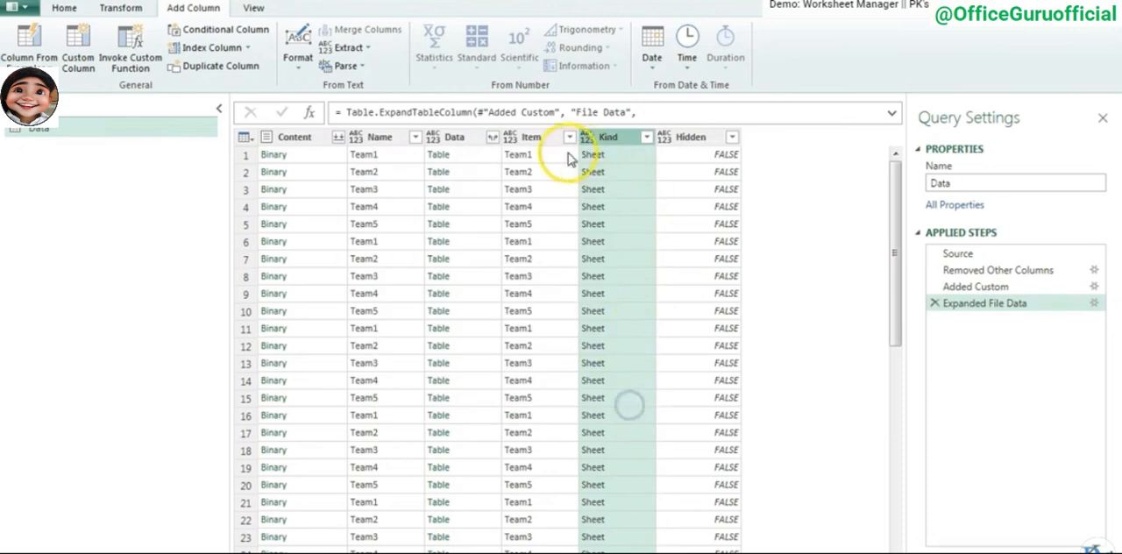
{"action": "left_click", "coordinate": [647, 138]}
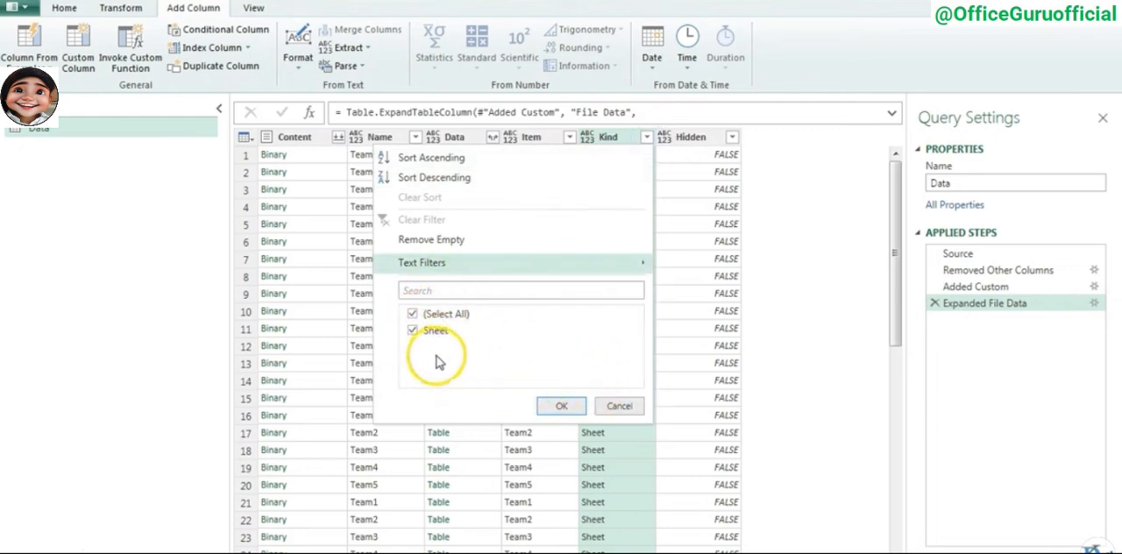
{"action": "left_click", "coordinate": [623, 408]}
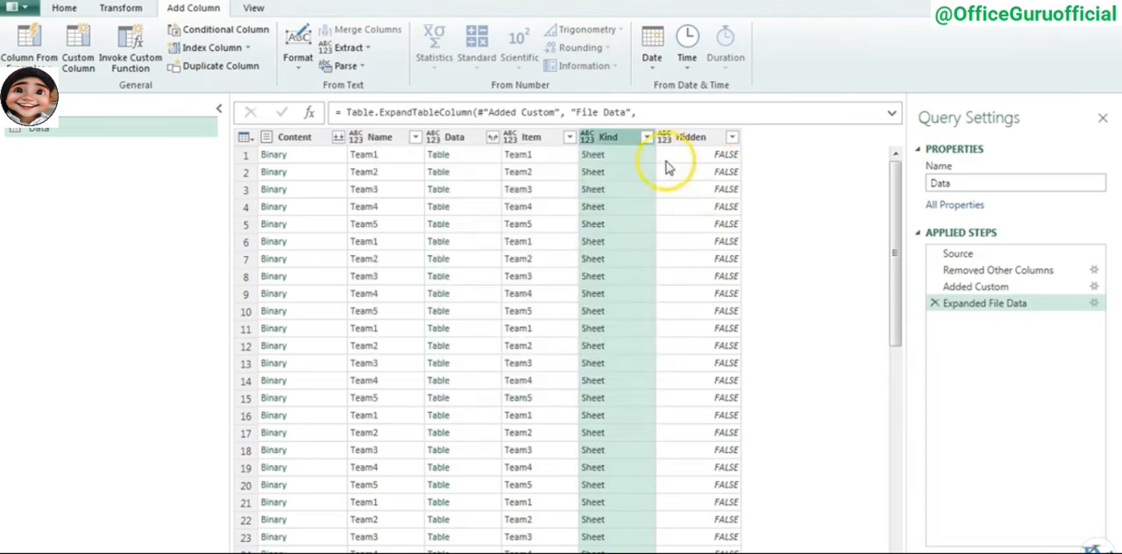
{"action": "left_click", "coordinate": [449, 140]}
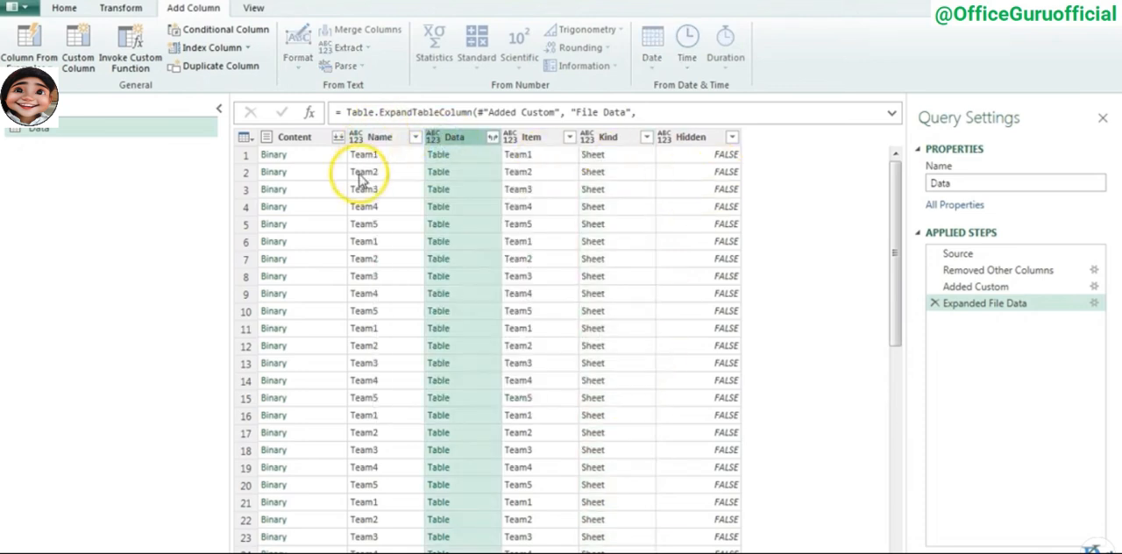
{"action": "left_click", "coordinate": [493, 136]}
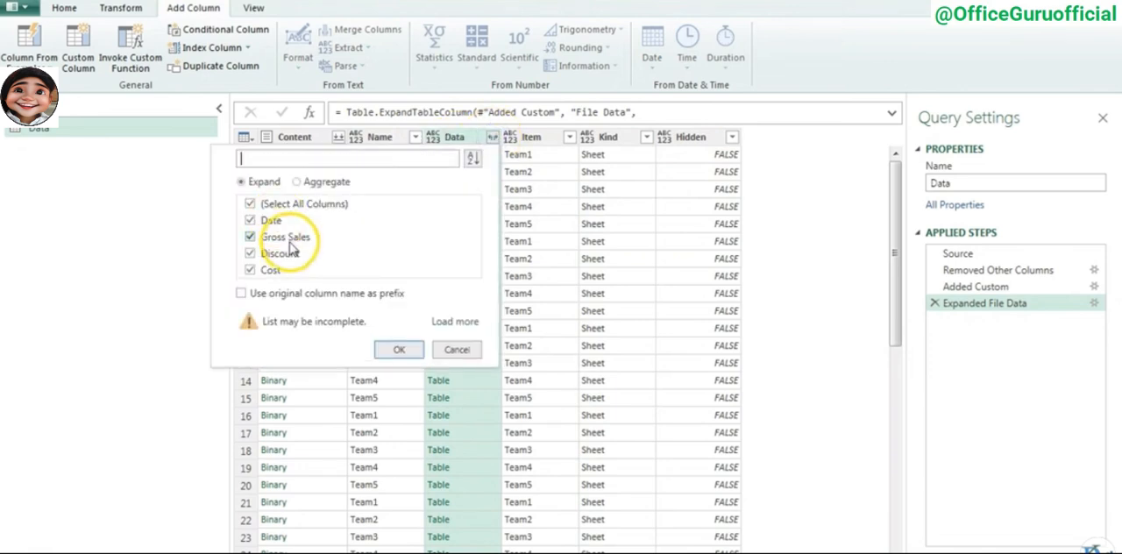
{"action": "left_click", "coordinate": [531, 156]}
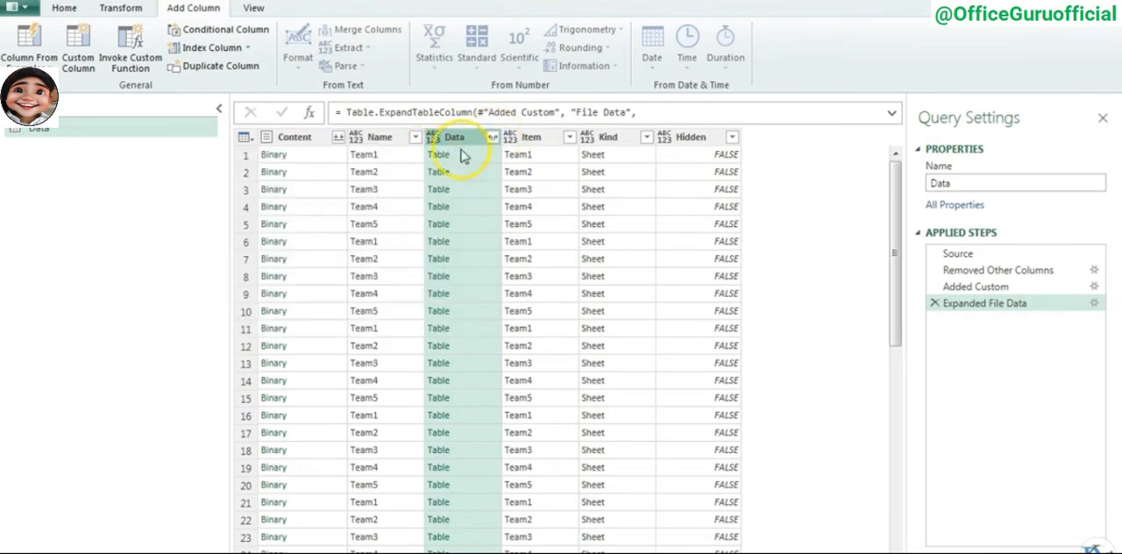
- Keep only the Name and Data columns in the query by removing all other columns
{"action": "left_click", "coordinate": [377, 139]}
{"action": "left_click", "coordinate": [460, 138], "text": "ctrl"}
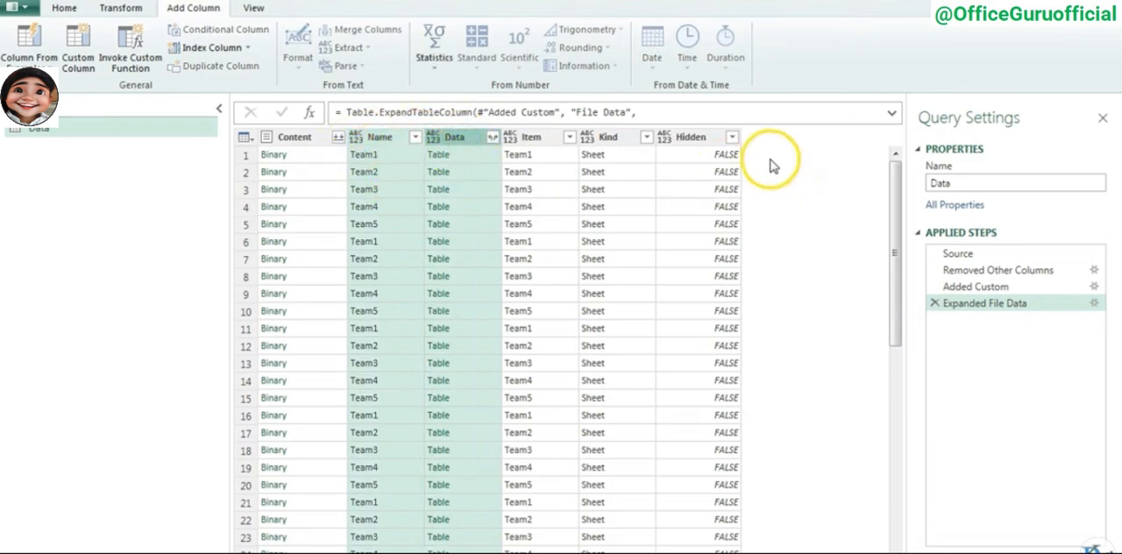
{"action": "left_click", "coordinate": [70, 10]}
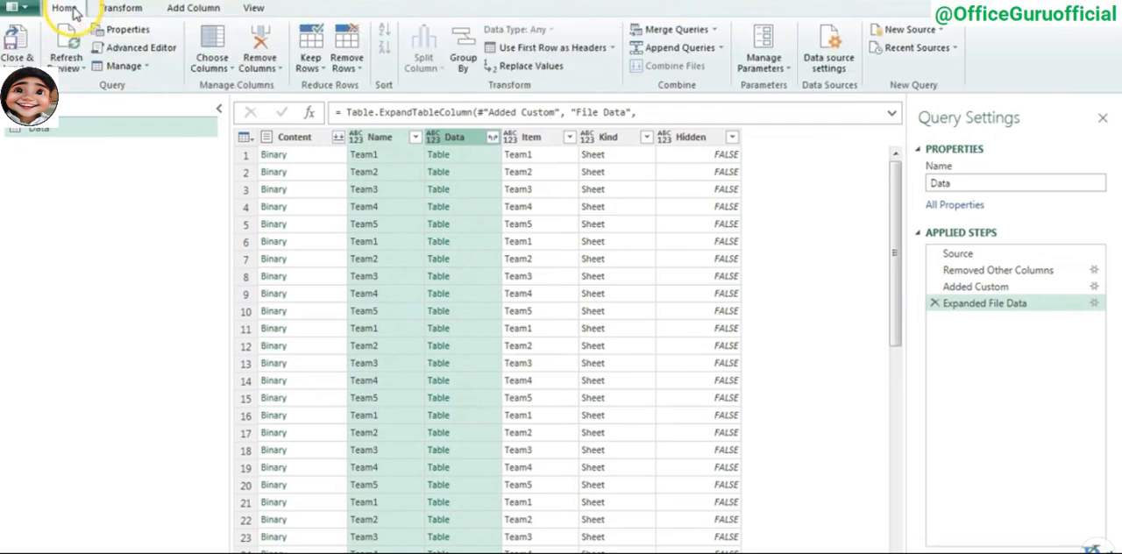
{"action": "left_click", "coordinate": [277, 74]}
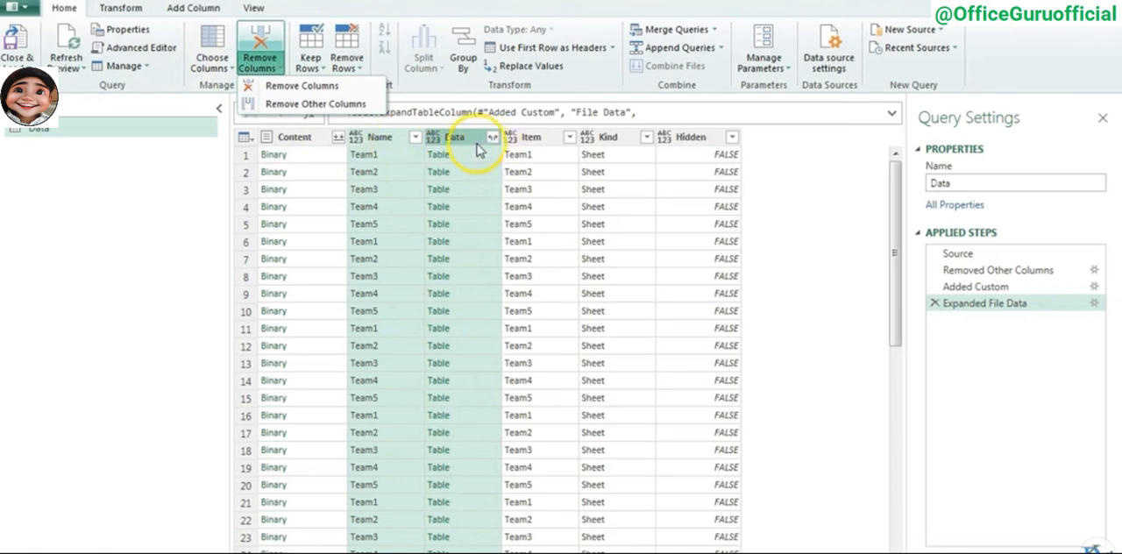
{"action": "left_click", "coordinate": [325, 105]}
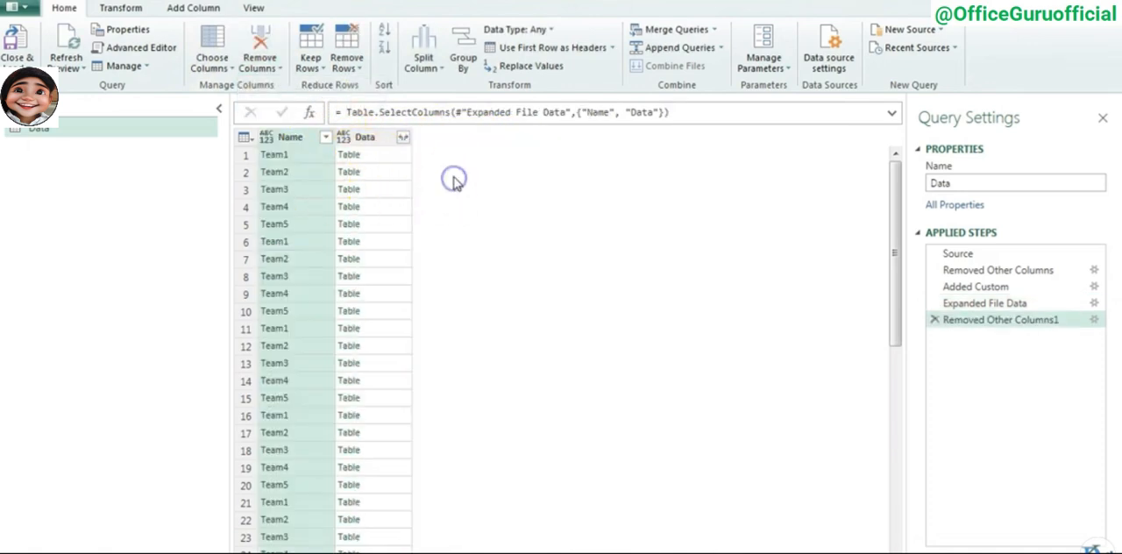
- Expand the Data column into Date, Gross Sales, Discount and Cost without the original column name as prefix, and check the rows
{"action": "left_click", "coordinate": [366, 138]}
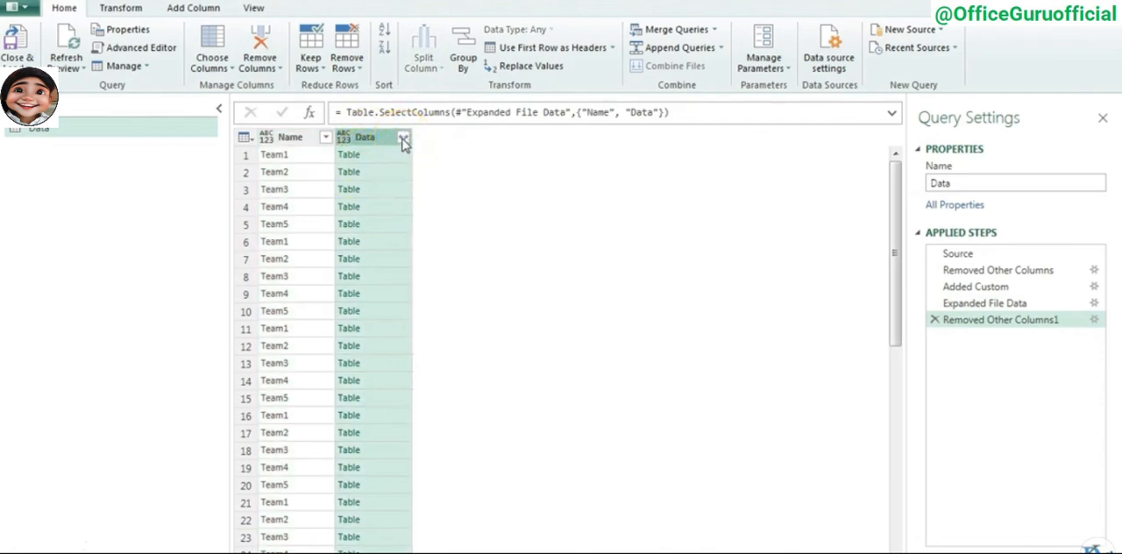
{"action": "left_click", "coordinate": [404, 140]}
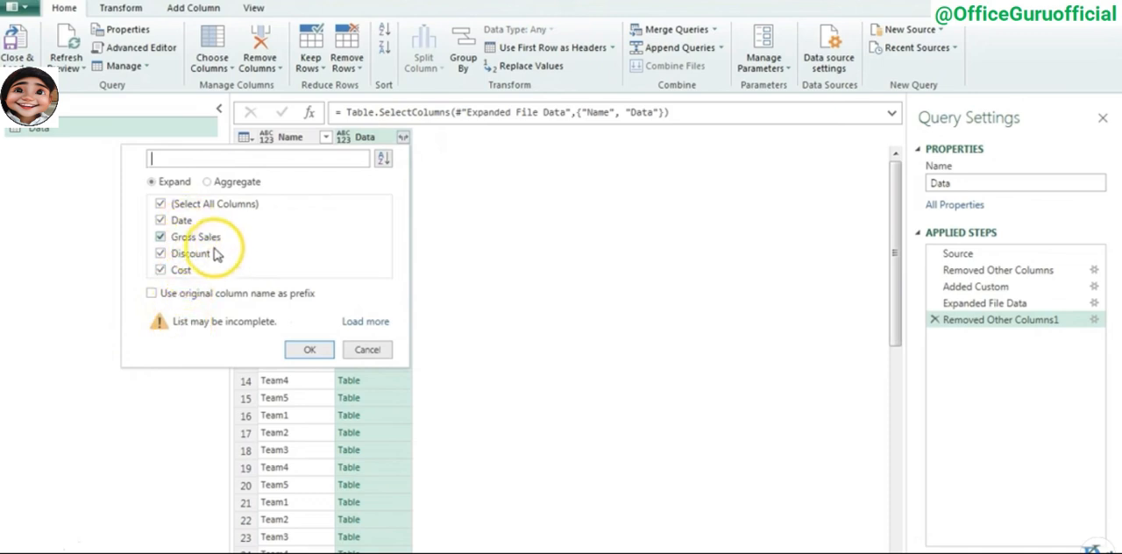
{"action": "left_click", "coordinate": [314, 351]}
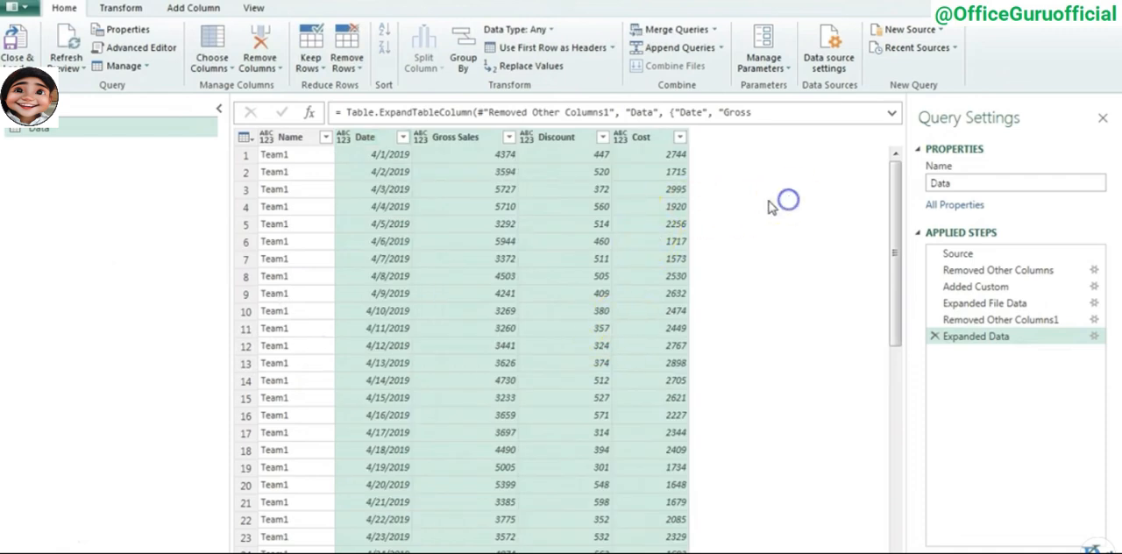
{"action": "scroll", "coordinate": [612, 246], "scroll_direction": "down", "scroll_amount": 6}
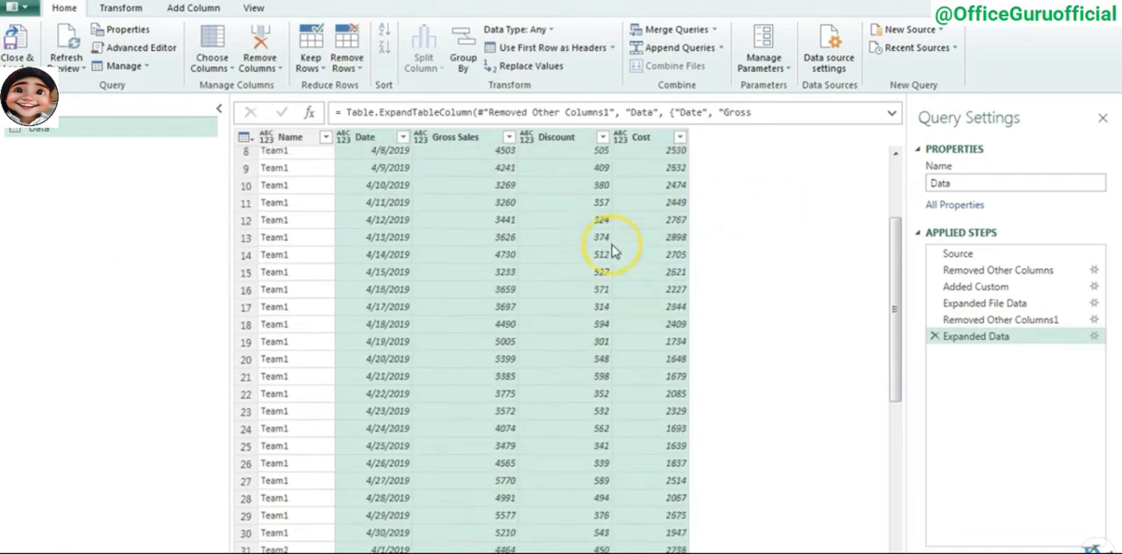
{"action": "scroll", "coordinate": [610, 250], "scroll_direction": "up", "scroll_amount": 6}
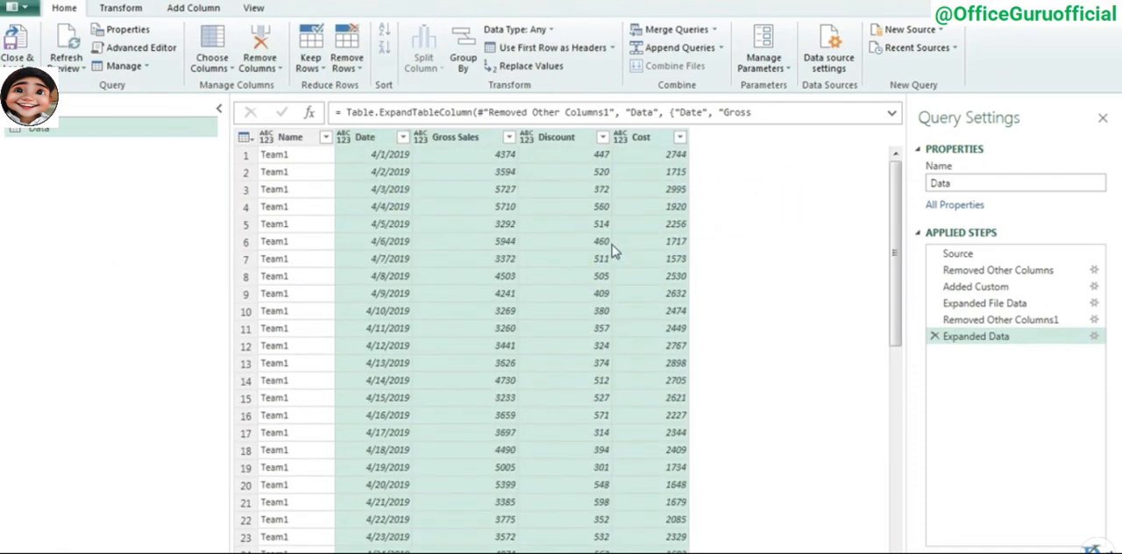
- Set the Date column's data type to Date and the Gross Sales, Discount and Cost columns to Currency
{"action": "left_click", "coordinate": [345, 139]}
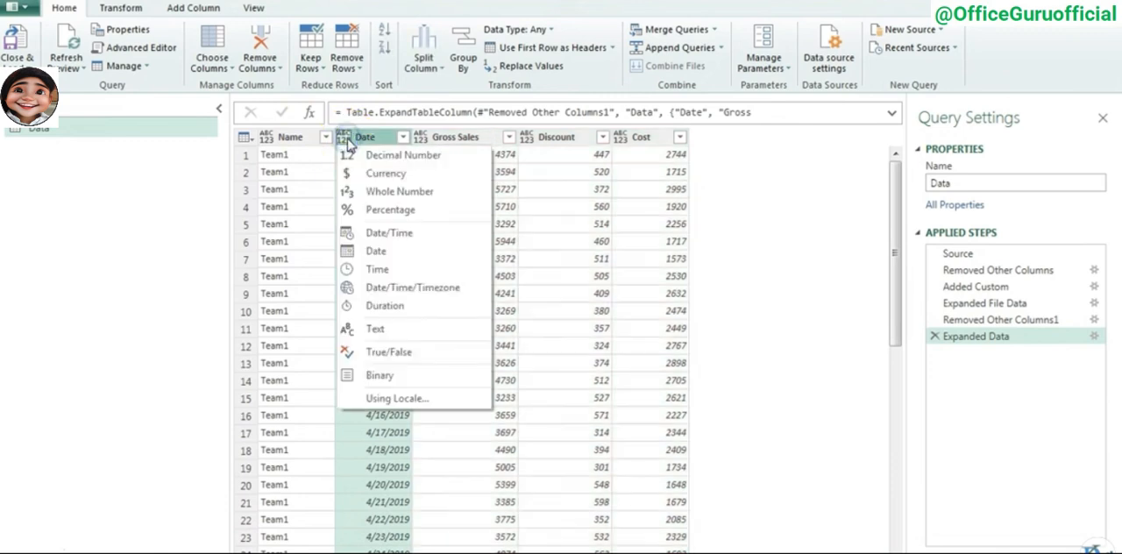
{"action": "left_click", "coordinate": [380, 251]}
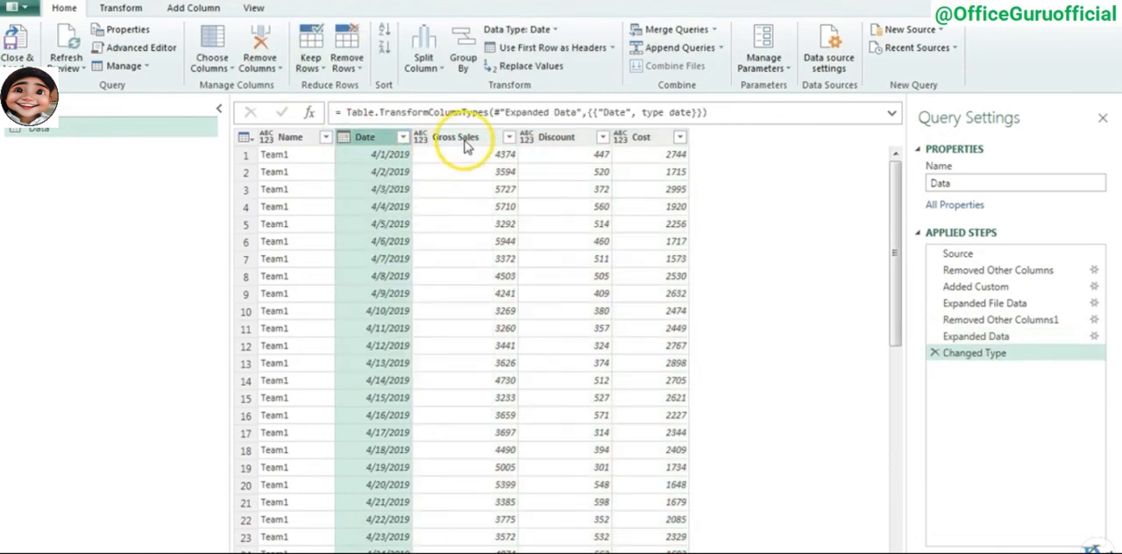
{"action": "left_click", "coordinate": [422, 138]}
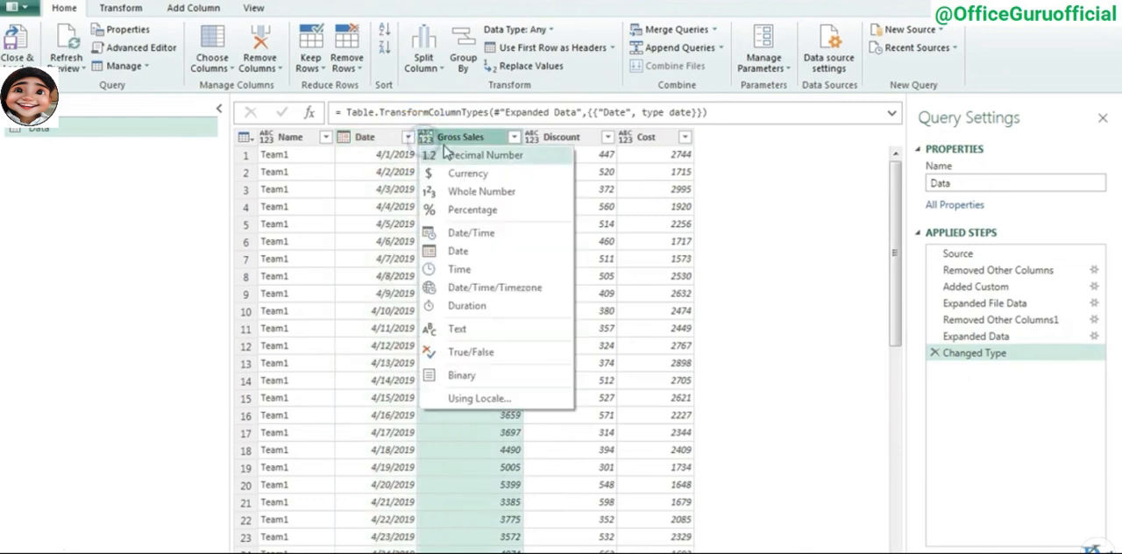
{"action": "left_click", "coordinate": [488, 173]}
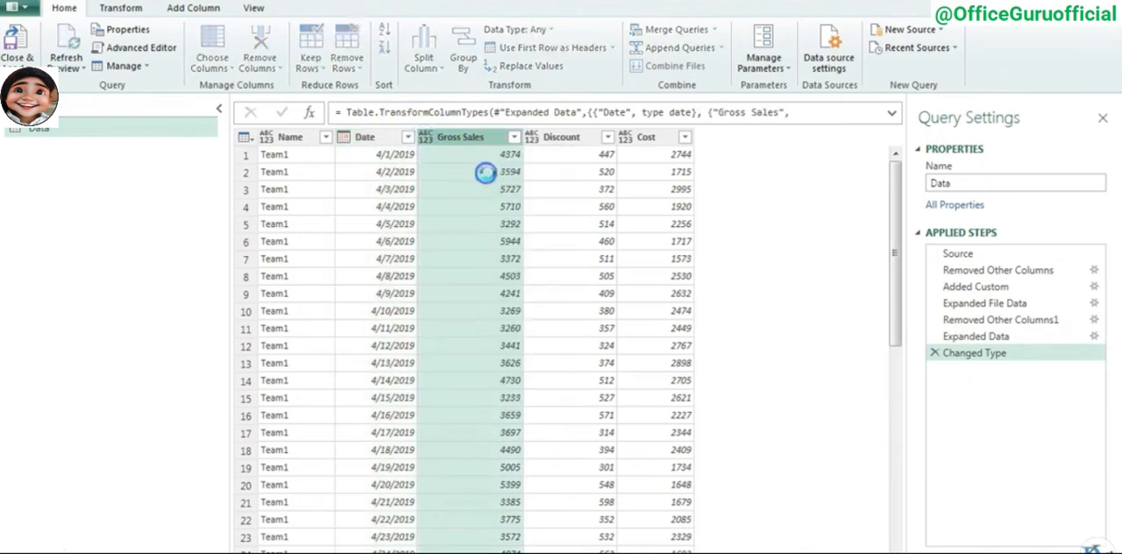
{"action": "left_click", "coordinate": [531, 139]}
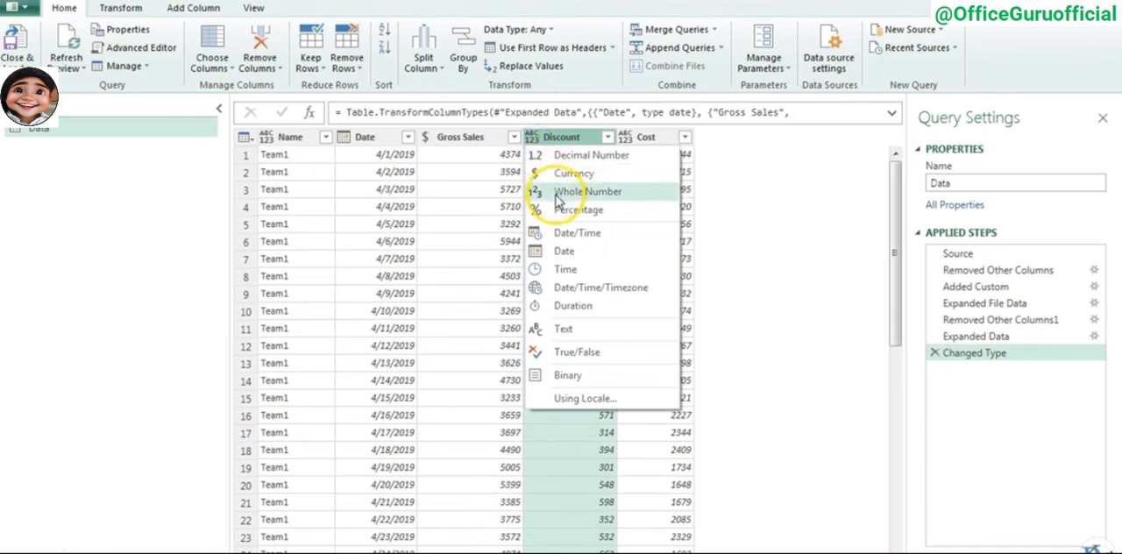
{"action": "left_click", "coordinate": [566, 173]}
{"action": "left_click", "coordinate": [627, 141]}
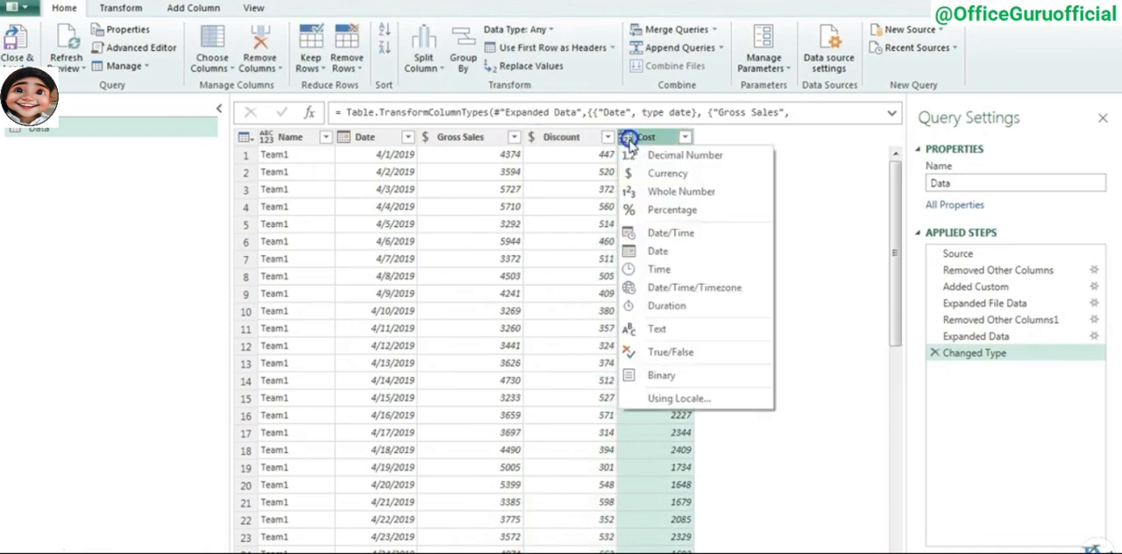
{"action": "left_click", "coordinate": [650, 173]}
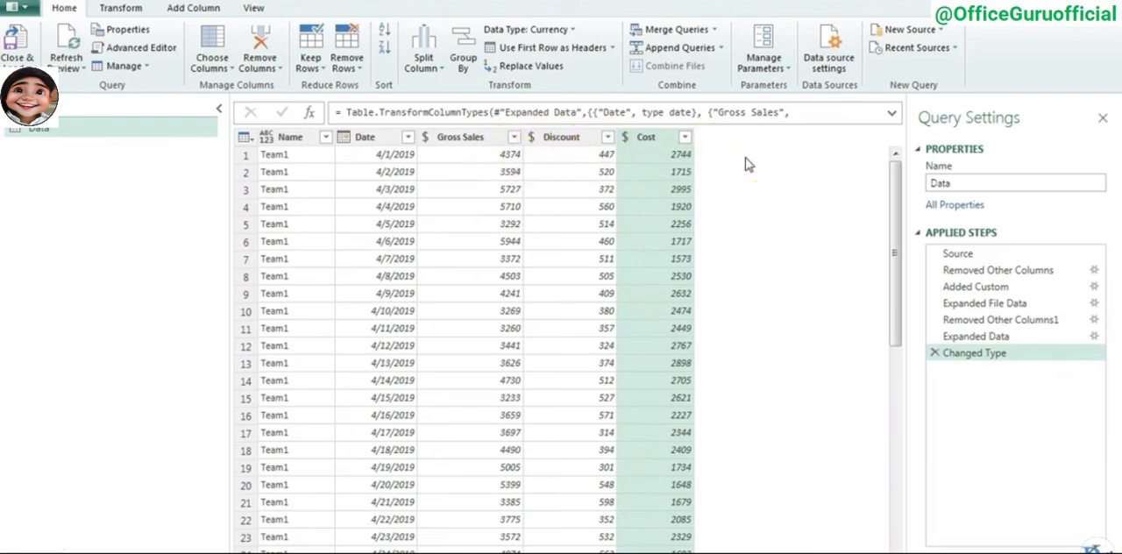
- Add a custom column named Net Sales with the formula [Gross Sales]-[Discount] and set its data type to Currency
{"action": "left_click", "coordinate": [187, 16]}
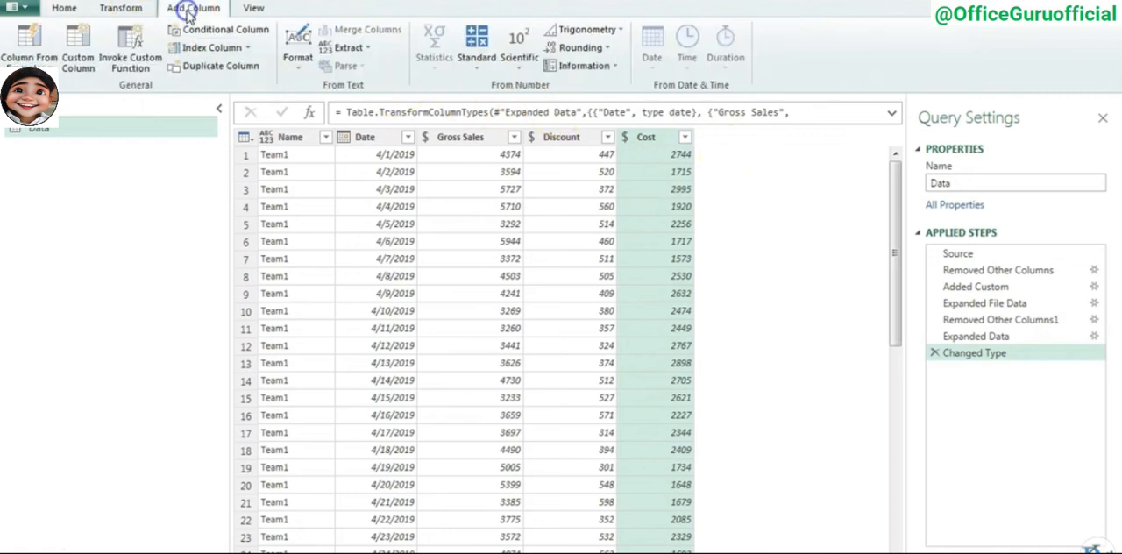
{"action": "left_click", "coordinate": [79, 48]}
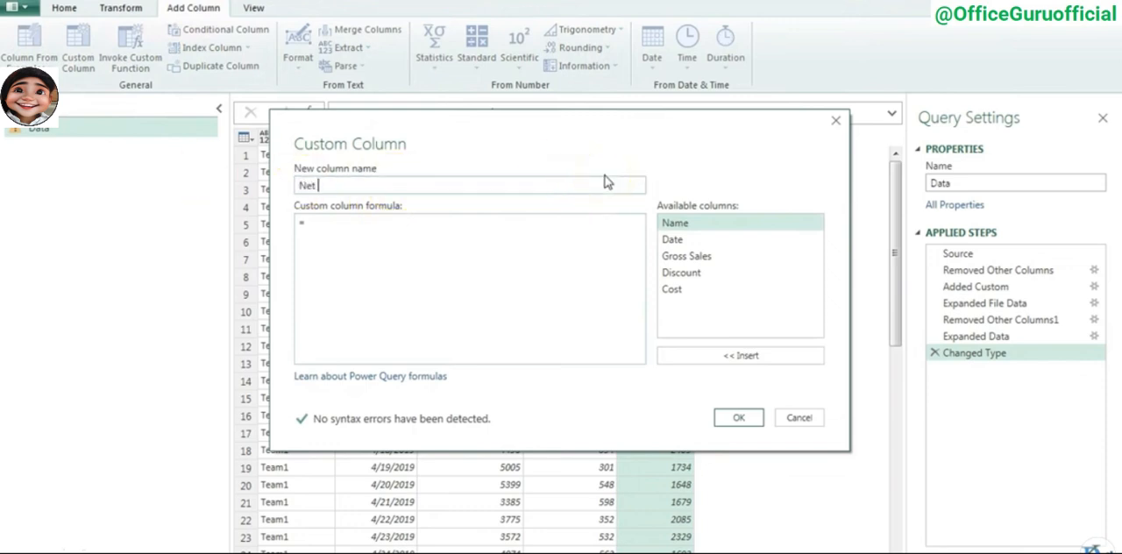
{"action": "left_click", "coordinate": [363, 228]}
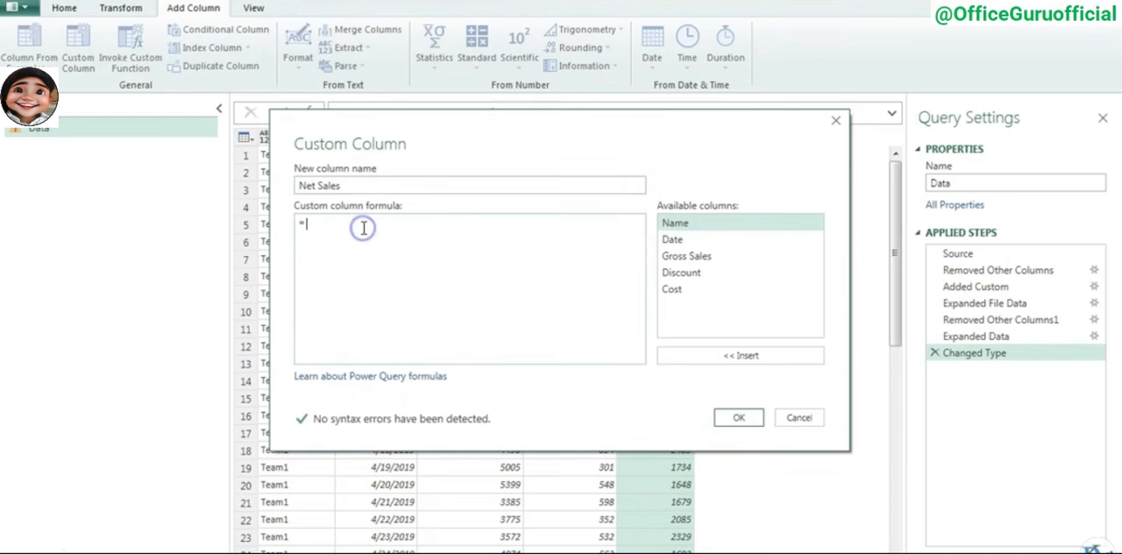
{"action": "double_click", "coordinate": [688, 256]}
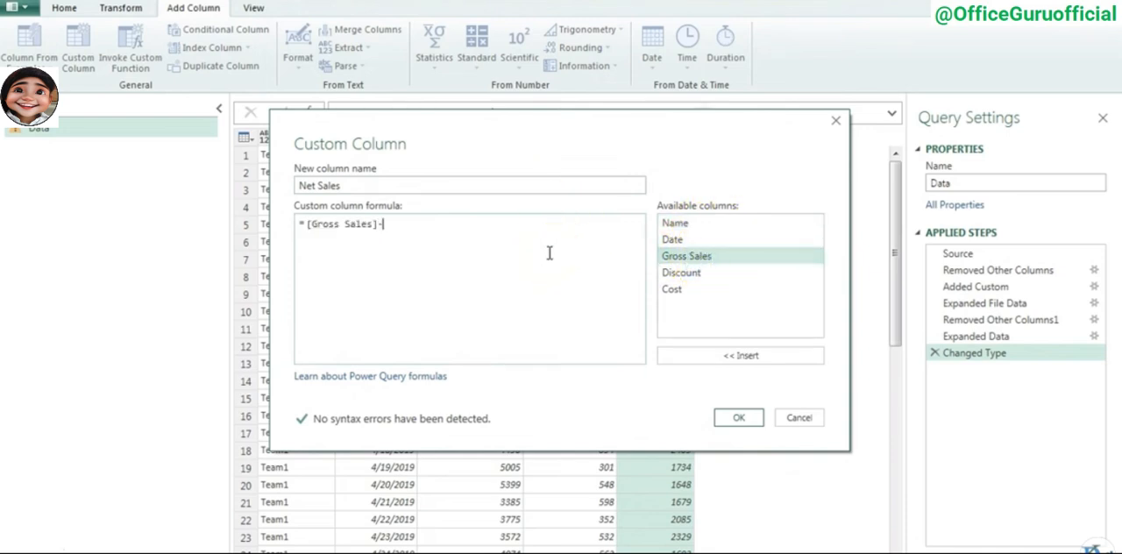
{"action": "left_click", "coordinate": [738, 417]}
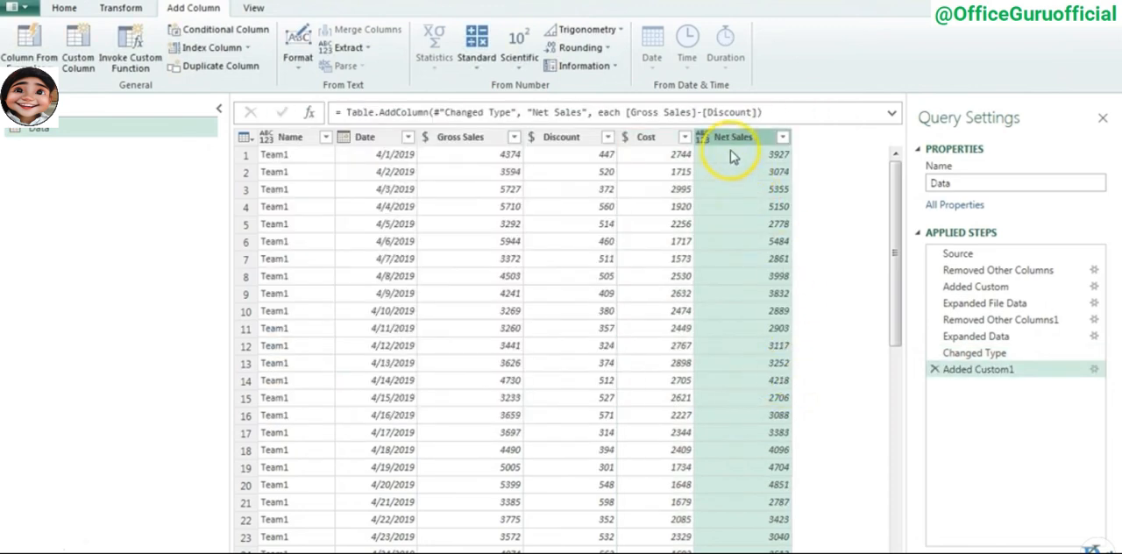
{"action": "left_click", "coordinate": [709, 138]}
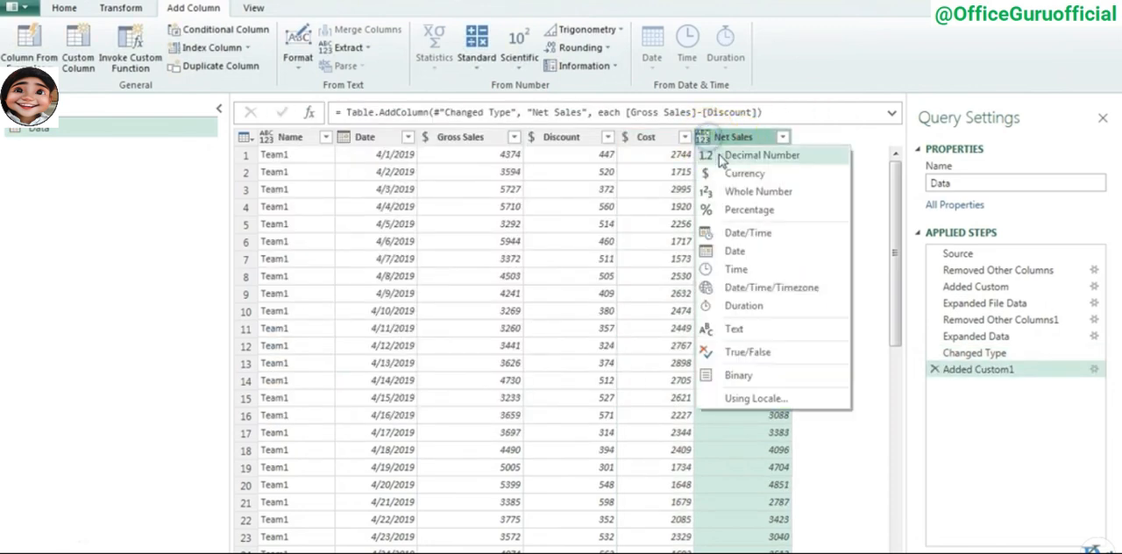
{"action": "left_click", "coordinate": [746, 171]}
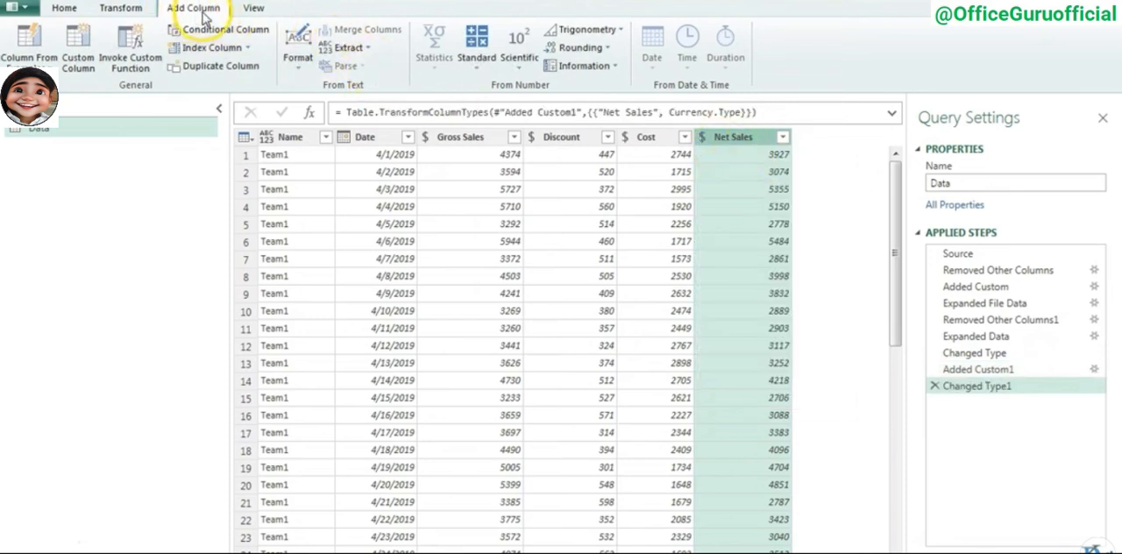
- Add a custom column named Gross Margin with the formula [Net Sales]-[Cost] and set its data type to Currency
{"action": "left_click", "coordinate": [78, 48]}
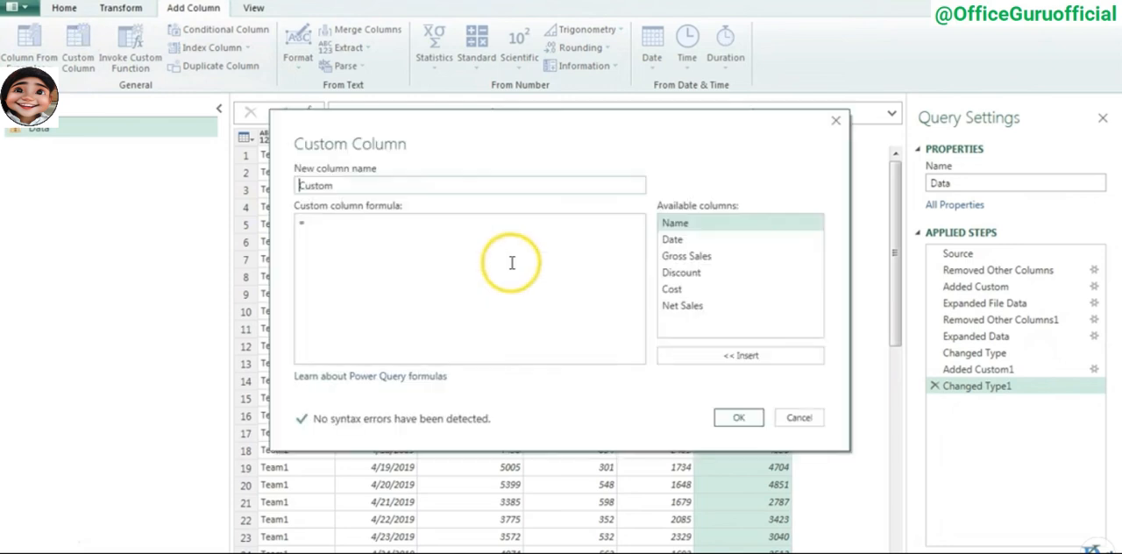
{"action": "double_click", "coordinate": [351, 186]}
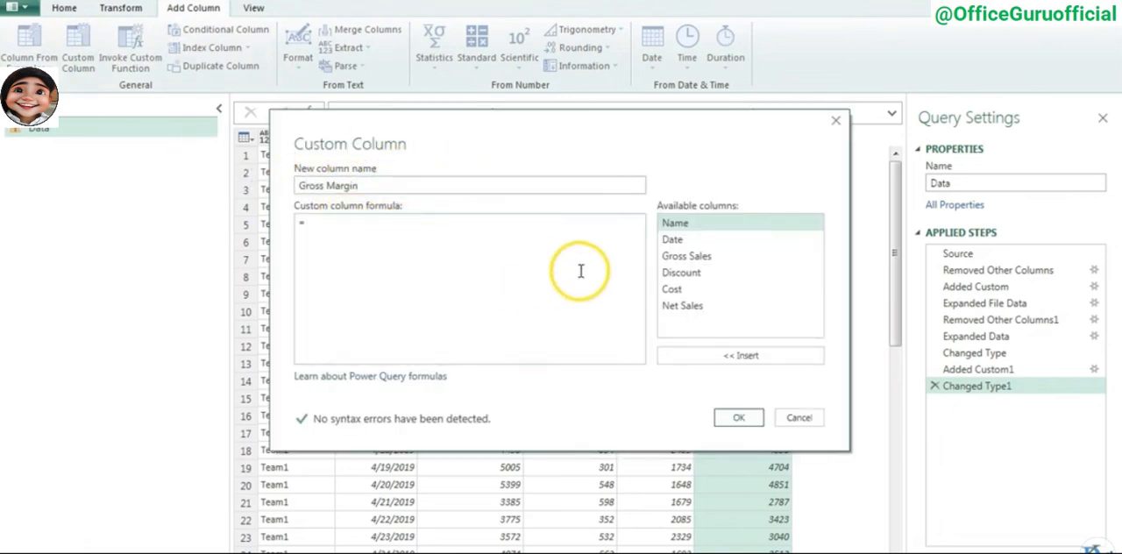
{"action": "double_click", "coordinate": [693, 306]}
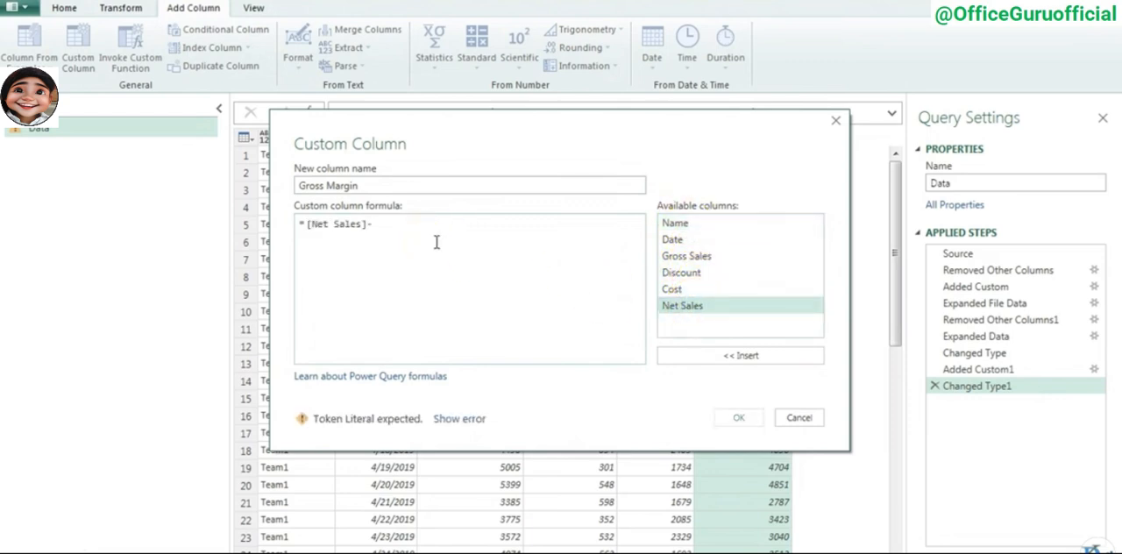
{"action": "double_click", "coordinate": [674, 290]}
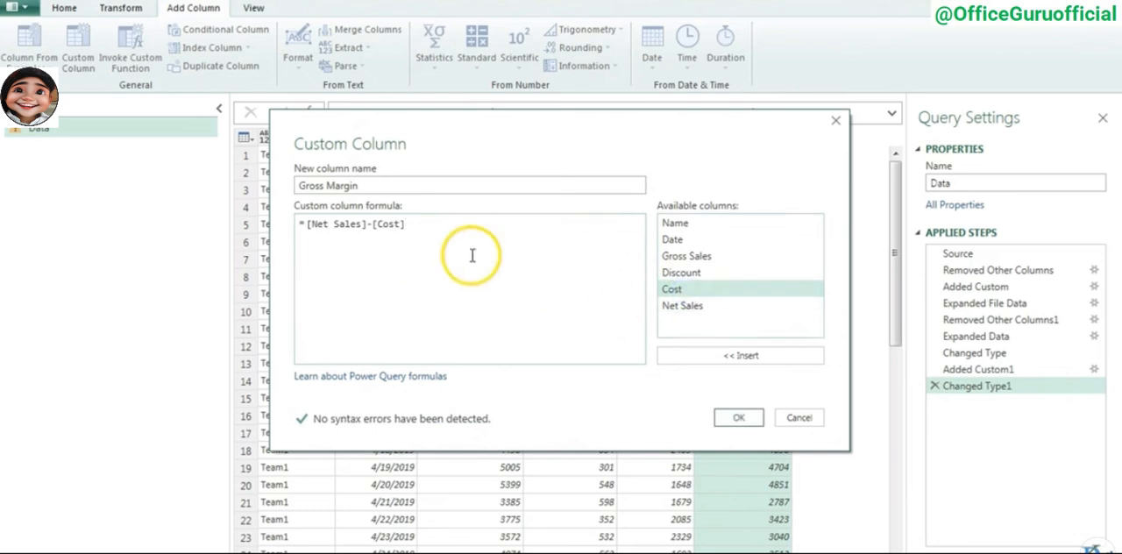
{"action": "left_click", "coordinate": [742, 418]}
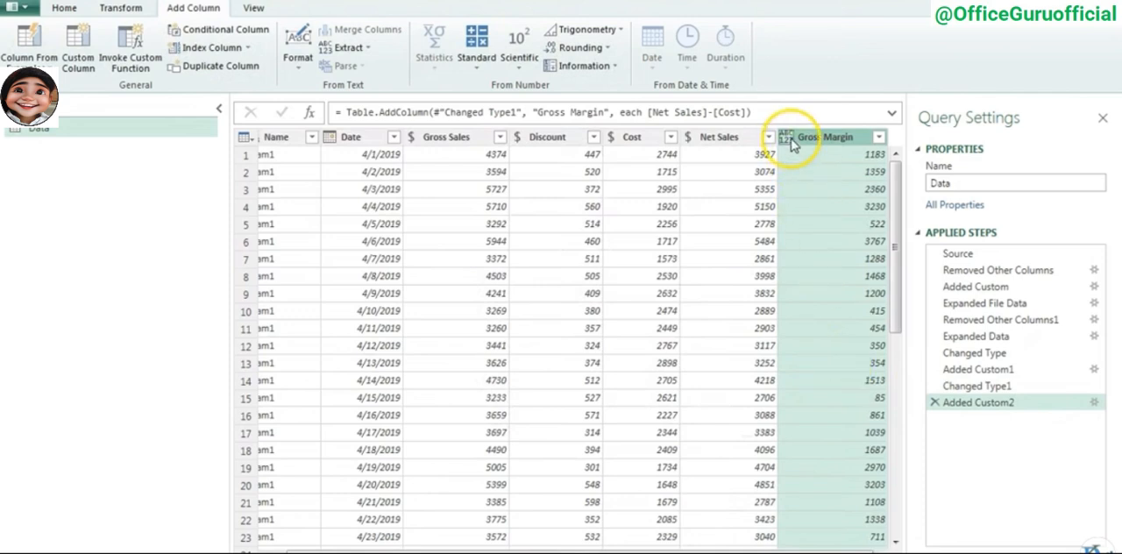
{"action": "left_click", "coordinate": [791, 144]}
{"action": "left_click", "coordinate": [834, 172]}
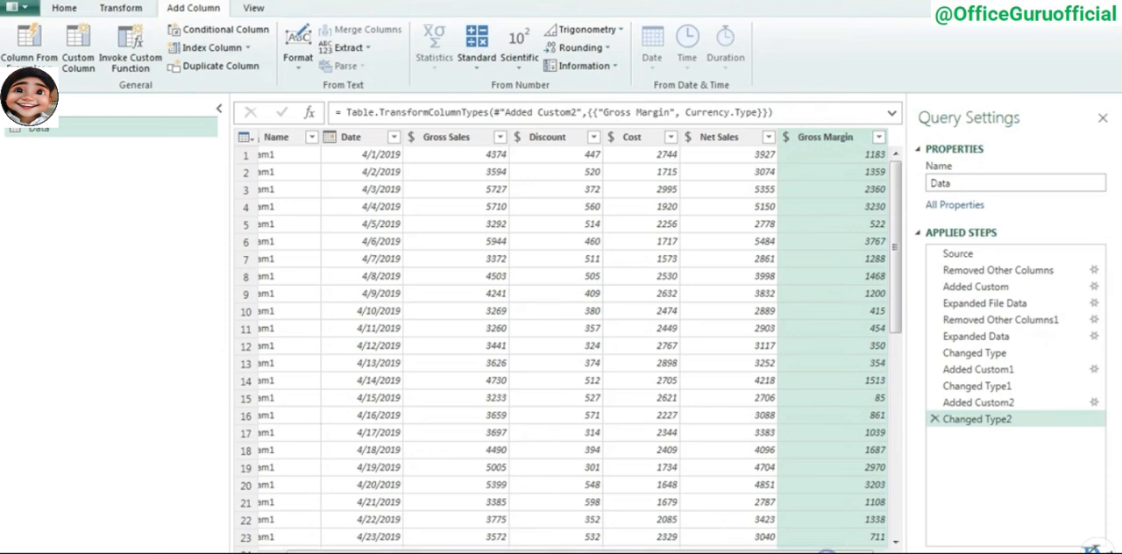
{"action": "left_click_drag", "start_coordinate": [500, 553], "coordinate": [478, 552]}
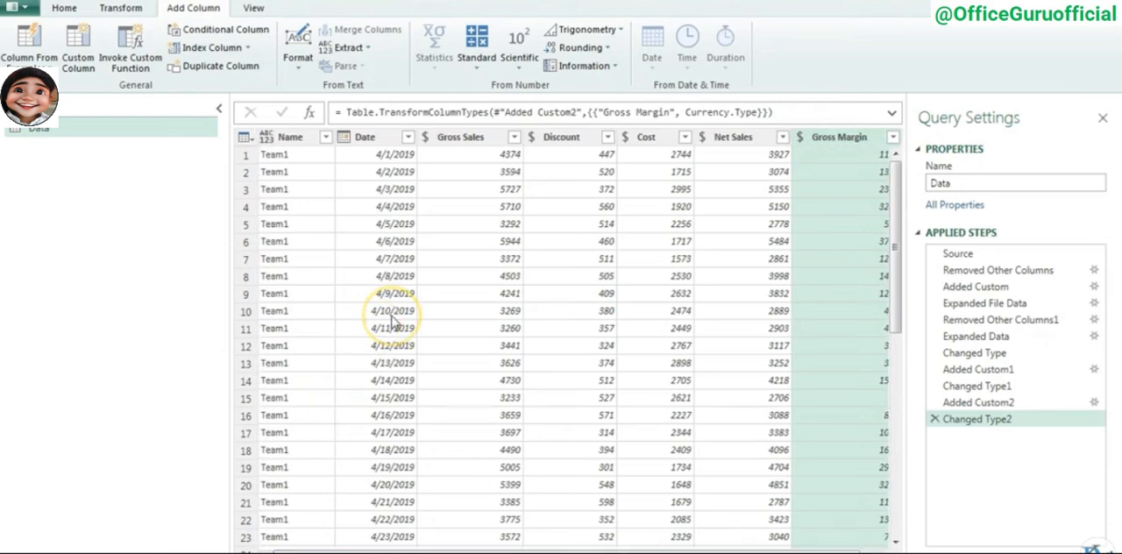
- Close the query editor and load the Data query into the workbook as a table
{"action": "left_click", "coordinate": [64, 7]}
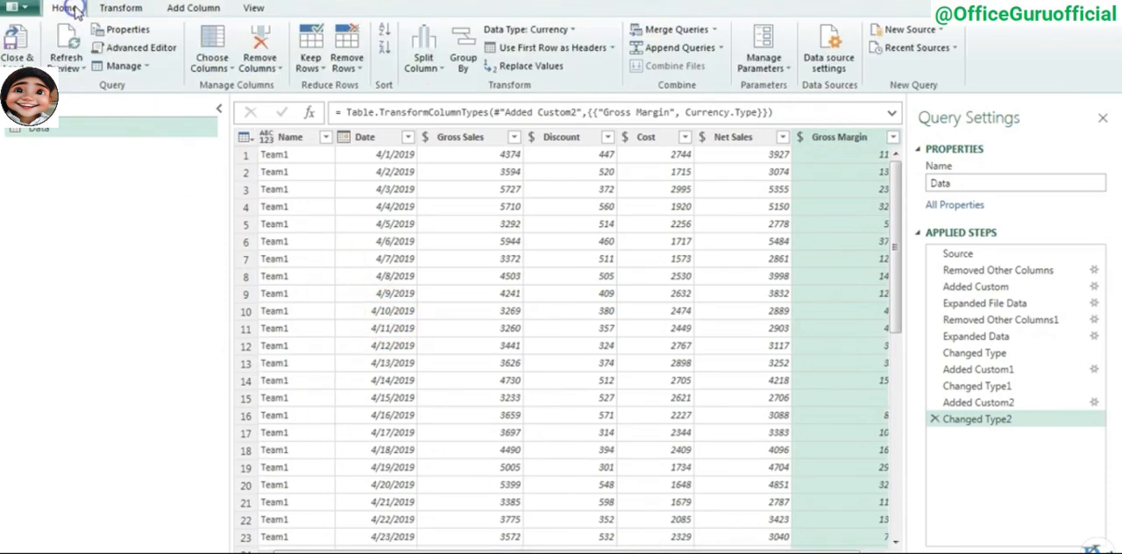
{"action": "left_click", "coordinate": [18, 59]}
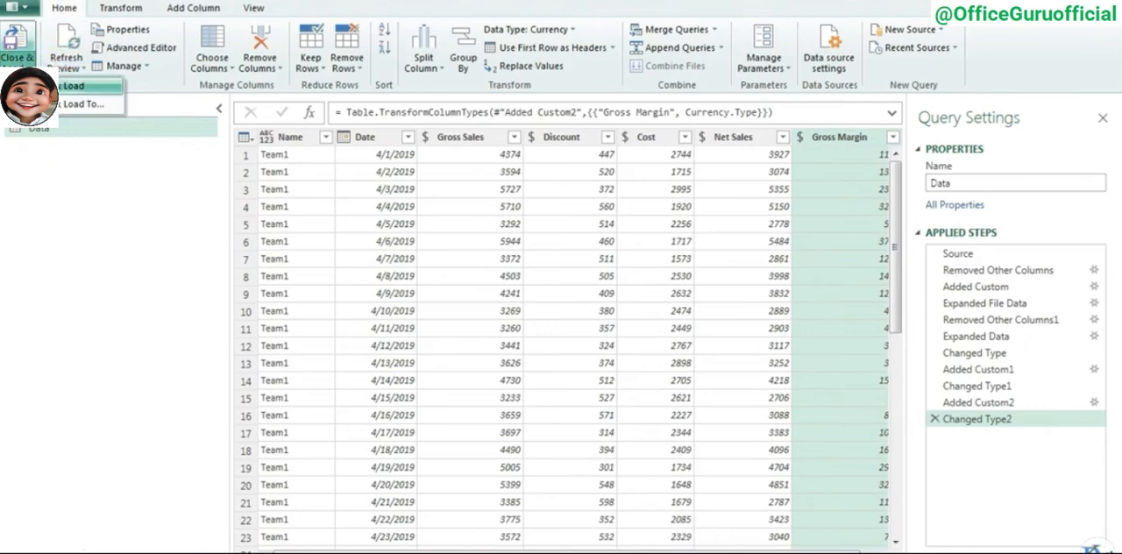
{"action": "left_click", "coordinate": [73, 88]}
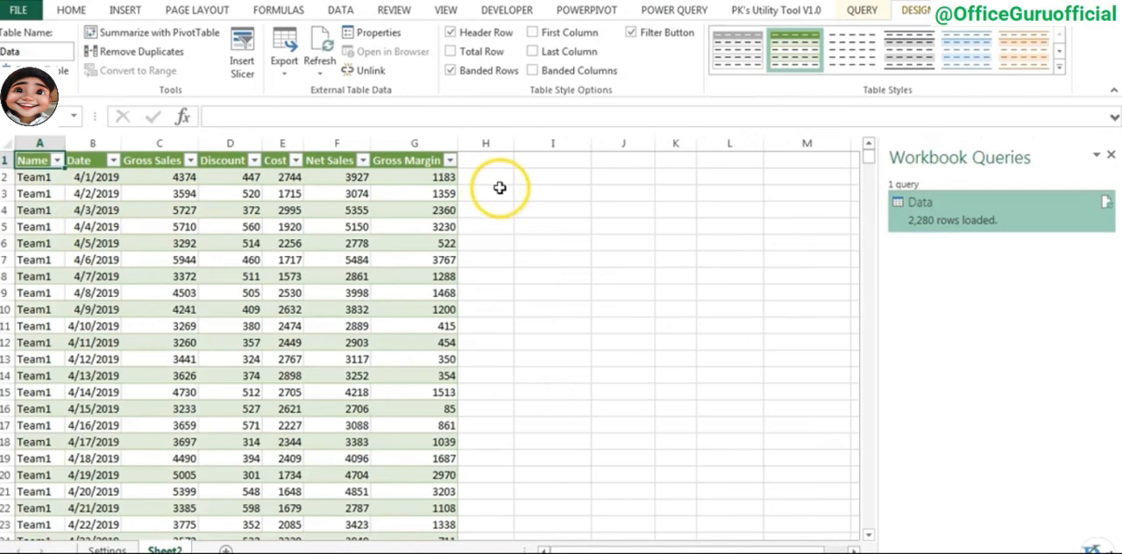
- Examine the loaded table from its first to its last row, and check the calculated Net Sales and Gross Margin columns
{"action": "left_click", "coordinate": [37, 191]}
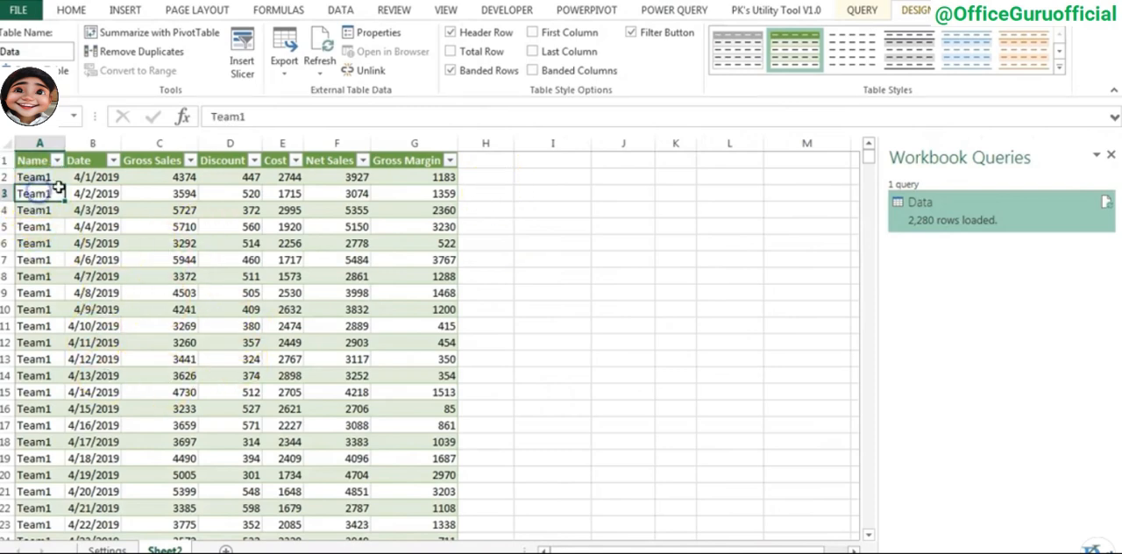
{"action": "scroll", "coordinate": [193, 241], "scroll_direction": "down", "scroll_amount": 15}
{"action": "key", "text": "ctrl+Down"}
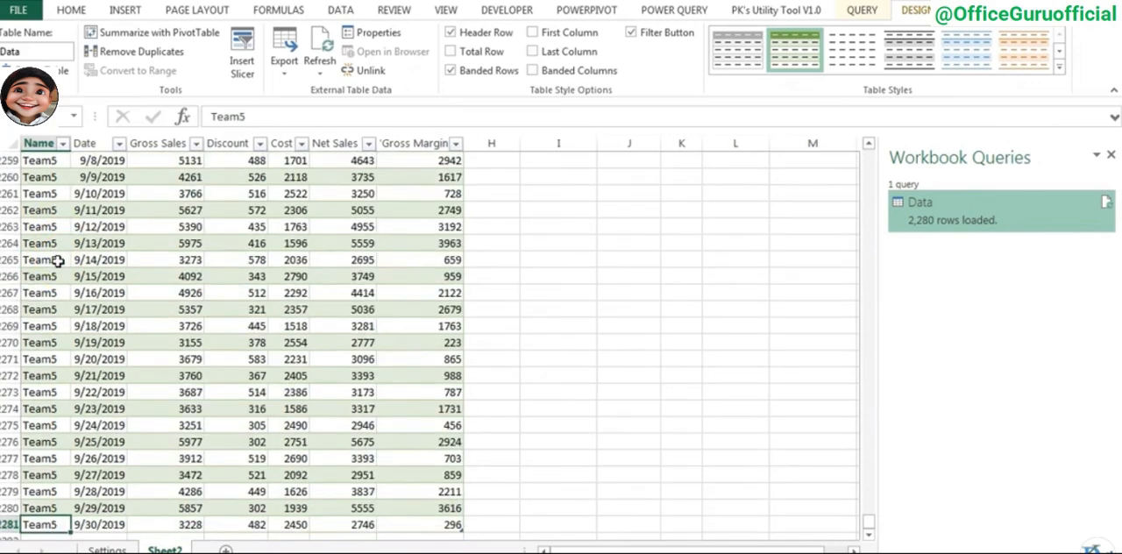
{"action": "key", "text": "ctrl+Up"}
{"action": "key", "text": "Right"}
{"action": "key", "text": "Right"}
{"action": "key", "text": "Right"}
{"action": "key", "text": "Right"}
{"action": "key", "text": "Right"}
{"action": "key", "text": "Right"}
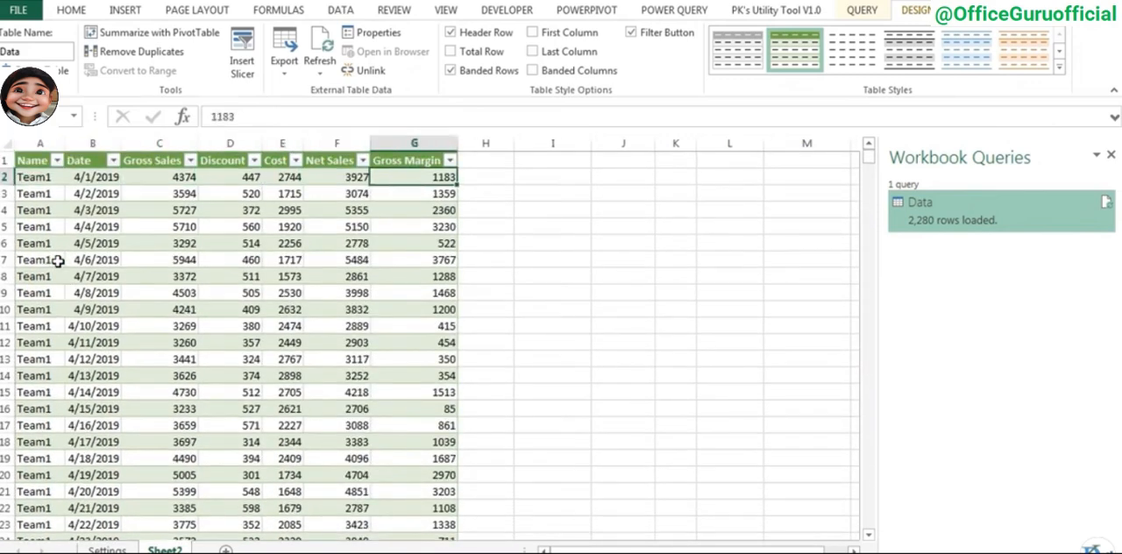
{"action": "key", "text": "Right"}
{"action": "key", "text": "Up"}
{"action": "key", "text": "Left"}
{"action": "key", "text": "Left"}
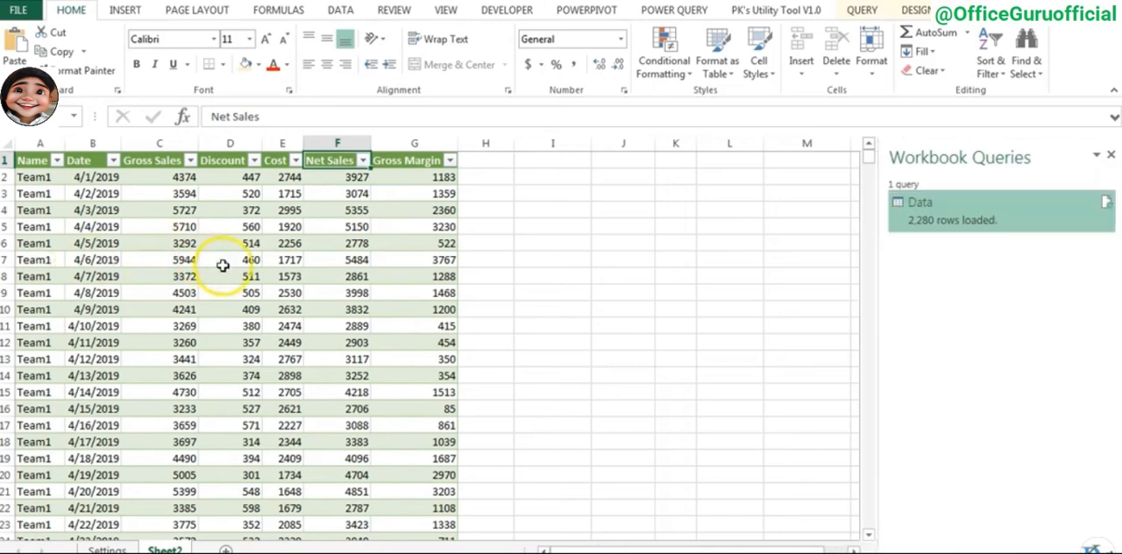
- Refresh the loaded Data table, look at the finished dashboard workbook for reference and return to this workbook
{"action": "right_click", "coordinate": [185, 193]}
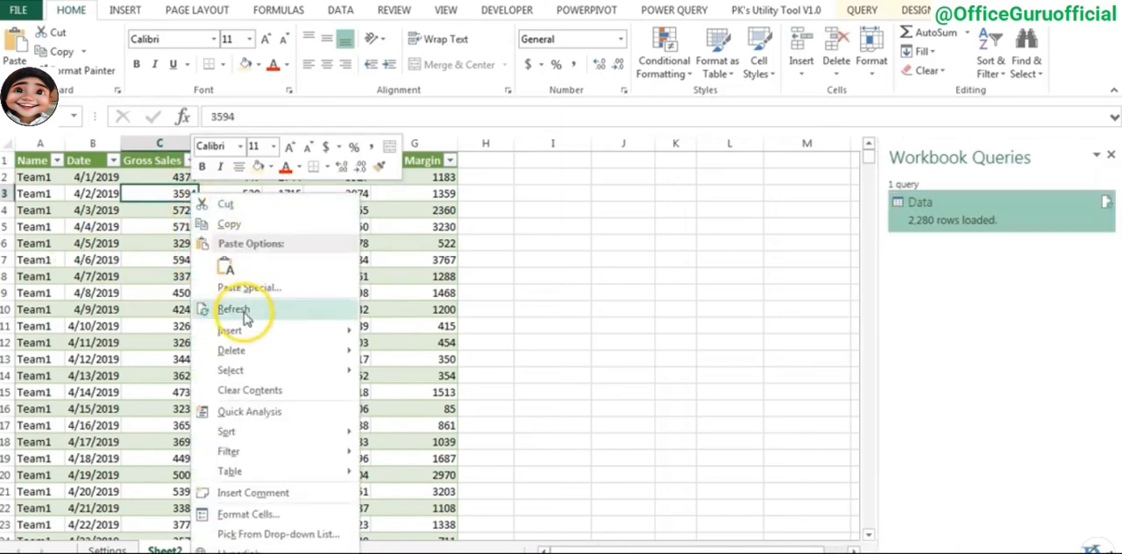
{"action": "left_click", "coordinate": [245, 317]}
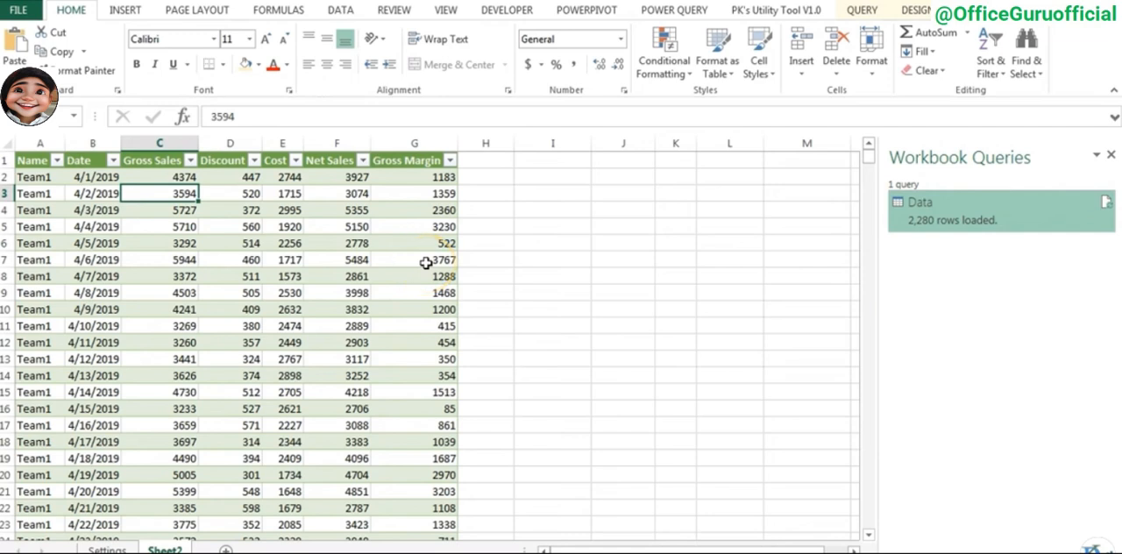
{"action": "left_click", "coordinate": [230, 537]}
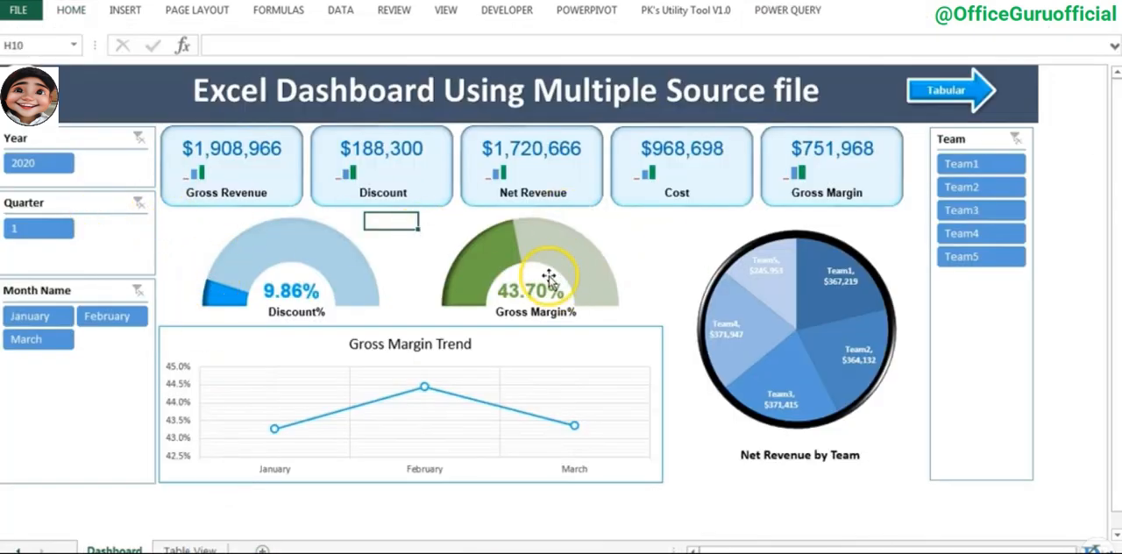
{"action": "key", "text": "alt+Tab"}
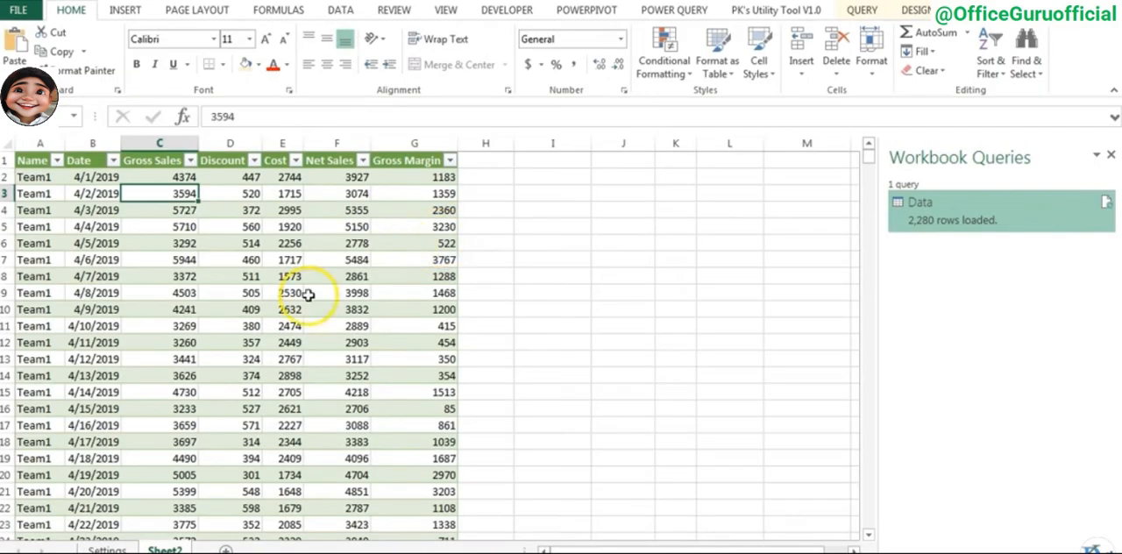
- Add a new worksheet and rename it Support
{"action": "left_click", "coordinate": [227, 550]}
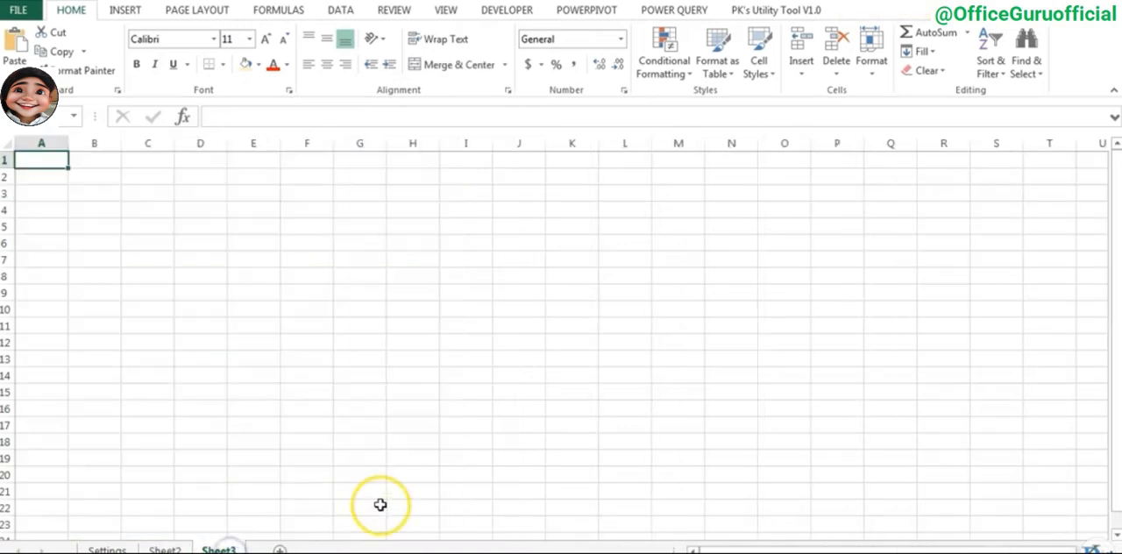
{"action": "key", "text": "alt+d"}
{"action": "key", "text": "p"}
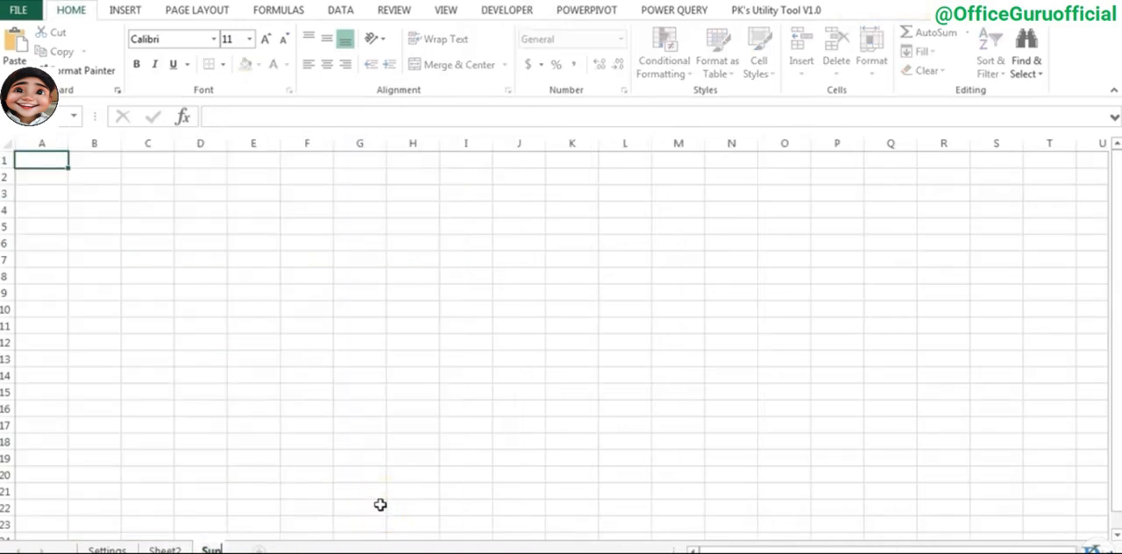
{"action": "key", "text": "Return"}
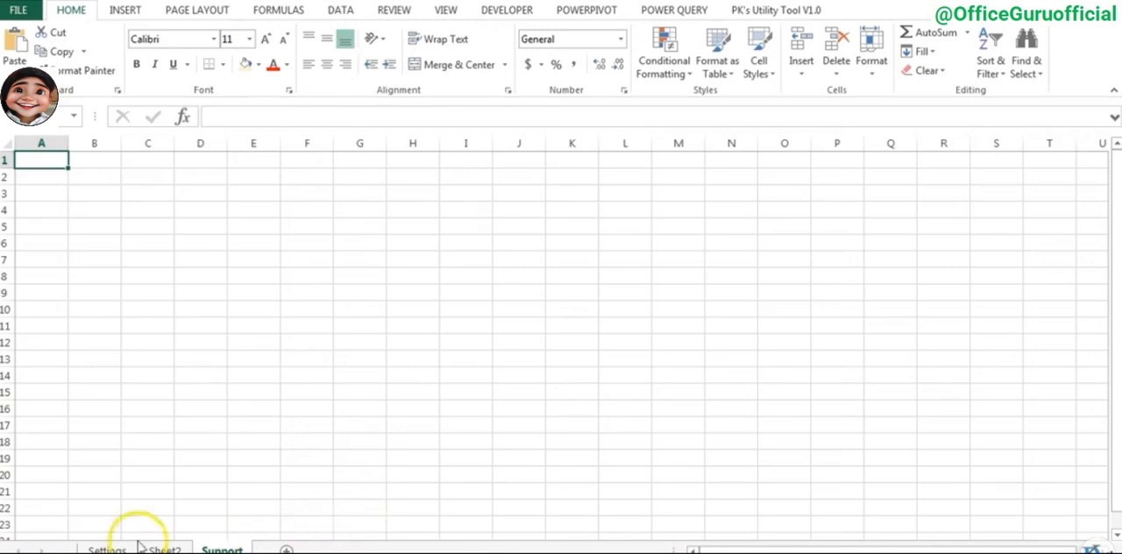
- Change the Data query's load setting to Only Create Connection and accept the removal of its worksheet table
{"action": "left_click", "coordinate": [189, 549]}
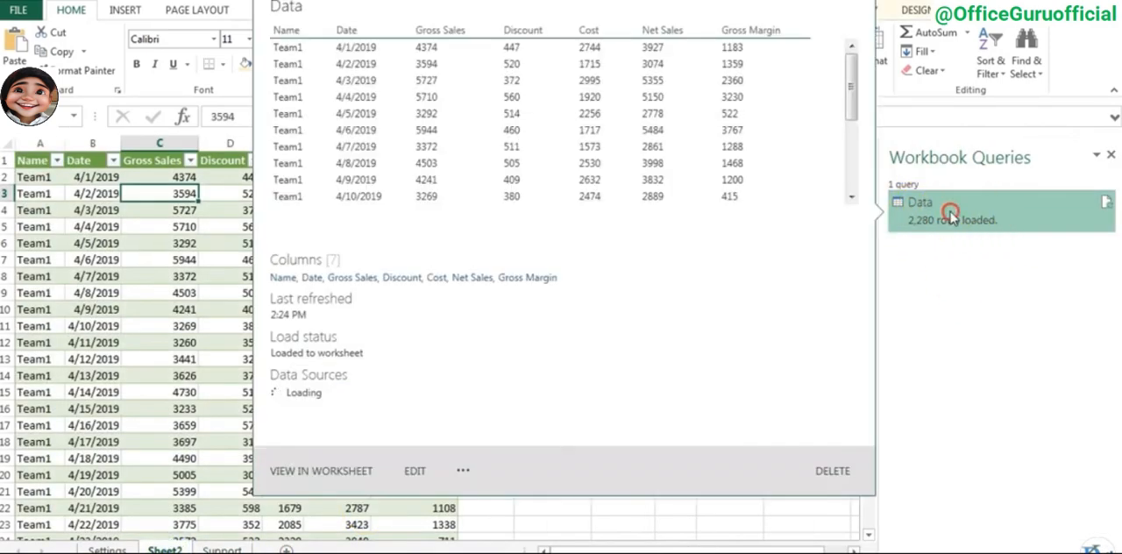
{"action": "right_click", "coordinate": [952, 216]}
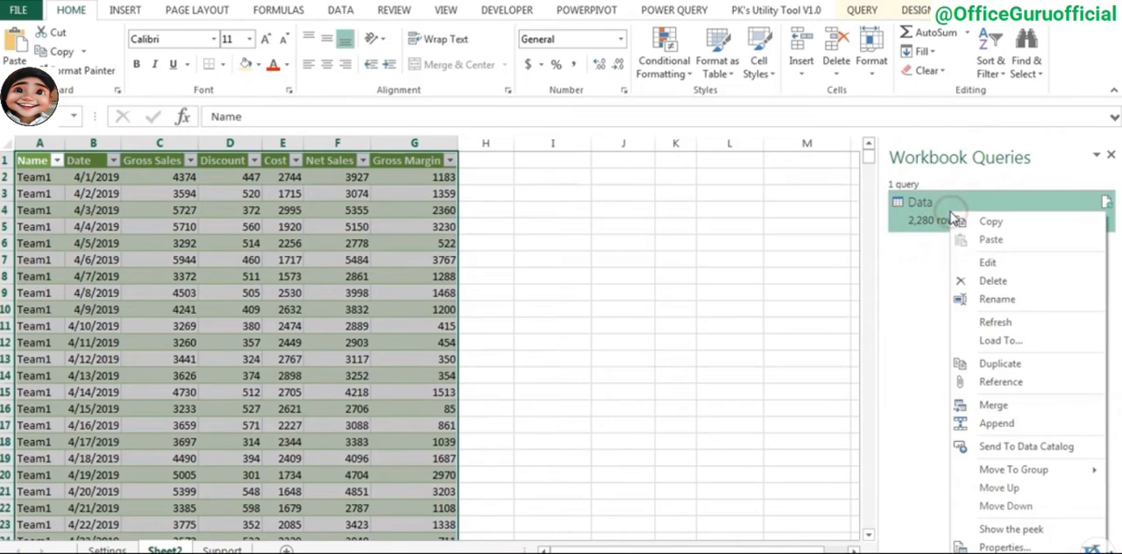
{"action": "left_click", "coordinate": [1001, 342]}
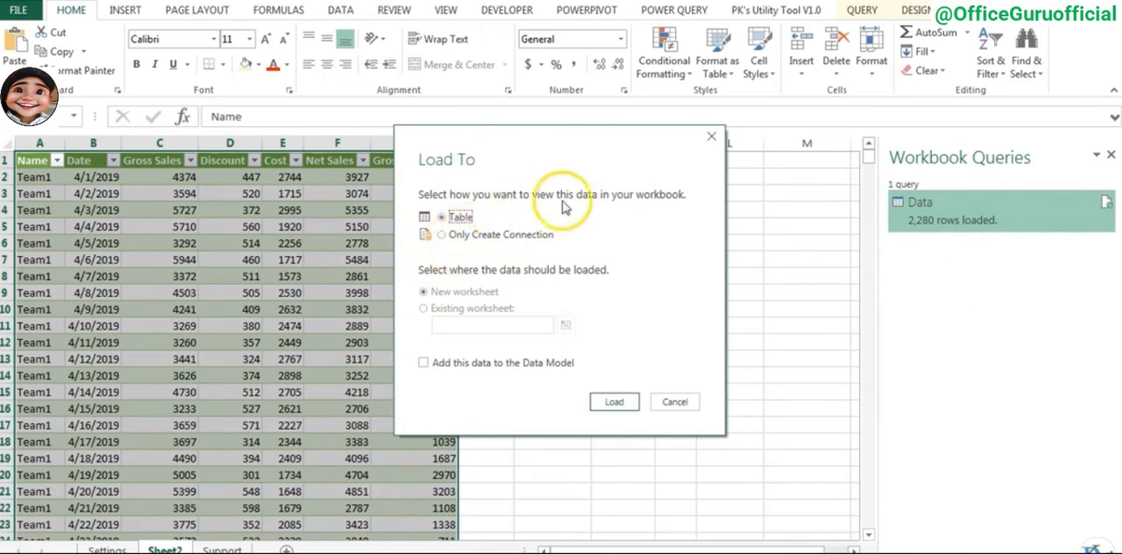
{"action": "left_click", "coordinate": [442, 234]}
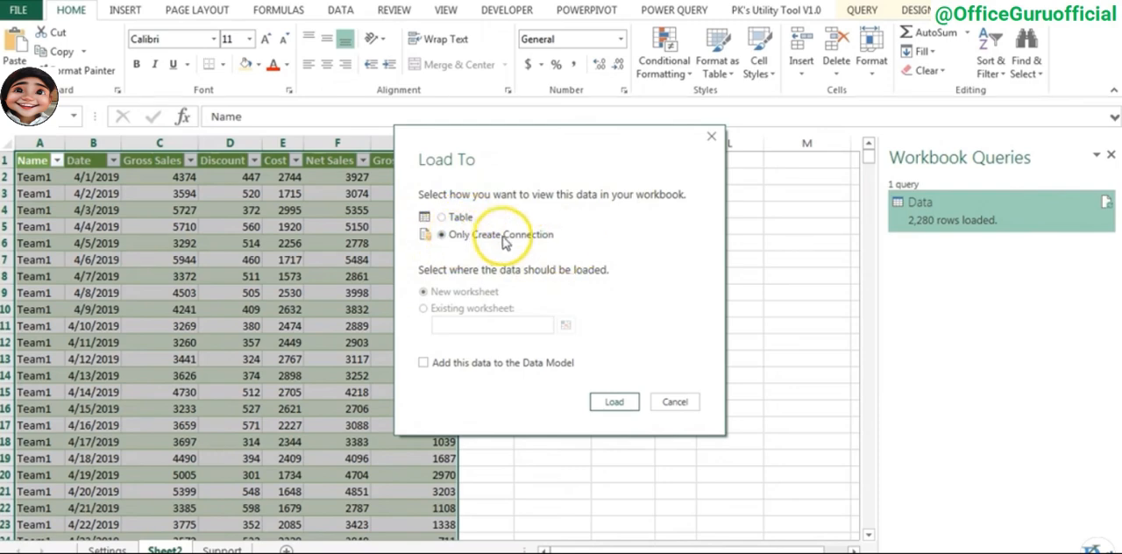
{"action": "left_click", "coordinate": [616, 405]}
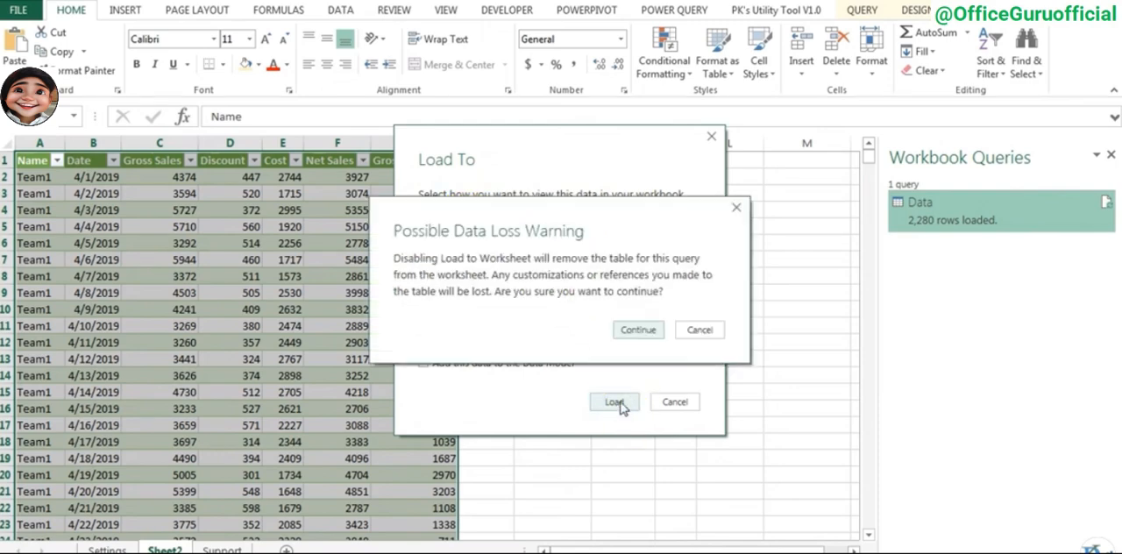
{"action": "left_click", "coordinate": [639, 330]}
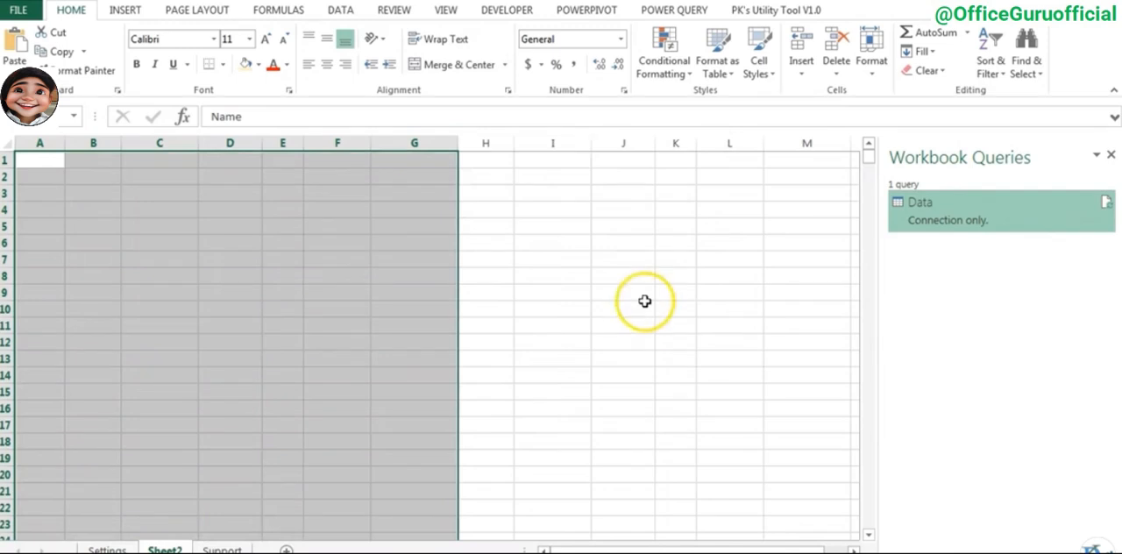
{"action": "left_click", "coordinate": [569, 220]}
{"action": "mouse_move", "coordinate": [937, 226]}
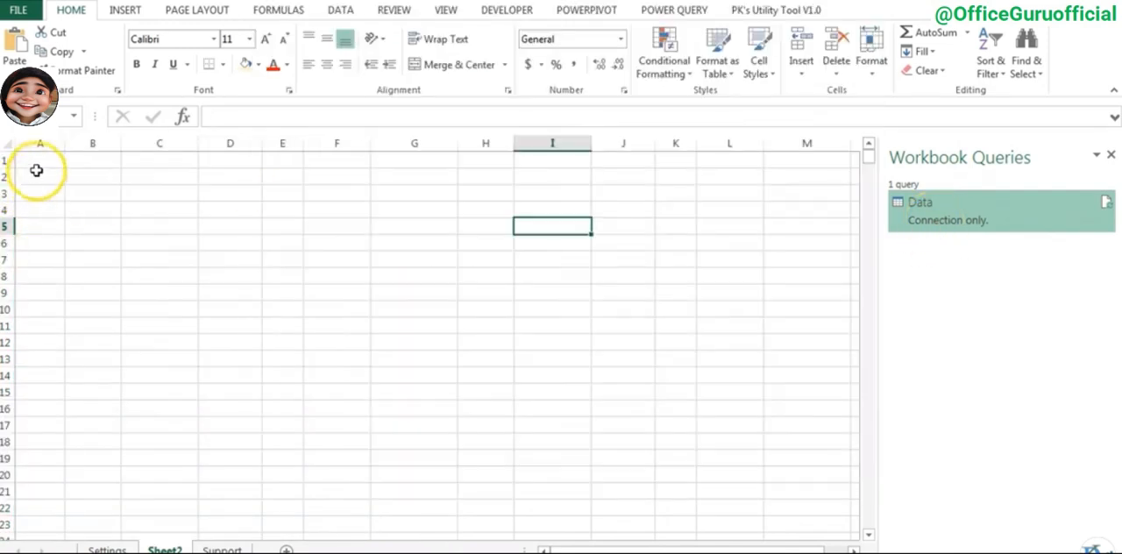
- Begin a PivotTable on the Support sheet, using the workbook connection Query - Data as its external data source
{"action": "left_click", "coordinate": [224, 550]}
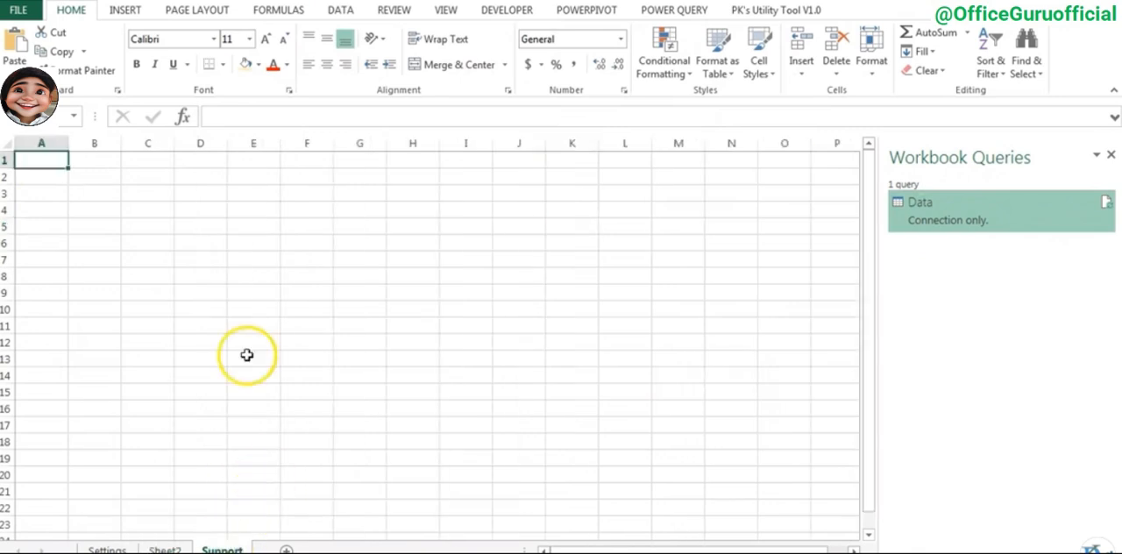
{"action": "mouse_move", "coordinate": [953, 228]}
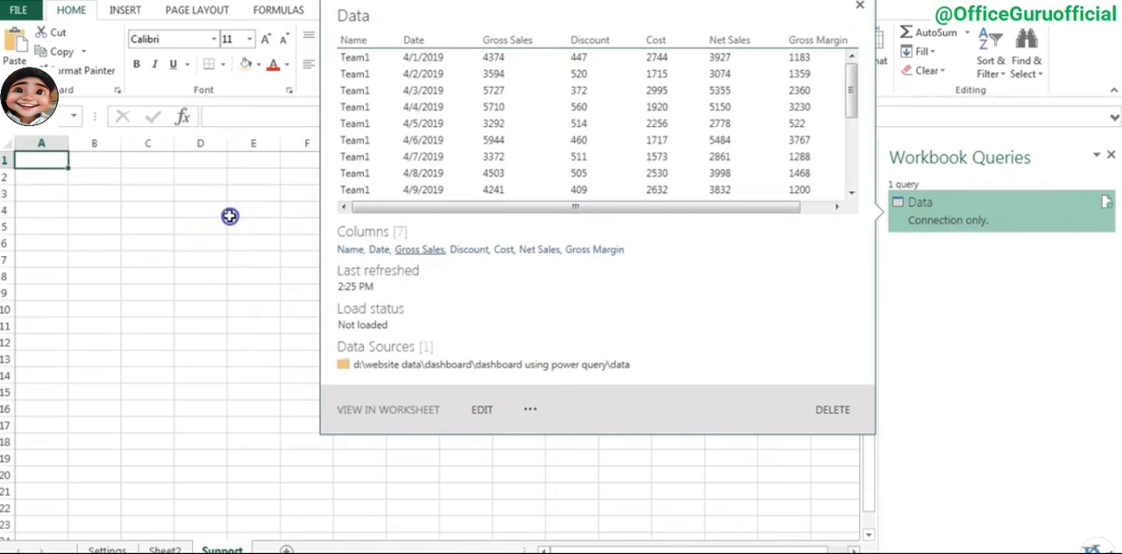
{"action": "left_click", "coordinate": [147, 193]}
{"action": "left_click", "coordinate": [126, 10]}
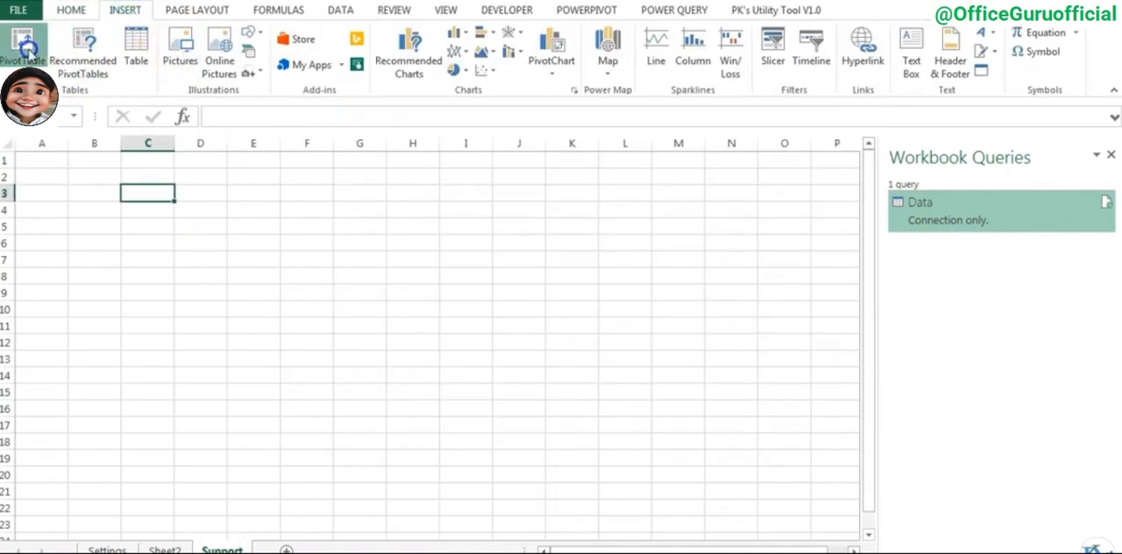
{"action": "left_click", "coordinate": [22, 44]}
{"action": "left_click_drag", "start_coordinate": [729, 158], "coordinate": [373, 175]}
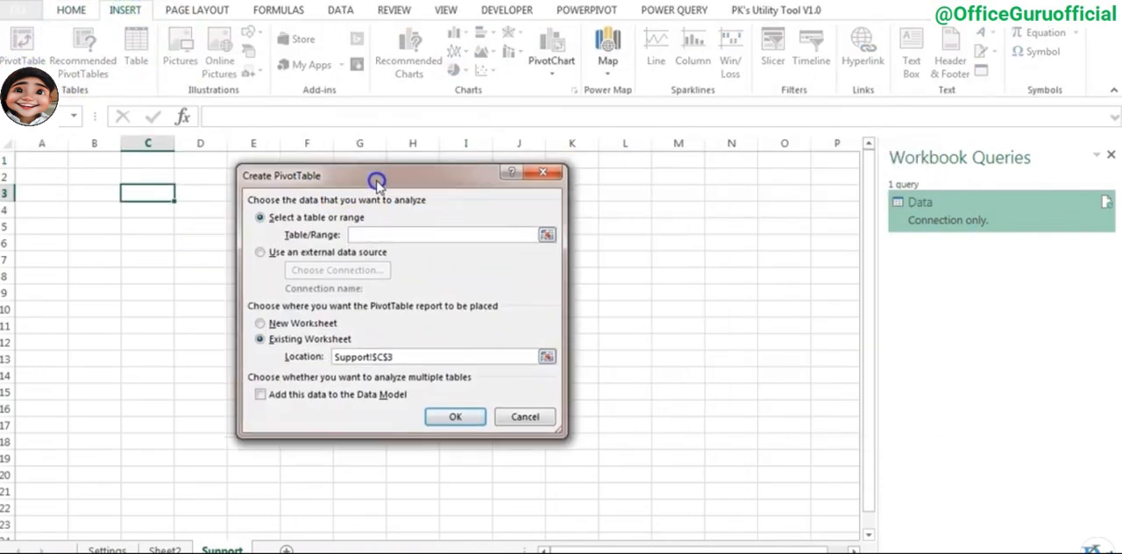
{"action": "left_click", "coordinate": [271, 252]}
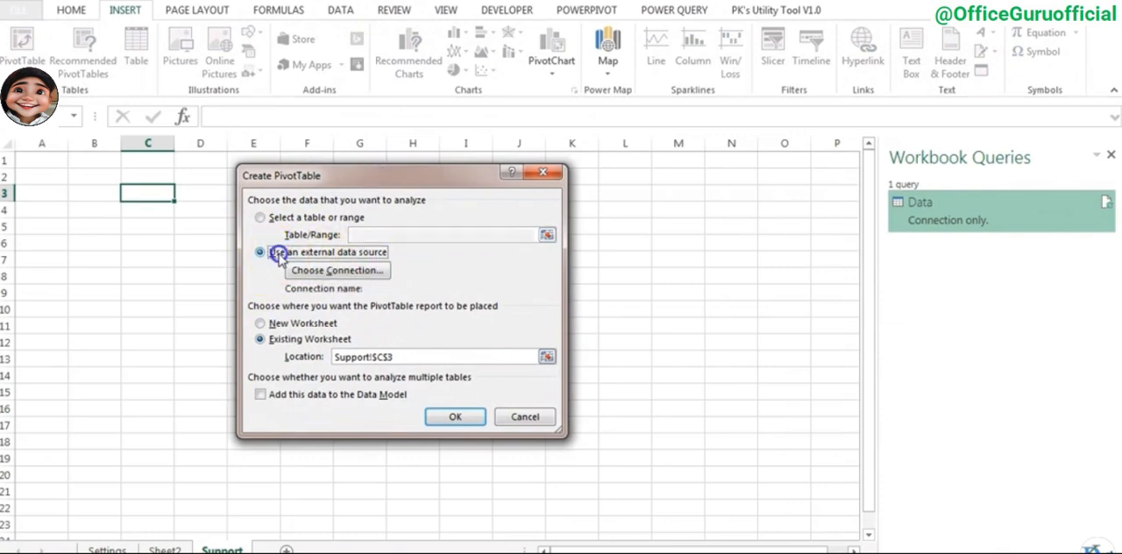
{"action": "left_click", "coordinate": [340, 273]}
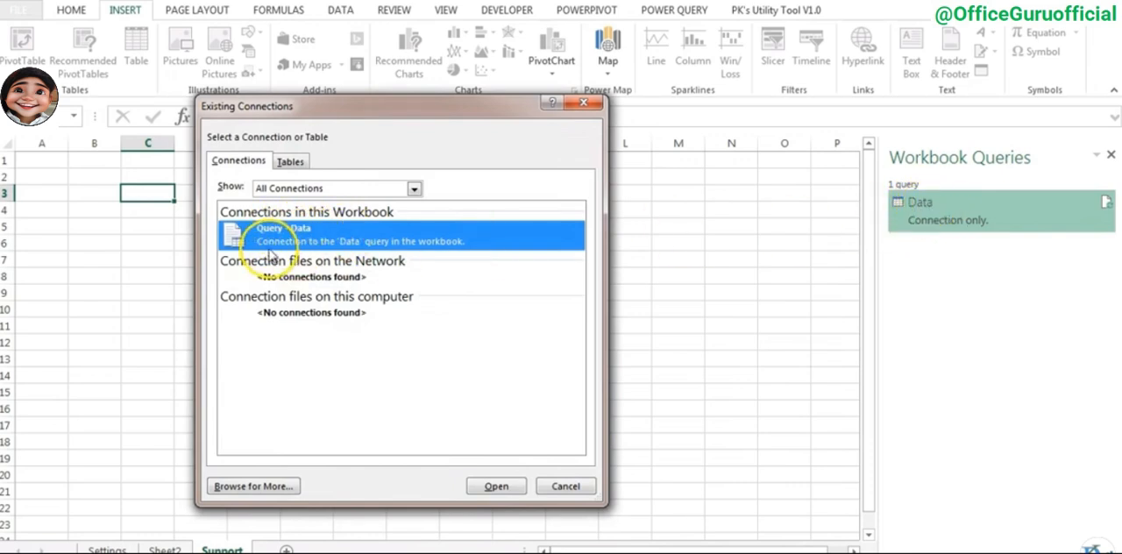
{"action": "left_click", "coordinate": [500, 486]}
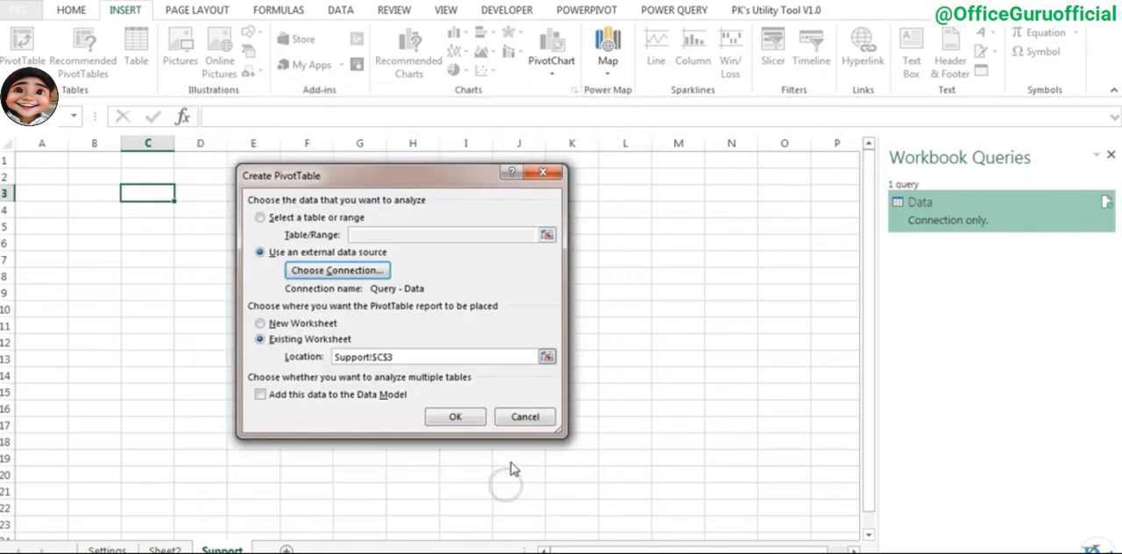
- Set the PivotTable's location to cell A1 of the Support sheet and create it
{"action": "left_click_drag", "start_coordinate": [348, 187], "coordinate": [488, 178]}
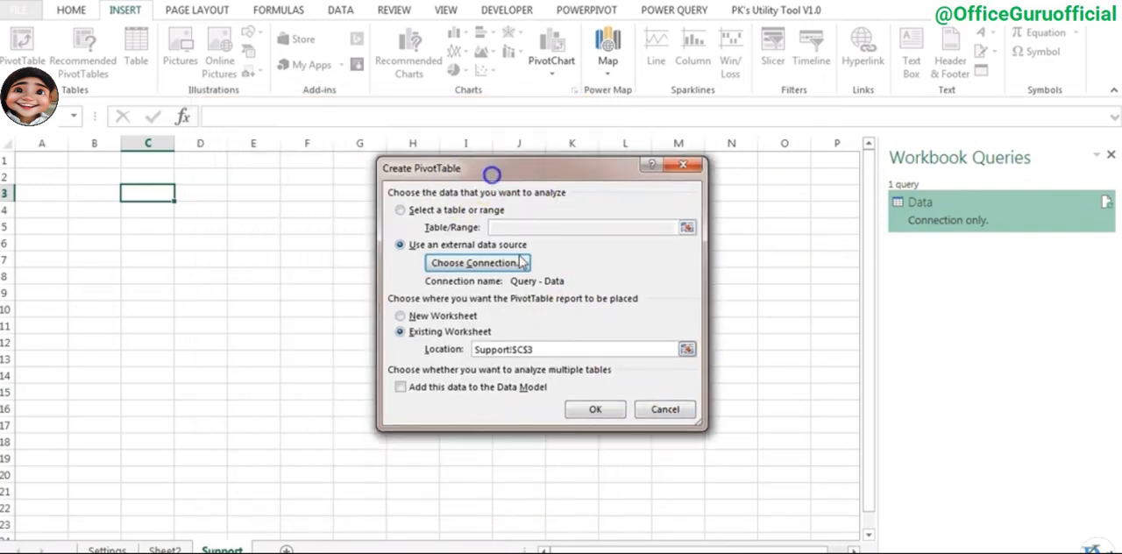
{"action": "left_click_drag", "start_coordinate": [551, 349], "coordinate": [483, 349]}
{"action": "key", "text": "BackSpace"}
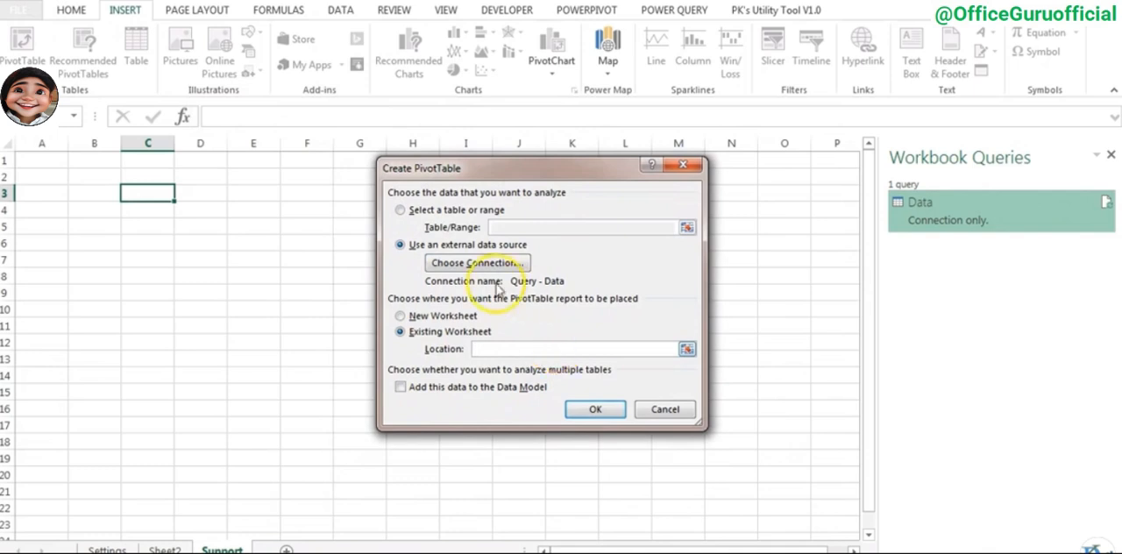
{"action": "left_click", "coordinate": [44, 161]}
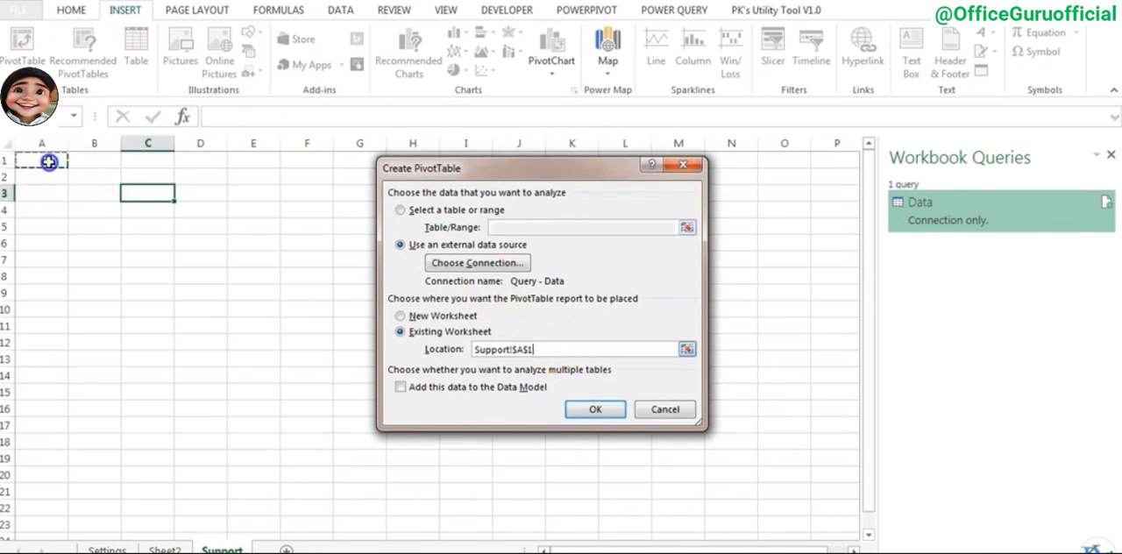
{"action": "left_click", "coordinate": [597, 410]}
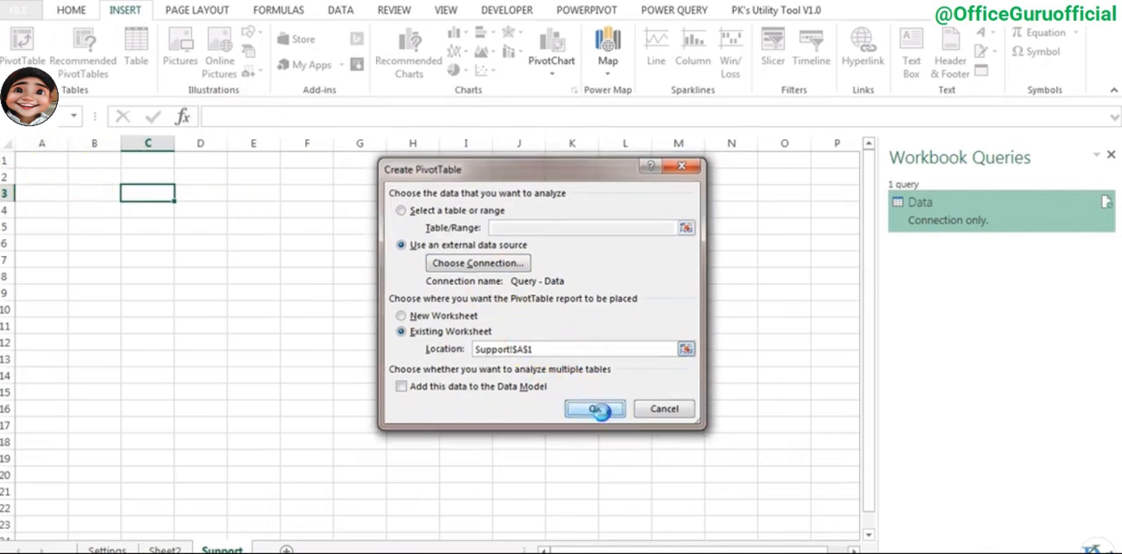
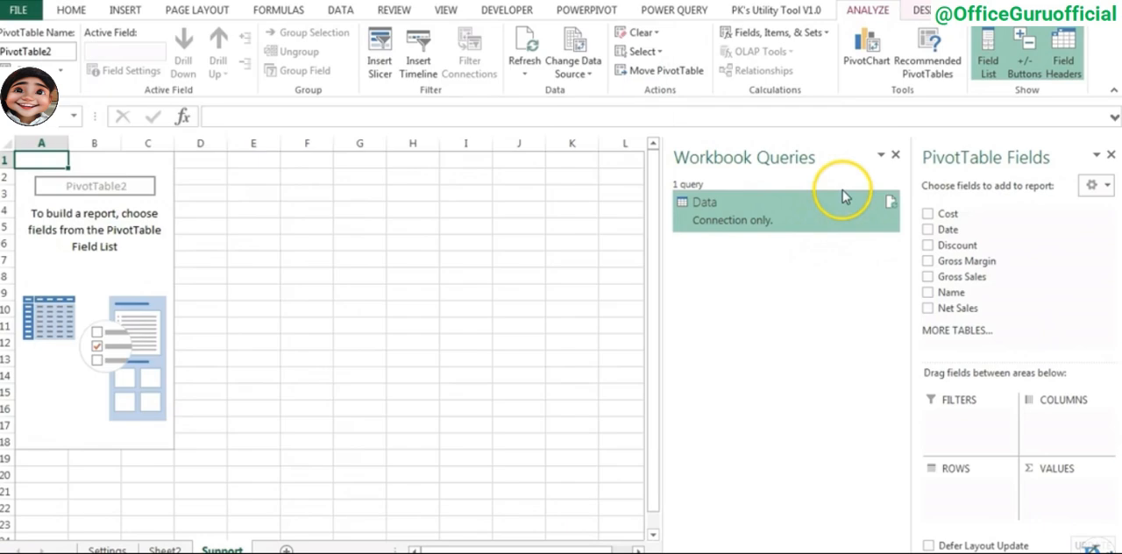
- Close the Workbook Queries pane and add Gross Sales, Discount, Net Sales, Cost and Gross Margin to the PivotTable as summed values
{"action": "left_click", "coordinate": [895, 154]}
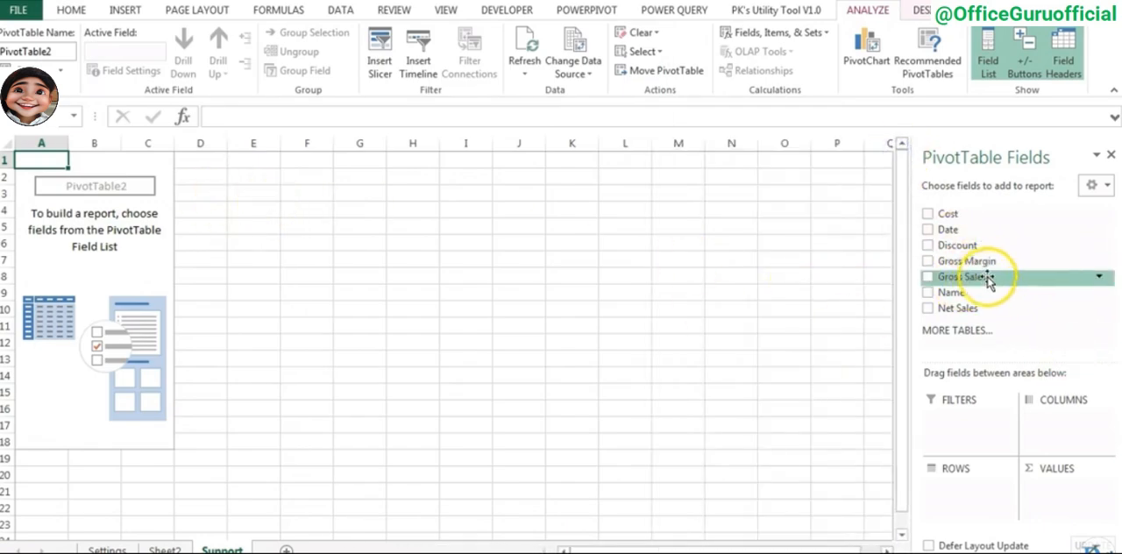
{"action": "left_click_drag", "start_coordinate": [984, 276], "coordinate": [1048, 480]}
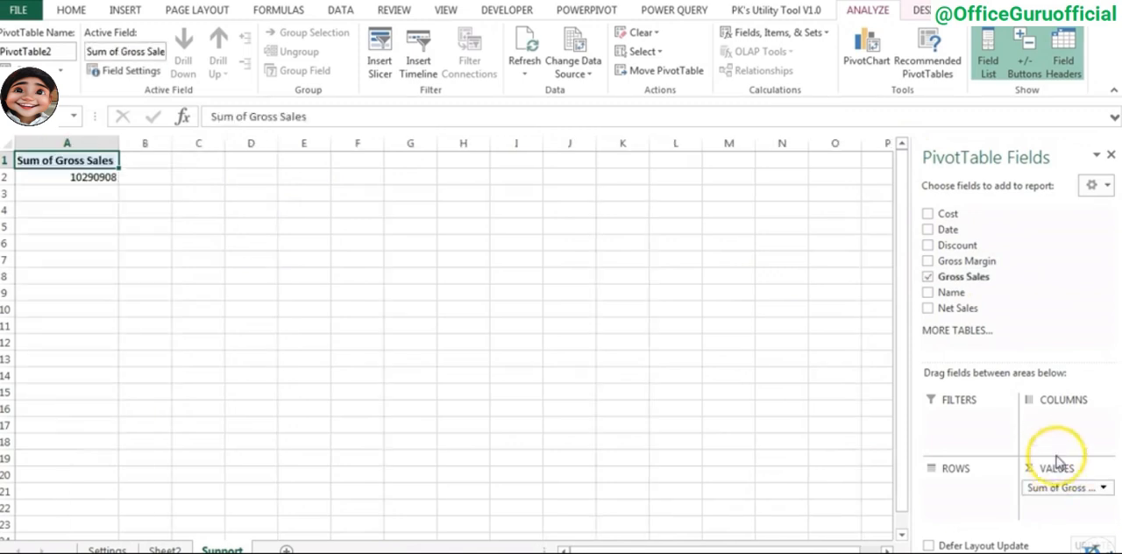
{"action": "left_click_drag", "start_coordinate": [1015, 248], "coordinate": [1066, 504]}
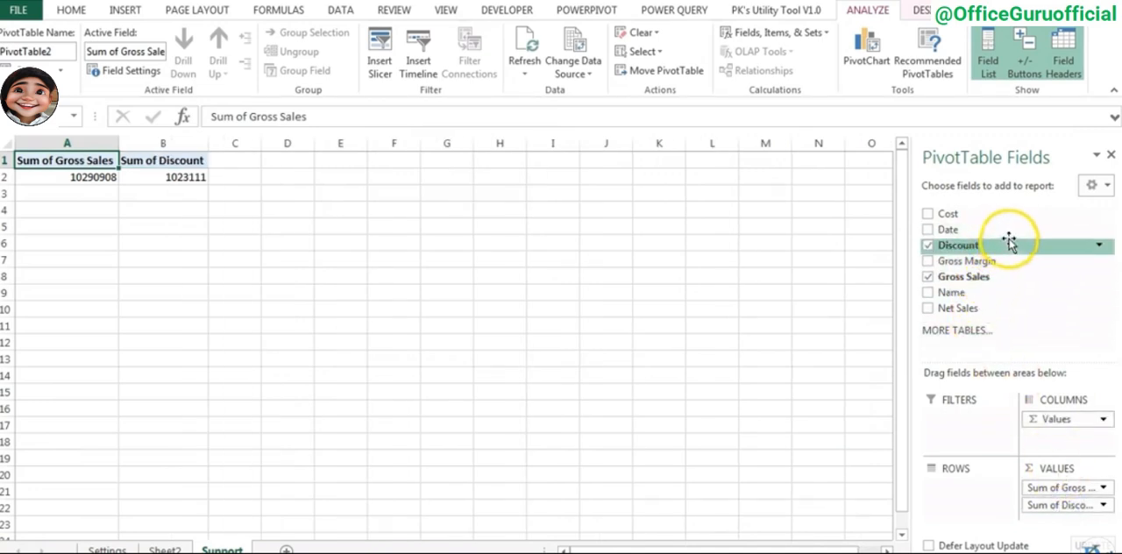
{"action": "left_click_drag", "start_coordinate": [960, 308], "coordinate": [1081, 511]}
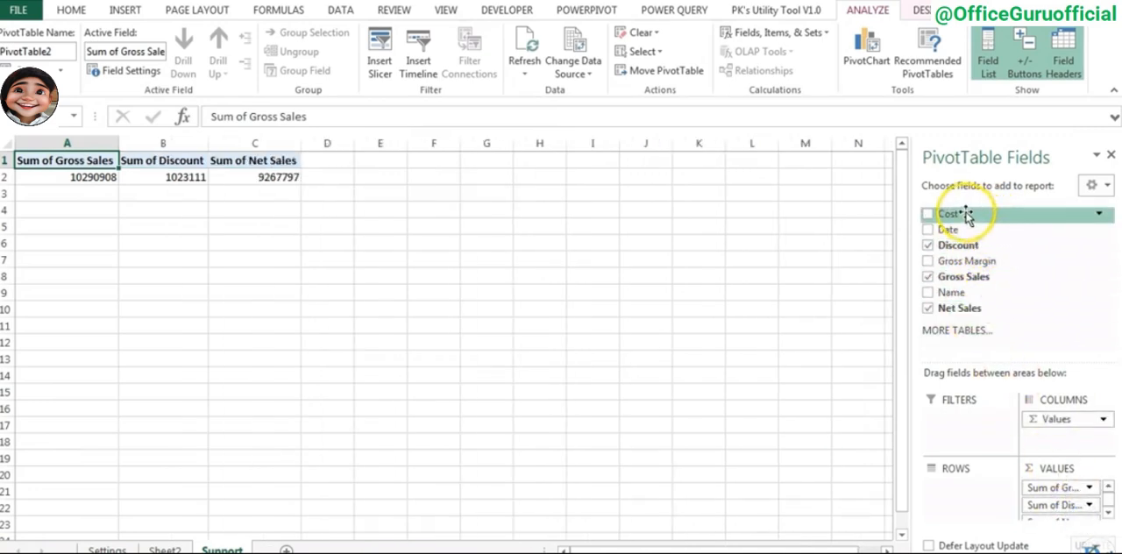
{"action": "left_click", "coordinate": [927, 215]}
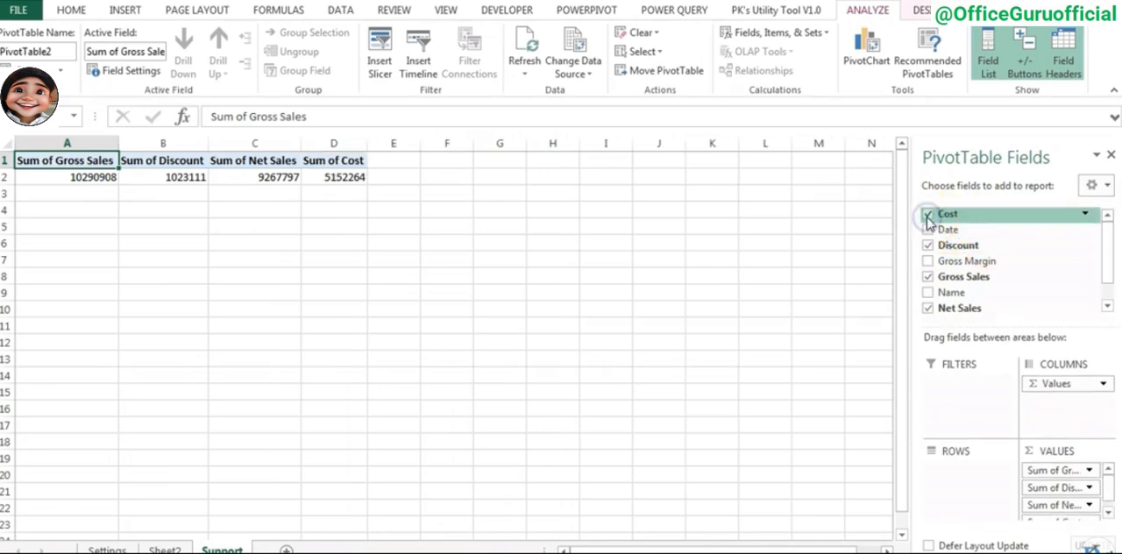
{"action": "left_click", "coordinate": [928, 262]}
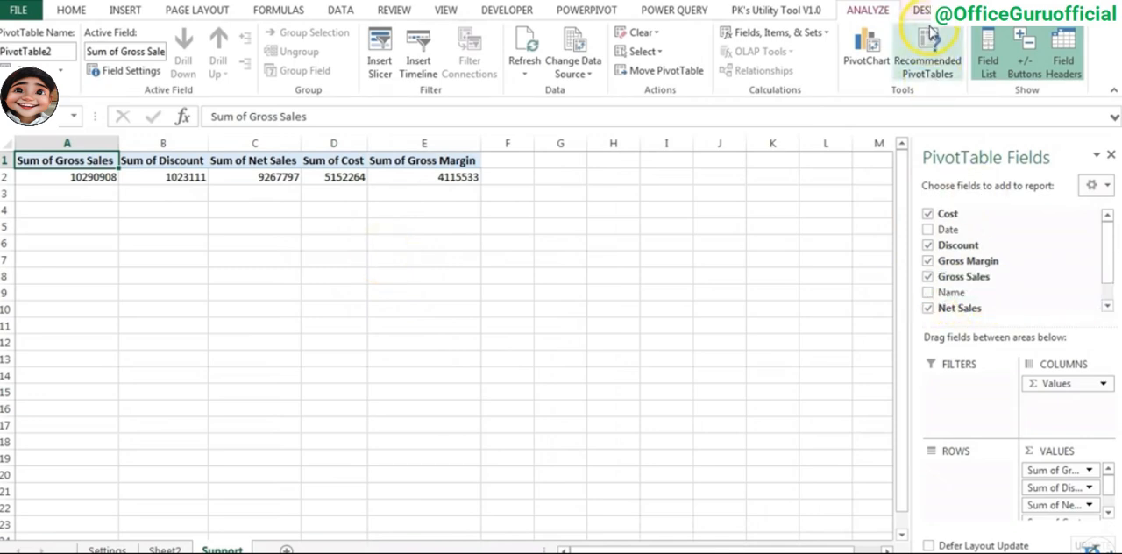
- Rename the Data query's Name column to Team in the Query Editor, load the change and refresh the PivotTable
{"action": "left_click", "coordinate": [677, 12]}
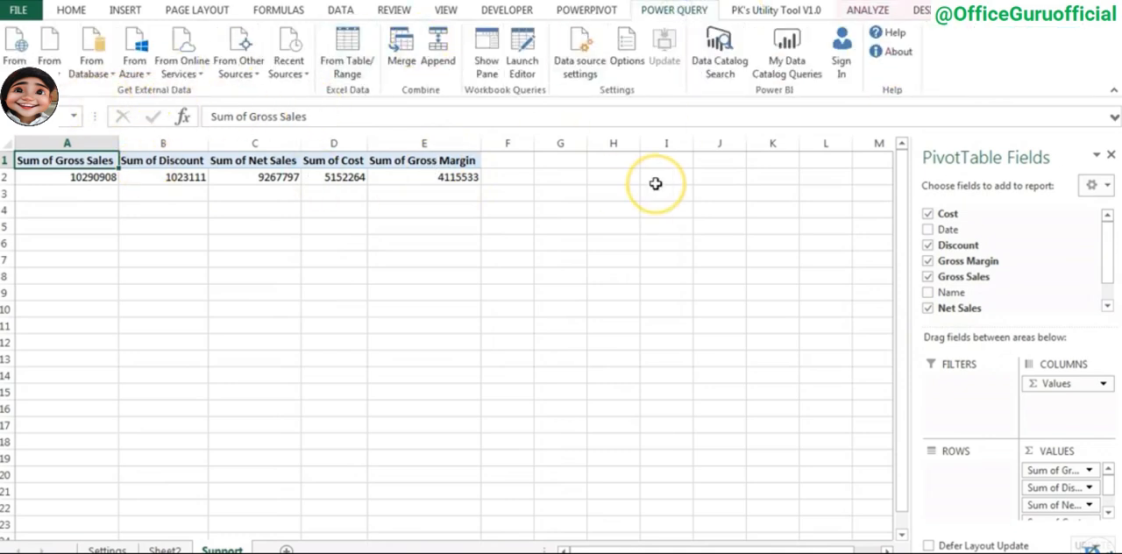
{"action": "left_click", "coordinate": [535, 51]}
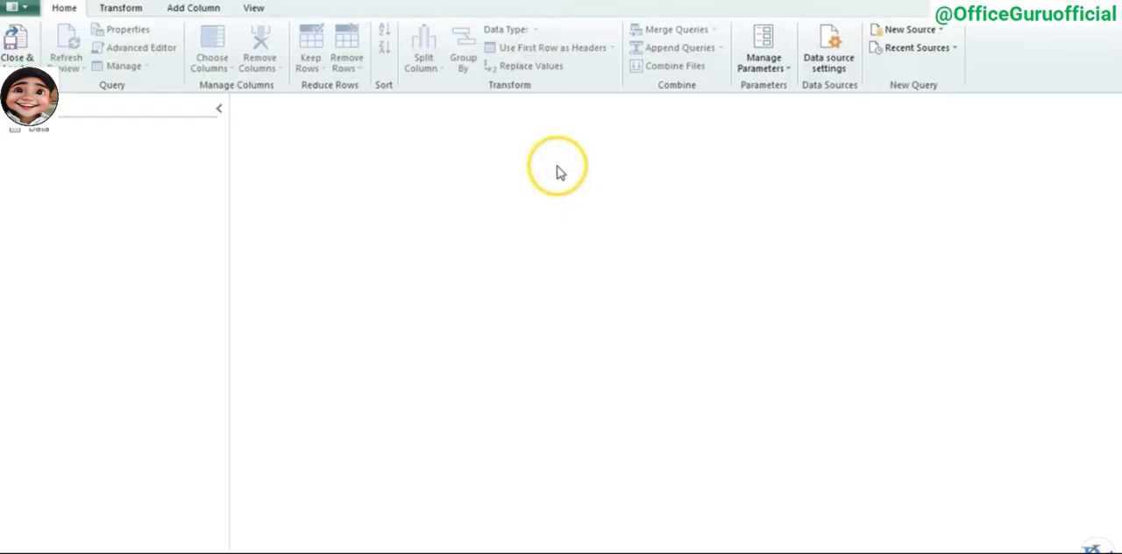
{"action": "left_click", "coordinate": [307, 138]}
{"action": "double_click", "coordinate": [304, 139]}
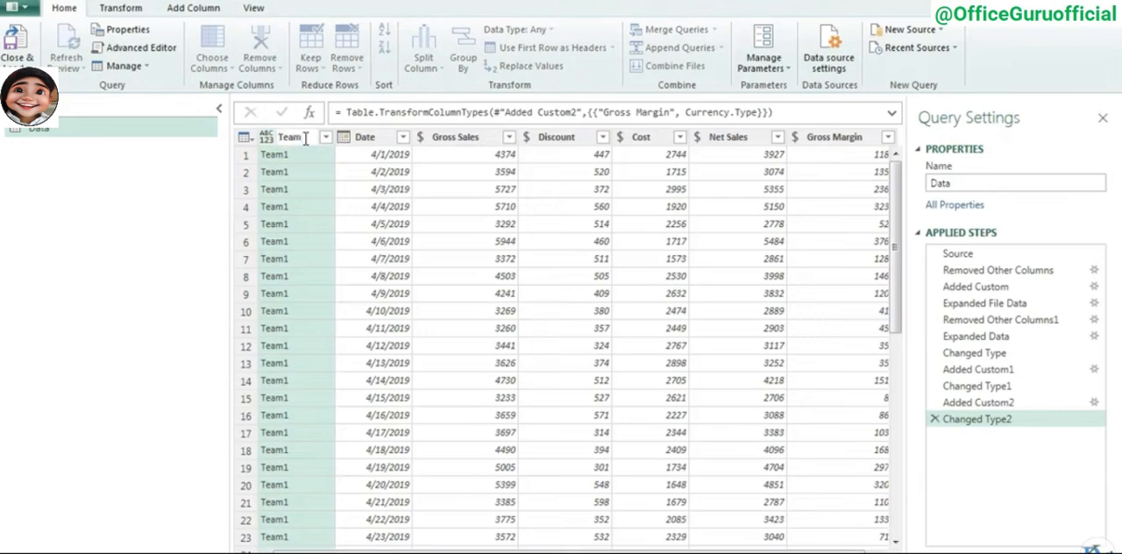
{"action": "key", "text": "Return"}
{"action": "left_click", "coordinate": [17, 58]}
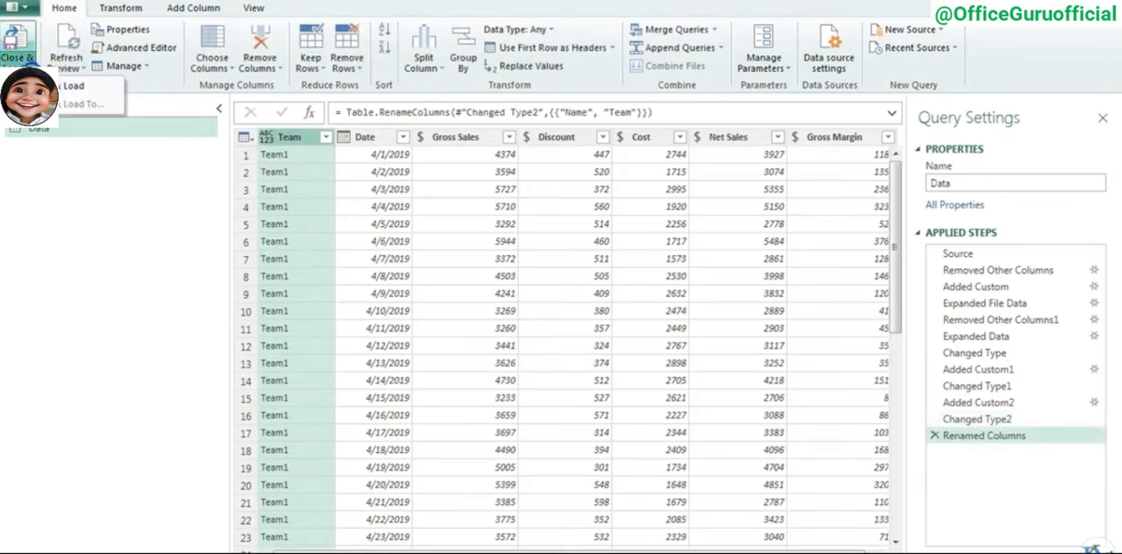
{"action": "left_click", "coordinate": [73, 85]}
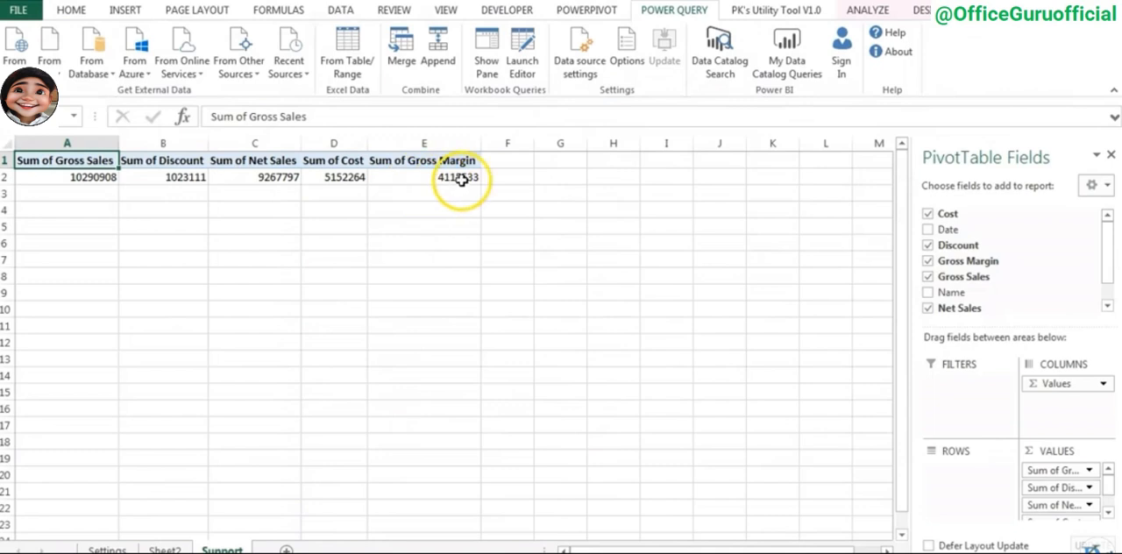
{"action": "right_click", "coordinate": [441, 174]}
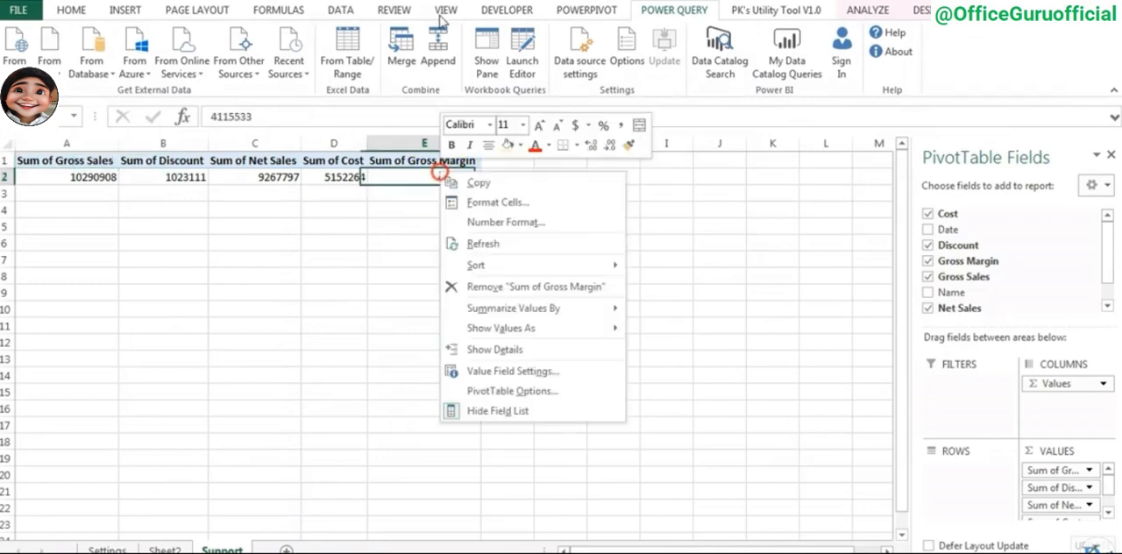
{"action": "left_click", "coordinate": [483, 243]}
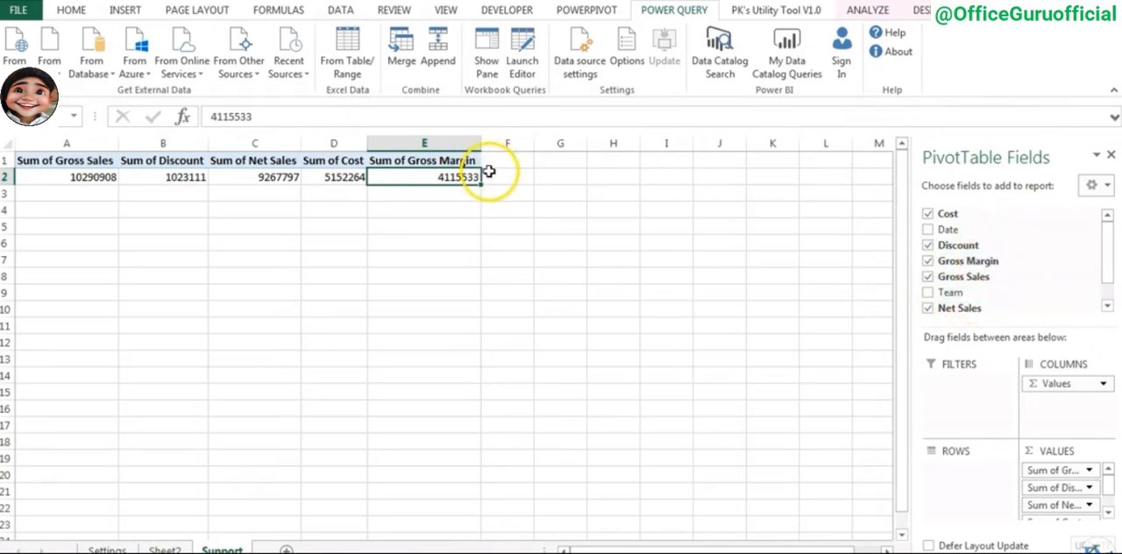
- Add a calculated field named Discount% to the PivotTable with the formula = Discount/'Gross Sales'
{"action": "left_click", "coordinate": [447, 160]}
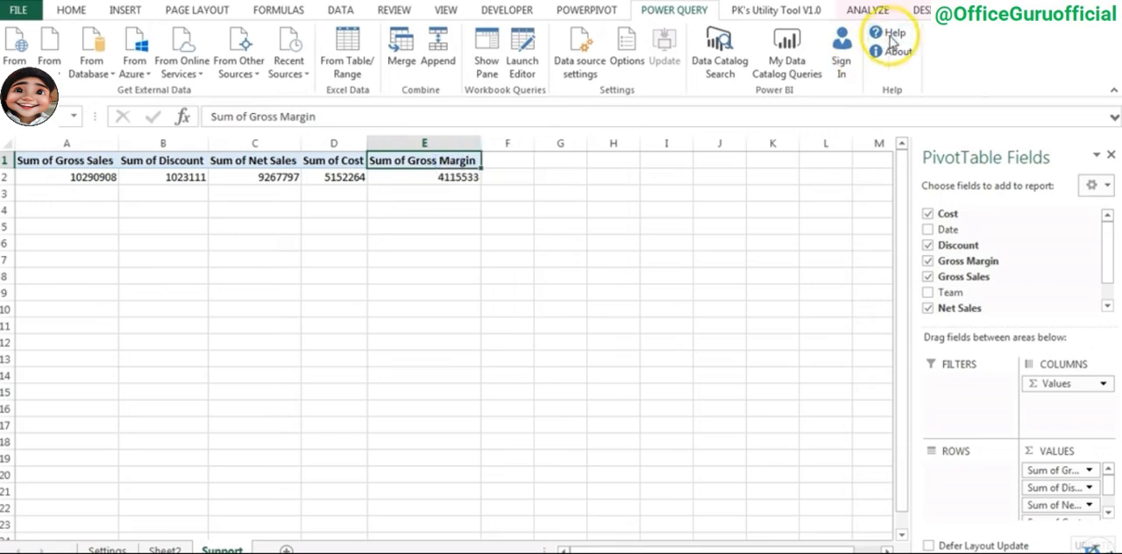
{"action": "left_click", "coordinate": [873, 11]}
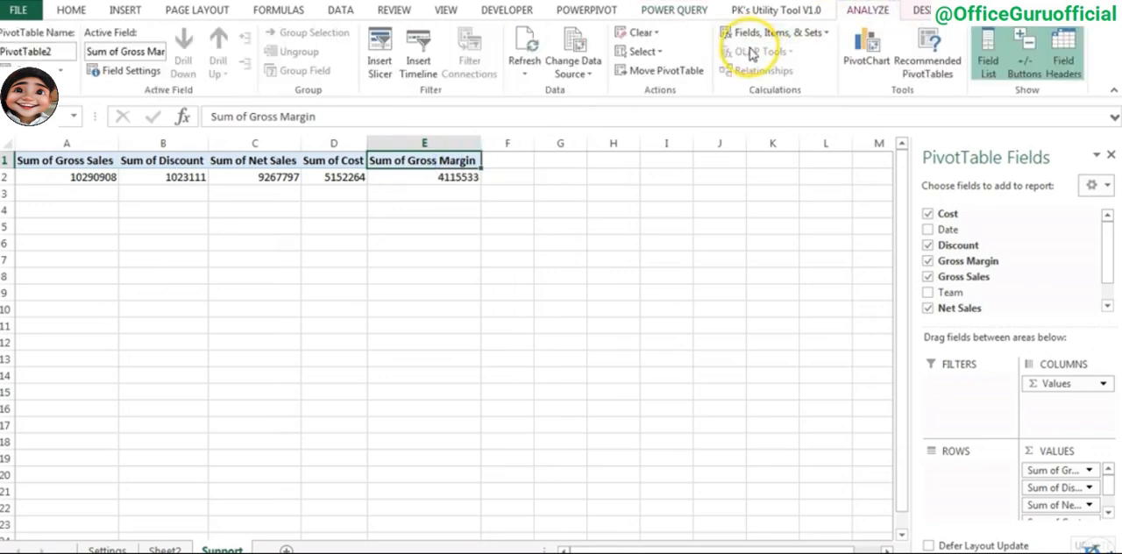
{"action": "left_click", "coordinate": [816, 32]}
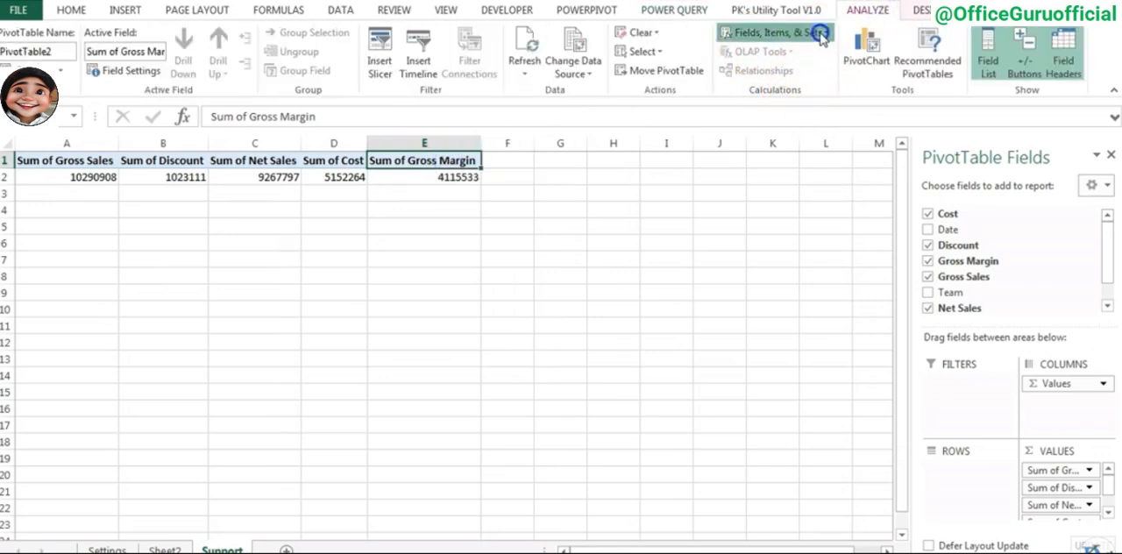
{"action": "left_click", "coordinate": [781, 54]}
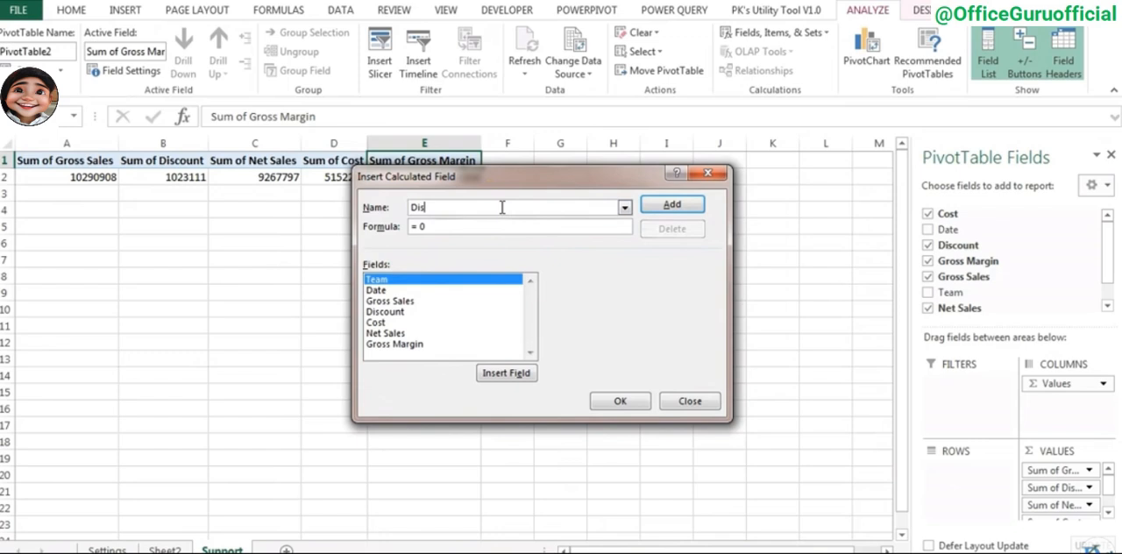
{"action": "type", "text": "count%"}
{"action": "left_click", "coordinate": [458, 226]}
{"action": "key", "text": "BackSpace"}
{"action": "left_click", "coordinate": [390, 312]}
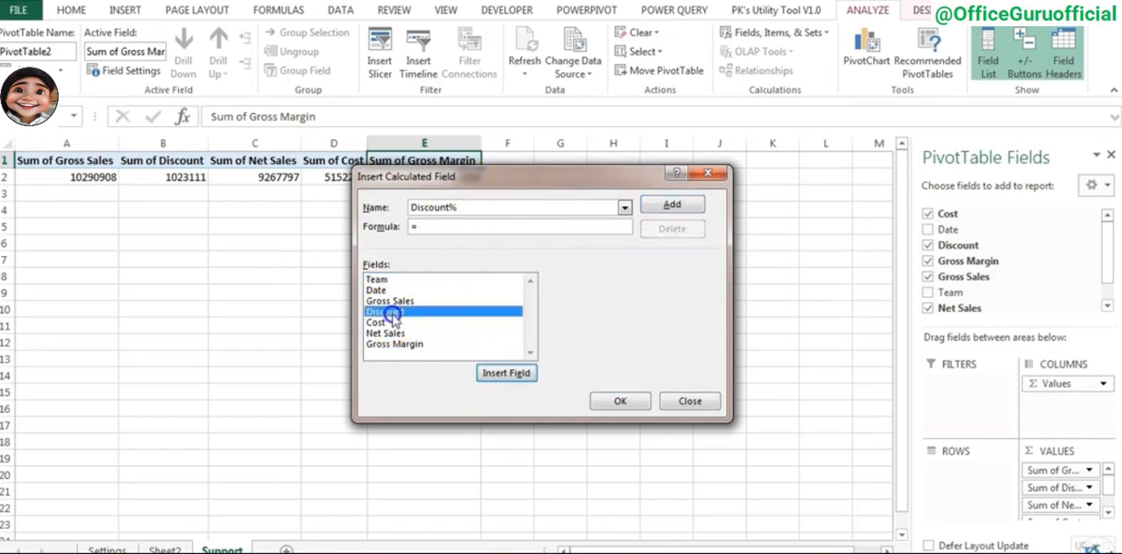
{"action": "double_click", "coordinate": [392, 314]}
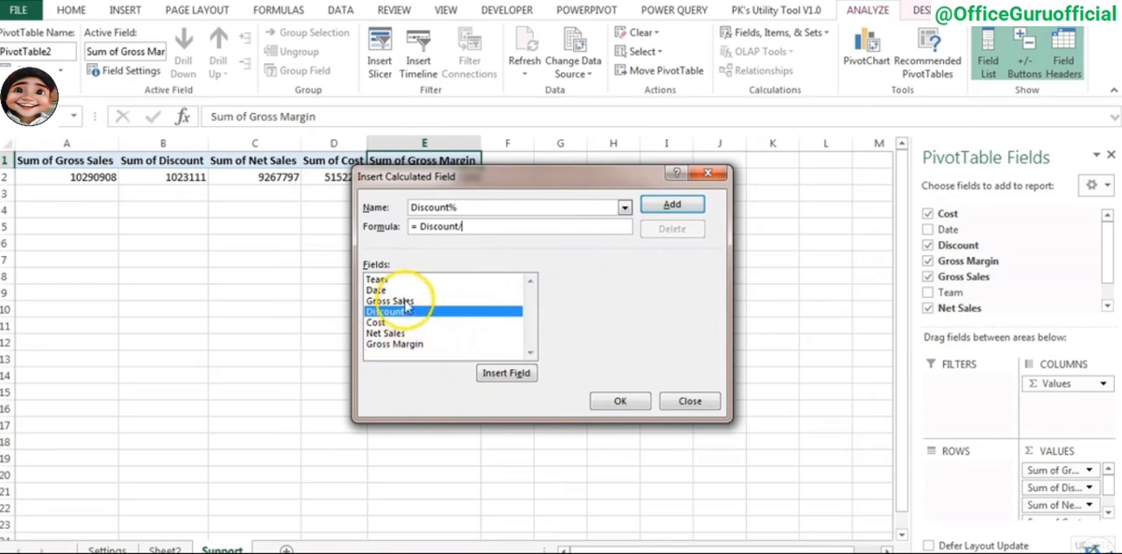
{"action": "double_click", "coordinate": [395, 301]}
{"action": "left_click", "coordinate": [670, 206]}
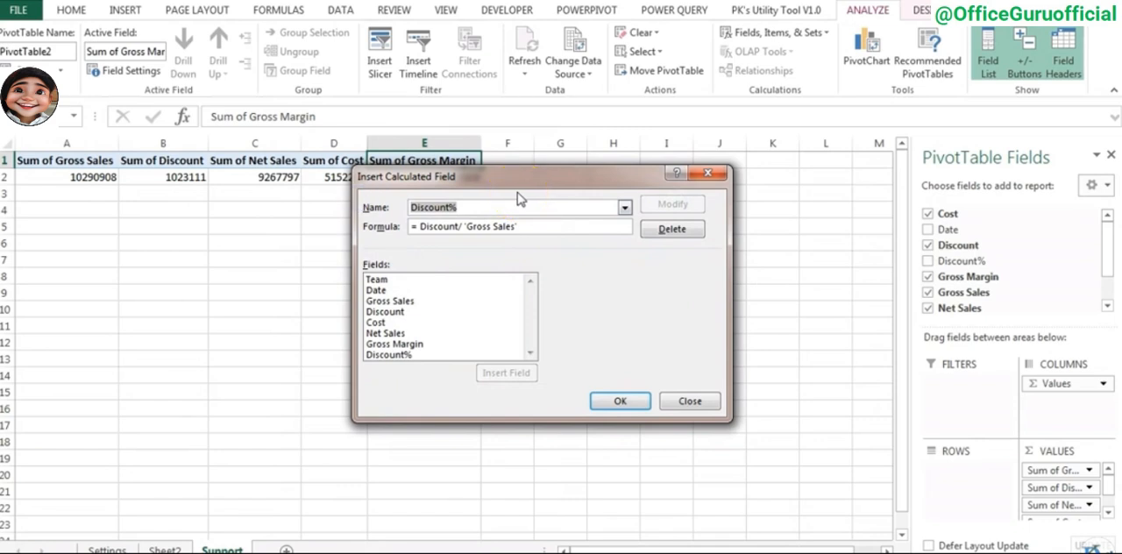
- Add a second calculated field named Gross Margin% with the formula = 'Gross Margin'/'Net Sales' and finish inserting calculated fields
{"action": "type", "text": "Gross Margin%"}
{"action": "left_click_drag", "start_coordinate": [419, 227], "coordinate": [523, 227]}
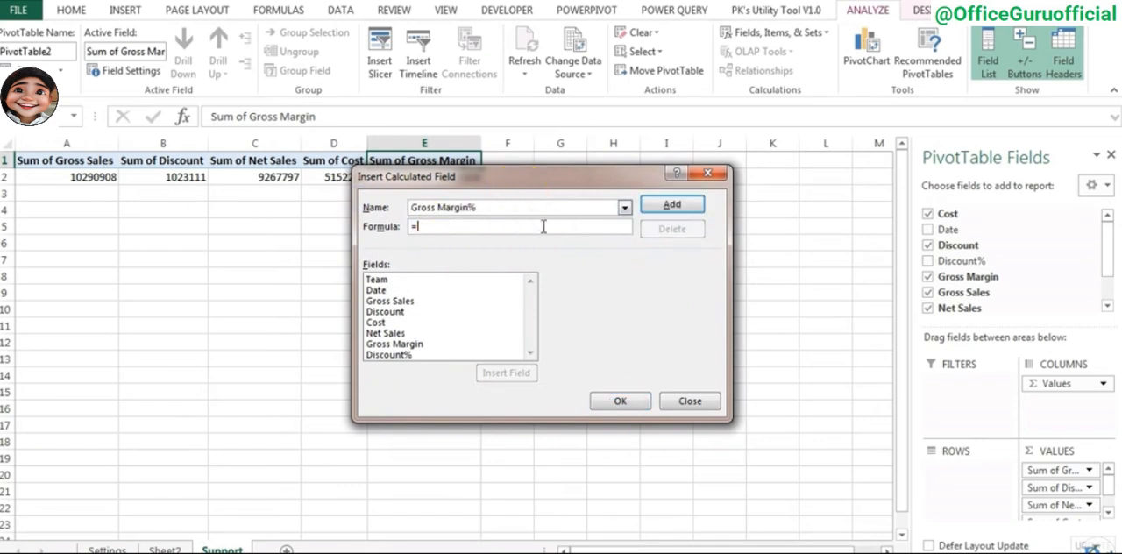
{"action": "double_click", "coordinate": [412, 345]}
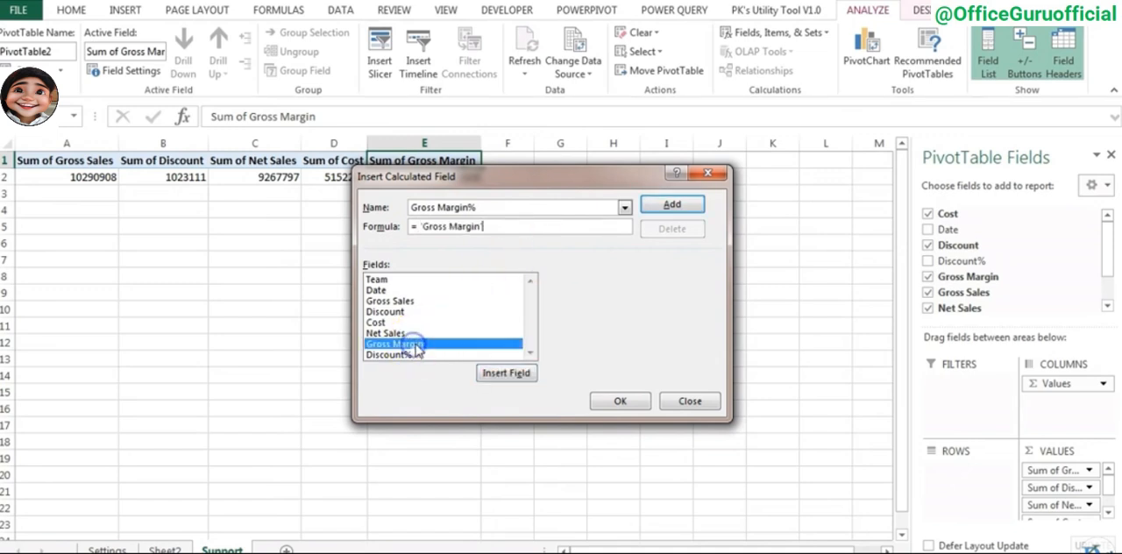
{"action": "double_click", "coordinate": [401, 334]}
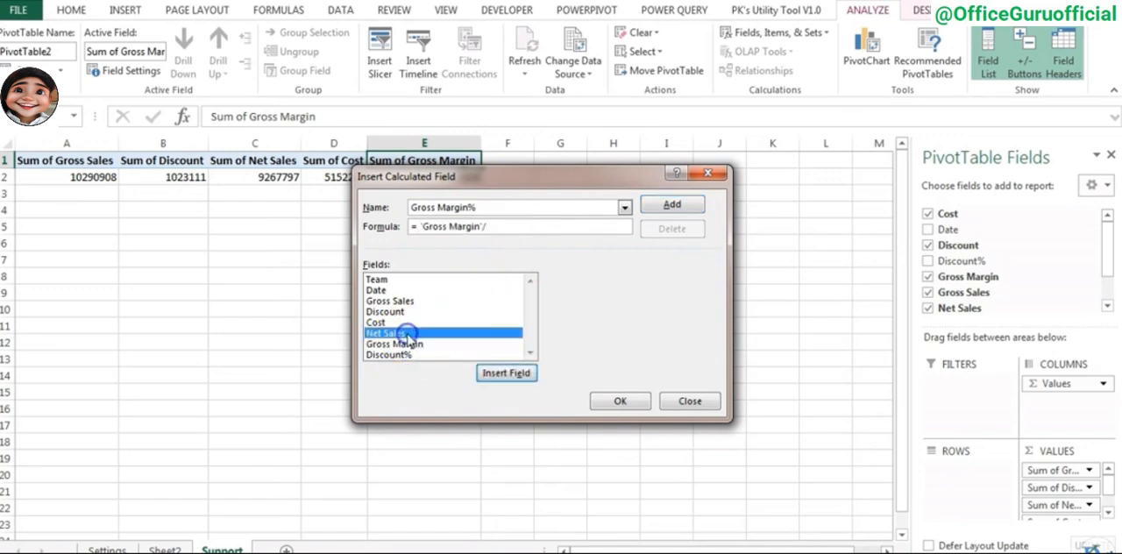
{"action": "left_click", "coordinate": [671, 210]}
{"action": "left_click", "coordinate": [620, 400]}
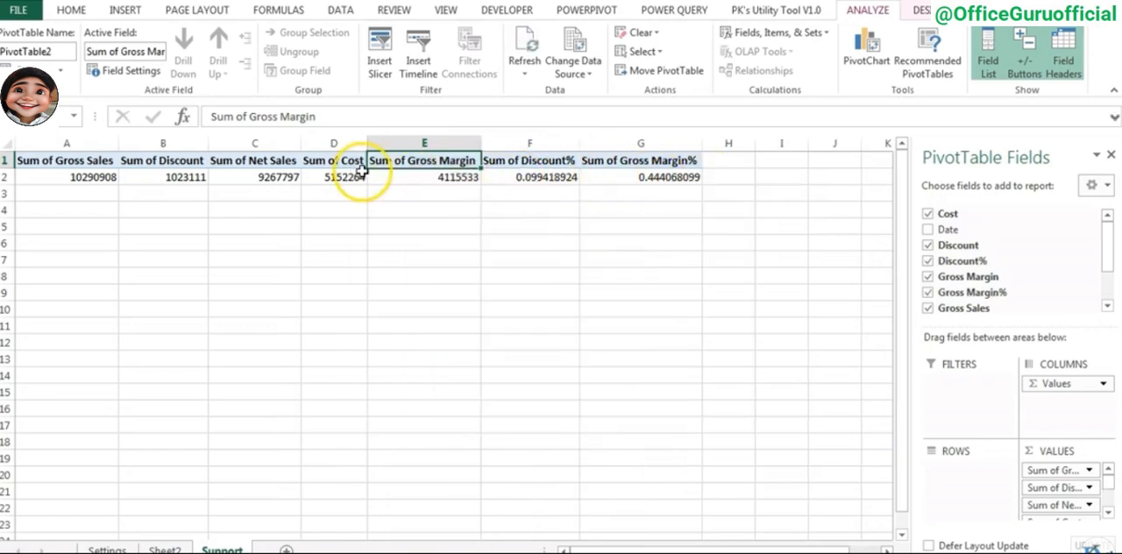
- Format the Sum of Gross Sales value field as Currency with the $ symbol and 0 decimal places
{"action": "double_click", "coordinate": [70, 159]}
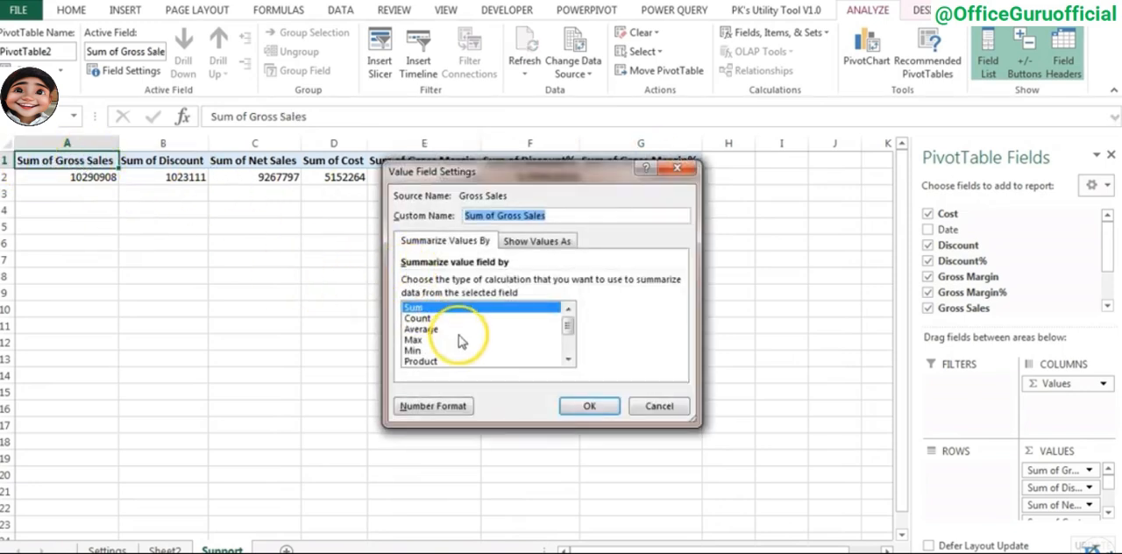
{"action": "left_click", "coordinate": [430, 406]}
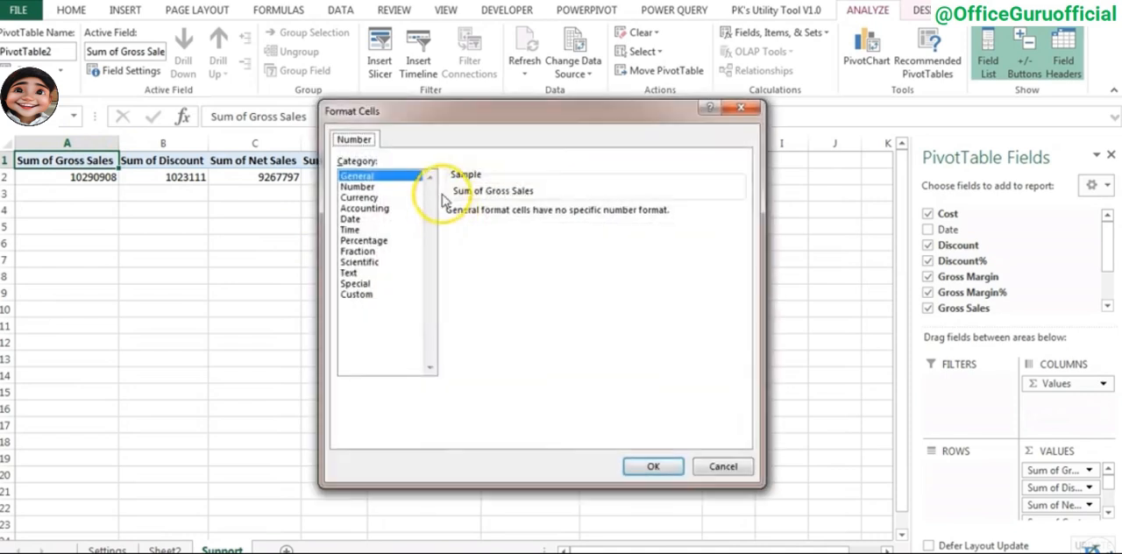
{"action": "left_click", "coordinate": [359, 186]}
{"action": "left_click", "coordinate": [360, 197]}
{"action": "left_click", "coordinate": [549, 219]}
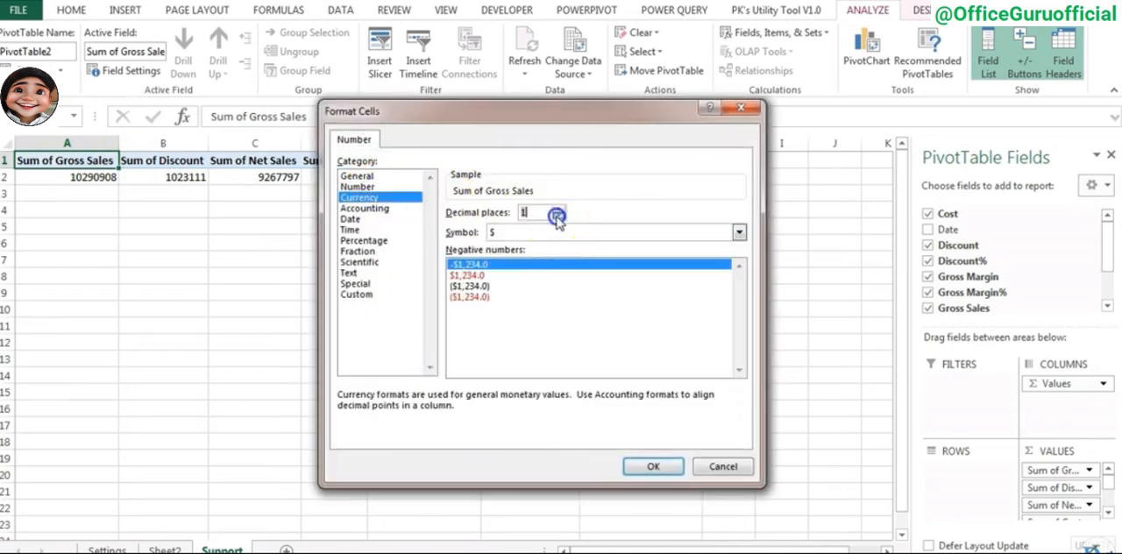
{"action": "left_click", "coordinate": [653, 466]}
{"action": "left_click", "coordinate": [585, 406]}
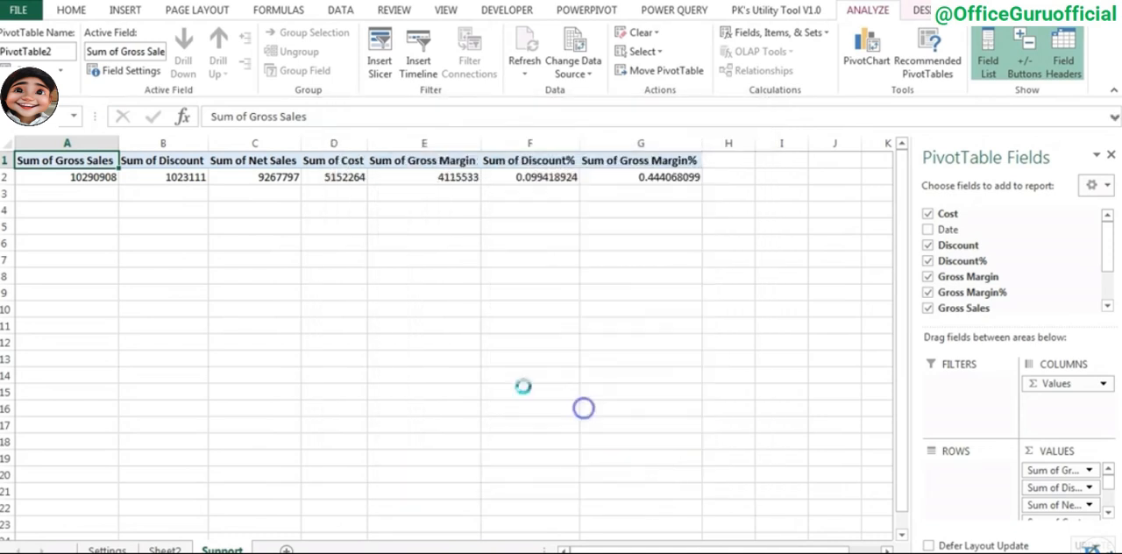
- Format the Sum of Discount value field as $ Currency with 0 decimal places
{"action": "left_click_drag", "start_coordinate": [473, 161], "coordinate": [158, 162]}
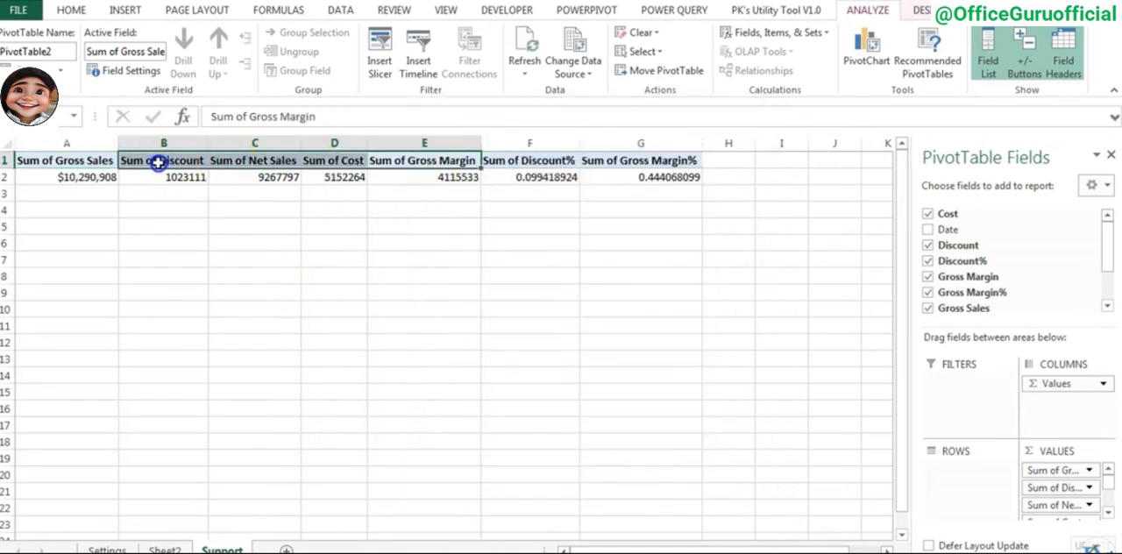
{"action": "double_click", "coordinate": [160, 162]}
{"action": "left_click", "coordinate": [434, 406]}
{"action": "left_click", "coordinate": [366, 198]}
{"action": "double_click", "coordinate": [560, 216]}
{"action": "left_click", "coordinate": [654, 467]}
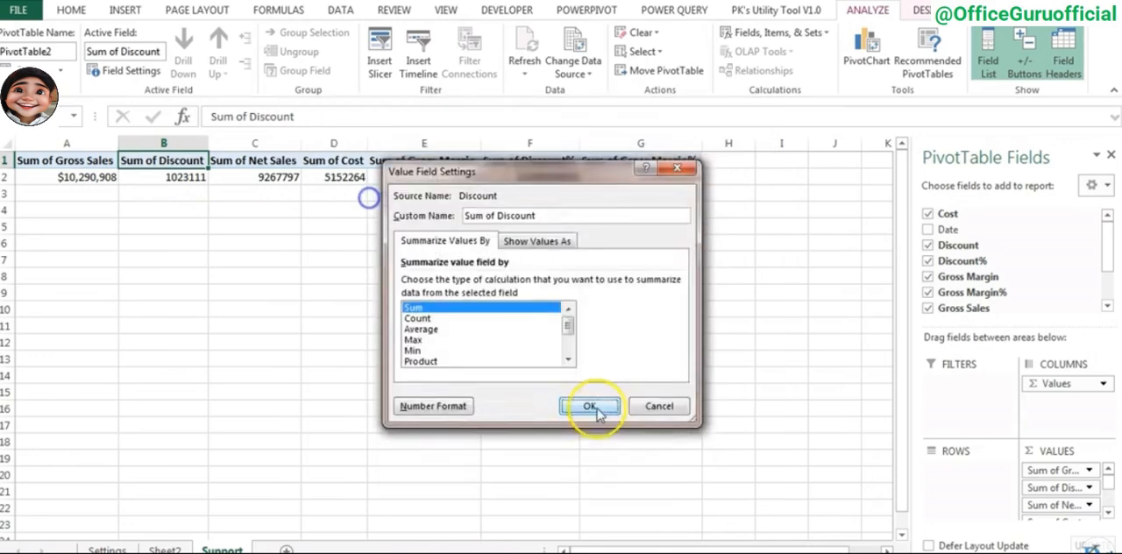
{"action": "left_click", "coordinate": [592, 406]}
- Apply the $ Currency format without decimals to the Sum of Net Sales, Sum of Cost and Sum of Gross Margin value fields
{"action": "double_click", "coordinate": [254, 162]}
{"action": "left_click", "coordinate": [434, 406]}
{"action": "left_click", "coordinate": [653, 466]}
{"action": "left_click", "coordinate": [592, 406]}
{"action": "double_click", "coordinate": [429, 163]}
{"action": "left_click", "coordinate": [434, 406]}
{"action": "left_click", "coordinate": [367, 197]}
{"action": "double_click", "coordinate": [559, 216]}
{"action": "left_click", "coordinate": [653, 467]}
- Format the Sum of Discount% value field with the Percentage number category
{"action": "left_click", "coordinate": [545, 164]}
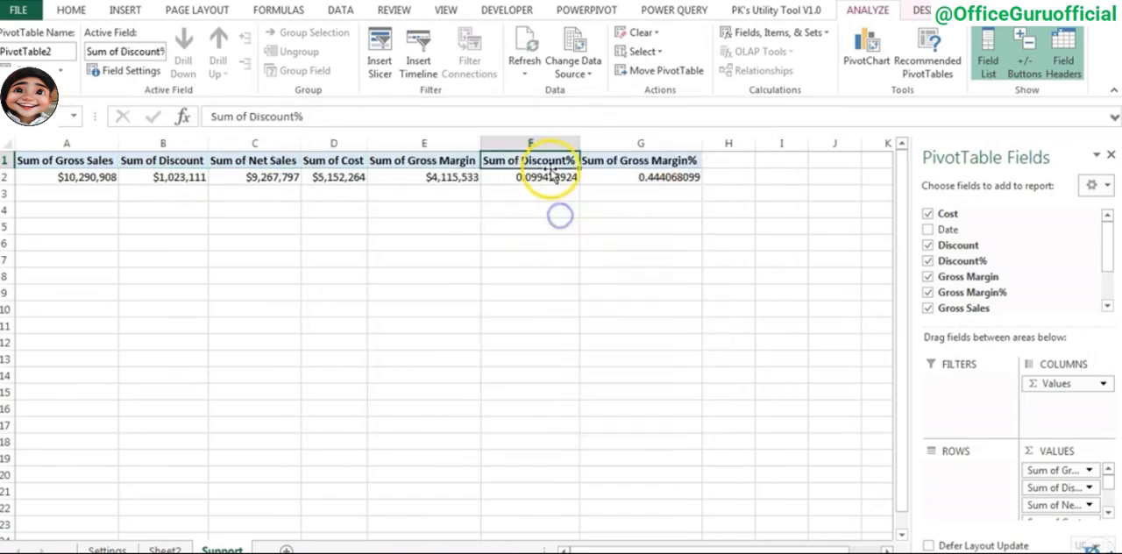
{"action": "left_click_drag", "start_coordinate": [526, 161], "coordinate": [657, 161]}
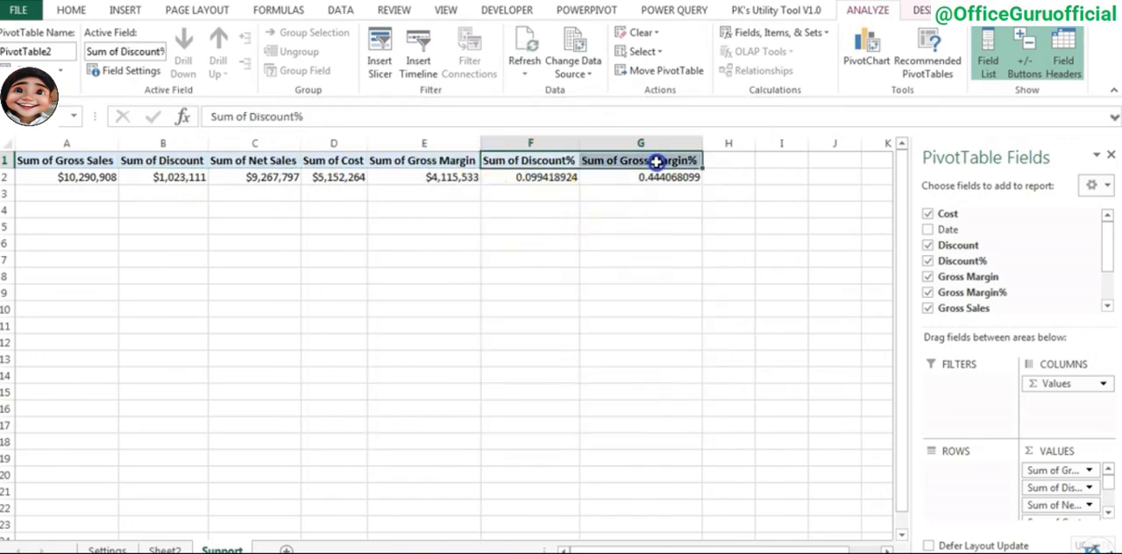
{"action": "left_click", "coordinate": [535, 162]}
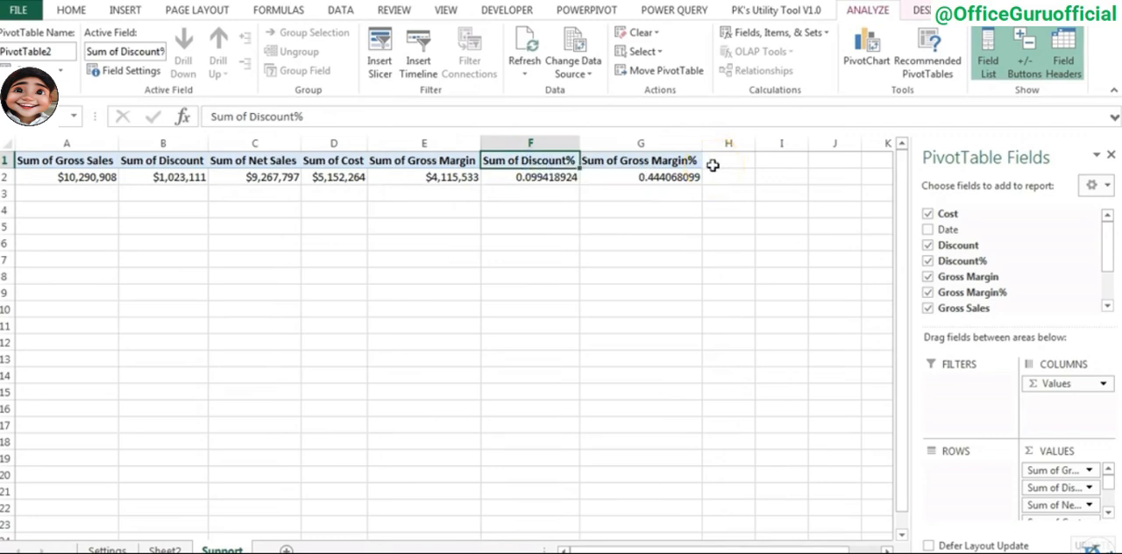
{"action": "double_click", "coordinate": [530, 162]}
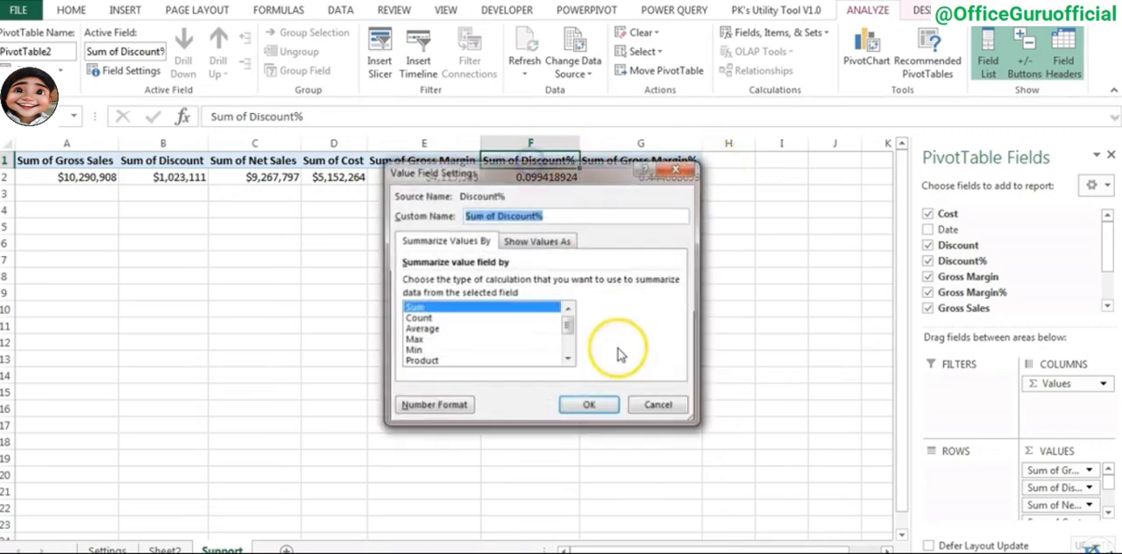
{"action": "left_click", "coordinate": [432, 406]}
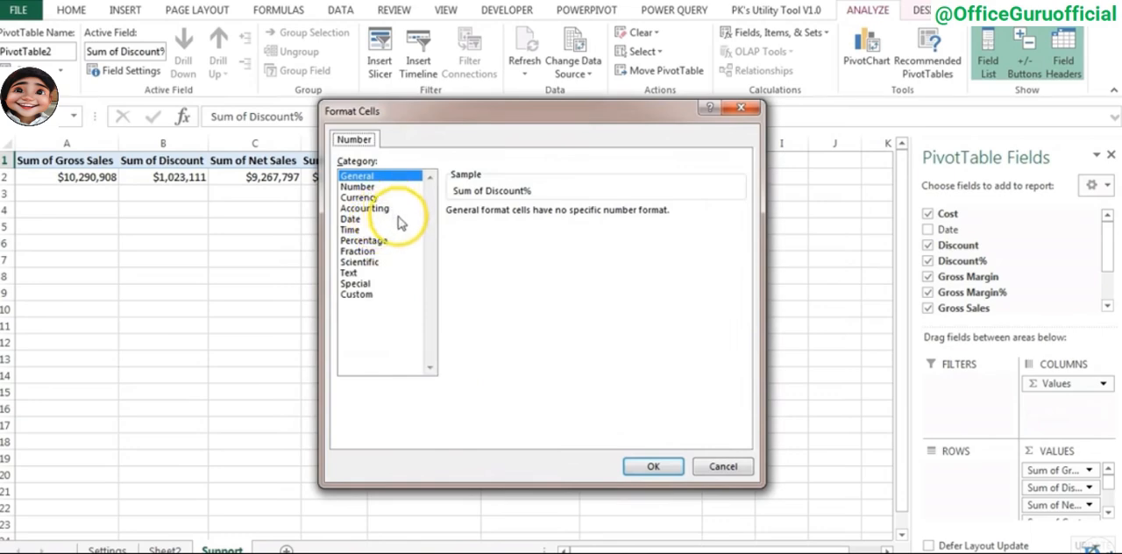
{"action": "left_click", "coordinate": [372, 240]}
{"action": "left_click", "coordinate": [651, 465]}
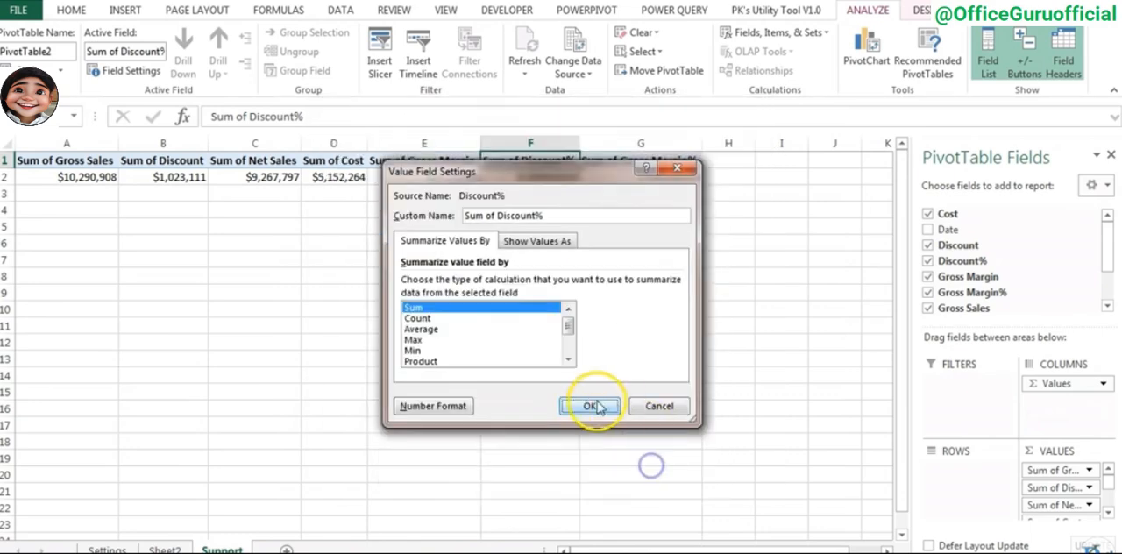
{"action": "left_click", "coordinate": [598, 406]}
- Apply the Percentage number format to the Sum of Gross Margin% value field
{"action": "double_click", "coordinate": [640, 161]}
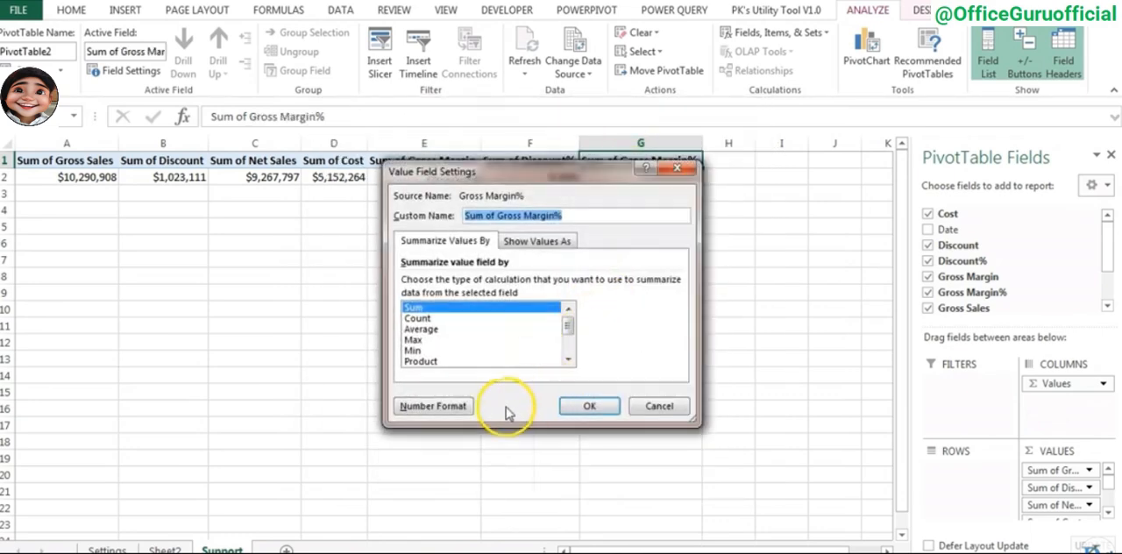
{"action": "left_click", "coordinate": [434, 406]}
{"action": "left_click", "coordinate": [370, 240]}
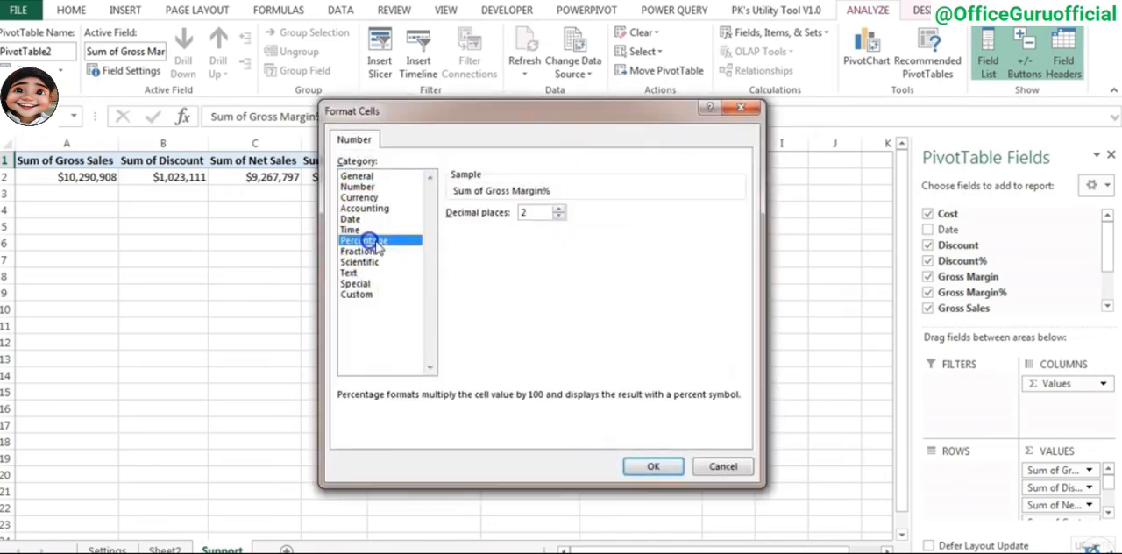
{"action": "left_click", "coordinate": [654, 466]}
{"action": "left_click", "coordinate": [589, 407]}
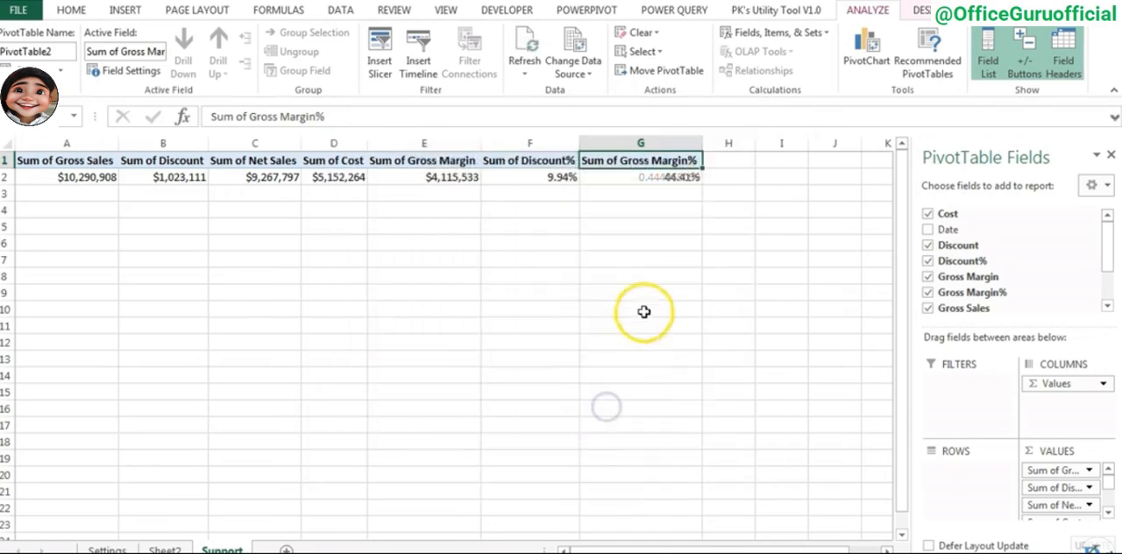
{"action": "left_click", "coordinate": [643, 310]}
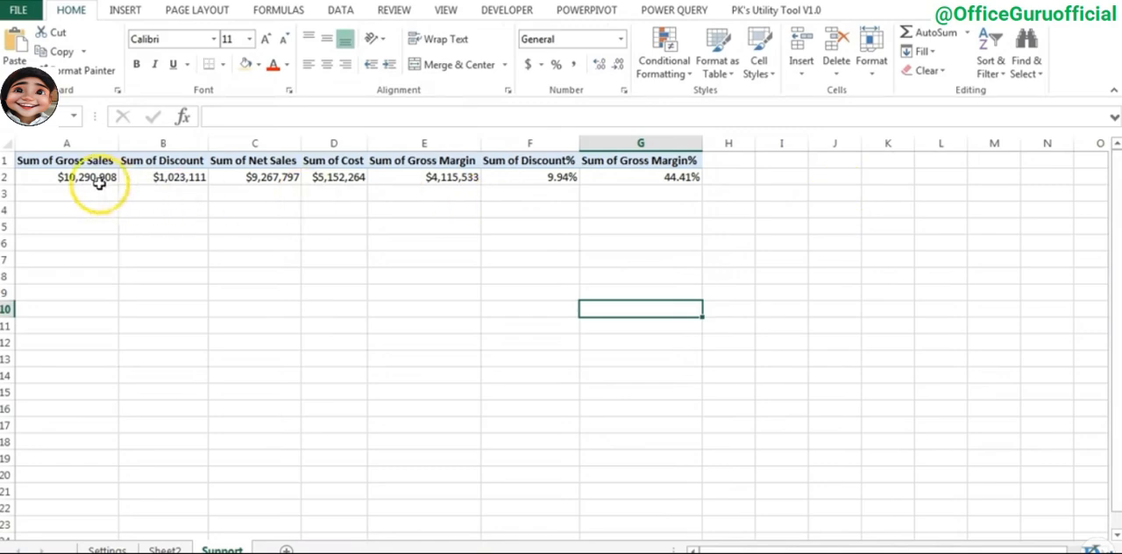
- Insert a blank column A to the left of the PivotTable
{"action": "right_click", "coordinate": [67, 143]}
{"action": "left_click", "coordinate": [107, 260]}
{"action": "left_click", "coordinate": [140, 164]}
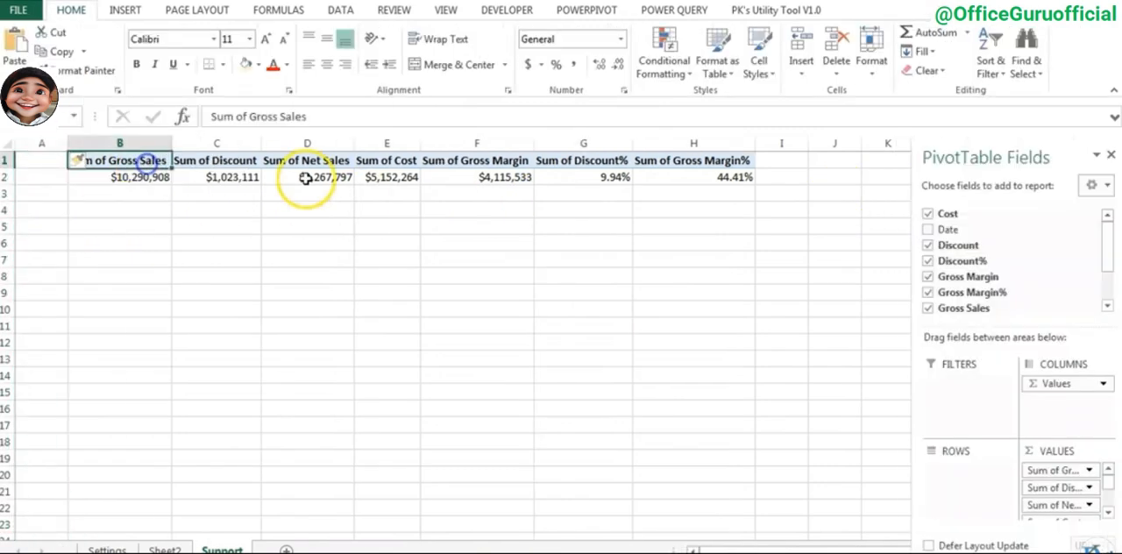
- Turn off autofitting column widths on update and set the PivotTable's retained items per field to None, and refresh it
{"action": "left_click", "coordinate": [304, 164]}
{"action": "right_click", "coordinate": [303, 164]}
{"action": "left_click", "coordinate": [379, 380]}
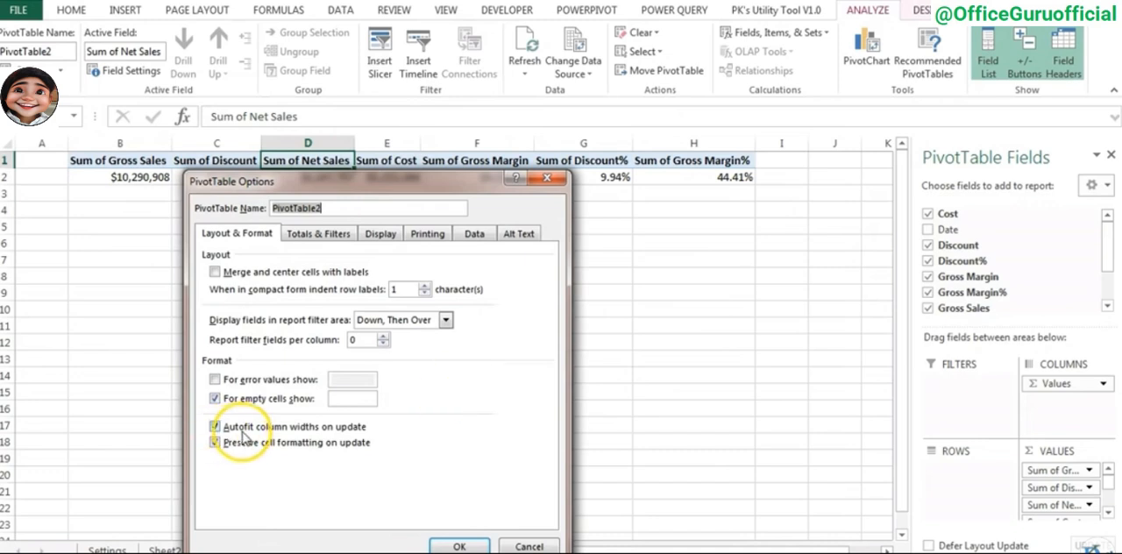
{"action": "left_click", "coordinate": [342, 428]}
{"action": "left_click", "coordinate": [474, 233]}
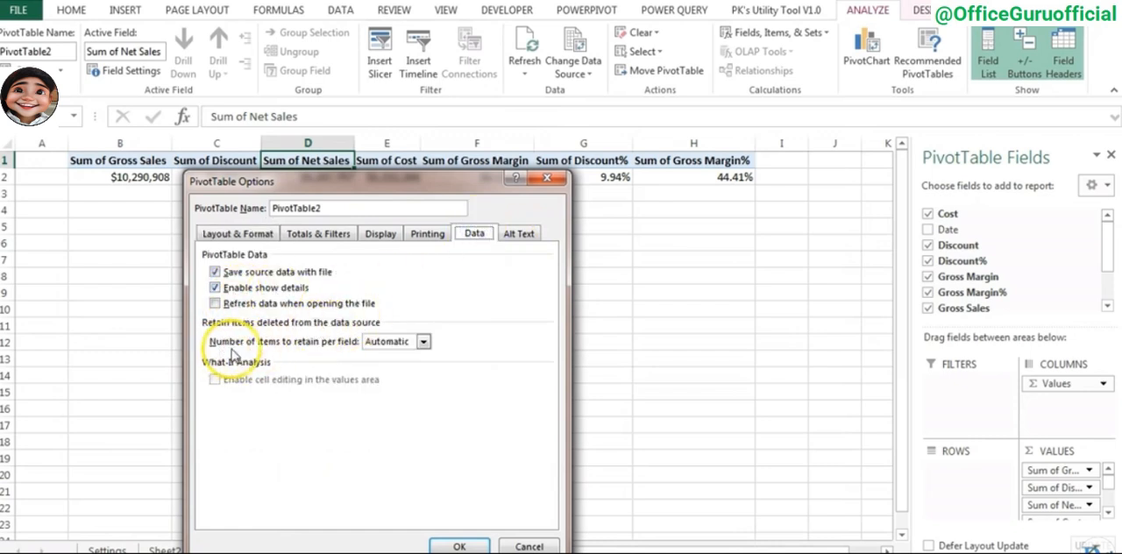
{"action": "left_click", "coordinate": [424, 342]}
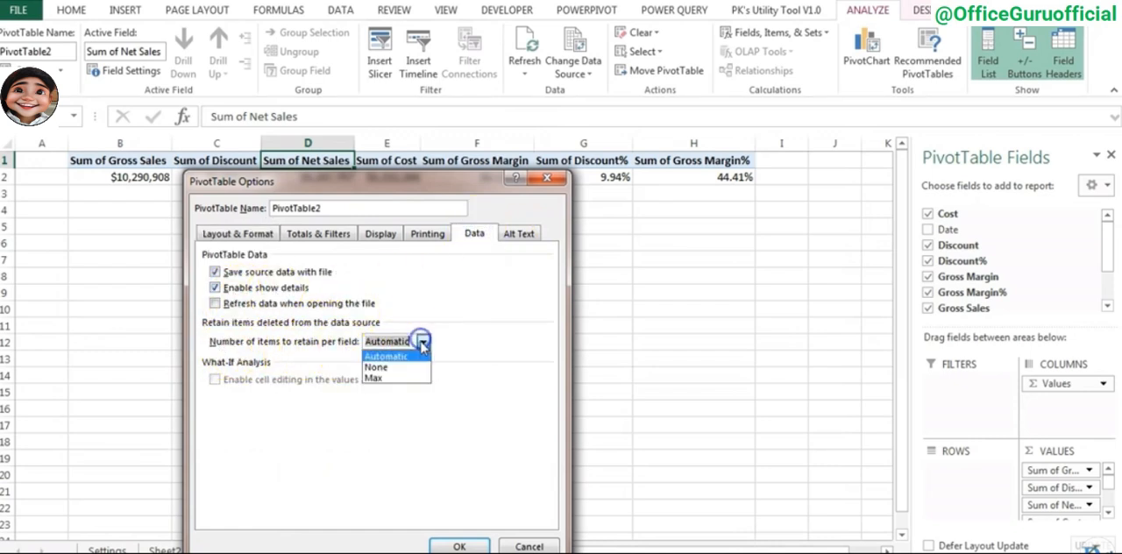
{"action": "left_click", "coordinate": [405, 368]}
{"action": "left_click", "coordinate": [456, 544]}
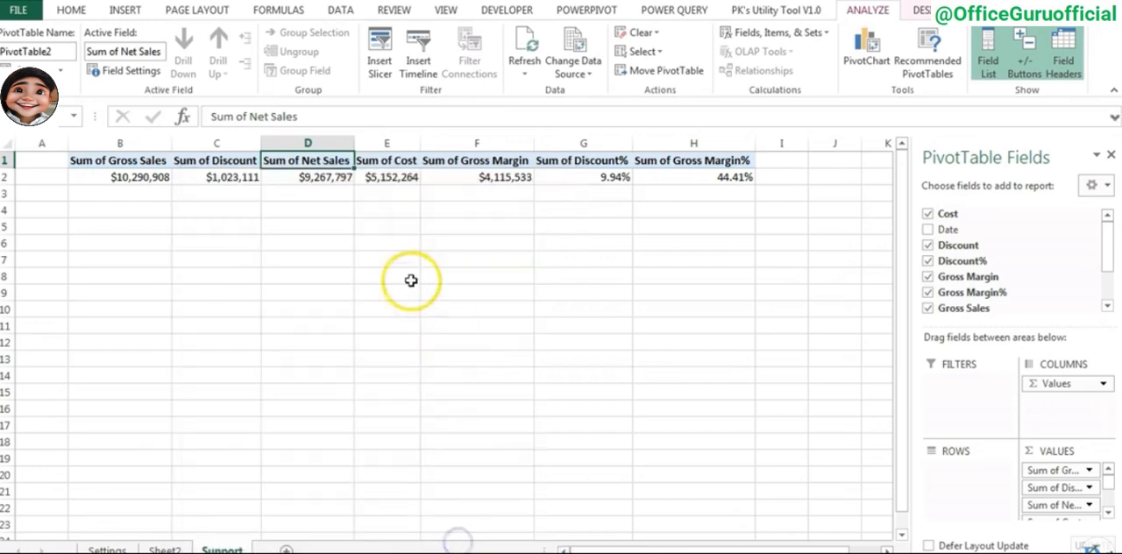
{"action": "right_click", "coordinate": [376, 177]}
{"action": "left_click", "coordinate": [430, 251]}
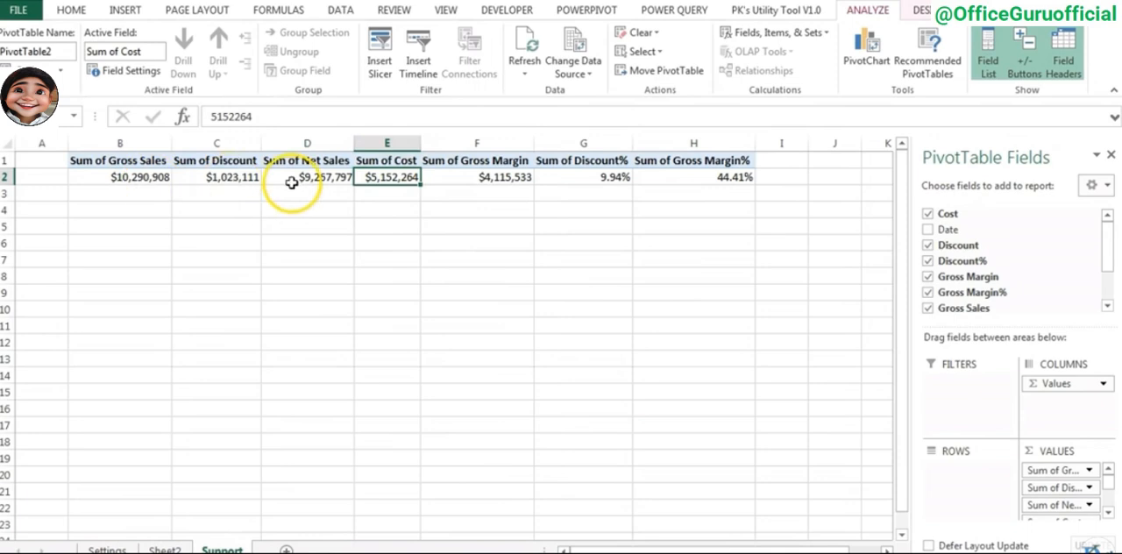
- Remove the text "Sum of" from all PivotTable headers in B1:H1 by replacing it with nothing
{"action": "left_click", "coordinate": [91, 162]}
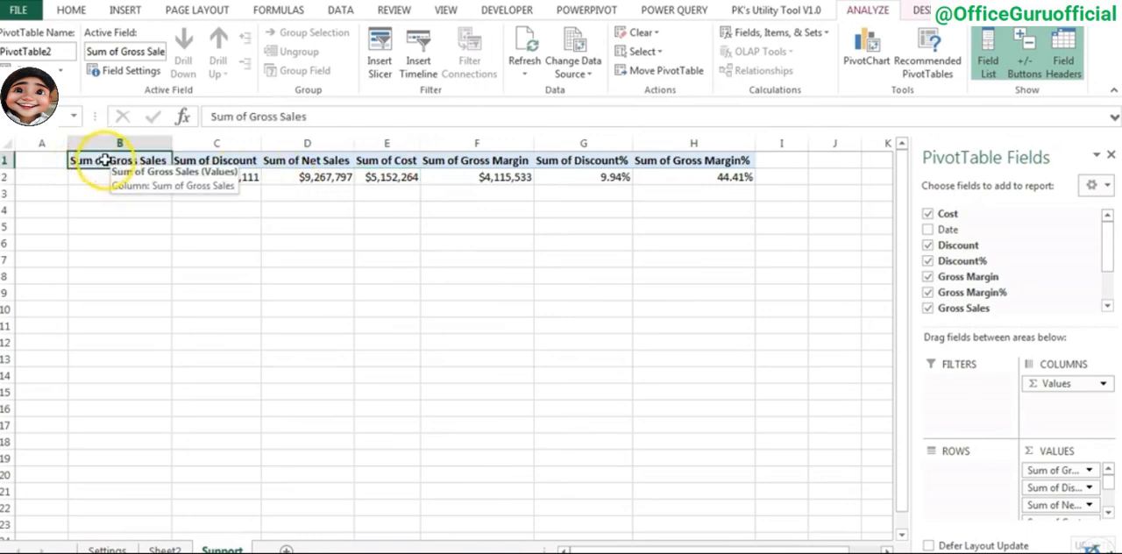
{"action": "left_click_drag", "start_coordinate": [104, 161], "coordinate": [726, 161]}
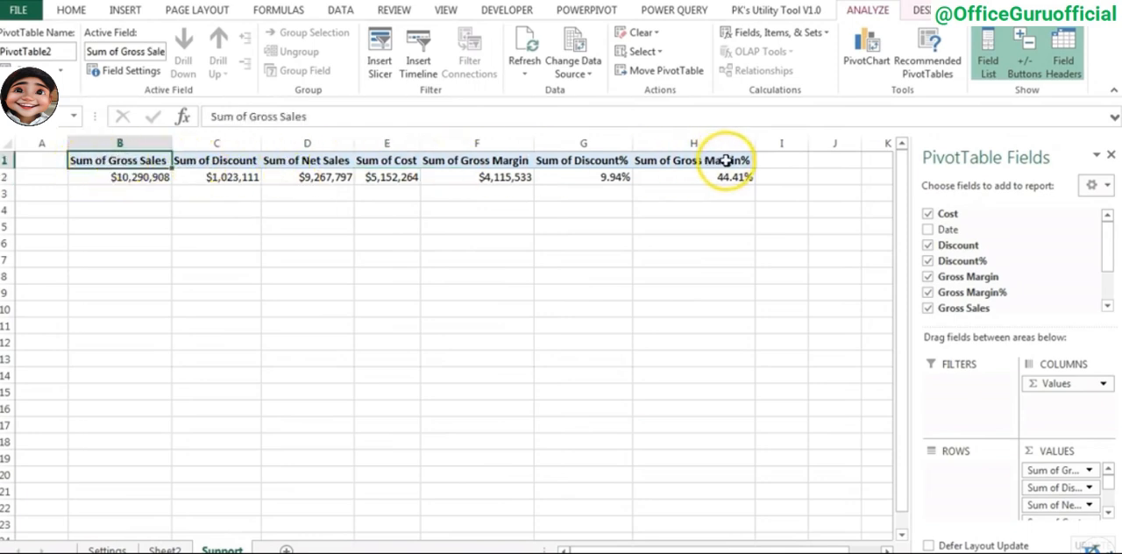
{"action": "double_click", "coordinate": [248, 113]}
{"action": "left_click_drag", "start_coordinate": [246, 113], "coordinate": [190, 115]}
{"action": "key", "text": "ctrl+c"}
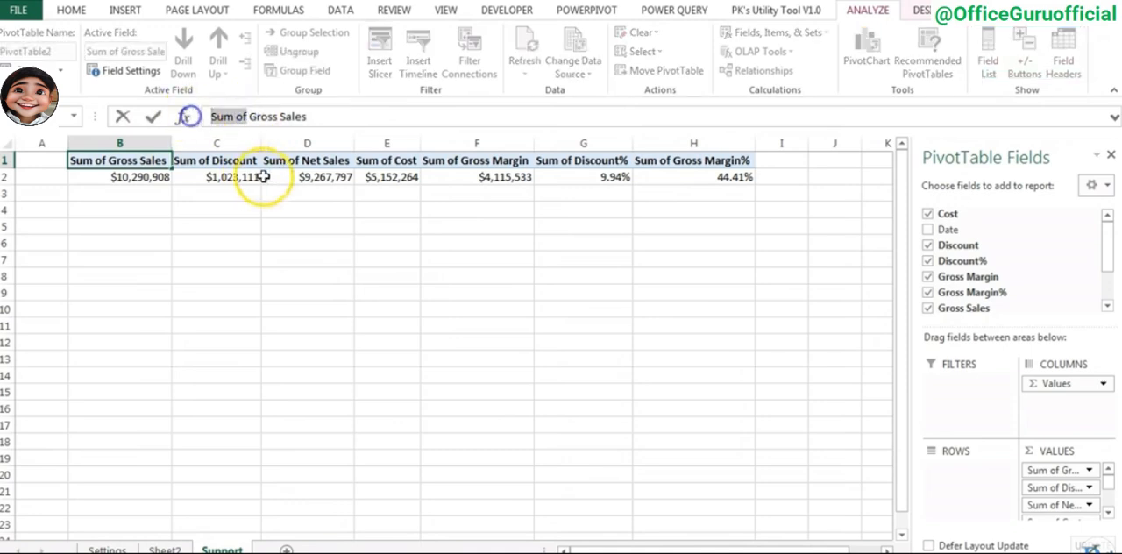
{"action": "key", "text": "Escape"}
{"action": "left_click_drag", "start_coordinate": [125, 160], "coordinate": [680, 159]}
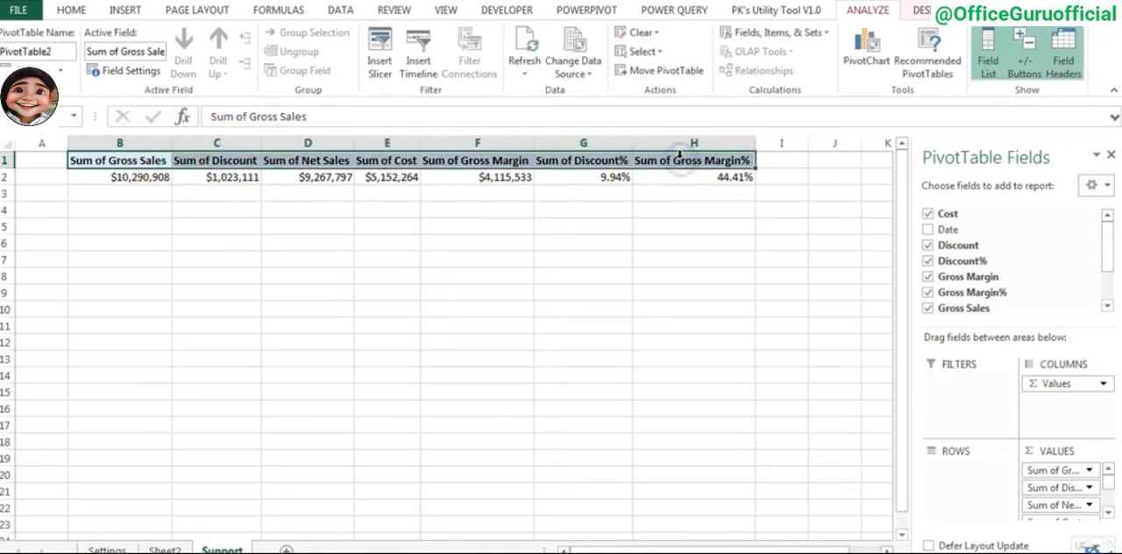
{"action": "key", "text": "ctrl+h"}
{"action": "key", "text": "ctrl+v"}
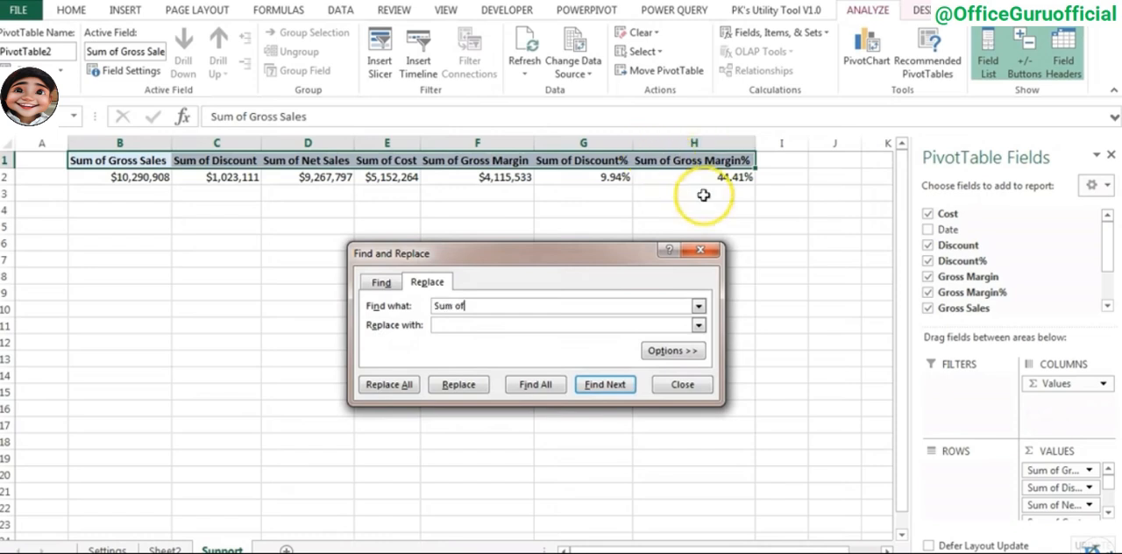
{"action": "left_click", "coordinate": [502, 326]}
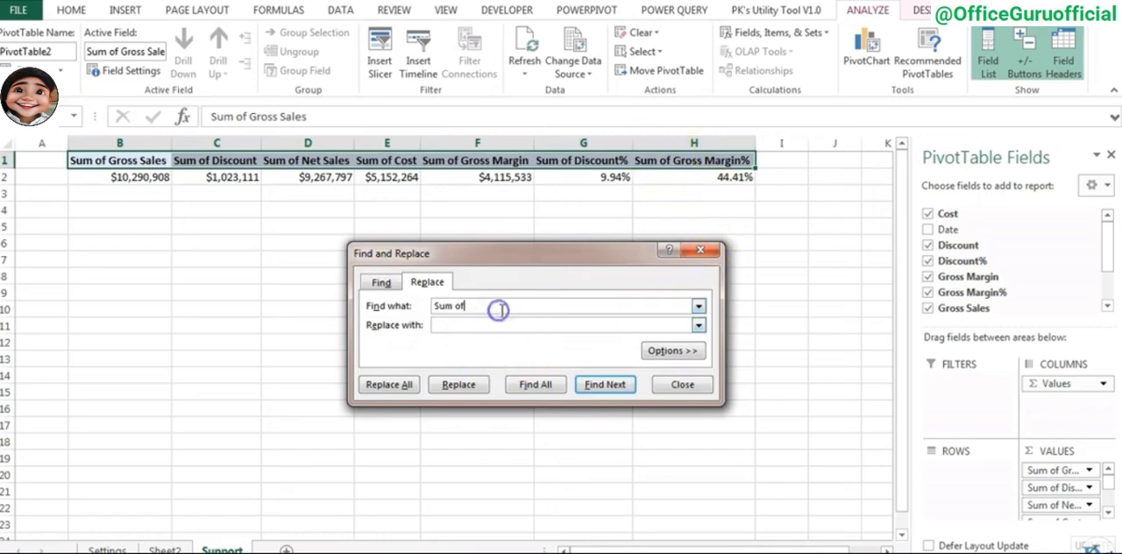
{"action": "left_click", "coordinate": [388, 384]}
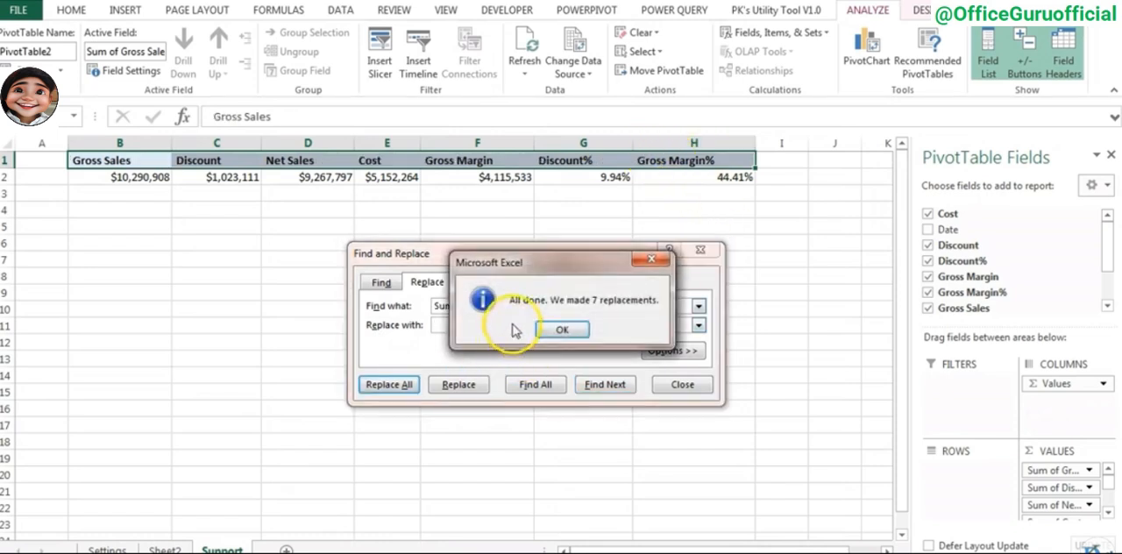
{"action": "left_click", "coordinate": [561, 328]}
{"action": "left_click", "coordinate": [683, 385]}
- Center the PivotTable's headers and values in B1:H2 horizontally and vertically
{"action": "left_click", "coordinate": [430, 226]}
{"action": "left_click_drag", "start_coordinate": [147, 160], "coordinate": [697, 177]}
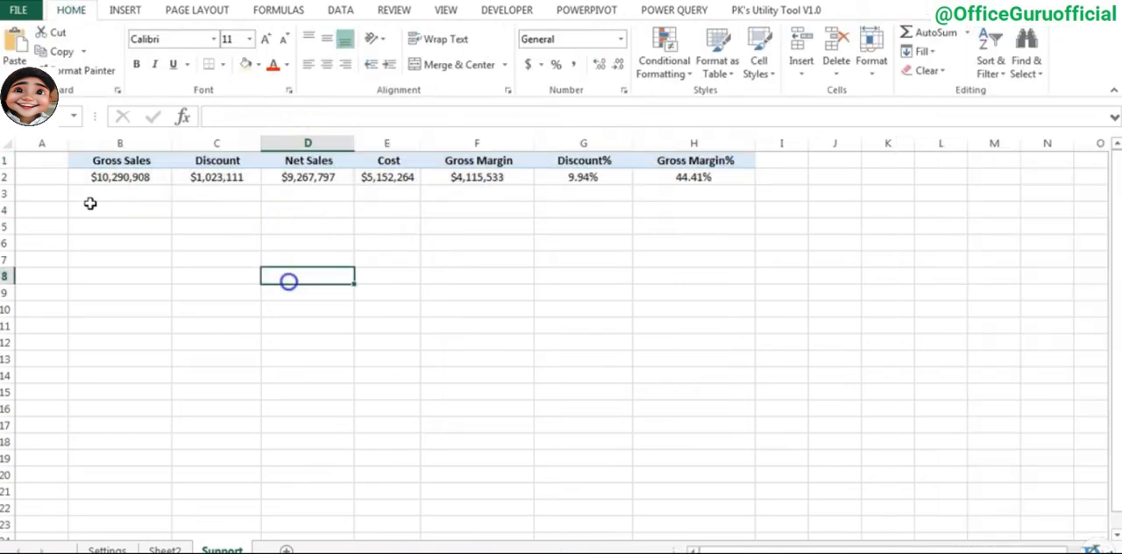
{"action": "left_click", "coordinate": [120, 160]}
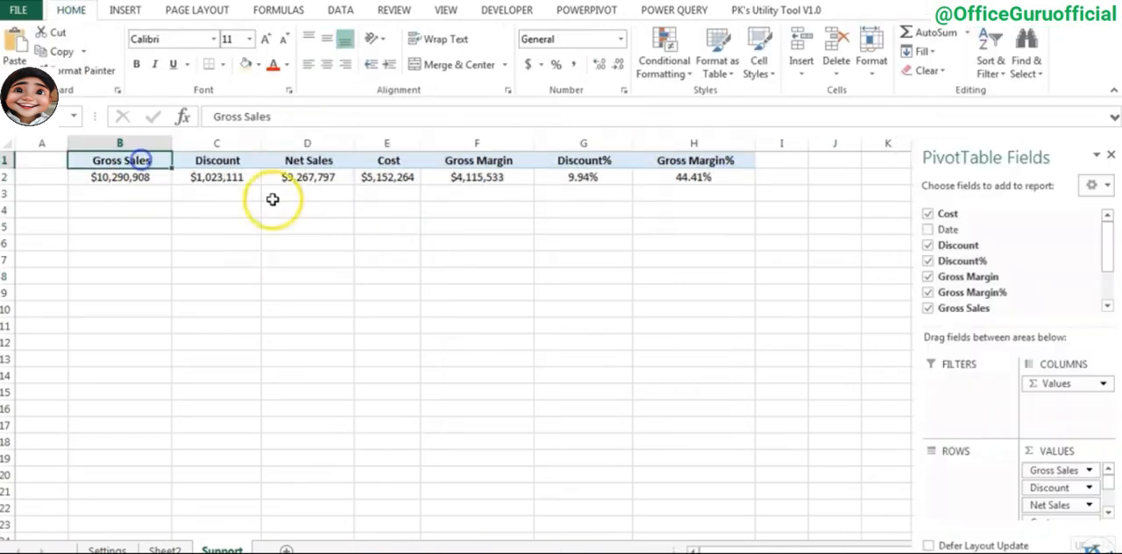
- Copy the whole PivotTable and paste the duplicate starting at cell A5
{"action": "key", "text": "ctrl+a"}
{"action": "key", "text": "ctrl+c"}
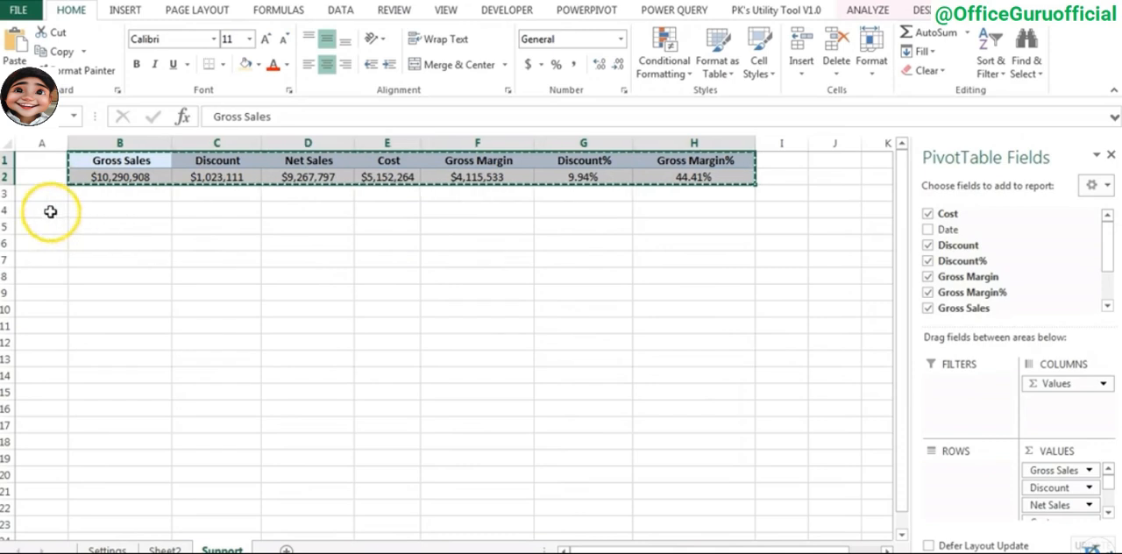
{"action": "left_click", "coordinate": [50, 211]}
{"action": "left_click", "coordinate": [38, 225]}
{"action": "key", "text": "ctrl+v"}
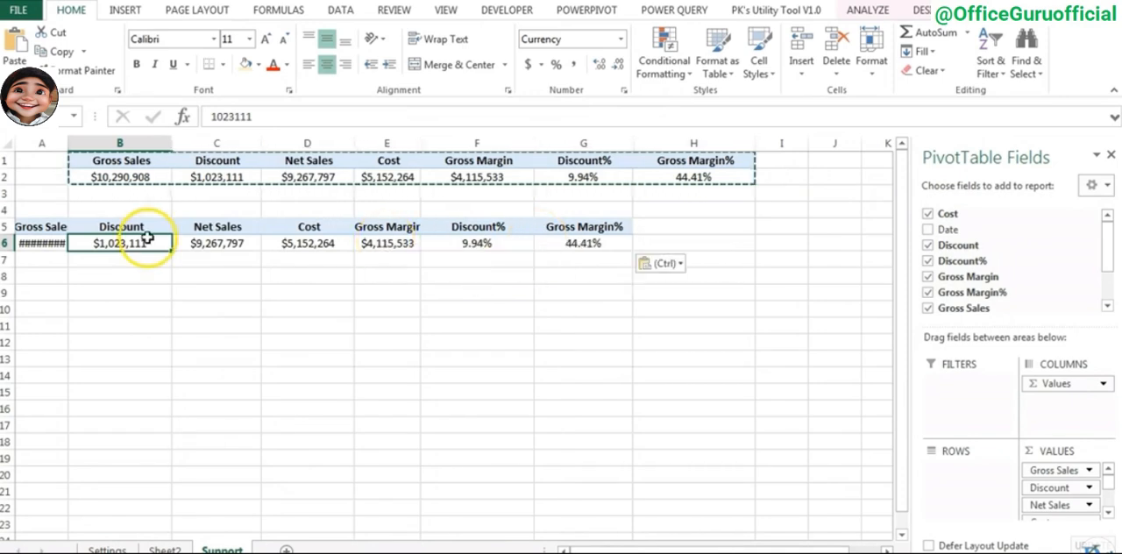
- Launch the Power Query editor and add a Year column derived from the Date column of the Data query
{"action": "left_click", "coordinate": [672, 16]}
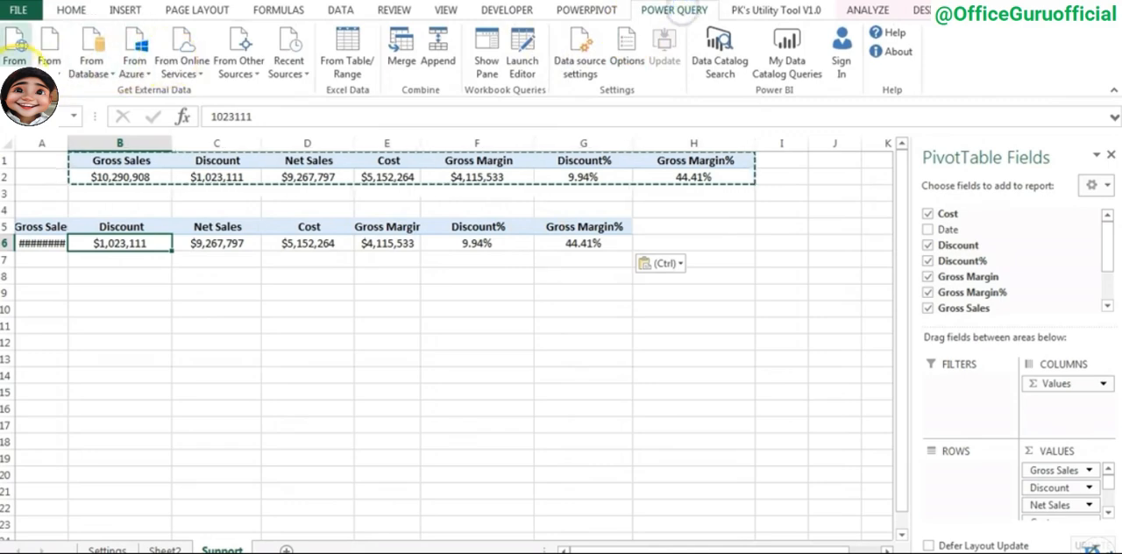
{"action": "left_click", "coordinate": [522, 42]}
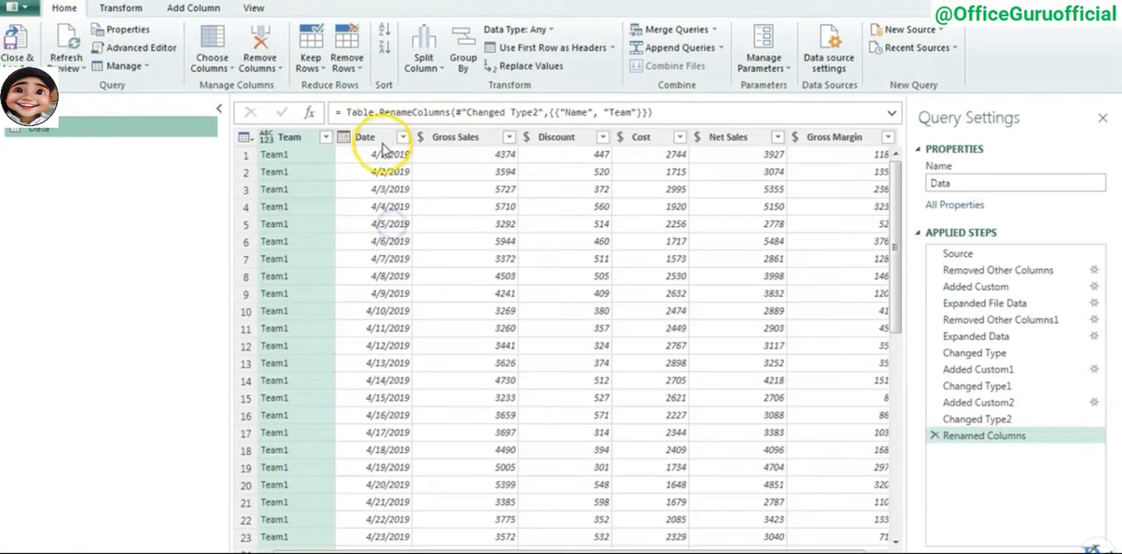
{"action": "left_click", "coordinate": [381, 137]}
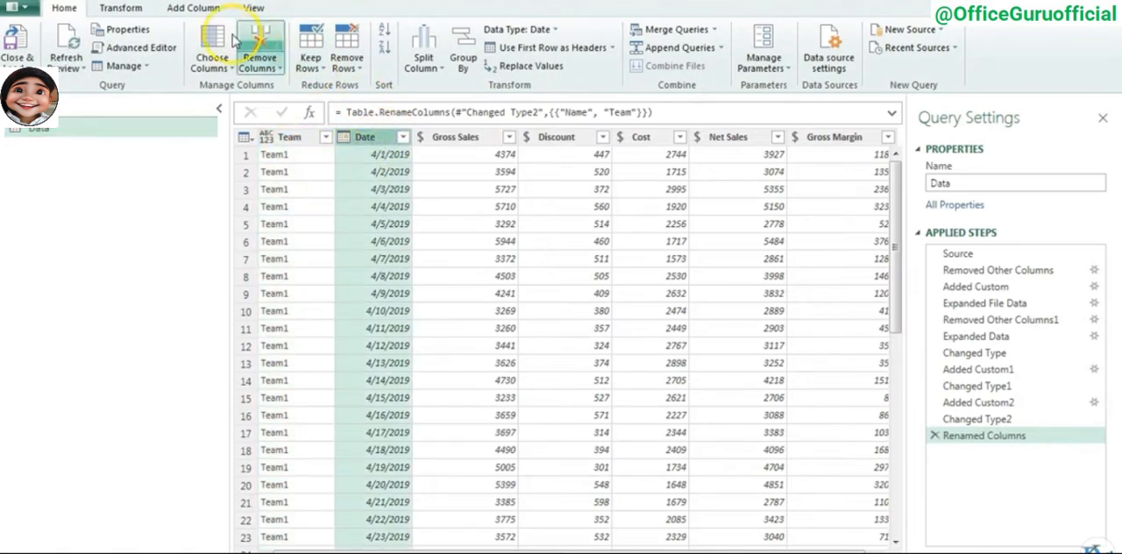
{"action": "left_click", "coordinate": [194, 8]}
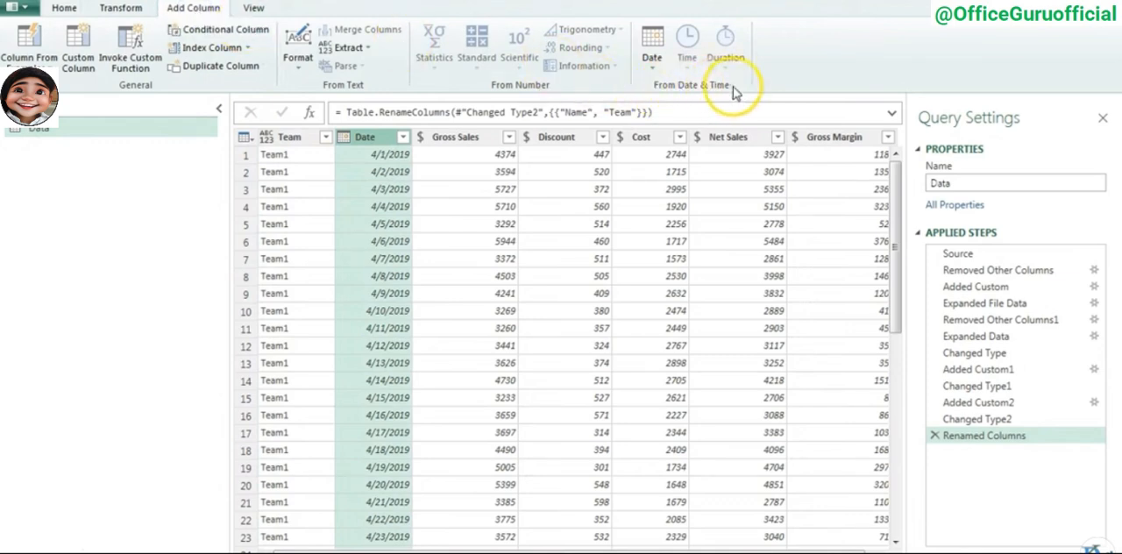
{"action": "left_click", "coordinate": [654, 62]}
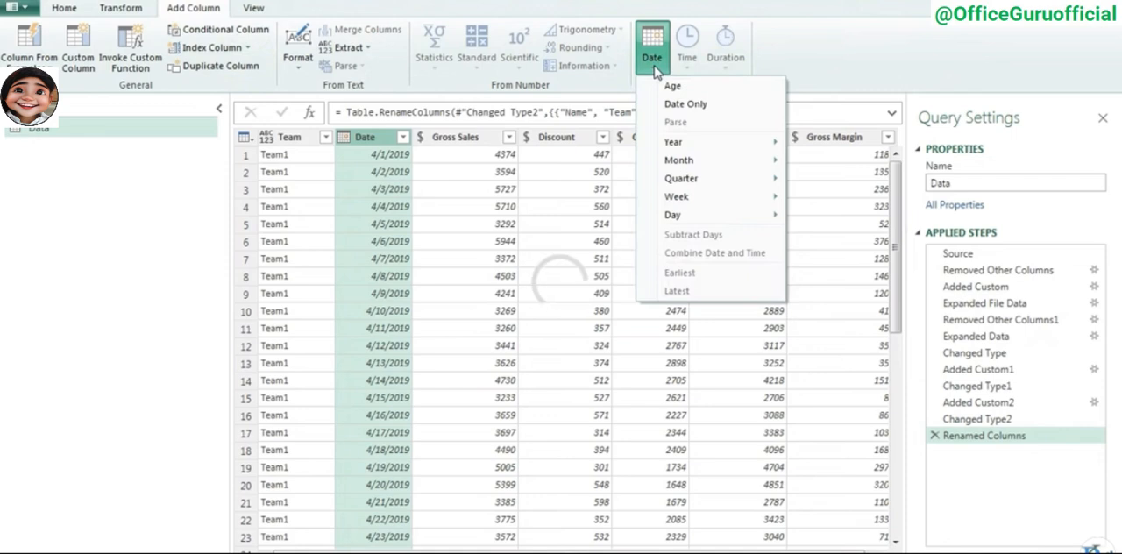
{"action": "mouse_move", "coordinate": [693, 141]}
{"action": "left_click", "coordinate": [827, 142]}
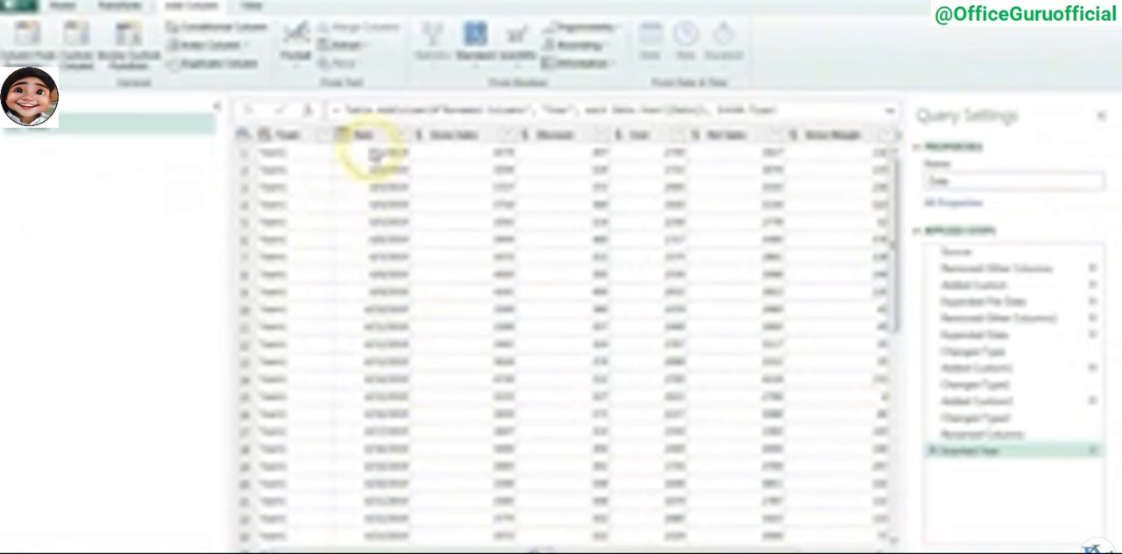
- Add a column with the name of the month, derived from the Date column of the Data query
{"action": "left_click", "coordinate": [365, 136]}
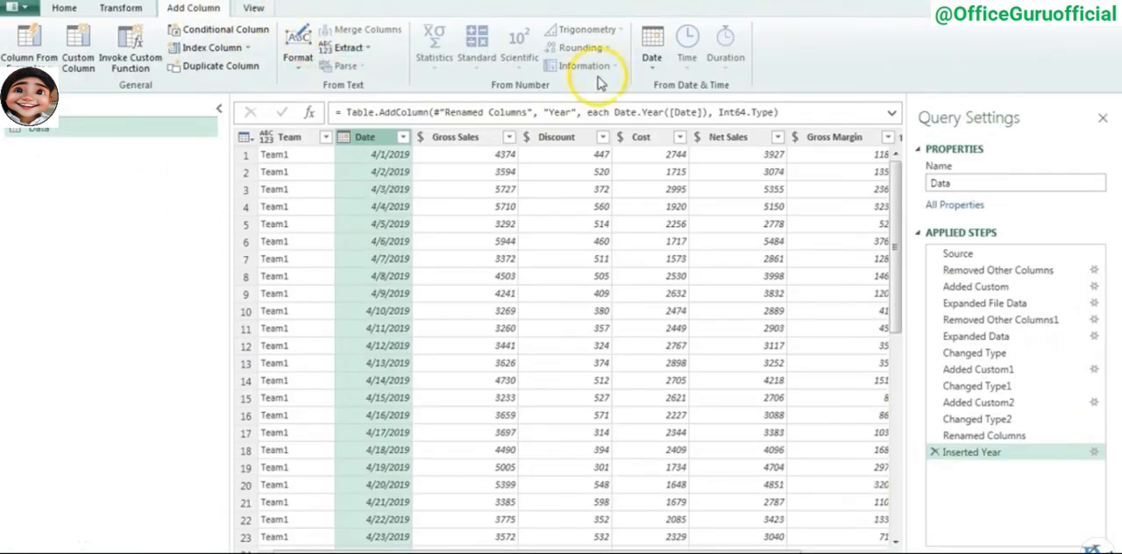
{"action": "left_click", "coordinate": [653, 59]}
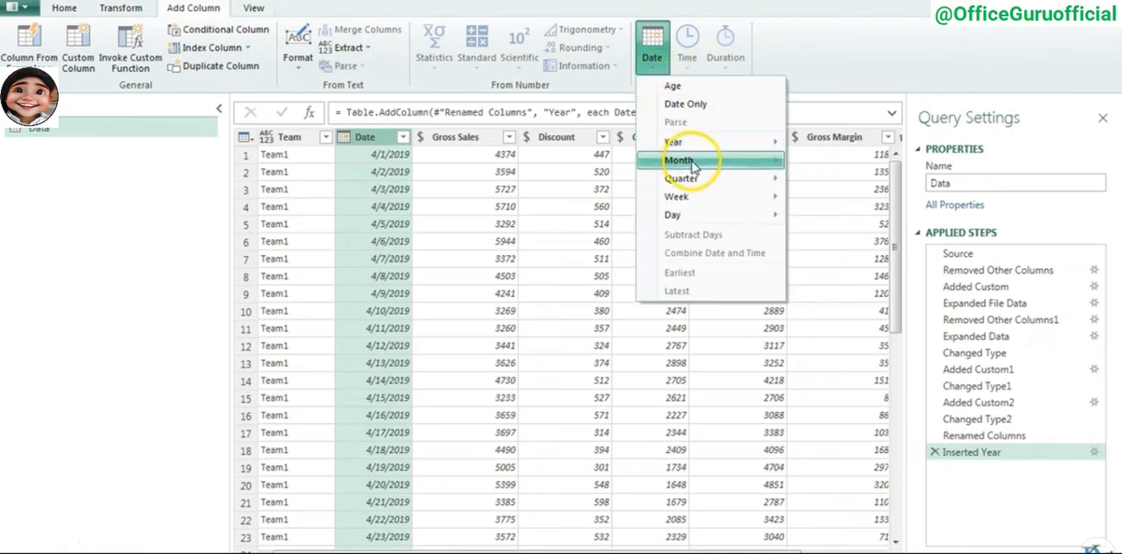
{"action": "mouse_move", "coordinate": [694, 165]}
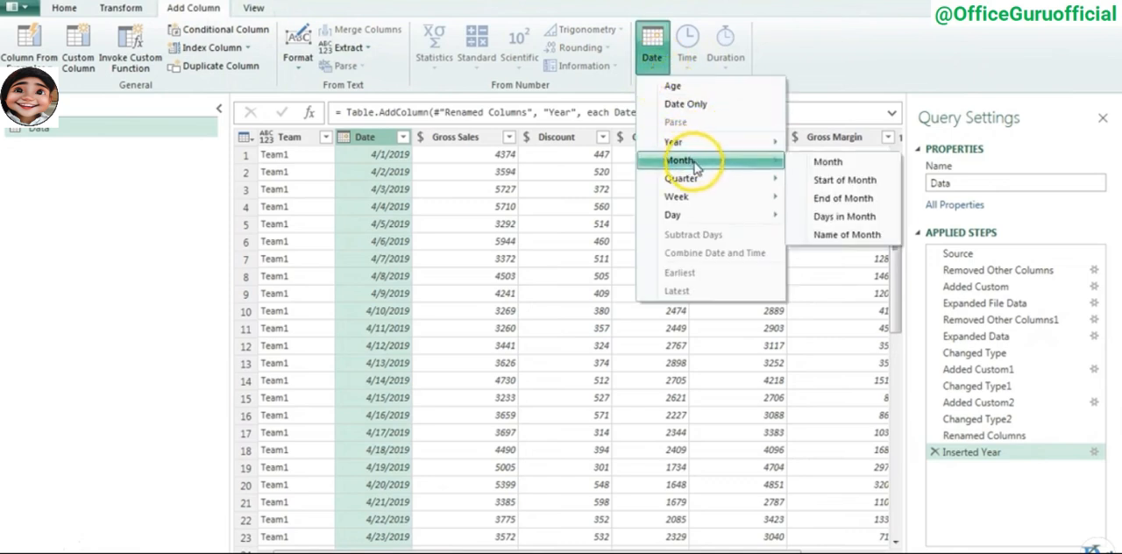
{"action": "left_click", "coordinate": [862, 246]}
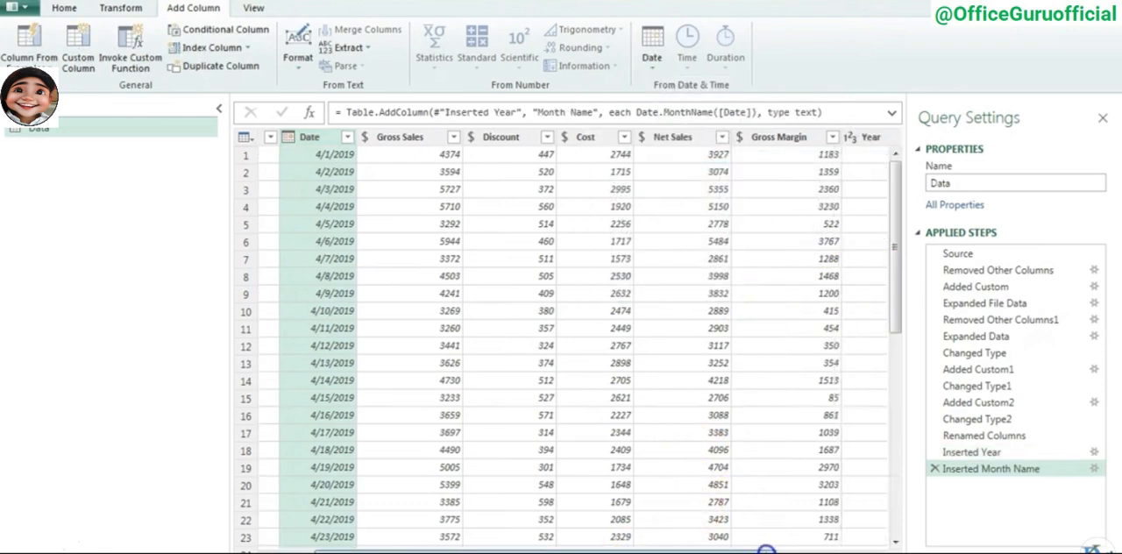
{"action": "left_click", "coordinate": [829, 137]}
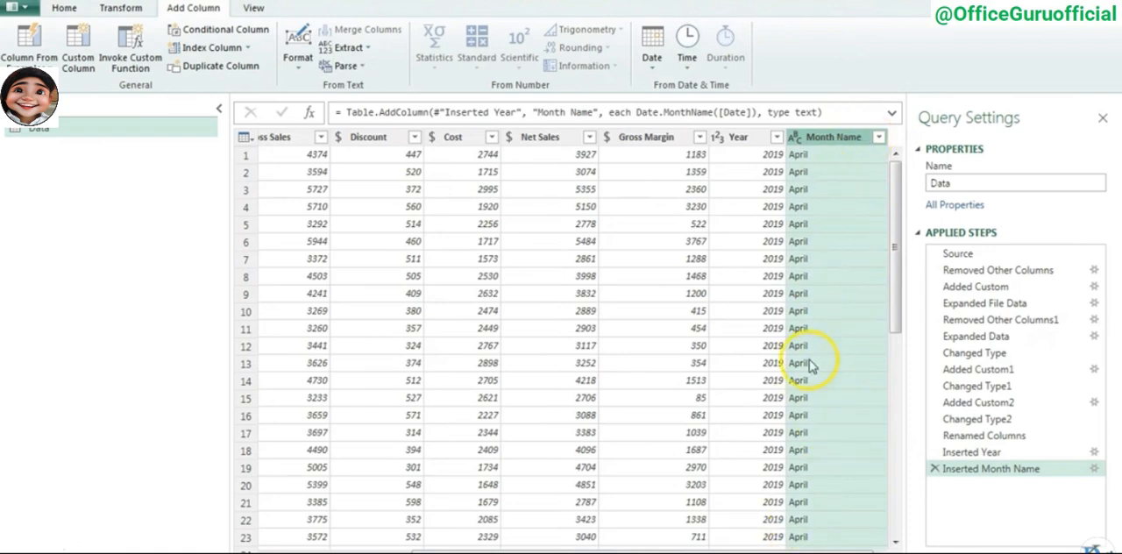
- Add a Quarter of Year column derived from the Date column of the Data query
{"action": "left_click_drag", "start_coordinate": [801, 545], "coordinate": [589, 546]}
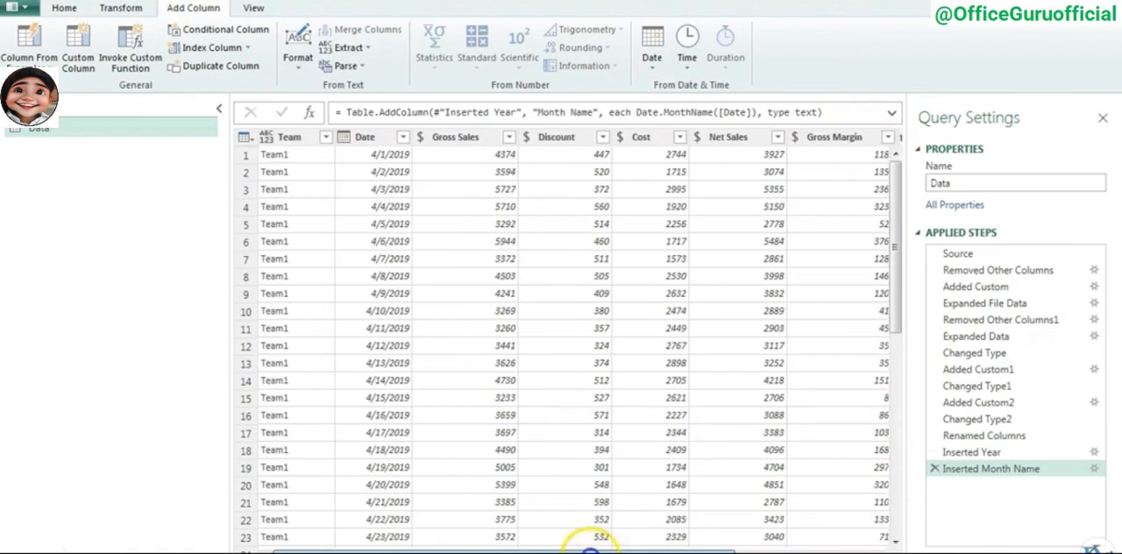
{"action": "left_click", "coordinate": [369, 138]}
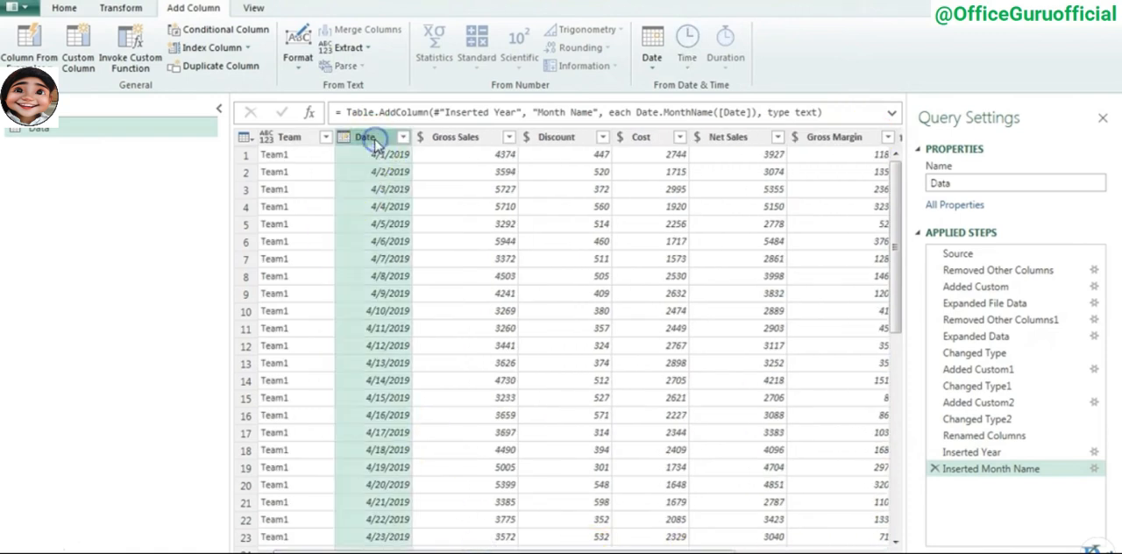
{"action": "left_click", "coordinate": [656, 60]}
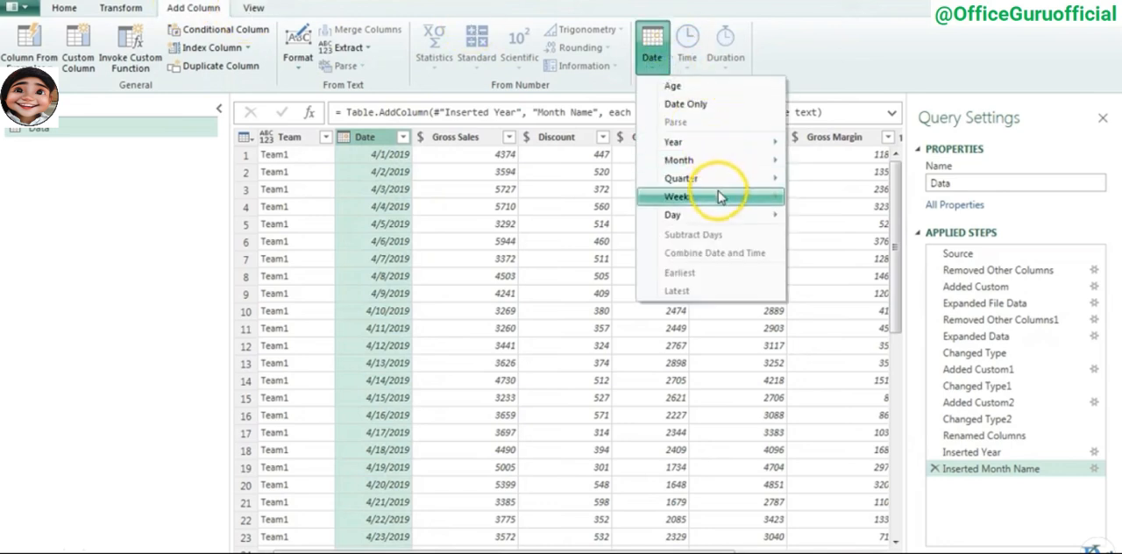
{"action": "mouse_move", "coordinate": [722, 187]}
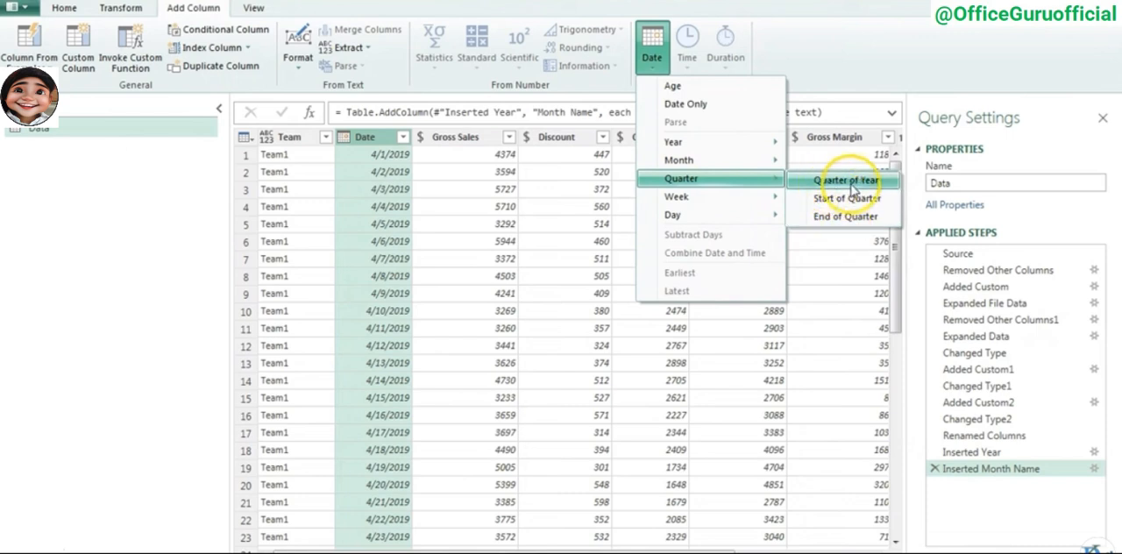
{"action": "left_click", "coordinate": [849, 183]}
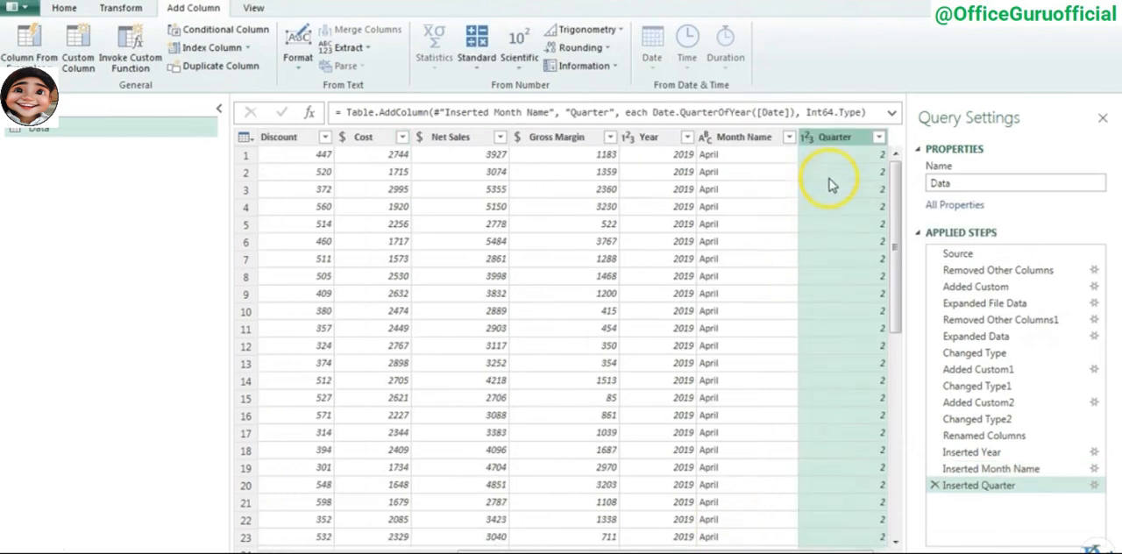
- Close the query editor and load the Data query with its Year, Month Name and Quarter columns into the workbook
{"action": "left_click", "coordinate": [653, 139]}
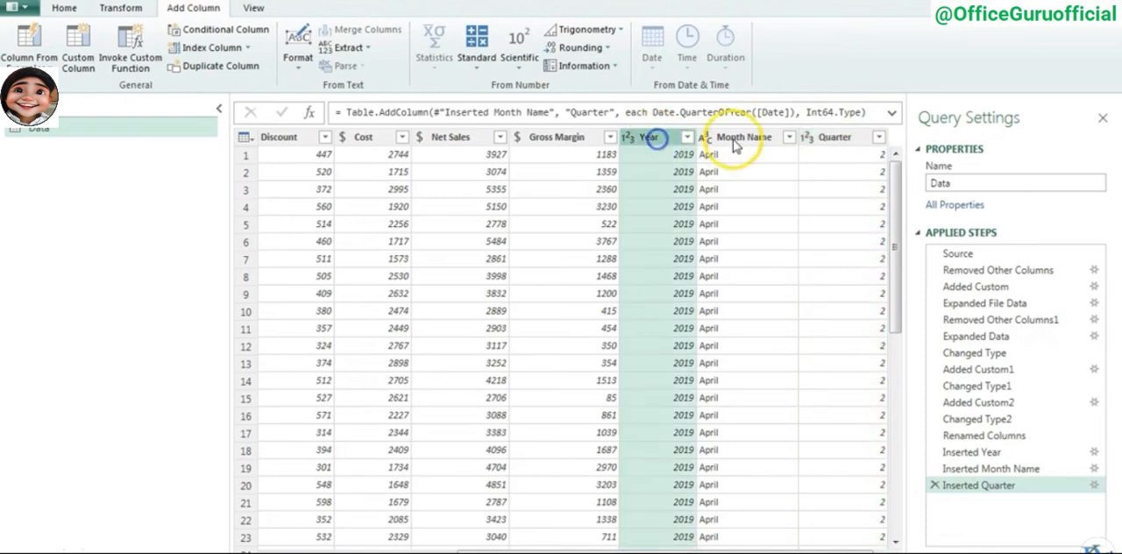
{"action": "left_click", "coordinate": [736, 140]}
{"action": "left_click", "coordinate": [836, 140]}
{"action": "left_click", "coordinate": [64, 7]}
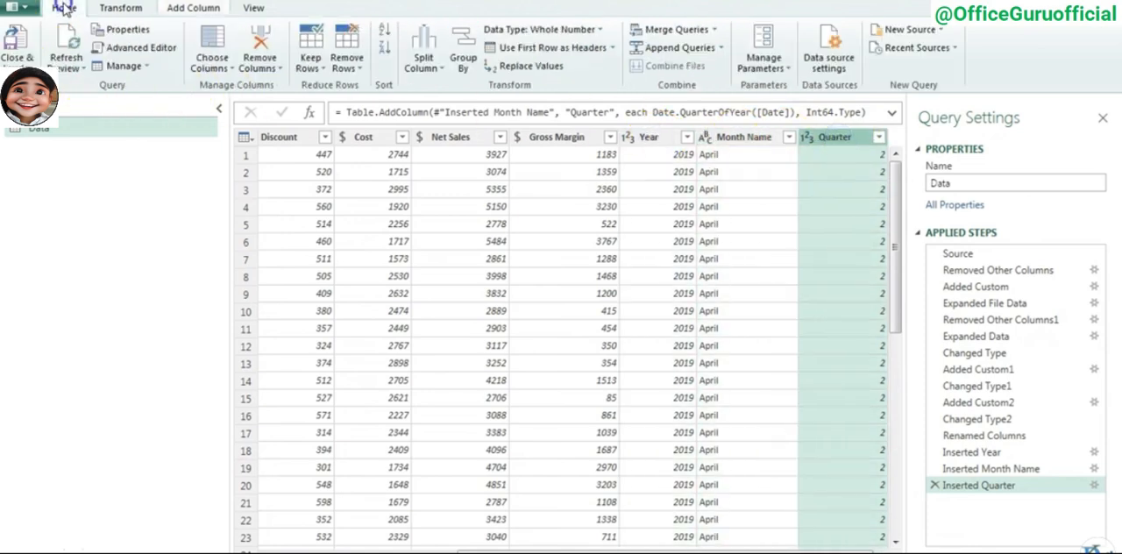
{"action": "left_click", "coordinate": [26, 59]}
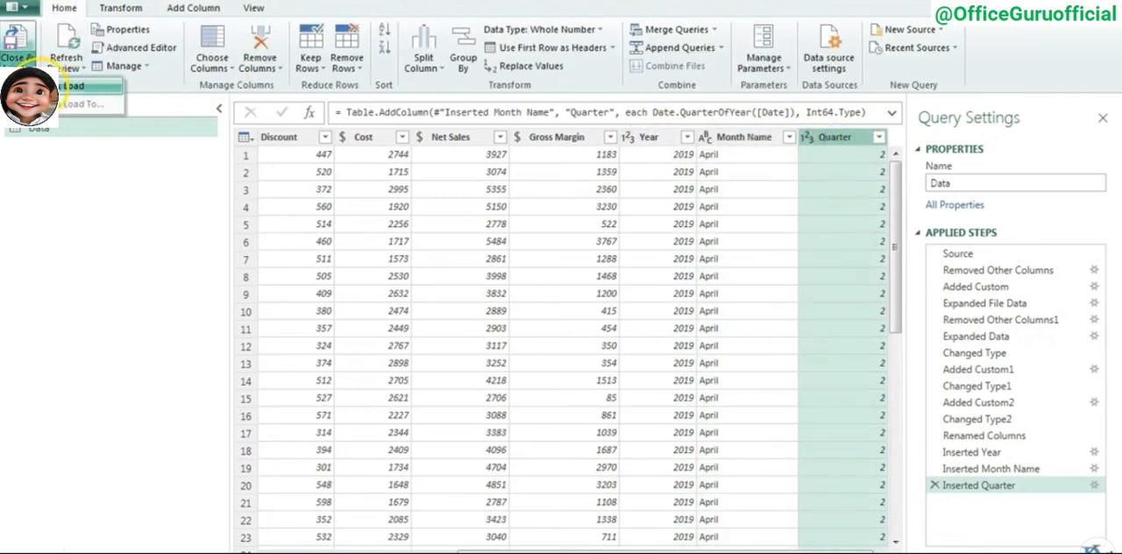
{"action": "left_click", "coordinate": [53, 85]}
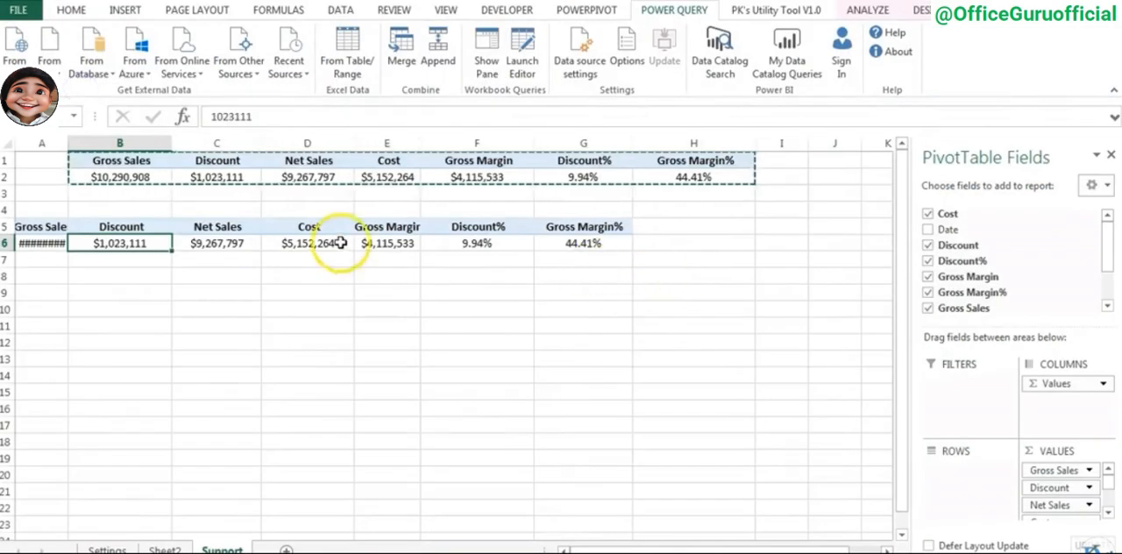
- Refresh the lower PivotTable and place Month Name in its rows, widening column A to fit the labels
{"action": "right_click", "coordinate": [317, 243]}
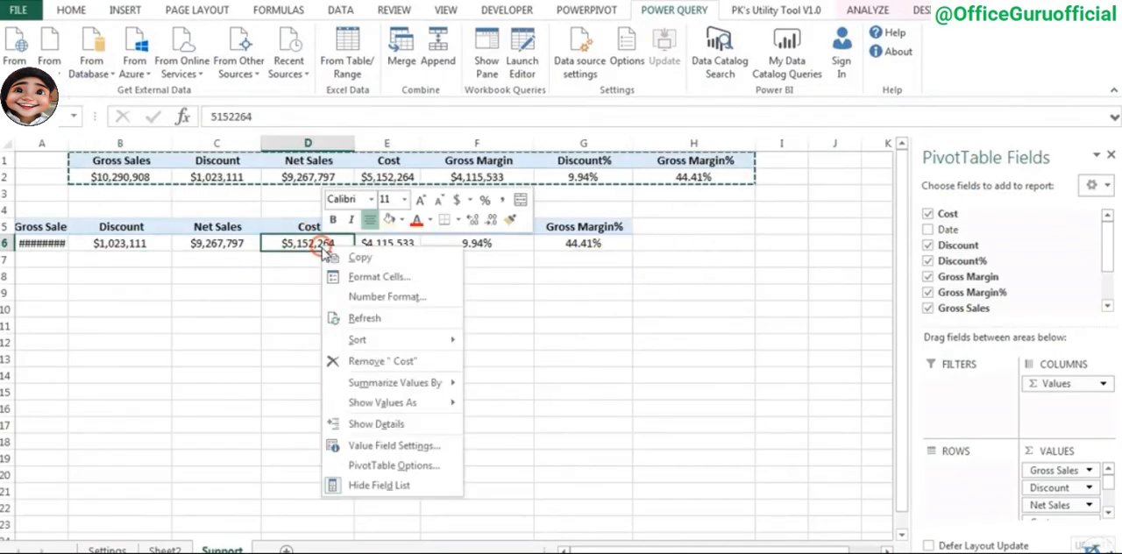
{"action": "left_click", "coordinate": [373, 320]}
{"action": "left_click_drag", "start_coordinate": [1105, 226], "coordinate": [1108, 274]}
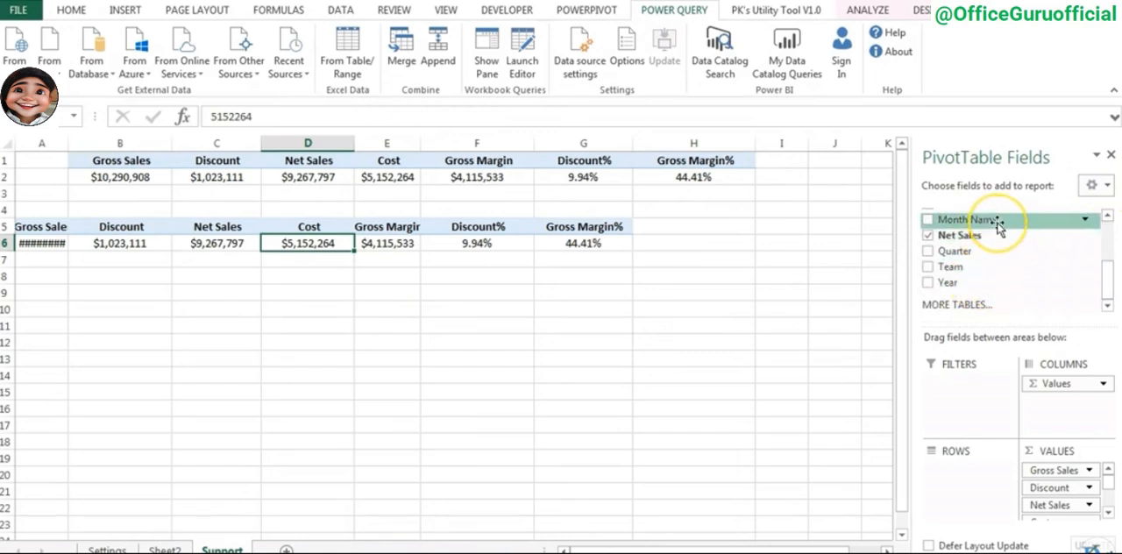
{"action": "left_click_drag", "start_coordinate": [977, 227], "coordinate": [986, 478]}
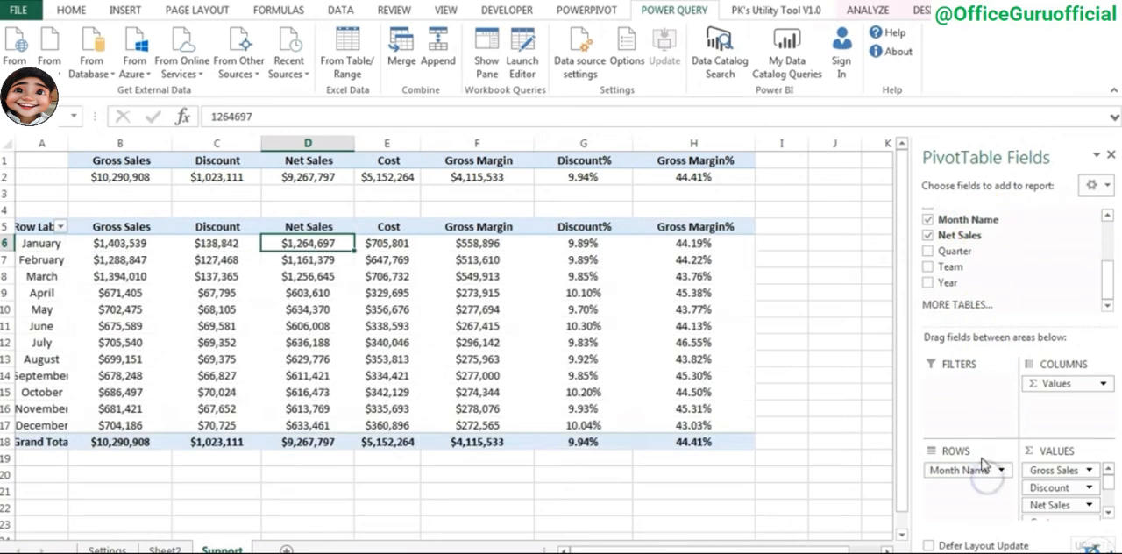
{"action": "left_click", "coordinate": [42, 243]}
{"action": "left_click", "coordinate": [216, 392]}
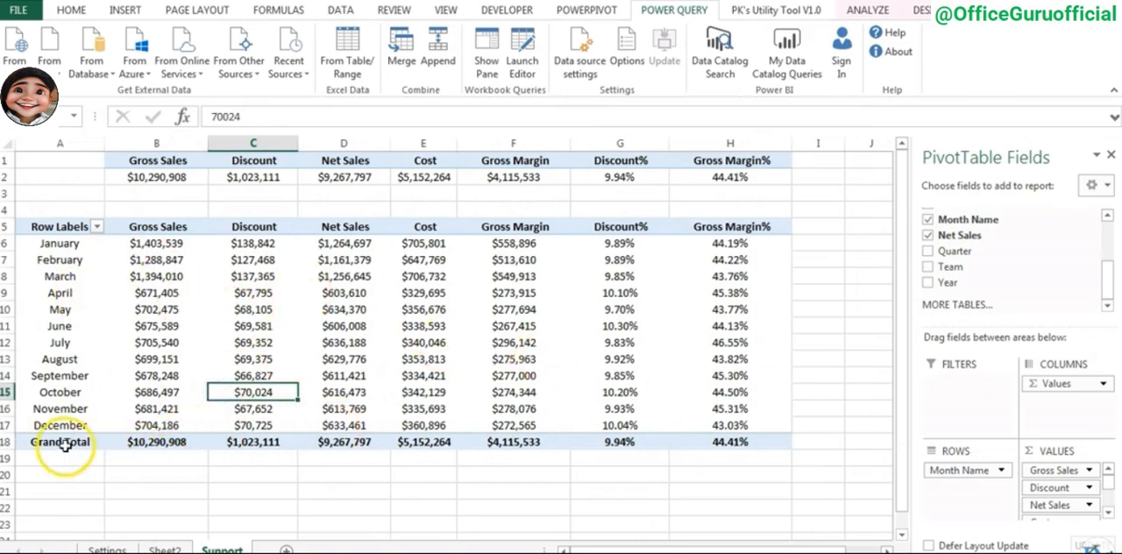
- Turn off the grand totals for both rows and columns in the monthly PivotTable
{"action": "left_click_drag", "start_coordinate": [60, 443], "coordinate": [624, 447]}
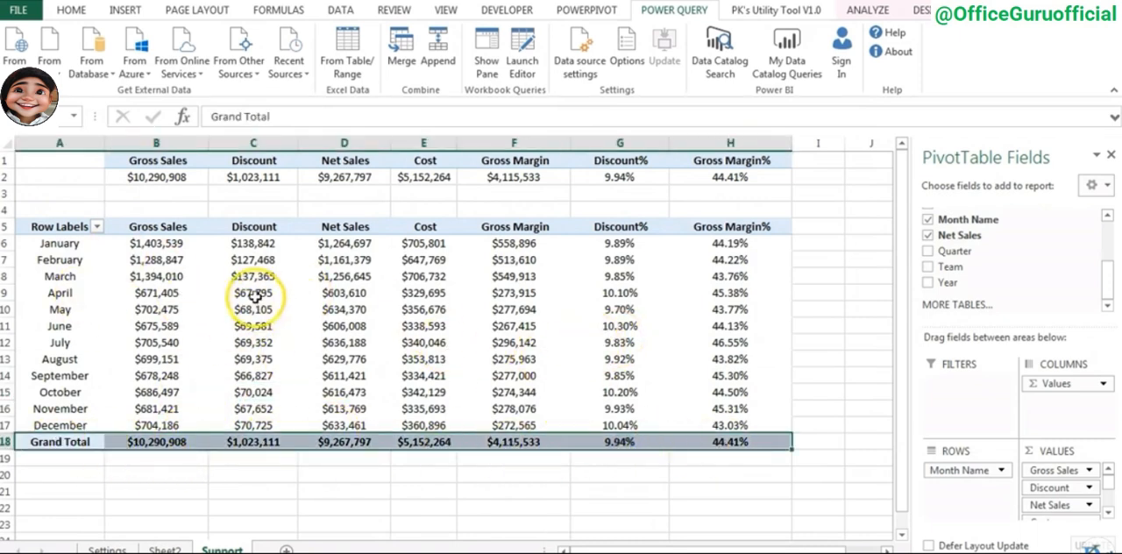
{"action": "right_click", "coordinate": [179, 260]}
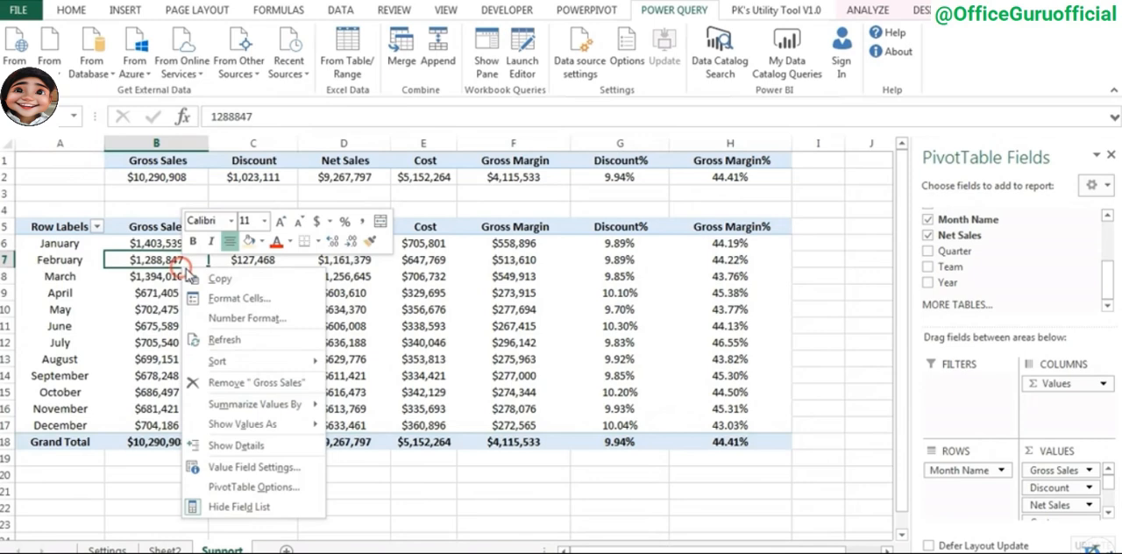
{"action": "left_click", "coordinate": [279, 487]}
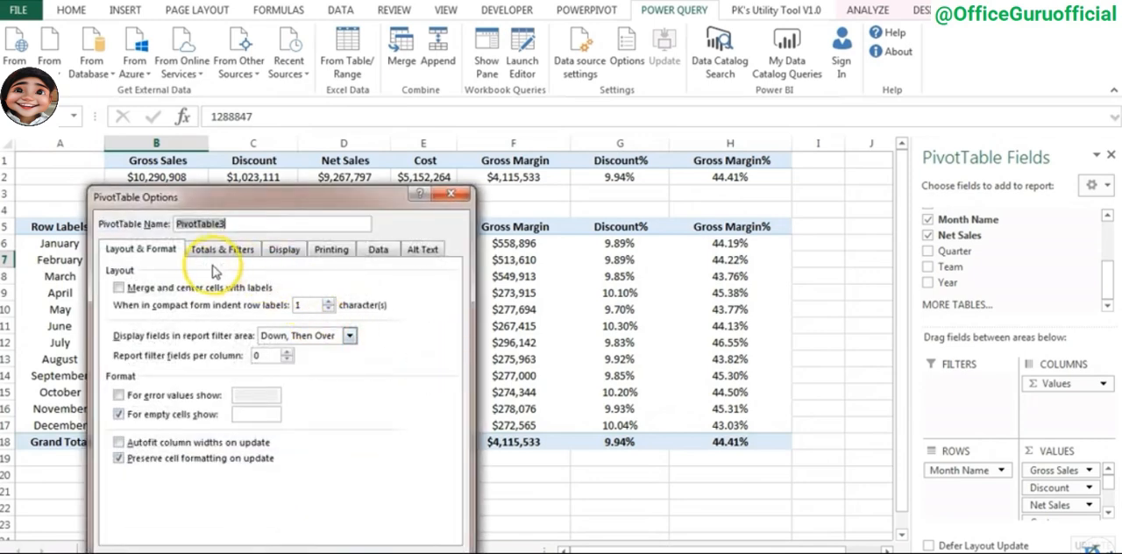
{"action": "left_click", "coordinate": [225, 251]}
{"action": "left_click", "coordinate": [132, 303]}
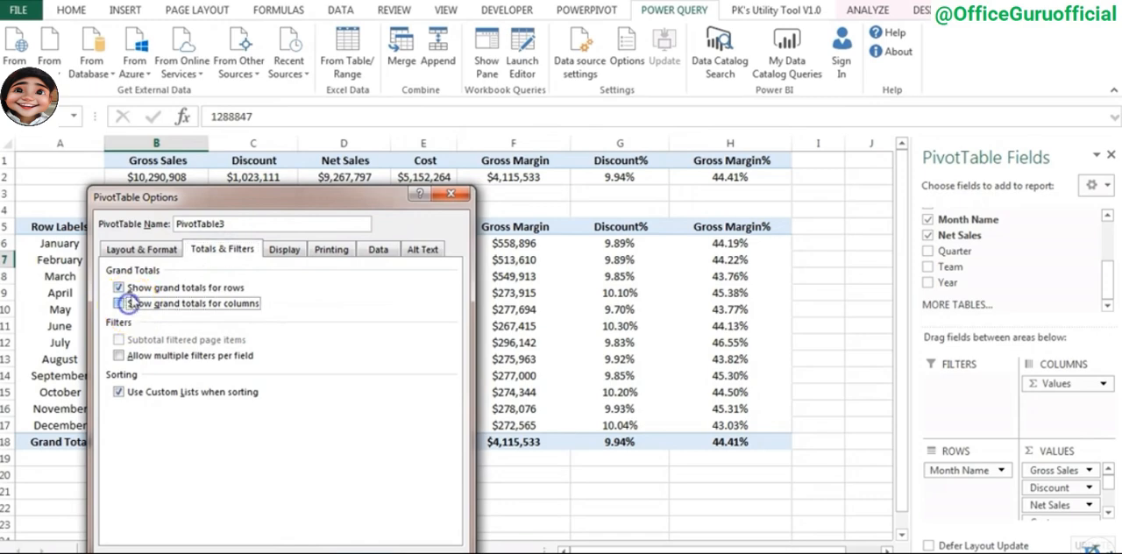
{"action": "left_click", "coordinate": [133, 287]}
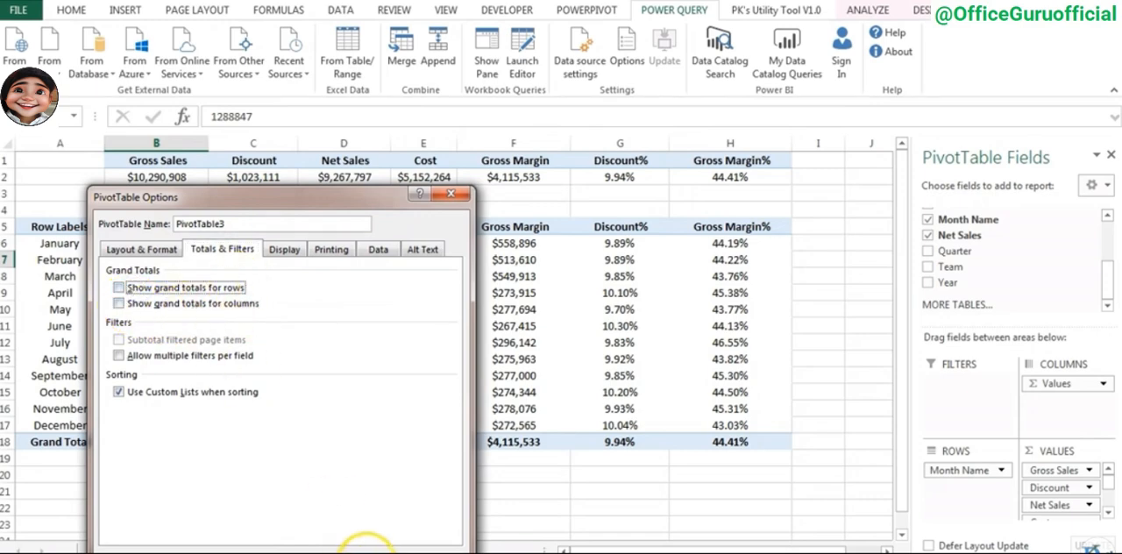
{"action": "left_click", "coordinate": [364, 548]}
{"action": "left_click", "coordinate": [341, 326]}
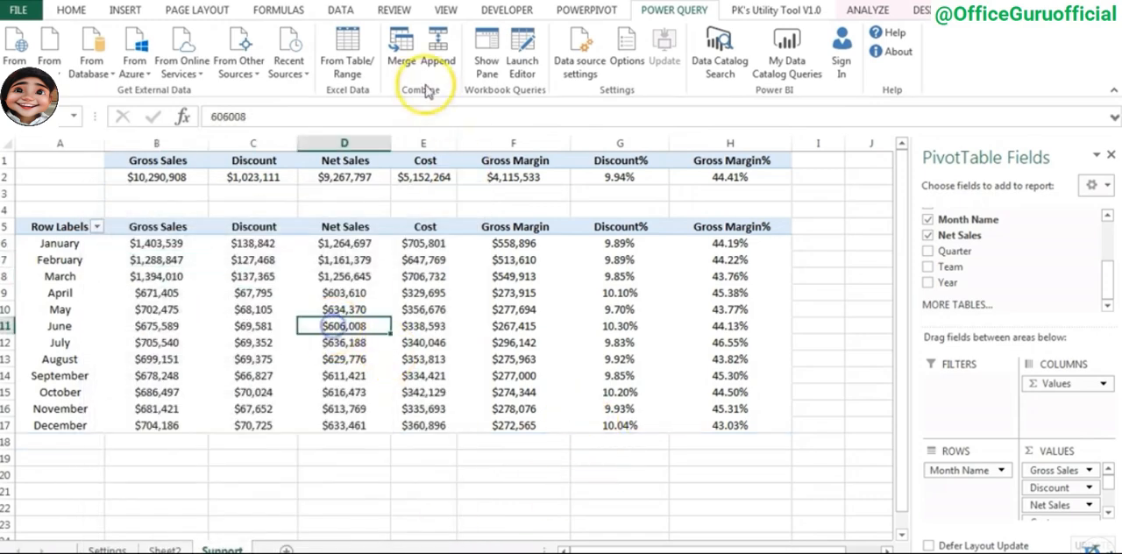
- Hide the gridlines on the Support sheet
{"action": "left_click", "coordinate": [444, 11]}
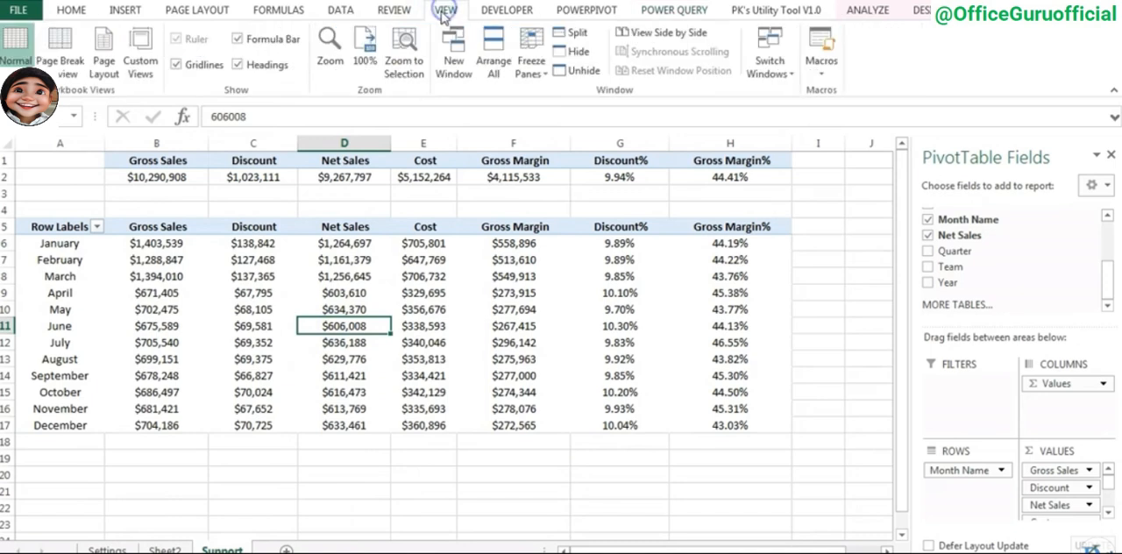
{"action": "left_click", "coordinate": [189, 67]}
{"action": "left_click", "coordinate": [297, 274]}
- Insert a column sparkline in cell B3 using the monthly Gross Sales data in B6:B17
{"action": "key", "text": "Left"}
{"action": "key", "text": "Up"}
{"action": "key", "text": "Up"}
{"action": "key", "text": "Up"}
{"action": "key", "text": "Up"}
{"action": "key", "text": "Up"}
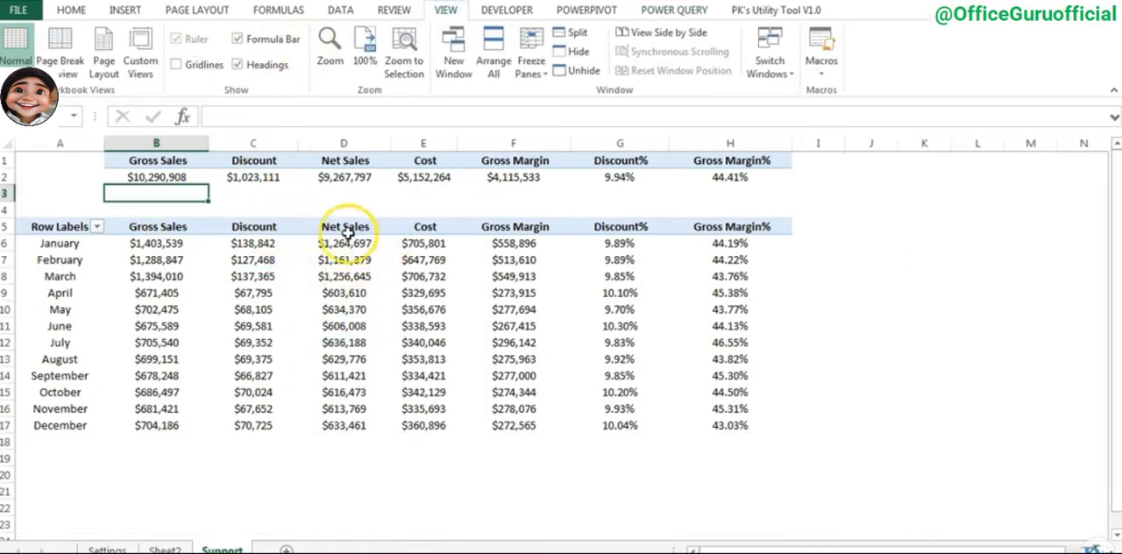
{"action": "left_click", "coordinate": [256, 194]}
{"action": "left_click", "coordinate": [167, 193]}
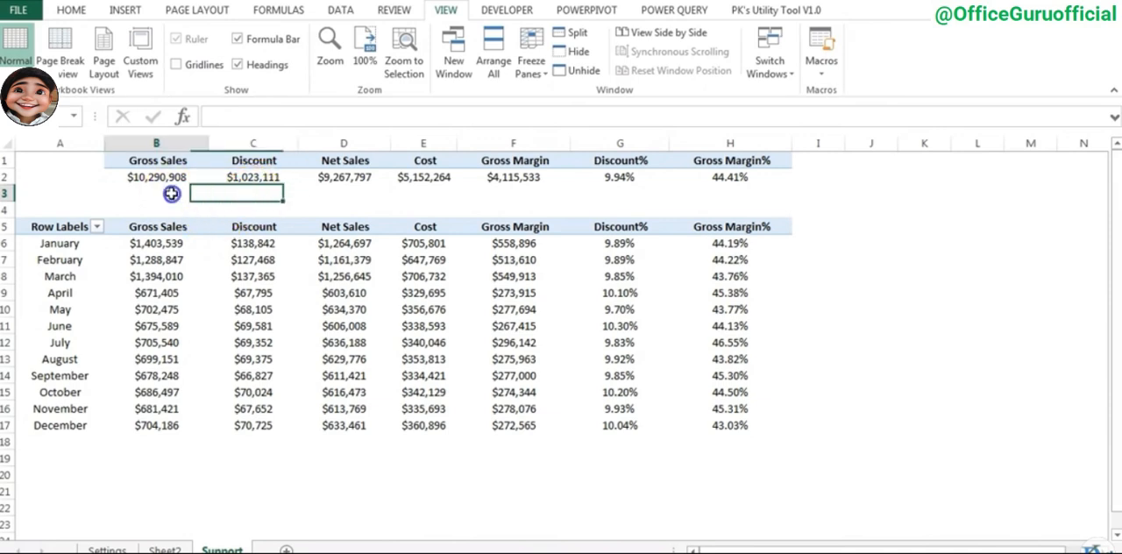
{"action": "left_click", "coordinate": [138, 11]}
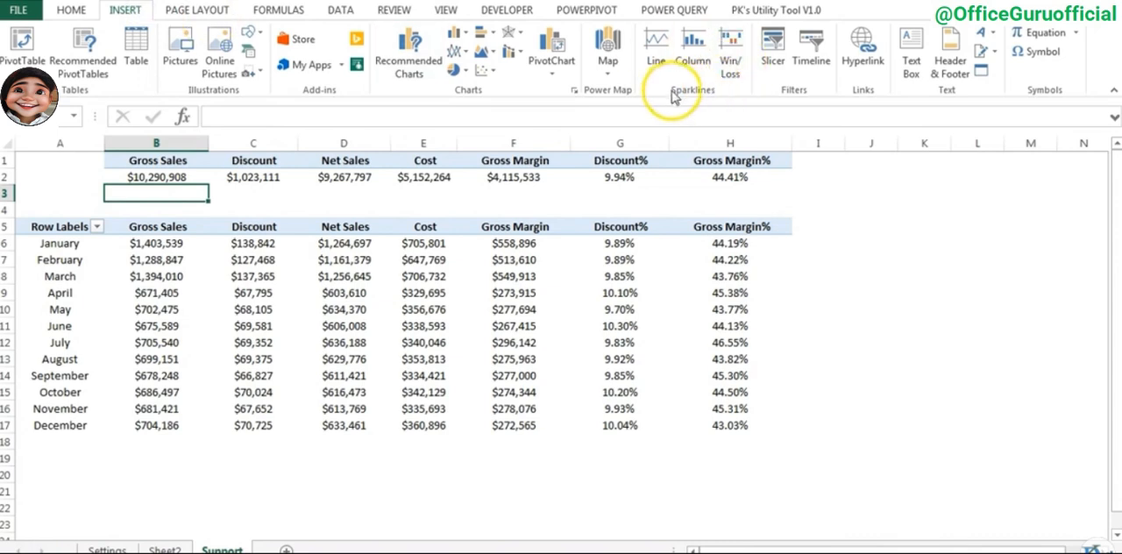
{"action": "left_click", "coordinate": [695, 49]}
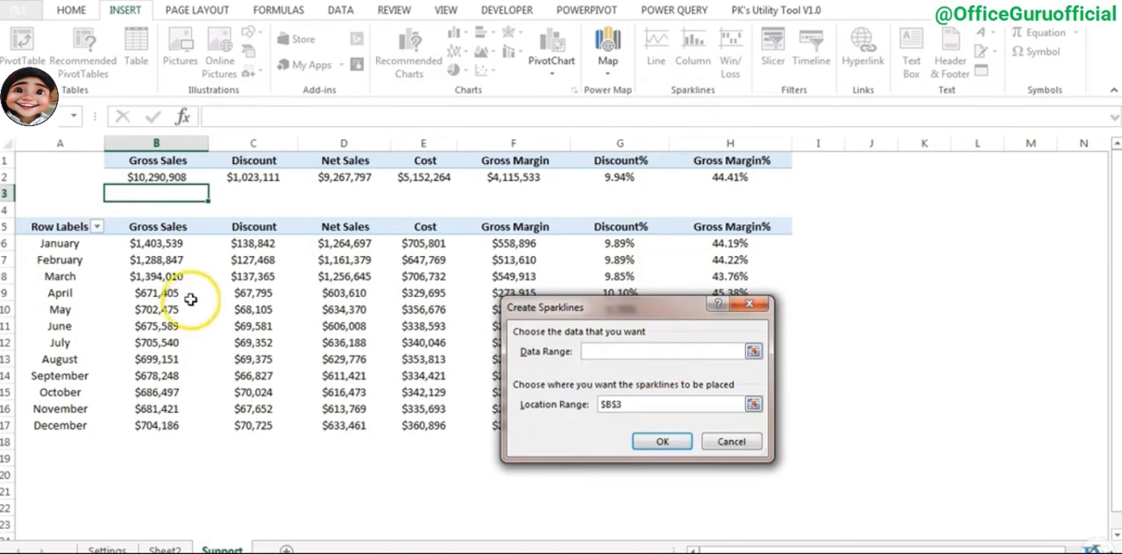
{"action": "left_click", "coordinate": [180, 245]}
{"action": "left_click_drag", "start_coordinate": [180, 246], "coordinate": [178, 424]}
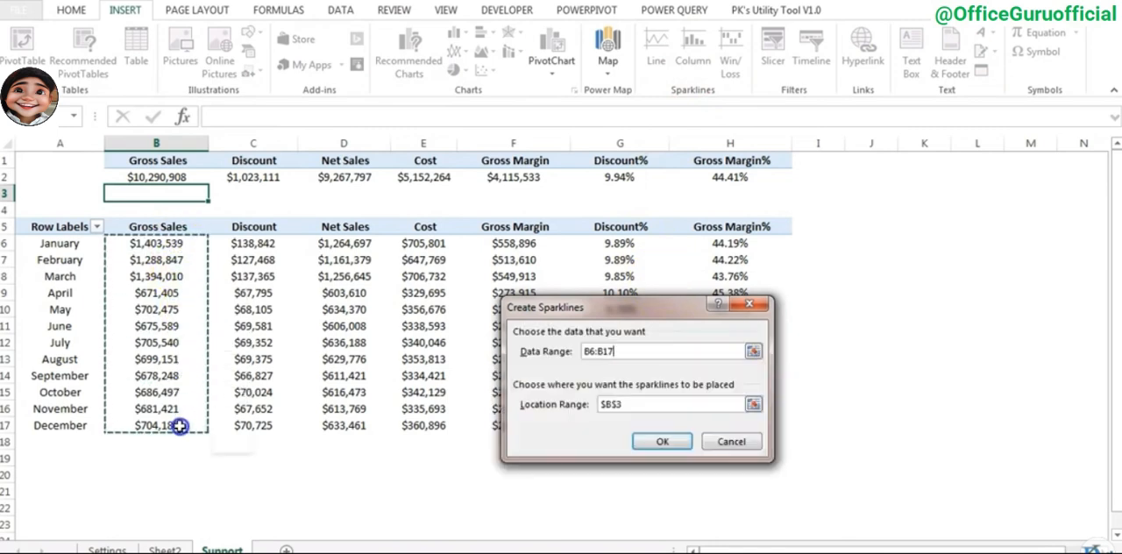
{"action": "left_click", "coordinate": [638, 405]}
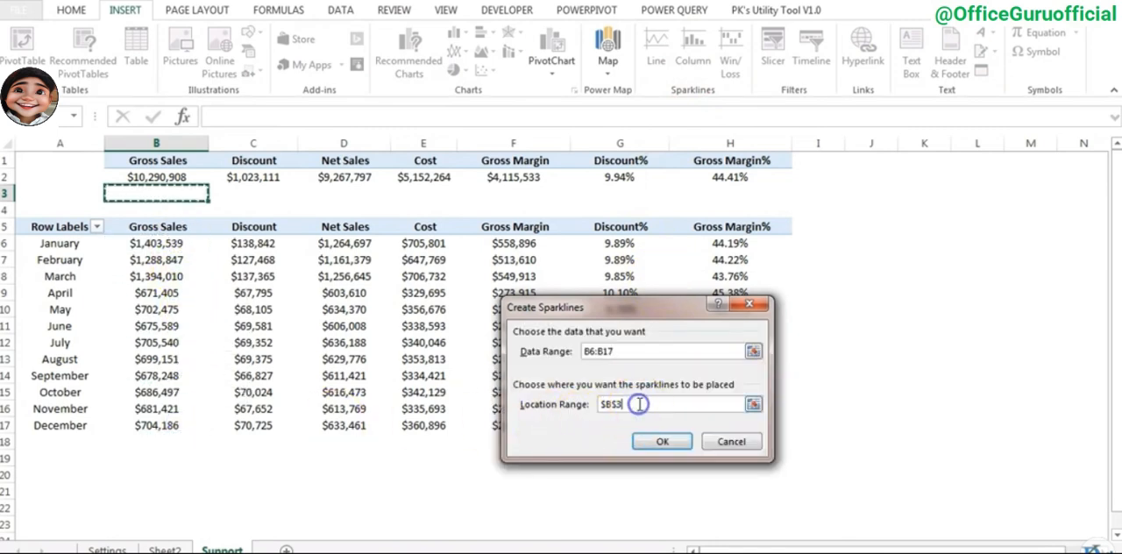
{"action": "left_click", "coordinate": [664, 441]}
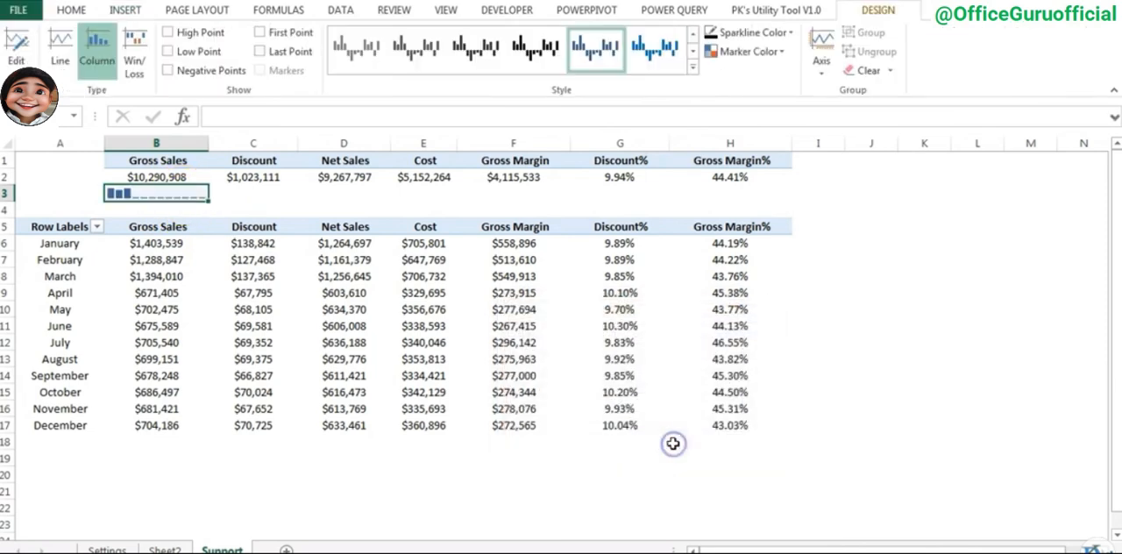
- Show the high and low points on the B3 sparkline and apply a blue preset style to it
{"action": "left_click", "coordinate": [384, 286]}
{"action": "left_click", "coordinate": [158, 195]}
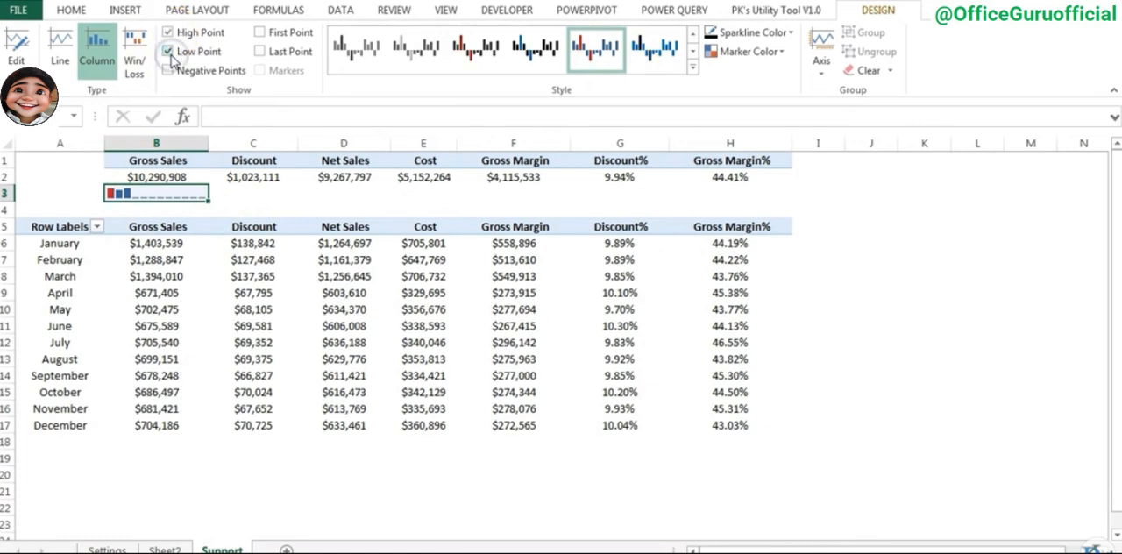
{"action": "left_click", "coordinate": [693, 69]}
{"action": "left_click", "coordinate": [597, 186]}
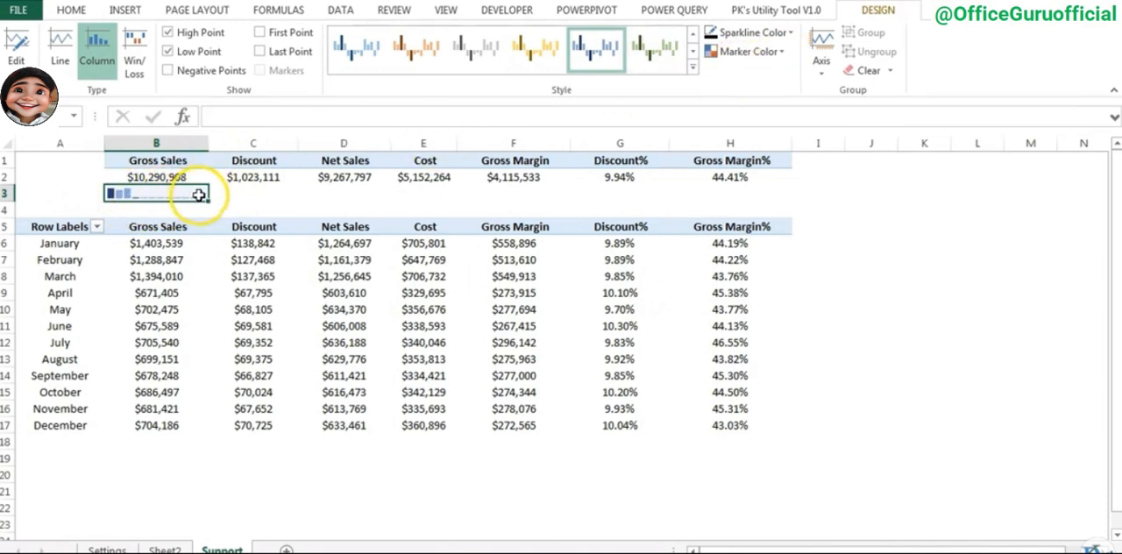
- Color the B3 sparkline light blue, with a green high point and a red low point
{"action": "left_click", "coordinate": [787, 34]}
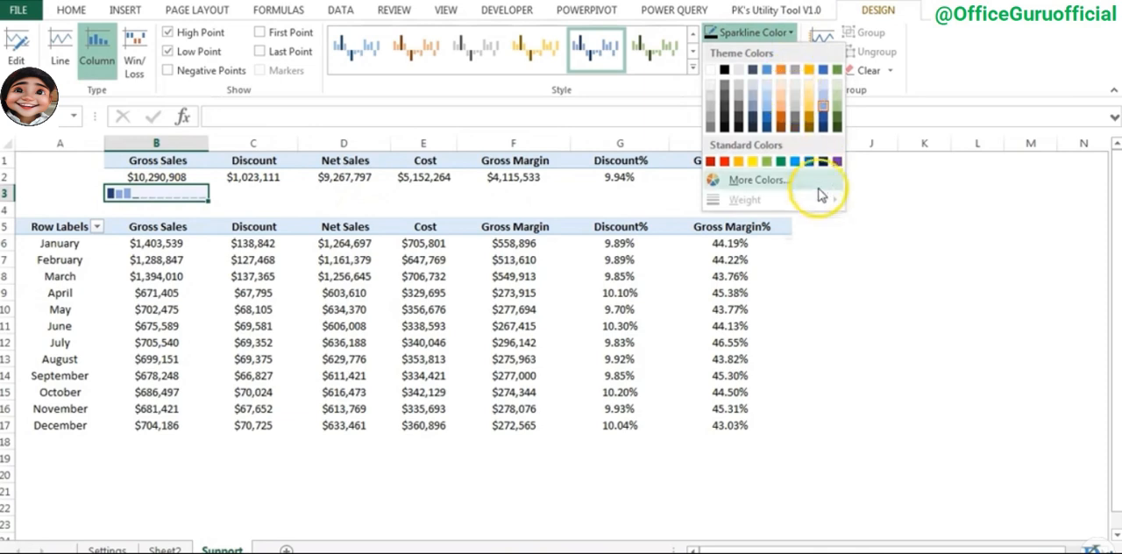
{"action": "left_click", "coordinate": [795, 163]}
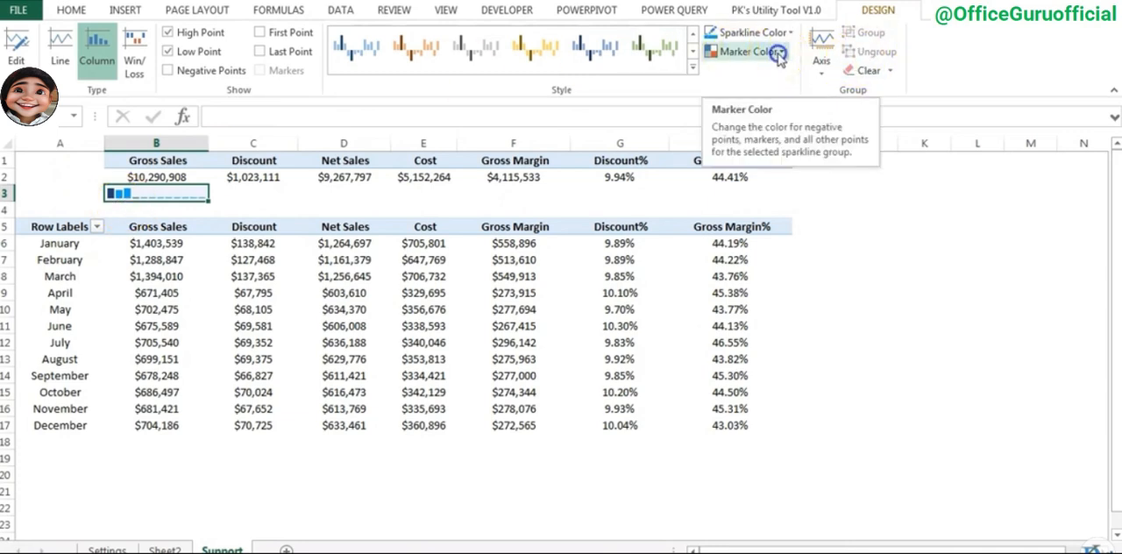
{"action": "left_click", "coordinate": [743, 51]}
{"action": "mouse_move", "coordinate": [772, 121]}
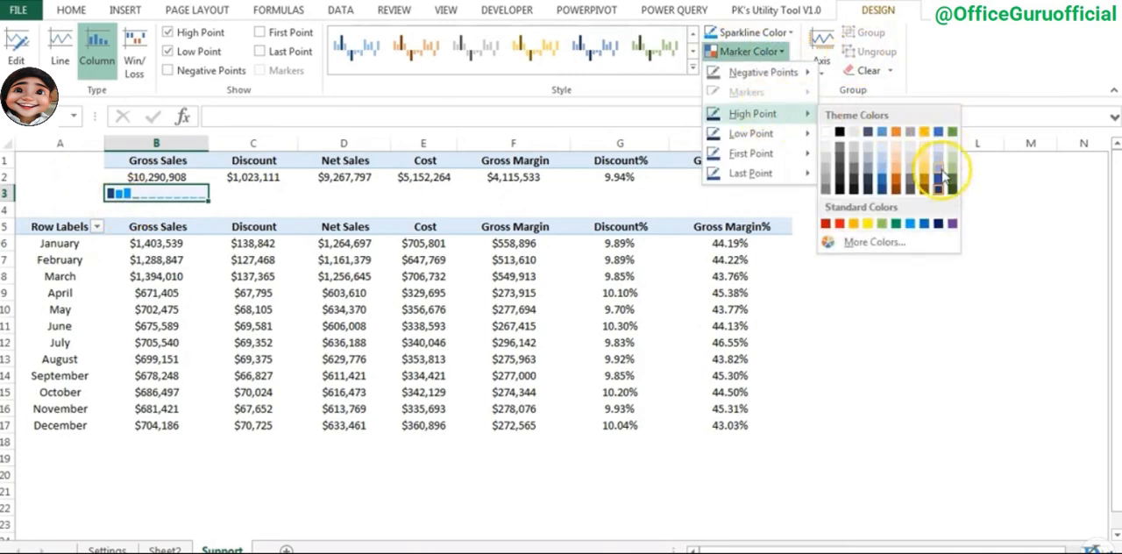
{"action": "left_click", "coordinate": [895, 226]}
{"action": "left_click", "coordinate": [777, 50]}
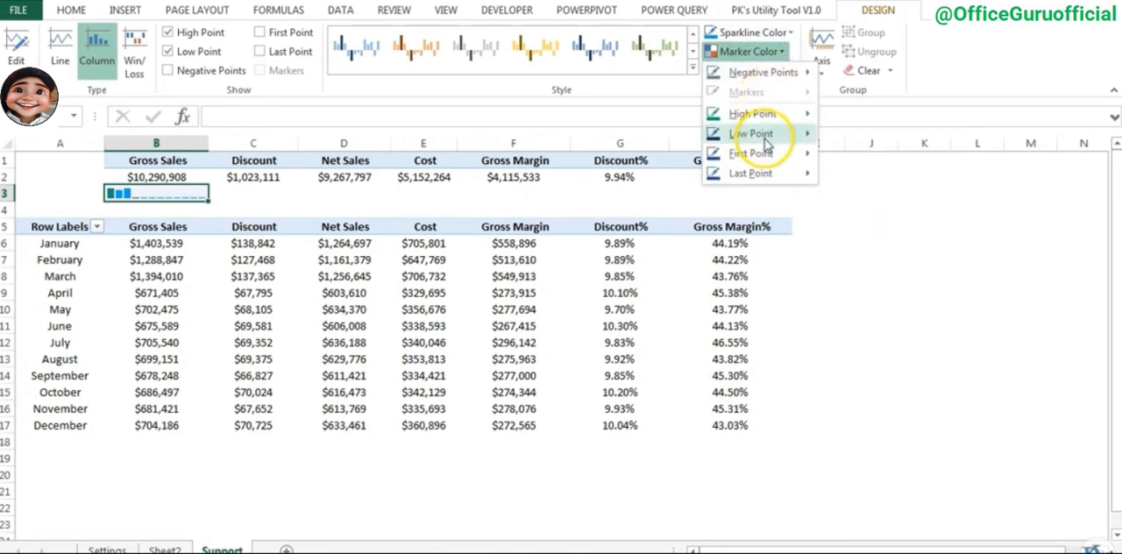
{"action": "mouse_move", "coordinate": [772, 137]}
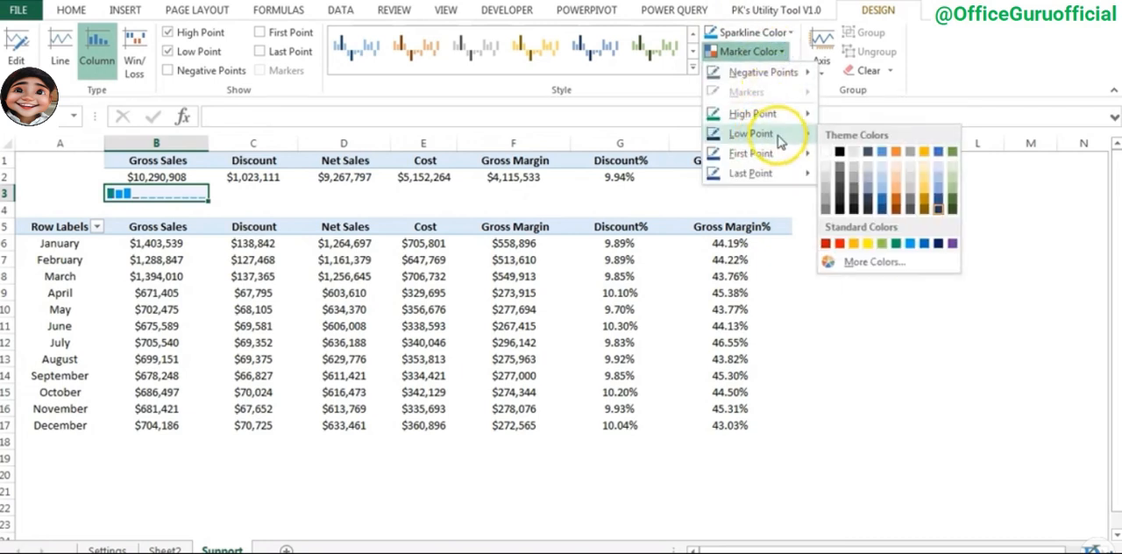
{"action": "left_click", "coordinate": [840, 246]}
{"action": "left_click", "coordinate": [333, 204]}
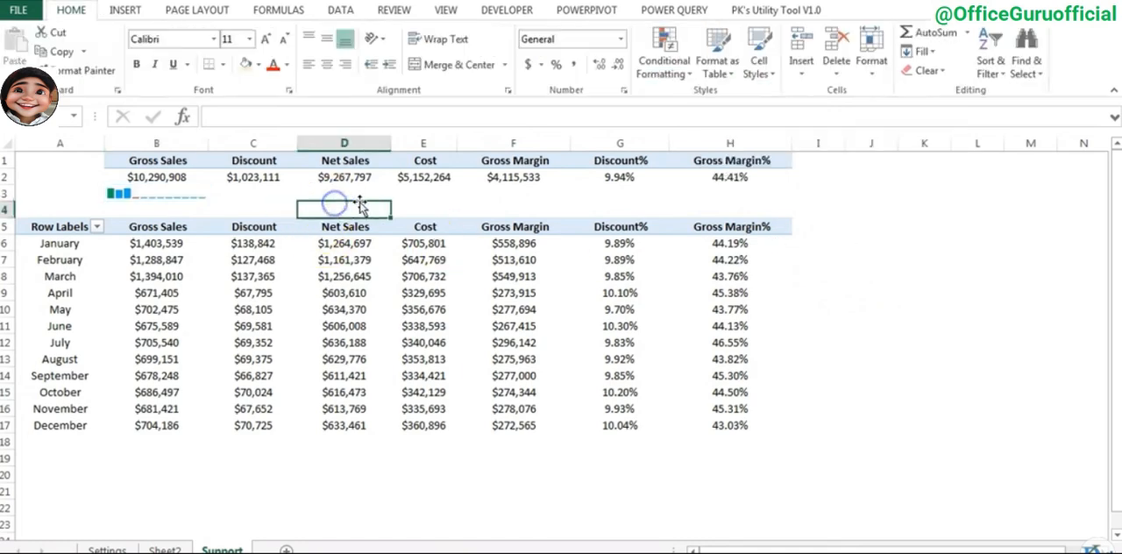
- Copy the Gross Sales sparkline from B3 across C3:H3 for the remaining metrics
{"action": "left_click", "coordinate": [166, 192]}
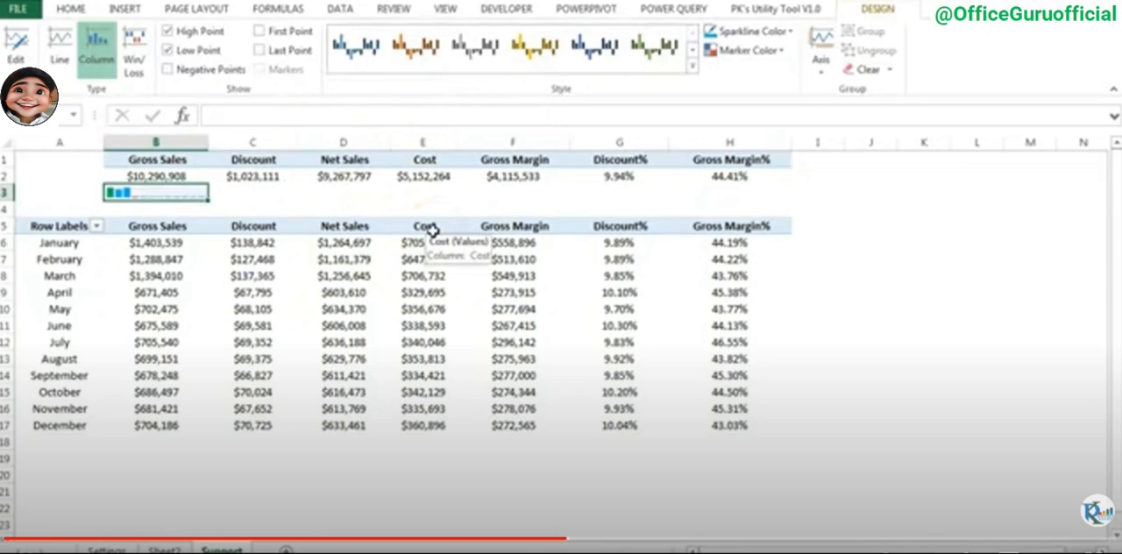
{"action": "left_click_drag", "start_coordinate": [250, 193], "coordinate": [723, 197]}
{"action": "key", "text": "ctrl+v"}
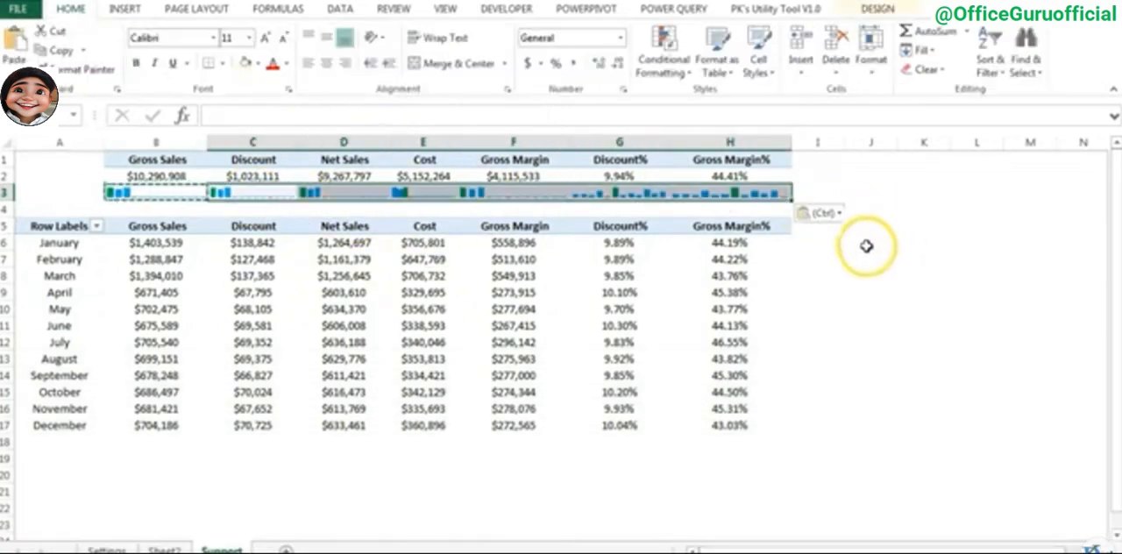
{"action": "key", "text": "Left"}
{"action": "left_click", "coordinate": [254, 196]}
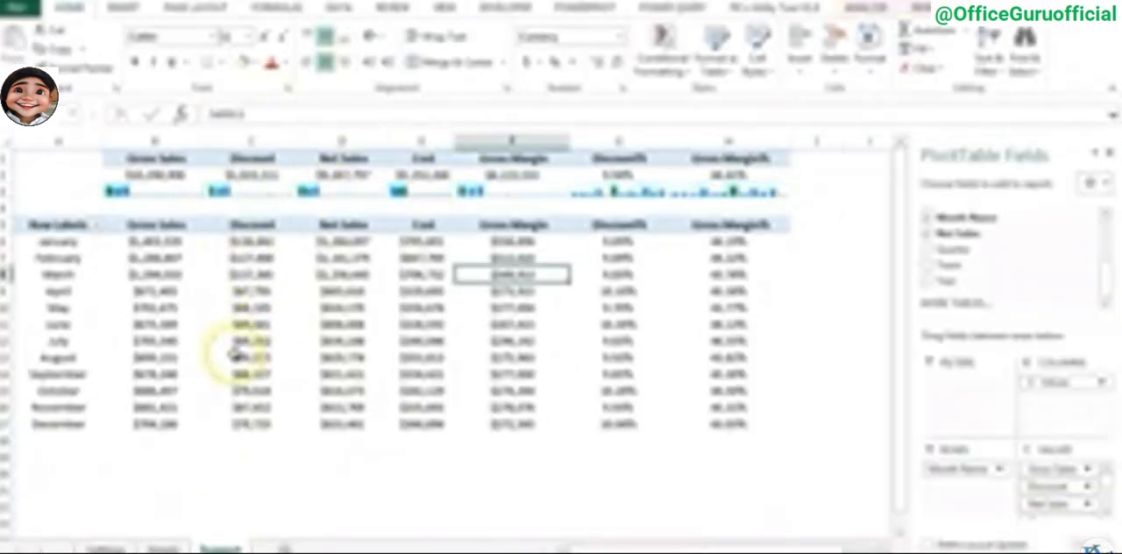
- Rename Sheet2 as Dashboard and hide its gridlines
{"action": "left_click", "coordinate": [163, 548]}
{"action": "left_click", "coordinate": [367, 213]}
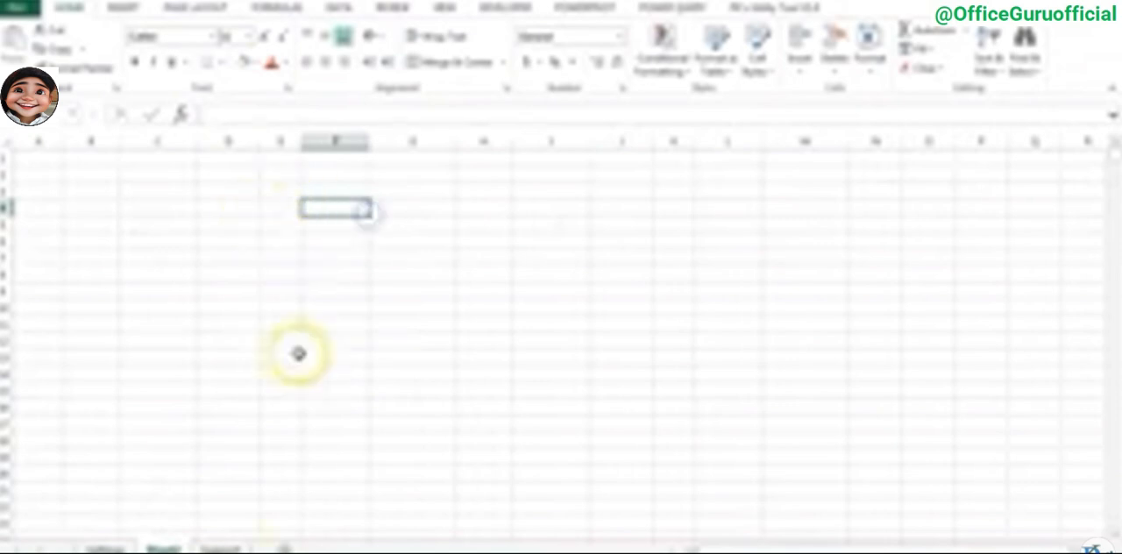
{"action": "double_click", "coordinate": [162, 549]}
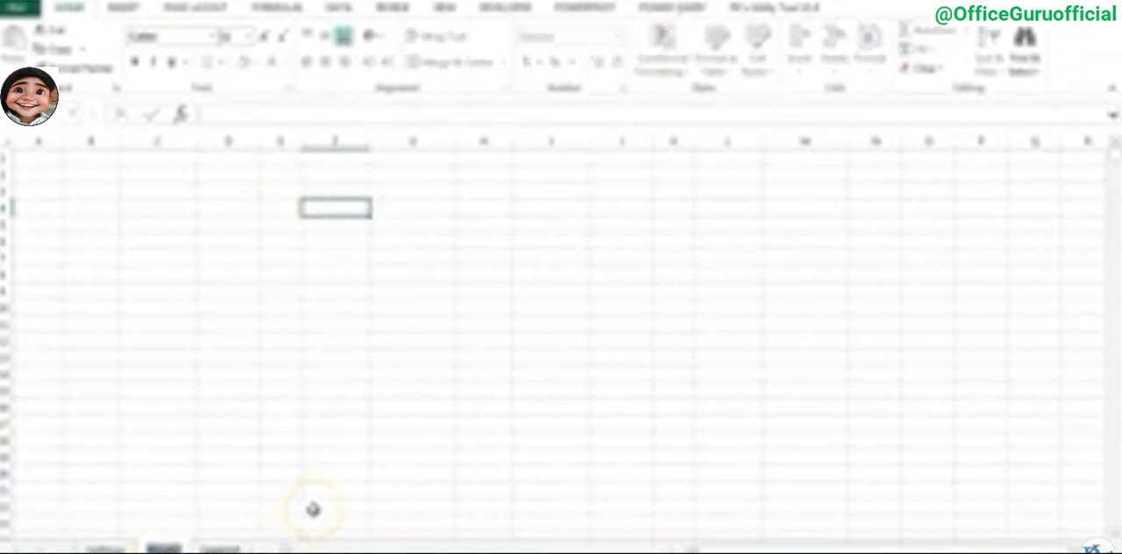
{"action": "type", "text": "Dashboard"}
{"action": "key", "text": "Return"}
{"action": "left_click", "coordinate": [175, 193]}
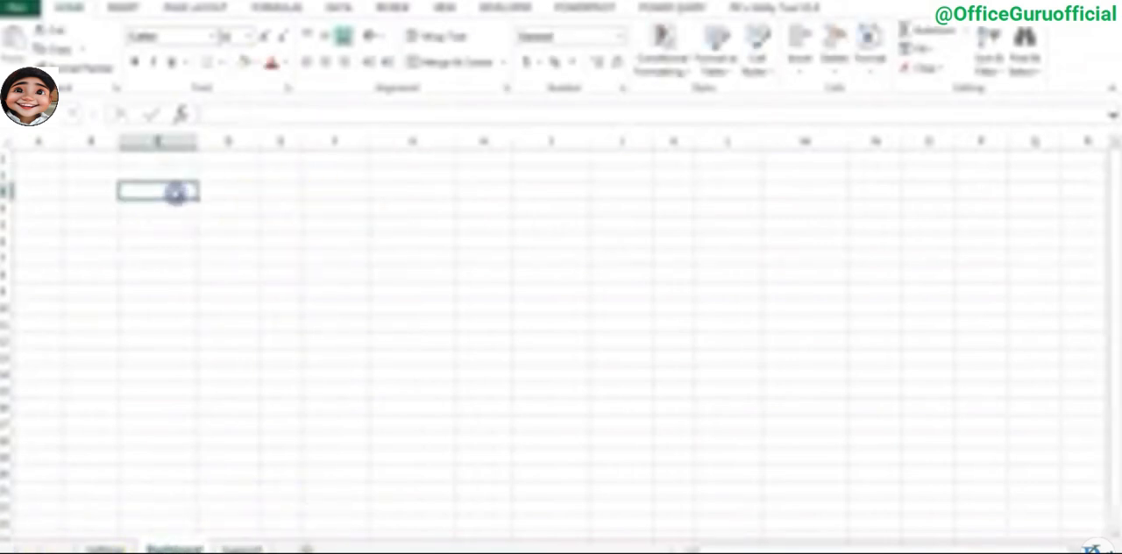
{"action": "left_click", "coordinate": [445, 8]}
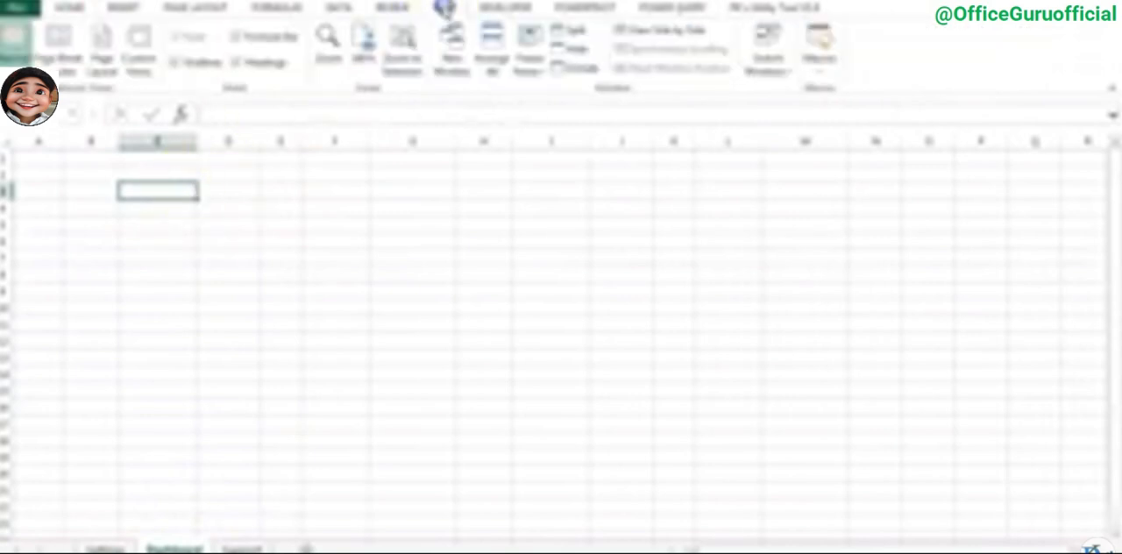
{"action": "left_click", "coordinate": [180, 63]}
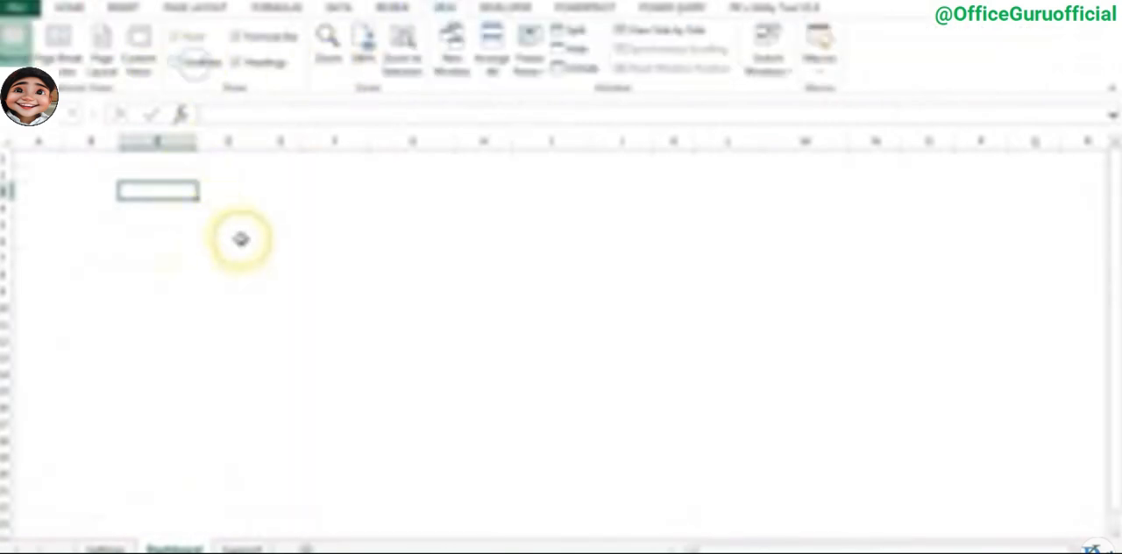
- Draw a banner rectangle across the top of the Dashboard sheet, covering columns A to Q and rows 1 to 3
{"action": "left_click", "coordinate": [123, 7]}
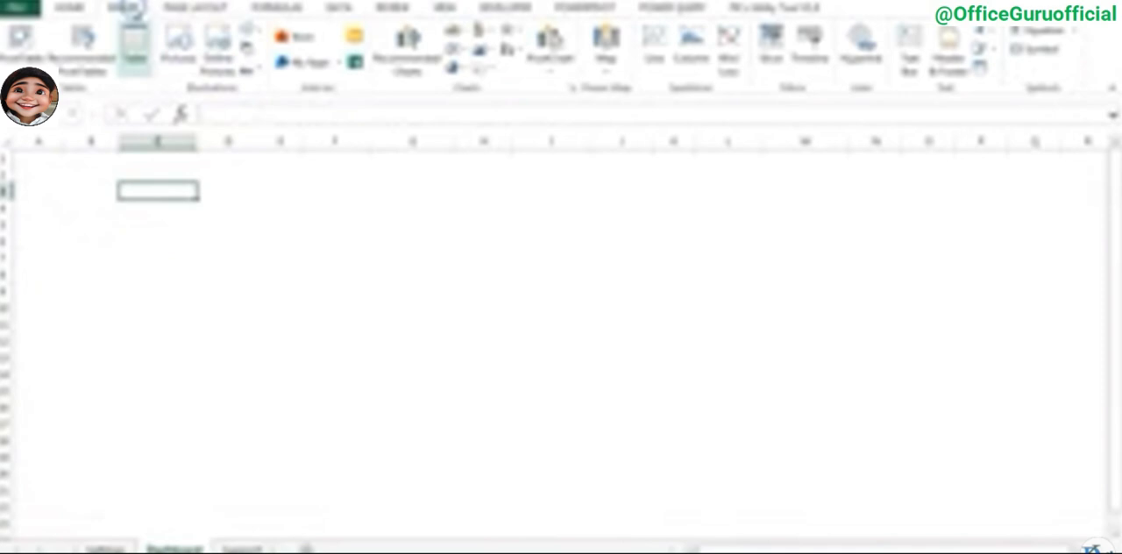
{"action": "left_click", "coordinate": [251, 35]}
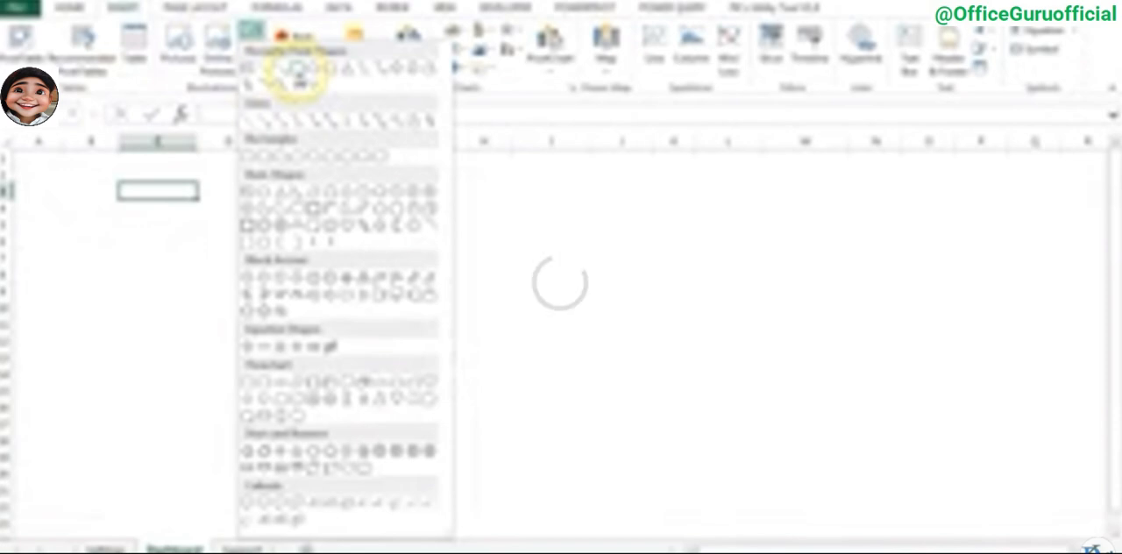
{"action": "left_click", "coordinate": [298, 77]}
{"action": "left_click_drag", "start_coordinate": [14, 149], "coordinate": [1065, 195]}
{"action": "left_click", "coordinate": [729, 251]}
{"action": "left_click", "coordinate": [553, 175]}
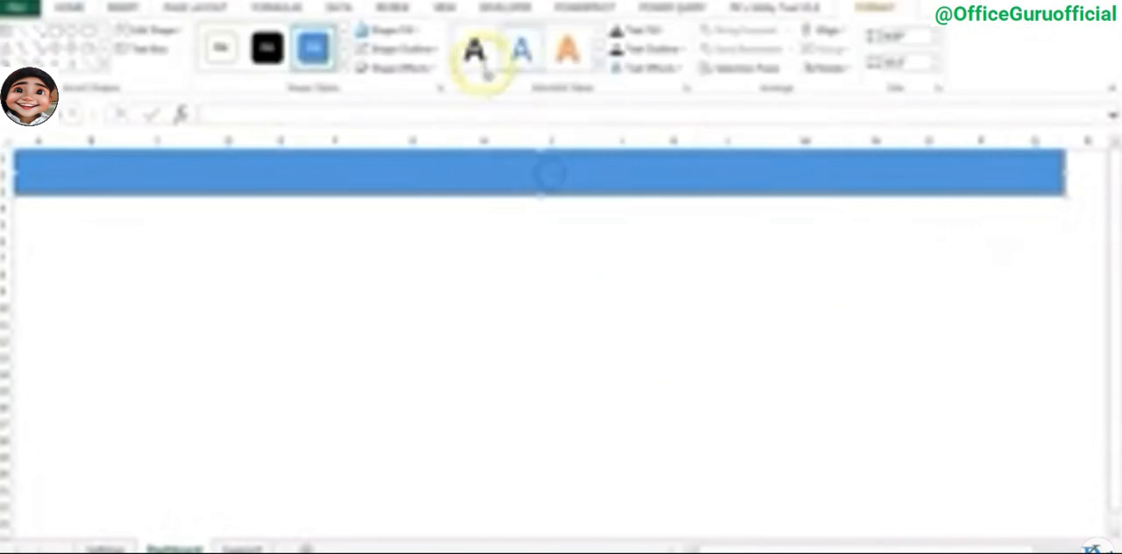
- Fill the banner rectangle with a blue-gray theme color and remove its outline
{"action": "left_click", "coordinate": [402, 32]}
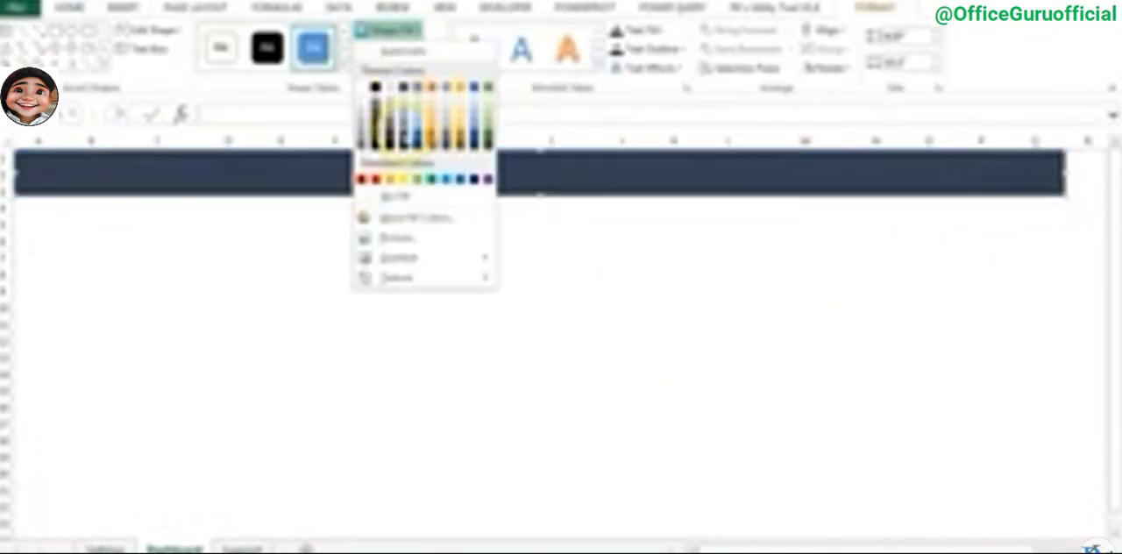
{"action": "left_click", "coordinate": [584, 246]}
{"action": "left_click", "coordinate": [605, 271]}
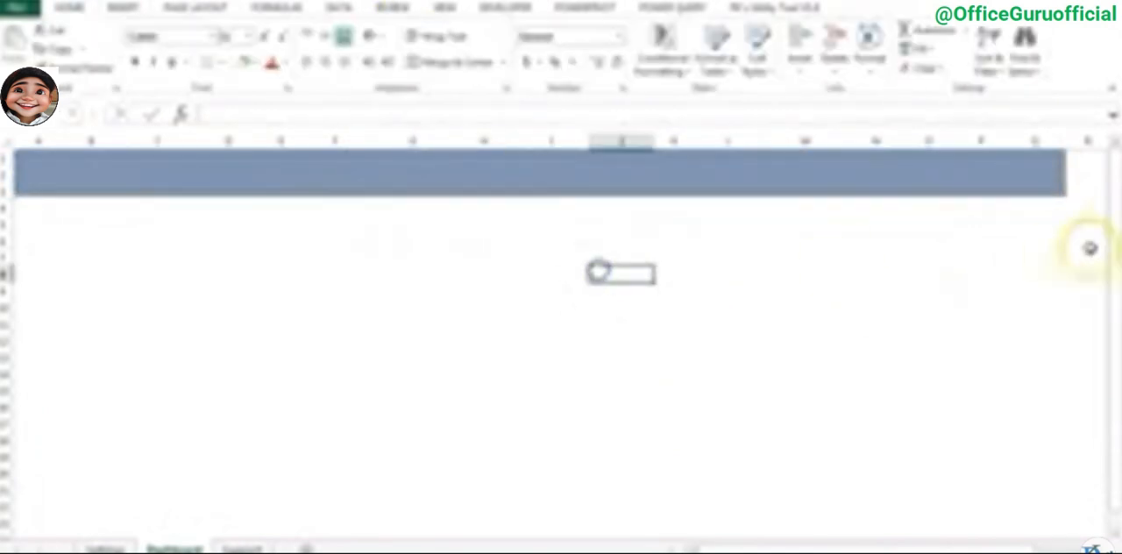
{"action": "left_click", "coordinate": [567, 171]}
{"action": "left_click", "coordinate": [399, 46]}
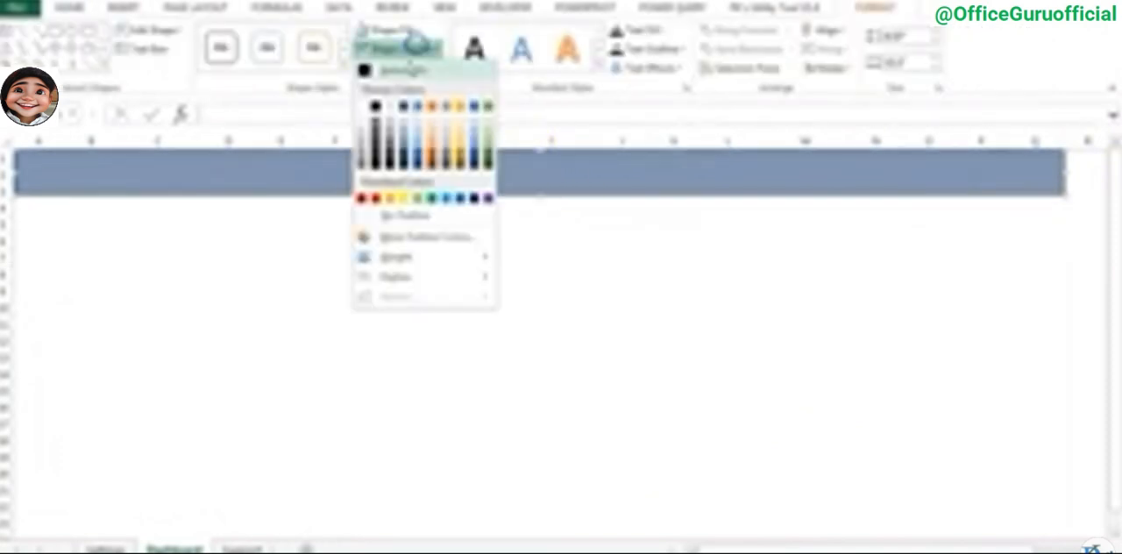
{"action": "left_click", "coordinate": [407, 218]}
{"action": "left_click", "coordinate": [621, 283]}
- Insert black WordArt on the Dashboard sheet with the text "Excel dashboard with Power BI"
{"action": "left_click", "coordinate": [442, 194]}
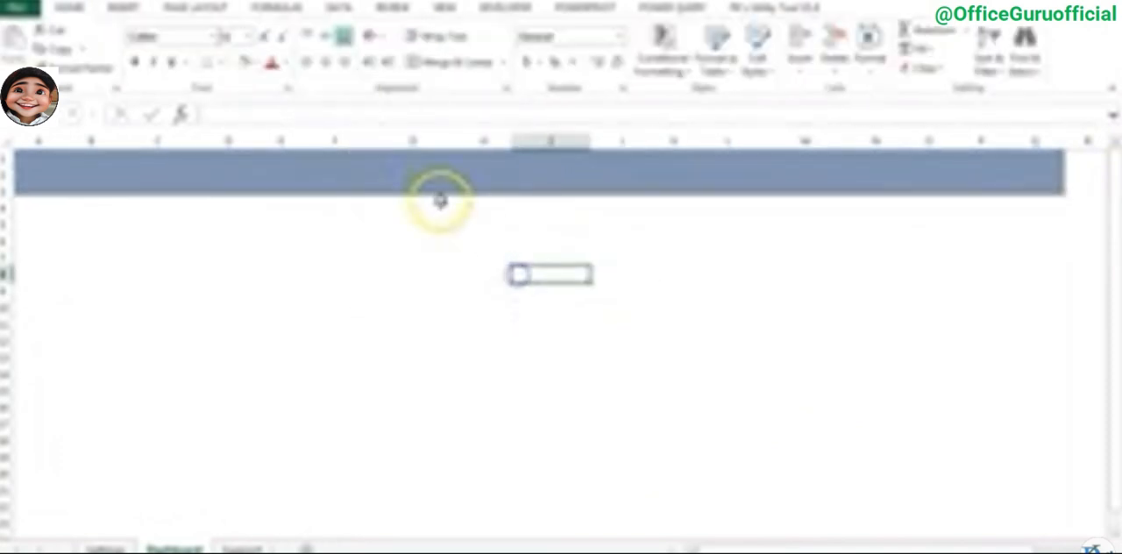
{"action": "left_click", "coordinate": [123, 8]}
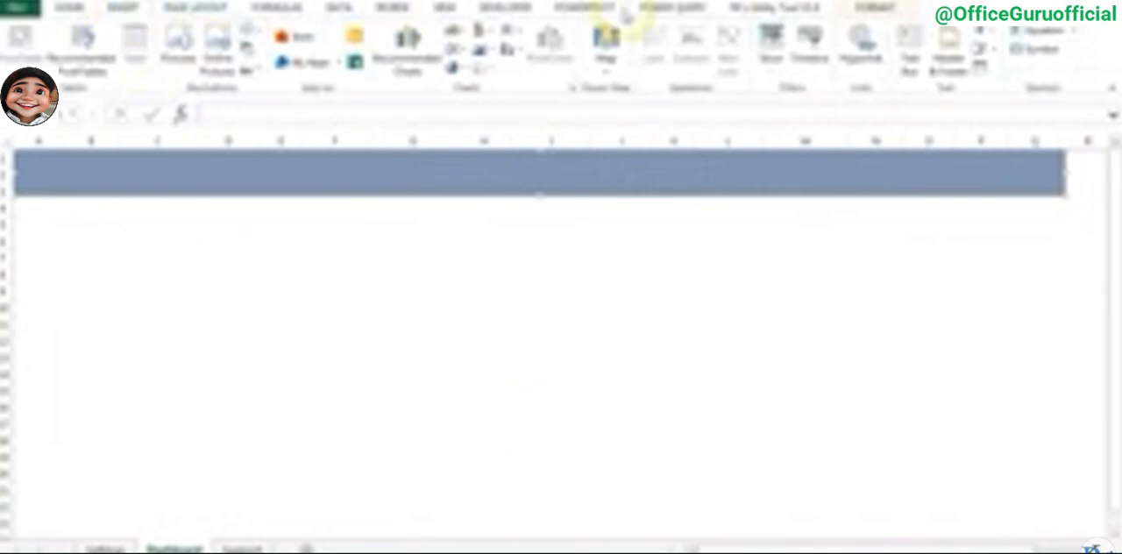
{"action": "left_click", "coordinate": [982, 42]}
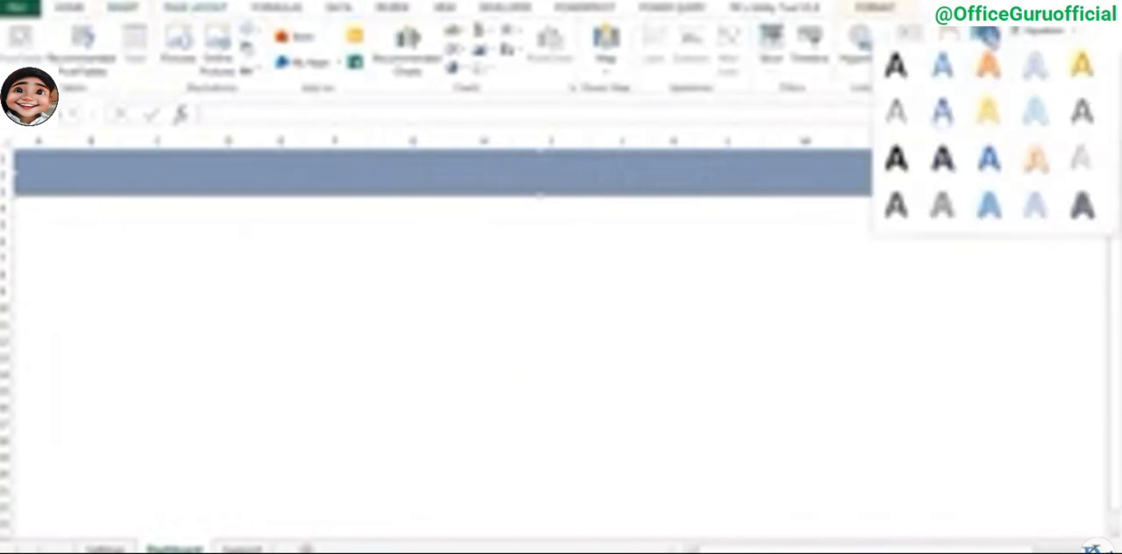
{"action": "left_click", "coordinate": [903, 72]}
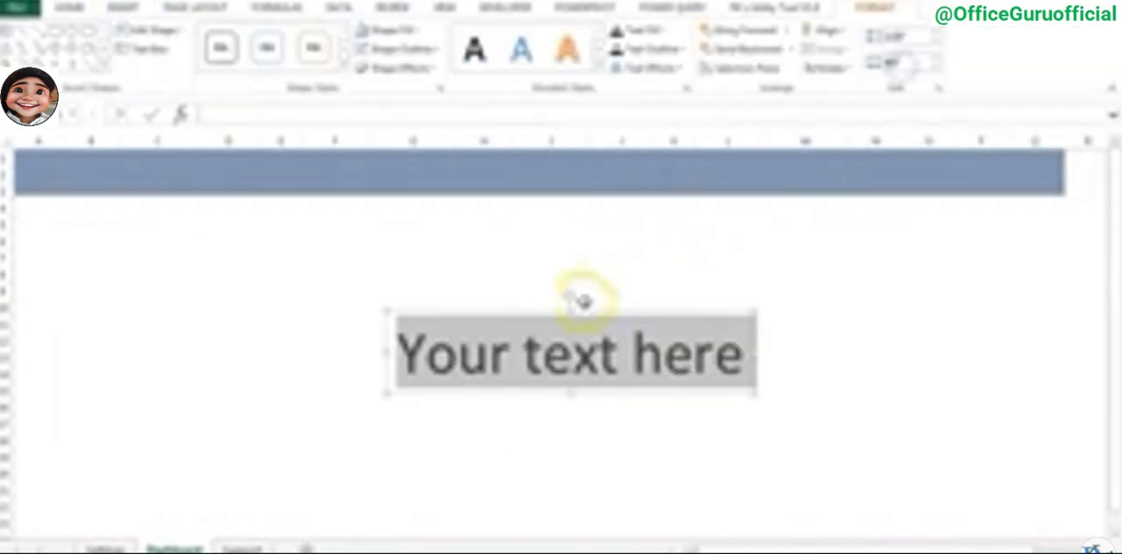
{"action": "triple_click", "coordinate": [602, 354]}
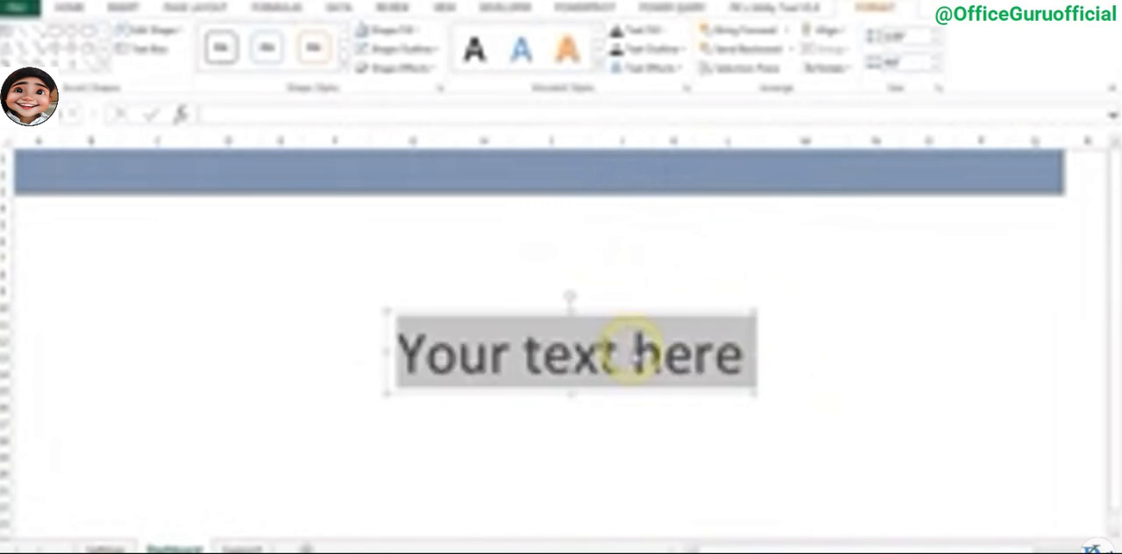
{"action": "type", "text": "Excel dashboard with Power BI"}
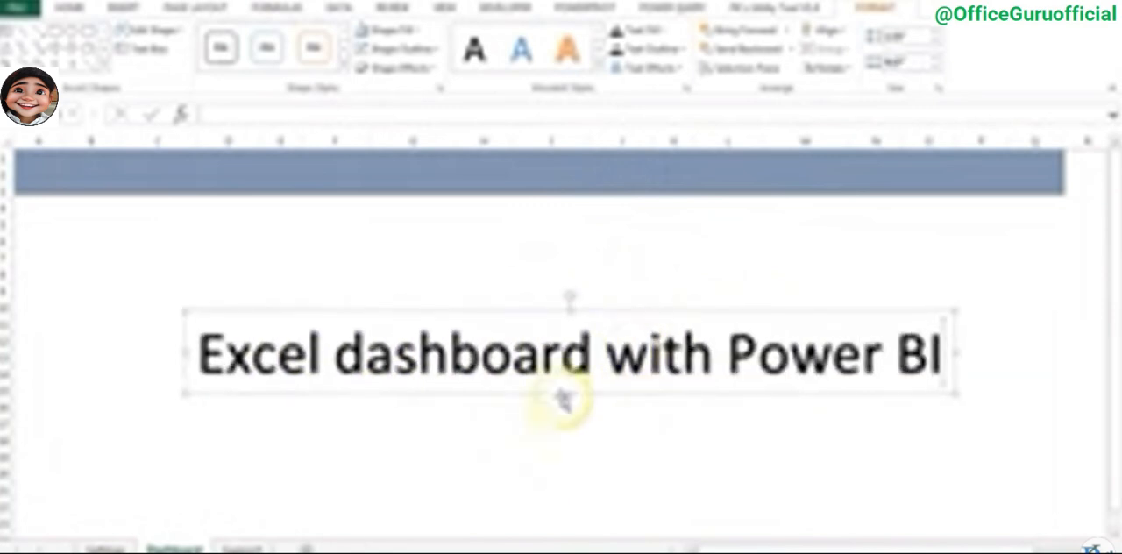
- Reduce the font size of the WordArt title so it can fit inside the banner
{"action": "left_click", "coordinate": [665, 393]}
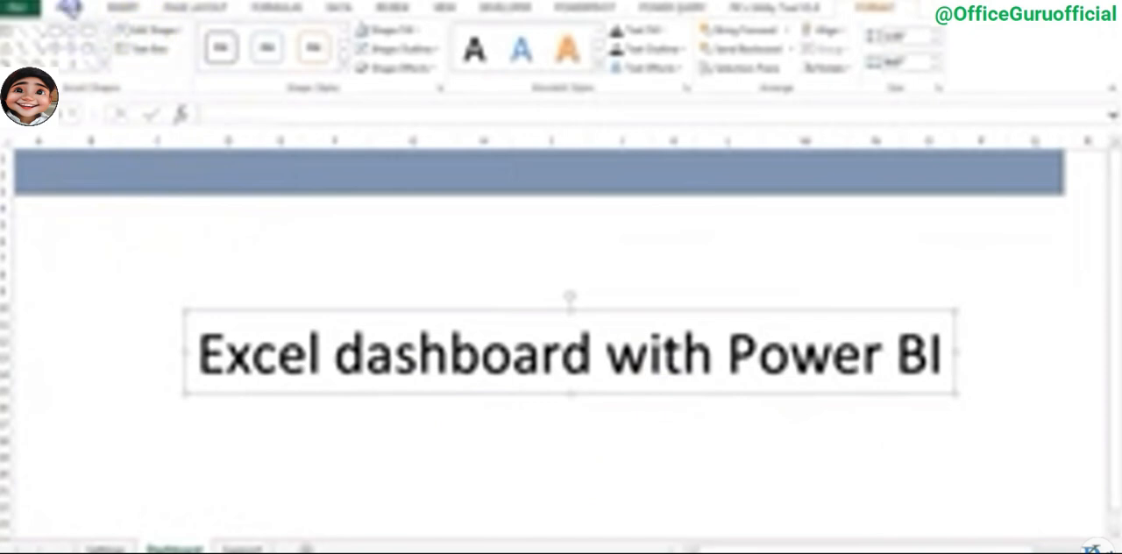
{"action": "left_click", "coordinate": [70, 7]}
{"action": "left_click", "coordinate": [282, 37]}
{"action": "left_click", "coordinate": [282, 37]}
{"action": "left_click", "coordinate": [282, 36]}
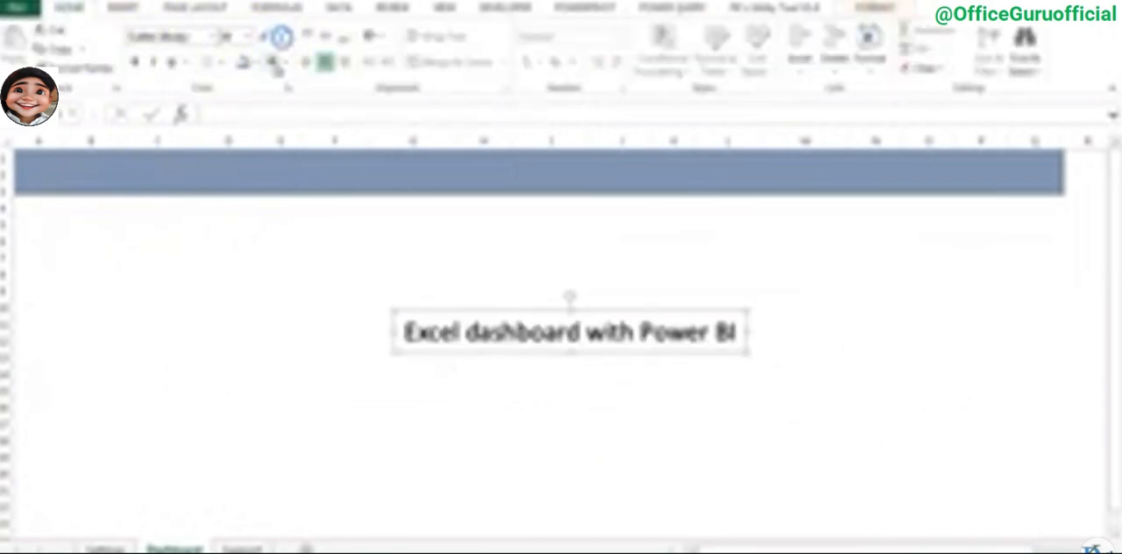
- Color the WordArt title white and move it onto the middle of the blue-gray banner
{"action": "left_click", "coordinate": [285, 63]}
{"action": "left_click", "coordinate": [273, 210]}
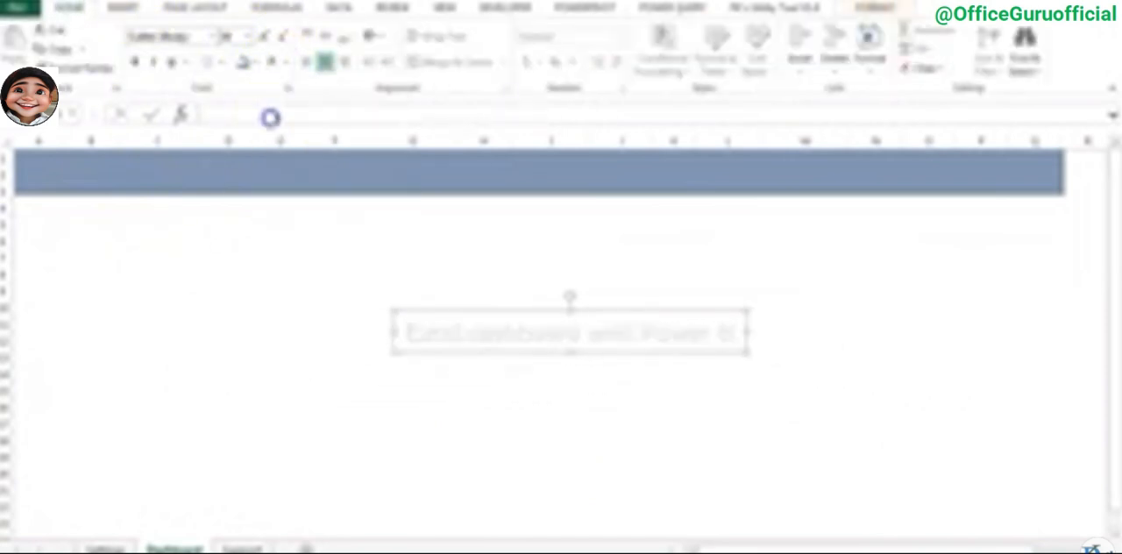
{"action": "left_click_drag", "start_coordinate": [564, 359], "coordinate": [534, 176]}
{"action": "left_click", "coordinate": [584, 277]}
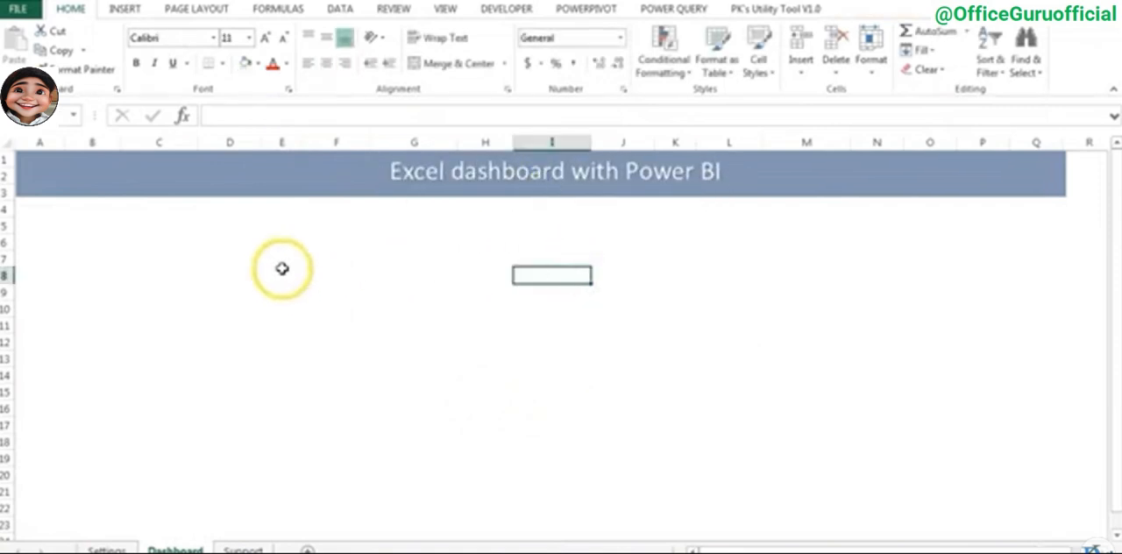
- Insert slicers for Month Name, Quarter, Team and Year from the monthly PivotTable on the Support sheet
{"action": "left_click", "coordinate": [242, 550]}
{"action": "left_click_drag", "start_coordinate": [304, 254], "coordinate": [379, 249]}
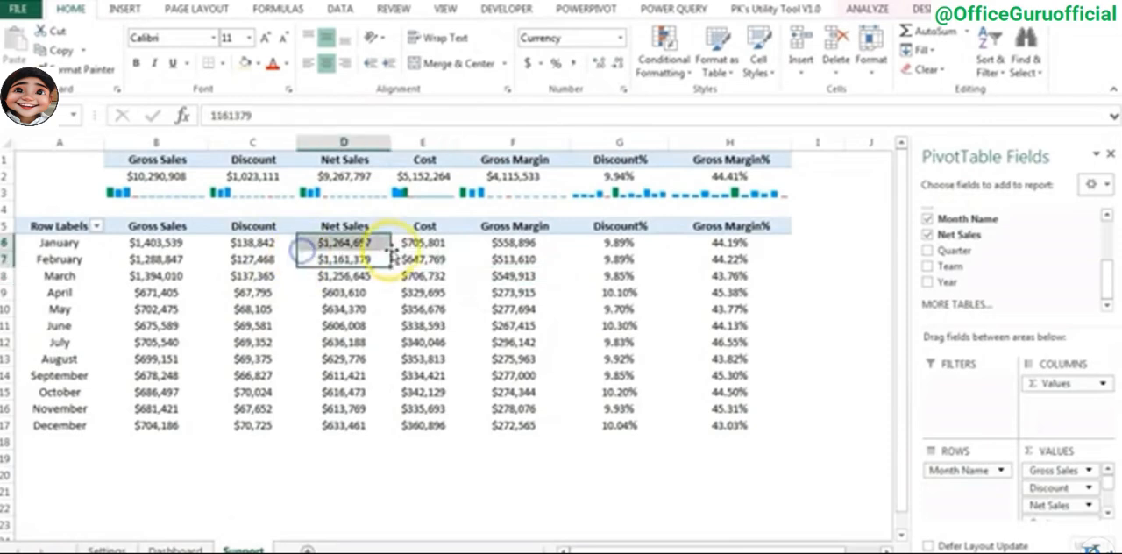
{"action": "left_click", "coordinate": [436, 244]}
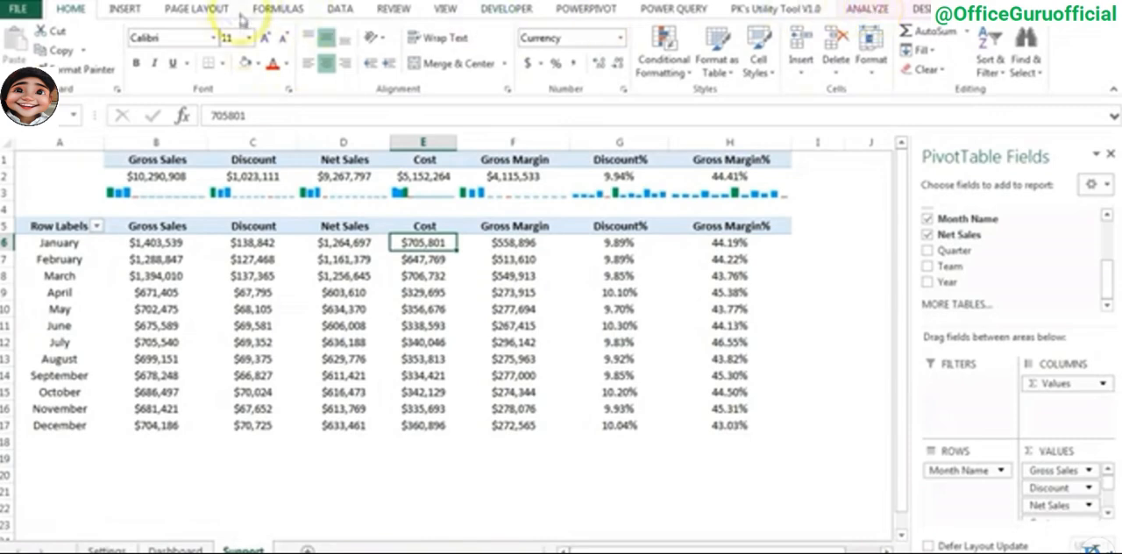
{"action": "left_click", "coordinate": [868, 11]}
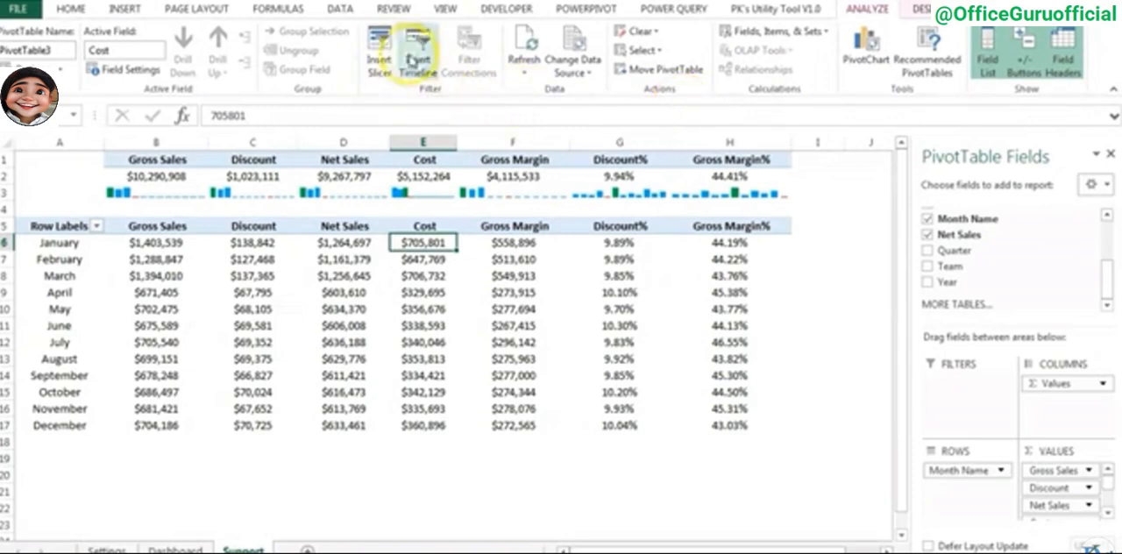
{"action": "left_click", "coordinate": [382, 44]}
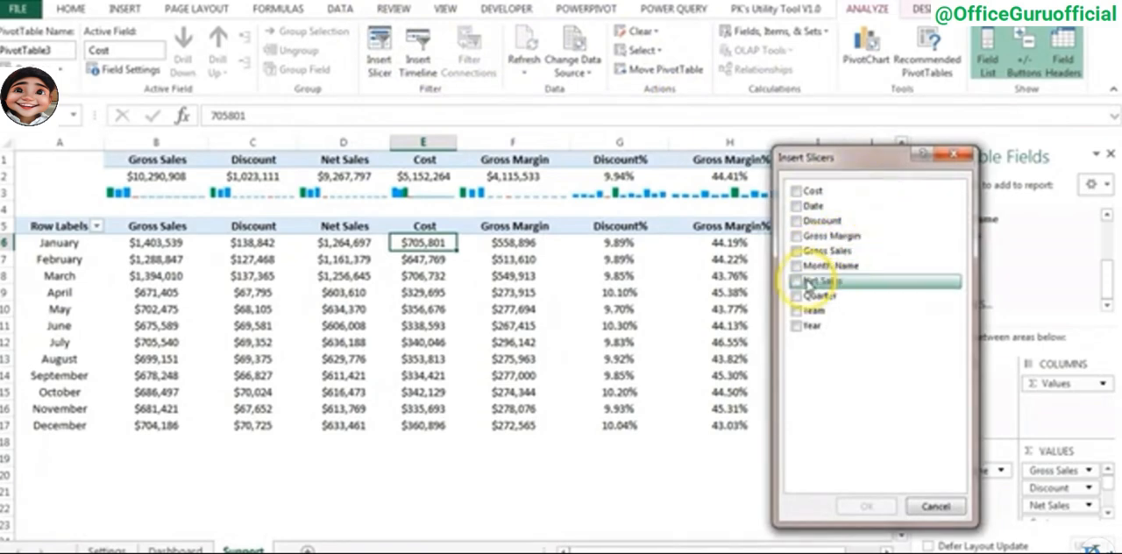
{"action": "left_click", "coordinate": [797, 325]}
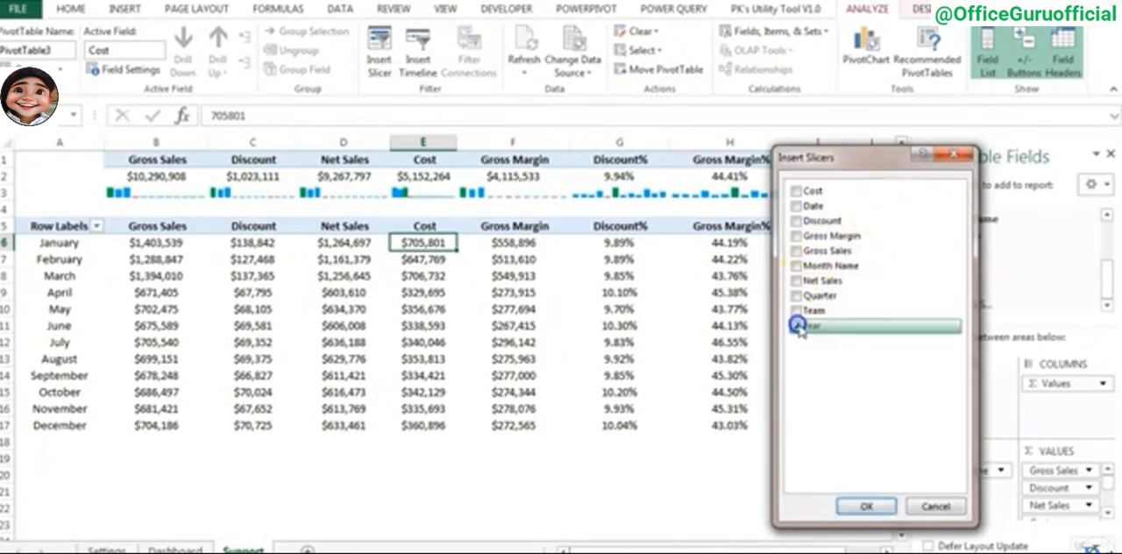
{"action": "left_click", "coordinate": [799, 297]}
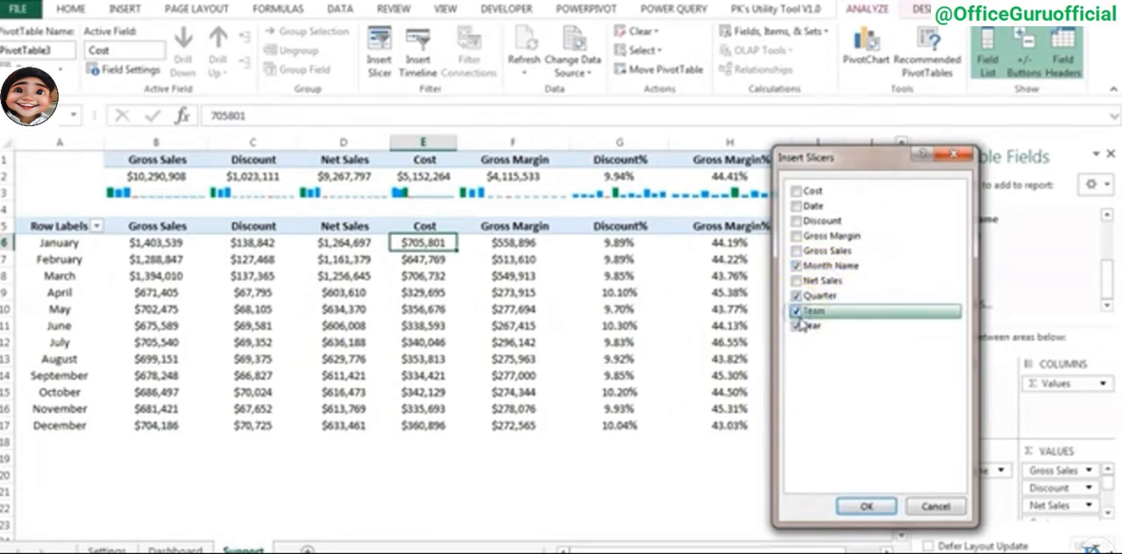
{"action": "left_click", "coordinate": [864, 507]}
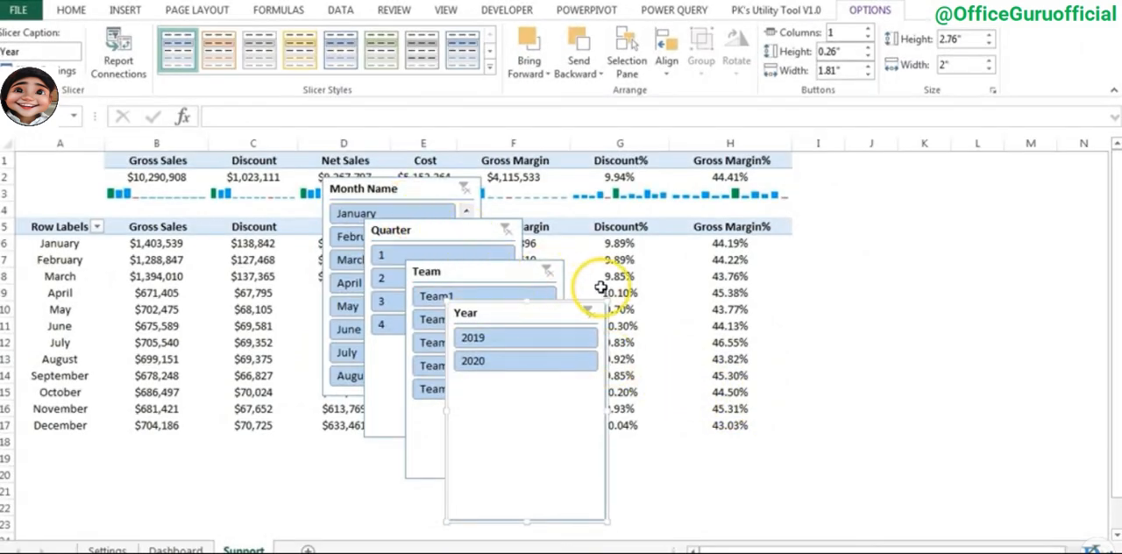
- Move all four slicers together from the Support sheet to the Dashboard sheet
{"action": "left_click", "coordinate": [465, 273], "text": "ctrl"}
{"action": "left_click", "coordinate": [429, 230], "text": "ctrl"}
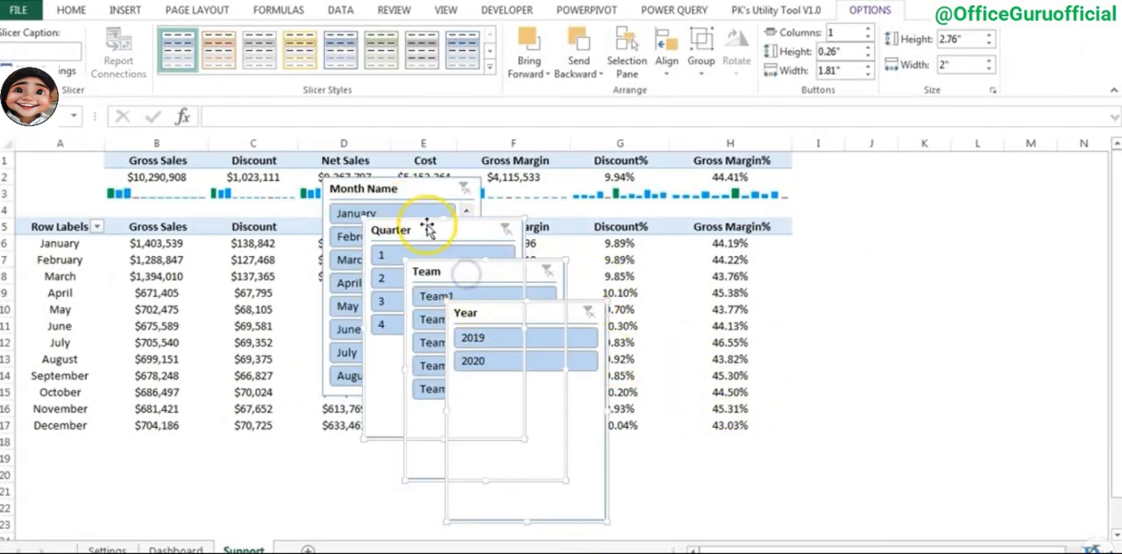
{"action": "left_click", "coordinate": [404, 189], "text": "ctrl"}
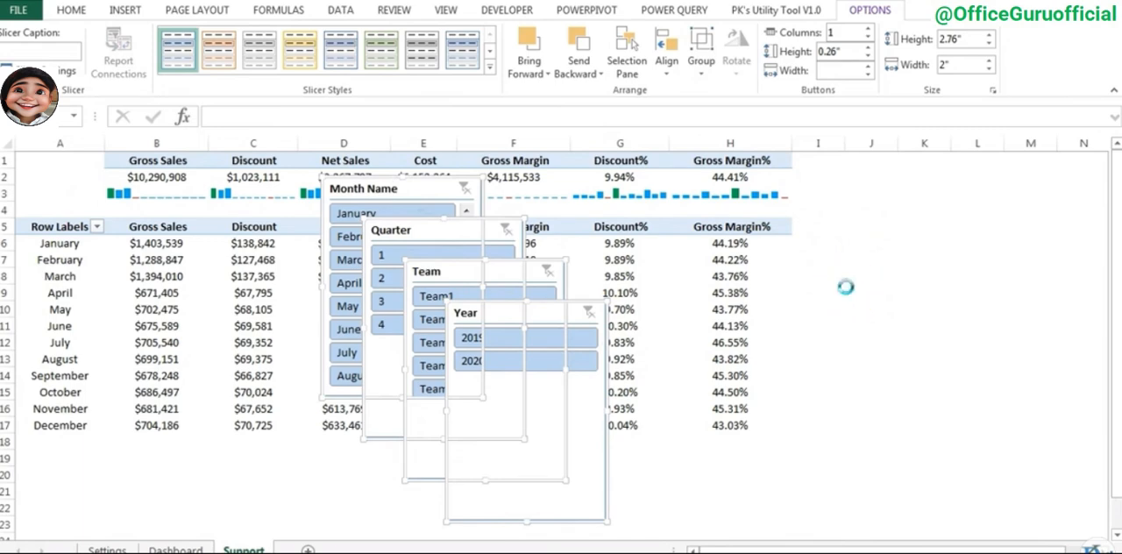
{"action": "left_click", "coordinate": [175, 550]}
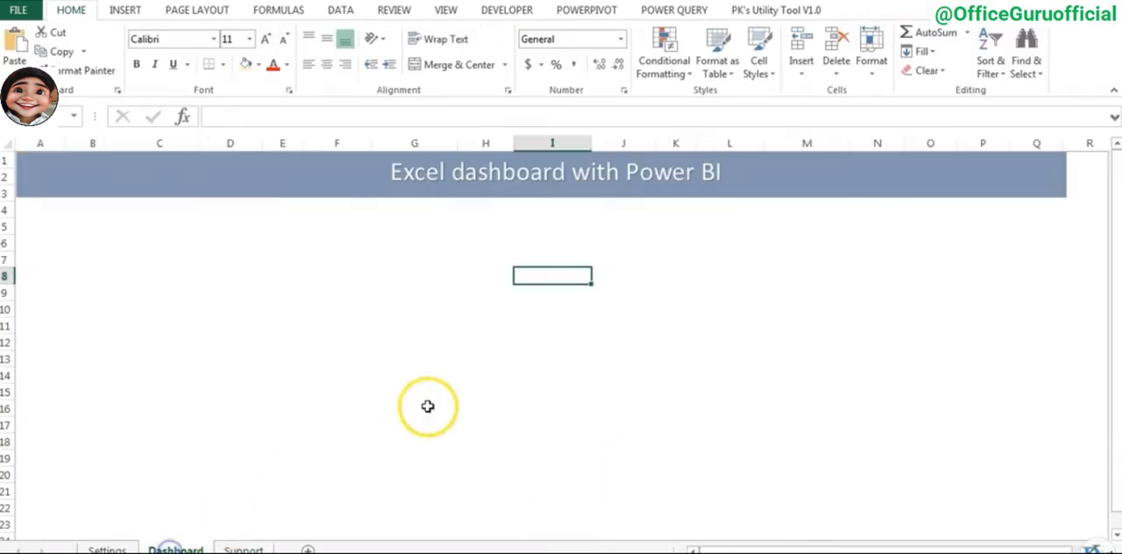
{"action": "key", "text": "ctrl+v"}
- Spread the overlapping slicers apart on the Dashboard sheet, placing the Team slicer under the banner's right end
{"action": "left_click_drag", "start_coordinate": [614, 283], "coordinate": [215, 223]}
{"action": "left_click", "coordinate": [588, 290]}
{"action": "left_click_drag", "start_coordinate": [367, 351], "coordinate": [622, 286]}
{"action": "left_click_drag", "start_coordinate": [284, 309], "coordinate": [955, 215]}
- Lay out the Year slicer in 2 columns, shorten it to one button row and place it under the banner's left end
{"action": "left_click", "coordinate": [649, 277]}
{"action": "left_click", "coordinate": [880, 10]}
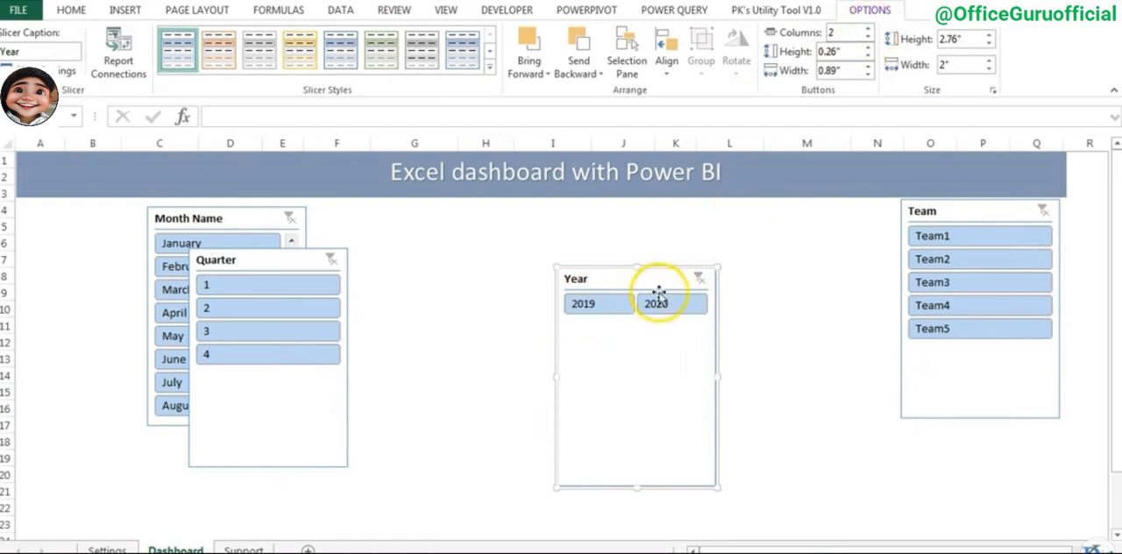
{"action": "left_click_drag", "start_coordinate": [637, 484], "coordinate": [639, 321]}
{"action": "left_click_drag", "start_coordinate": [231, 218], "coordinate": [465, 294]}
{"action": "left_click_drag", "start_coordinate": [612, 279], "coordinate": [70, 212]}
- Set the Quarter slicer to 2 columns, shorten it to fit its two button rows and place it directly below the Year slicer
{"action": "left_click", "coordinate": [254, 258]}
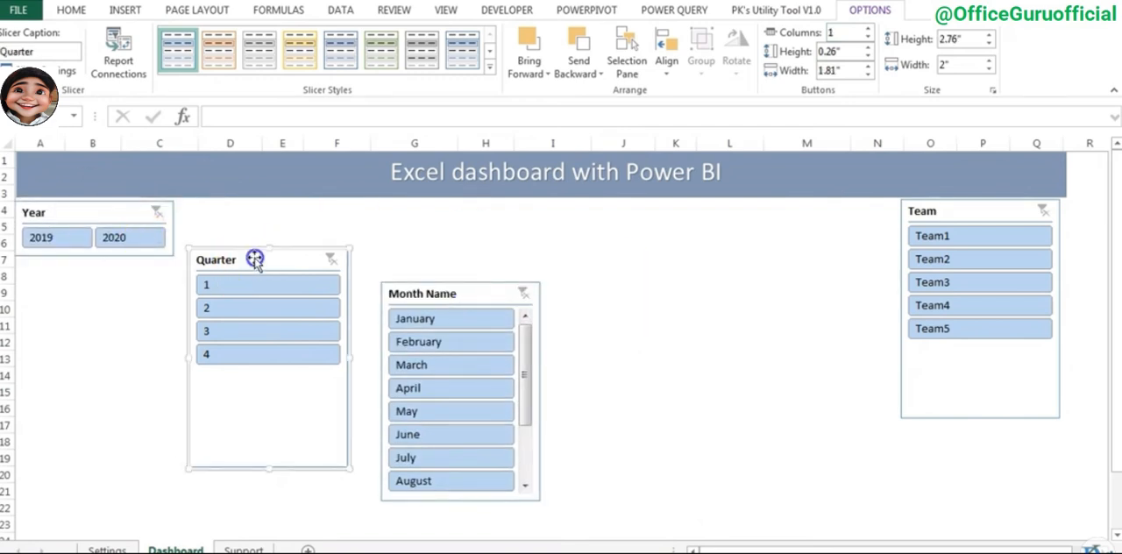
{"action": "left_click", "coordinate": [869, 28]}
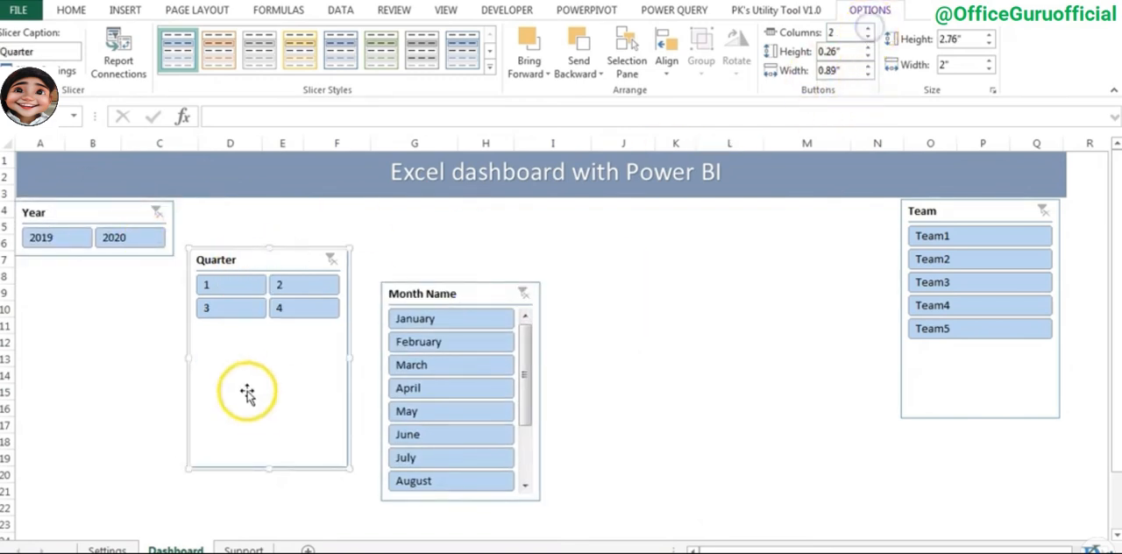
{"action": "left_click_drag", "start_coordinate": [281, 326], "coordinate": [282, 325]}
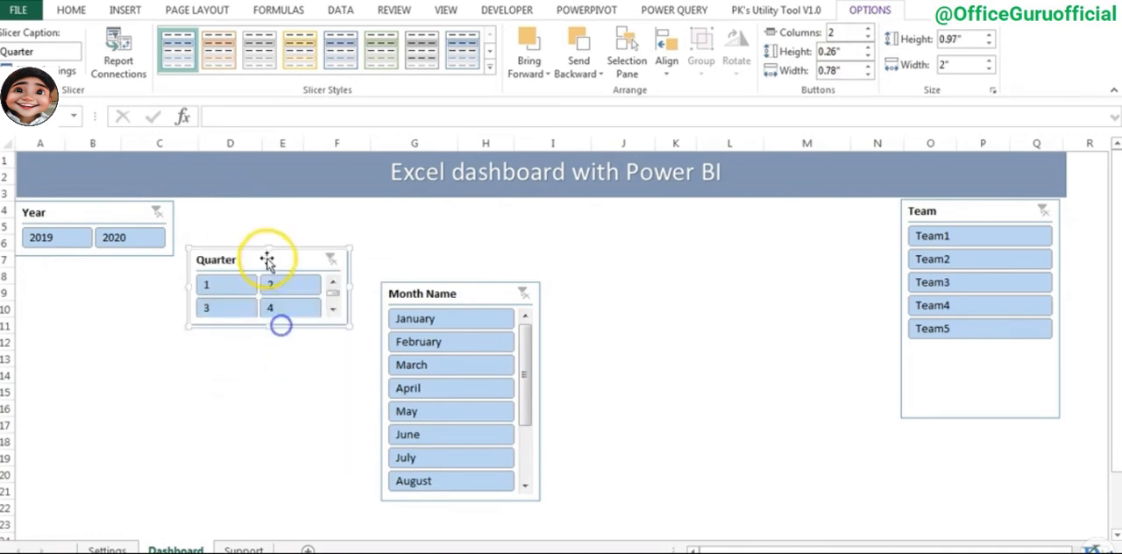
{"action": "left_click_drag", "start_coordinate": [268, 255], "coordinate": [90, 275]}
{"action": "left_click_drag", "start_coordinate": [94, 334], "coordinate": [94, 342]}
- Set the Month Name slicer to 2 columns, shorten it to about 2.2" and place it directly below the Quarter slicer
{"action": "left_click", "coordinate": [470, 294]}
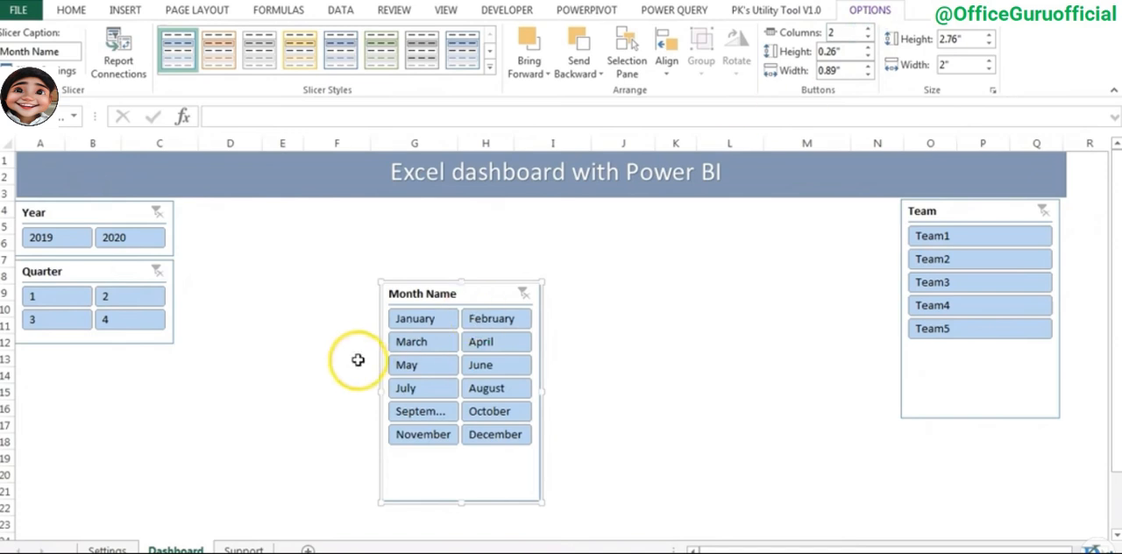
{"action": "left_click_drag", "start_coordinate": [462, 505], "coordinate": [465, 453]}
{"action": "left_click_drag", "start_coordinate": [466, 296], "coordinate": [95, 360]}
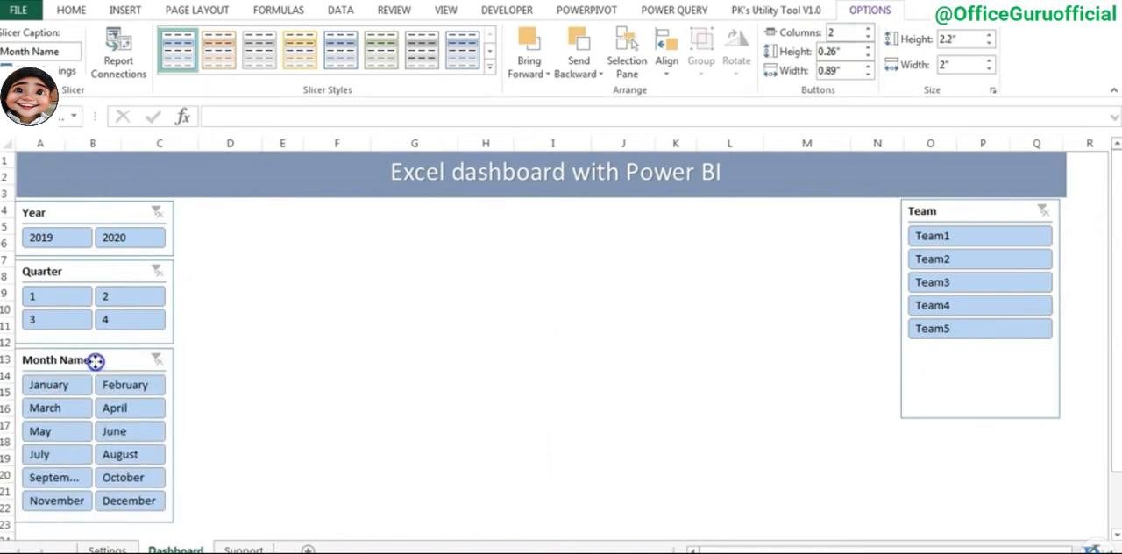
{"action": "left_click", "coordinate": [390, 312]}
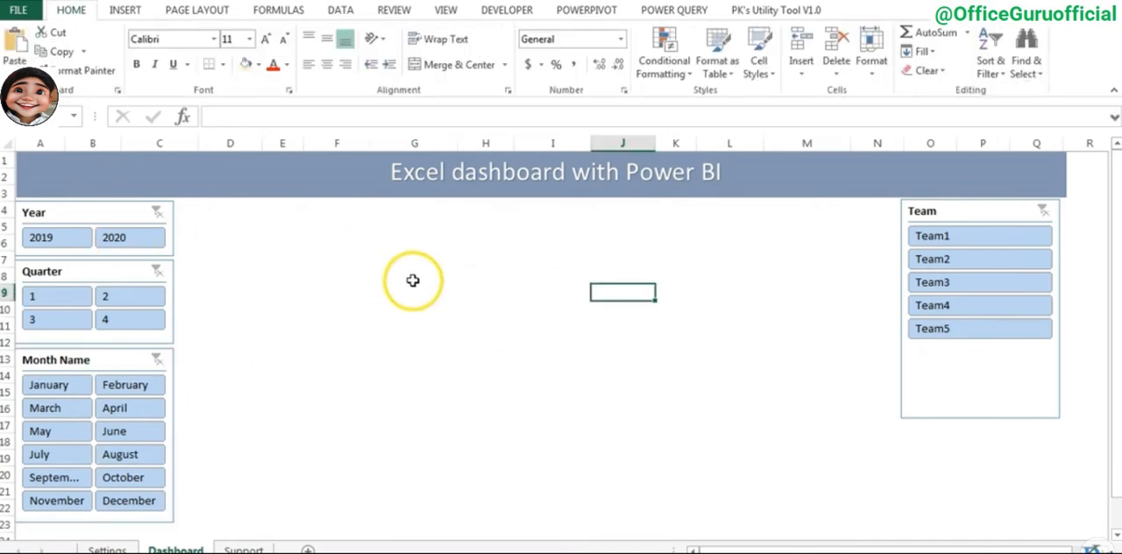
- Draw a rounded rectangle about 0.69" high and 1.32" wide below the banner, beside the Year slicer
{"action": "left_click", "coordinate": [414, 275]}
{"action": "left_click", "coordinate": [125, 10]}
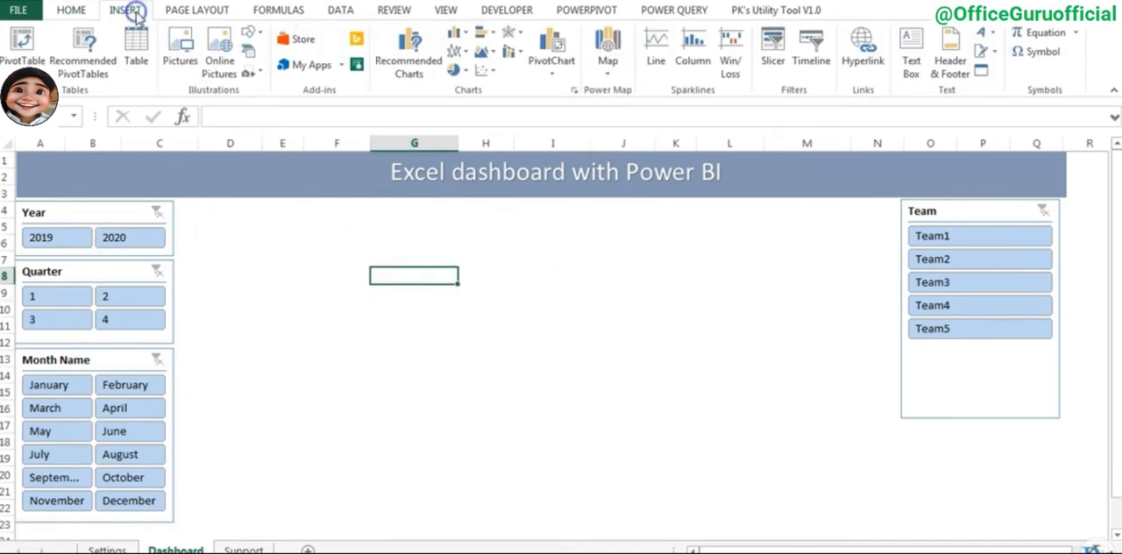
{"action": "left_click", "coordinate": [251, 35]}
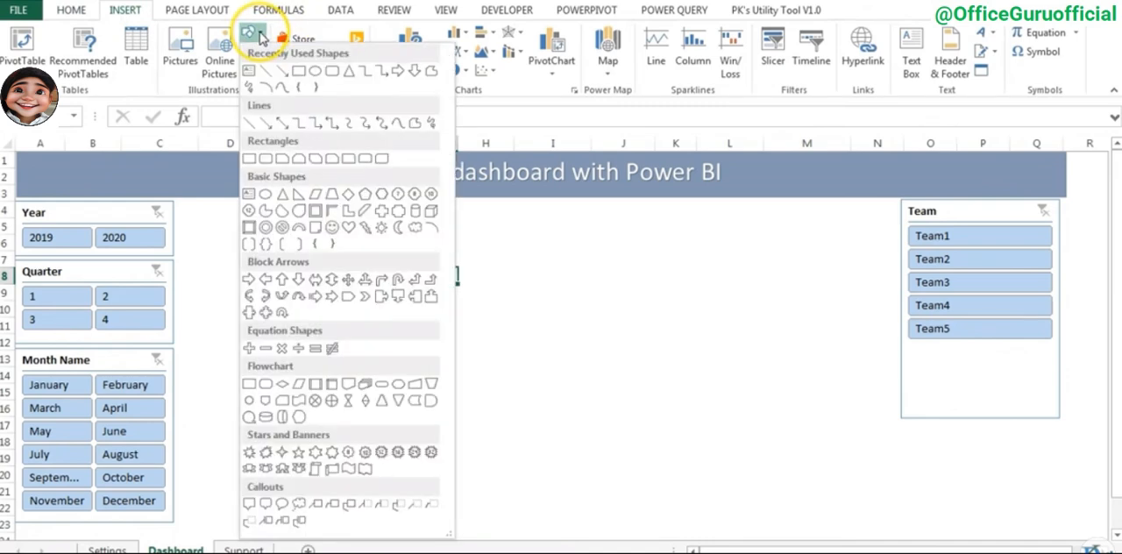
{"action": "left_click", "coordinate": [266, 167]}
{"action": "left_click_drag", "start_coordinate": [220, 214], "coordinate": [324, 267]}
- Fill the rounded rectangle with Light Blue, apply the Preset 8 shape effect and nudge it slightly toward the Year slicer
{"action": "left_click", "coordinate": [399, 33]}
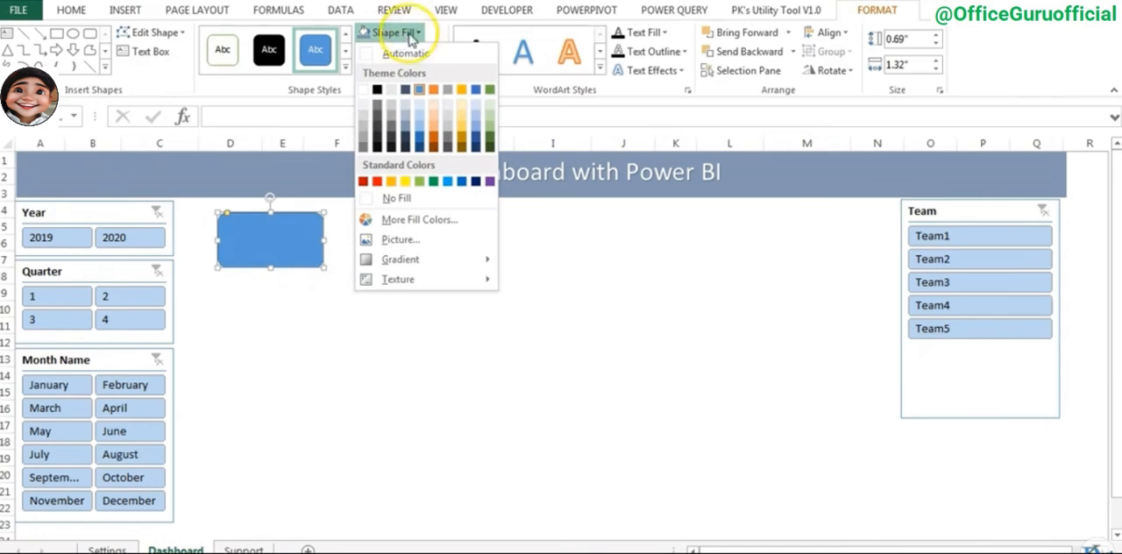
{"action": "left_click", "coordinate": [446, 183]}
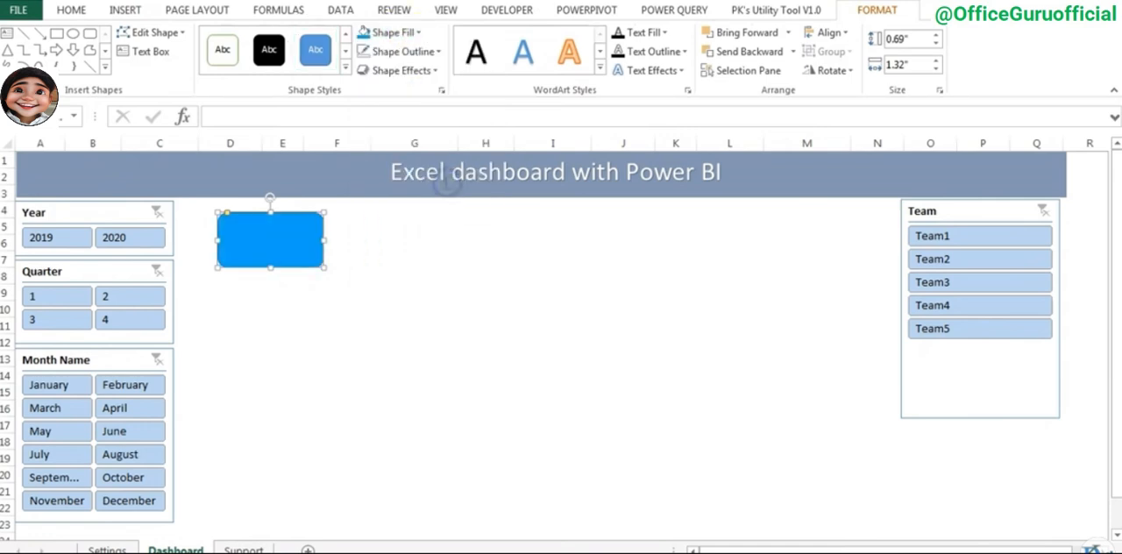
{"action": "left_click", "coordinate": [419, 71]}
{"action": "mouse_move", "coordinate": [421, 100]}
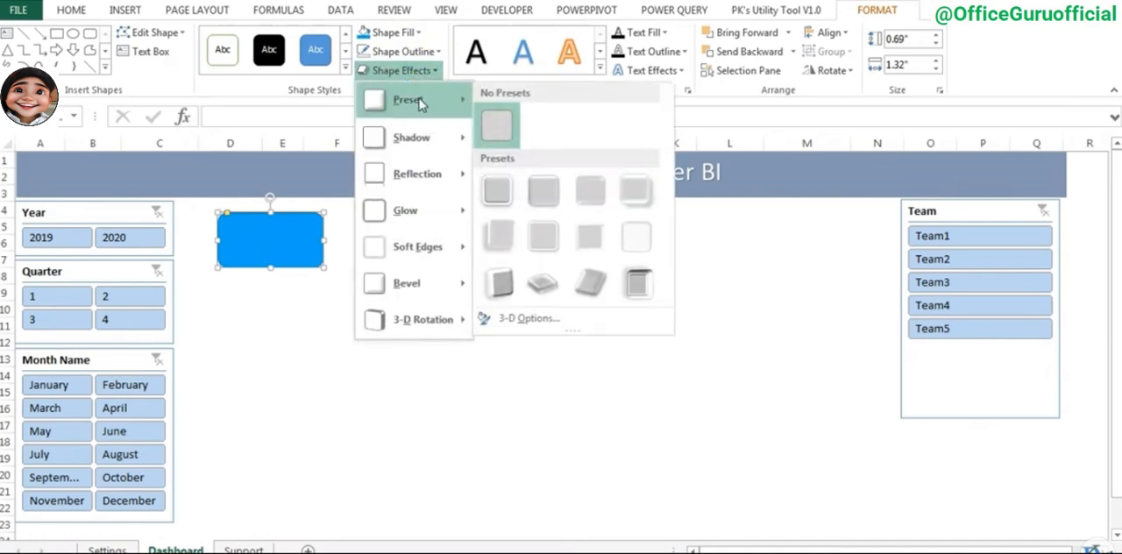
{"action": "left_click", "coordinate": [635, 238]}
{"action": "left_click", "coordinate": [480, 299]}
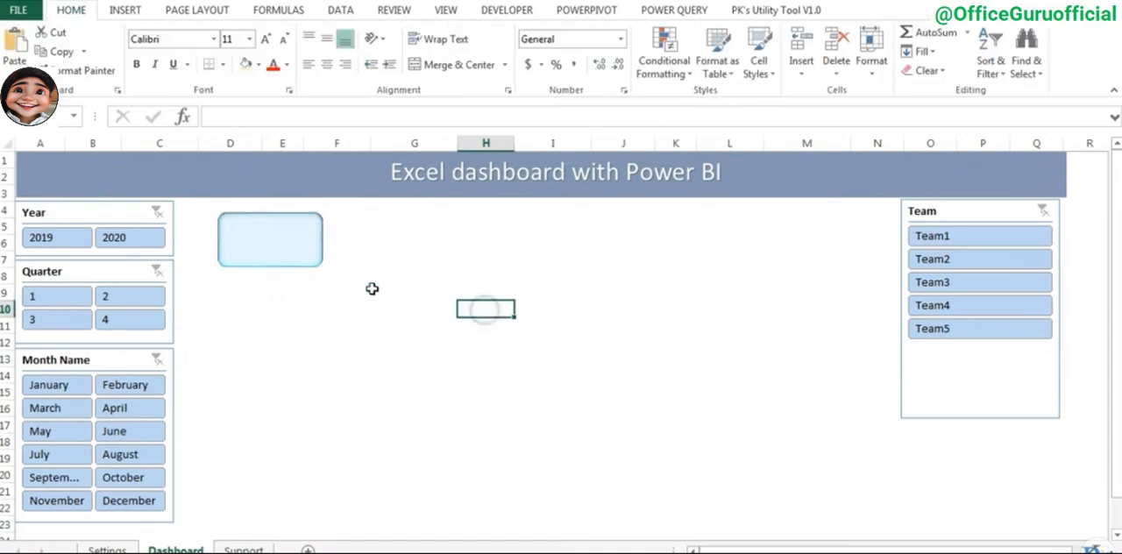
{"action": "left_click", "coordinate": [276, 244]}
- Draw a text box about 0.66" high and 2.53" wide in the empty area below and beside the rounded rectangle
{"action": "left_click", "coordinate": [413, 243]}
{"action": "left_click", "coordinate": [126, 10]}
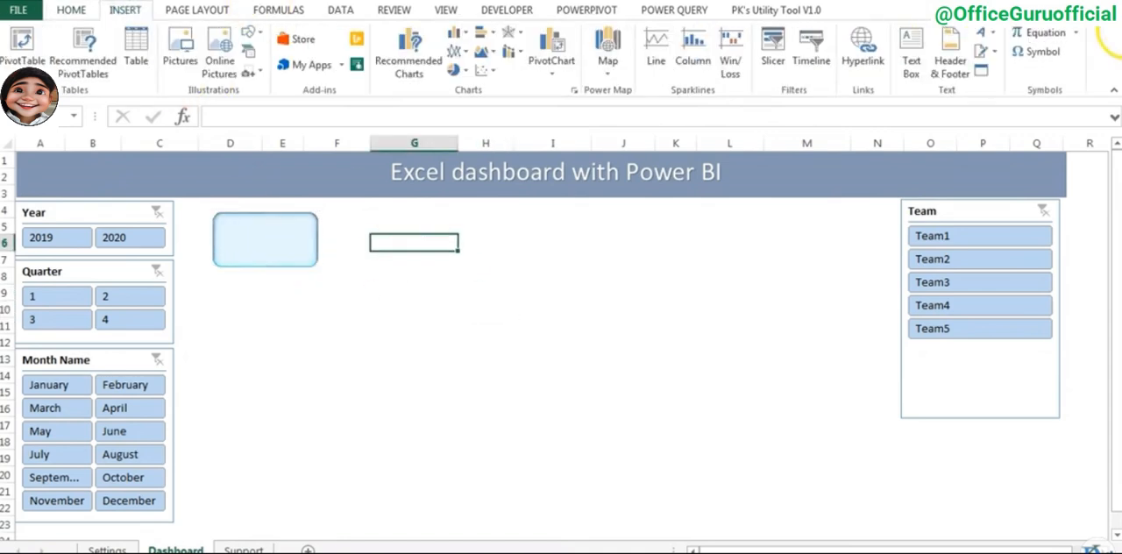
{"action": "left_click", "coordinate": [912, 51]}
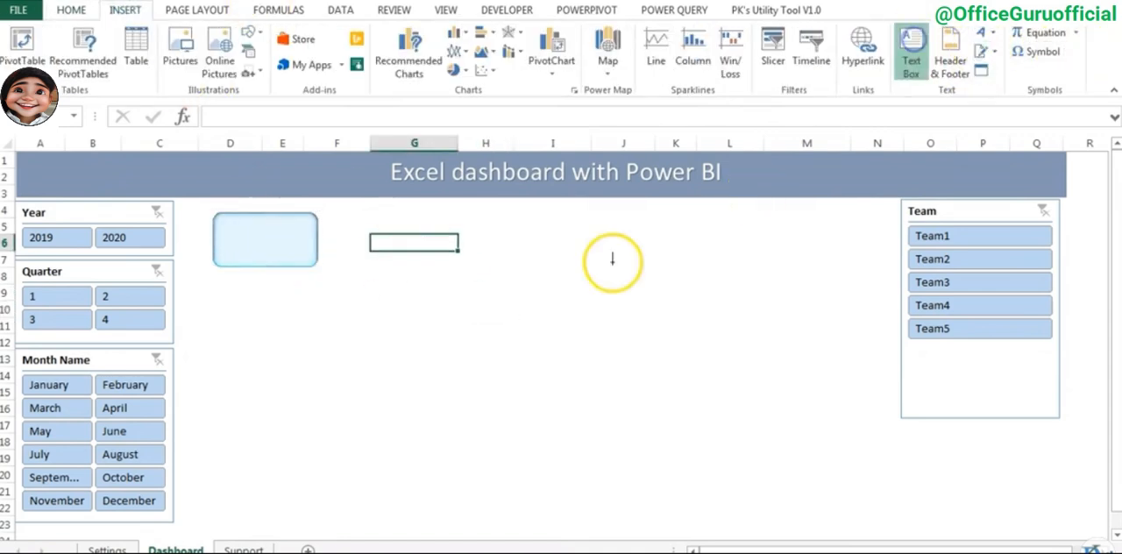
{"action": "left_click_drag", "start_coordinate": [413, 285], "coordinate": [615, 338]}
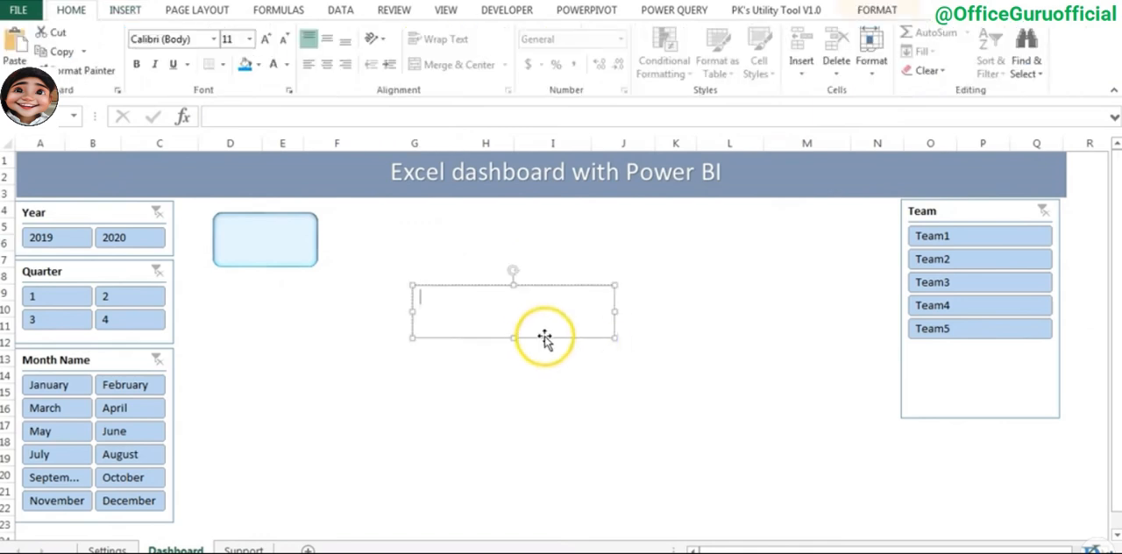
- Link the text box to the Gross Sales heading with the formula =Support!B1
{"action": "left_click", "coordinate": [326, 111]}
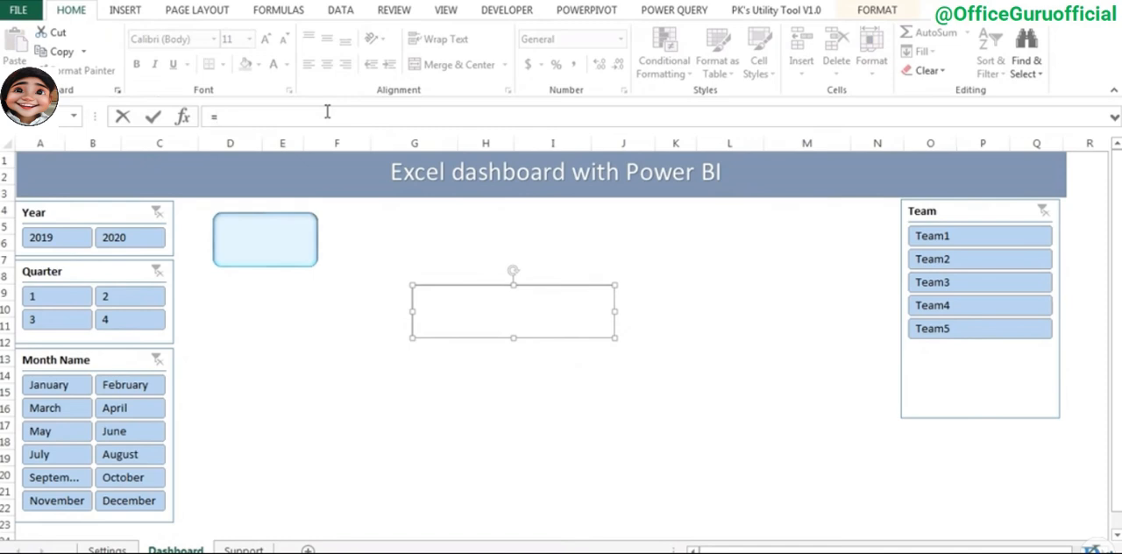
{"action": "type", "text": "="}
{"action": "left_click", "coordinate": [244, 549]}
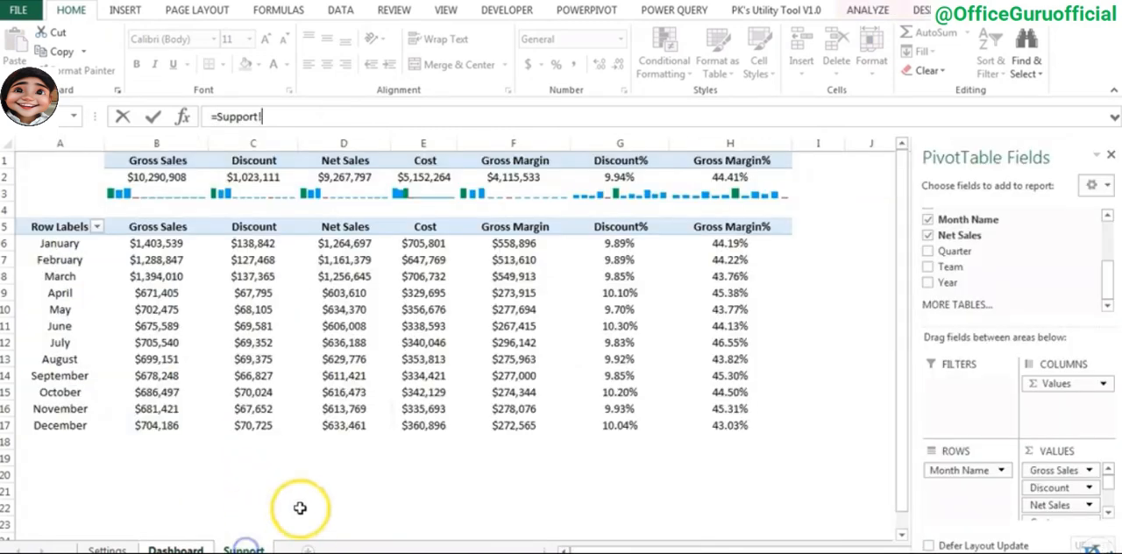
{"action": "left_click", "coordinate": [178, 160]}
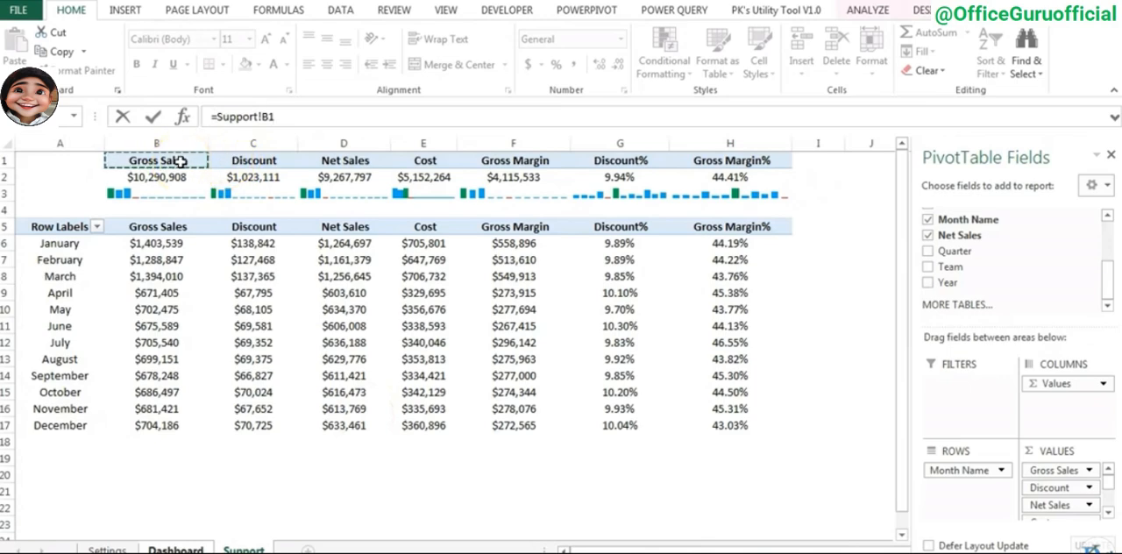
{"action": "key", "text": "Return"}
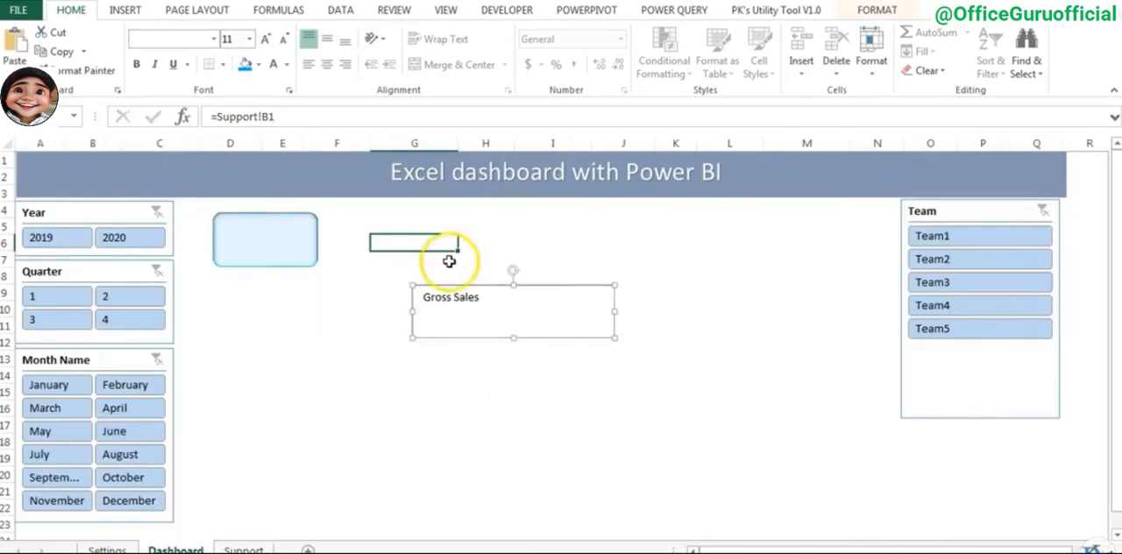
- Center the Gross Sales text horizontally and vertically in its text box, and remove the box's fill and outline
{"action": "left_click_drag", "start_coordinate": [573, 337], "coordinate": [523, 336]}
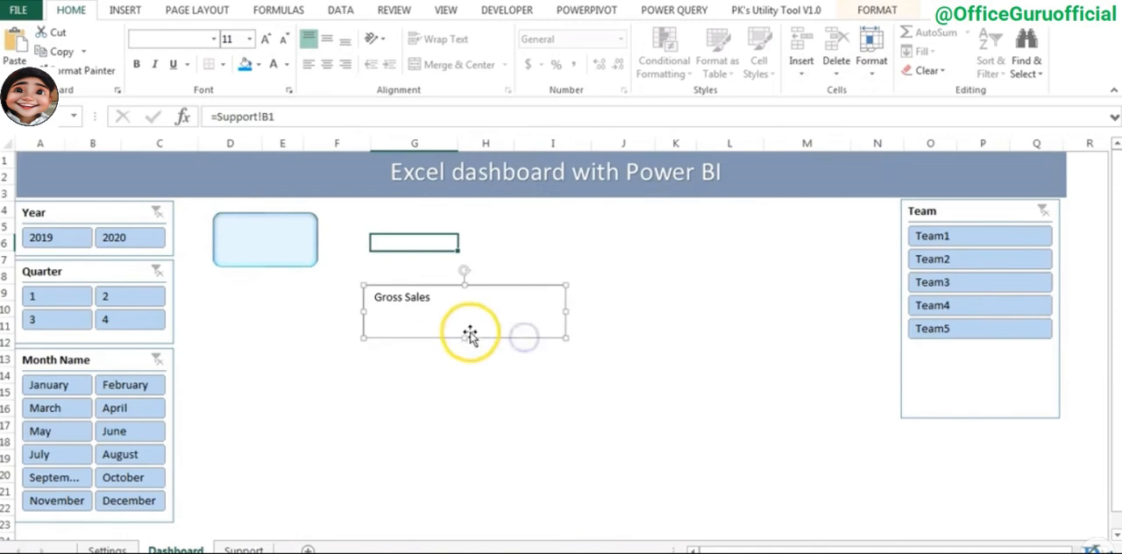
{"action": "left_click", "coordinate": [326, 41]}
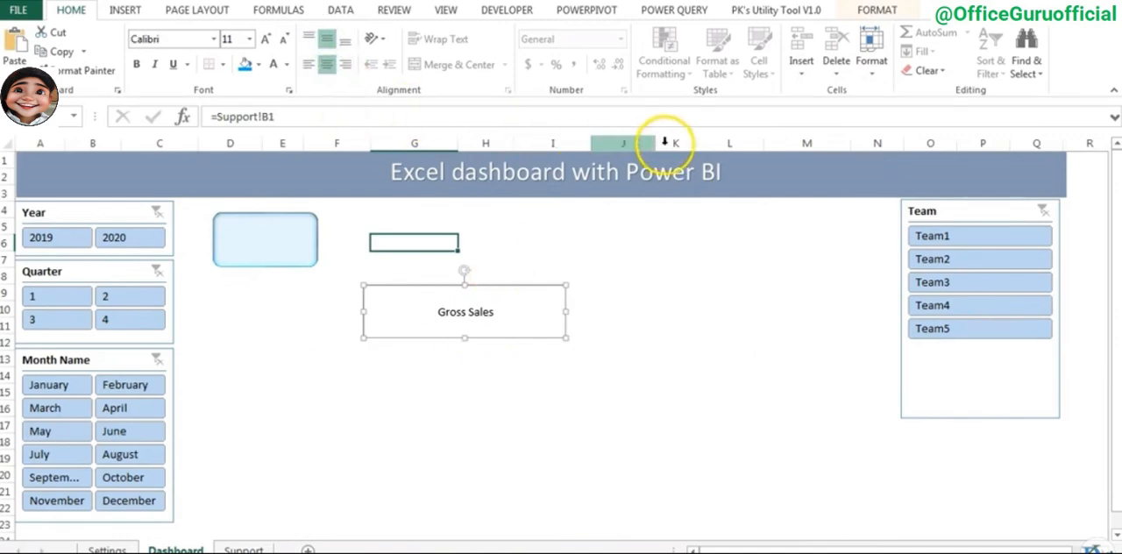
{"action": "left_click", "coordinate": [879, 11]}
{"action": "left_click", "coordinate": [393, 32]}
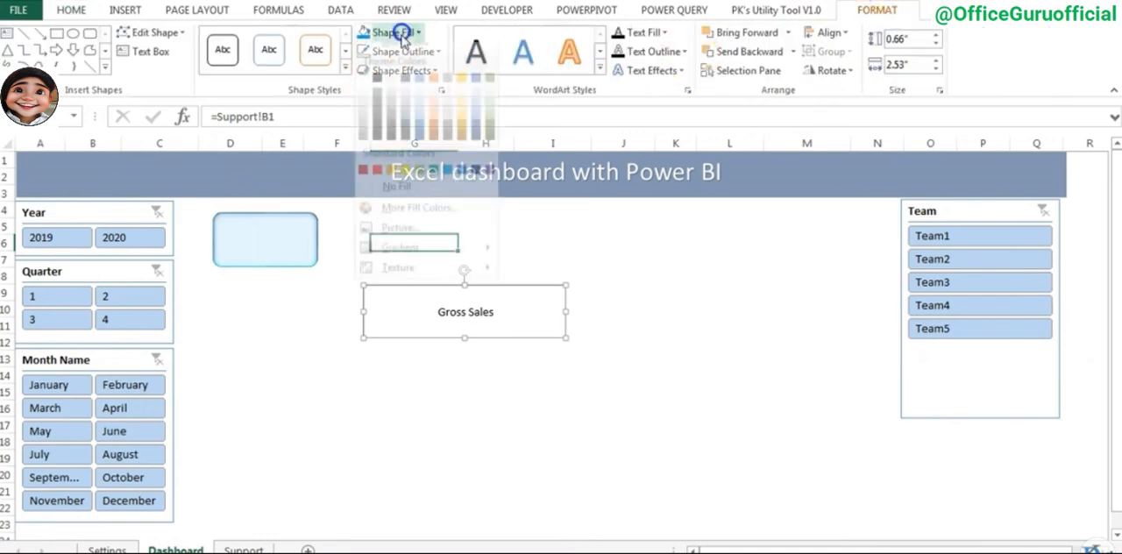
{"action": "left_click", "coordinate": [401, 202]}
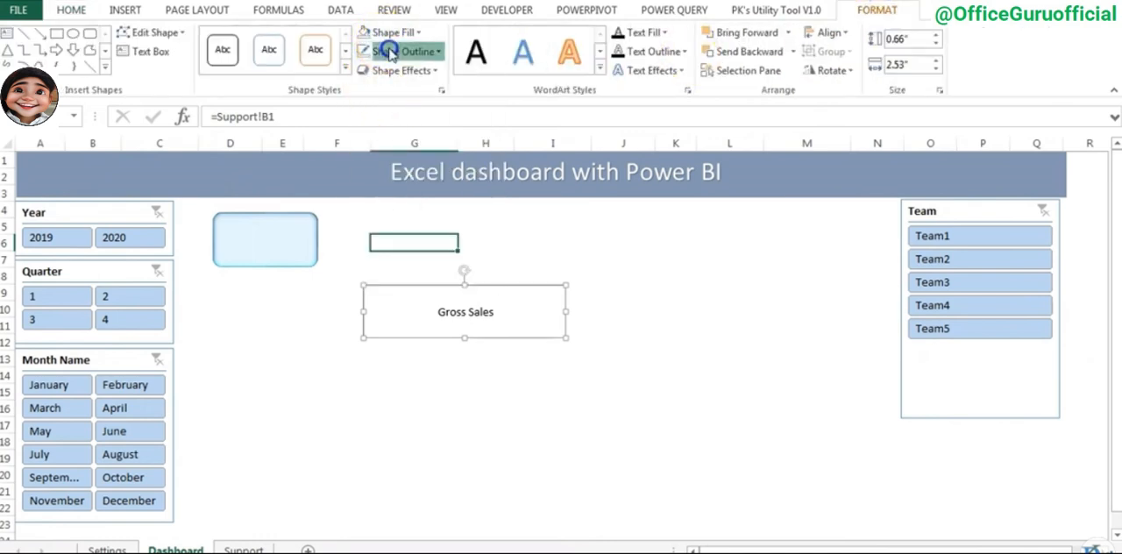
{"action": "left_click", "coordinate": [395, 51]}
{"action": "left_click", "coordinate": [399, 216]}
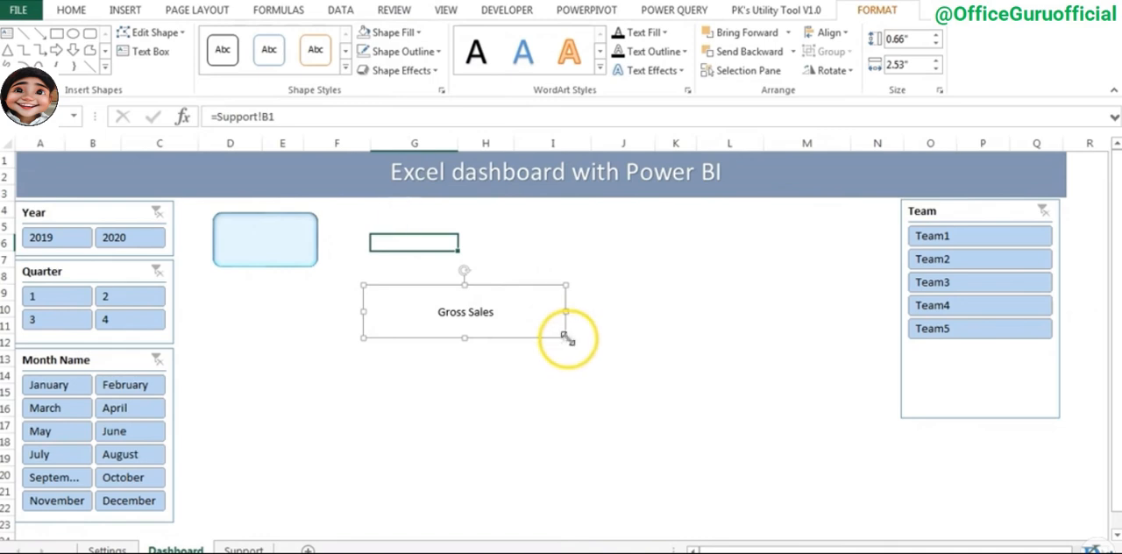
- Resize the Gross Sales text box to about 0.32" by 1.39" and format its text as bold Arial 10.5
{"action": "left_click_drag", "start_coordinate": [549, 329], "coordinate": [424, 323]}
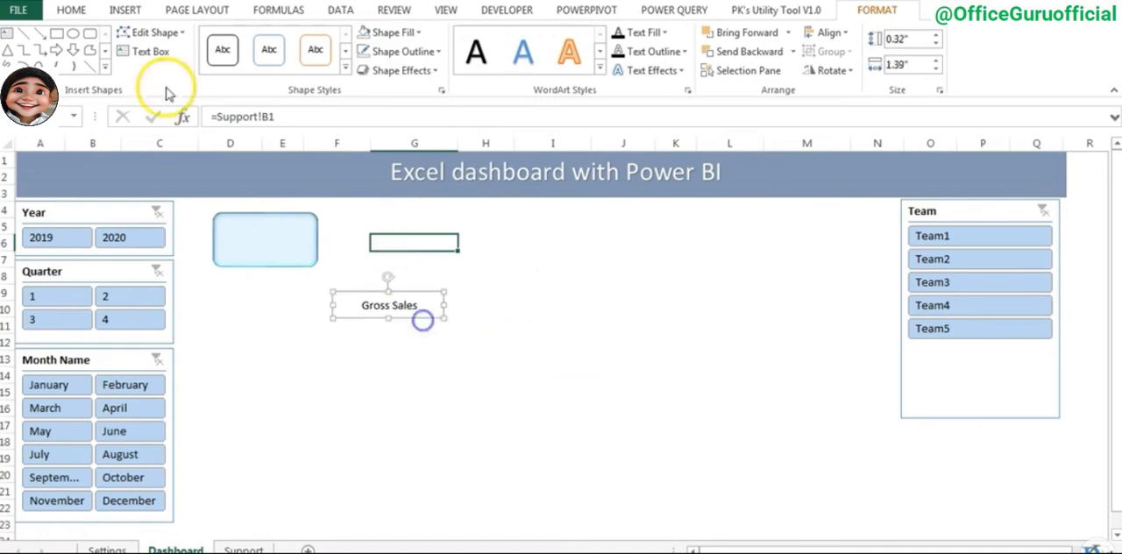
{"action": "left_click", "coordinate": [79, 11]}
{"action": "left_click", "coordinate": [187, 40]}
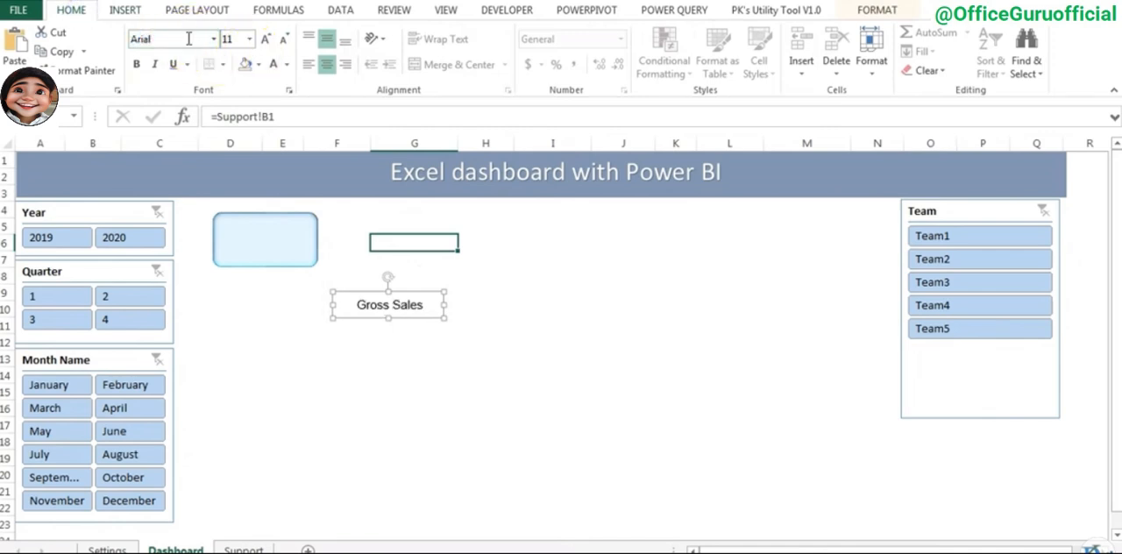
{"action": "left_click", "coordinate": [288, 42]}
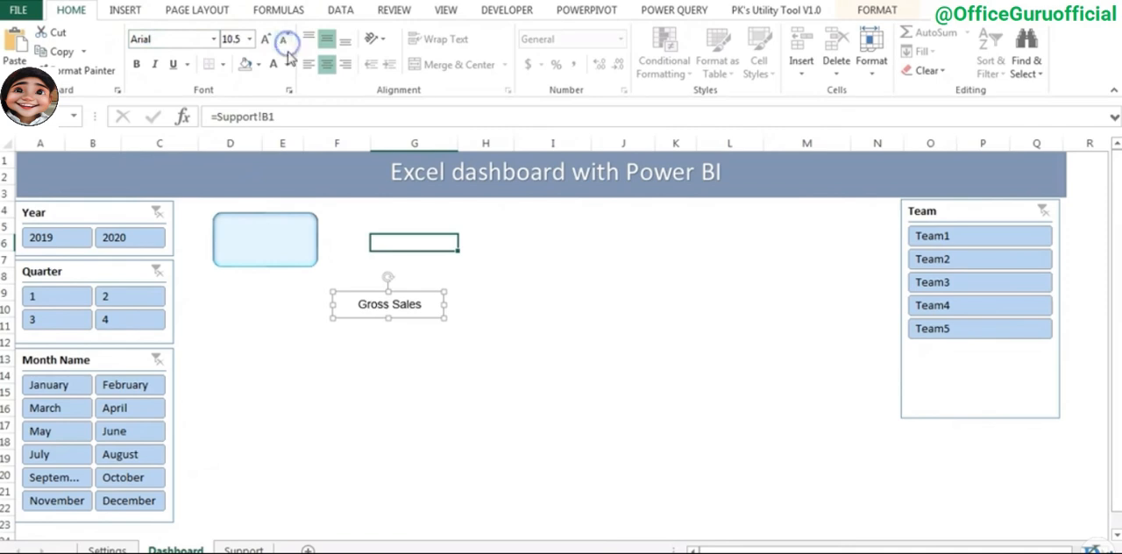
{"action": "left_click", "coordinate": [136, 64]}
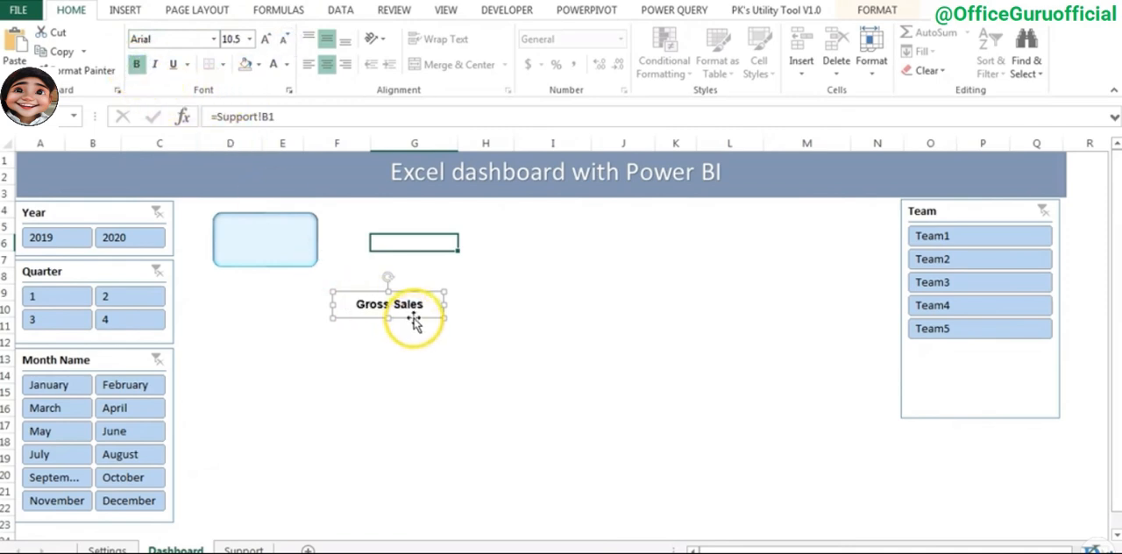
- Move the Gross Sales label onto the lower part of the rounded rectangle, enlarge the rectangle slightly and center the label in it
{"action": "left_click_drag", "start_coordinate": [414, 322], "coordinate": [328, 269]}
{"action": "left_click", "coordinate": [318, 266]}
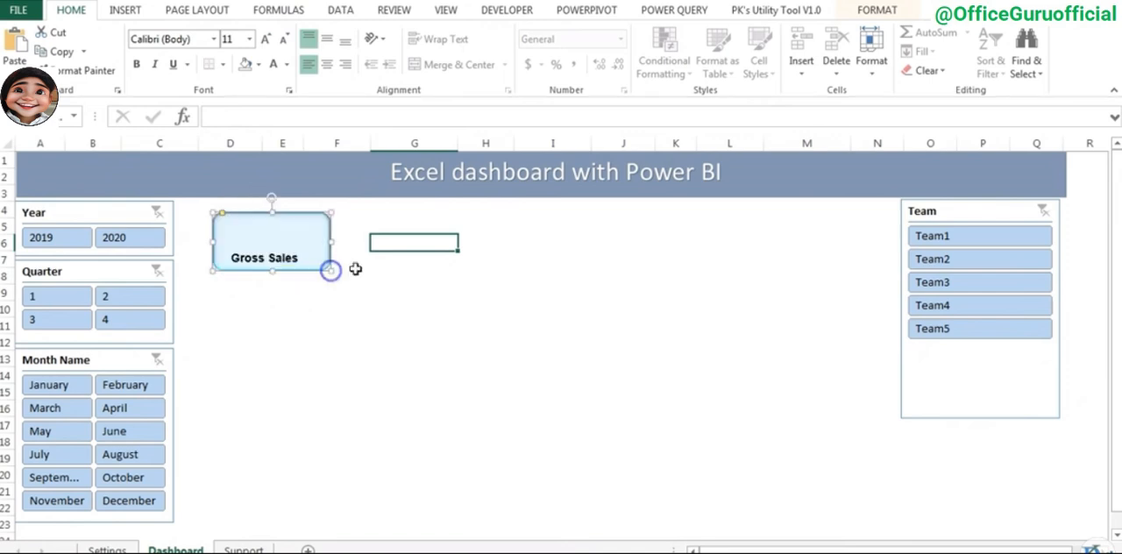
{"action": "left_click", "coordinate": [416, 280]}
{"action": "left_click", "coordinate": [275, 253]}
{"action": "left_click", "coordinate": [414, 263]}
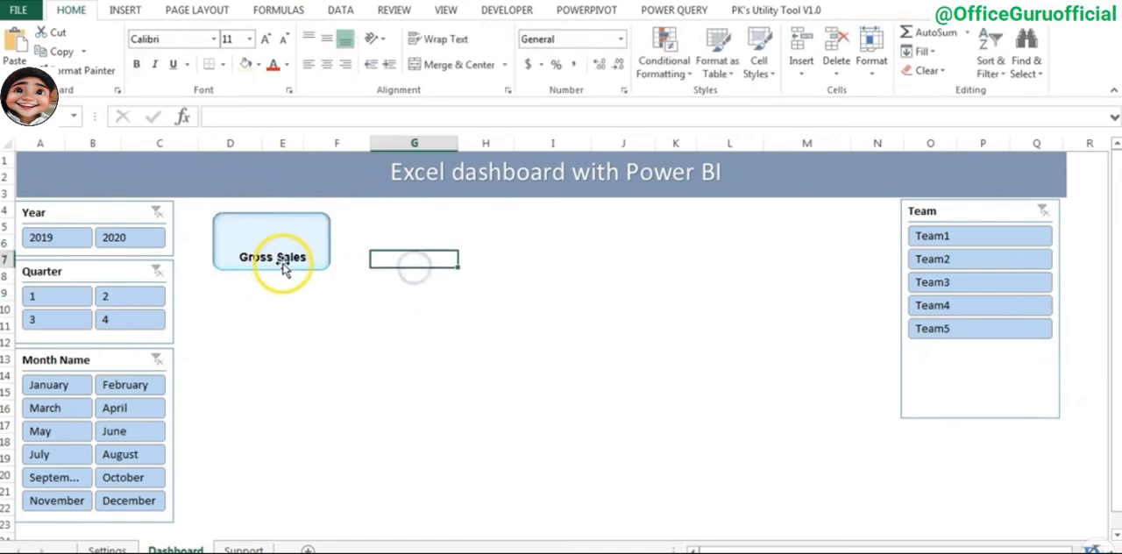
- Place a copy of the Gross Sales label above the original and link it to the total with =Support!B2
{"action": "left_click", "coordinate": [278, 261]}
{"action": "left_click_drag", "start_coordinate": [286, 263], "coordinate": [287, 231]}
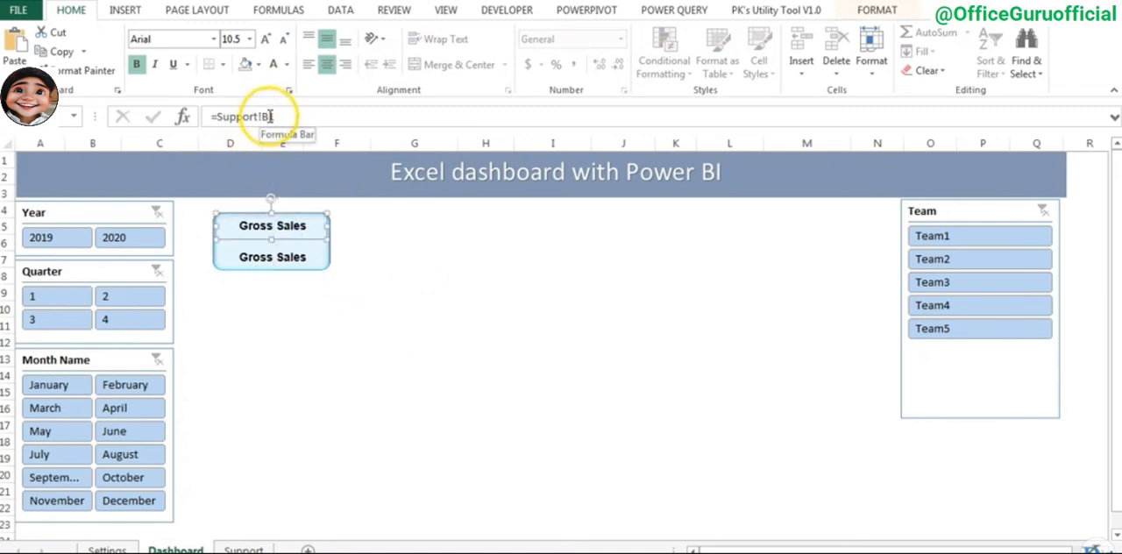
{"action": "left_click", "coordinate": [287, 117]}
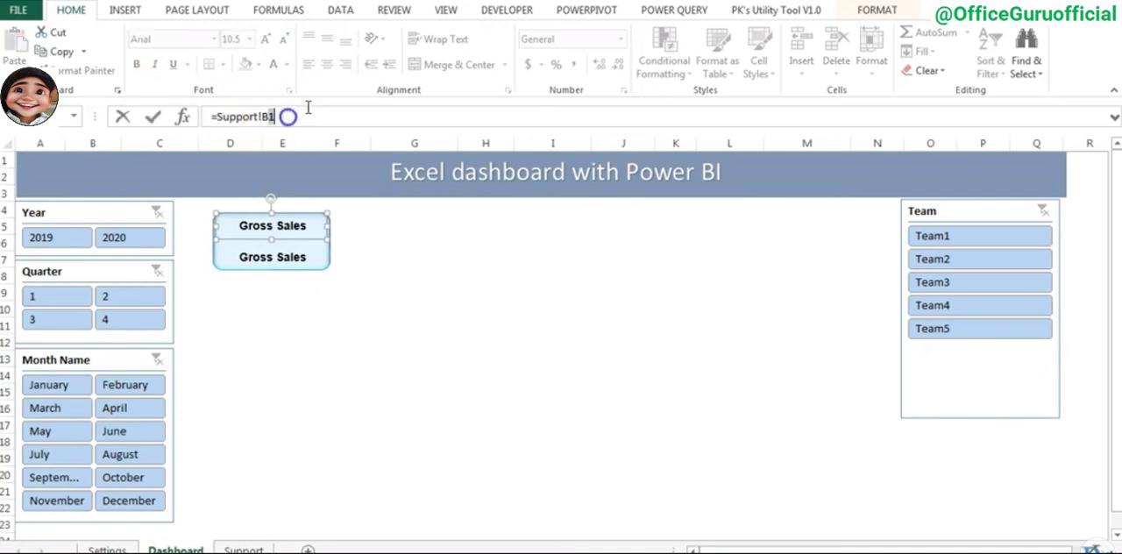
{"action": "key", "text": "Return"}
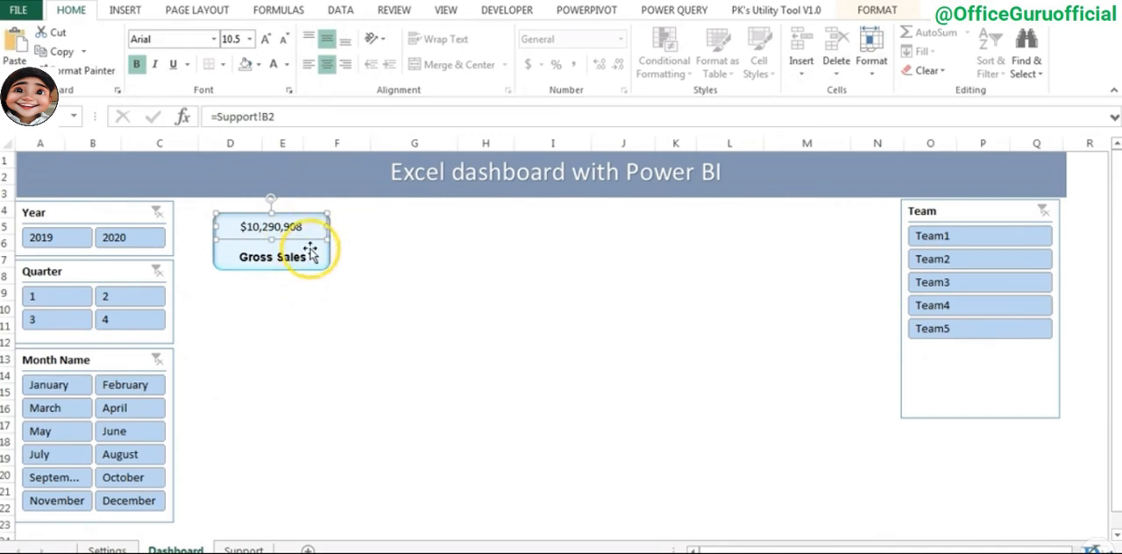
{"action": "left_click", "coordinate": [243, 549]}
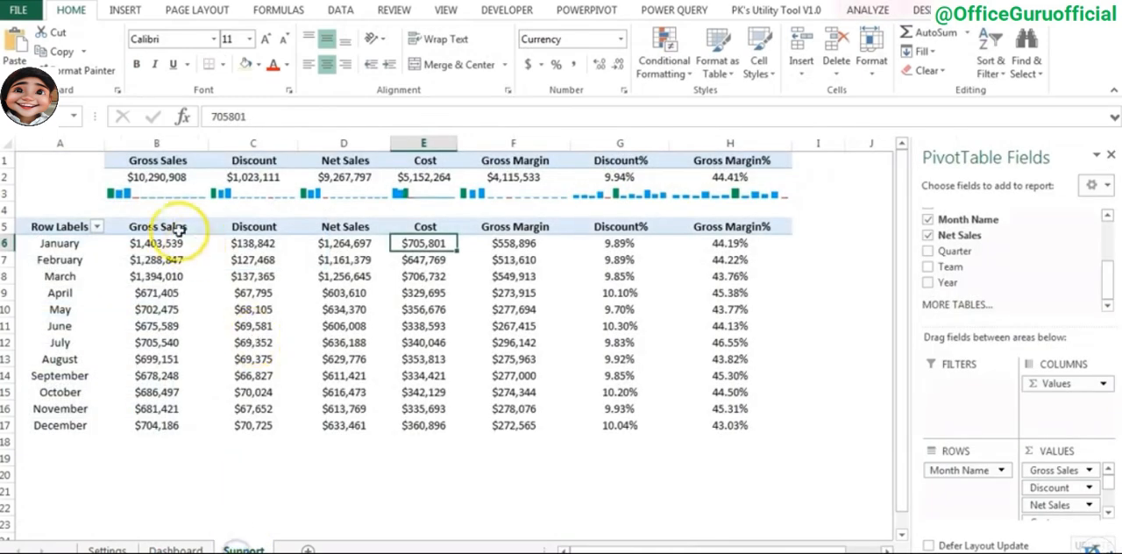
{"action": "left_click", "coordinate": [166, 176]}
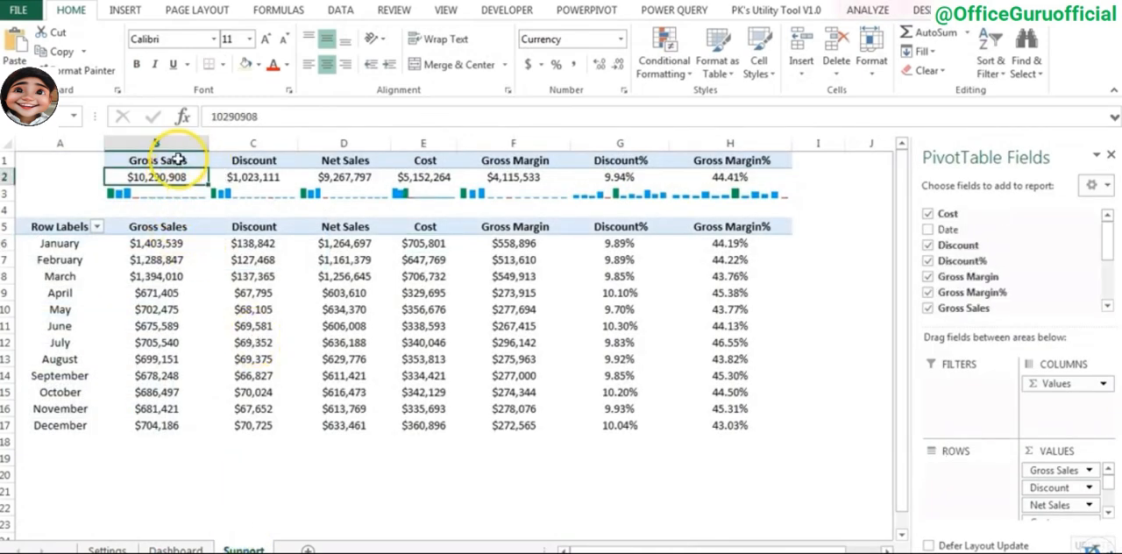
{"action": "left_click", "coordinate": [176, 550]}
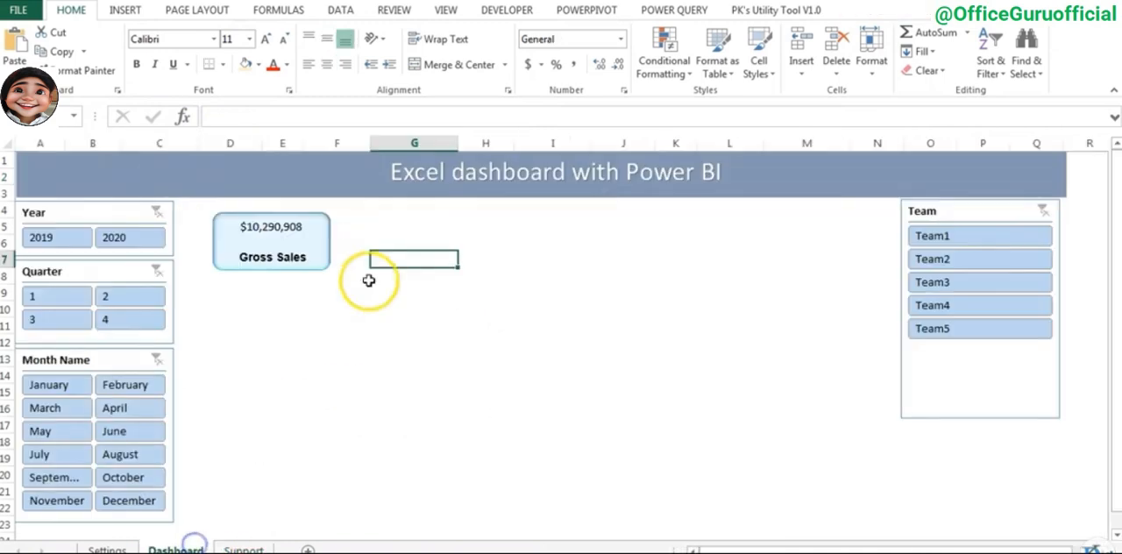
- Format the card's linked total in standard Blue, bold, at font size 14
{"action": "left_click", "coordinate": [293, 228]}
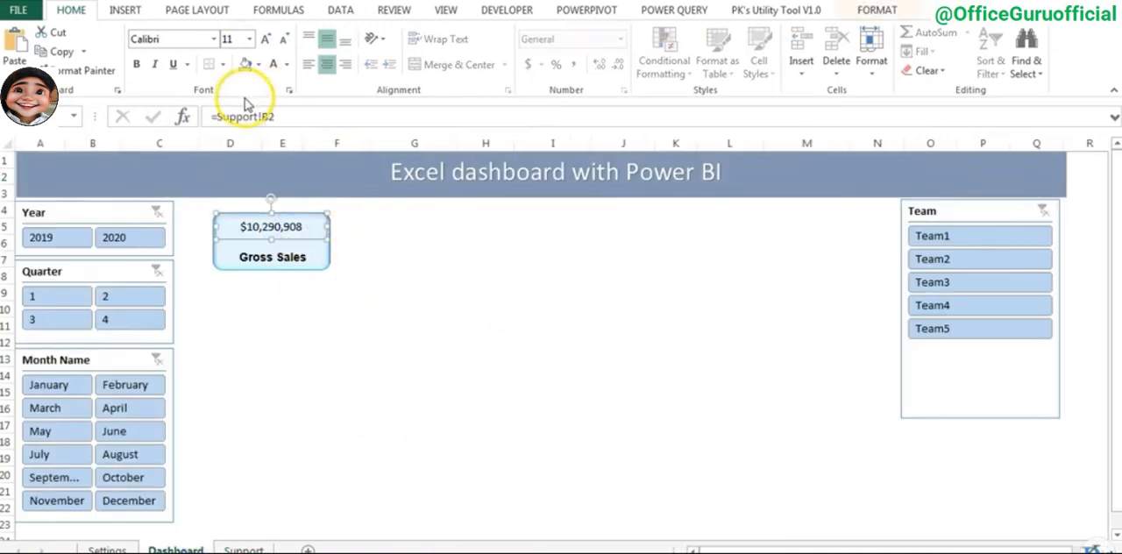
{"action": "left_click", "coordinate": [286, 65]}
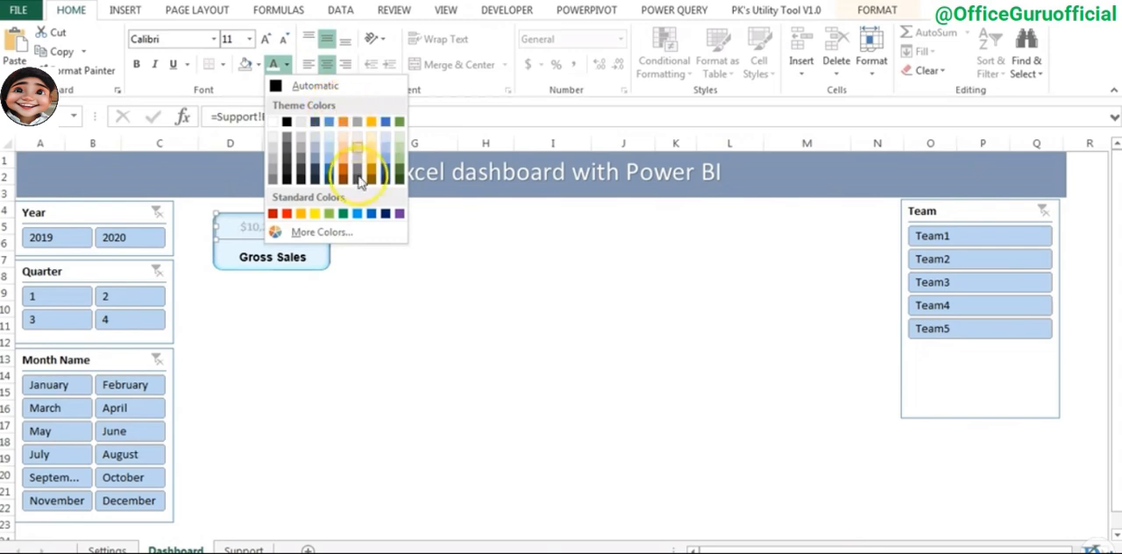
{"action": "left_click", "coordinate": [370, 214]}
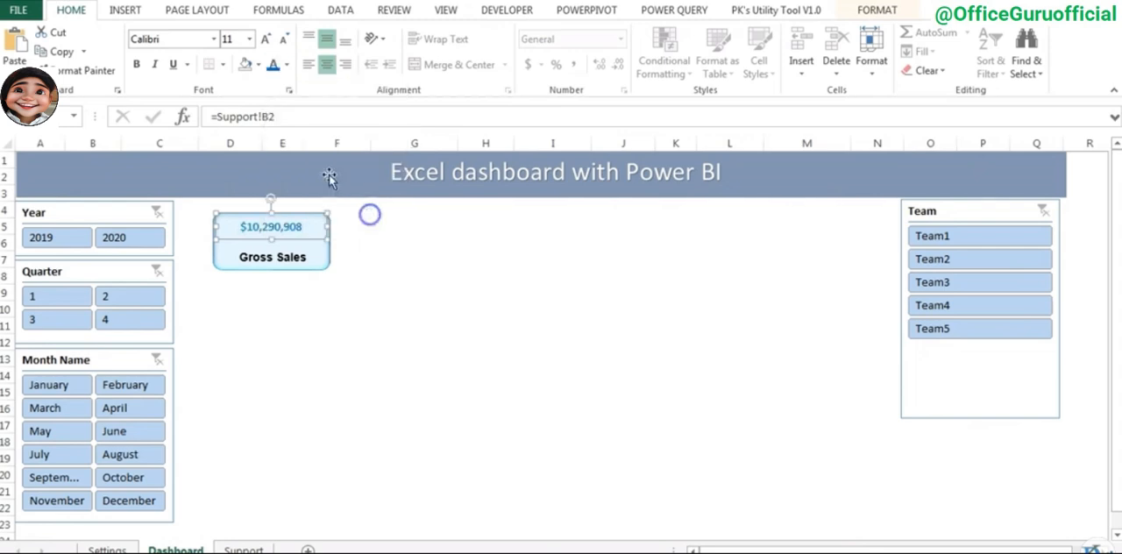
{"action": "left_click", "coordinate": [136, 64]}
{"action": "left_click", "coordinate": [267, 44]}
{"action": "left_click", "coordinate": [268, 43]}
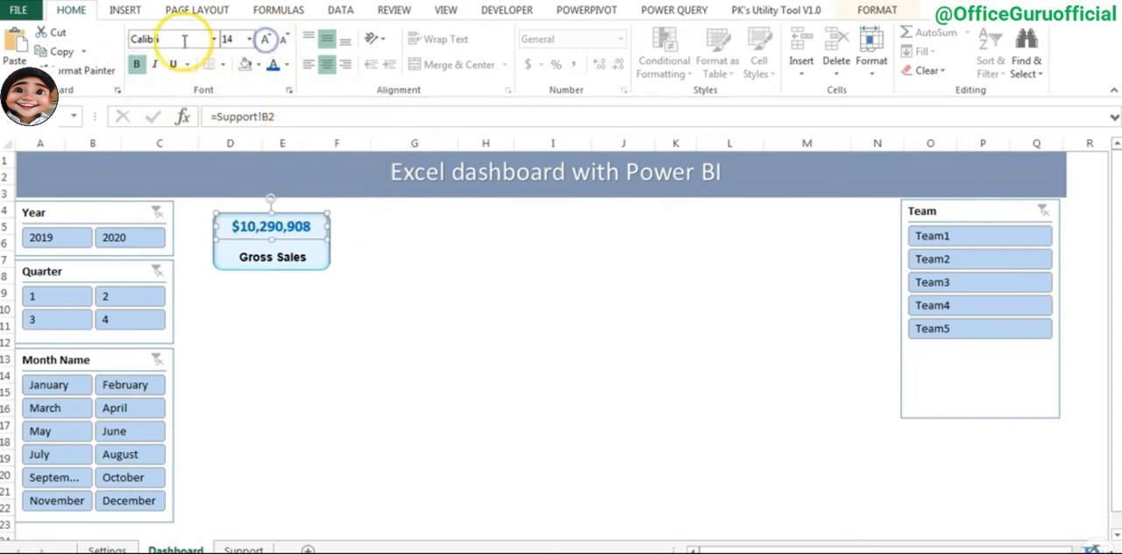
{"action": "left_click", "coordinate": [181, 39]}
{"action": "key", "text": "Return"}
{"action": "left_click", "coordinate": [406, 313]}
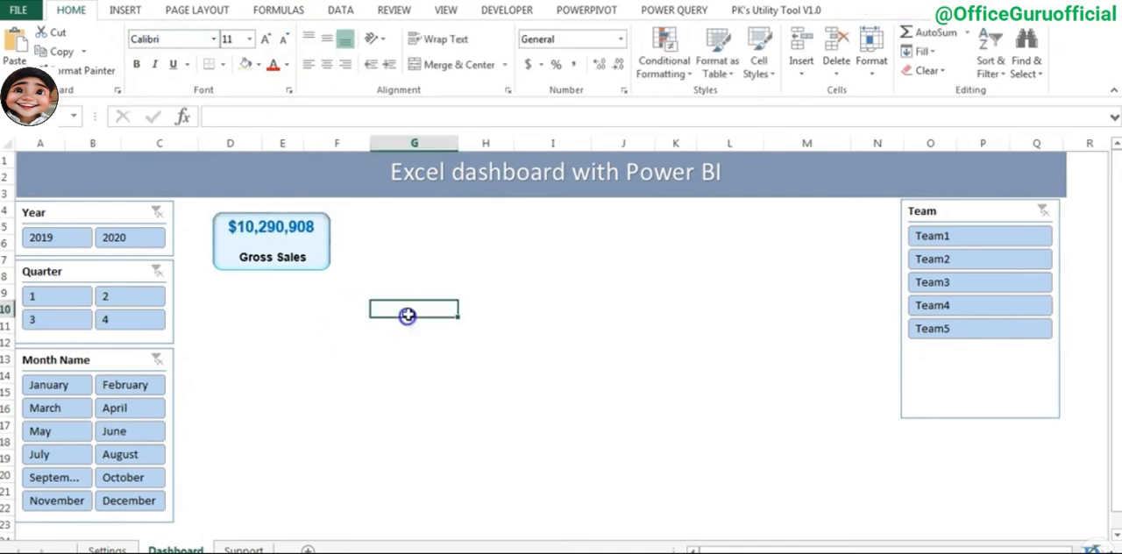
- Copy the Gross Sales sparkline from Support cell B3 and paste it on the Dashboard as a linked picture
{"action": "left_click", "coordinate": [271, 255]}
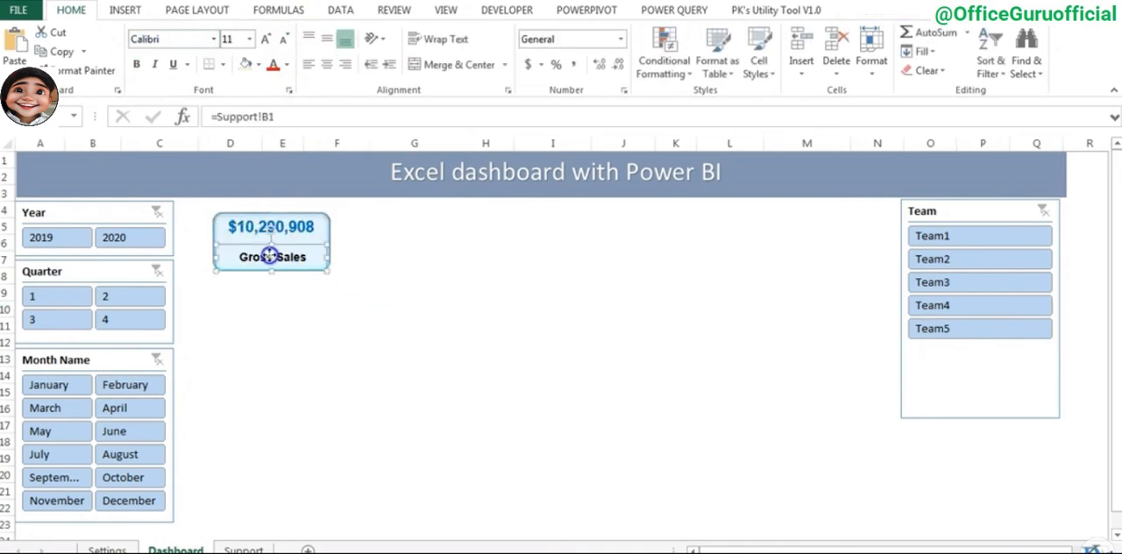
{"action": "left_click", "coordinate": [416, 380]}
{"action": "key", "text": "ctrl+Page_Down"}
{"action": "left_click", "coordinate": [118, 193]}
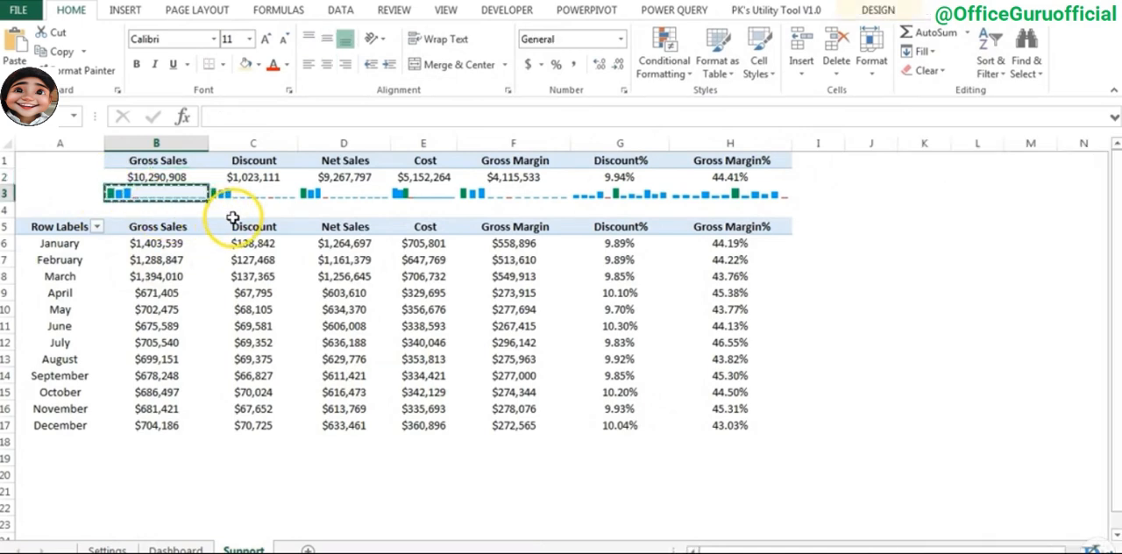
{"action": "left_click", "coordinate": [175, 550]}
{"action": "left_click", "coordinate": [425, 274]}
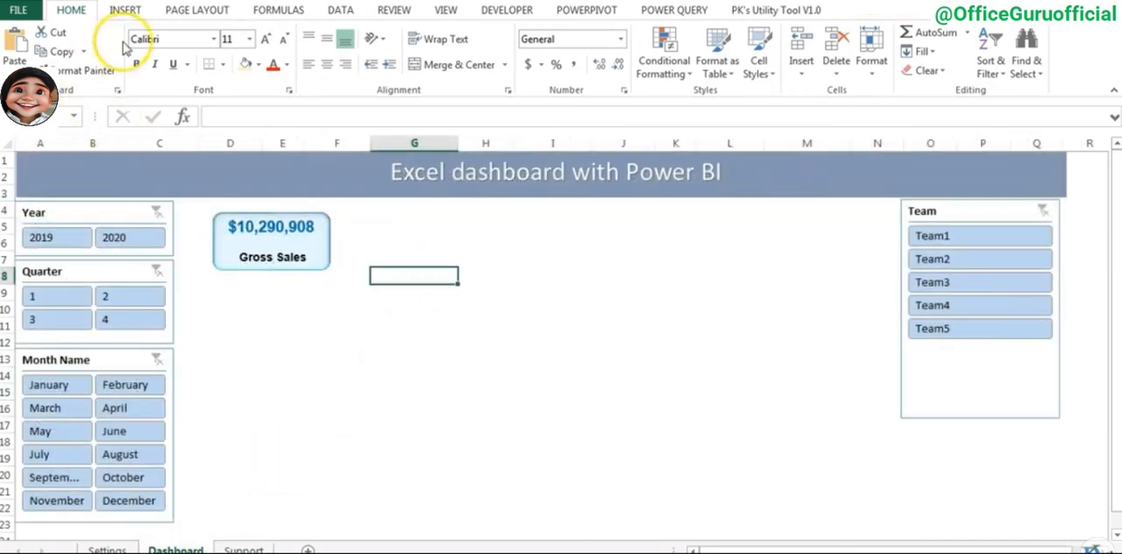
{"action": "left_click", "coordinate": [15, 61]}
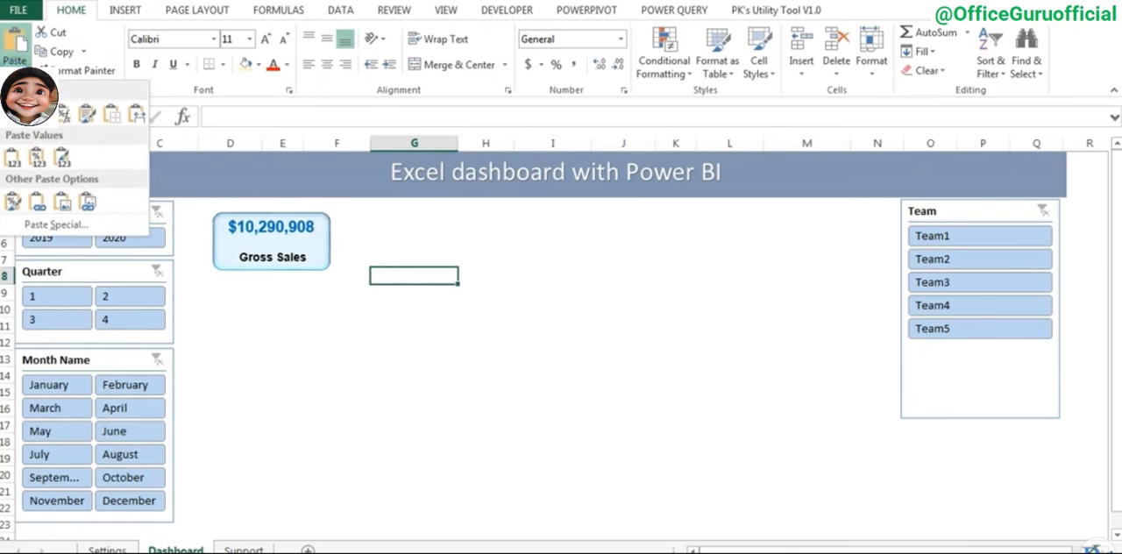
{"action": "left_click", "coordinate": [88, 207]}
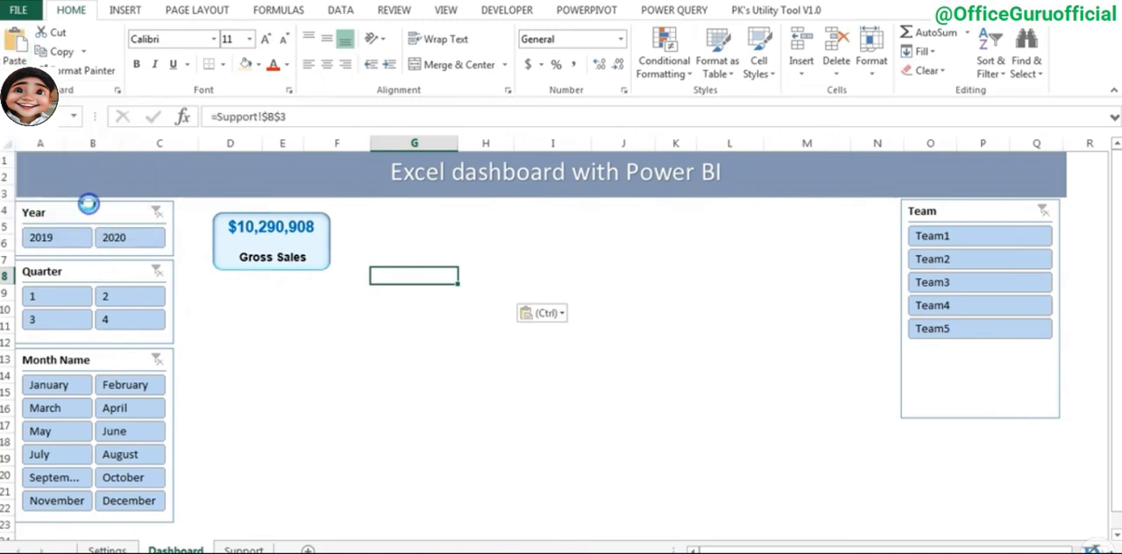
{"action": "left_click", "coordinate": [404, 322]}
{"action": "left_click", "coordinate": [427, 278]}
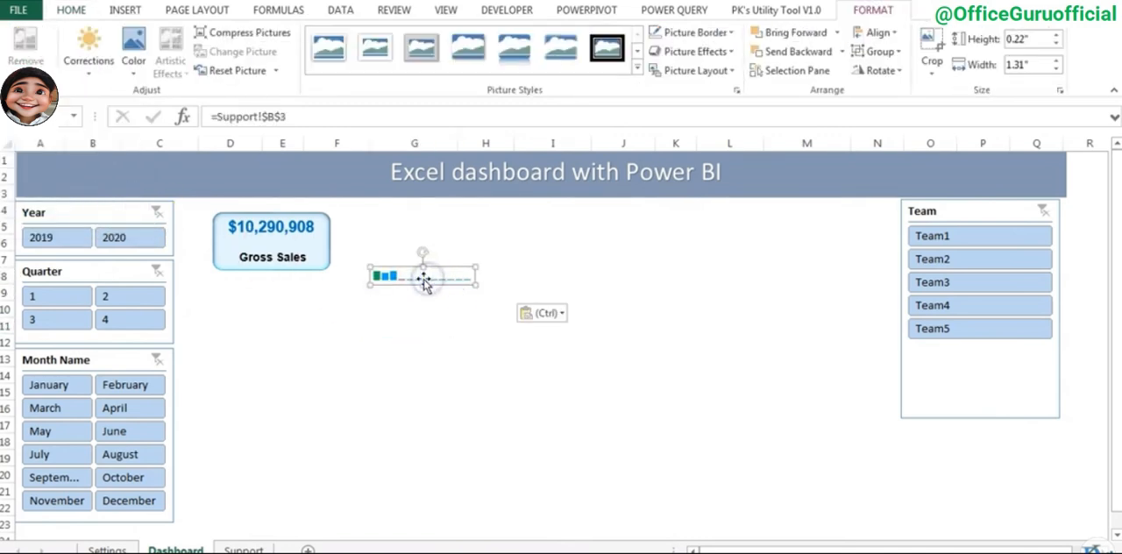
- Place the sparkline picture between the total and the Gross Sales label, enlarging it and the card slightly and shifting the label to fit
{"action": "left_click_drag", "start_coordinate": [443, 278], "coordinate": [321, 240]}
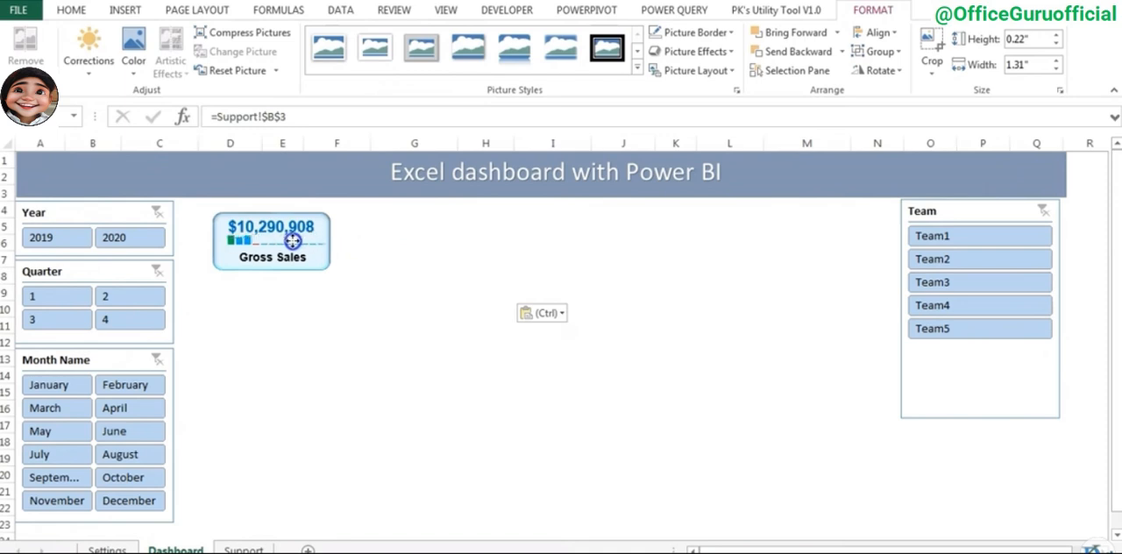
{"action": "left_click", "coordinate": [286, 261]}
{"action": "left_click", "coordinate": [327, 235]}
{"action": "left_click_drag", "start_coordinate": [271, 270], "coordinate": [271, 277]}
{"action": "left_click", "coordinate": [306, 243]}
{"action": "left_click_drag", "start_coordinate": [285, 258], "coordinate": [275, 258]}
{"action": "left_click", "coordinate": [414, 245]}
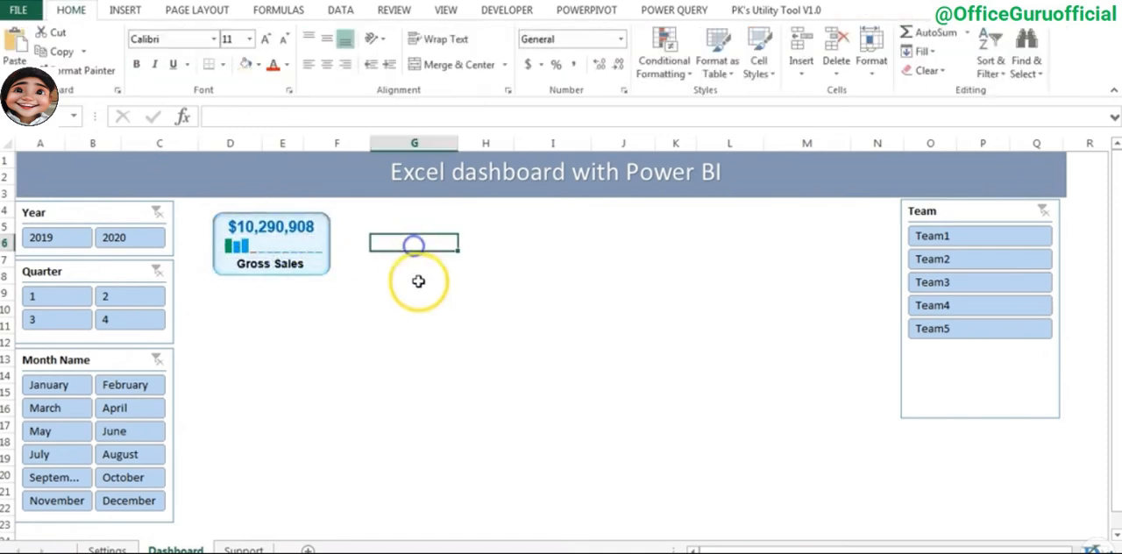
{"action": "left_click", "coordinate": [316, 253]}
{"action": "left_click", "coordinate": [471, 289]}
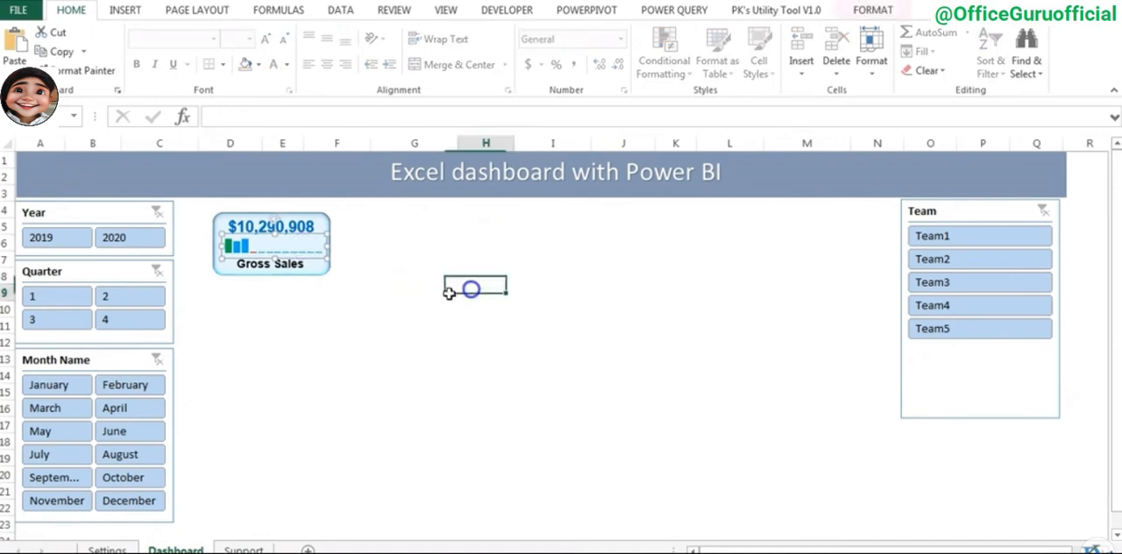
- Filter the dashboard to 2019 with the Year slicer
{"action": "left_click", "coordinate": [55, 238]}
{"action": "left_click", "coordinate": [292, 333]}
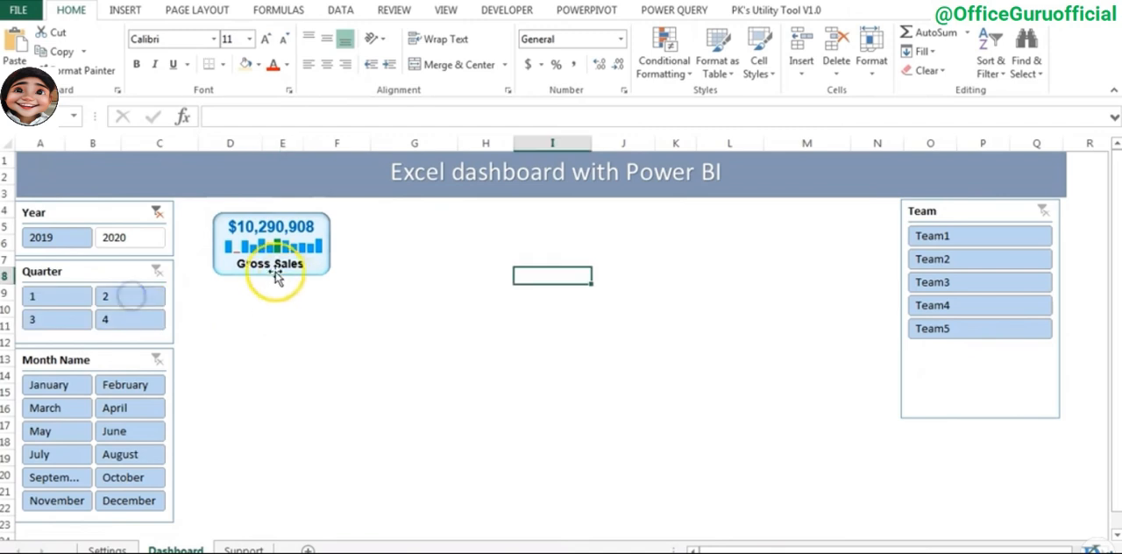
- Select all parts of the Gross Sales card, move them closer to the Year slicer and group them
{"action": "left_click", "coordinate": [291, 264]}
{"action": "left_click", "coordinate": [307, 248]}
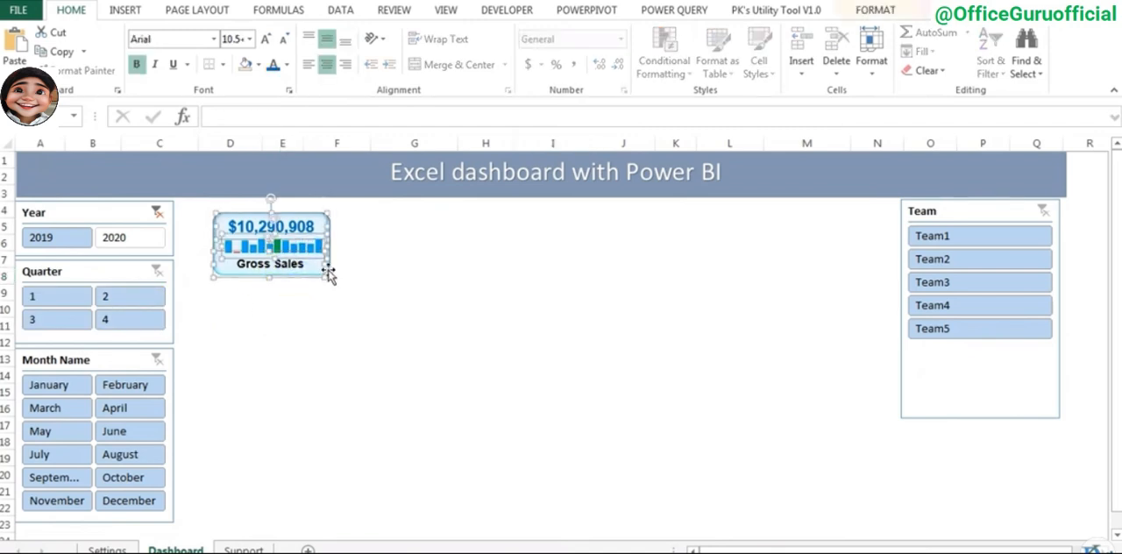
{"action": "left_click", "coordinate": [329, 273]}
{"action": "left_click_drag", "start_coordinate": [331, 277], "coordinate": [302, 266]}
{"action": "right_click", "coordinate": [303, 266]}
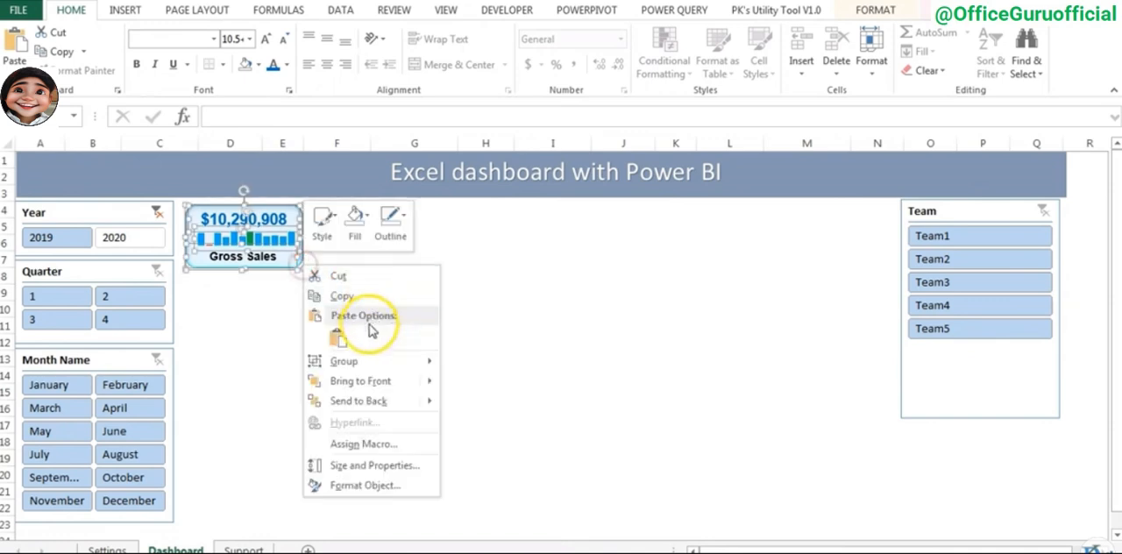
{"action": "mouse_move", "coordinate": [351, 363]}
{"action": "left_click", "coordinate": [480, 365]}
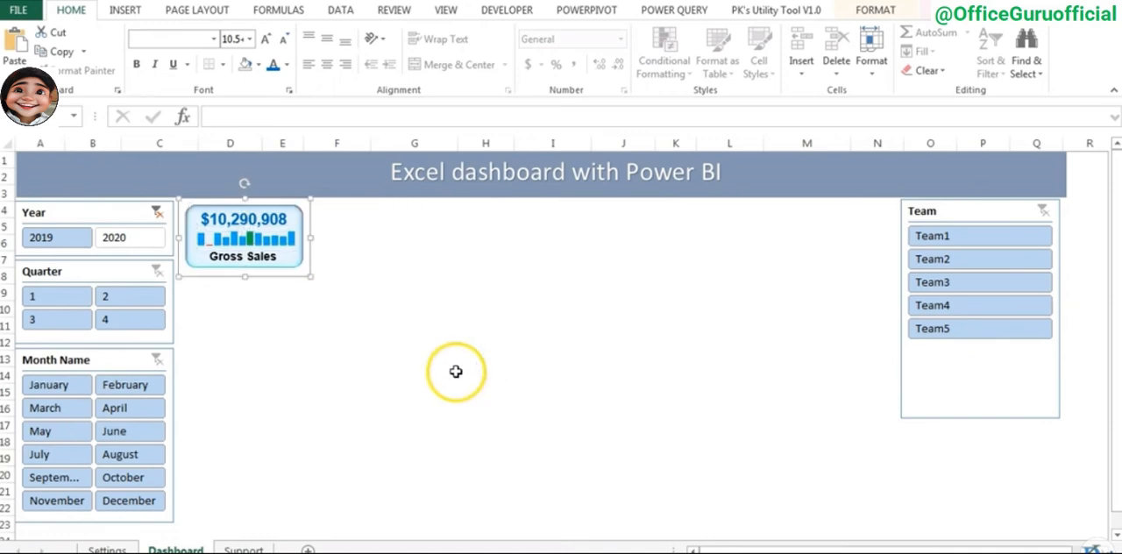
- Duplicate the grouped Gross Sales card to form a row of five cards between the Year and Team slicers
{"action": "left_click_drag", "start_coordinate": [261, 242], "coordinate": [396, 260]}
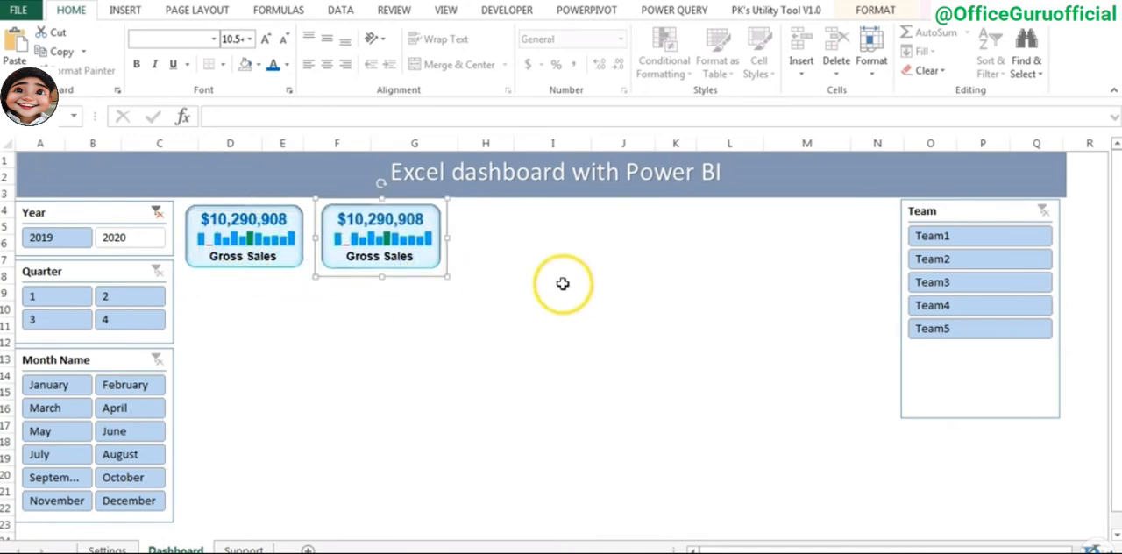
{"action": "key", "text": "ctrl+d"}
{"action": "left_click_drag", "start_coordinate": [421, 283], "coordinate": [546, 266]}
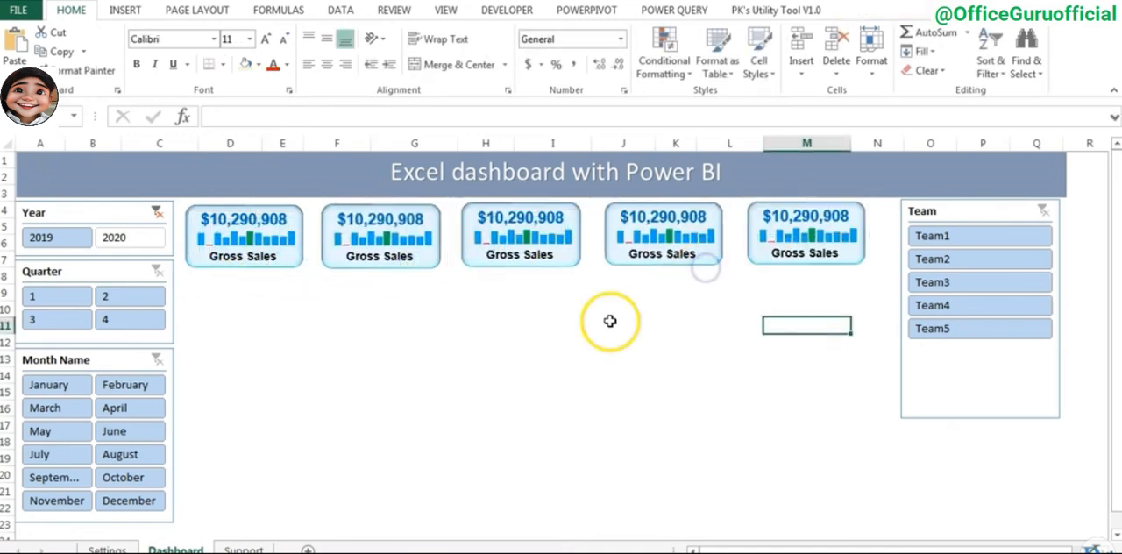
- Review the measure headings in row 1 of the Support sheet, from Gross Sales to Gross Margin%
{"action": "left_click", "coordinate": [244, 550]}
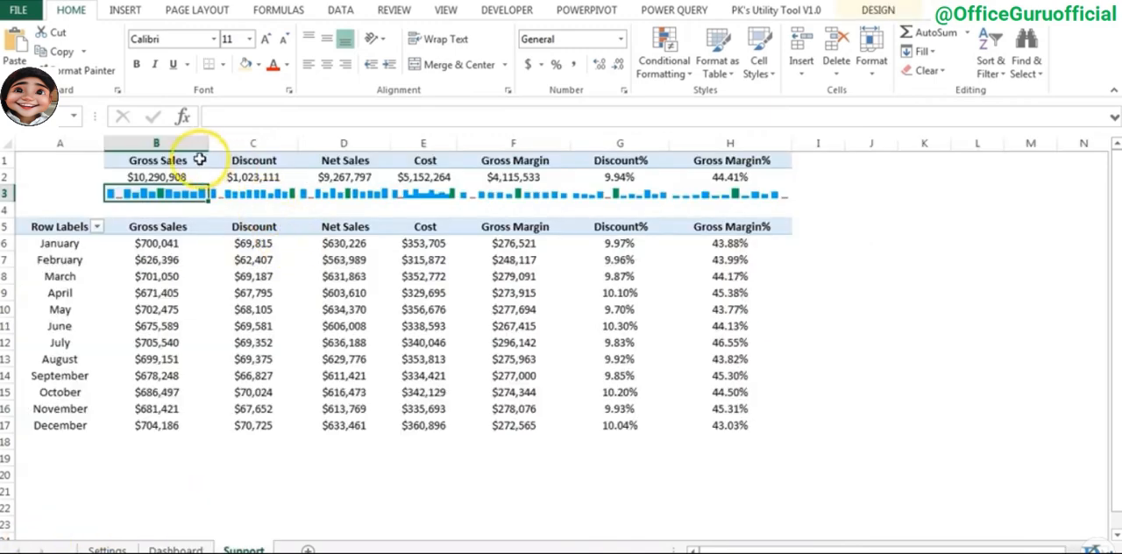
{"action": "left_click", "coordinate": [194, 158]}
{"action": "left_click_drag", "start_coordinate": [195, 157], "coordinate": [669, 161]}
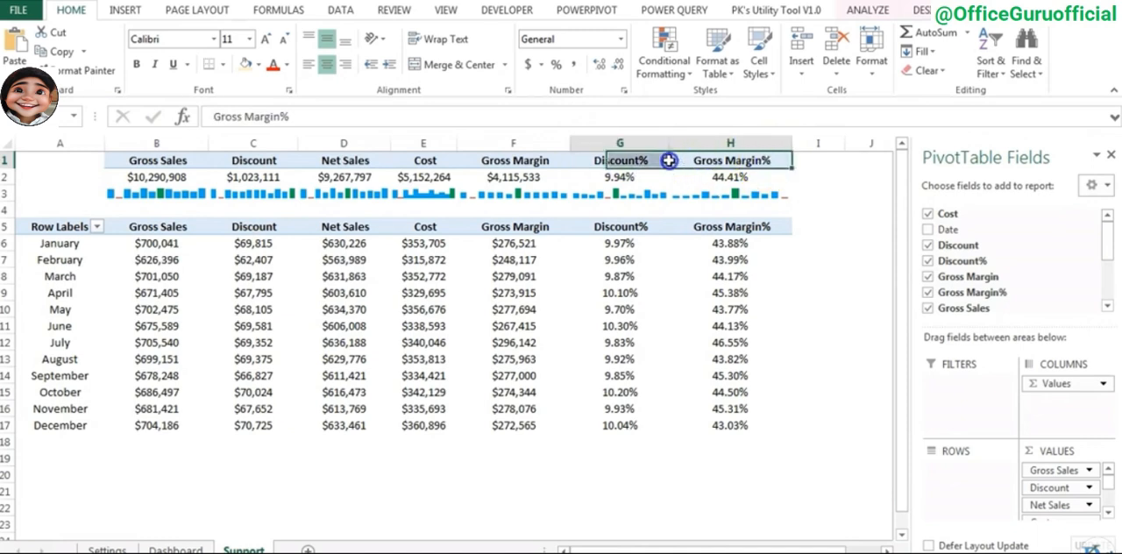
{"action": "left_click_drag", "start_coordinate": [514, 157], "coordinate": [176, 161]}
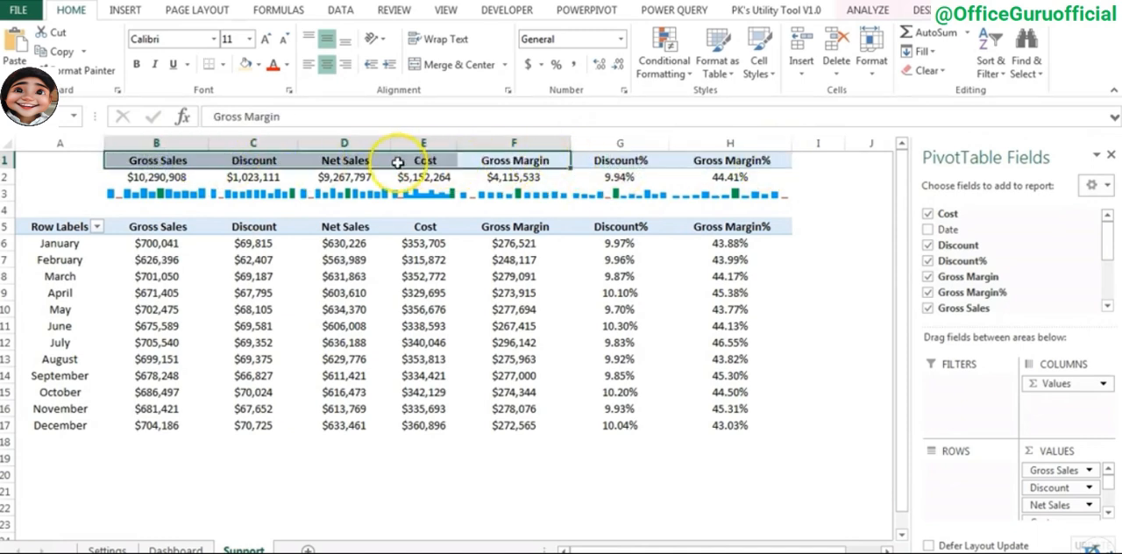
- Link the second card's total to Support!C2, its sparkline picture to Support!$C$3 and its label to Support!C1
{"action": "left_click", "coordinate": [390, 224]}
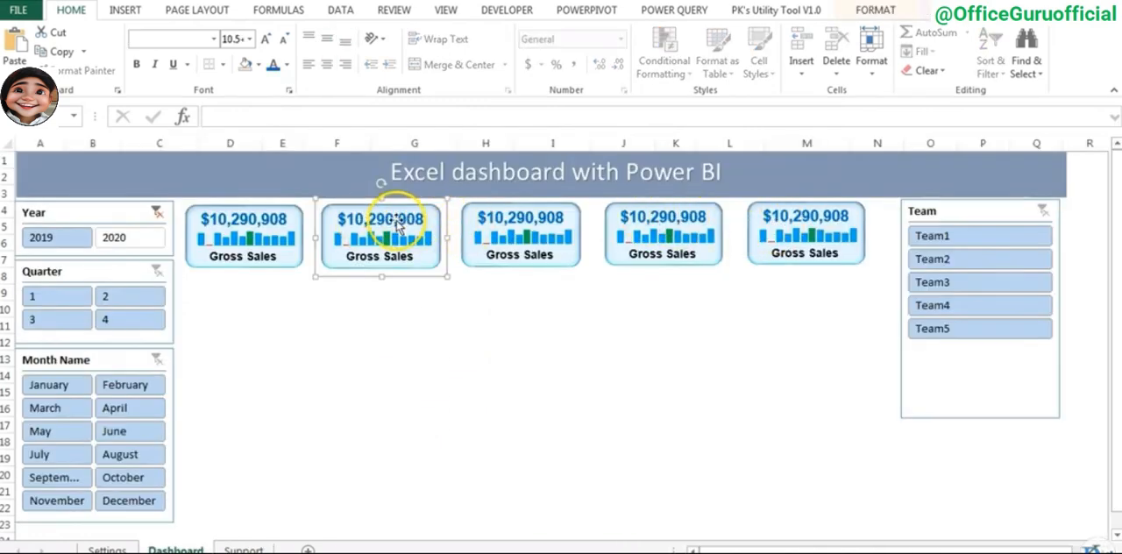
{"action": "left_click", "coordinate": [385, 221]}
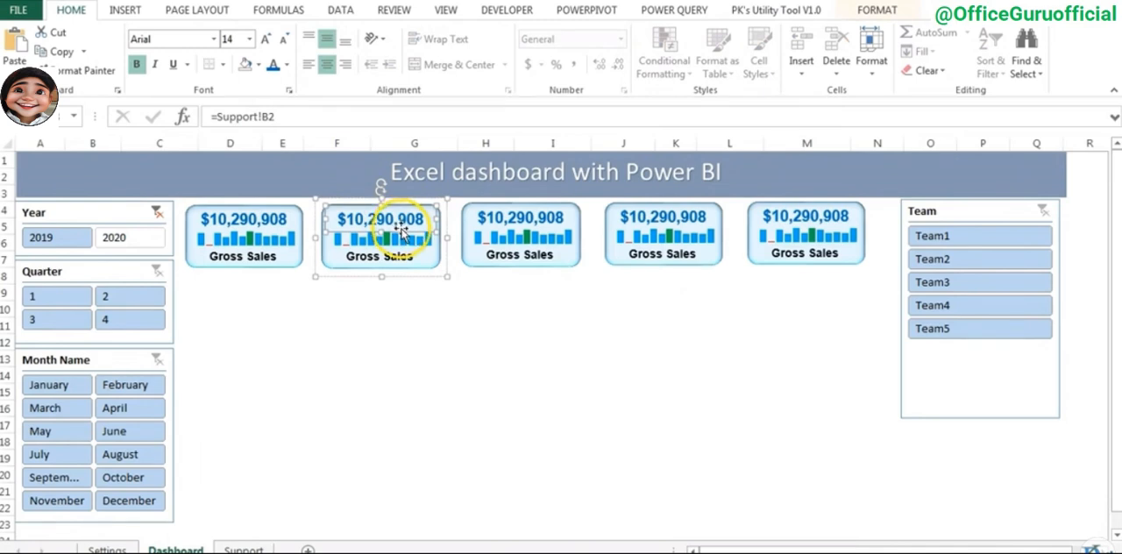
{"action": "left_click", "coordinate": [265, 116]}
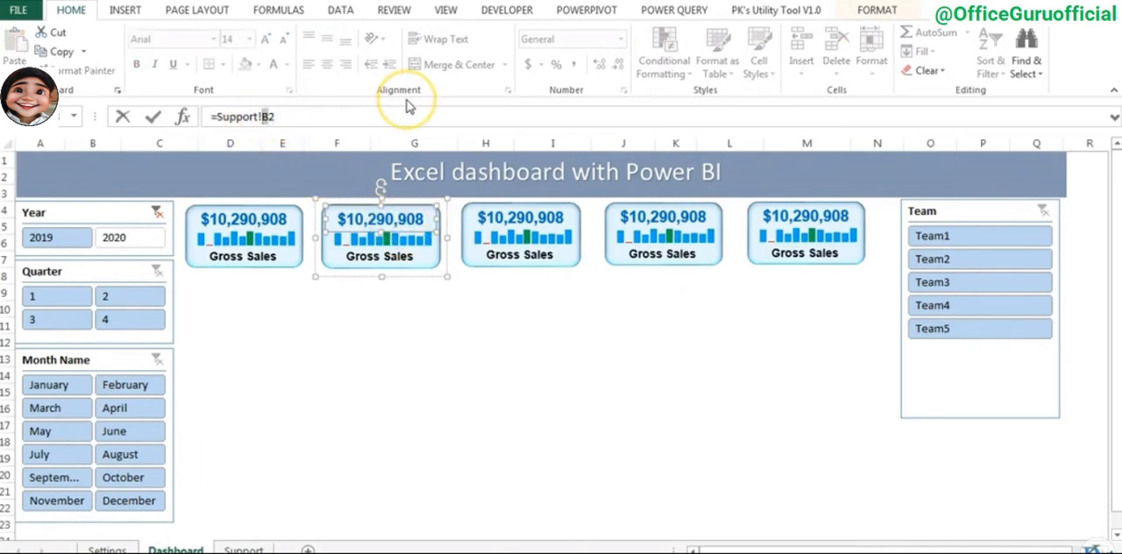
{"action": "key", "text": "Return"}
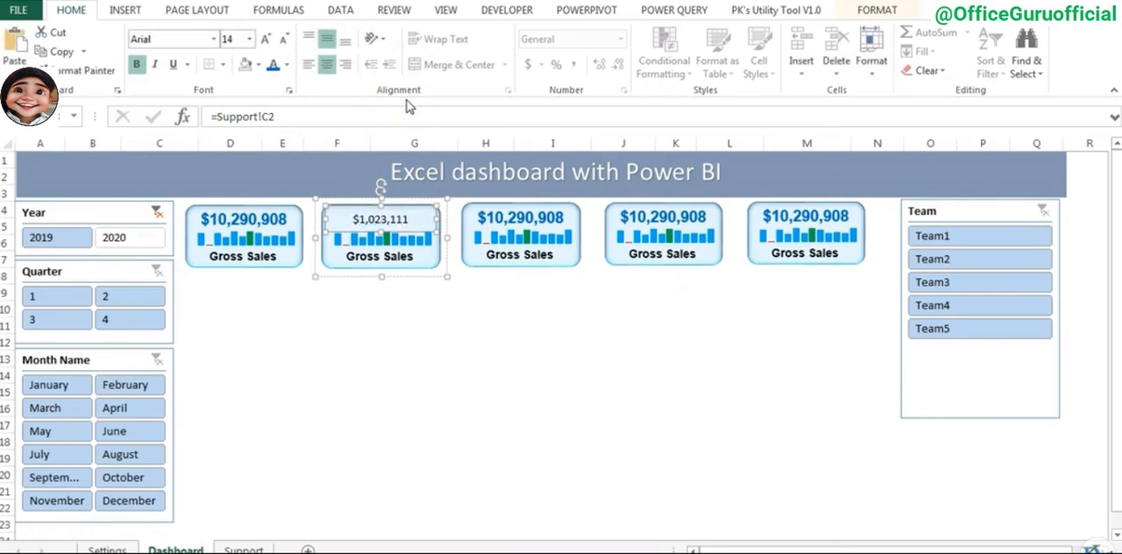
{"action": "left_click", "coordinate": [420, 243]}
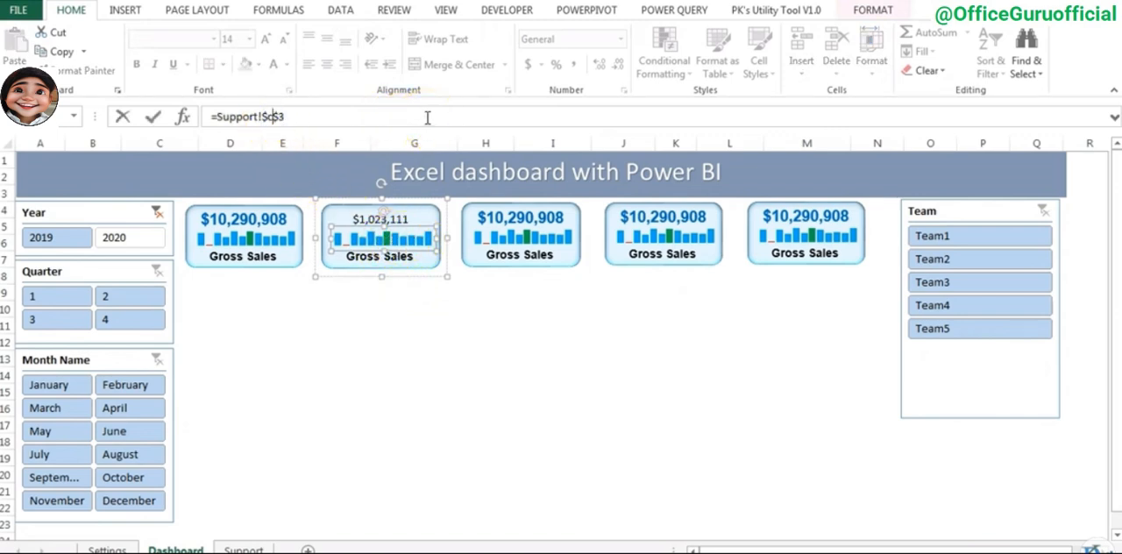
{"action": "key", "text": "Return"}
{"action": "left_click", "coordinate": [386, 255]}
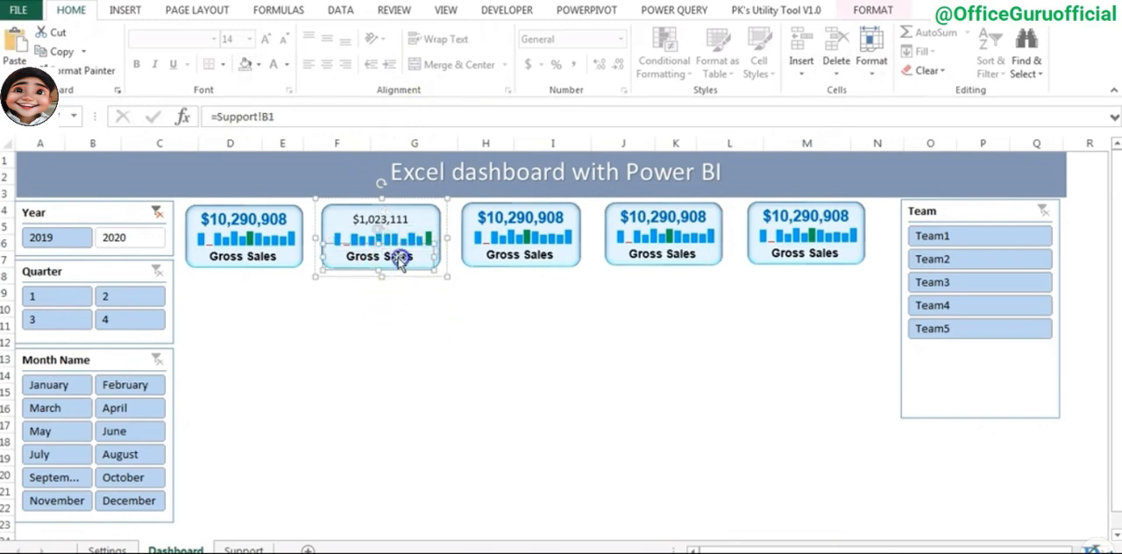
{"action": "left_click", "coordinate": [265, 116]}
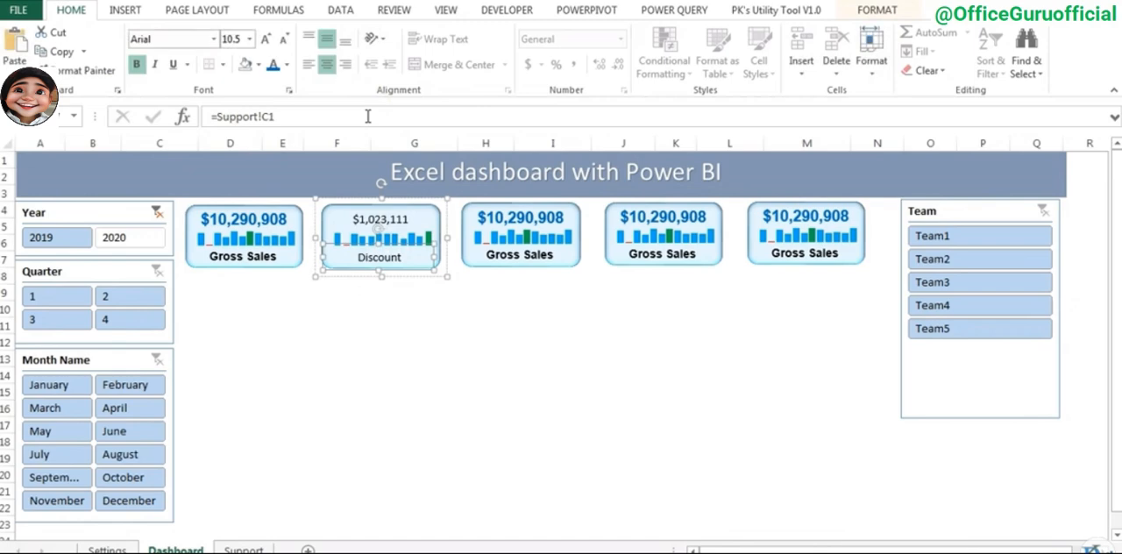
{"action": "left_click", "coordinate": [555, 407]}
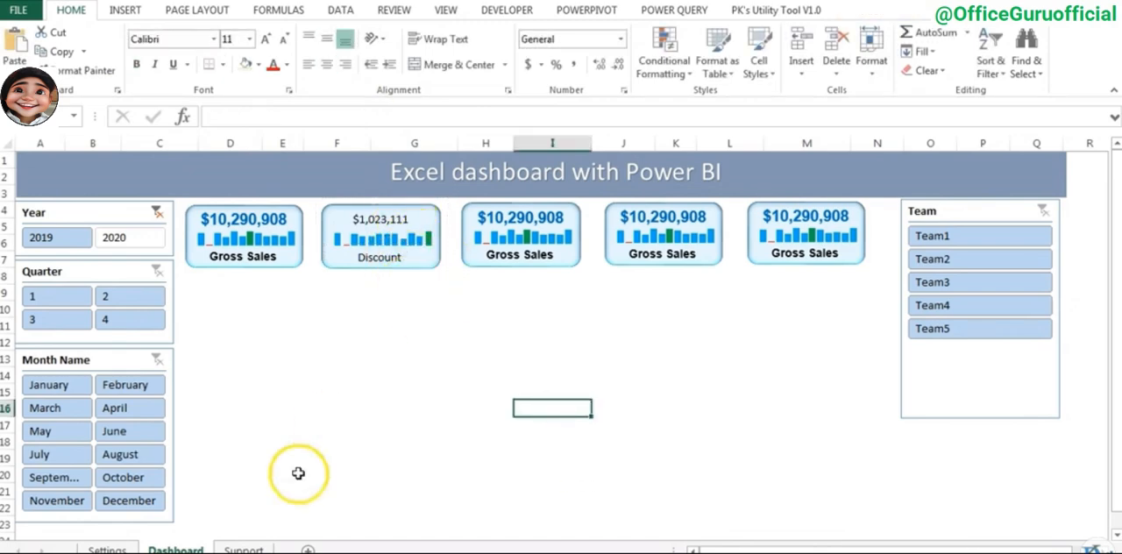
- Check the measure columns on the Support sheet and link the third card's total, sparkline and label to Net Sales in column D
{"action": "left_click", "coordinate": [243, 549]}
{"action": "left_click_drag", "start_coordinate": [266, 161], "coordinate": [265, 194]}
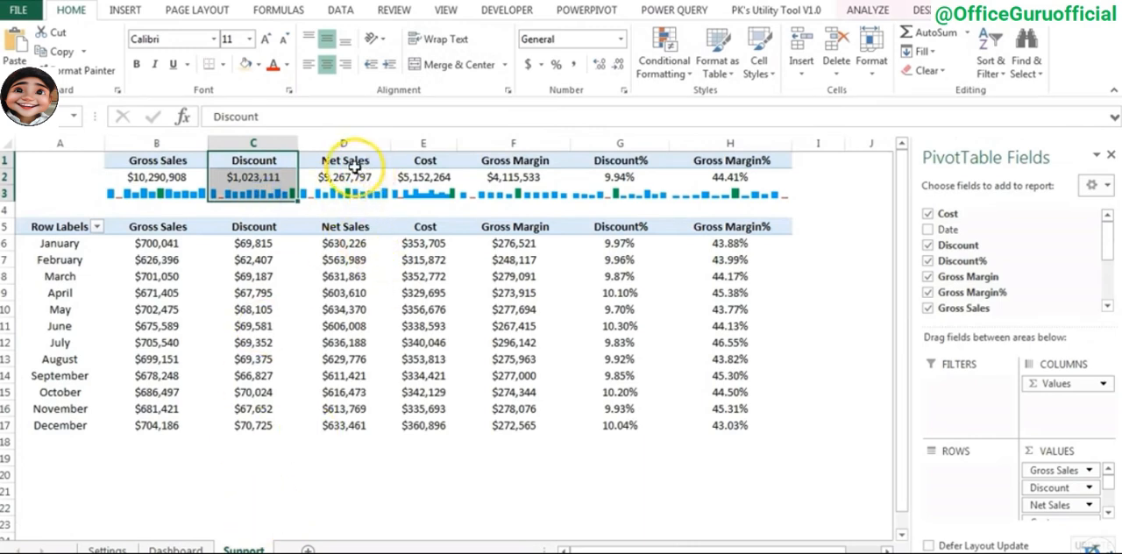
{"action": "left_click_drag", "start_coordinate": [343, 163], "coordinate": [566, 193]}
{"action": "left_click", "coordinate": [424, 158]}
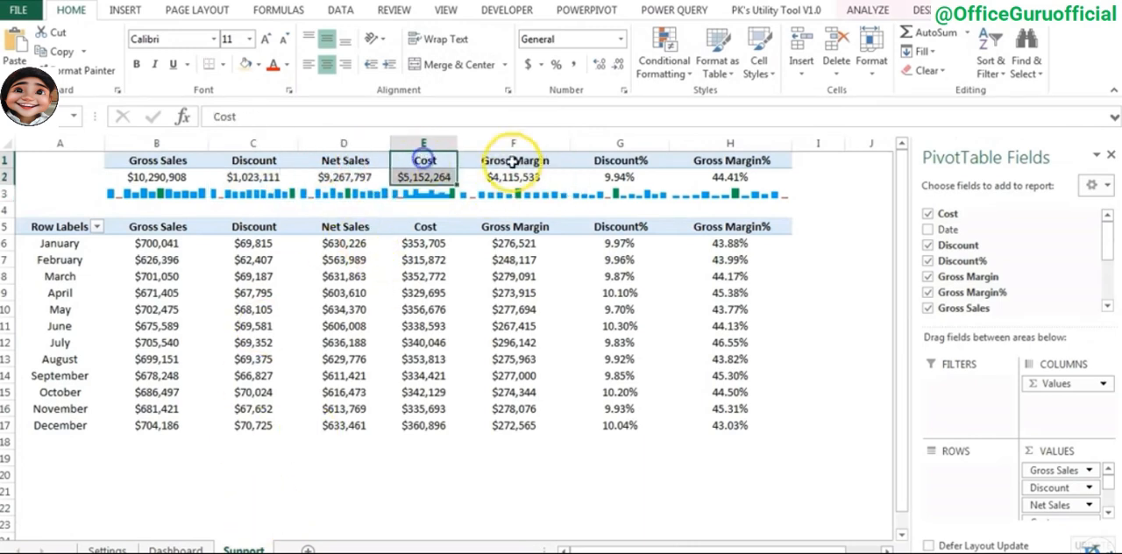
{"action": "left_click", "coordinate": [522, 161]}
{"action": "left_click", "coordinate": [175, 549]}
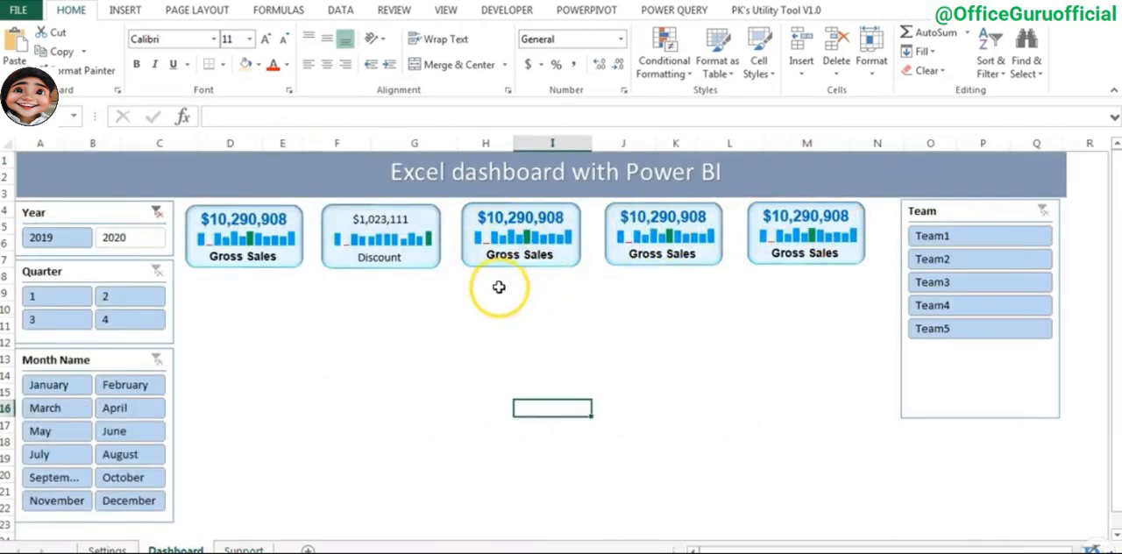
{"action": "left_click", "coordinate": [550, 219]}
{"action": "left_click", "coordinate": [551, 219]}
{"action": "left_click", "coordinate": [265, 116]}
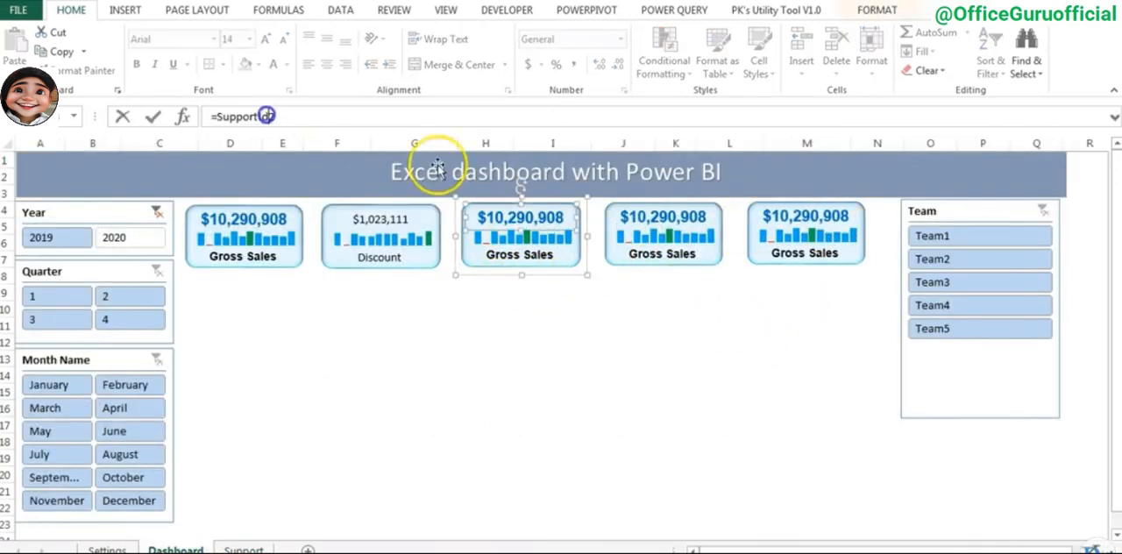
{"action": "key", "text": "Return"}
{"action": "left_click", "coordinate": [273, 117]}
{"action": "left_click", "coordinate": [265, 116]}
- Link the fourth card's total, sparkline and label to the Cost cells in column E of the Support sheet
{"action": "left_click", "coordinate": [689, 220]}
{"action": "left_click", "coordinate": [266, 116]}
{"action": "left_click", "coordinate": [689, 241]}
{"action": "left_click", "coordinate": [269, 117]}
{"action": "key", "text": "Return"}
{"action": "left_click", "coordinate": [690, 253]}
{"action": "left_click", "coordinate": [270, 118]}
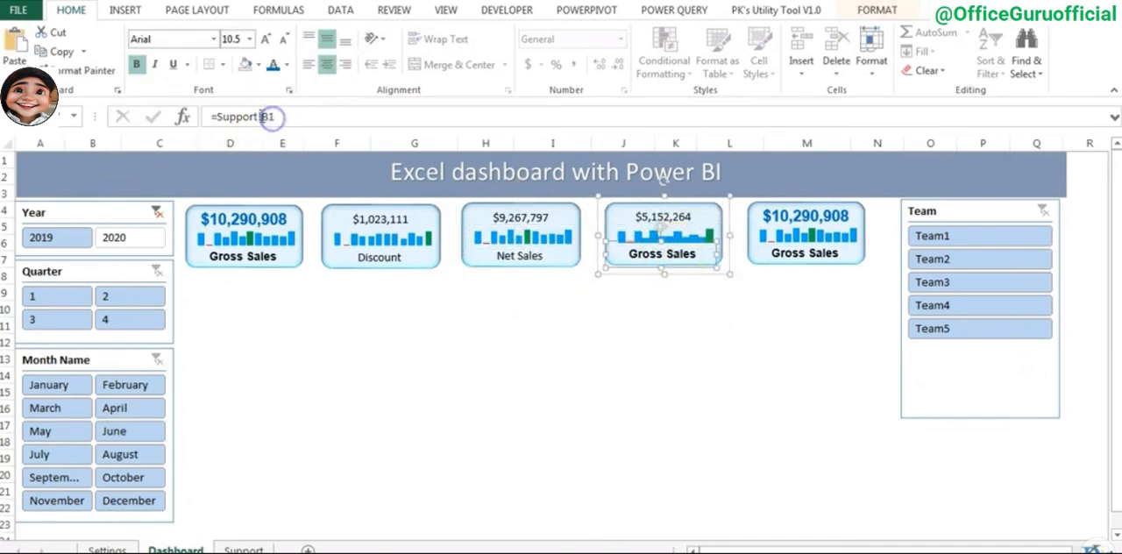
- Link the fifth card's total to Support!F2, its sparkline picture to Support!$F$3 and its label to Support!F1
{"action": "left_click", "coordinate": [808, 217]}
{"action": "left_click", "coordinate": [266, 117]}
{"action": "type", "text": "F"}
{"action": "key", "text": "Return"}
{"action": "left_click", "coordinate": [809, 237]}
{"action": "left_click", "coordinate": [271, 117]}
{"action": "type", "text": "F"}
{"action": "key", "text": "Return"}
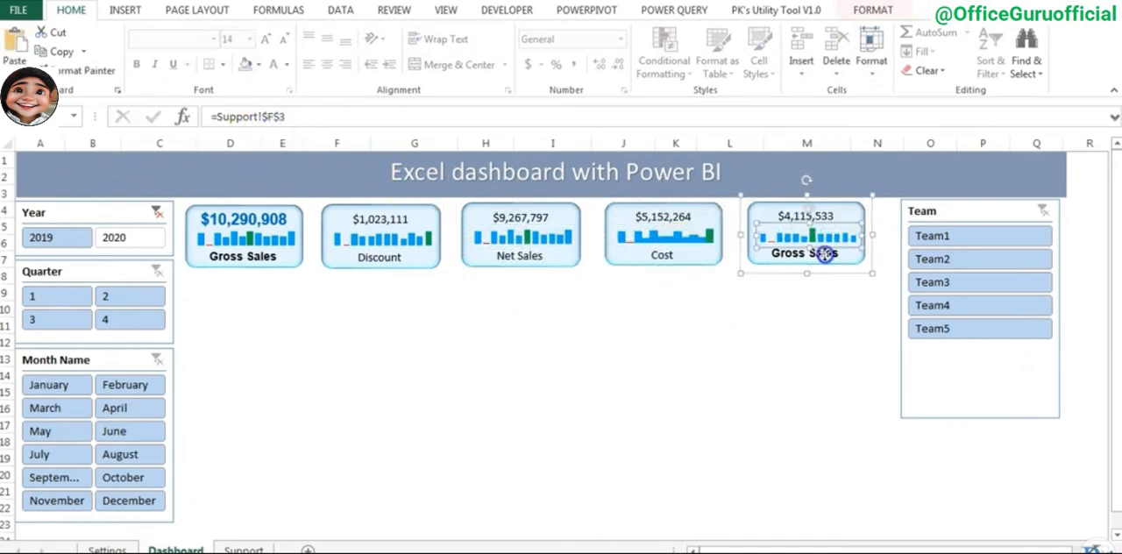
{"action": "left_click", "coordinate": [824, 253]}
{"action": "left_click", "coordinate": [270, 118]}
{"action": "key", "text": "Return"}
{"action": "left_click", "coordinate": [730, 358]}
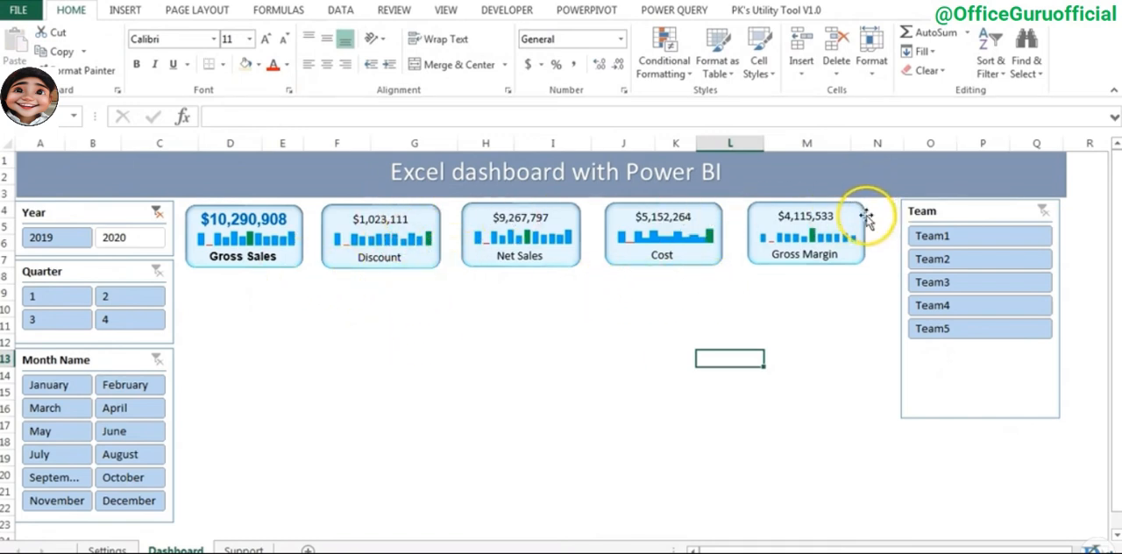
- Check the font name and size used for the total and label on the Gross Sales card
{"action": "left_click", "coordinate": [380, 218]}
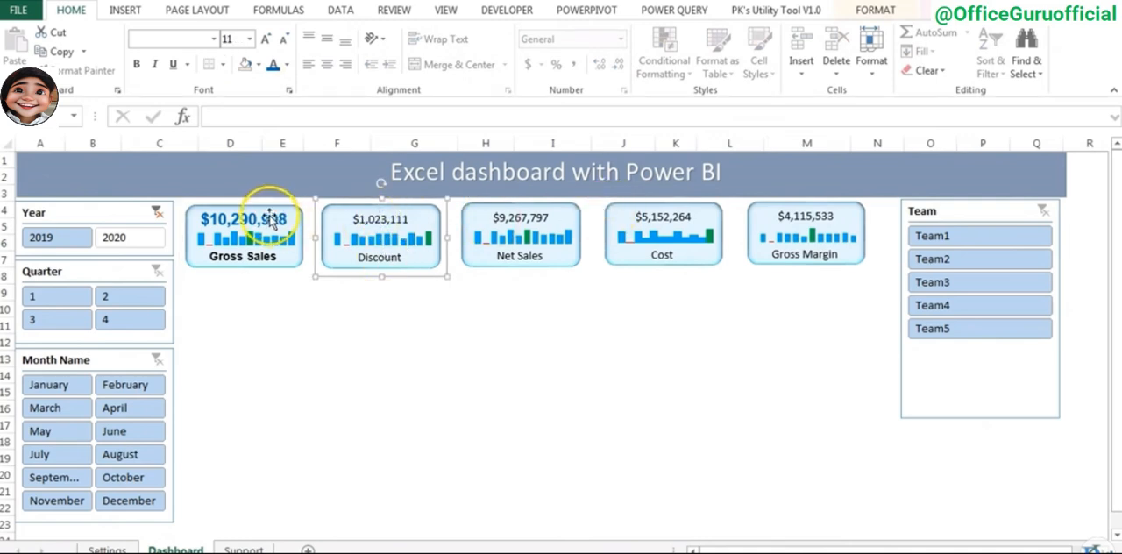
{"action": "left_click", "coordinate": [271, 221]}
{"action": "left_click", "coordinate": [268, 223]}
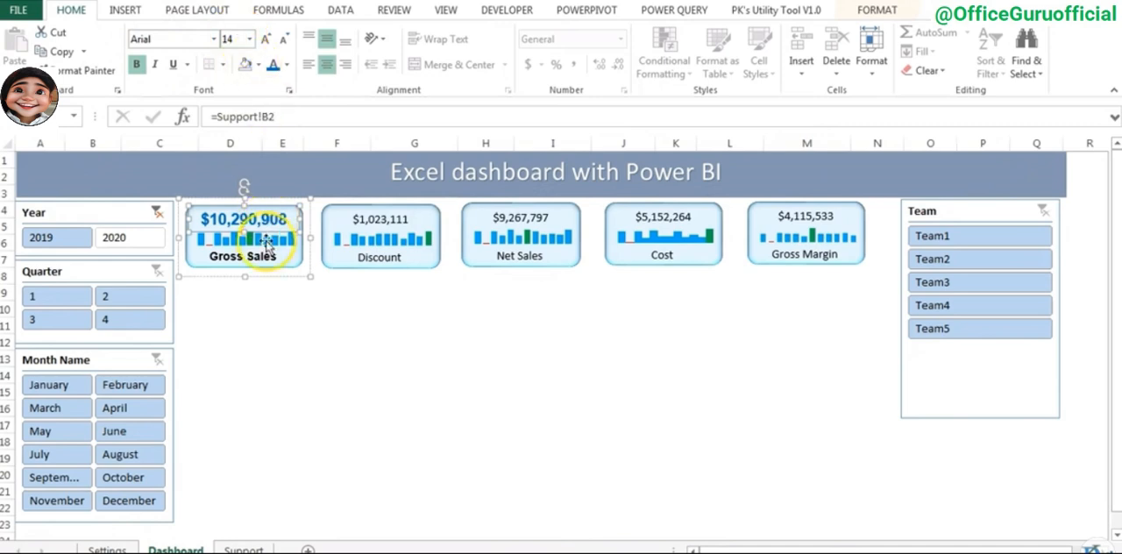
{"action": "left_click", "coordinate": [261, 264]}
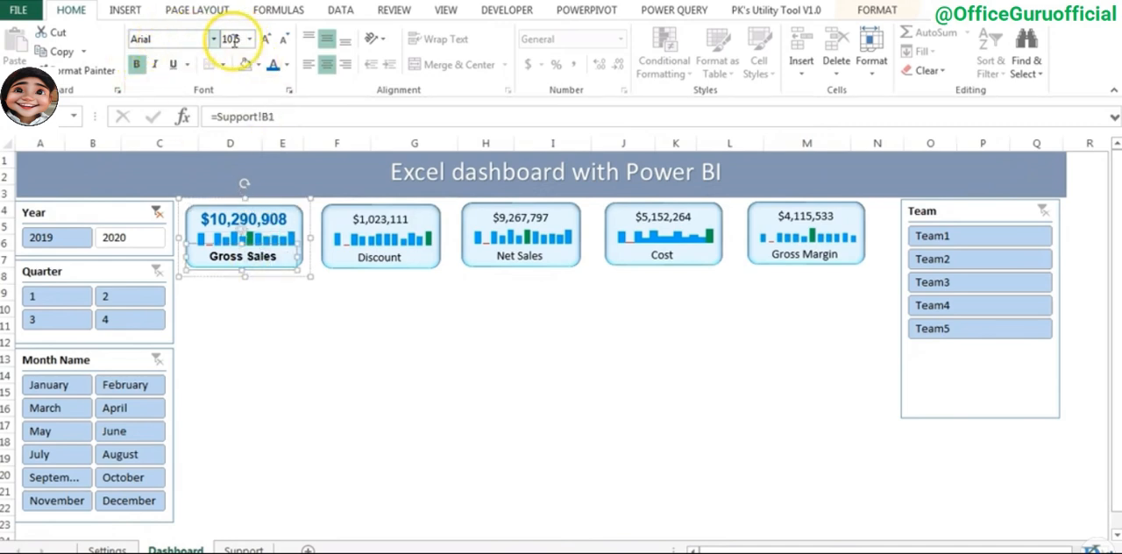
{"action": "left_click", "coordinate": [393, 225]}
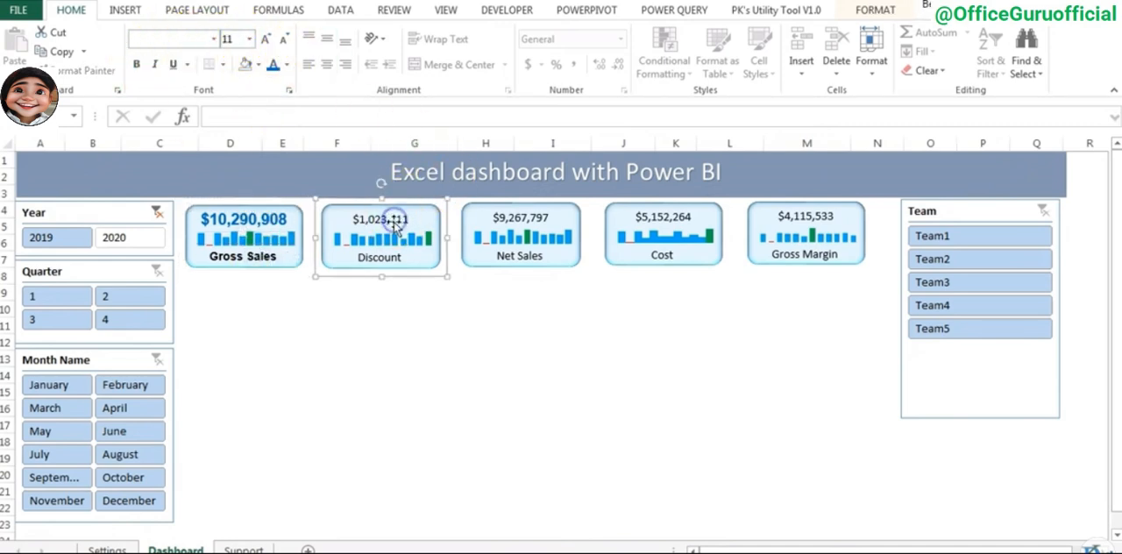
{"action": "left_click", "coordinate": [395, 225]}
{"action": "double_click", "coordinate": [263, 219]}
{"action": "left_click", "coordinate": [71, 11]}
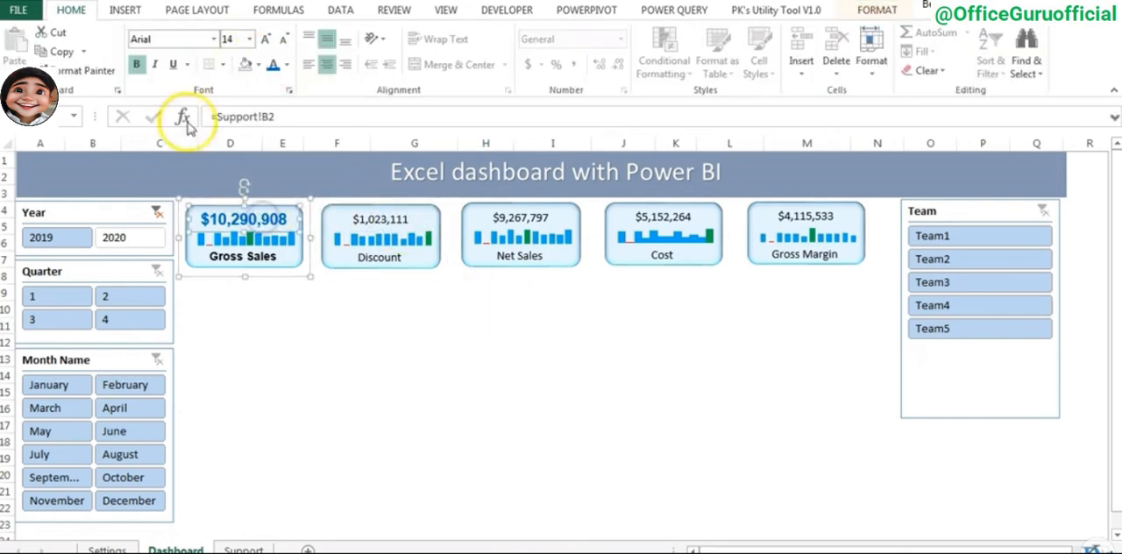
- Set the totals on the Discount, Net Sales, Cost and Gross Margin cards to Arial
{"action": "double_click", "coordinate": [399, 224]}
{"action": "left_click", "coordinate": [71, 10]}
{"action": "left_click", "coordinate": [170, 38]}
{"action": "type", "text": "Arial"}
{"action": "key", "text": "Return"}
{"action": "double_click", "coordinate": [571, 219]}
{"action": "double_click", "coordinate": [807, 219]}
- Set the labels on the Discount, Net Sales, Cost and Gross Margin cards to bold Arial
{"action": "left_click", "coordinate": [807, 258]}
{"action": "key", "text": "F4"}
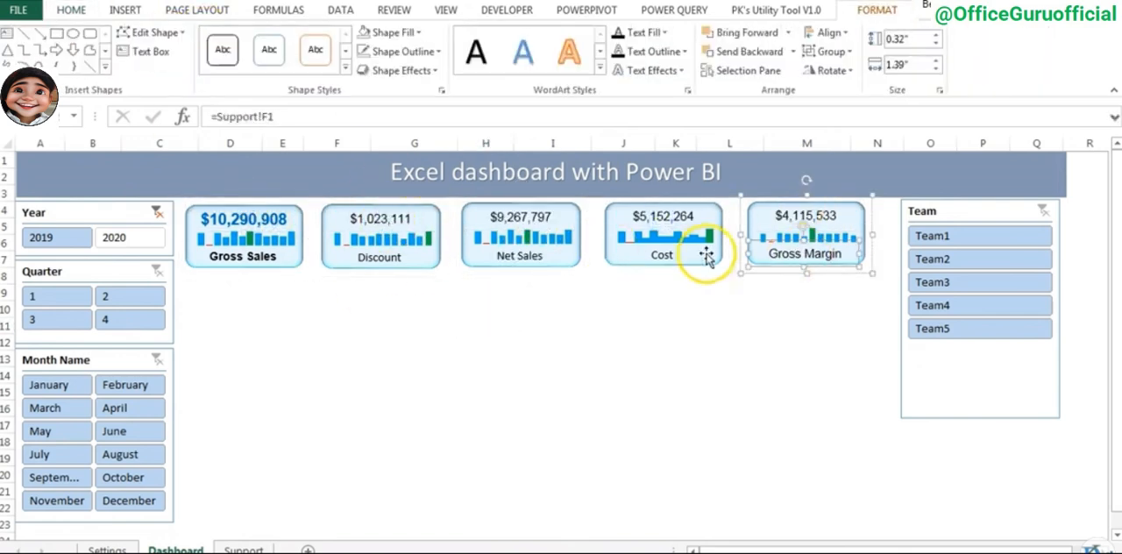
{"action": "double_click", "coordinate": [664, 257]}
{"action": "double_click", "coordinate": [524, 259]}
{"action": "double_click", "coordinate": [383, 261]}
{"action": "key", "text": "ctrl+b"}
{"action": "double_click", "coordinate": [526, 260]}
{"action": "key", "text": "ctrl+b"}
{"action": "double_click", "coordinate": [669, 261]}
{"action": "double_click", "coordinate": [818, 258]}
{"action": "key", "text": "ctrl+b"}
- Make the Discount, Net Sales, Cost and Gross Margin totals larger, bold and blue to match the Gross Sales card
{"action": "double_click", "coordinate": [403, 220]}
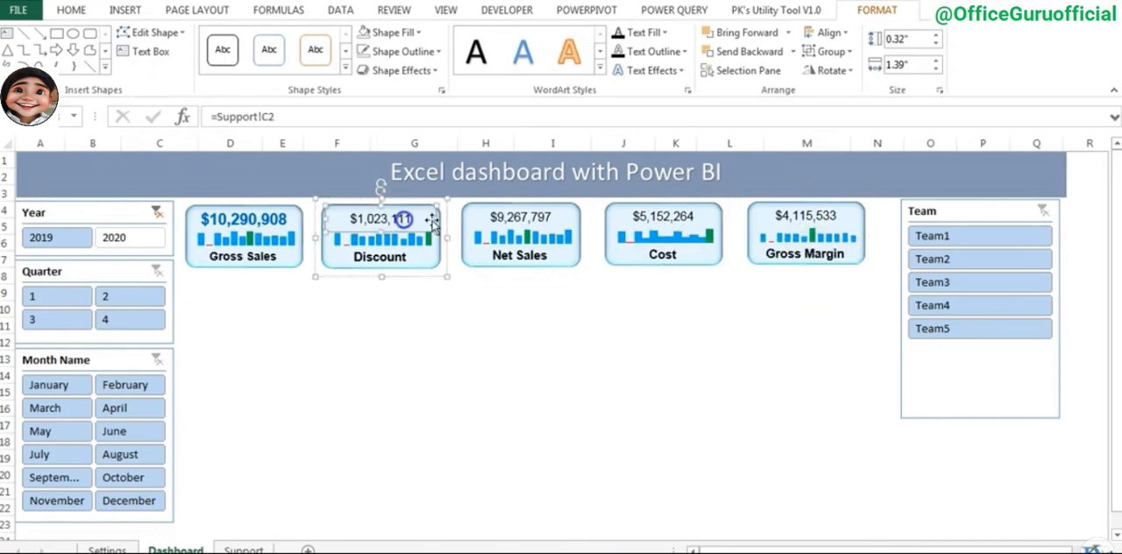
{"action": "left_click", "coordinate": [71, 11]}
{"action": "left_click", "coordinate": [263, 40]}
{"action": "left_click", "coordinate": [281, 43]}
{"action": "left_click", "coordinate": [136, 64]}
{"action": "left_click", "coordinate": [274, 65]}
{"action": "double_click", "coordinate": [529, 218]}
{"action": "left_click", "coordinate": [71, 11]}
{"action": "double_click", "coordinate": [673, 217]}
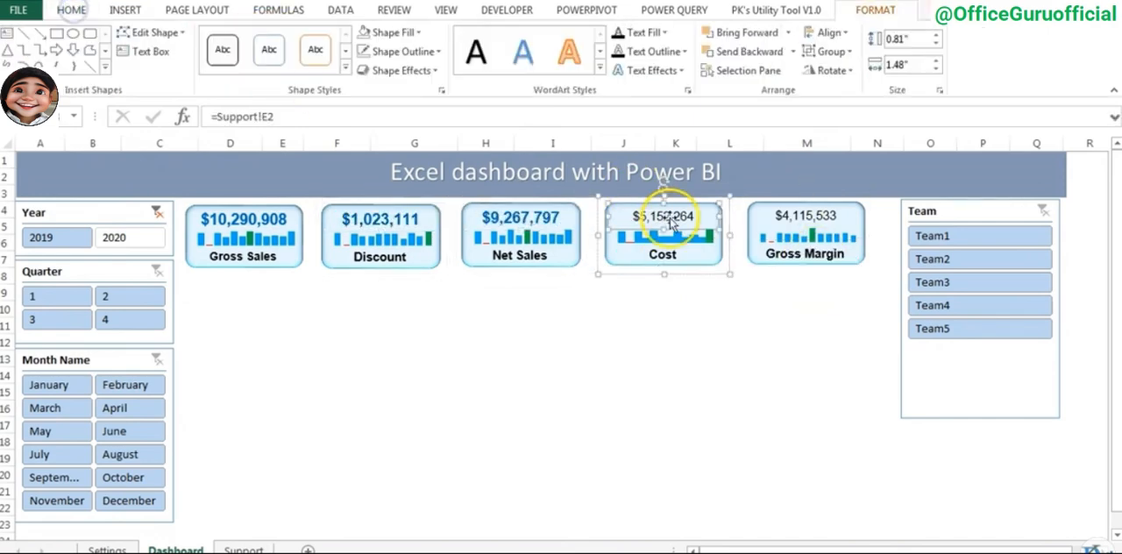
{"action": "left_click", "coordinate": [71, 10]}
{"action": "left_click", "coordinate": [807, 216]}
{"action": "left_click", "coordinate": [274, 65]}
{"action": "left_click", "coordinate": [540, 340]}
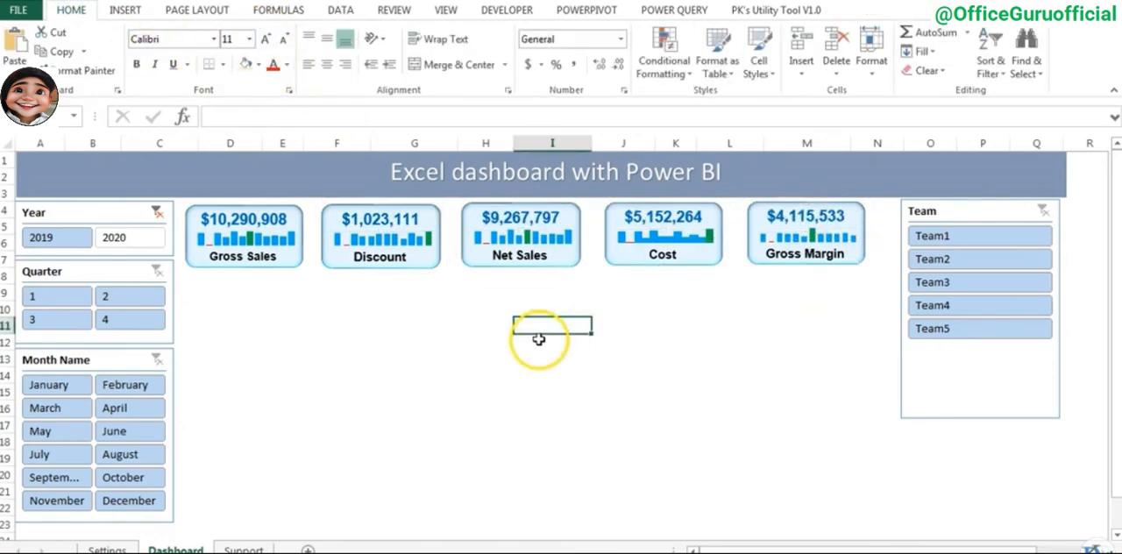
{"action": "left_click", "coordinate": [761, 365]}
{"action": "left_click", "coordinate": [552, 392]}
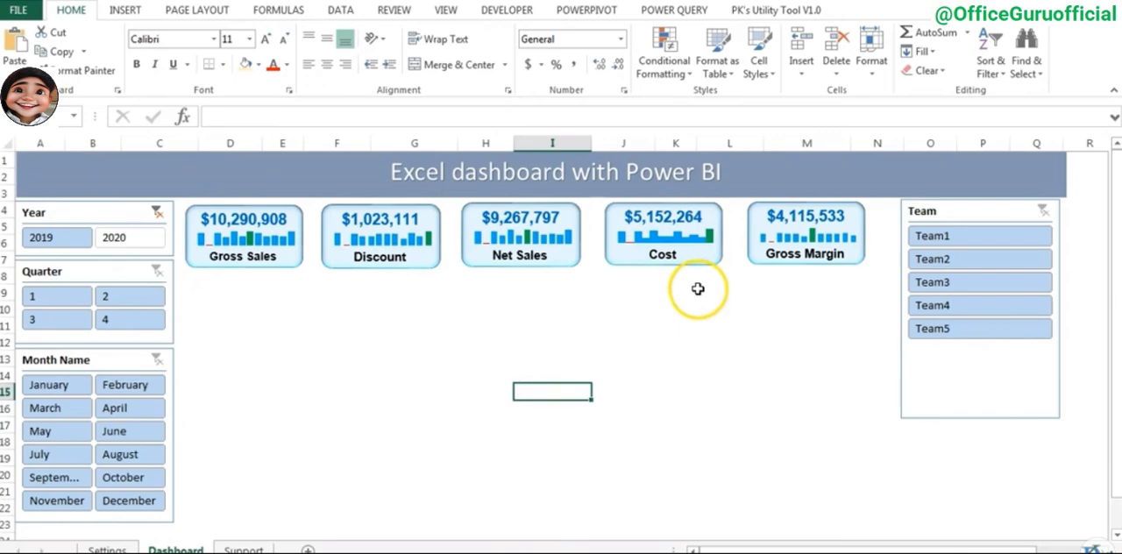
- Copy cell B19 on the Support sheet and paste only its column width onto columns C to H
{"action": "left_click", "coordinate": [245, 549]}
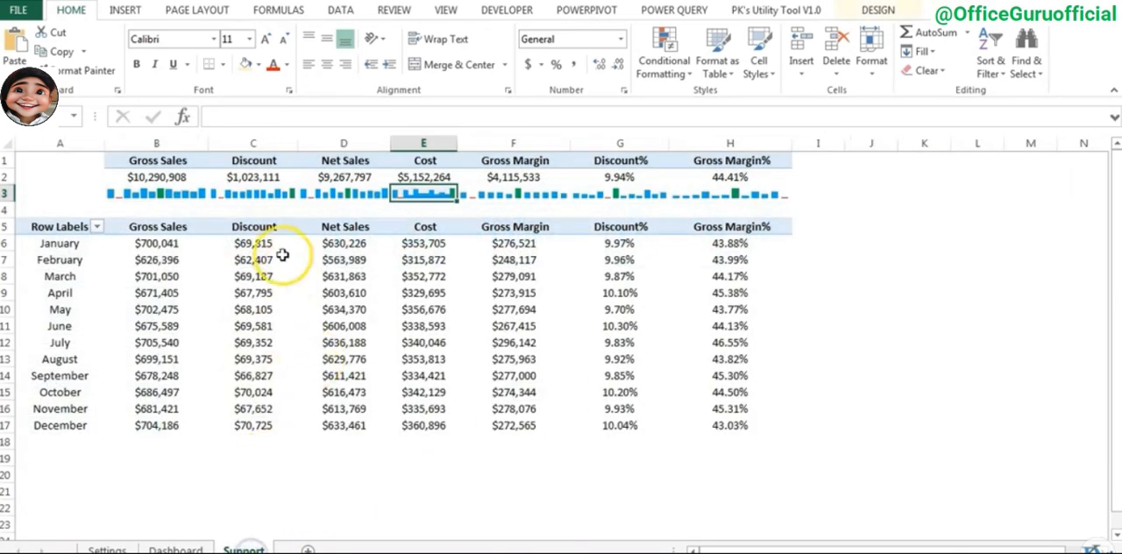
{"action": "left_click_drag", "start_coordinate": [164, 162], "coordinate": [734, 157]}
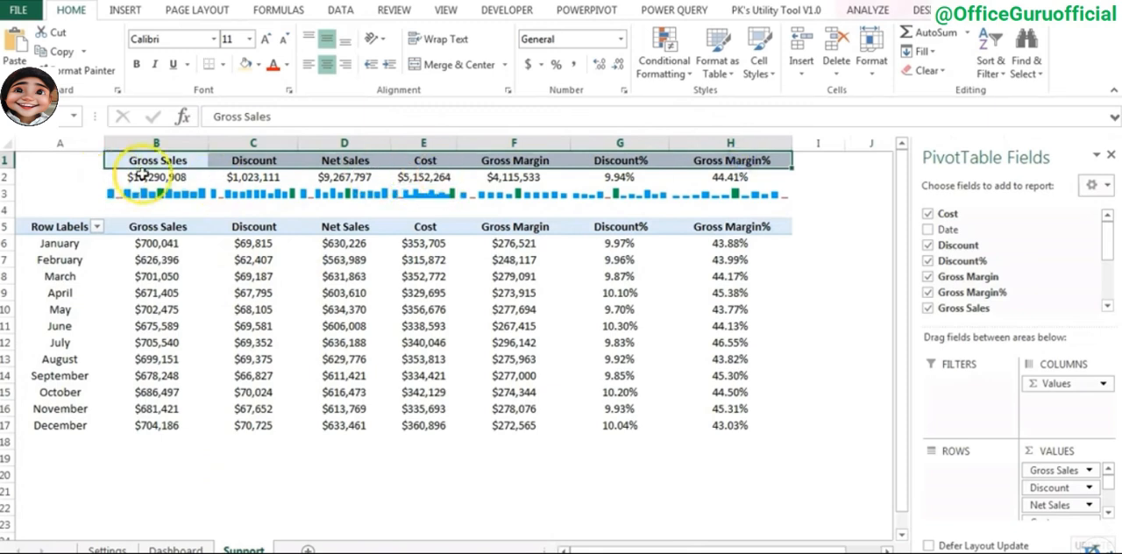
{"action": "left_click", "coordinate": [148, 455]}
{"action": "key", "text": "ctrl+c"}
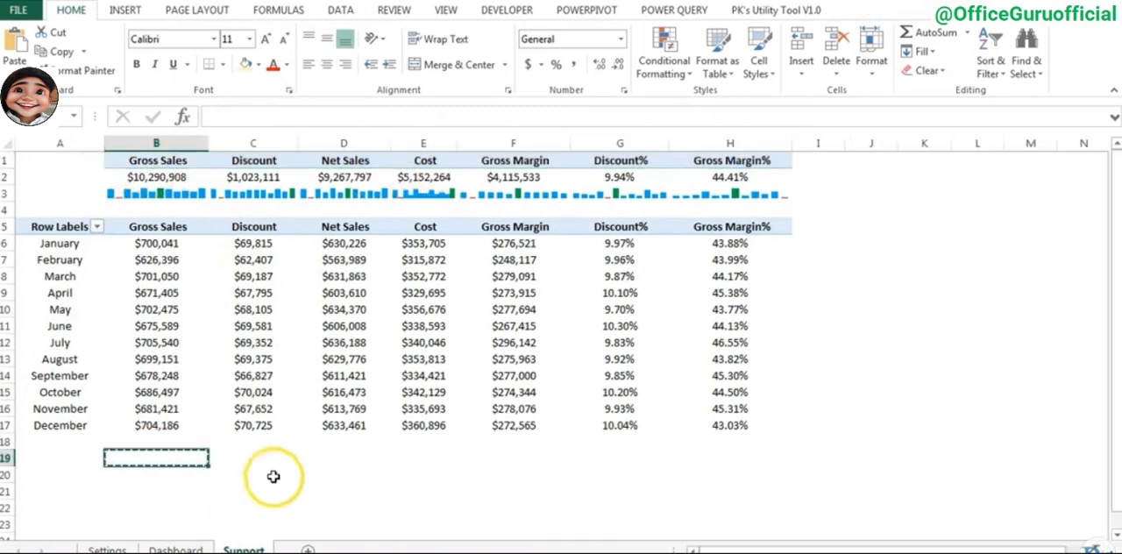
{"action": "left_click_drag", "start_coordinate": [225, 459], "coordinate": [729, 452]}
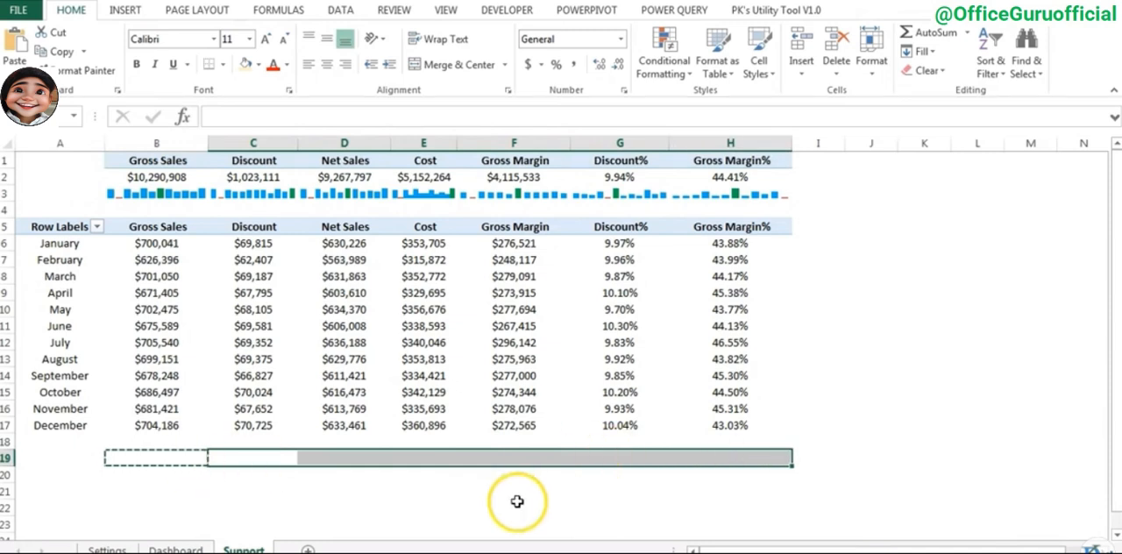
{"action": "key", "text": "alt+e"}
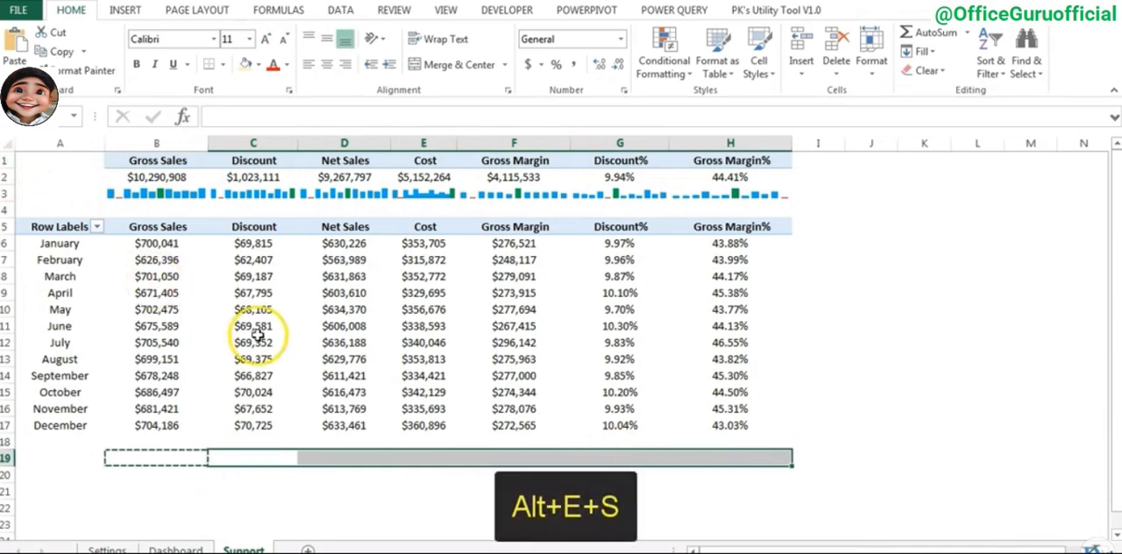
{"action": "key", "text": "s"}
{"action": "left_click", "coordinate": [921, 253]}
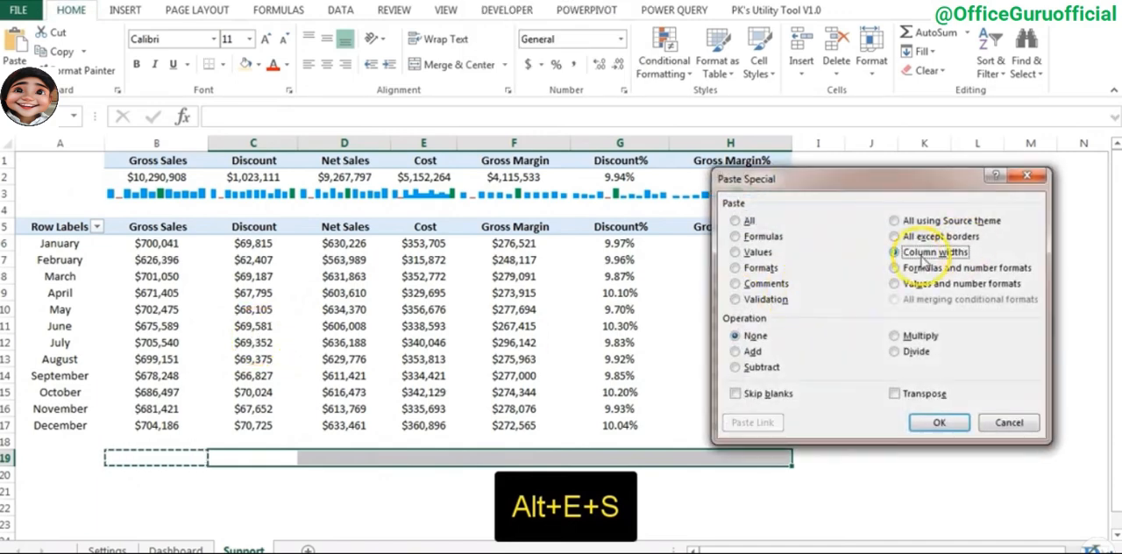
{"action": "left_click", "coordinate": [937, 422]}
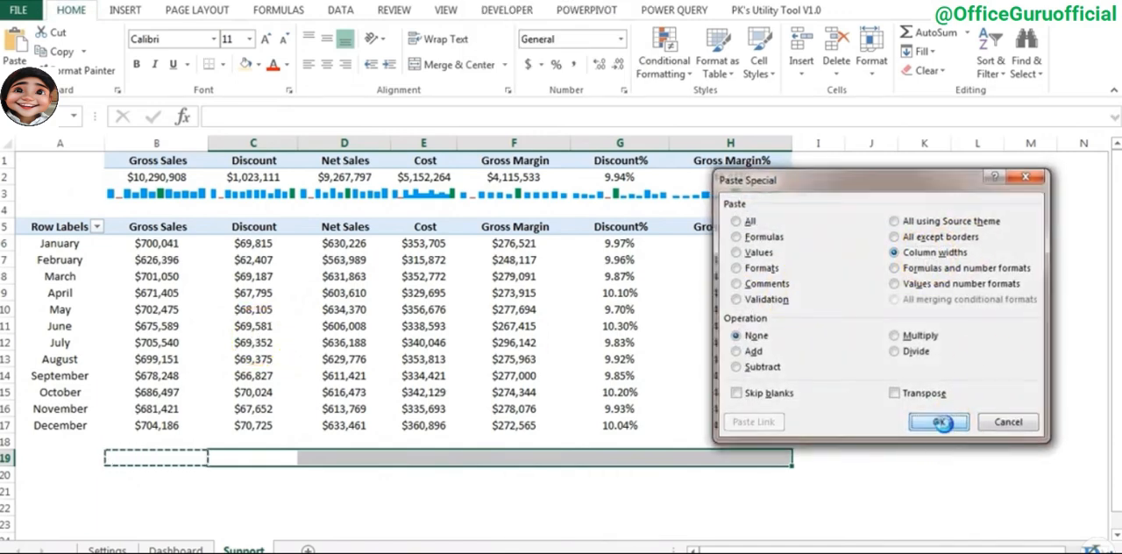
{"action": "left_click", "coordinate": [722, 261]}
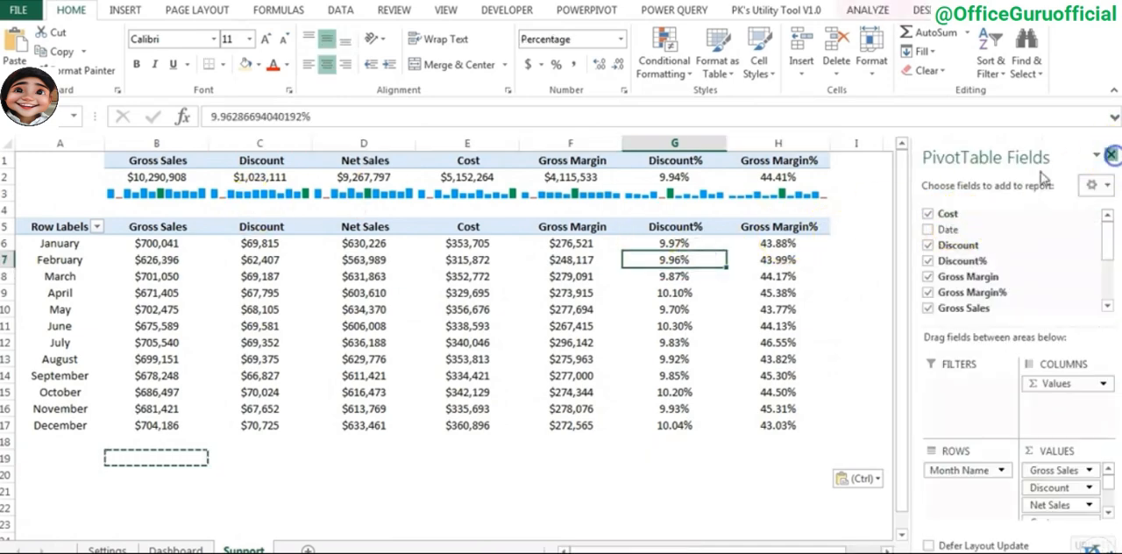
- Close the PivotTable field list and return to the Dashboard sheet to check the KPI cards
{"action": "left_click", "coordinate": [1111, 154]}
{"action": "left_click", "coordinate": [180, 550]}
{"action": "left_click", "coordinate": [741, 309]}
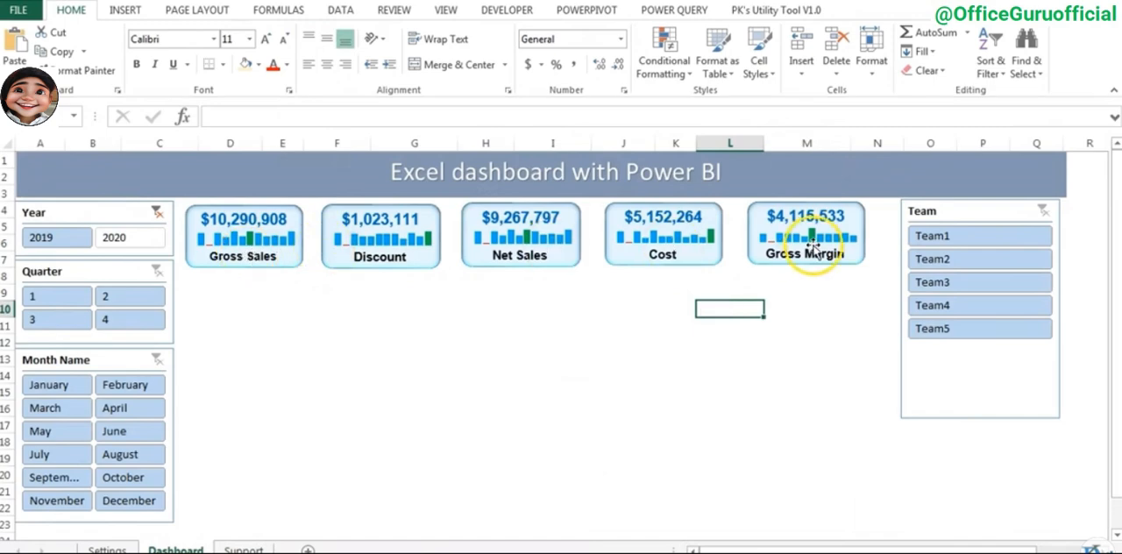
{"action": "left_click", "coordinate": [504, 331]}
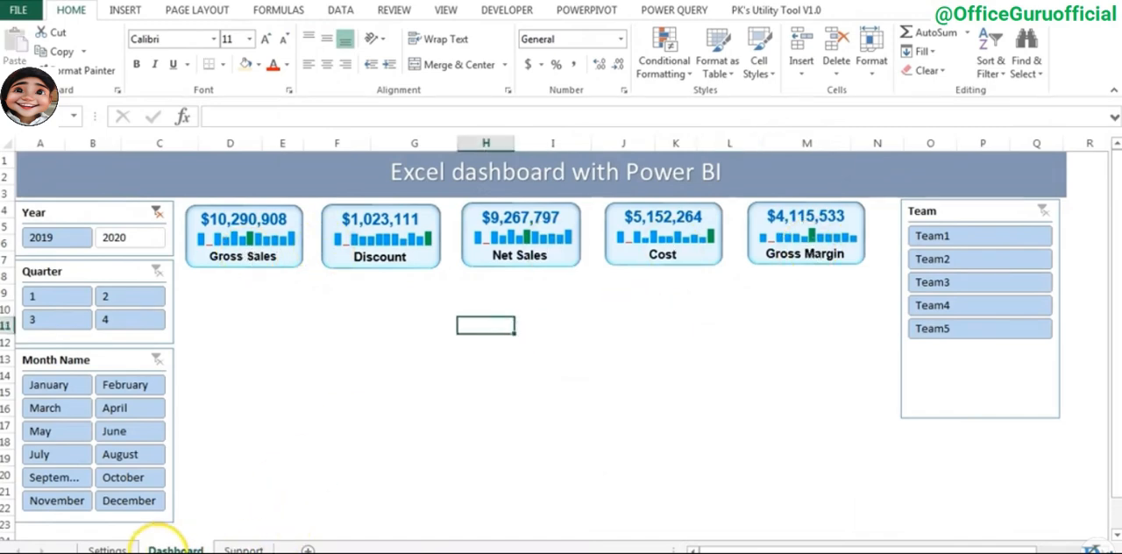
- Check the example dashboard's percentage gauges, and on the Support sheet enter the headings Discount% in K1 and GM% in L1
{"action": "key", "text": "alt+Tab"}
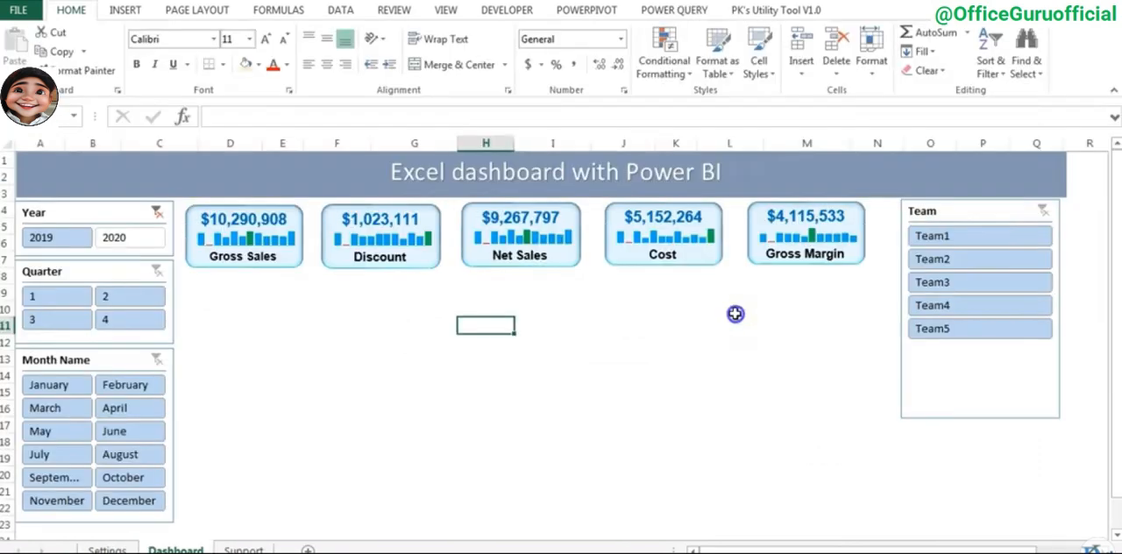
{"action": "left_click", "coordinate": [736, 314]}
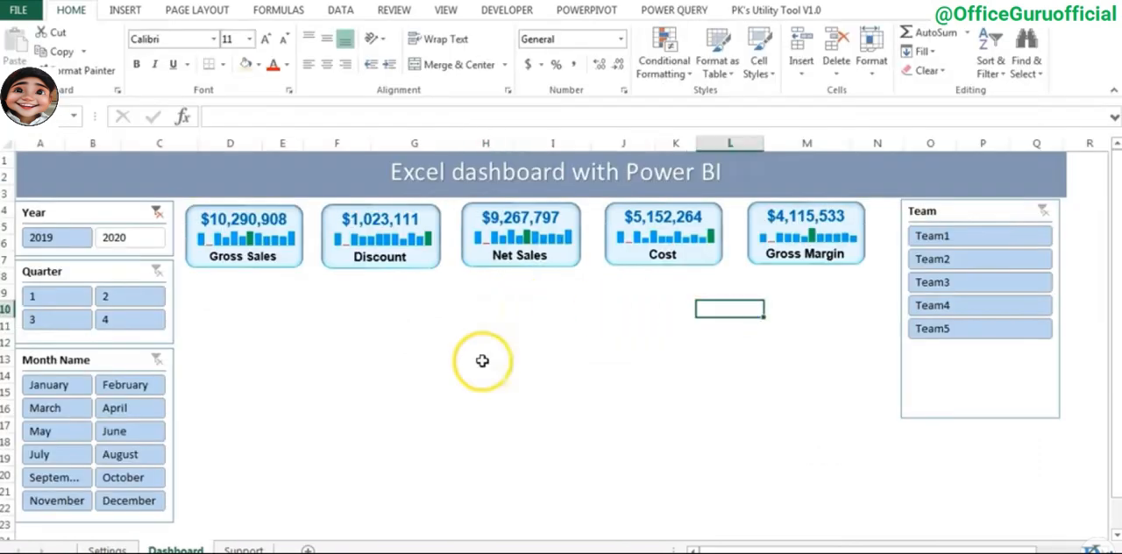
{"action": "left_click", "coordinate": [244, 549]}
{"action": "left_click", "coordinate": [912, 160]}
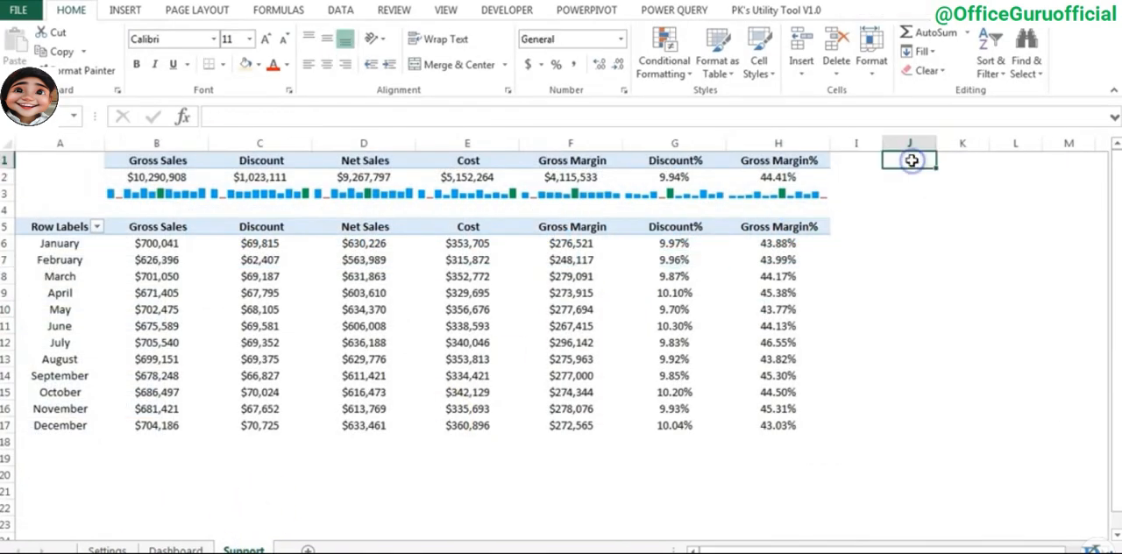
{"action": "key", "text": "Right"}
{"action": "key", "text": "Right"}
{"action": "key", "text": "Right"}
{"action": "key", "text": "Right"}
{"action": "key", "text": "Right"}
{"action": "key", "text": "Left"}
{"action": "key", "text": "Left"}
{"action": "key", "text": "Left"}
{"action": "key", "text": "Left"}
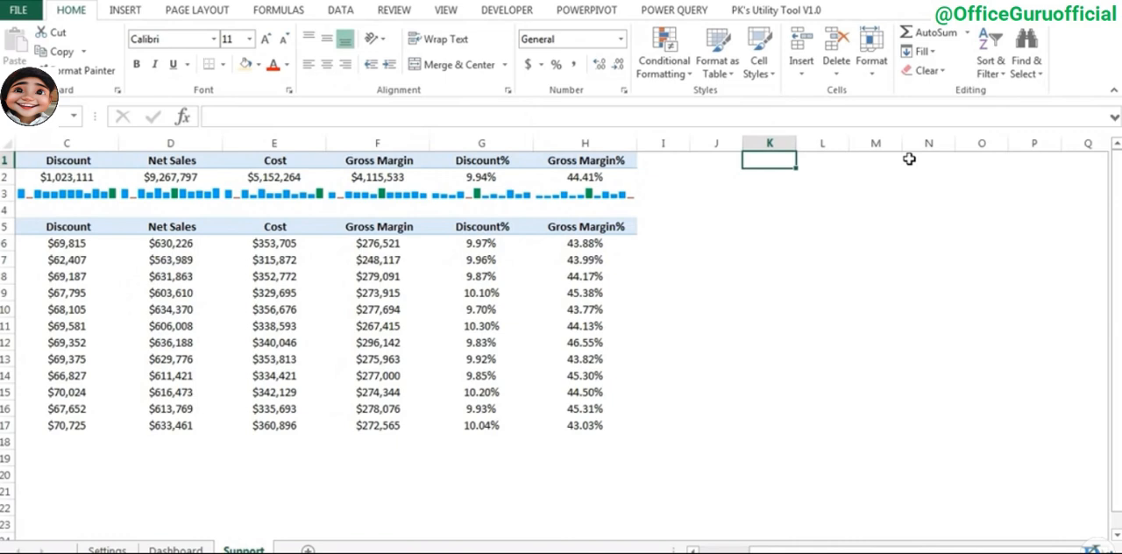
{"action": "type", "text": "Discount"}
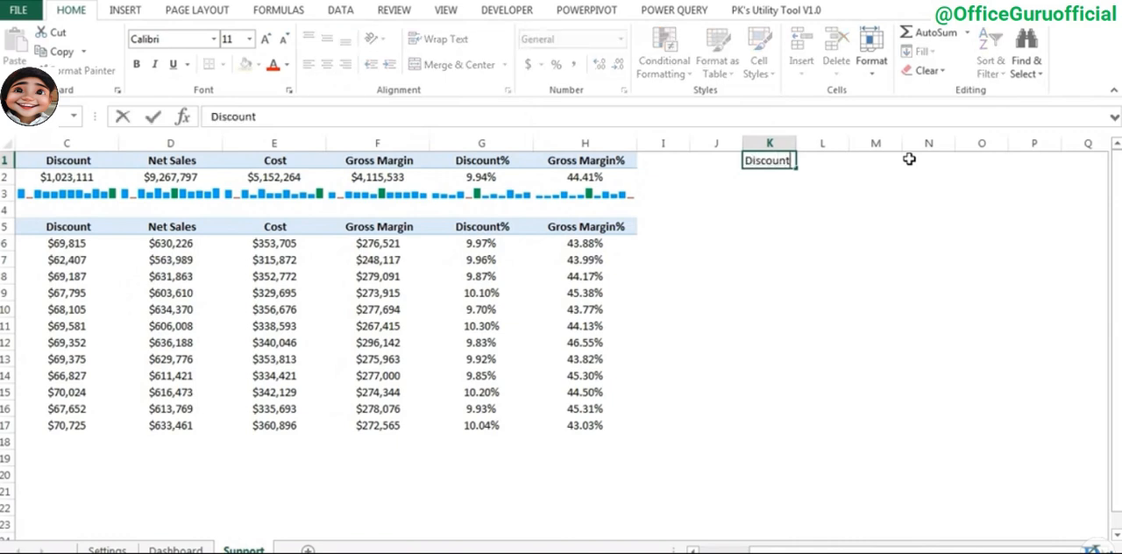
{"action": "type", "text": "%"}
{"action": "key", "text": "Tab"}
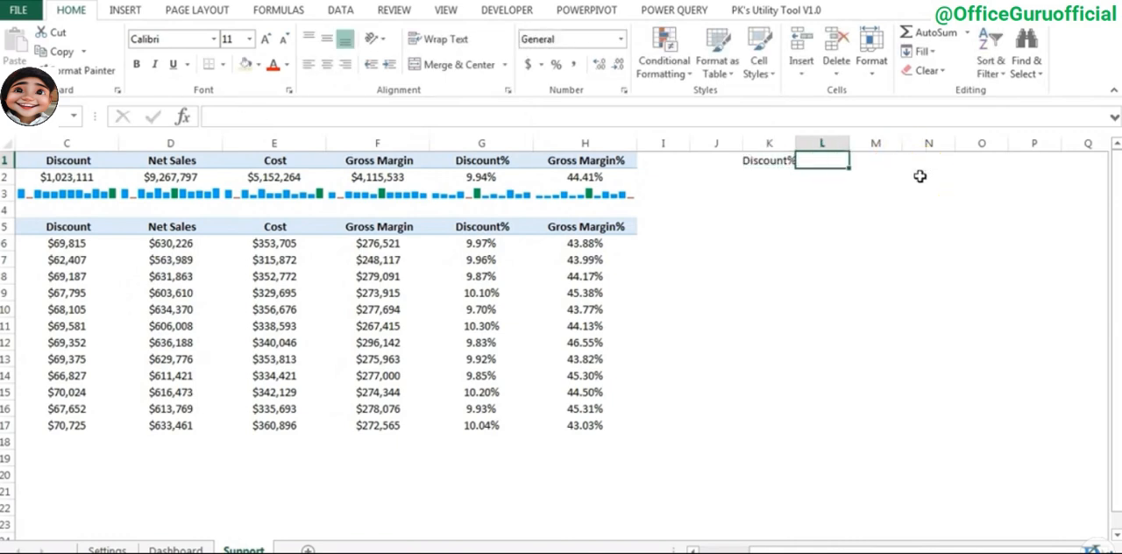
{"action": "type", "text": "g"}
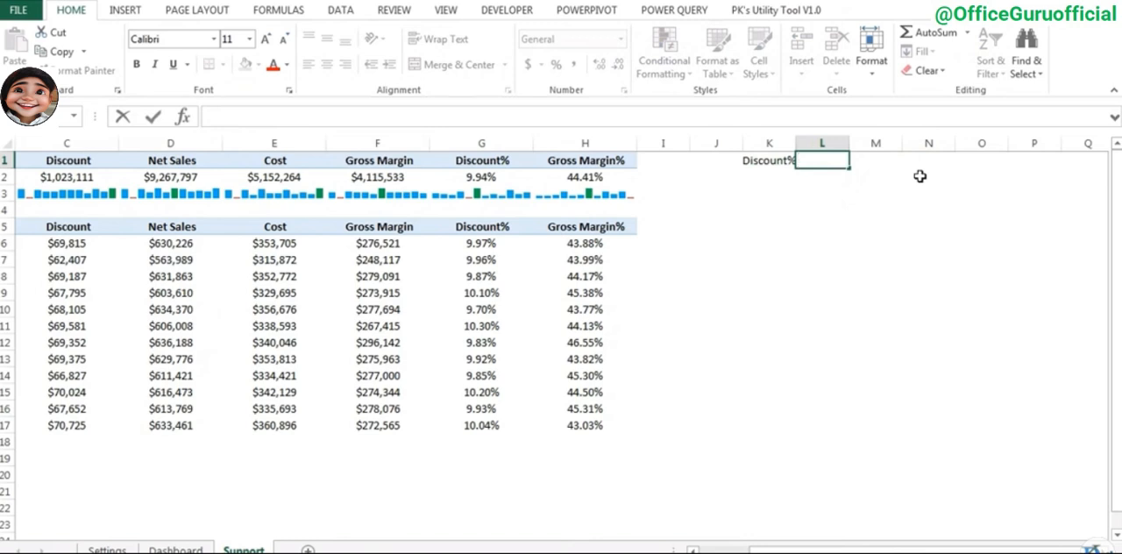
{"action": "type", "text": "M%"}
{"action": "left_click", "coordinate": [916, 174], "text": "shift"}
{"action": "key", "text": "Return"}
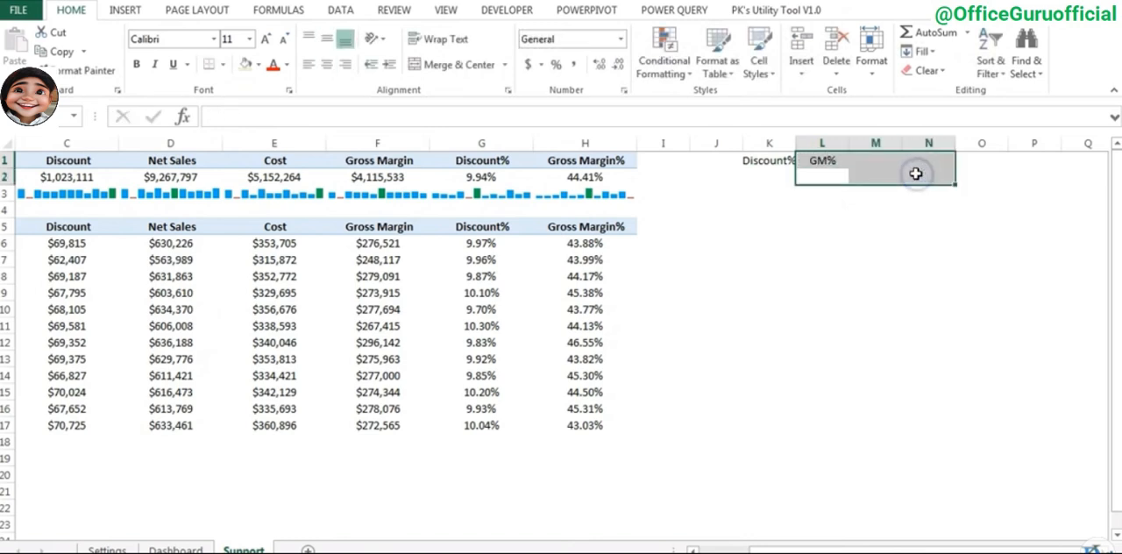
- Link cell K2 under the Discount% heading to the overall discount percentage with the formula =G2
{"action": "left_click", "coordinate": [767, 177]}
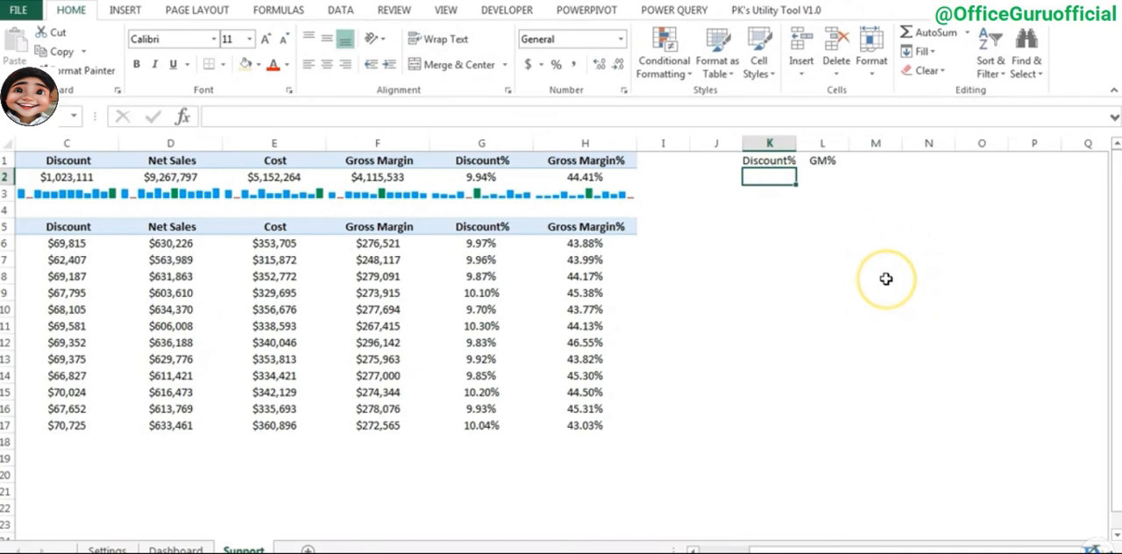
{"action": "type", "text": "="}
{"action": "key", "text": "Left"}
{"action": "key", "text": "Left"}
{"action": "key", "text": "Left"}
{"action": "key", "text": "Left"}
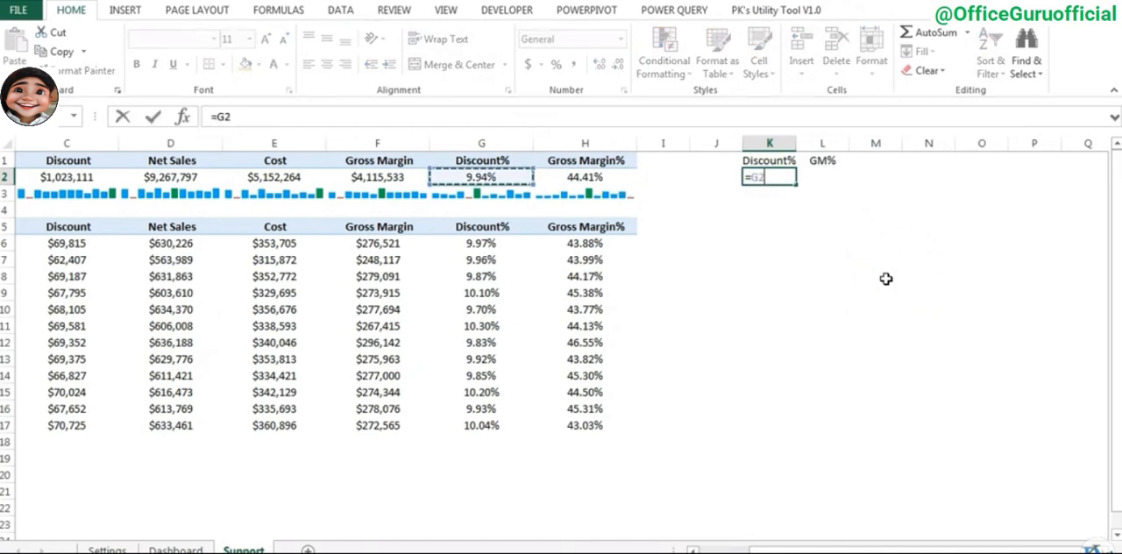
{"action": "key", "text": "ctrl+Return"}
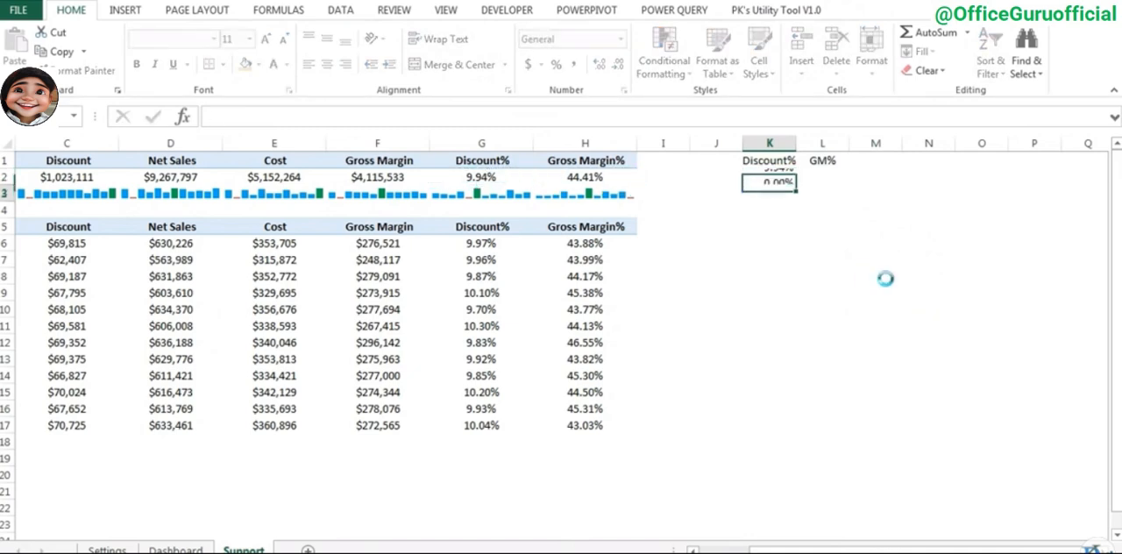
- Link cell L2 under the GM% heading to the overall gross margin percentage with the formula =H2
{"action": "key", "text": "Right"}
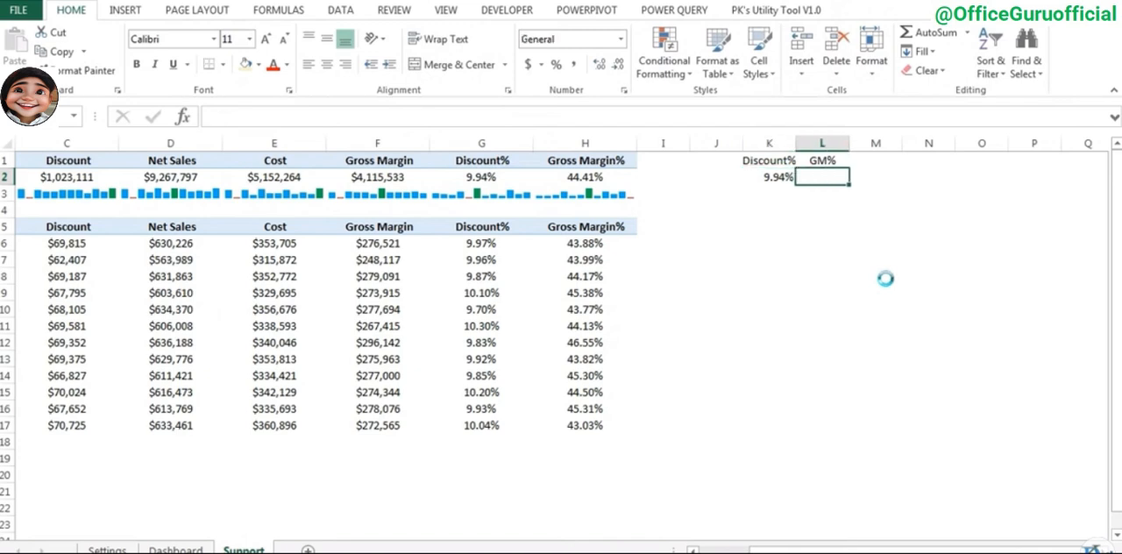
{"action": "type", "text": "="}
{"action": "key", "text": "Left"}
{"action": "key", "text": "Left"}
{"action": "key", "text": "Left"}
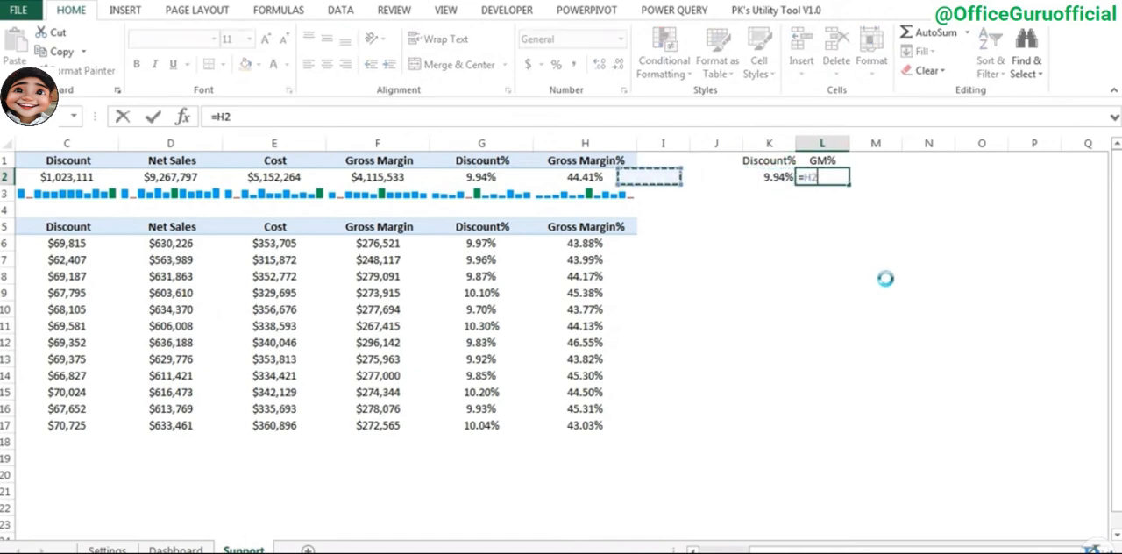
{"action": "key", "text": "Return"}
{"action": "key", "text": "Up"}
{"action": "key", "text": "Left"}
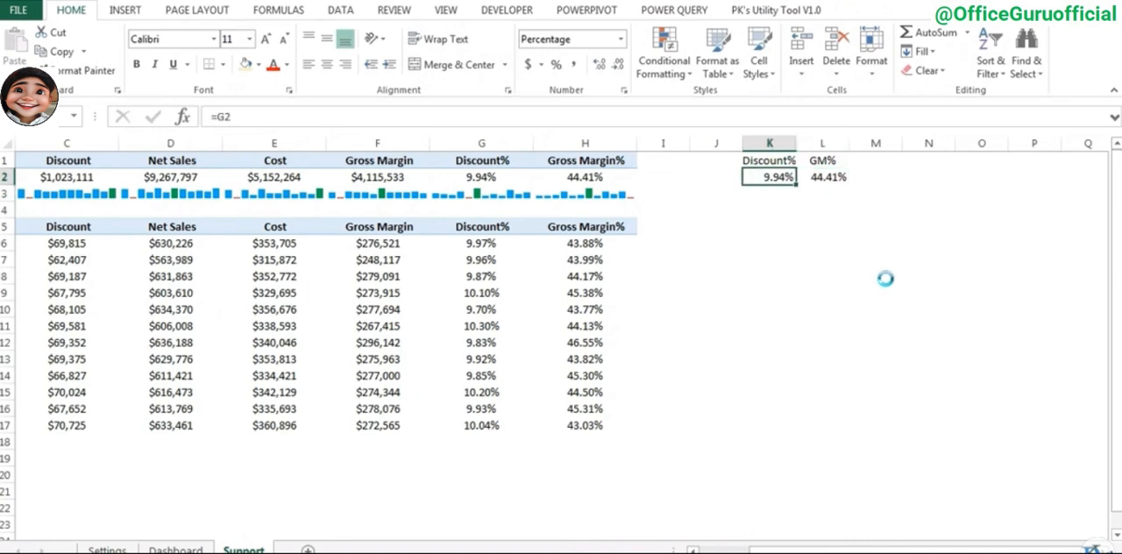
{"action": "key", "text": "Down"}
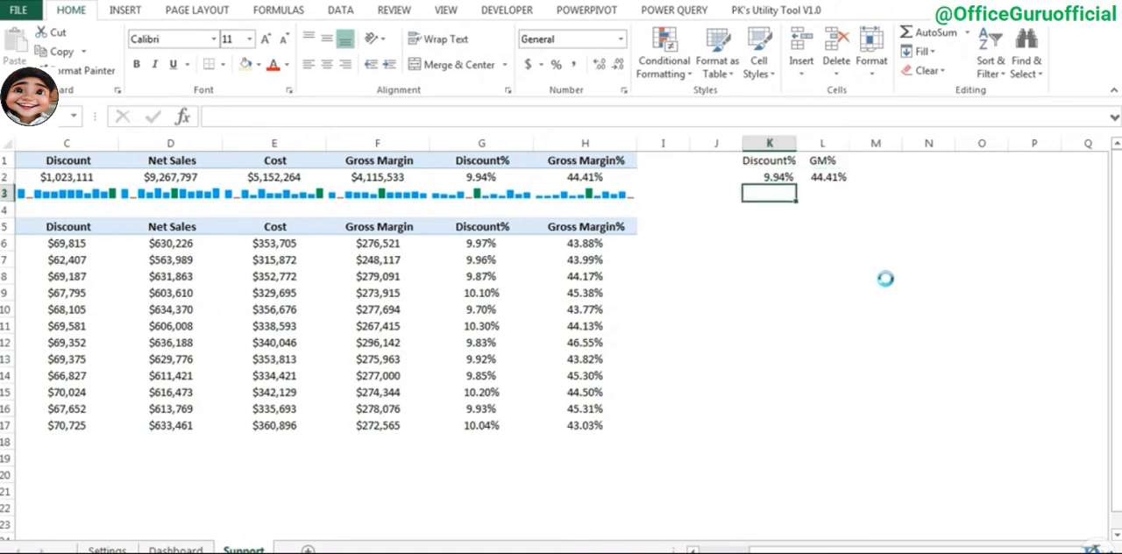
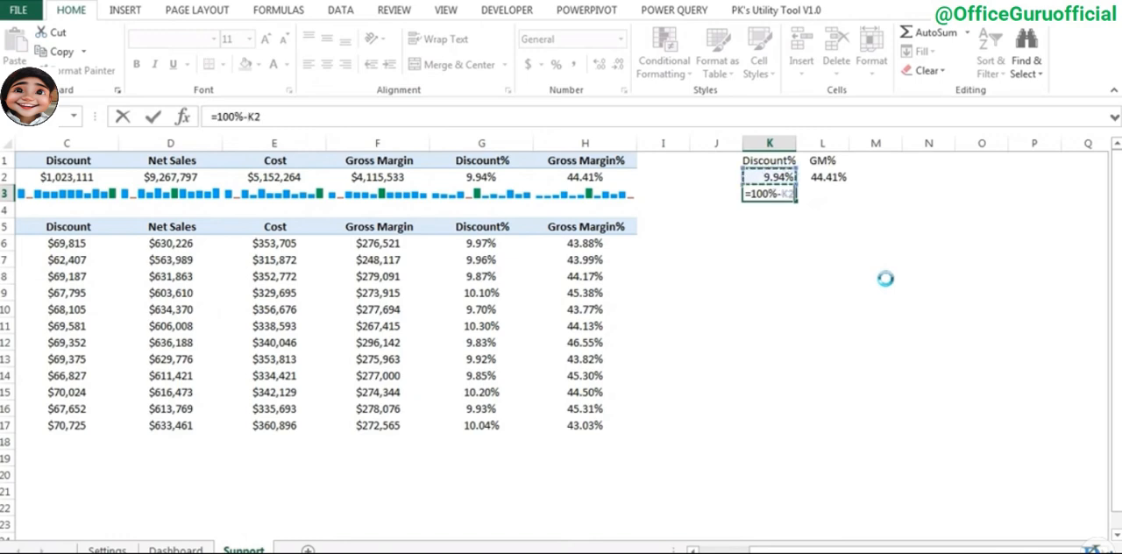
- Enter =100%-K2 in K3 and copy the formula to L3 under the GM% heading
{"action": "key", "text": "ctrl+Return"}
{"action": "key", "text": "Right"}
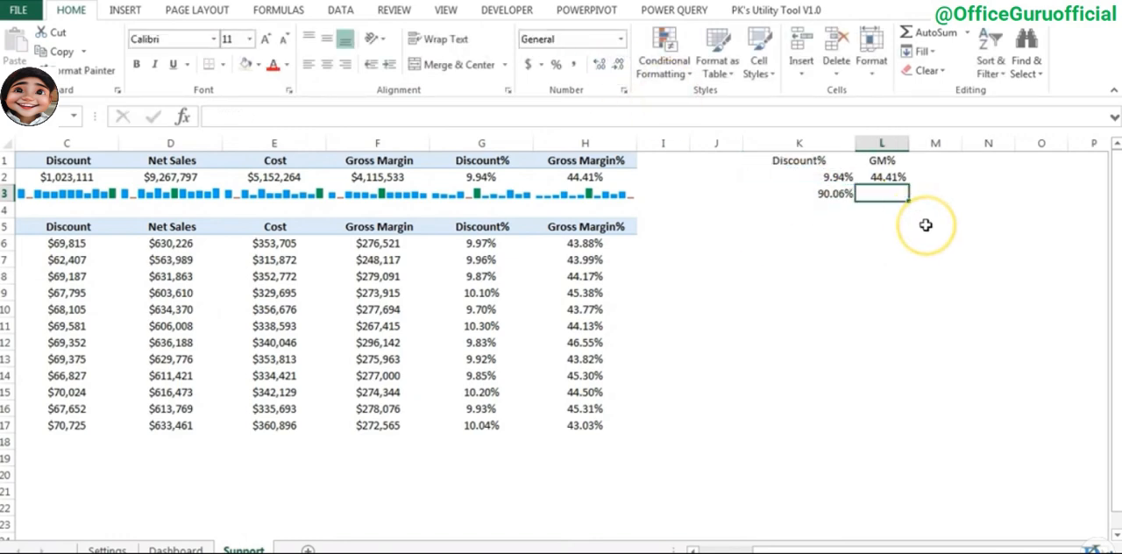
{"action": "key", "text": "Left"}
{"action": "key", "text": "ctrl+c"}
{"action": "key", "text": "Right"}
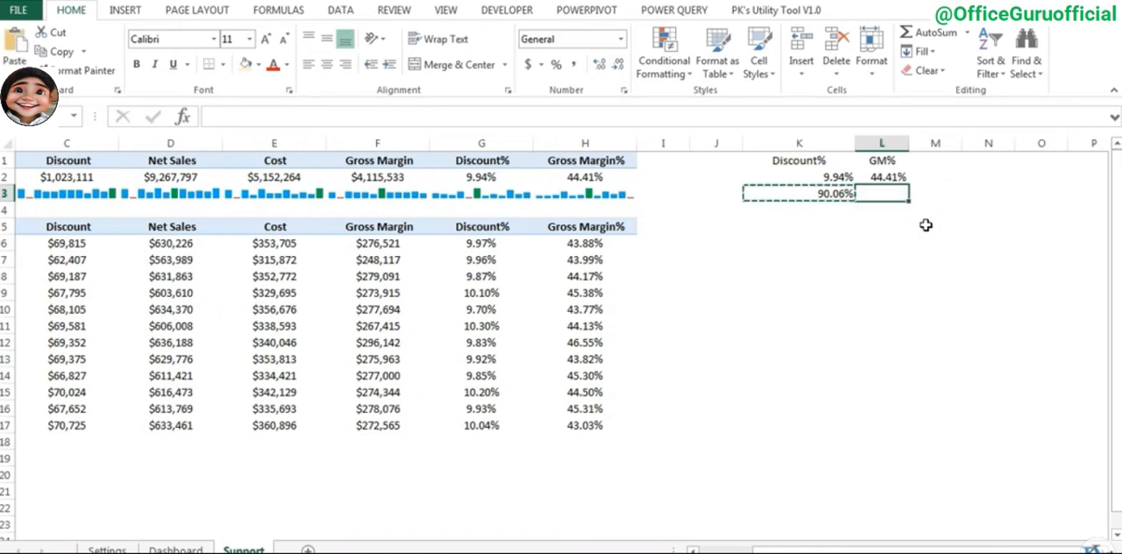
{"action": "key", "text": "ctrl+v"}
{"action": "key", "text": "Escape"}
- Enter 100% in K4 and copy it to L4 as the base half of both gauges
{"action": "key", "text": "Left"}
{"action": "key", "text": "Down"}
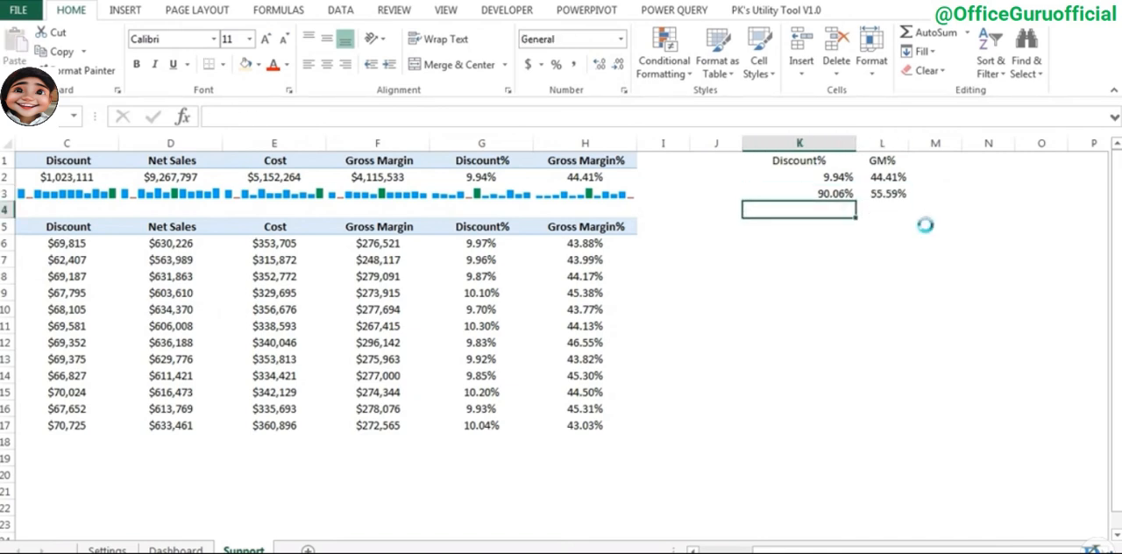
{"action": "type", "text": "100%"}
{"action": "key", "text": "ctrl+Return"}
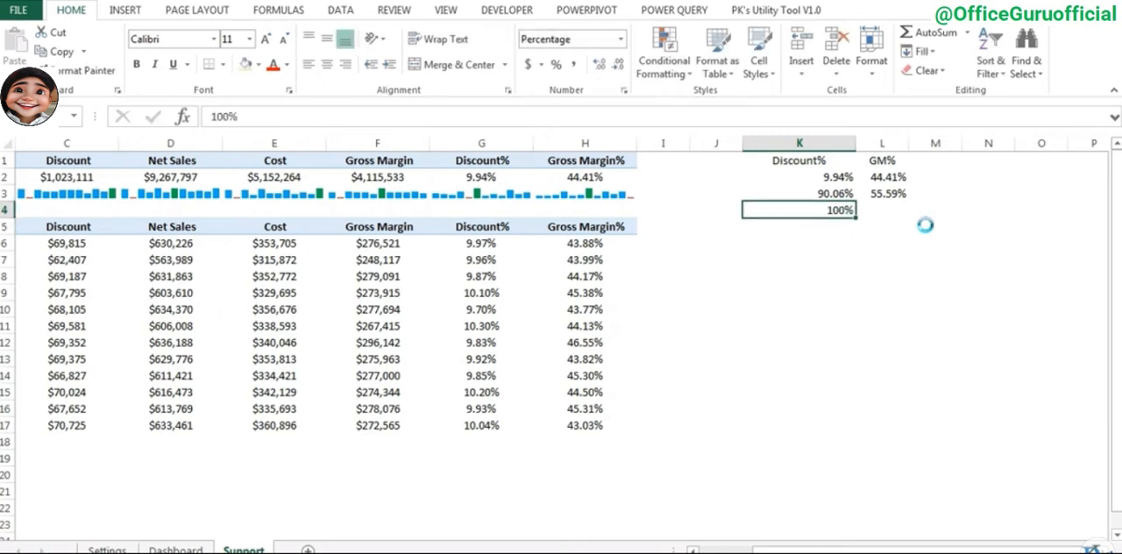
{"action": "key", "text": "ctrl+c"}
{"action": "key", "text": "Right"}
{"action": "key", "text": "ctrl+v"}
{"action": "key", "text": "Escape"}
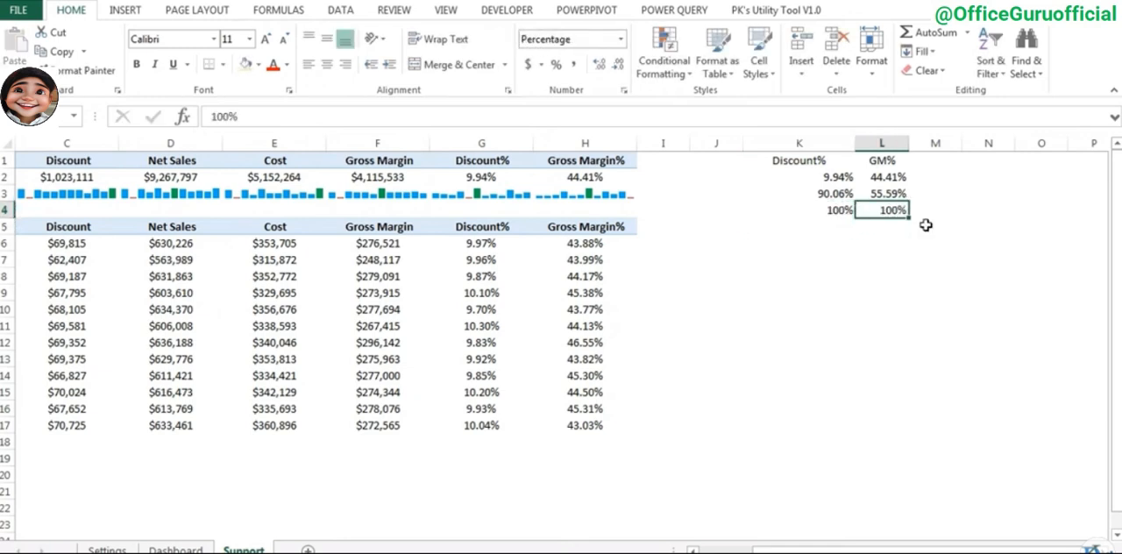
- Insert a doughnut chart from the Discount% range K1:K4
{"action": "key", "text": "Up"}
{"action": "key", "text": "Up"}
{"action": "key", "text": "Up"}
{"action": "key", "text": "Left"}
{"action": "key", "text": "ctrl+shift+Down"}
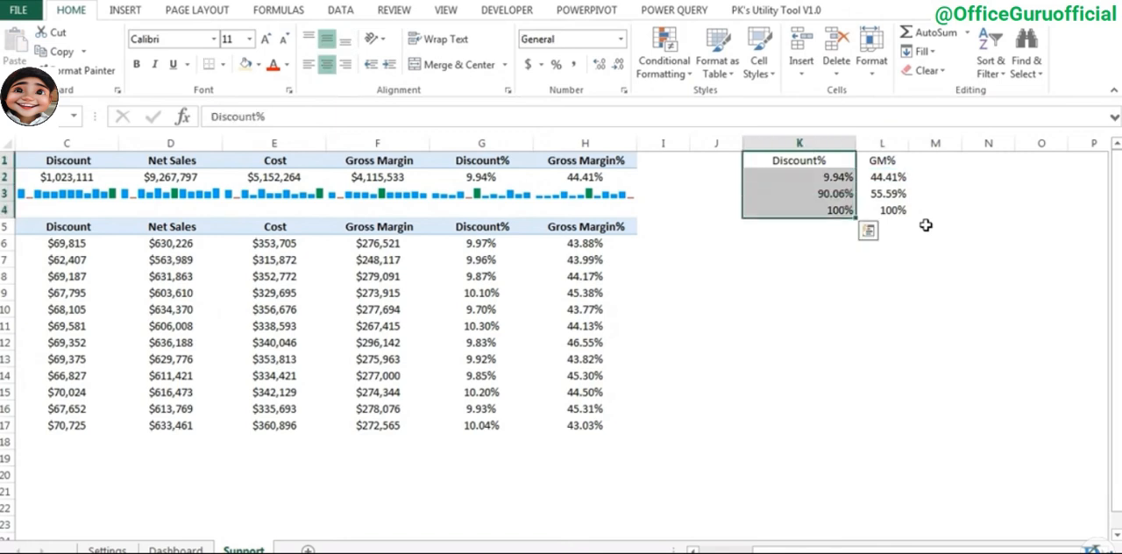
{"action": "left_click", "coordinate": [131, 13]}
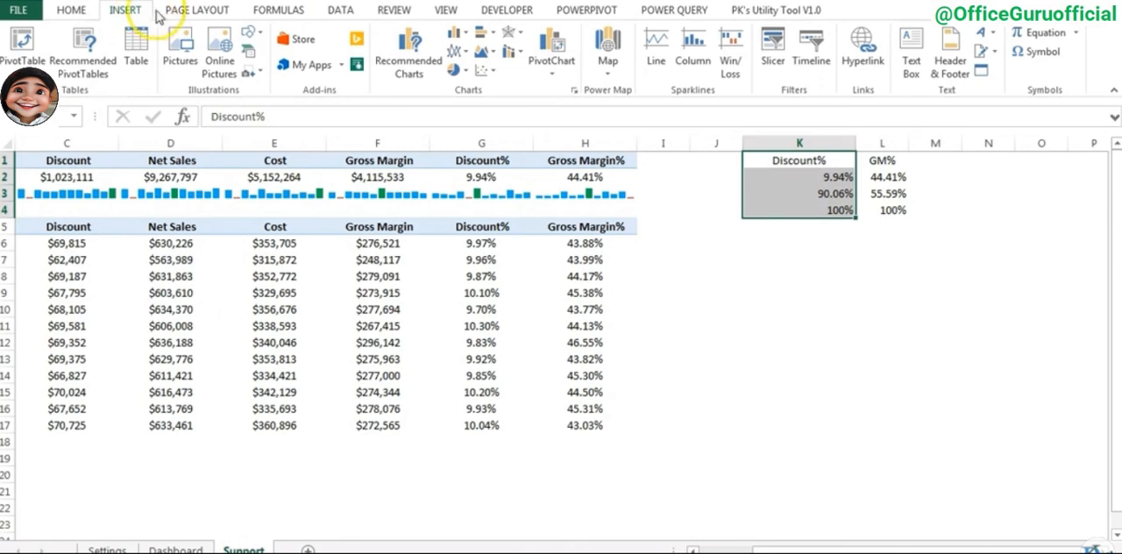
{"action": "left_click", "coordinate": [466, 71]}
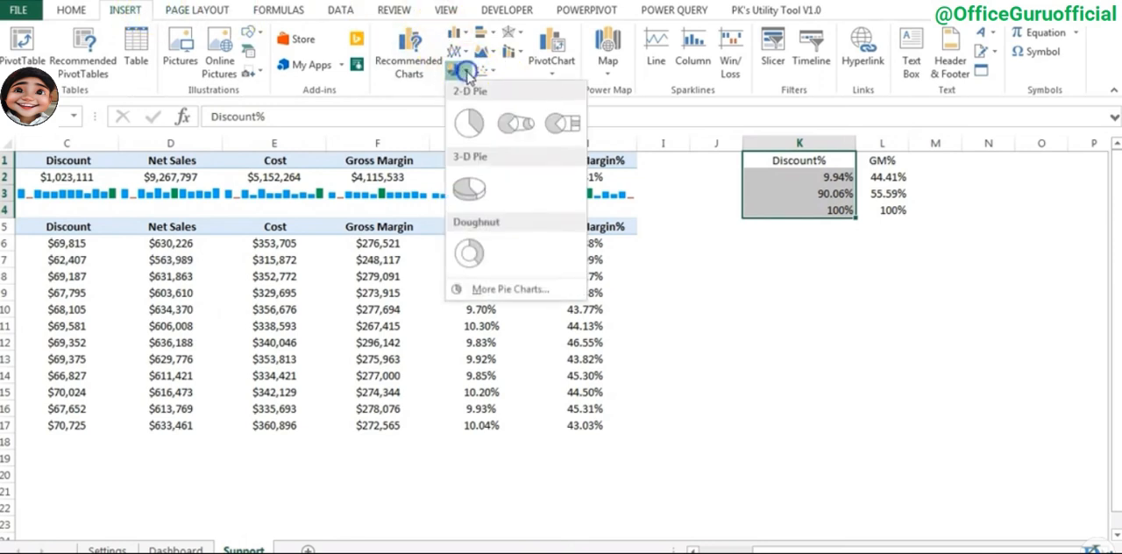
{"action": "left_click", "coordinate": [469, 253]}
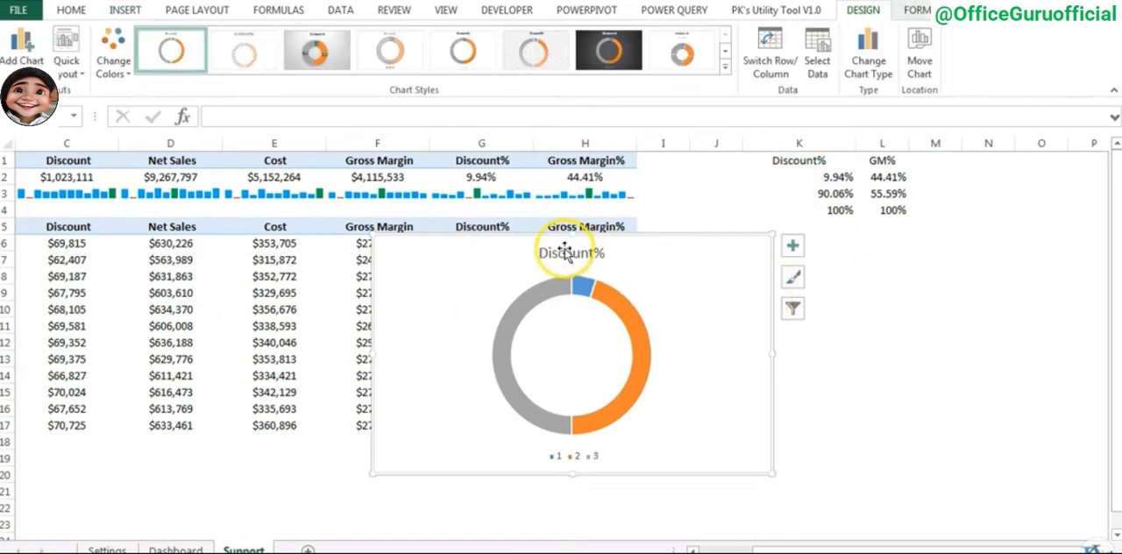
- Remove the doughnut chart's title and legend, shrink it to about 2.07" by 2.5", and place it below the Discount% data
{"action": "left_click", "coordinate": [792, 245]}
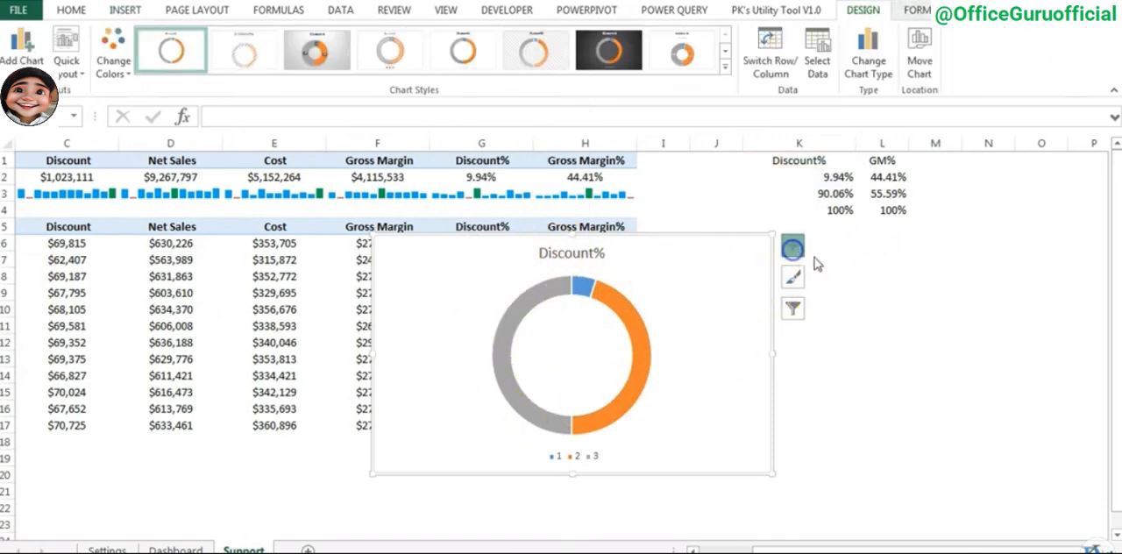
{"action": "left_click", "coordinate": [834, 265]}
{"action": "left_click", "coordinate": [833, 300]}
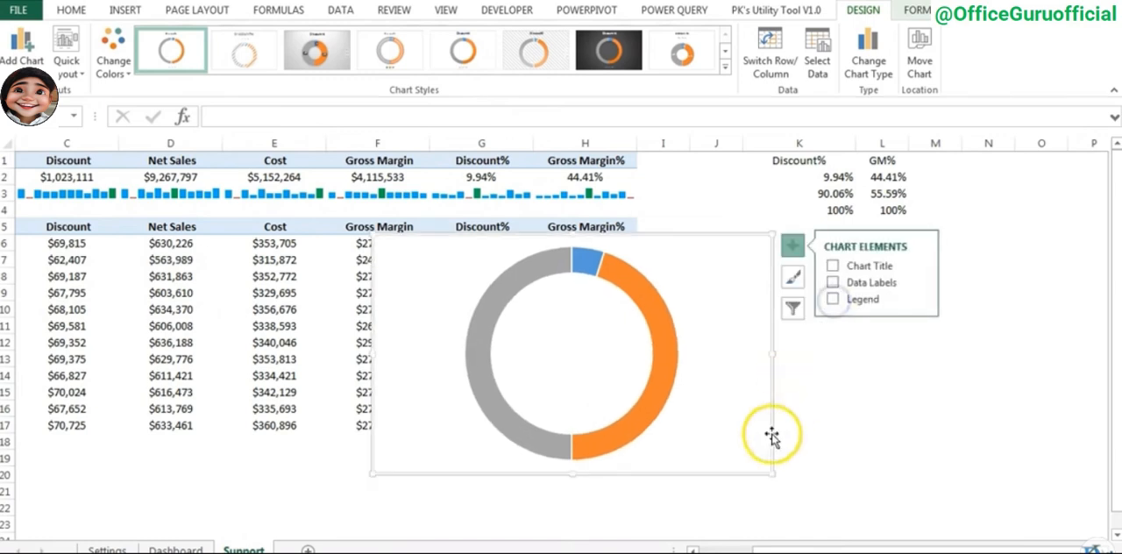
{"action": "left_click_drag", "start_coordinate": [772, 472], "coordinate": [802, 401]}
- Remove the outline from the Discount% doughnut series
{"action": "left_click", "coordinate": [751, 269]}
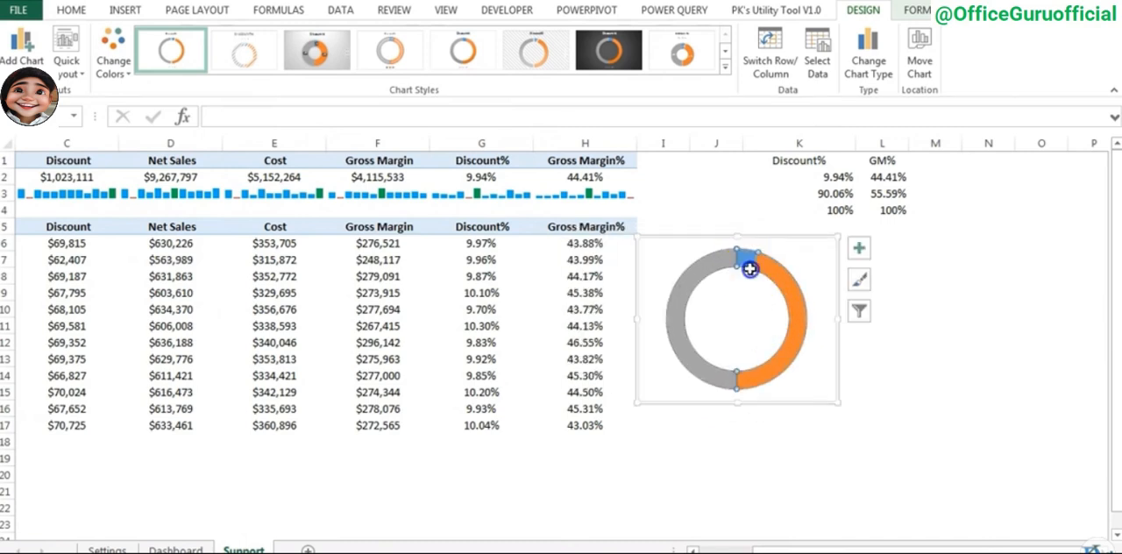
{"action": "left_click", "coordinate": [920, 9]}
{"action": "left_click", "coordinate": [441, 51]}
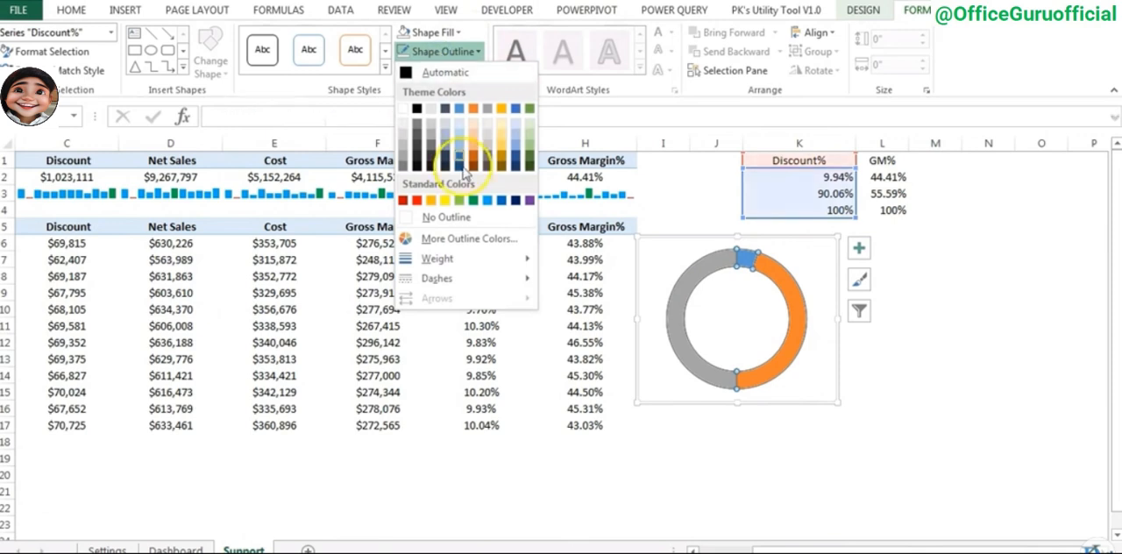
{"action": "left_click", "coordinate": [445, 217]}
- Set the doughnut chart area to no outline and no fill
{"action": "left_click", "coordinate": [693, 241]}
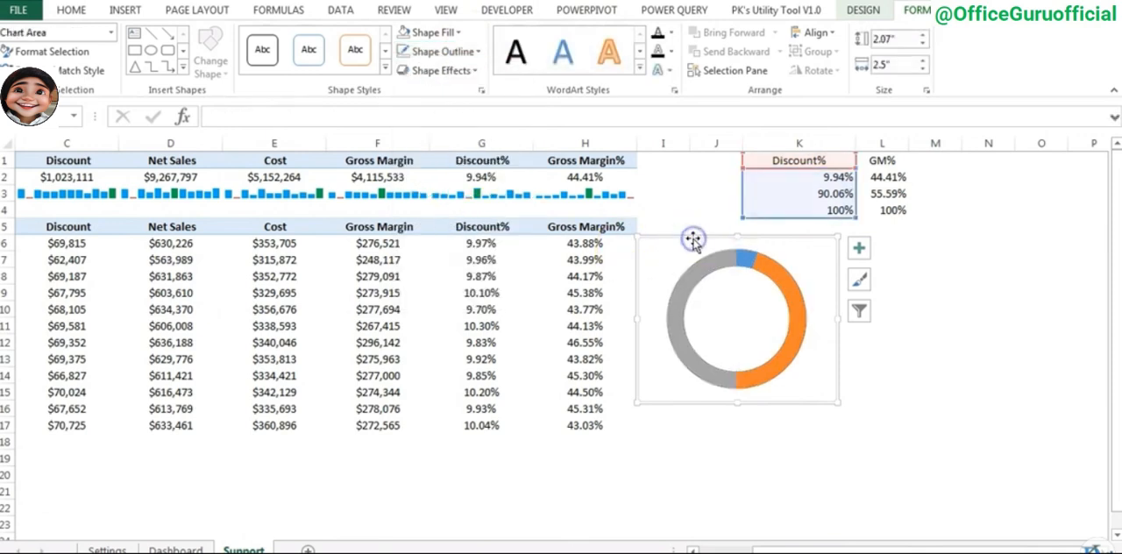
{"action": "left_click", "coordinate": [441, 51]}
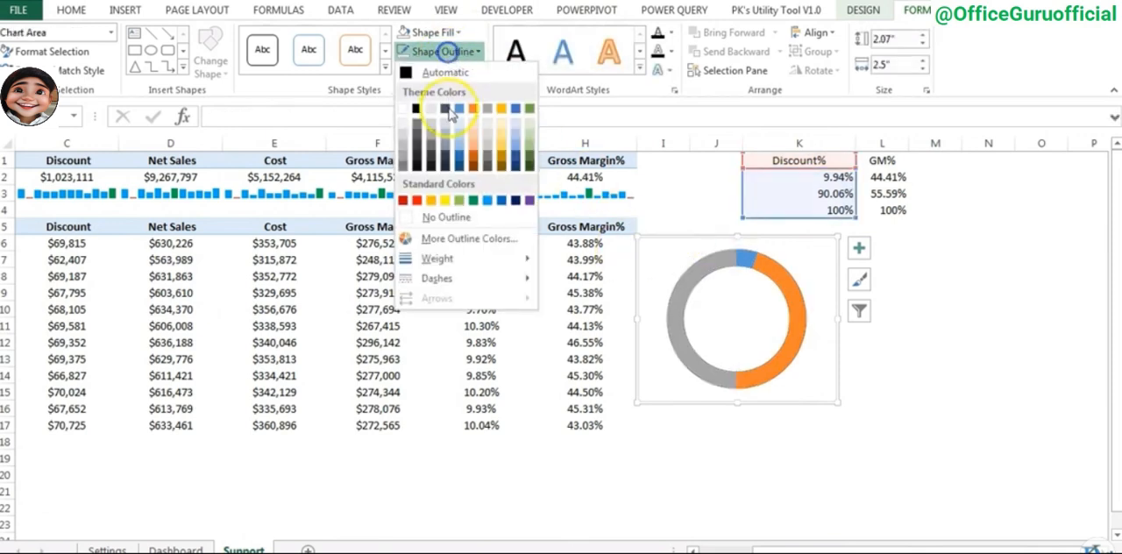
{"action": "left_click", "coordinate": [447, 219]}
{"action": "left_click", "coordinate": [428, 32]}
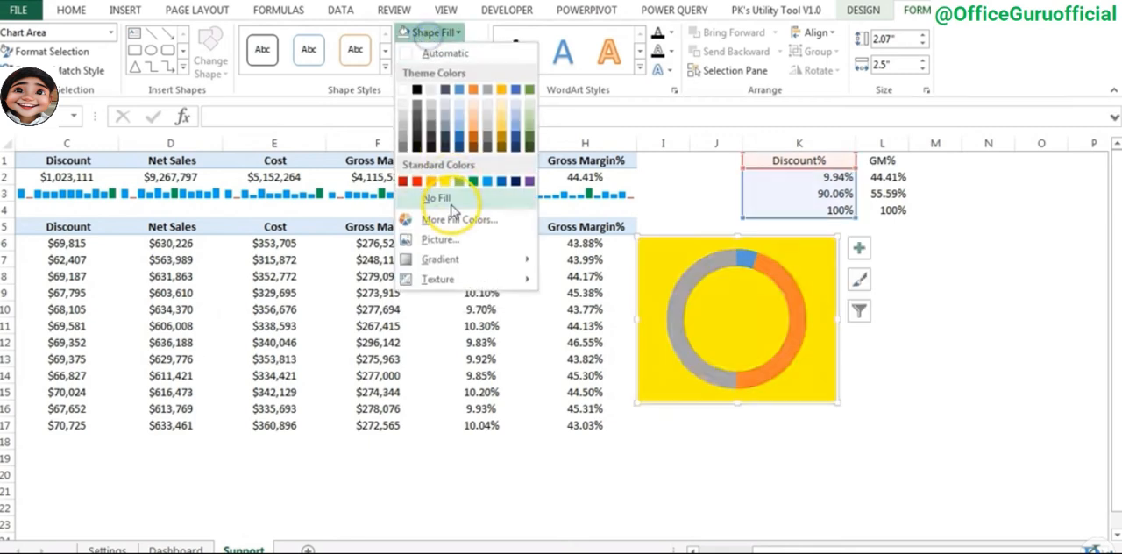
{"action": "left_click", "coordinate": [451, 201]}
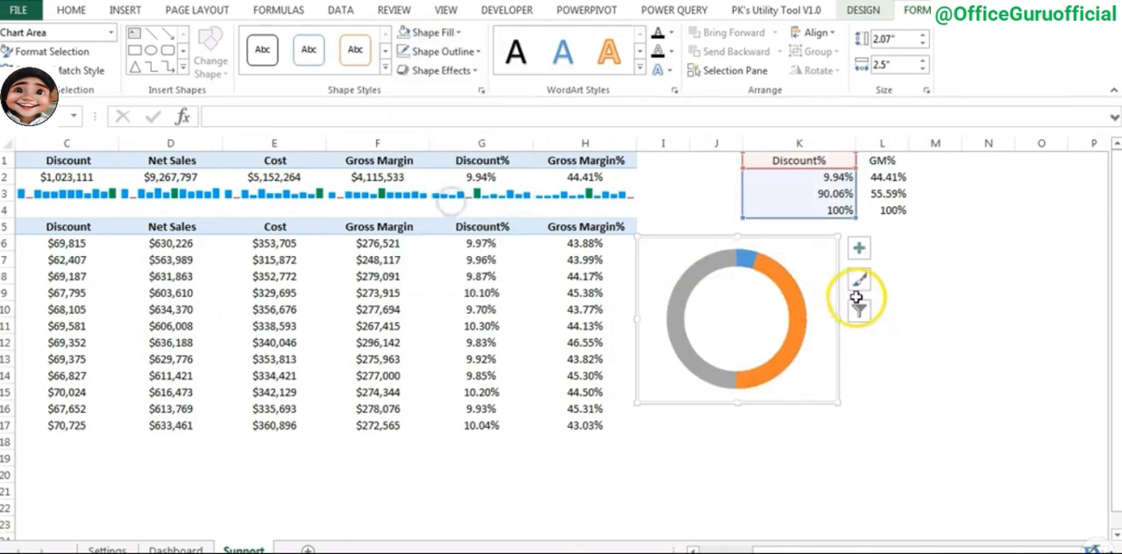
- Set the Discount% series' angle of first slice to 270°
{"action": "left_click", "coordinate": [693, 267]}
{"action": "right_click", "coordinate": [698, 267]}
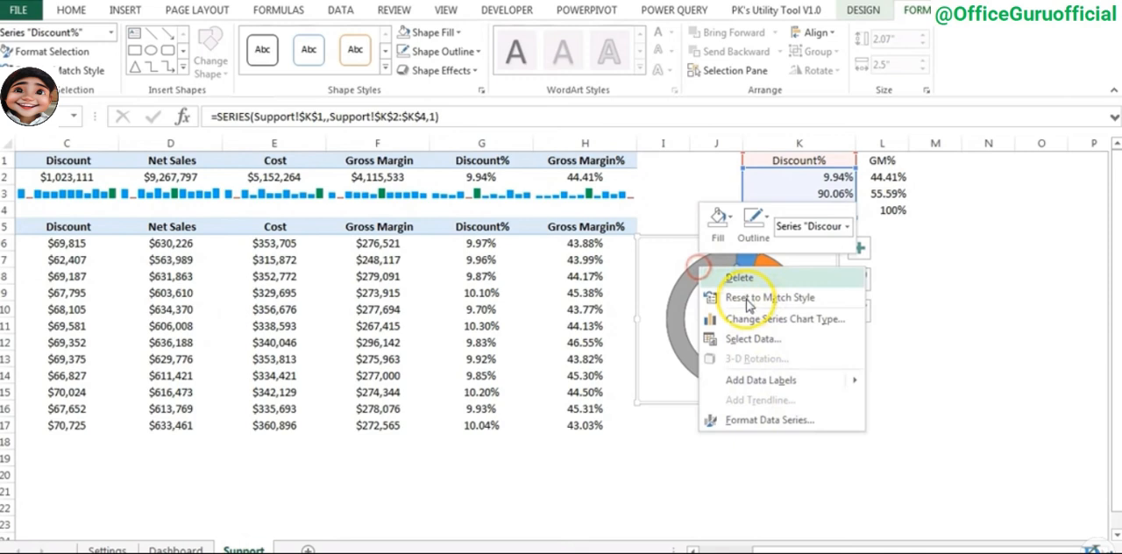
{"action": "left_click", "coordinate": [774, 423]}
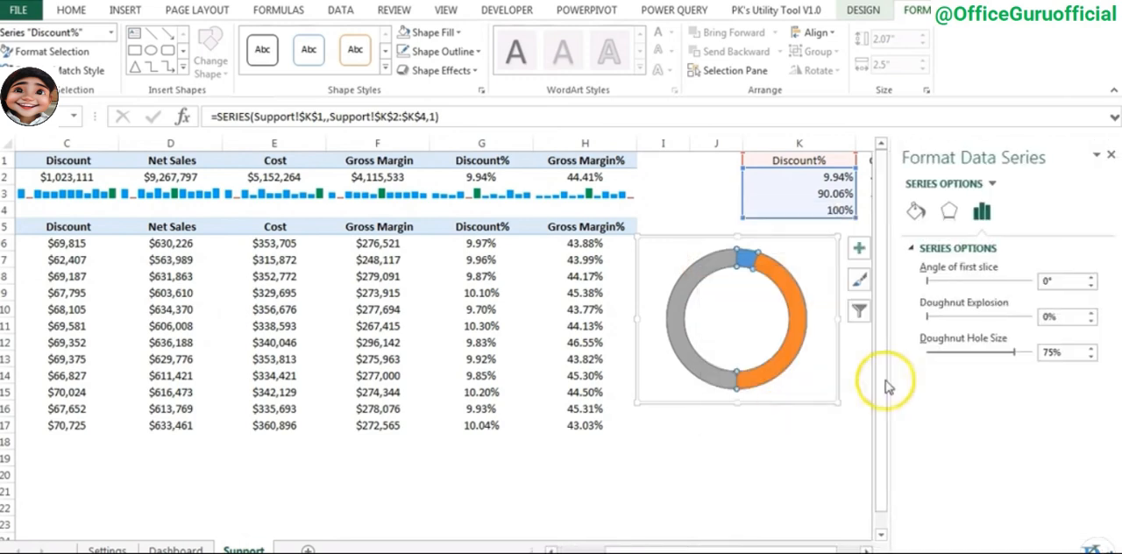
{"action": "left_click", "coordinate": [1049, 281]}
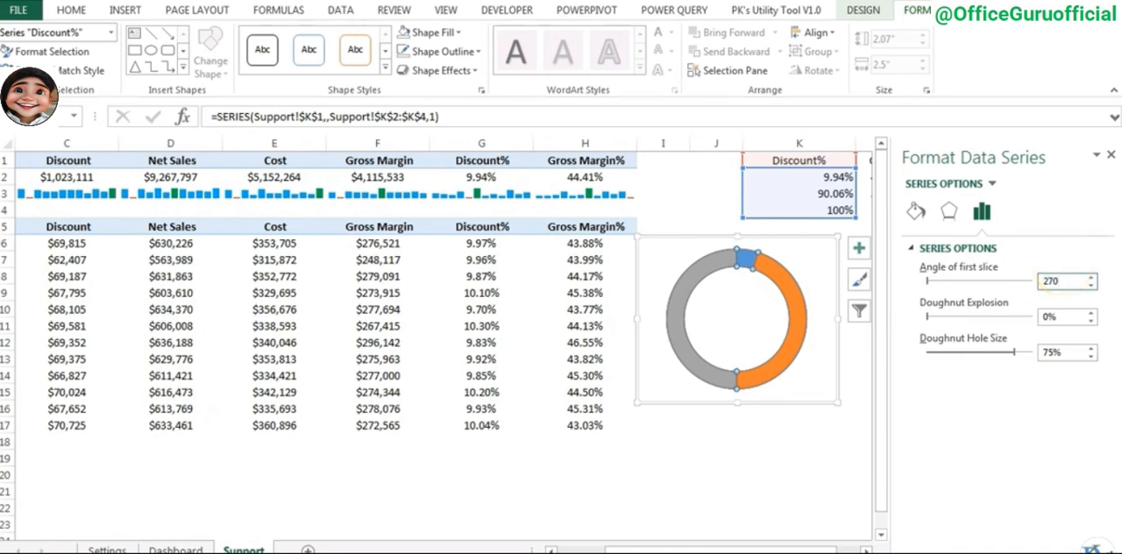
{"action": "type", "text": "270"}
{"action": "key", "text": "Return"}
- Set the grey 100% slice in the doughnut's lower half to no fill
{"action": "left_click", "coordinate": [772, 371]}
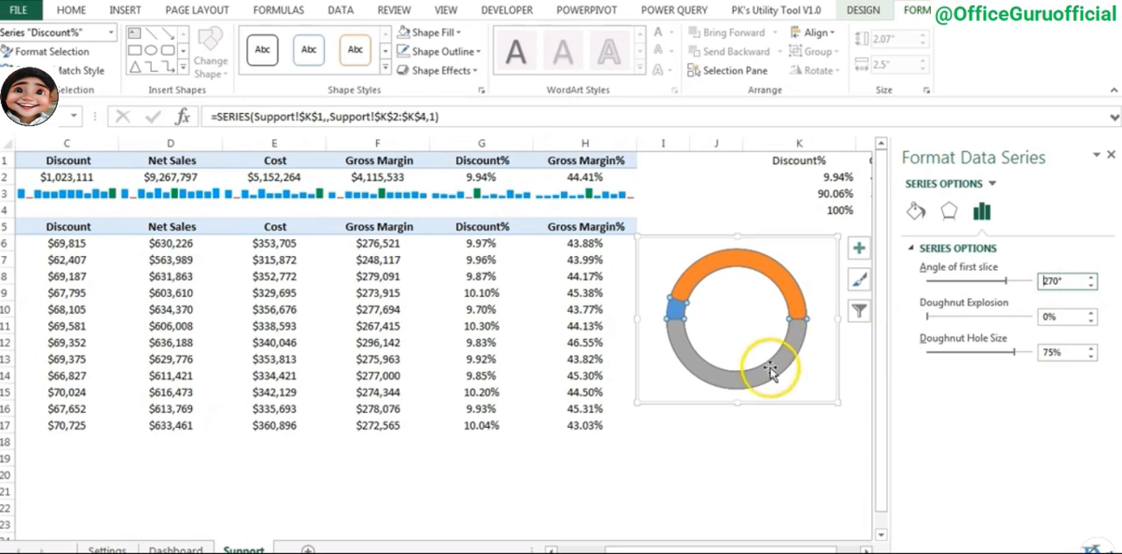
{"action": "left_click", "coordinate": [775, 373]}
{"action": "left_click", "coordinate": [759, 369]}
{"action": "left_click", "coordinate": [772, 370]}
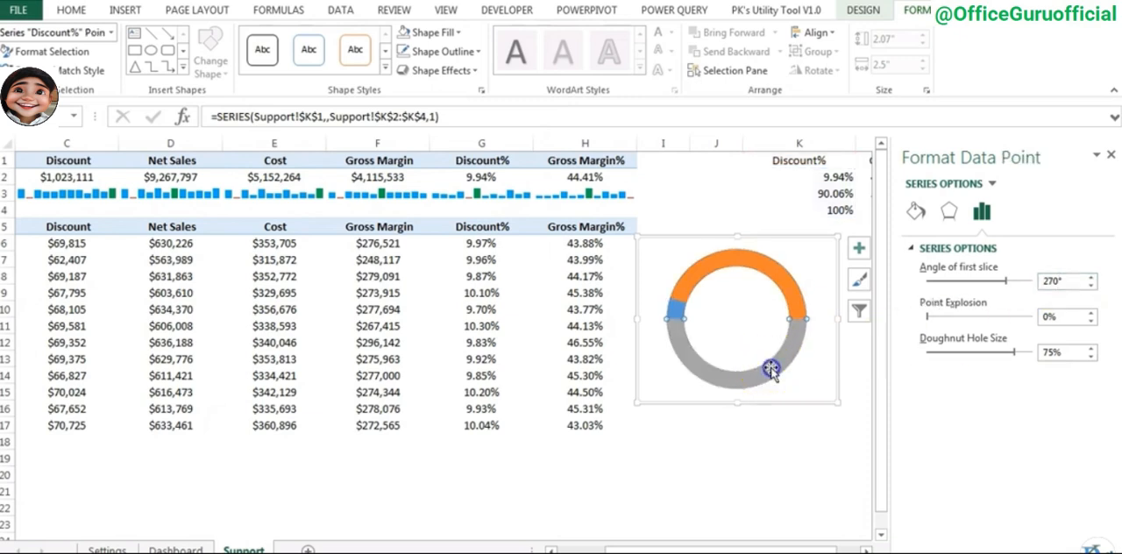
{"action": "left_click", "coordinate": [918, 211]}
{"action": "left_click", "coordinate": [923, 248]}
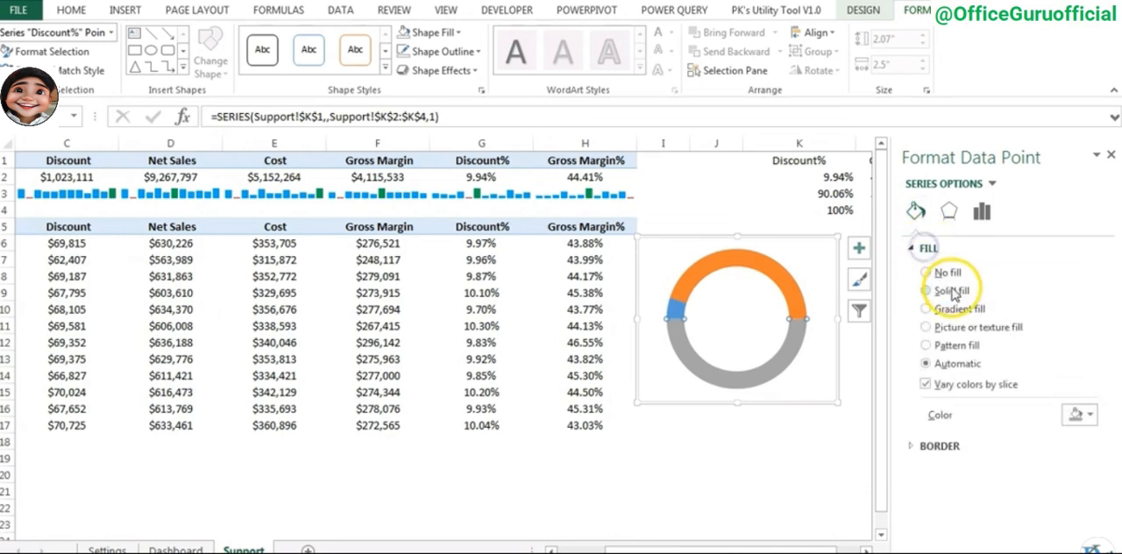
{"action": "left_click", "coordinate": [950, 272]}
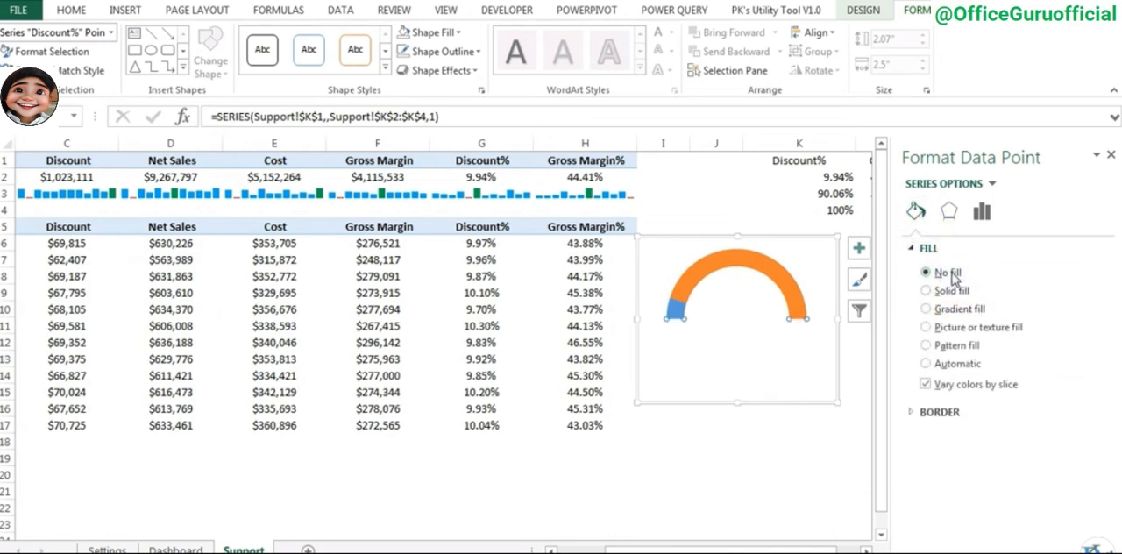
- Give the small blue Discount% slice a solid orange fill
{"action": "left_click", "coordinate": [680, 321]}
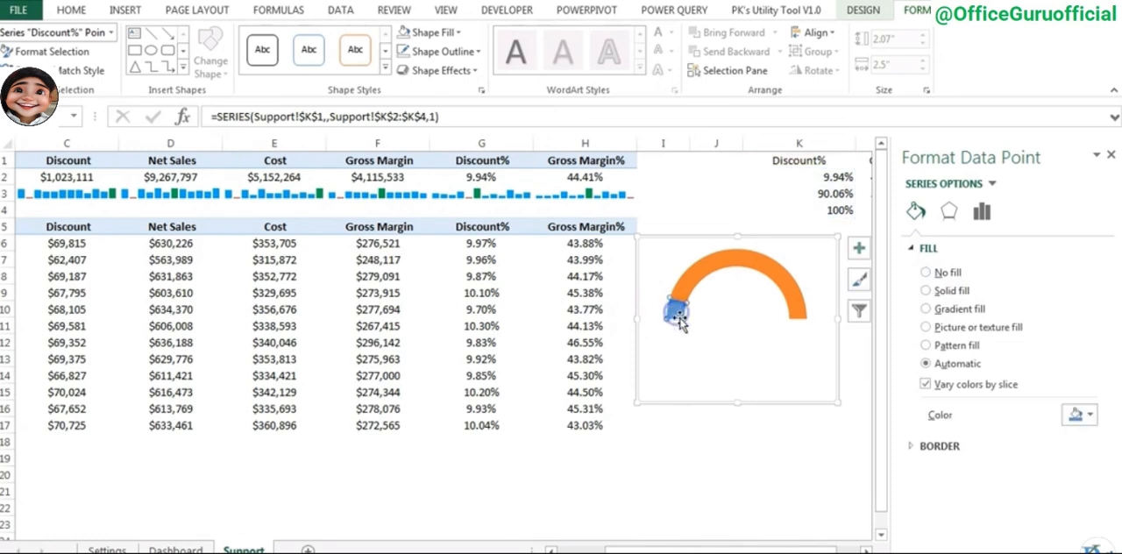
{"action": "left_click", "coordinate": [953, 292]}
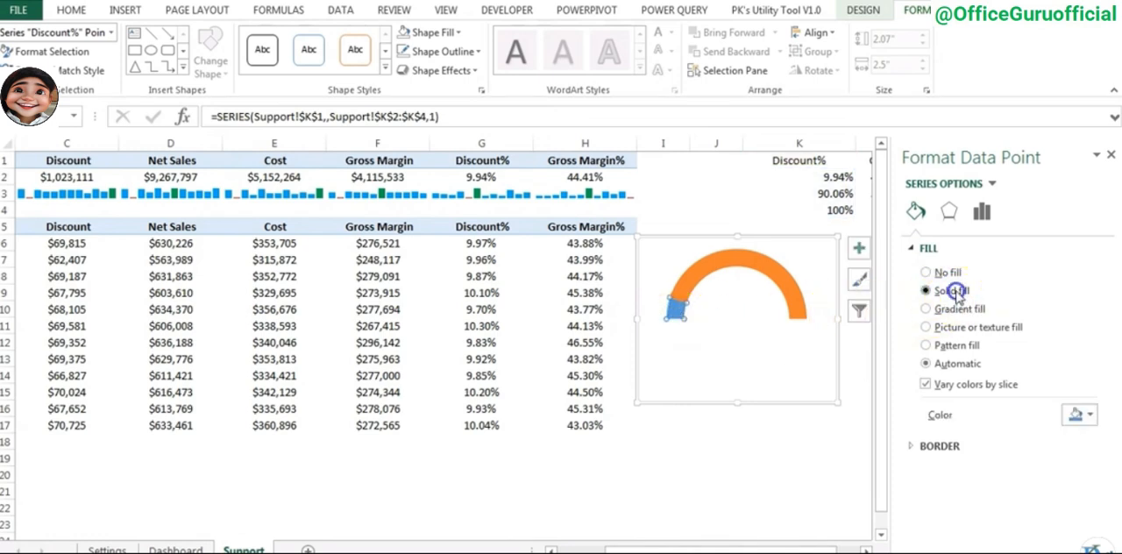
{"action": "left_click", "coordinate": [1086, 416]}
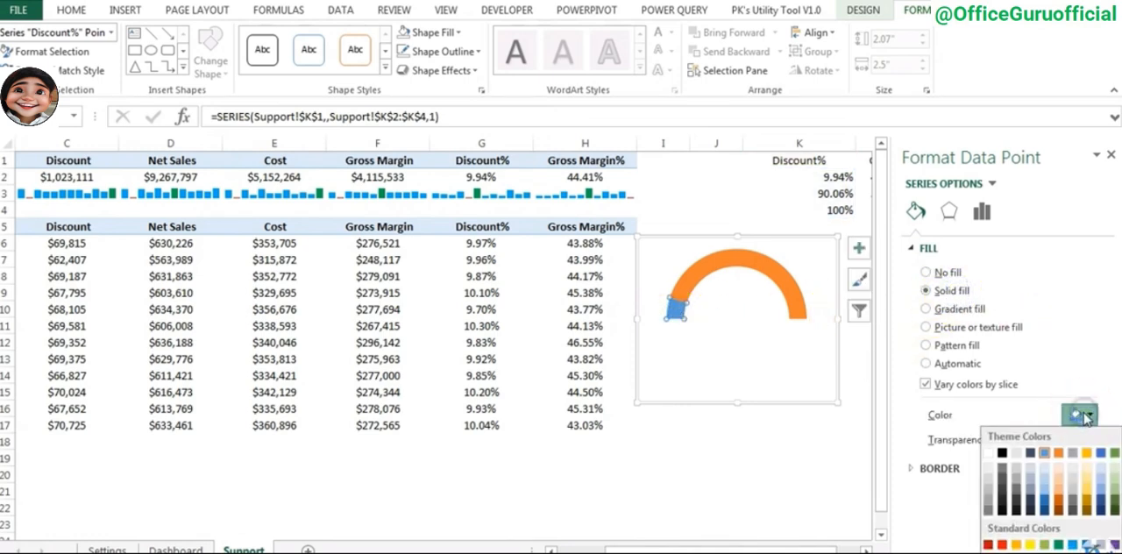
{"action": "left_click", "coordinate": [1060, 452]}
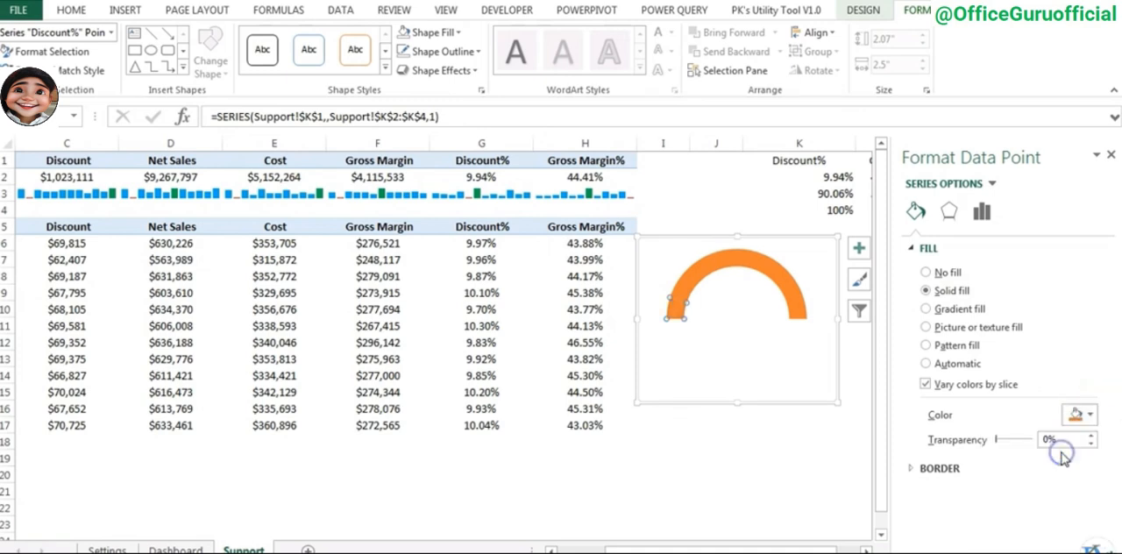
- Give the large remainder slice a solid orange fill with 75% transparency
{"action": "left_click", "coordinate": [762, 265]}
{"action": "left_click", "coordinate": [968, 292]}
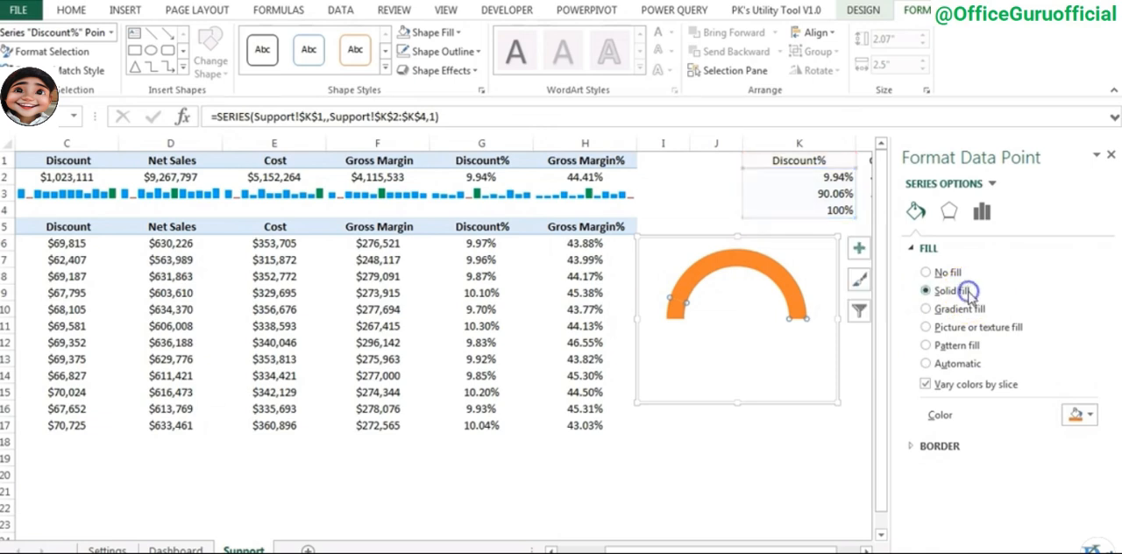
{"action": "left_click", "coordinate": [1078, 415]}
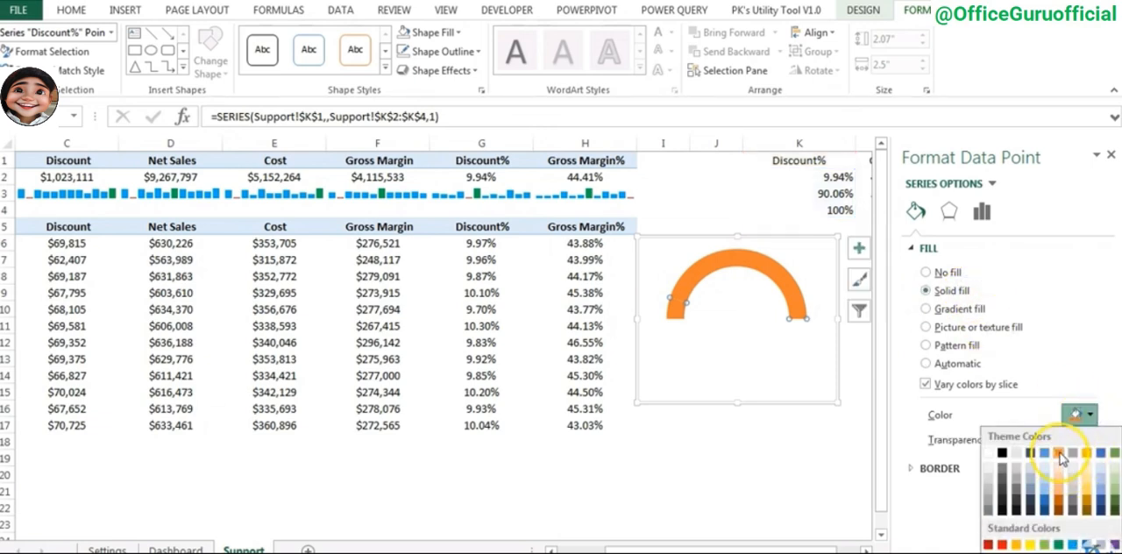
{"action": "left_click", "coordinate": [1060, 453]}
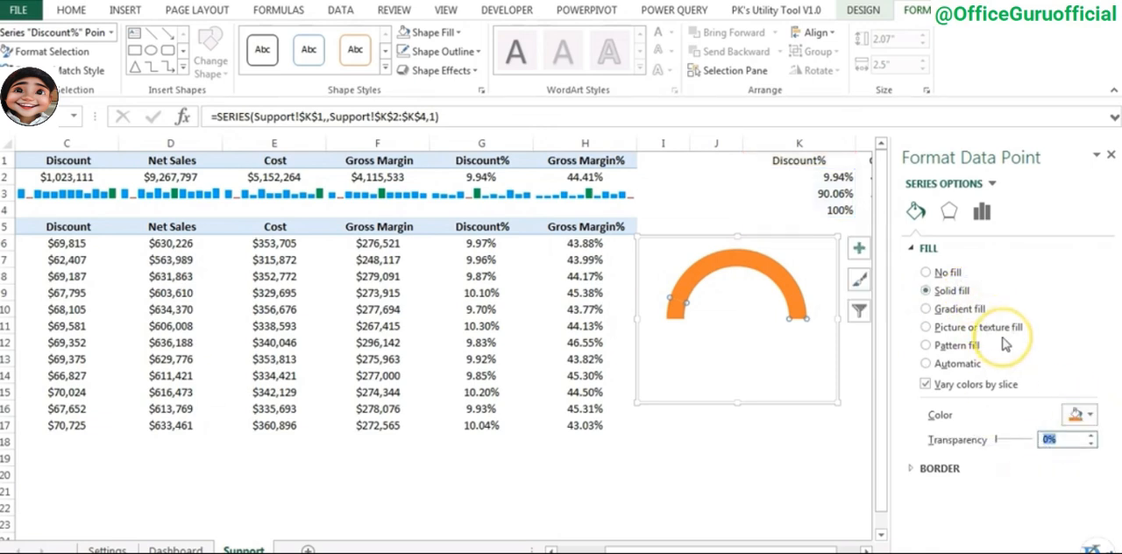
{"action": "type", "text": "7"}
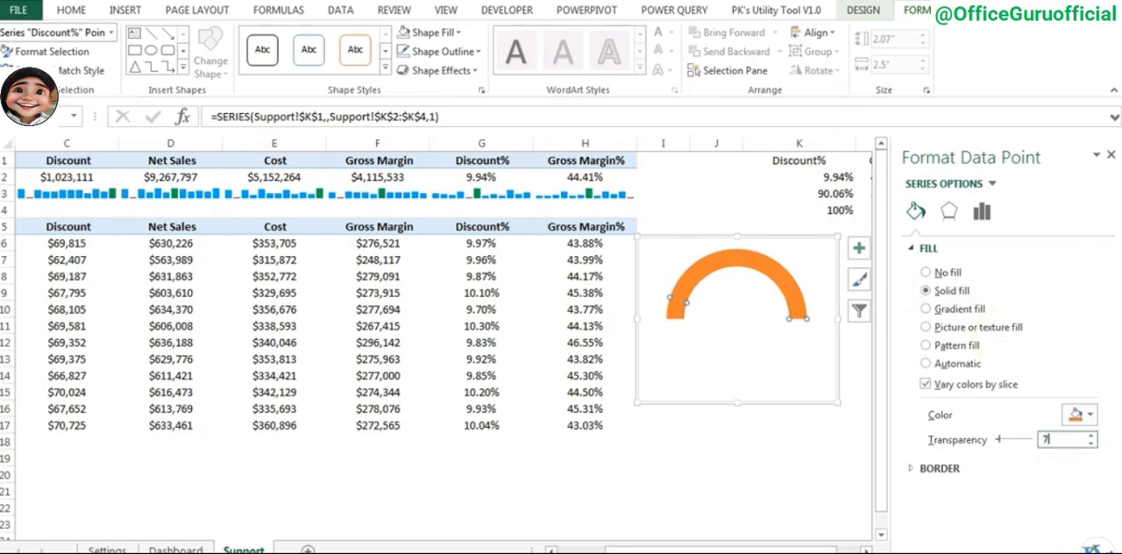
{"action": "type", "text": "5"}
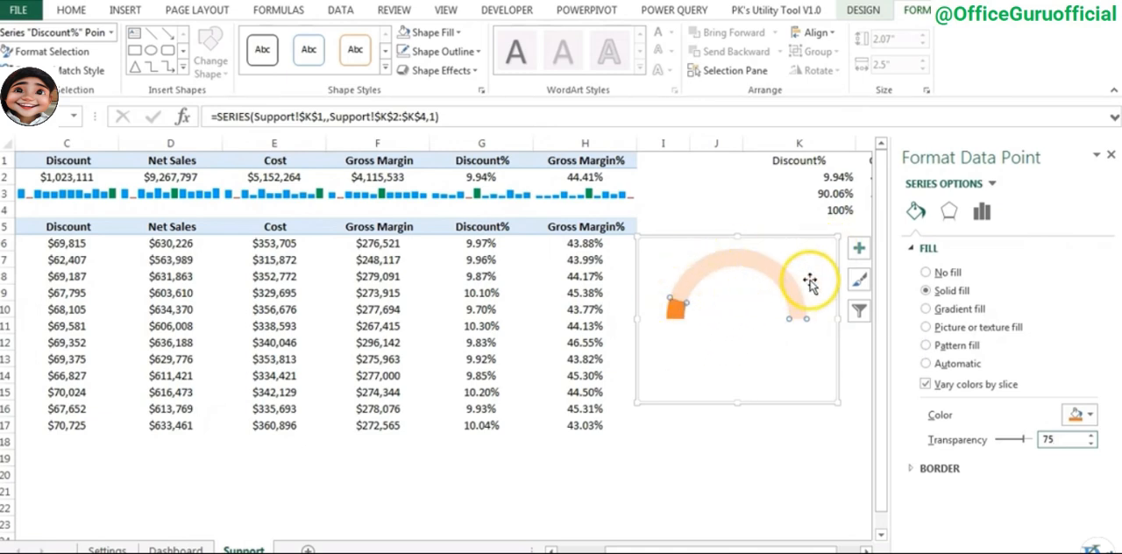
- Set the doughnut hole size to 60% to thicken the gauge arc
{"action": "left_click", "coordinate": [983, 214]}
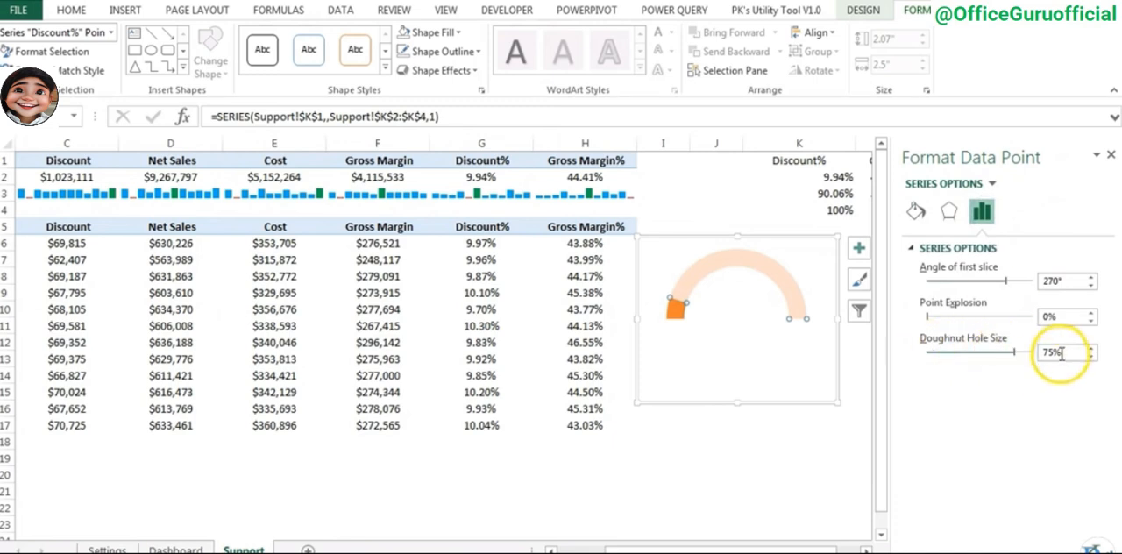
{"action": "left_click_drag", "start_coordinate": [1062, 354], "coordinate": [1046, 347]}
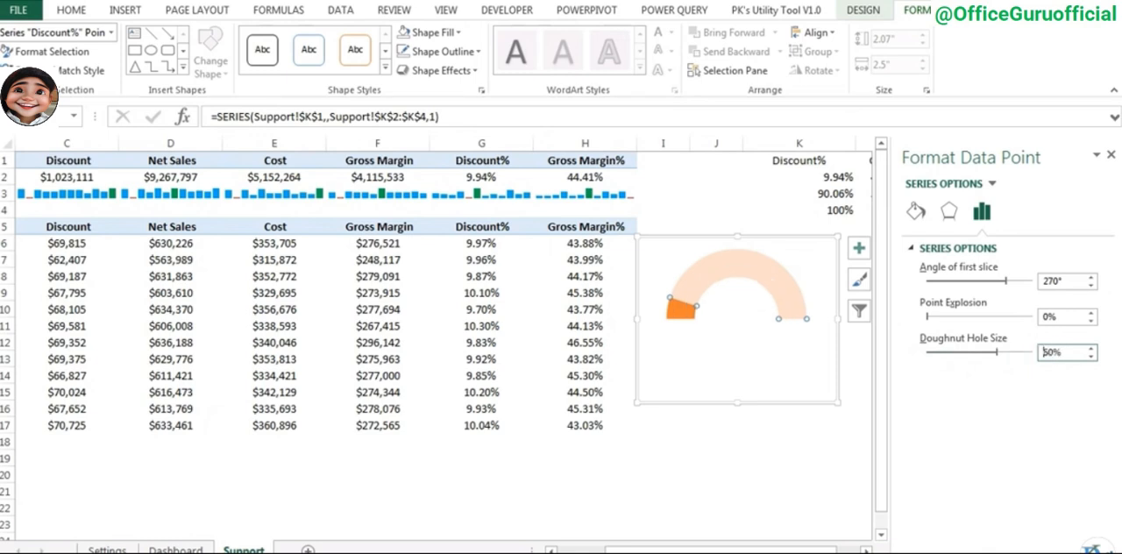
- Duplicate the Discount% gauge chart and place the copy beside the original, below the GM% figures
{"action": "left_click", "coordinate": [1111, 154]}
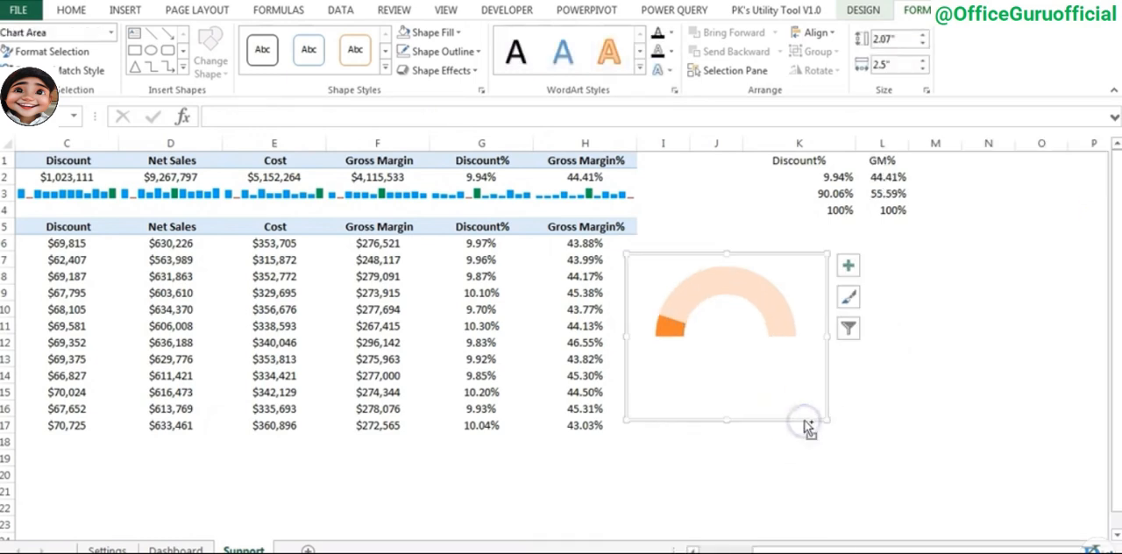
{"action": "left_click", "coordinate": [900, 374]}
{"action": "key", "text": "ctrl+v"}
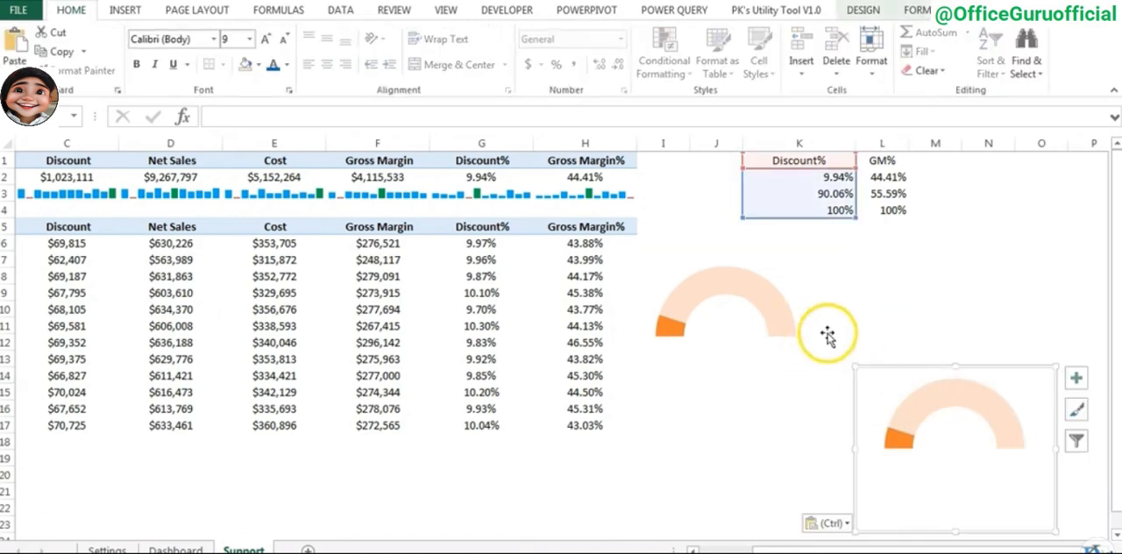
{"action": "left_click_drag", "start_coordinate": [882, 366], "coordinate": [867, 269]}
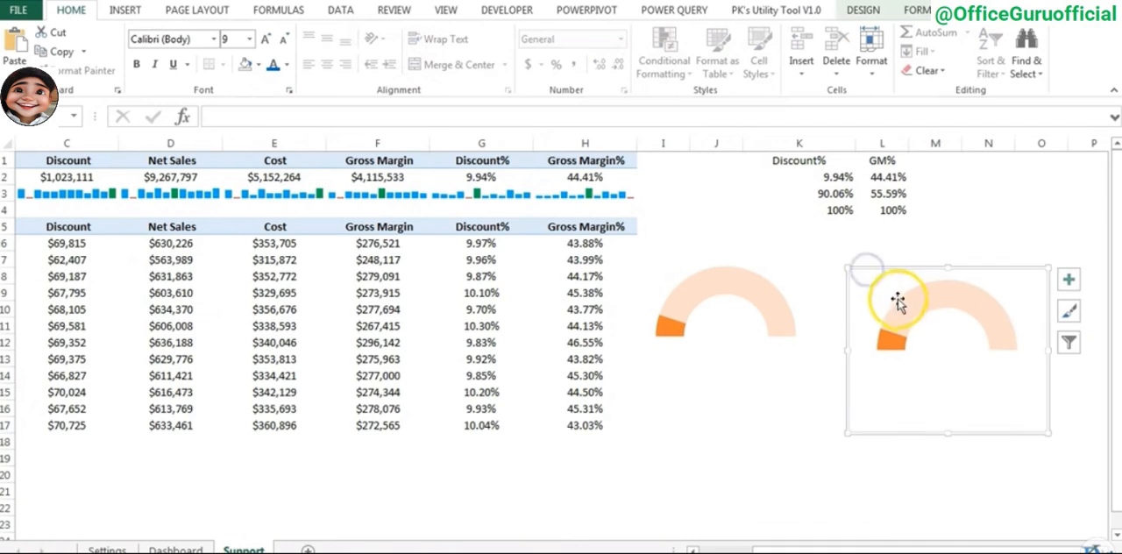
- Point the copied gauge's series to the GM% data, with its name from L1 and values from L2:L4
{"action": "left_click", "coordinate": [894, 275]}
{"action": "left_click", "coordinate": [884, 331]}
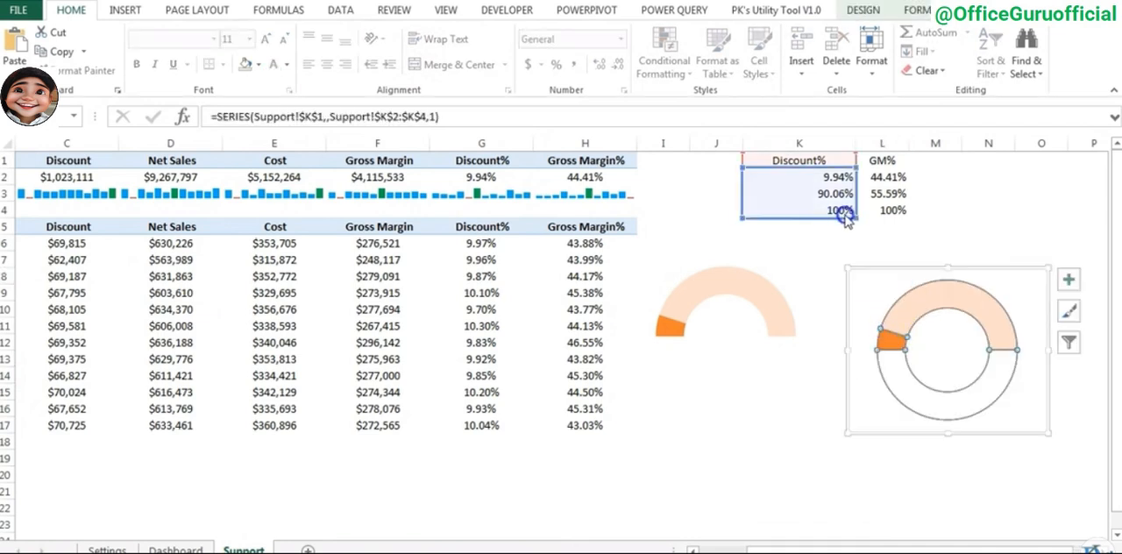
{"action": "left_click_drag", "start_coordinate": [845, 216], "coordinate": [873, 217]}
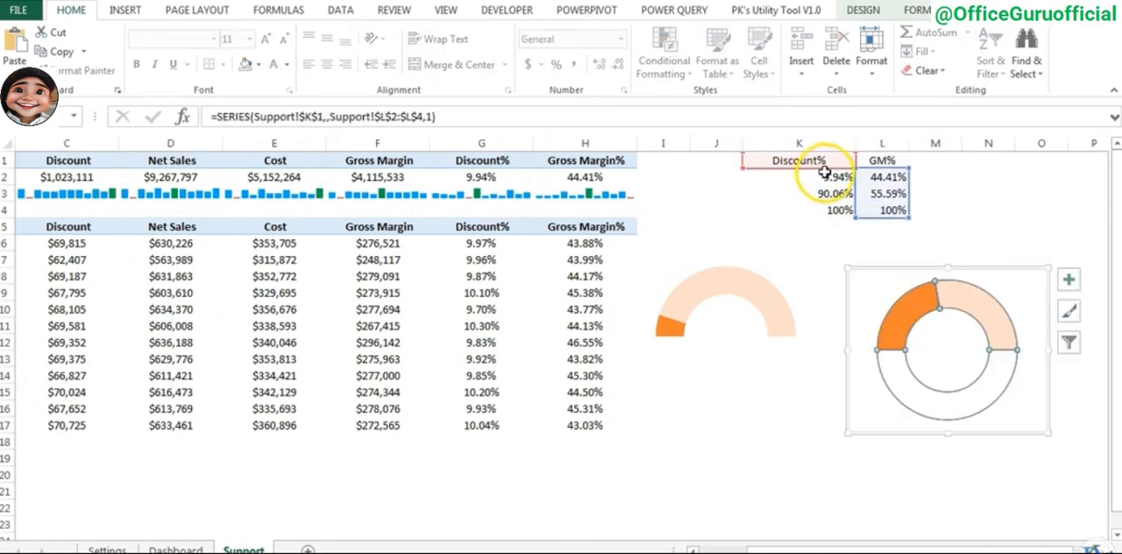
{"action": "left_click_drag", "start_coordinate": [826, 169], "coordinate": [881, 167]}
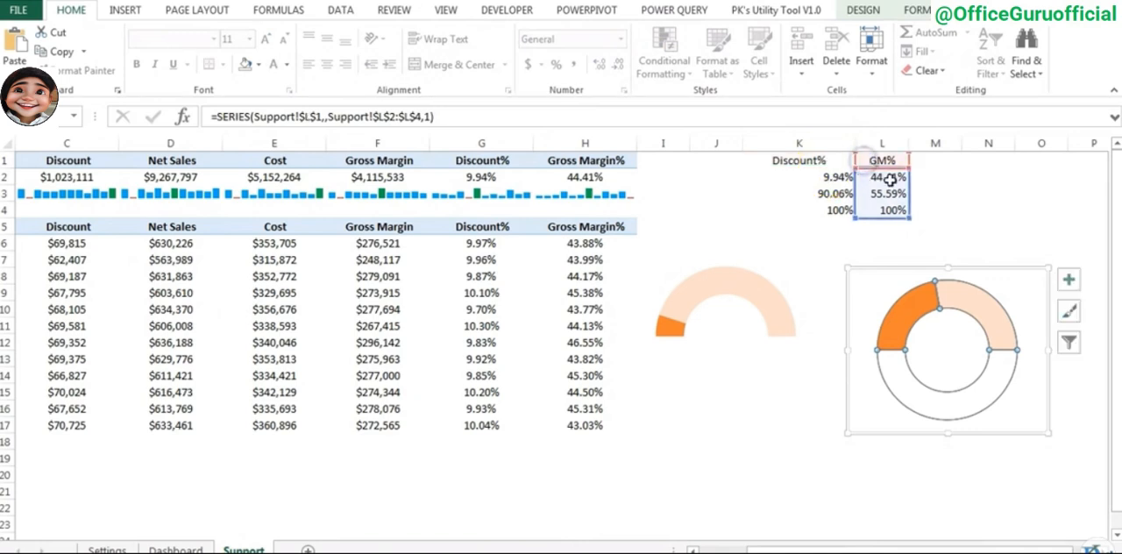
{"action": "left_click", "coordinate": [982, 238]}
- Change the solid orange slice of the GM% gauge to the standard light green color
{"action": "left_click", "coordinate": [916, 312]}
{"action": "double_click", "coordinate": [914, 311]}
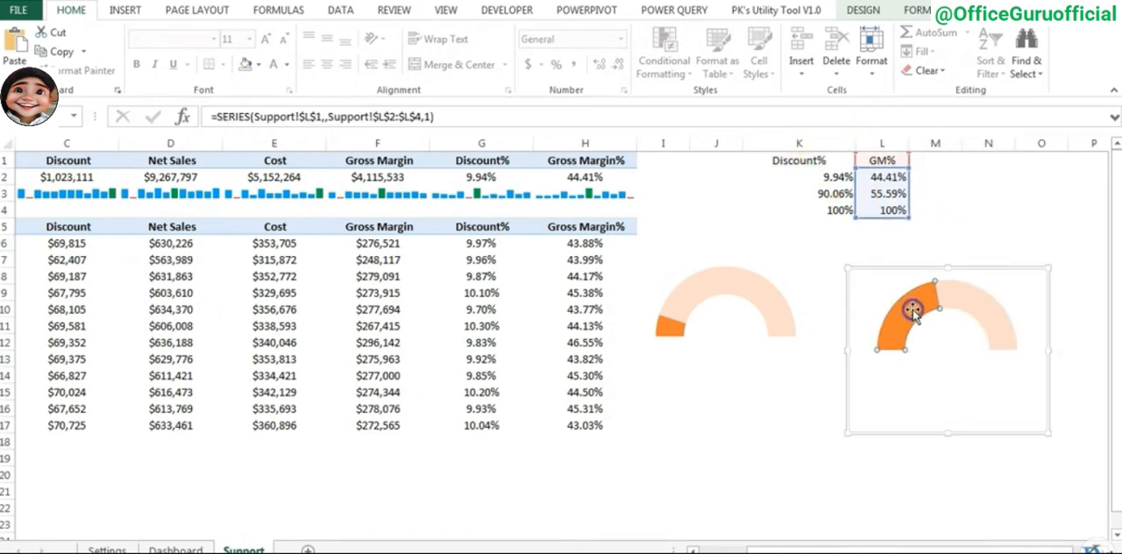
{"action": "left_click_drag", "start_coordinate": [743, 551], "coordinate": [863, 552]}
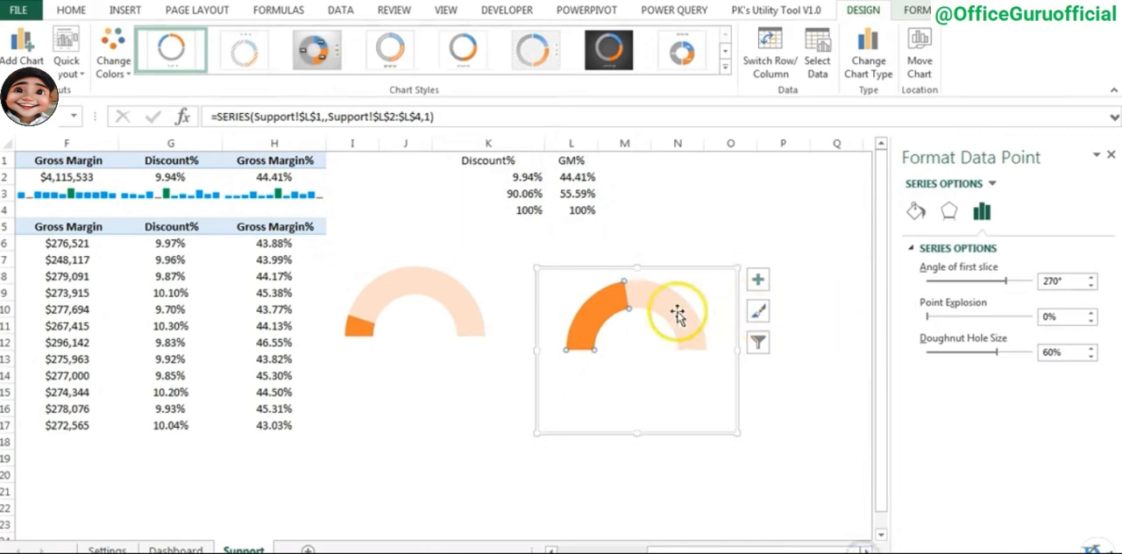
{"action": "left_click", "coordinate": [915, 214]}
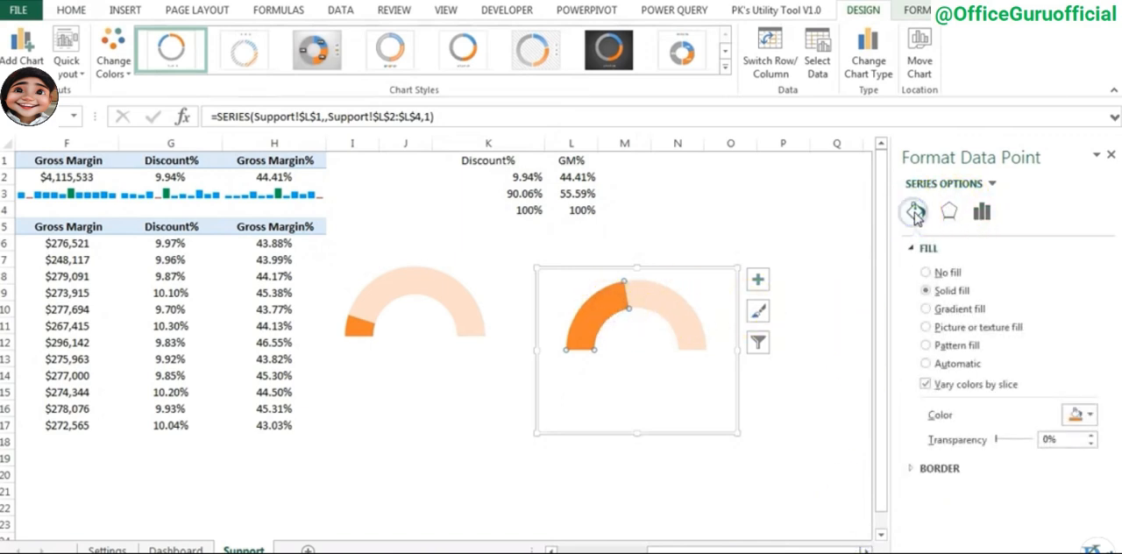
{"action": "left_click", "coordinate": [1082, 415]}
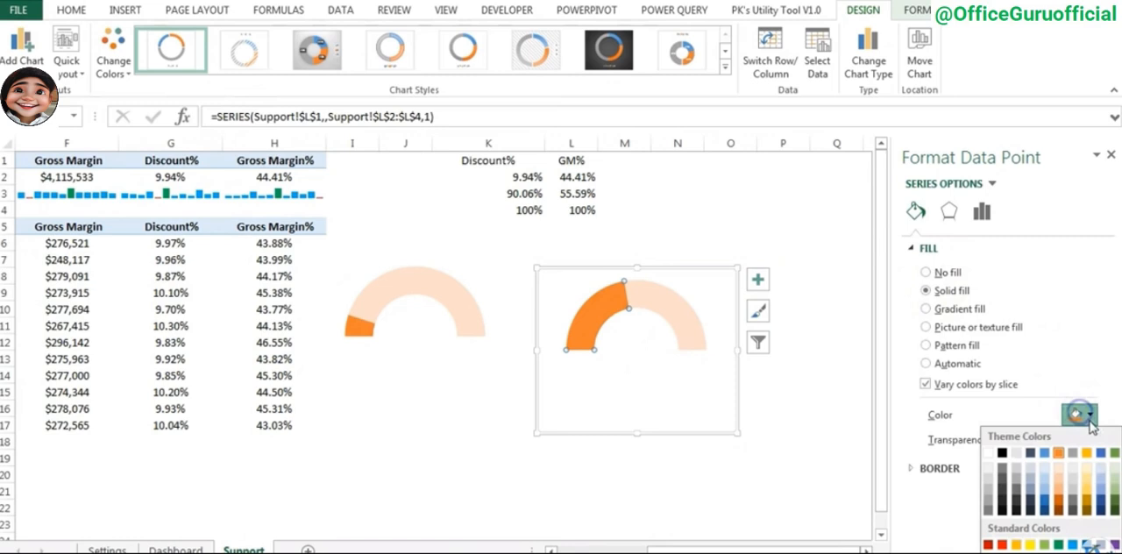
{"action": "left_click", "coordinate": [1045, 544]}
- Recolor the GM% gauge's pale remainder slice with the same standard light green, keeping its 75% transparency
{"action": "left_click", "coordinate": [697, 321]}
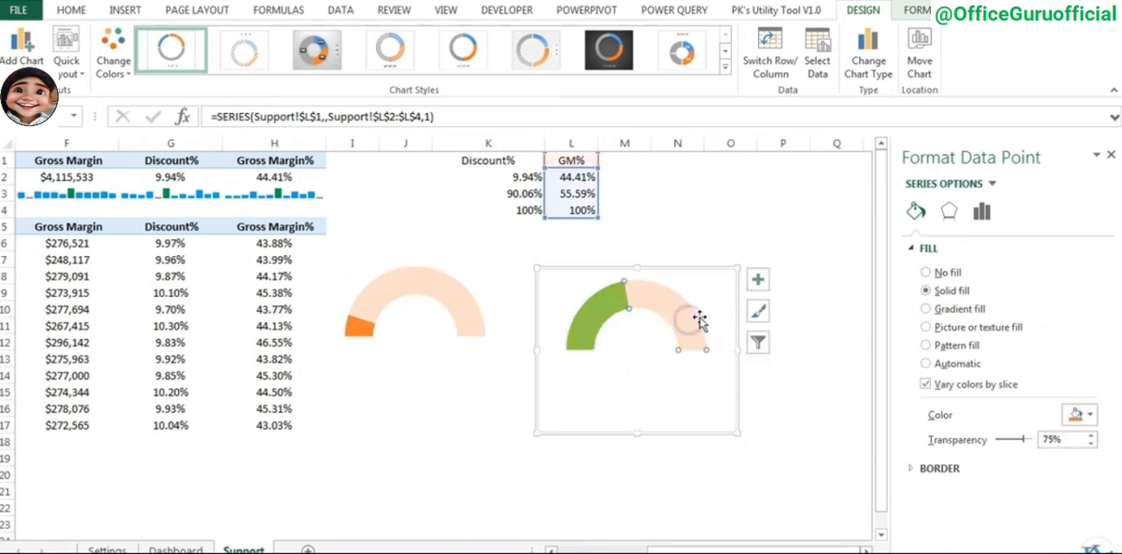
{"action": "left_click", "coordinate": [1088, 415]}
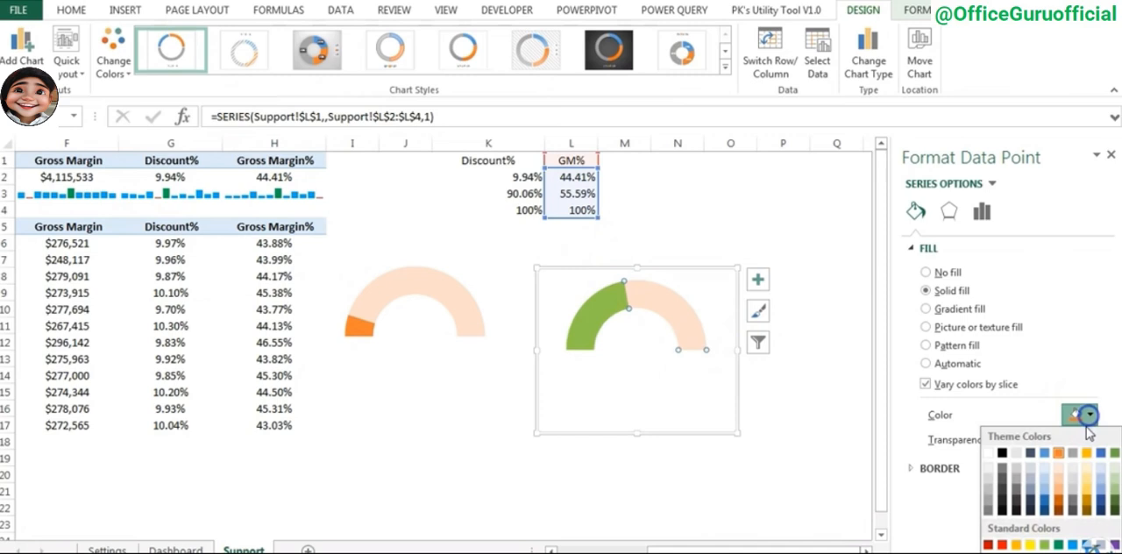
{"action": "left_click", "coordinate": [1045, 544]}
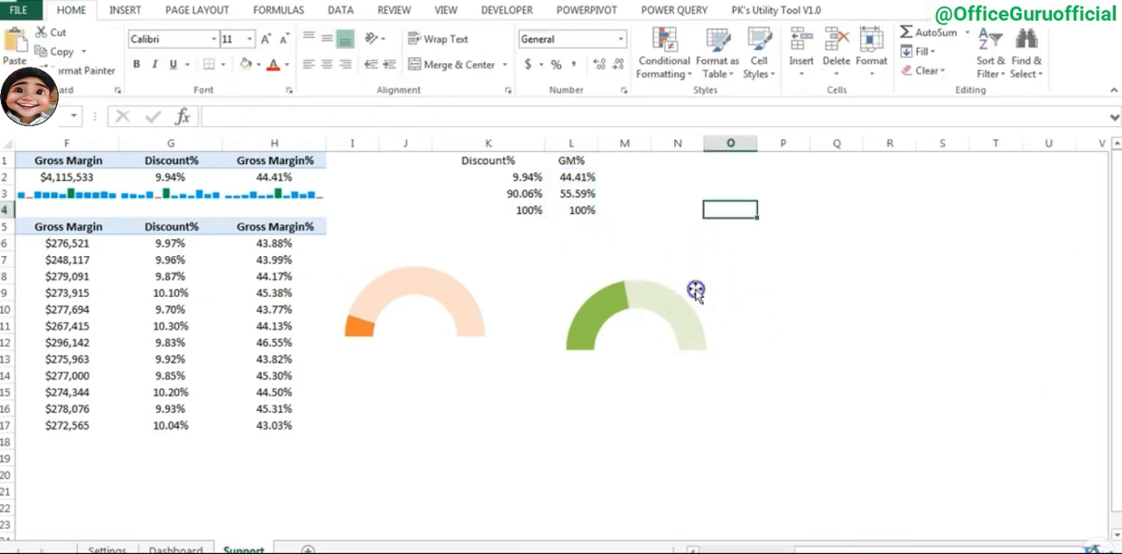
{"action": "left_click", "coordinate": [696, 289]}
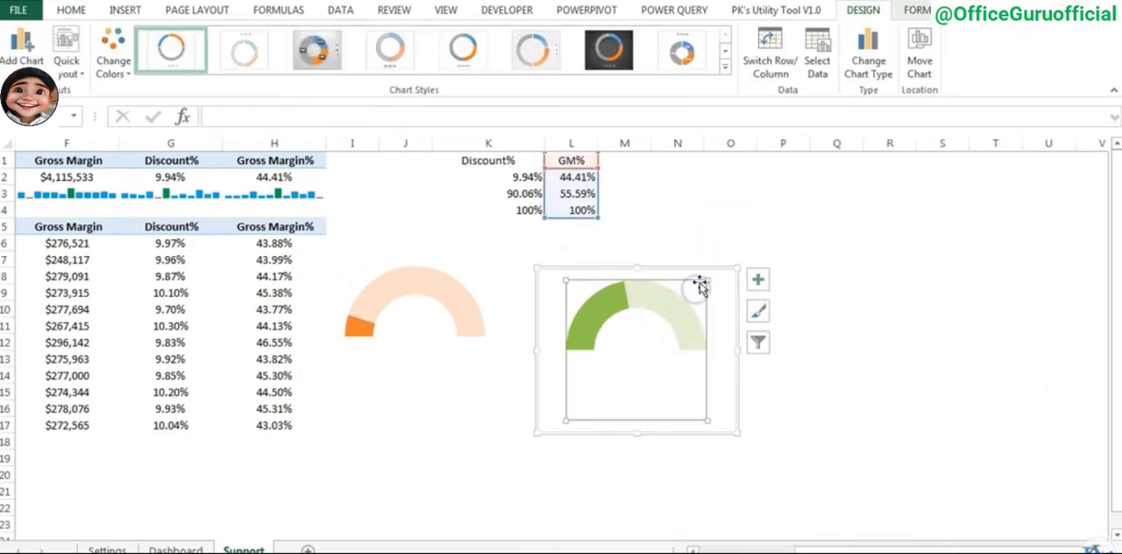
- Move both gauge charts together from the Support sheet to the Dashboard sheet
{"action": "left_click", "coordinate": [472, 283]}
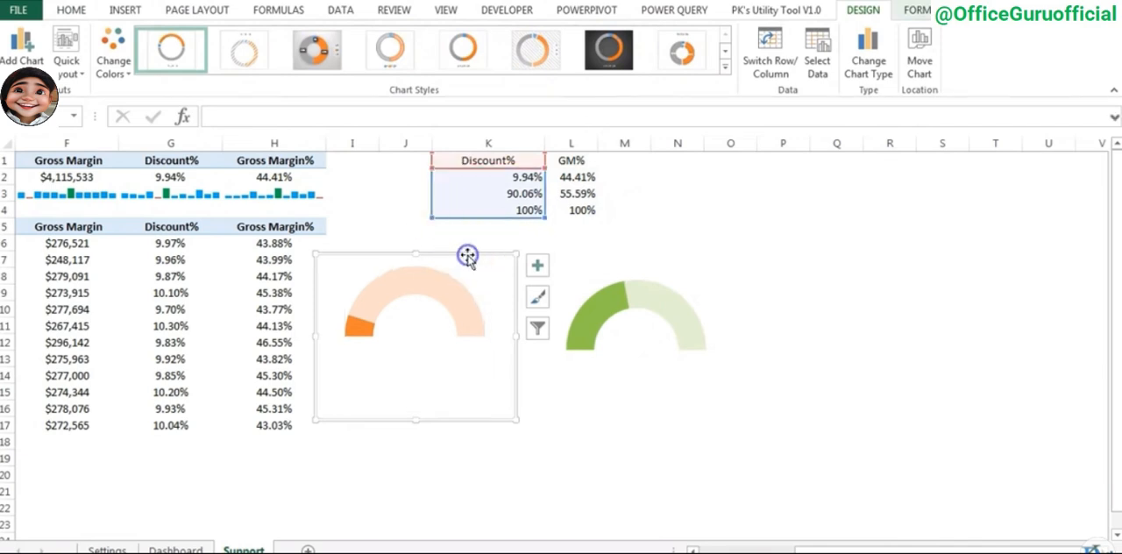
{"action": "left_click", "coordinate": [653, 281]}
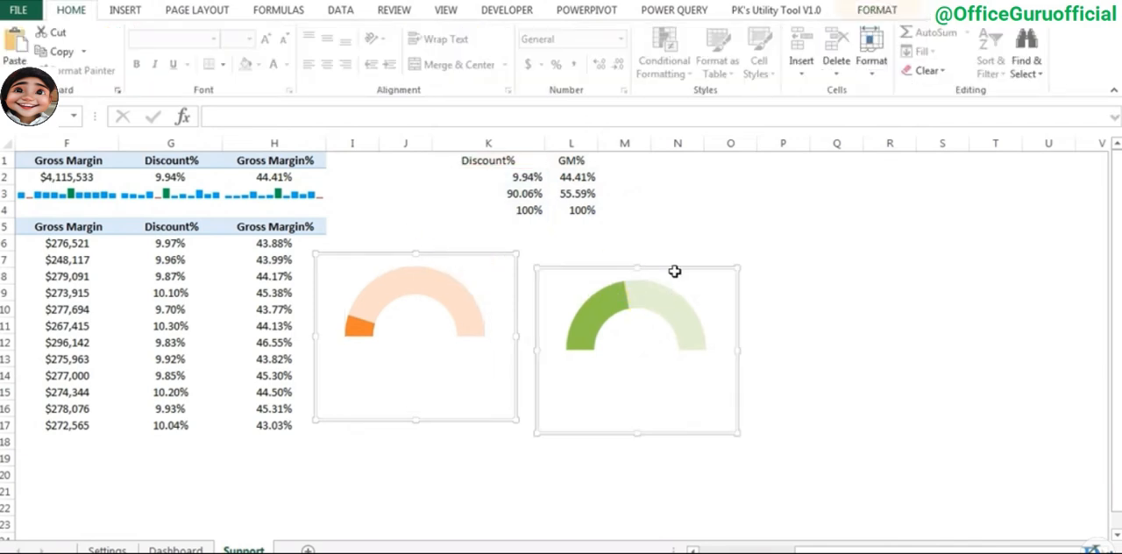
{"action": "key", "text": "Delete"}
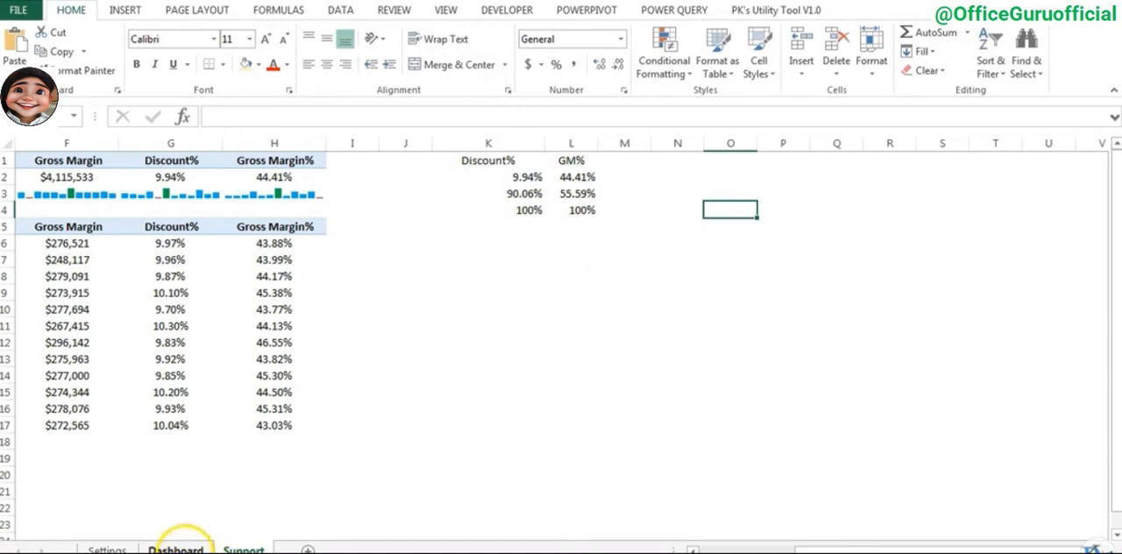
{"action": "left_click", "coordinate": [178, 547]}
{"action": "key", "text": "ctrl+v"}
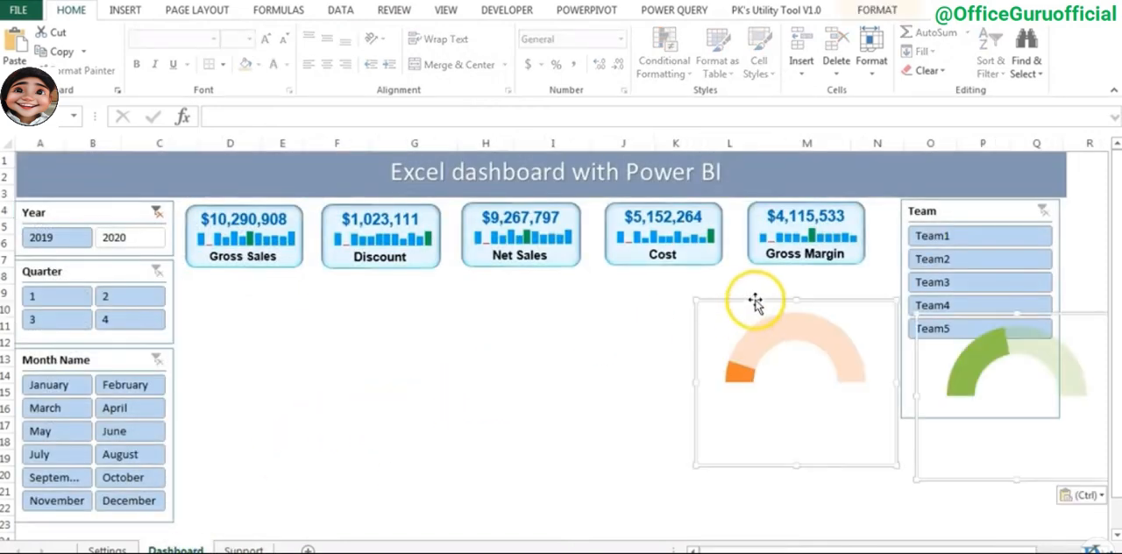
- Arrange the two gauges side by side beneath the KPI cards, orange under Gross Sales and green under Net Sales
{"action": "left_click_drag", "start_coordinate": [756, 302], "coordinate": [231, 295]}
{"action": "left_click", "coordinate": [230, 296]}
{"action": "left_click", "coordinate": [533, 323]}
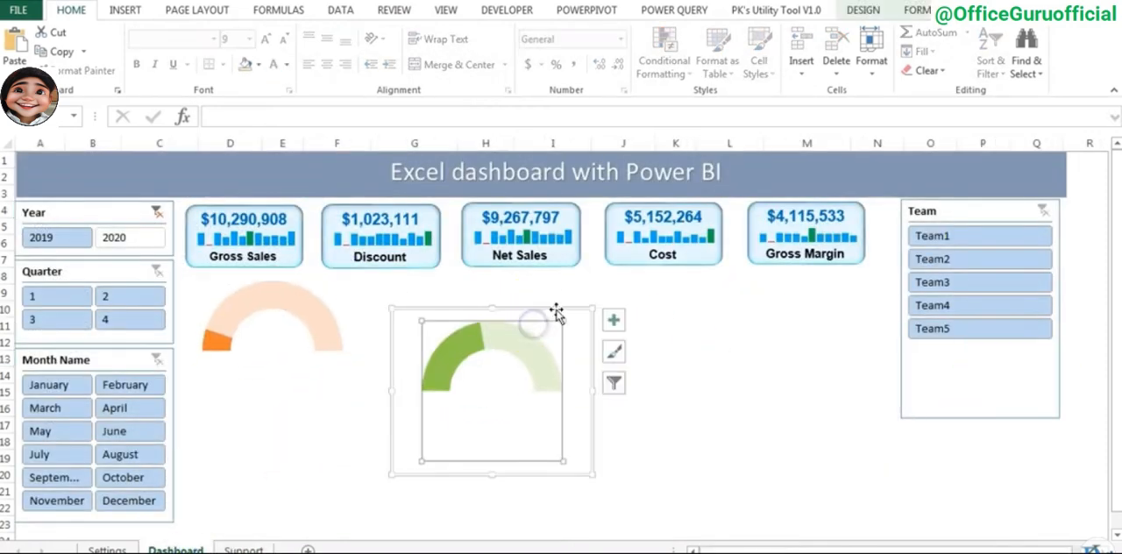
{"action": "left_click_drag", "start_coordinate": [557, 313], "coordinate": [563, 275]}
{"action": "key", "text": "Escape"}
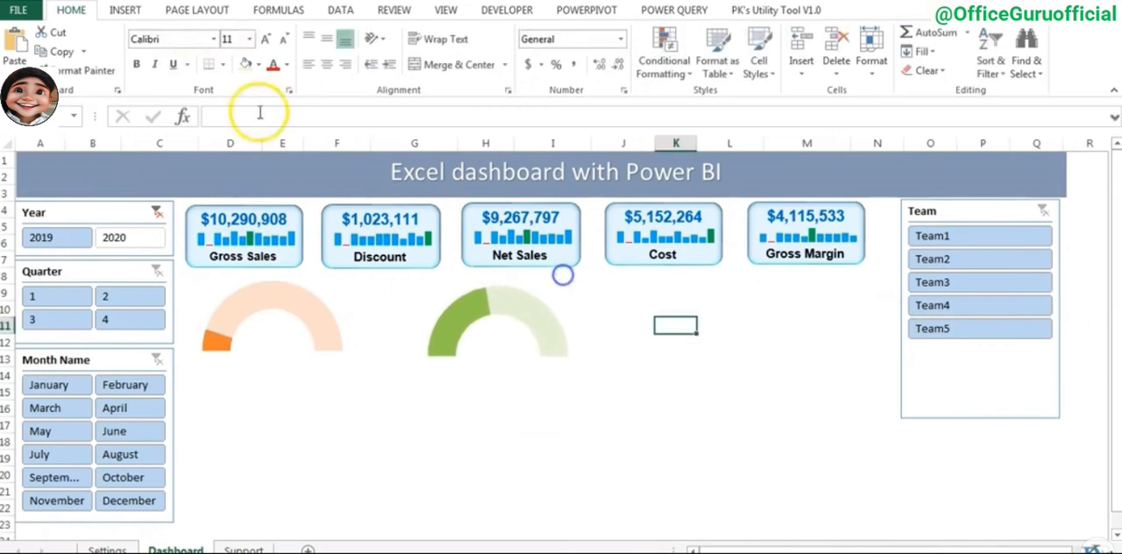
- Copy the Gross Sales caption from its KPI card and place the copy directly beneath the orange gauge
{"action": "left_click", "coordinate": [264, 272]}
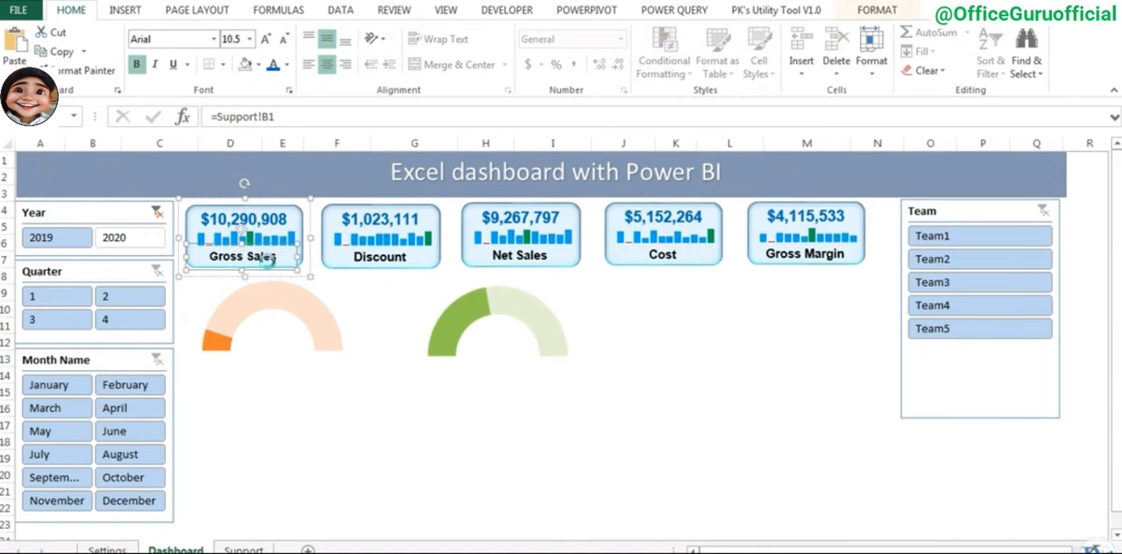
{"action": "left_click", "coordinate": [338, 403]}
{"action": "left_click", "coordinate": [459, 408]}
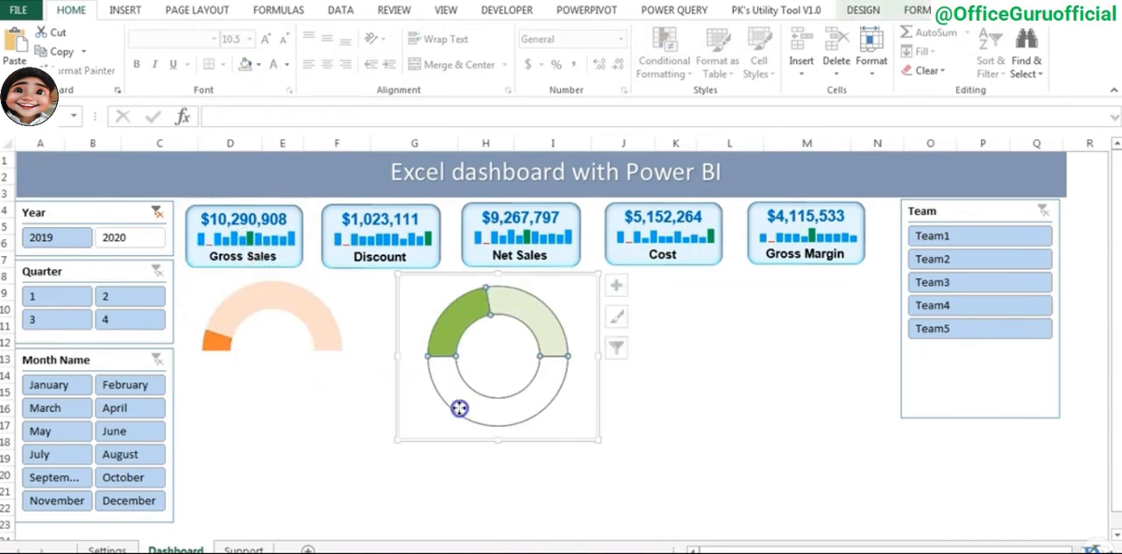
{"action": "left_click", "coordinate": [508, 470]}
{"action": "key", "text": "ctrl+v"}
{"action": "left_click_drag", "start_coordinate": [532, 496], "coordinate": [311, 386]}
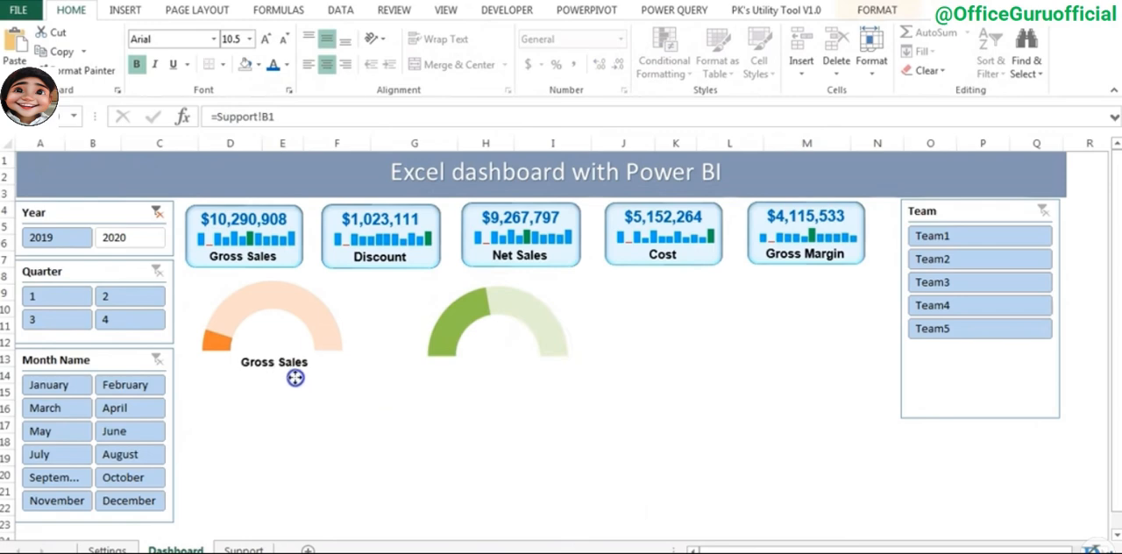
- Link the caption beneath the orange gauge to Support!G1 and format its text as bold Arial
{"action": "left_click", "coordinate": [244, 550]}
{"action": "left_click", "coordinate": [179, 161]}
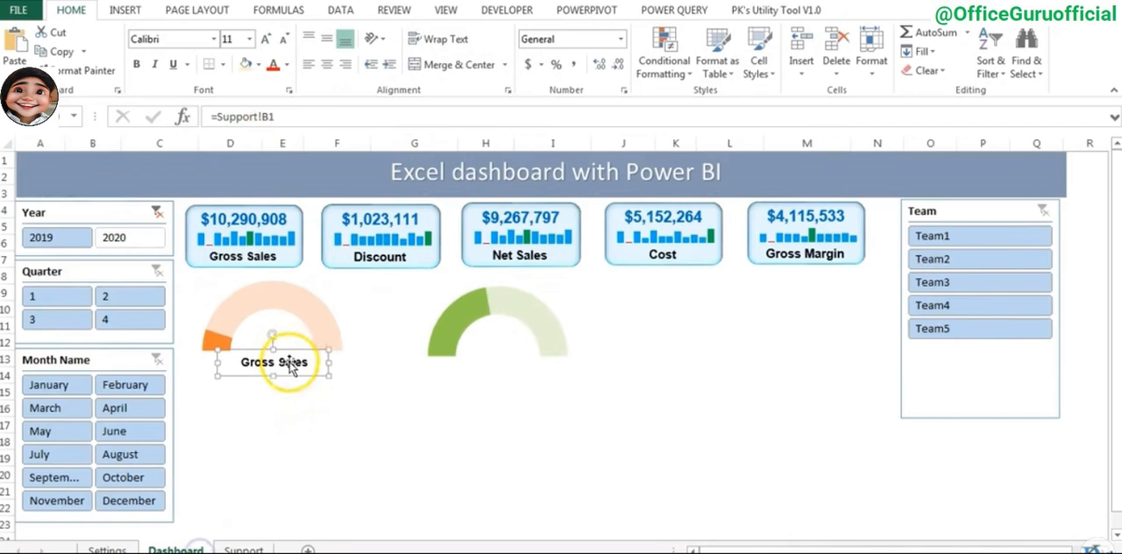
{"action": "left_click", "coordinate": [279, 117]}
{"action": "key", "text": "BackSpace"}
{"action": "key", "text": "BackSpace"}
{"action": "type", "text": "G1"}
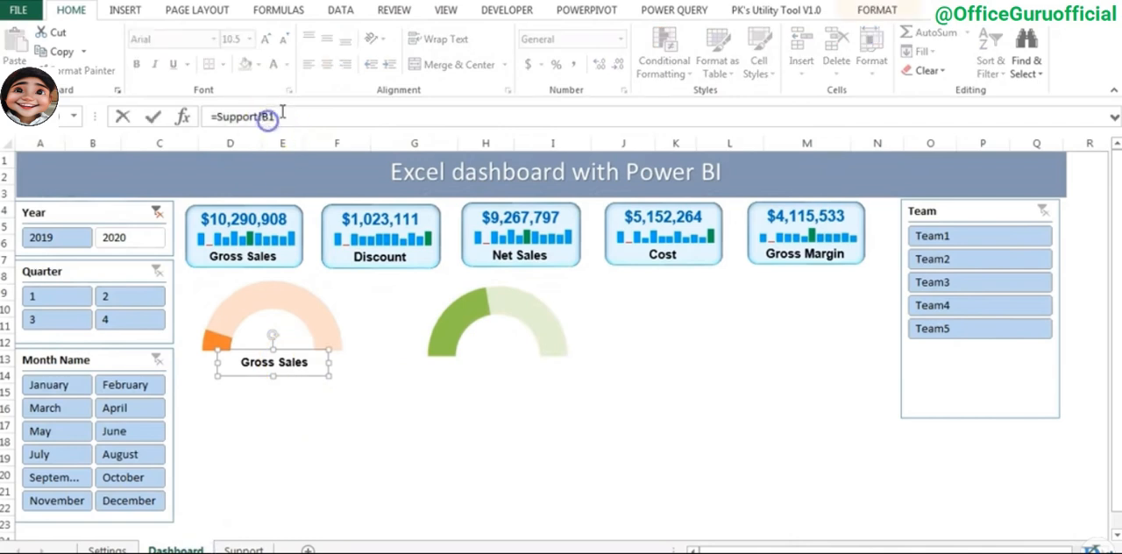
{"action": "key", "text": "Return"}
{"action": "left_click", "coordinate": [190, 39]}
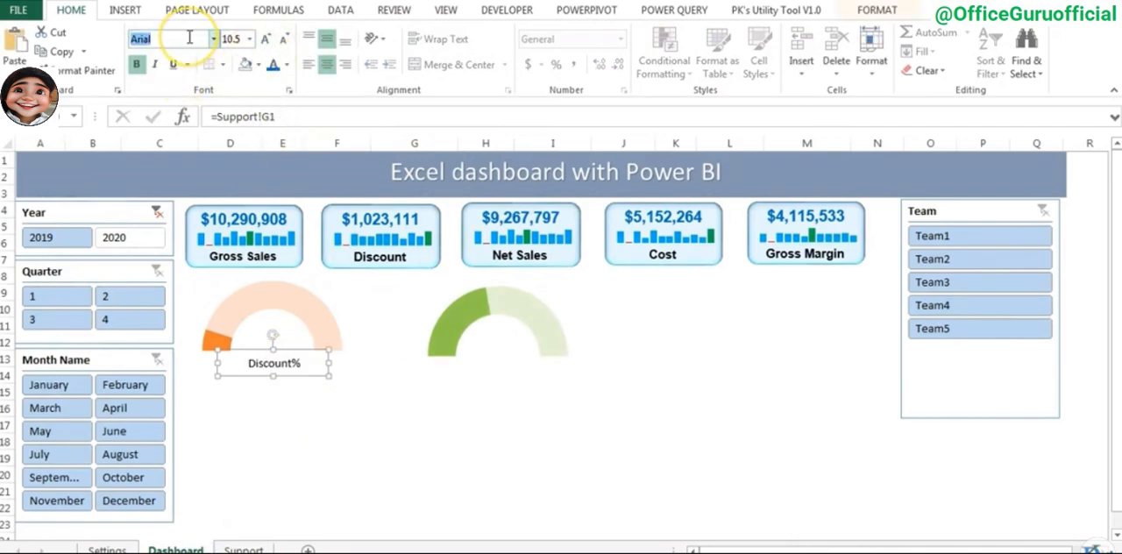
{"action": "key", "text": "ctrl+b"}
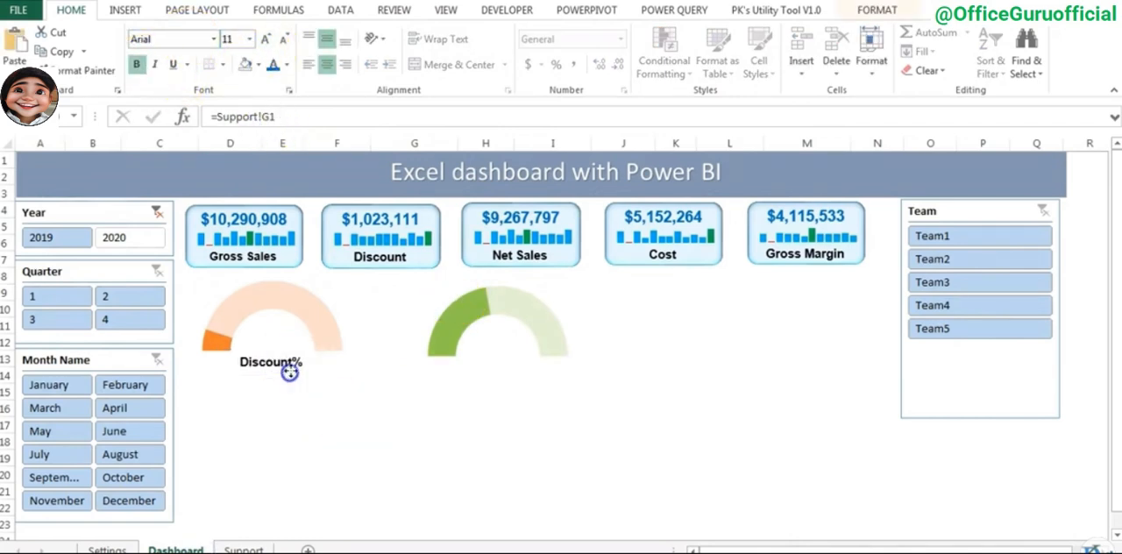
- Copy the value text box from the Gross Sales card and place it inside the orange gauge's arc
{"action": "left_click", "coordinate": [270, 221]}
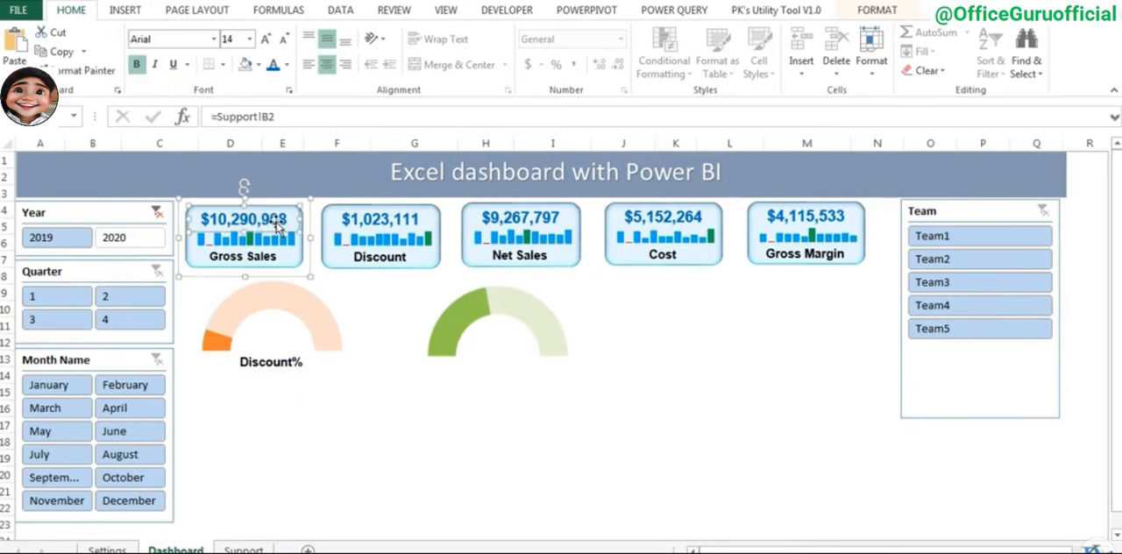
{"action": "left_click", "coordinate": [390, 400]}
{"action": "key", "text": "ctrl+v"}
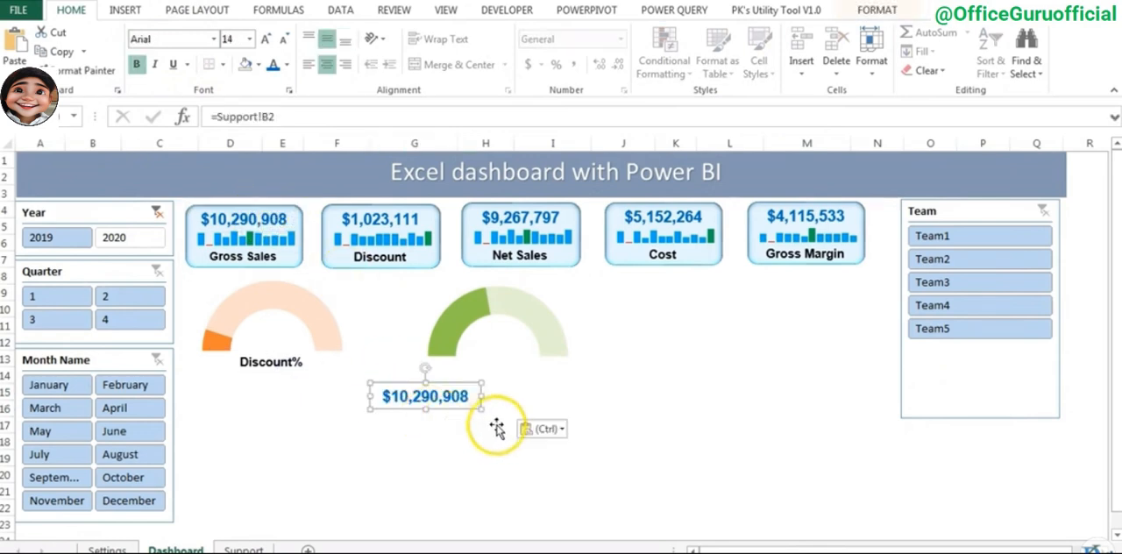
{"action": "left_click_drag", "start_coordinate": [454, 409], "coordinate": [304, 350]}
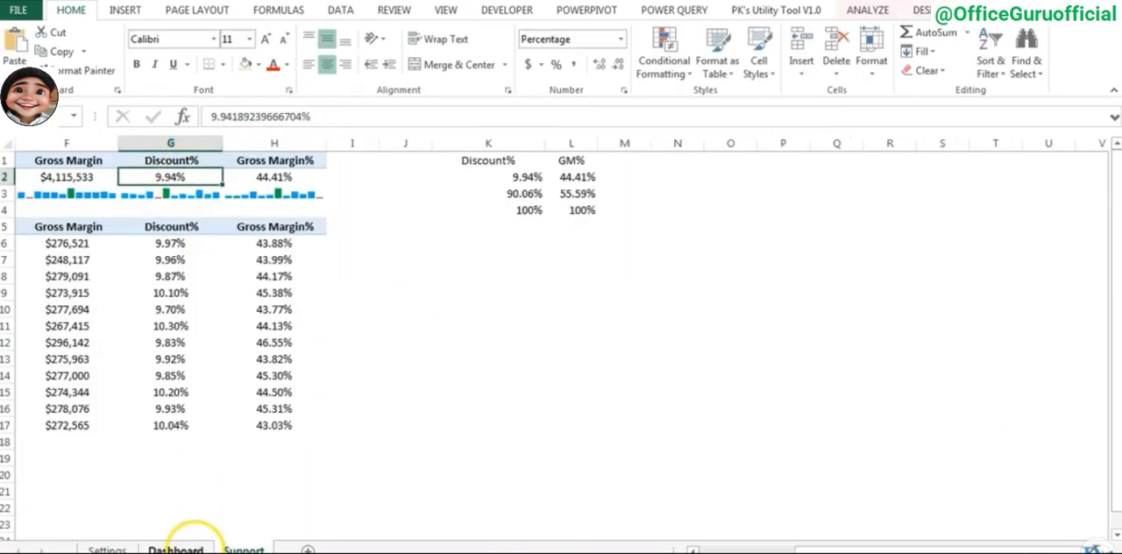
- Link the value box inside the orange gauge to Support!G2 and format it as bold orange Arial, size 14
{"action": "left_click", "coordinate": [184, 547]}
{"action": "left_click", "coordinate": [291, 337]}
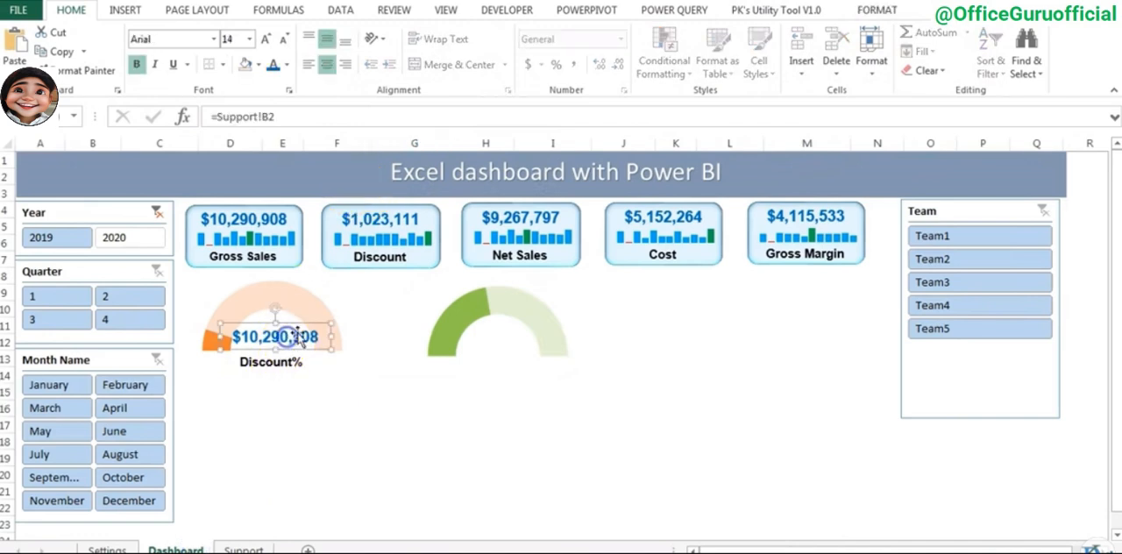
{"action": "left_click", "coordinate": [263, 117]}
{"action": "key", "text": "Return"}
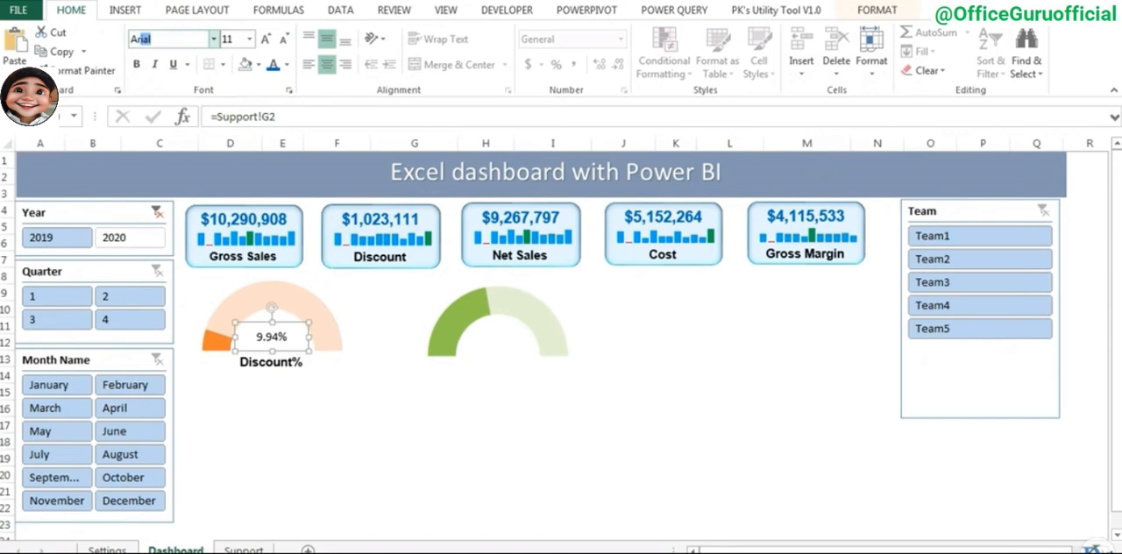
{"action": "left_click", "coordinate": [136, 64]}
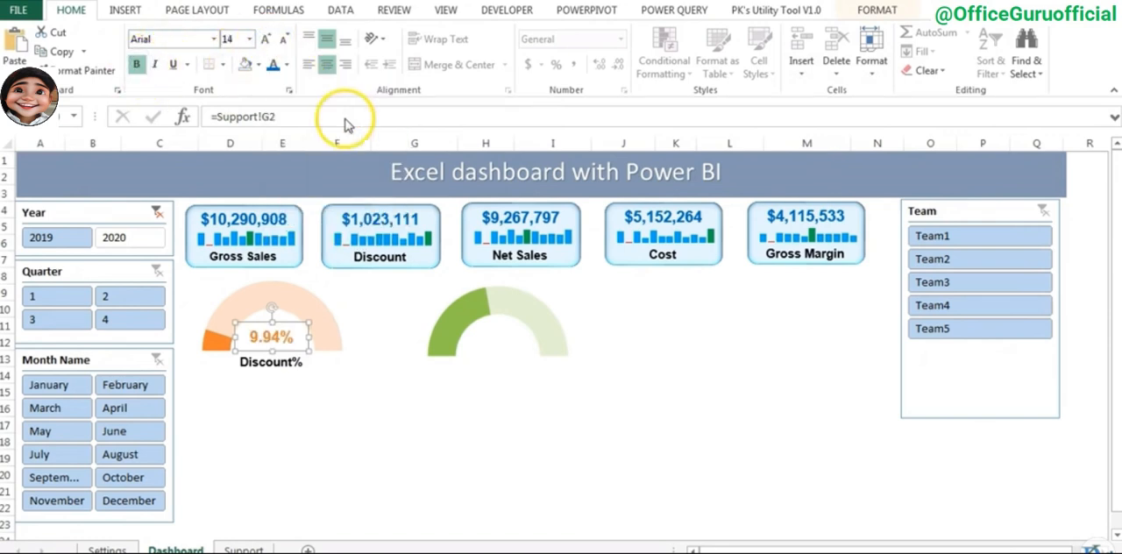
- Duplicate the orange gauge's value box and Discount% caption together and place the copies at the green gauge
{"action": "left_click", "coordinate": [268, 365]}
{"action": "left_click", "coordinate": [272, 333], "text": "shift"}
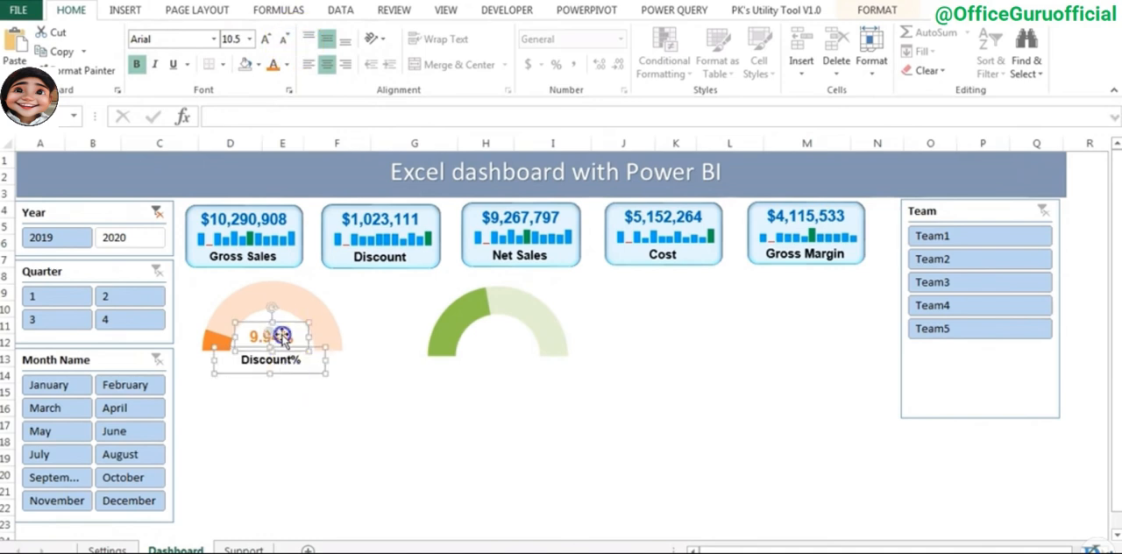
{"action": "left_click_drag", "start_coordinate": [329, 379], "coordinate": [524, 369]}
{"action": "left_click", "coordinate": [529, 371]}
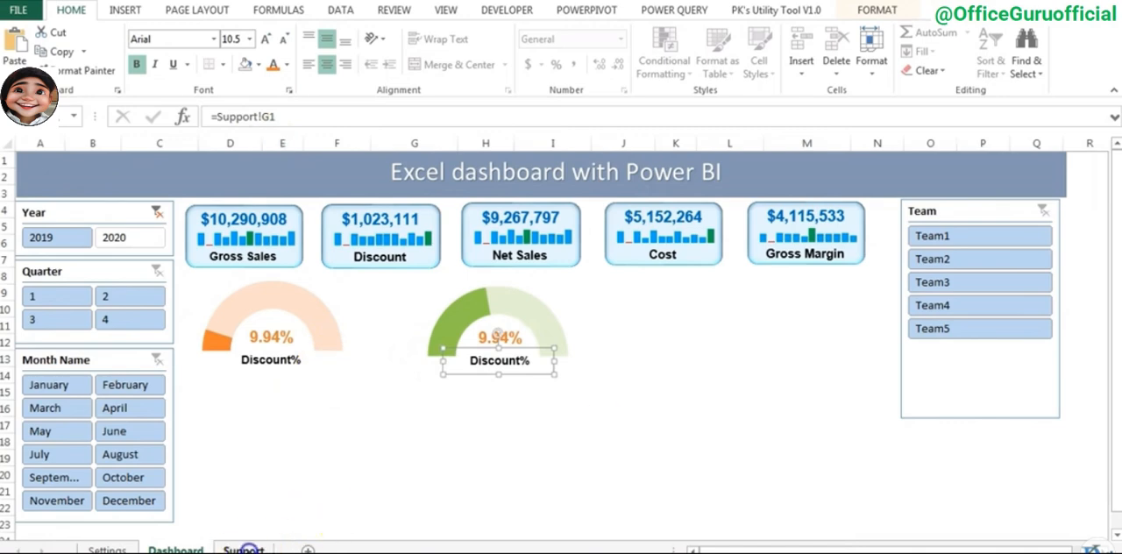
- Check the Gross Margin% header and value cells on the Support sheet and link the green gauge's caption to Support!H1
{"action": "left_click", "coordinate": [244, 550]}
{"action": "left_click", "coordinate": [295, 162]}
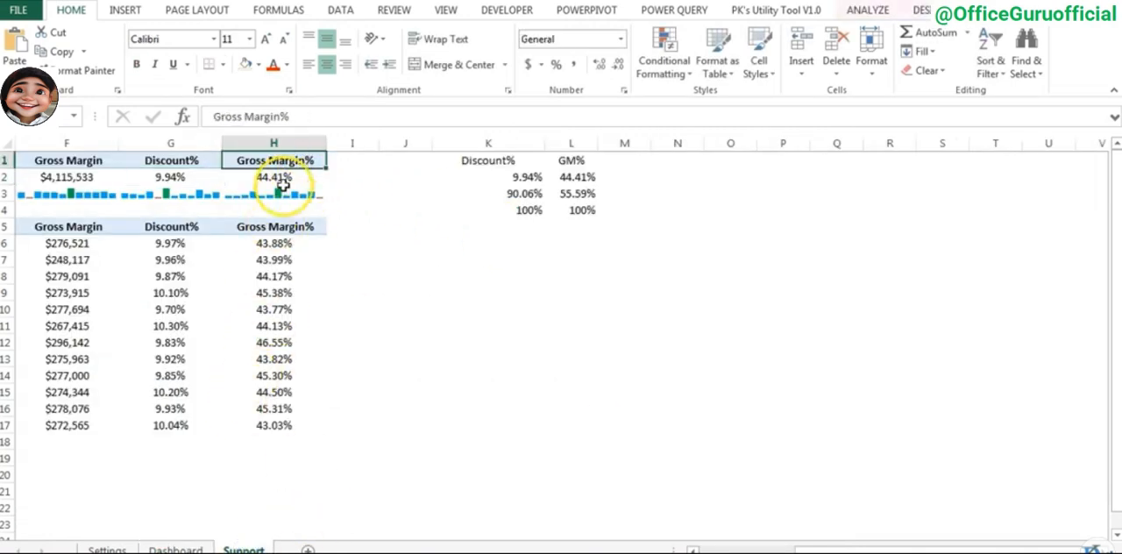
{"action": "left_click", "coordinate": [288, 174]}
{"action": "left_click", "coordinate": [175, 550]}
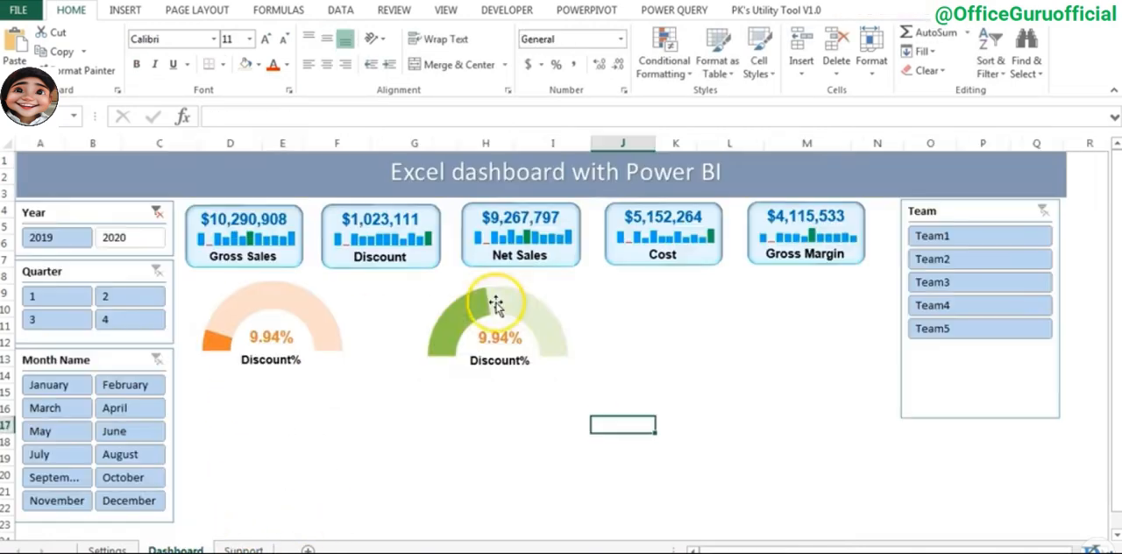
{"action": "left_click", "coordinate": [519, 352]}
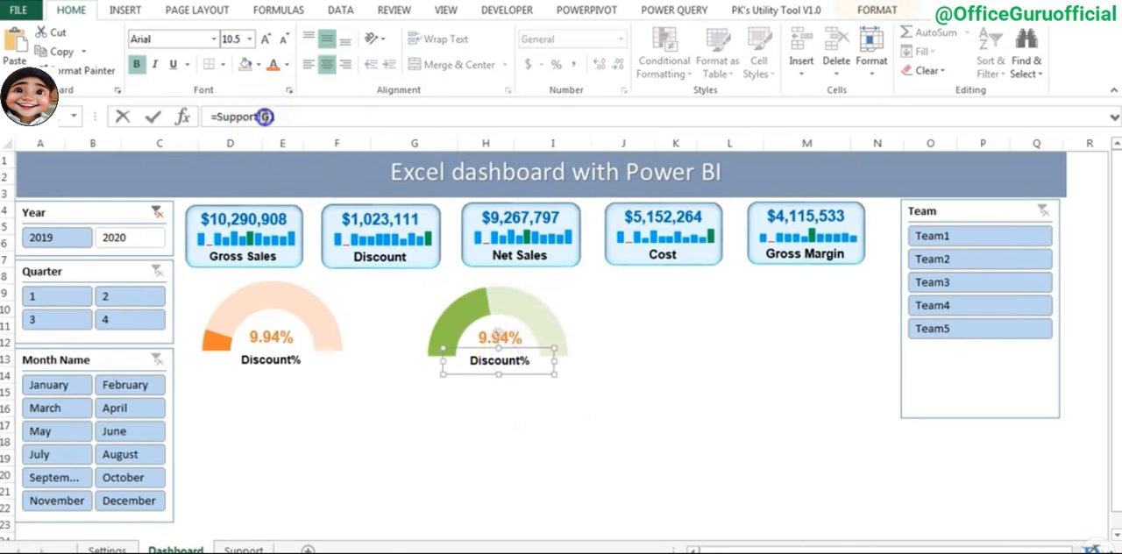
{"action": "type", "text": "H"}
{"action": "key", "text": "Return"}
- Link the value box inside the green gauge to Support!H2 and format it as bold green Arial
{"action": "left_click", "coordinate": [516, 335]}
{"action": "left_click_drag", "start_coordinate": [270, 117], "coordinate": [262, 116]}
{"action": "type", "text": "H"}
{"action": "key", "text": "Return"}
{"action": "left_click", "coordinate": [186, 36]}
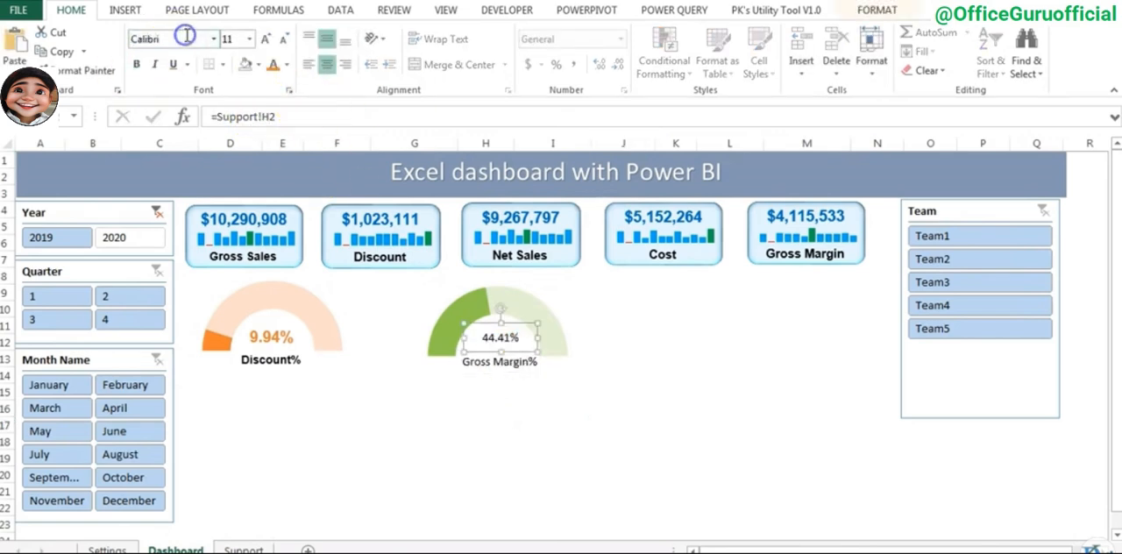
{"action": "type", "text": "Arial"}
{"action": "key", "text": "Return"}
{"action": "key", "text": "ctrl+b"}
{"action": "left_click", "coordinate": [287, 65]}
- Format the Gross Margin% caption beneath the green gauge as bold Arial
{"action": "left_click", "coordinate": [508, 365]}
{"action": "left_click", "coordinate": [145, 39]}
{"action": "left_click", "coordinate": [622, 423]}
- Group the orange gauge chart with its value box and Discount% caption
{"action": "left_click", "coordinate": [278, 362]}
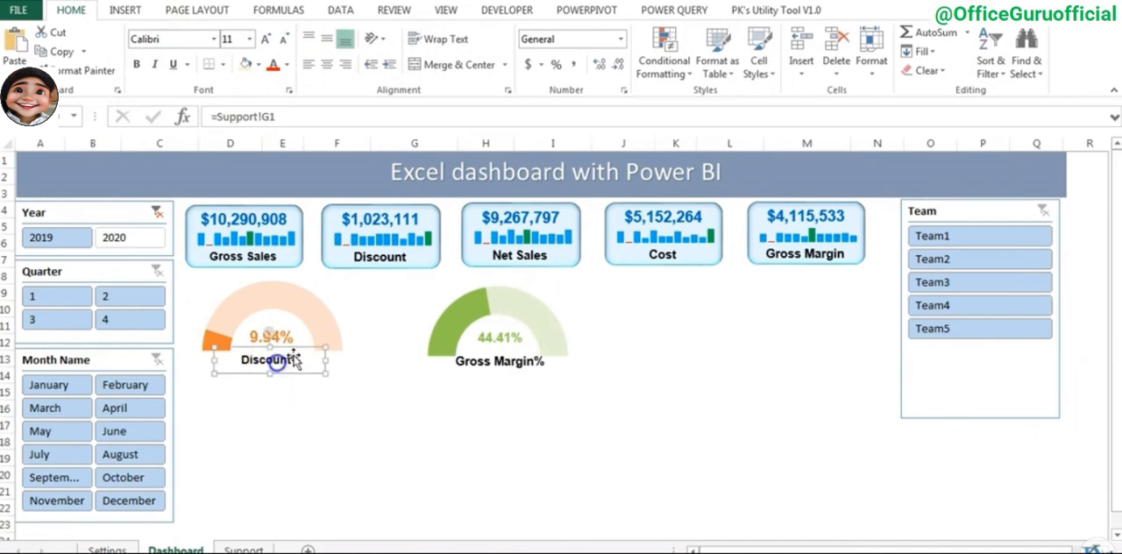
{"action": "left_click", "coordinate": [280, 331], "text": "ctrl"}
{"action": "left_click", "coordinate": [309, 306], "text": "ctrl"}
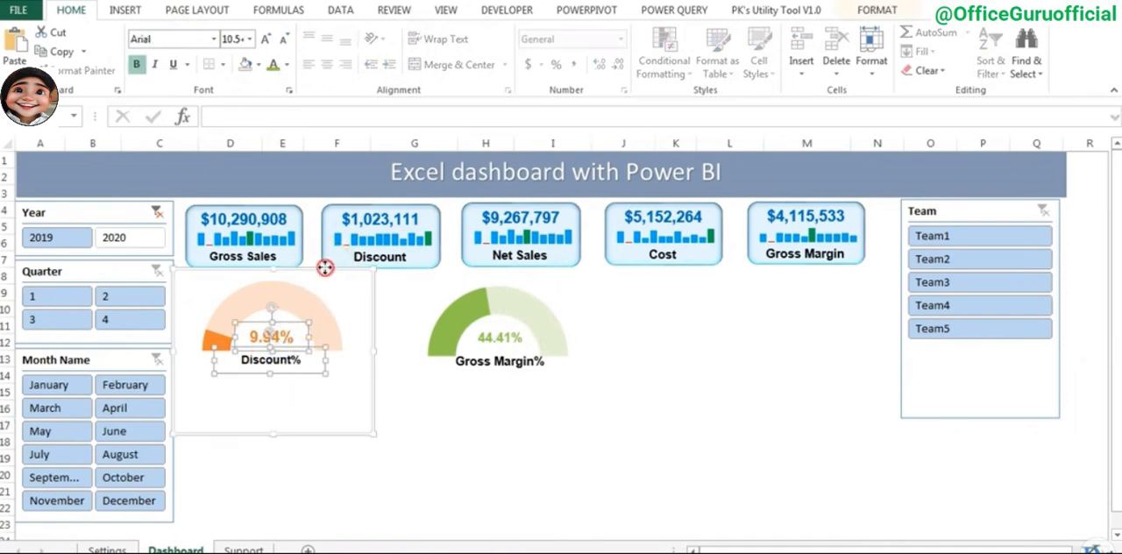
{"action": "right_click", "coordinate": [325, 267]}
{"action": "mouse_move", "coordinate": [376, 291]}
{"action": "left_click", "coordinate": [493, 296]}
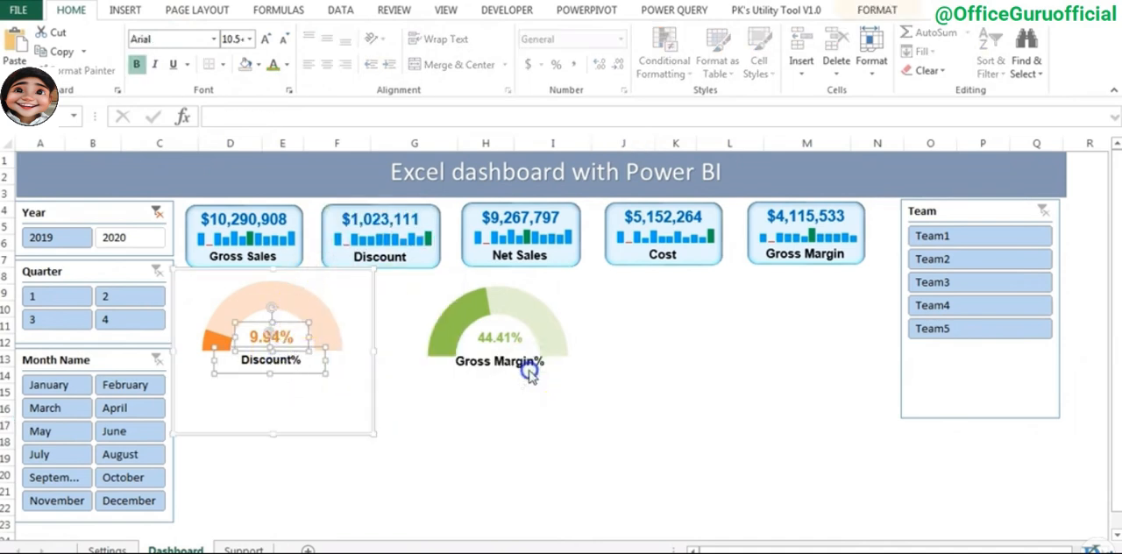
- Group the green gauge chart with its value box and Gross Margin% caption, and move the group closer to the orange gauge
{"action": "left_click", "coordinate": [508, 365]}
{"action": "left_click", "coordinate": [518, 337], "text": "ctrl"}
{"action": "left_click", "coordinate": [586, 343], "text": "ctrl"}
{"action": "right_click", "coordinate": [559, 269]}
{"action": "left_click", "coordinate": [737, 370]}
{"action": "left_click_drag", "start_coordinate": [547, 445], "coordinate": [522, 446]}
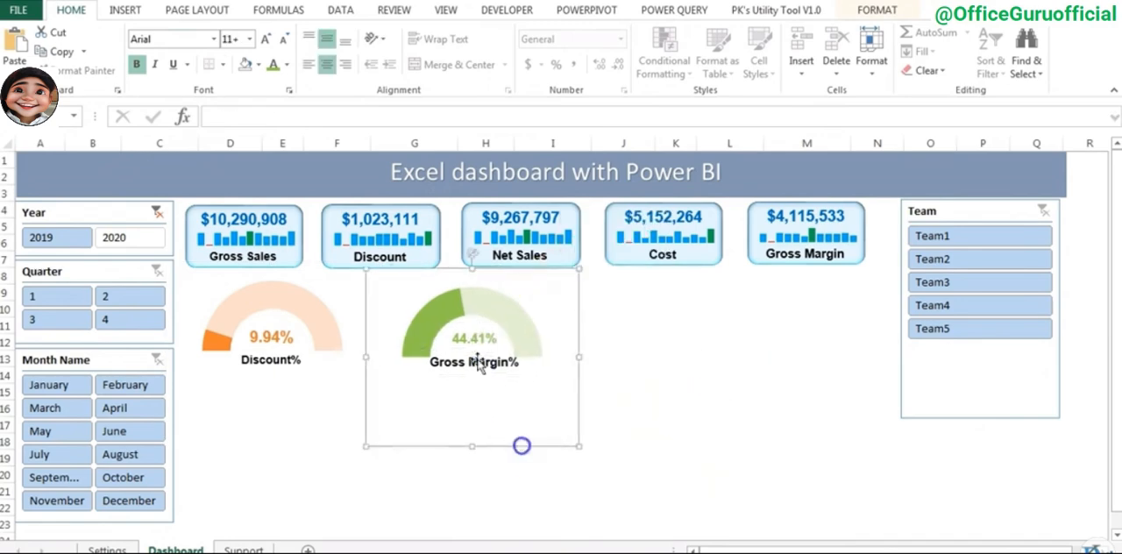
- Move the Gross Margin% caption slightly lower beneath the green gauge
{"action": "left_click", "coordinate": [479, 362]}
{"action": "left_click_drag", "start_coordinate": [493, 374], "coordinate": [495, 382]}
{"action": "left_click", "coordinate": [289, 366]}
{"action": "key", "text": "Escape"}
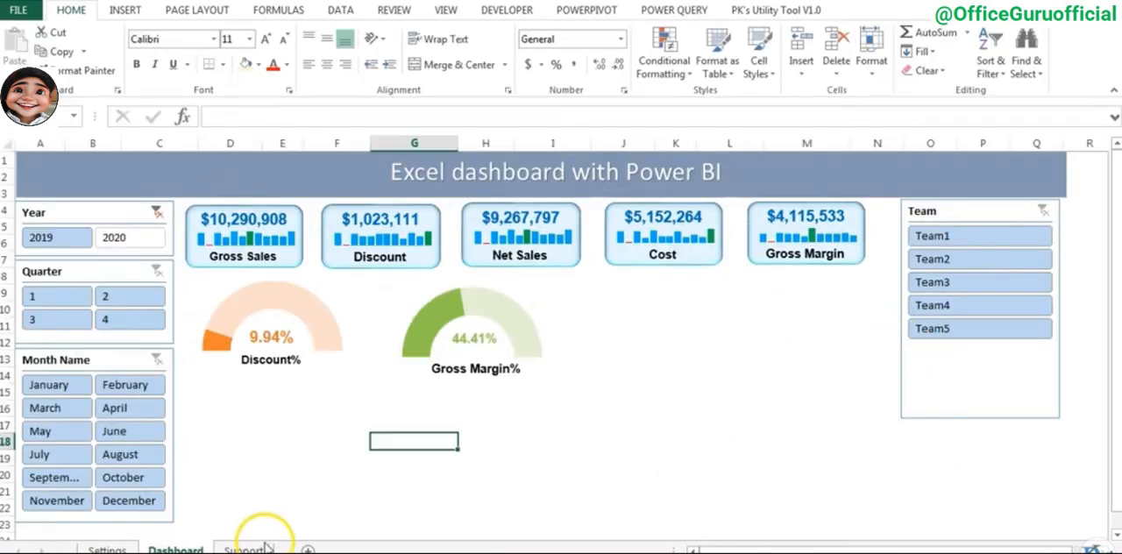
- Copy the monthly PivotTable on the Support sheet and paste the copy below it at cell A21
{"action": "left_click", "coordinate": [248, 537]}
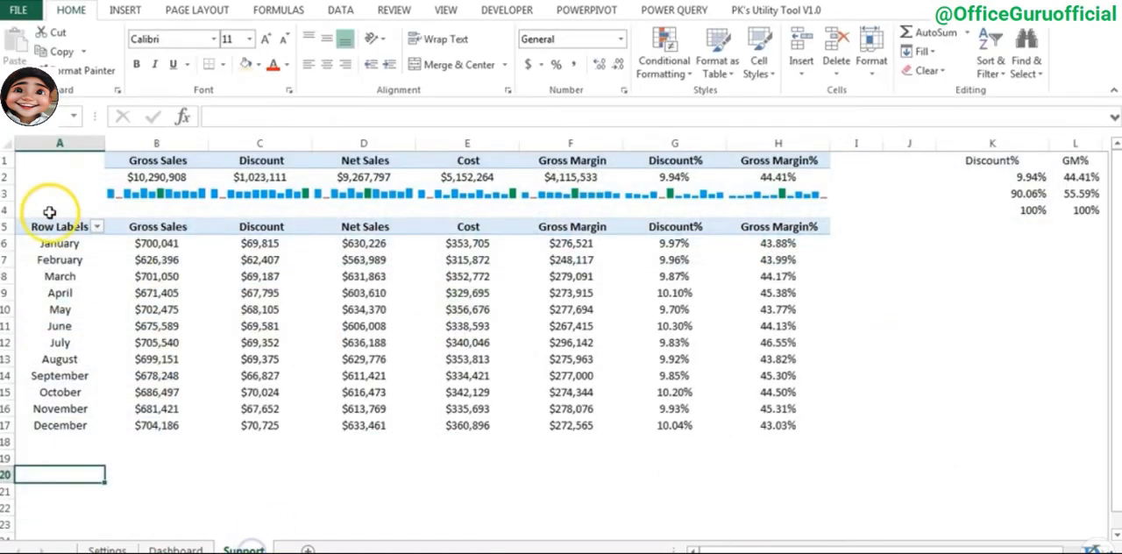
{"action": "left_click", "coordinate": [48, 226]}
{"action": "key", "text": "ctrl+a"}
{"action": "key", "text": "ctrl+c"}
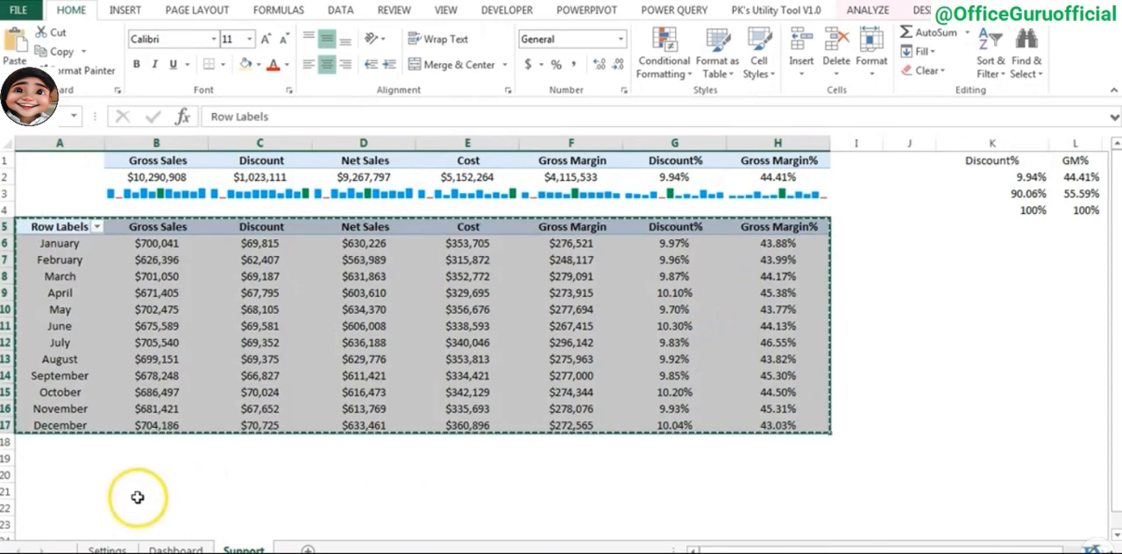
{"action": "left_click", "coordinate": [35, 483]}
{"action": "key", "text": "ctrl+v"}
{"action": "scroll", "coordinate": [439, 460], "scroll_direction": "down", "scroll_amount": 3}
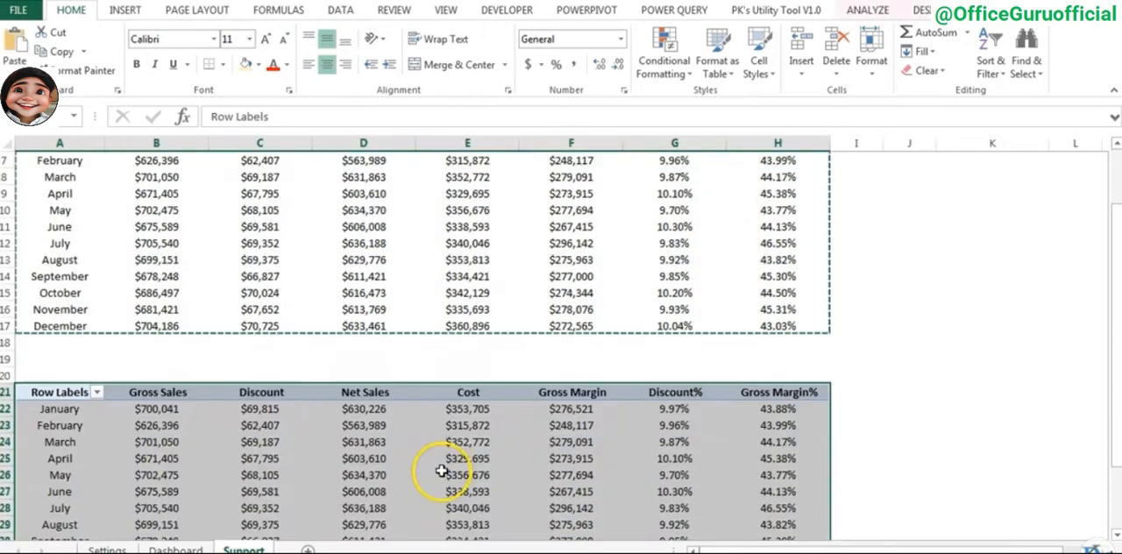
- Show the field list for the copied PivotTable and remove every value field except Gross Margin%
{"action": "right_click", "coordinate": [384, 372]}
{"action": "left_click", "coordinate": [446, 464]}
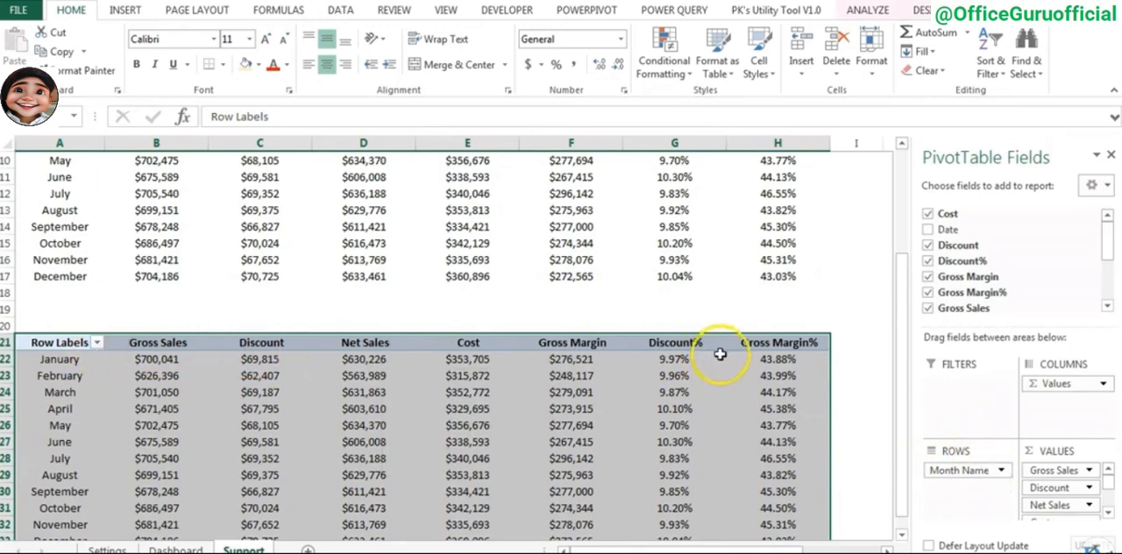
{"action": "left_click", "coordinate": [757, 343]}
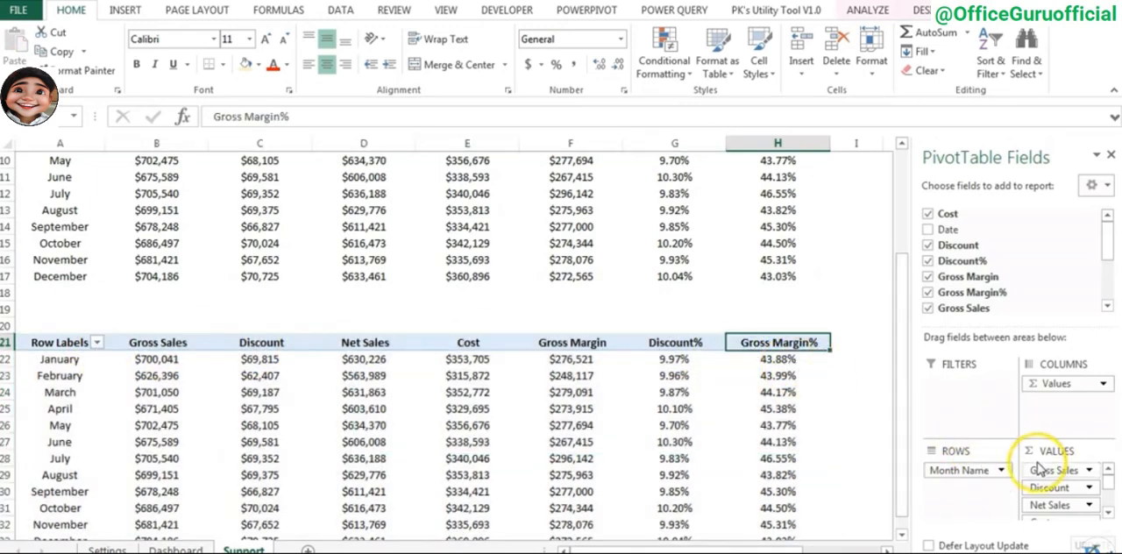
{"action": "left_click_drag", "start_coordinate": [1043, 478], "coordinate": [999, 242]}
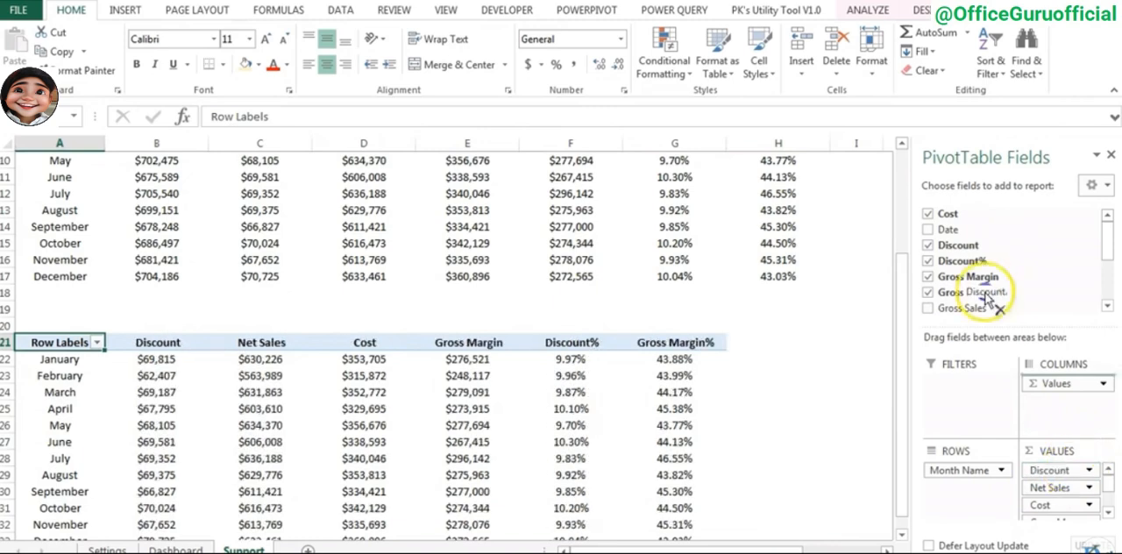
{"action": "left_click_drag", "start_coordinate": [1058, 470], "coordinate": [1014, 257]}
{"action": "left_click_drag", "start_coordinate": [1057, 470], "coordinate": [1018, 290]}
- Insert a 2-D line chart with markers from the copied Gross Margin% by month PivotTable
{"action": "left_click", "coordinate": [137, 359]}
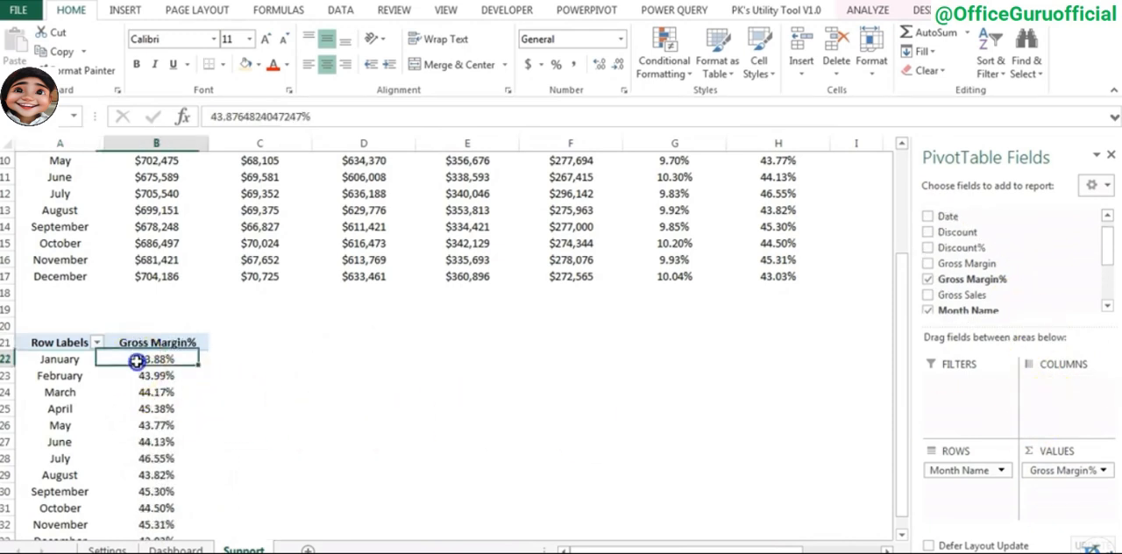
{"action": "key", "text": "ctrl+Down"}
{"action": "key", "text": "ctrl+Up"}
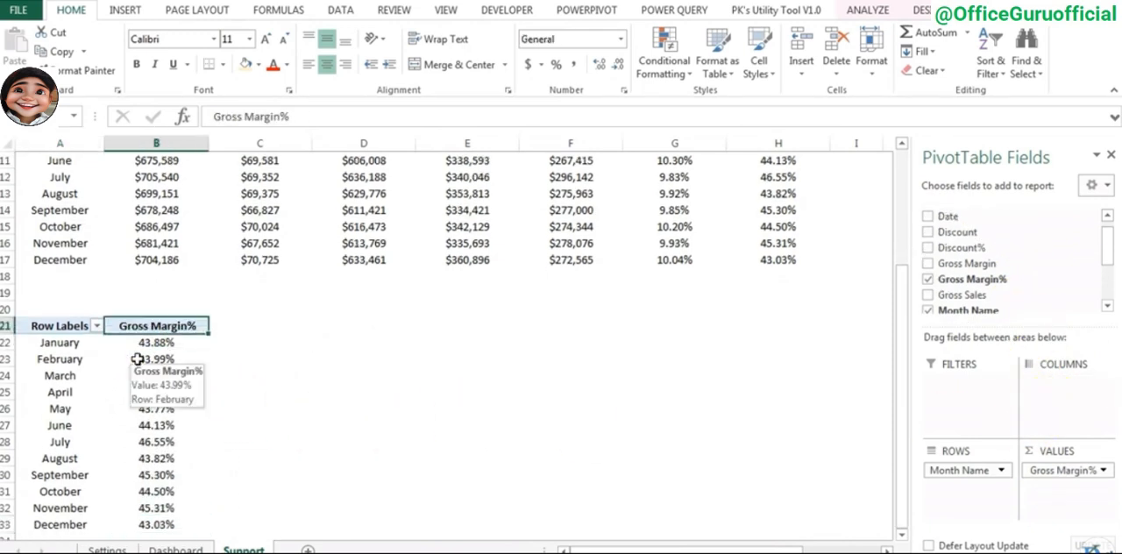
{"action": "key", "text": "Left"}
{"action": "key", "text": "Right"}
{"action": "key", "text": "ctrl+a"}
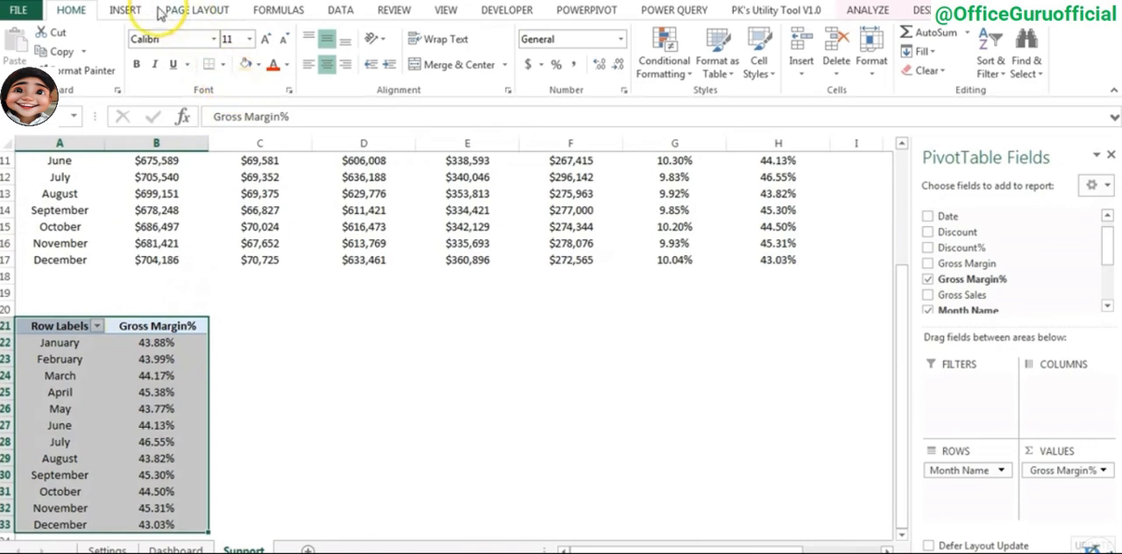
{"action": "left_click", "coordinate": [132, 10]}
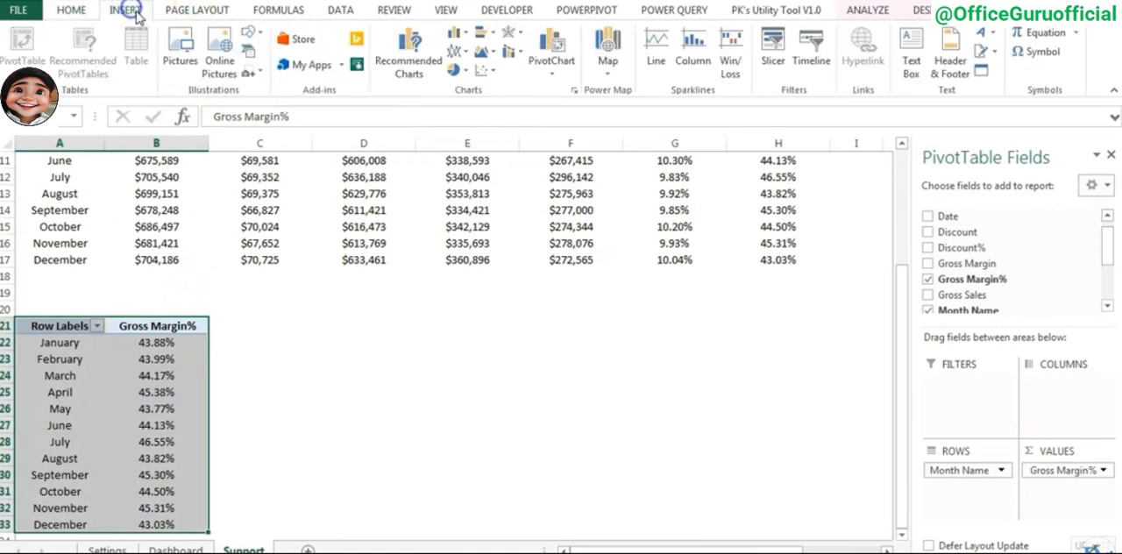
{"action": "left_click", "coordinate": [467, 52]}
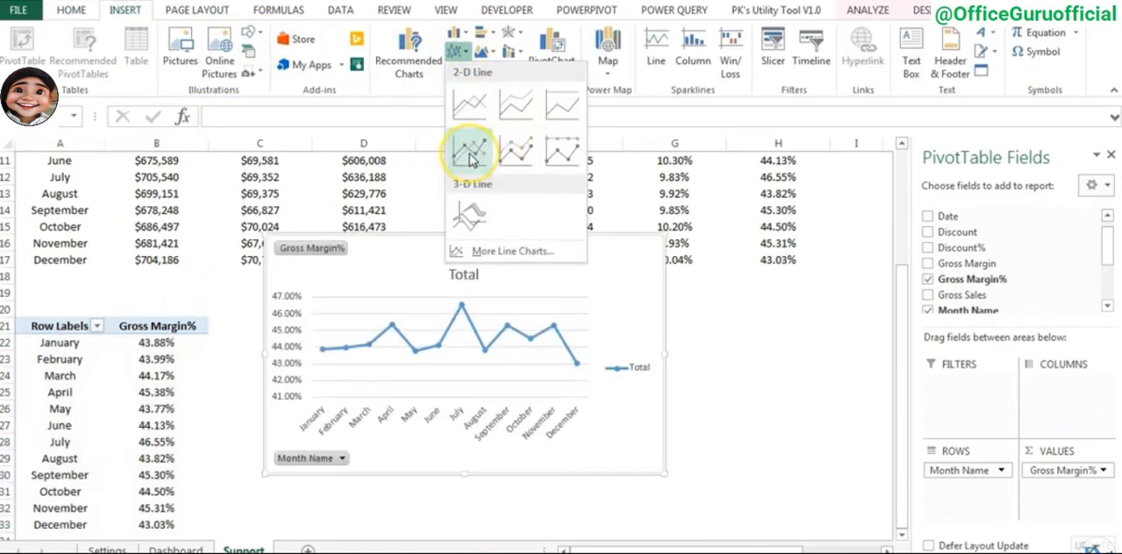
{"action": "left_click", "coordinate": [469, 154]}
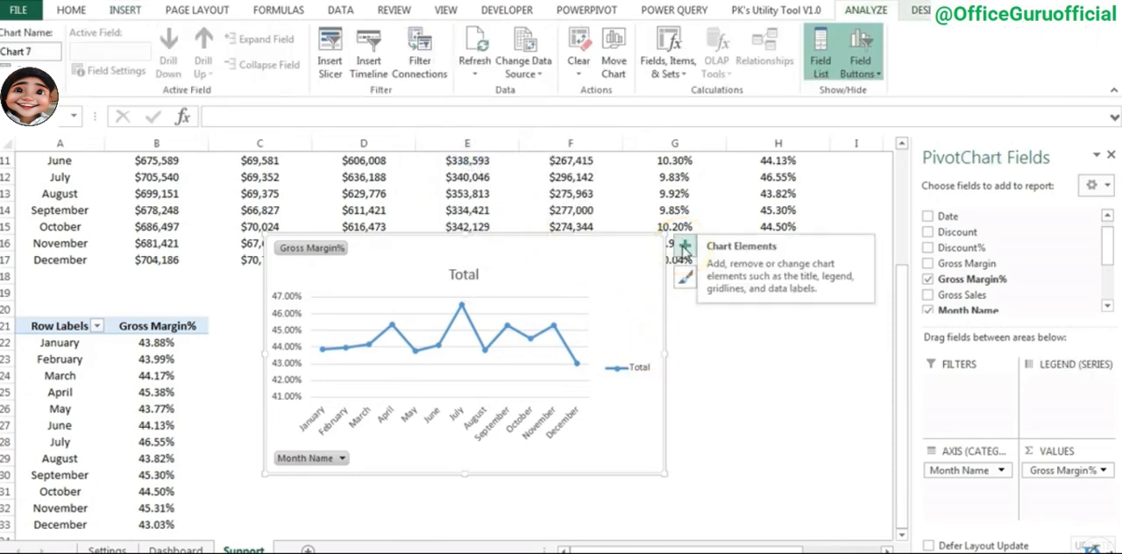
- Remove the line chart's legend and place the chart, slightly widened, beside the copied PivotTable
{"action": "left_click", "coordinate": [685, 248]}
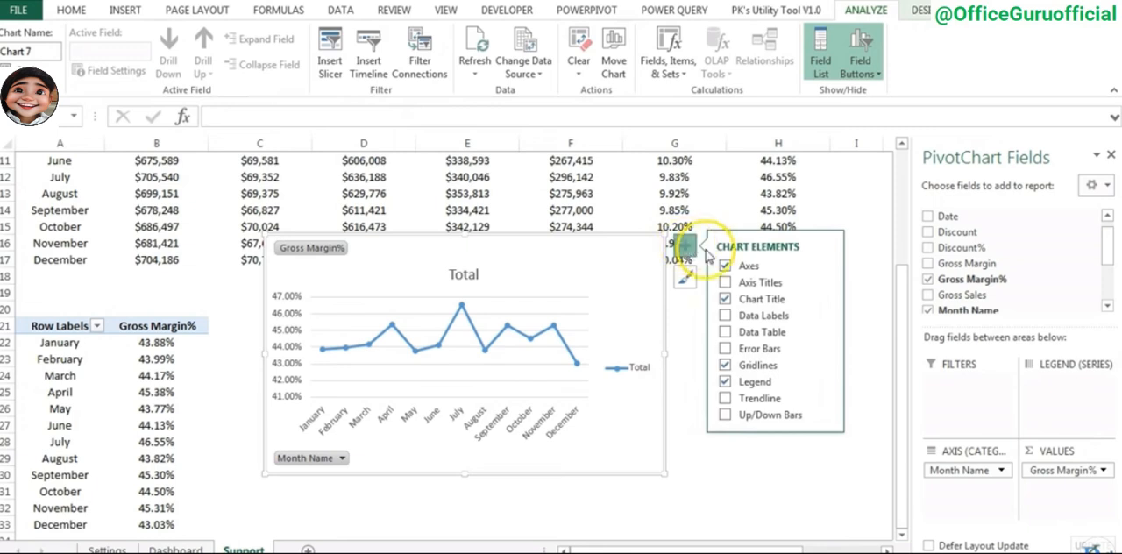
{"action": "left_click", "coordinate": [726, 386]}
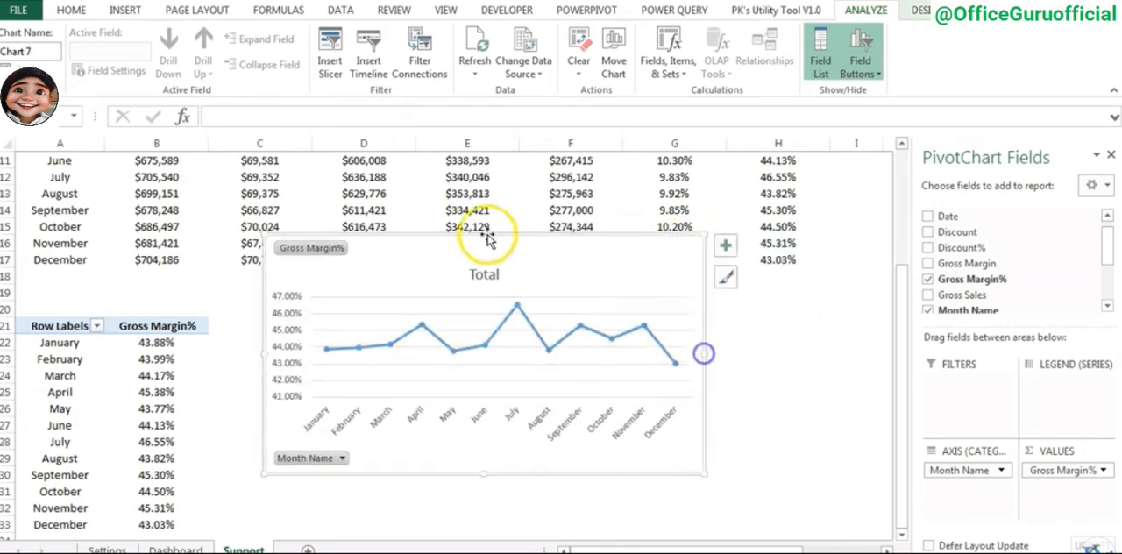
{"action": "left_click_drag", "start_coordinate": [491, 238], "coordinate": [477, 300]}
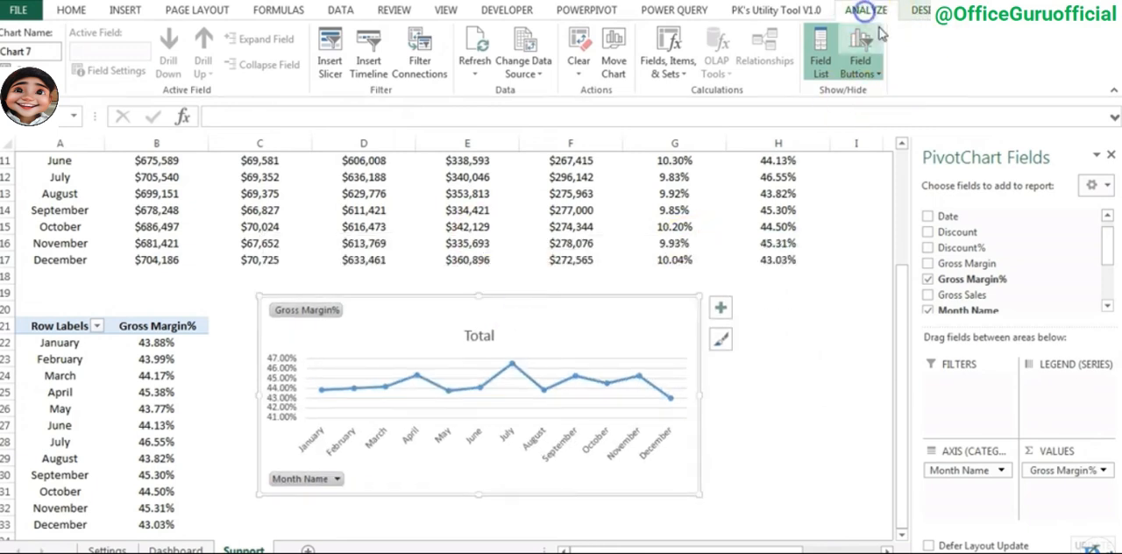
- Hide all field buttons on the line chart and change its title to "GM% Trend"
{"action": "left_click", "coordinate": [861, 68]}
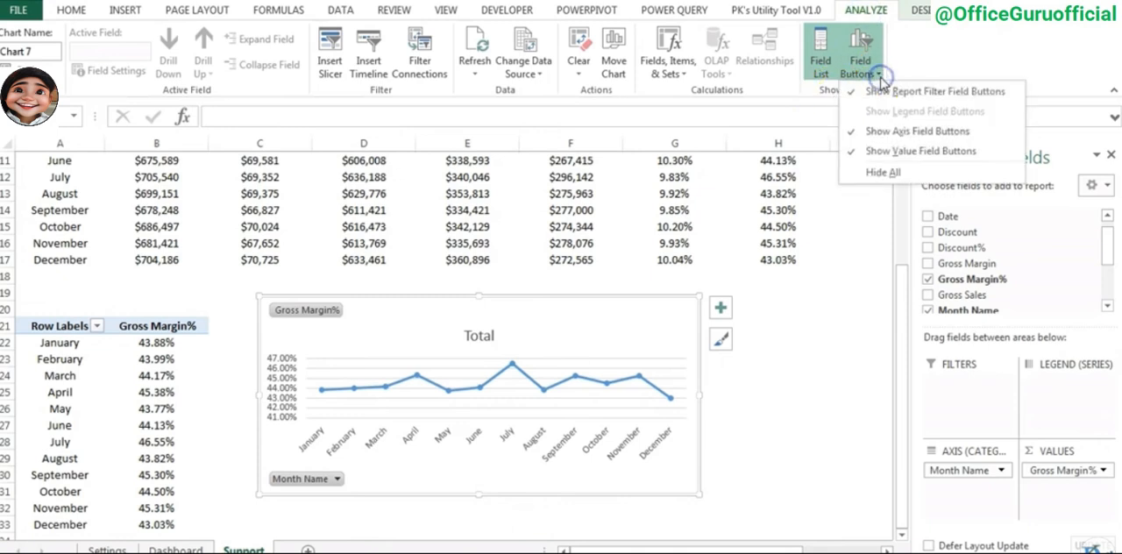
{"action": "left_click", "coordinate": [896, 179]}
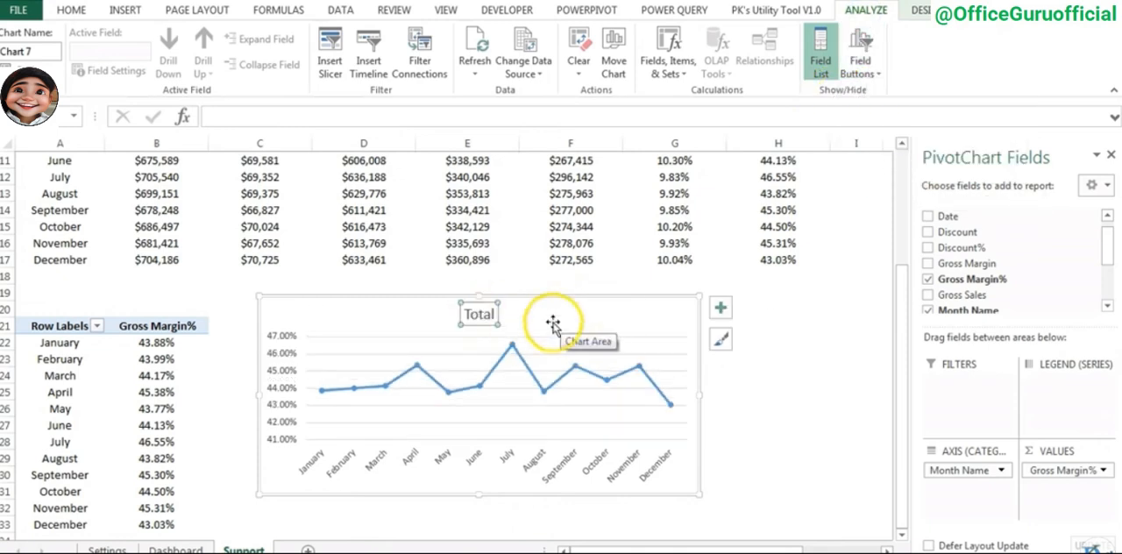
{"action": "left_click", "coordinate": [471, 312]}
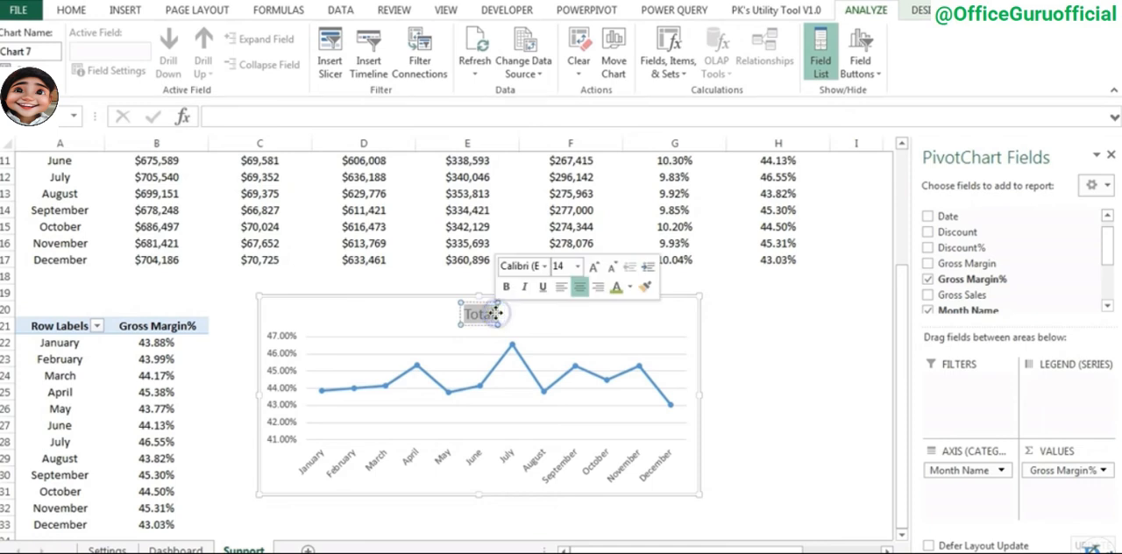
{"action": "key", "text": "Delete"}
{"action": "type", "text": "G"}
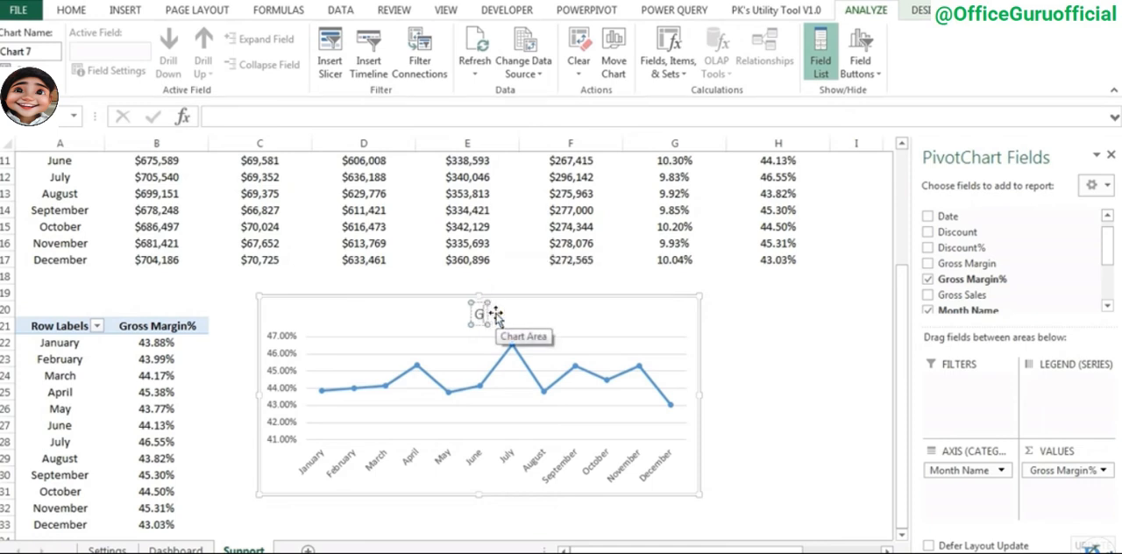
{"action": "type", "text": "M% Trend"}
{"action": "left_click", "coordinate": [474, 444]}
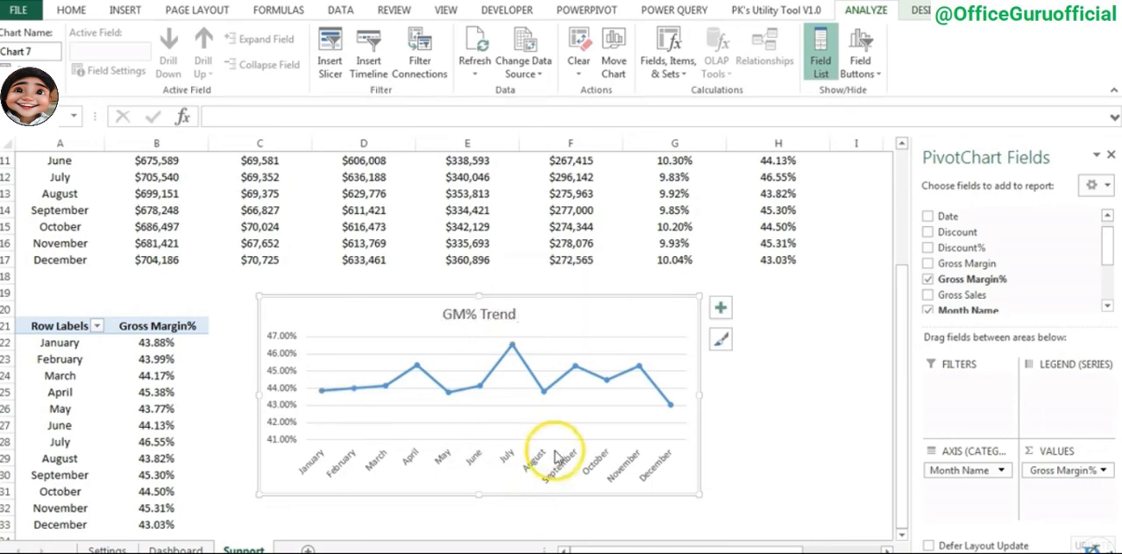
- Format the GM% Trend series as a solid light blue line with a width of 1.75 pt
{"action": "left_click", "coordinate": [505, 367]}
{"action": "right_click", "coordinate": [505, 367]}
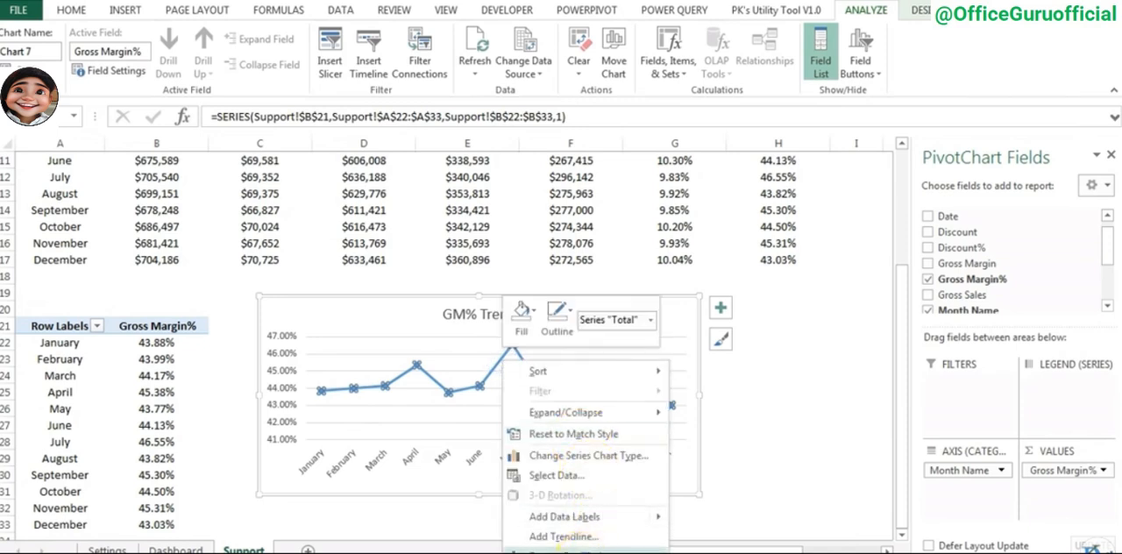
{"action": "left_click", "coordinate": [575, 542]}
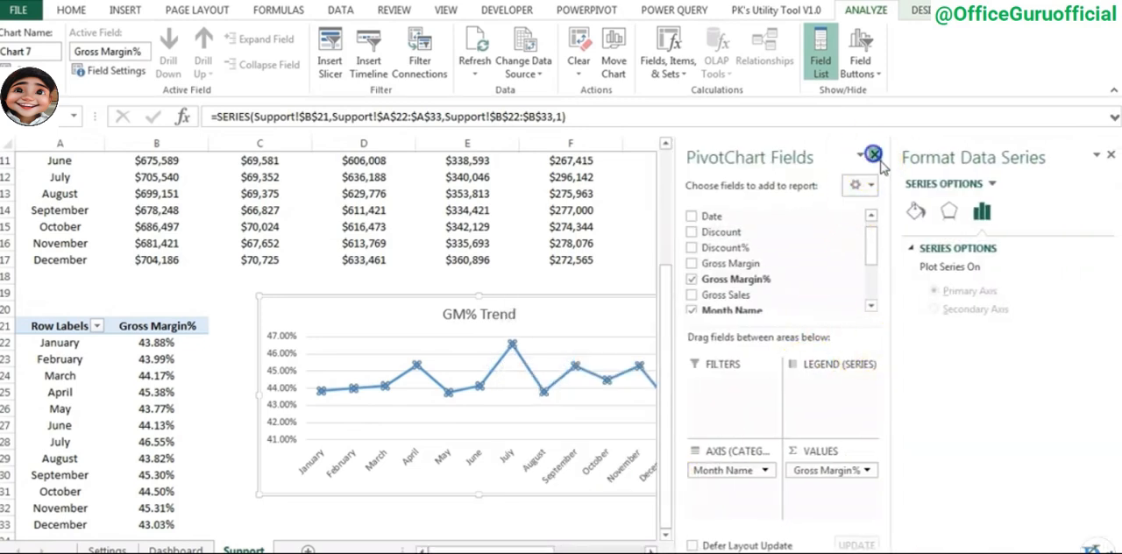
{"action": "left_click", "coordinate": [874, 156]}
{"action": "left_click", "coordinate": [916, 213]}
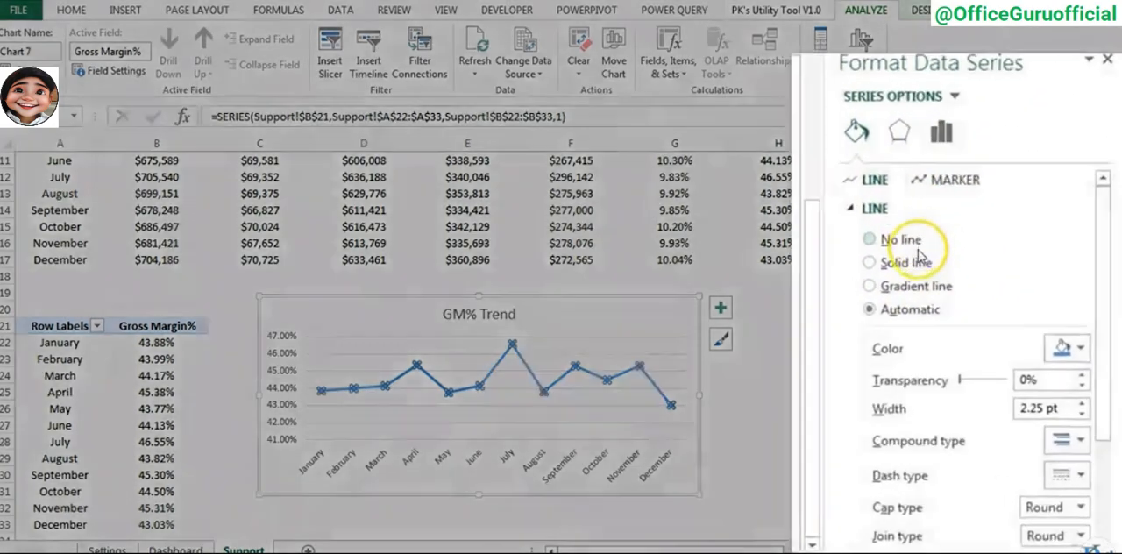
{"action": "left_click", "coordinate": [958, 315]}
{"action": "left_click", "coordinate": [1064, 298]}
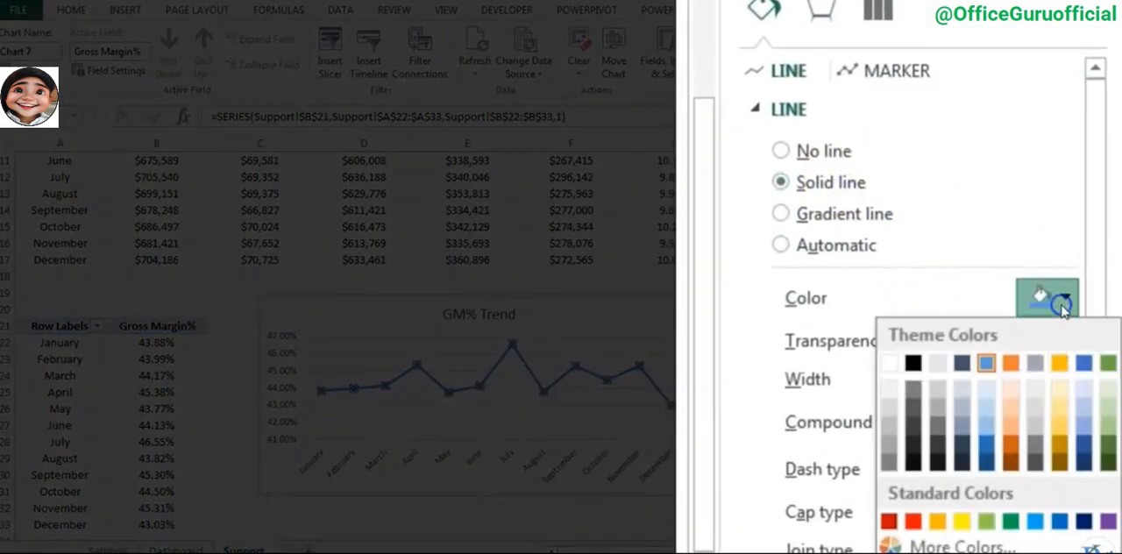
{"action": "left_click", "coordinate": [1036, 520]}
{"action": "left_click_drag", "start_coordinate": [1093, 258], "coordinate": [1095, 410]}
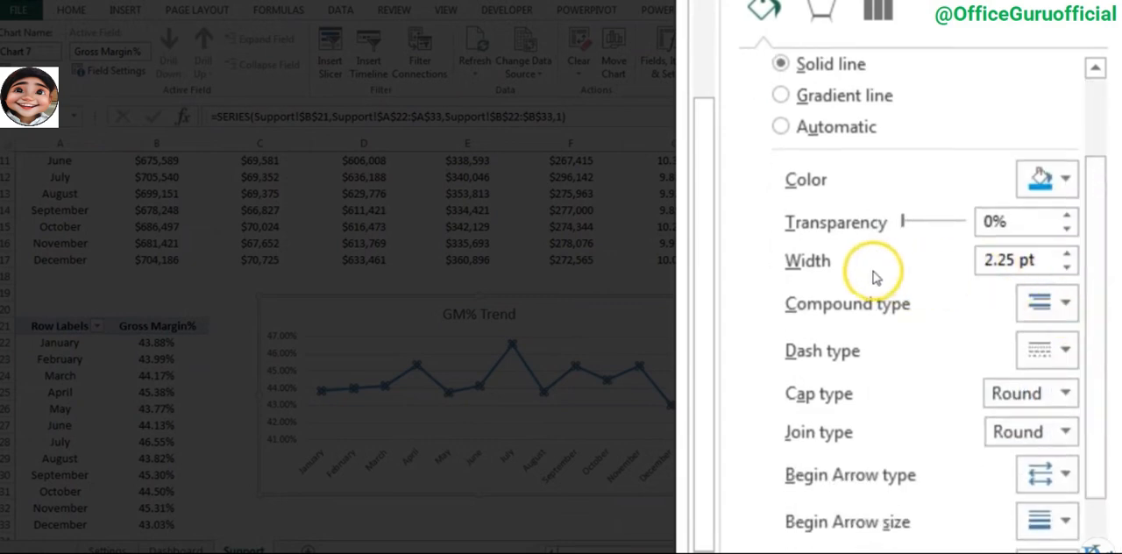
{"action": "left_click", "coordinate": [1068, 268]}
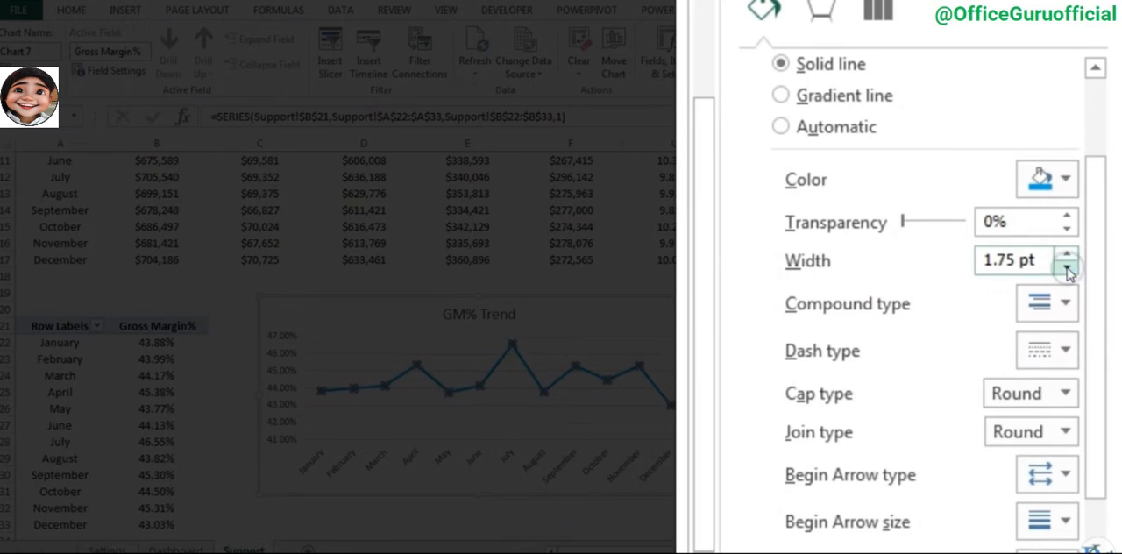
- Set the GM% Trend line width to 1.5 pt and give the series built-in circle markers of size 7
{"action": "left_click", "coordinate": [1068, 271]}
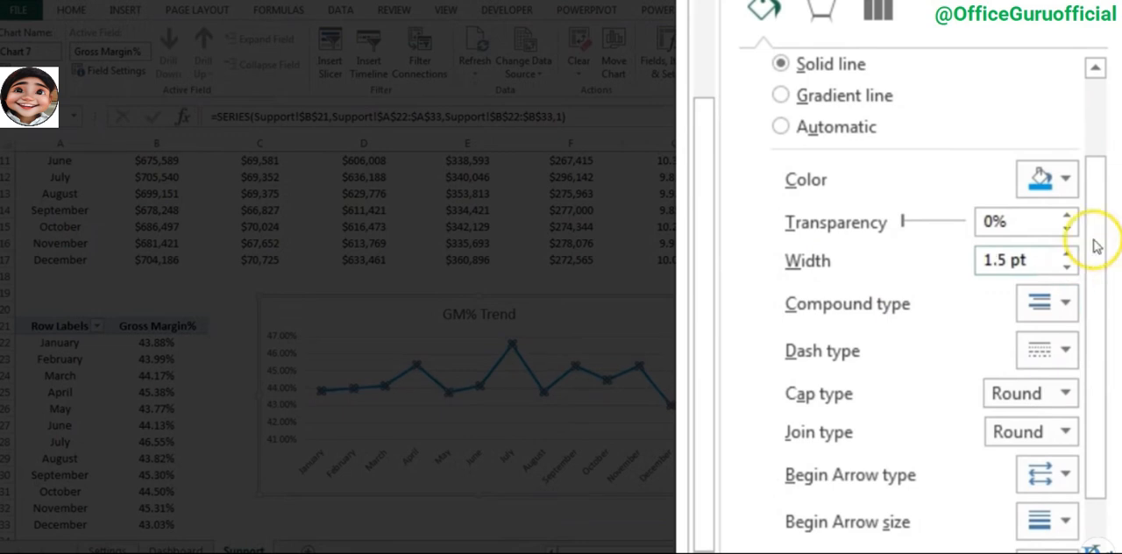
{"action": "left_click_drag", "start_coordinate": [1103, 260], "coordinate": [1094, 104]}
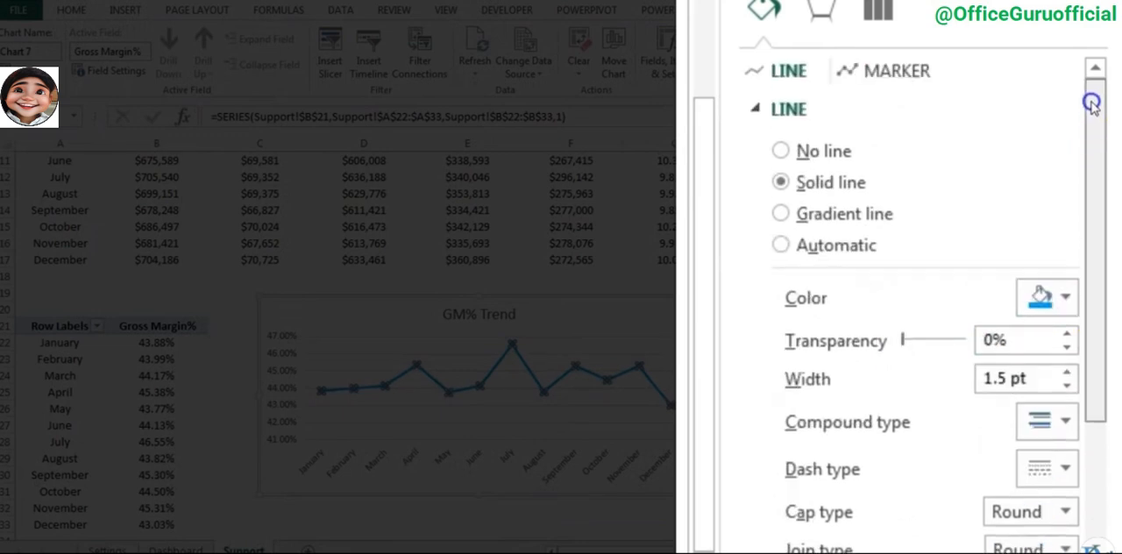
{"action": "left_click", "coordinate": [870, 74]}
{"action": "left_click", "coordinate": [838, 109]}
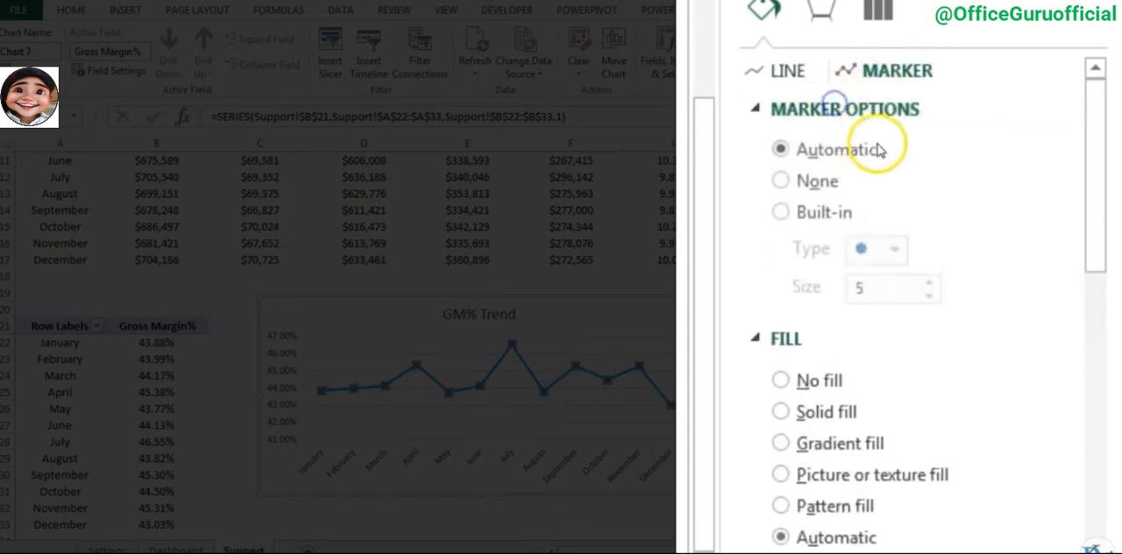
{"action": "left_click", "coordinate": [817, 226]}
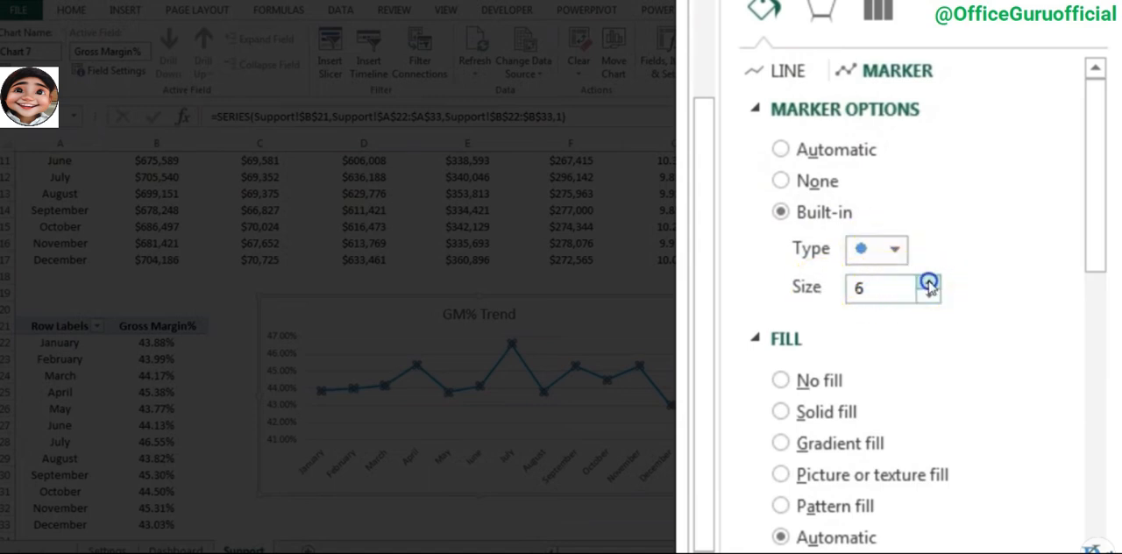
- Fill the GM% Trend markers with solid white
{"action": "left_click_drag", "start_coordinate": [1092, 213], "coordinate": [1089, 270]}
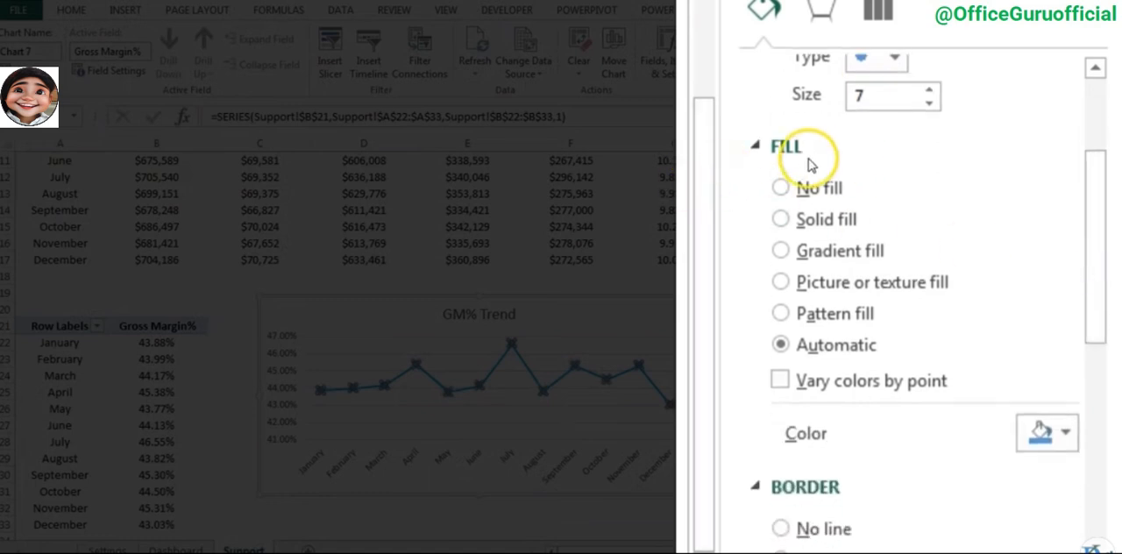
{"action": "left_click", "coordinate": [819, 221]}
{"action": "left_click", "coordinate": [1044, 432]}
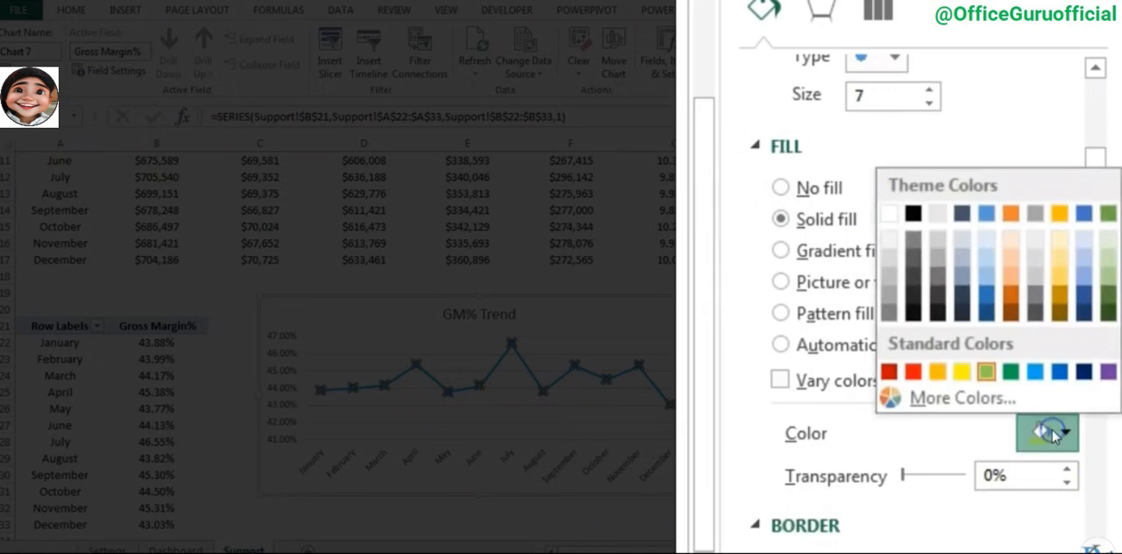
{"action": "left_click", "coordinate": [891, 216]}
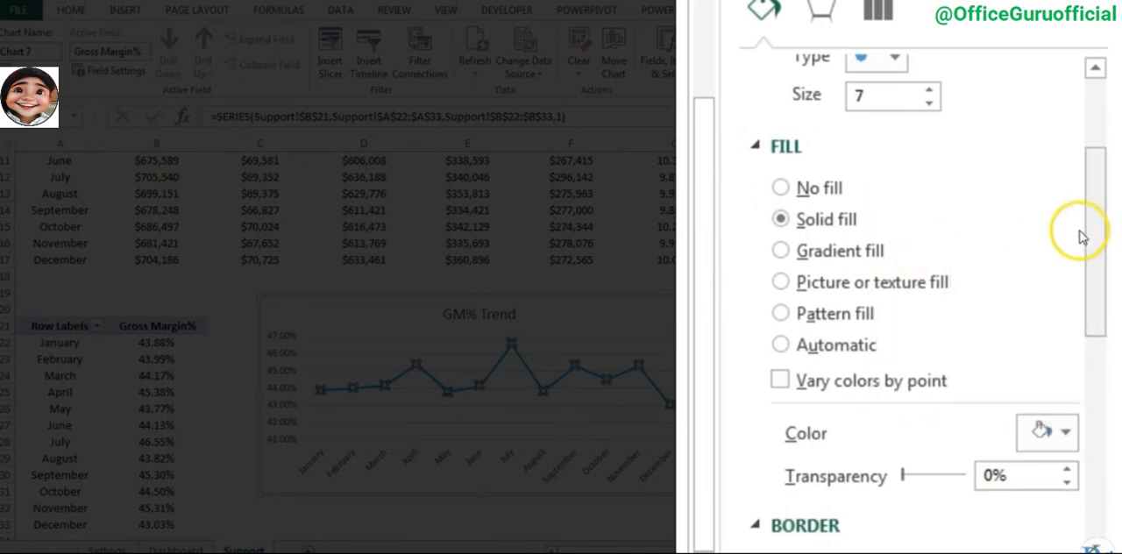
- Give the GM% Trend markers a solid light blue border with a width of 1.5 pt
{"action": "left_click_drag", "start_coordinate": [1085, 233], "coordinate": [1105, 360]}
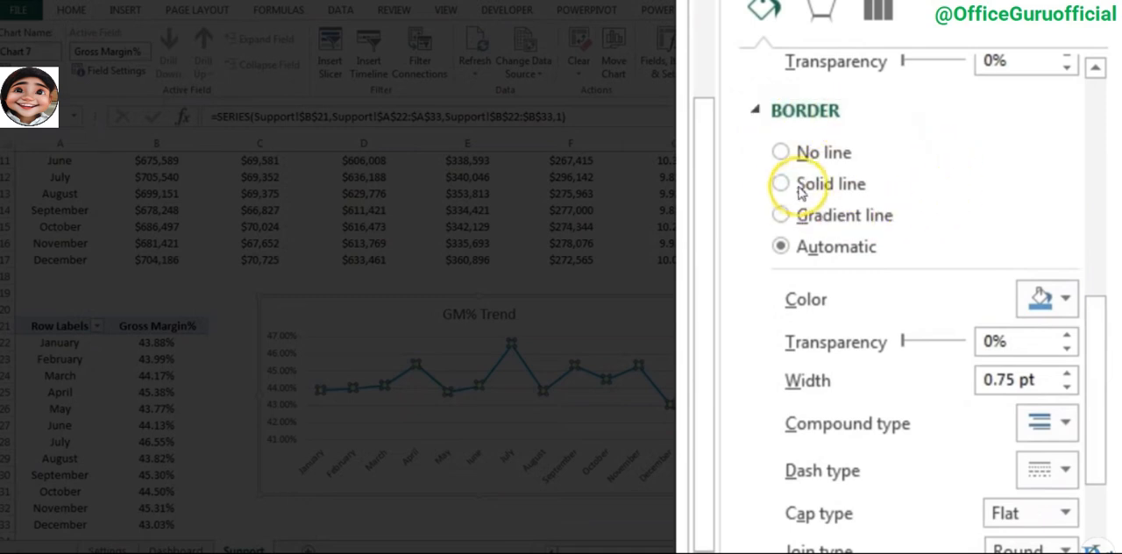
{"action": "left_click", "coordinate": [1059, 301]}
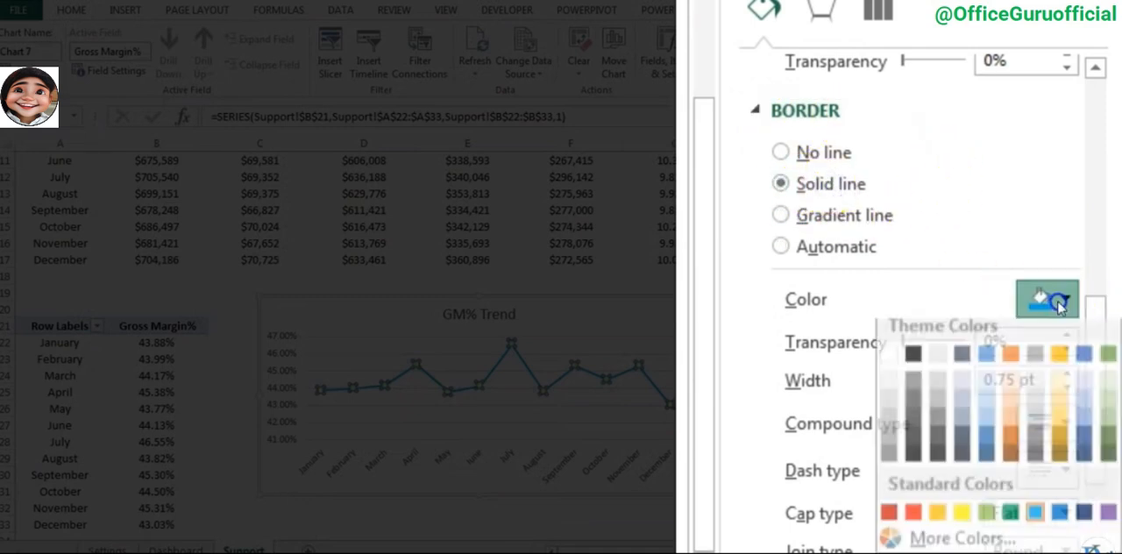
{"action": "left_click", "coordinate": [1035, 523]}
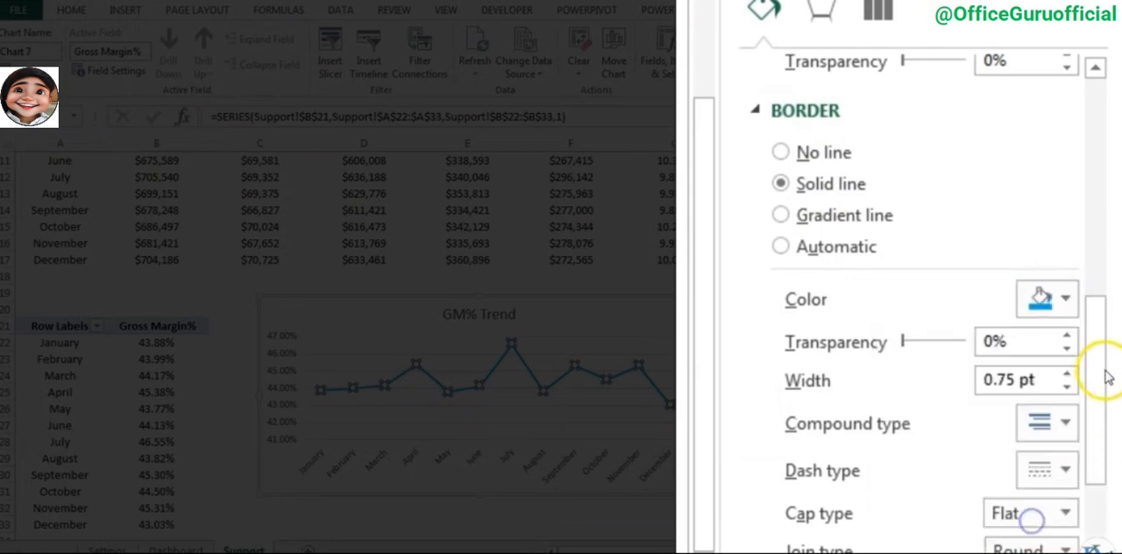
{"action": "scroll", "coordinate": [1010, 316], "scroll_direction": "down", "scroll_amount": 3}
{"action": "left_click", "coordinate": [1067, 239]}
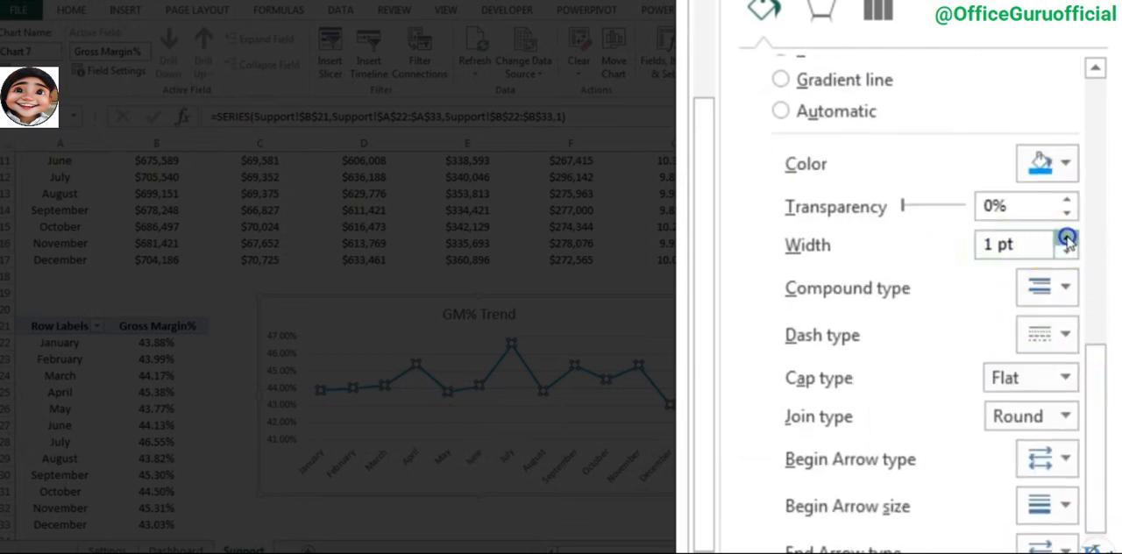
{"action": "left_click", "coordinate": [696, 469]}
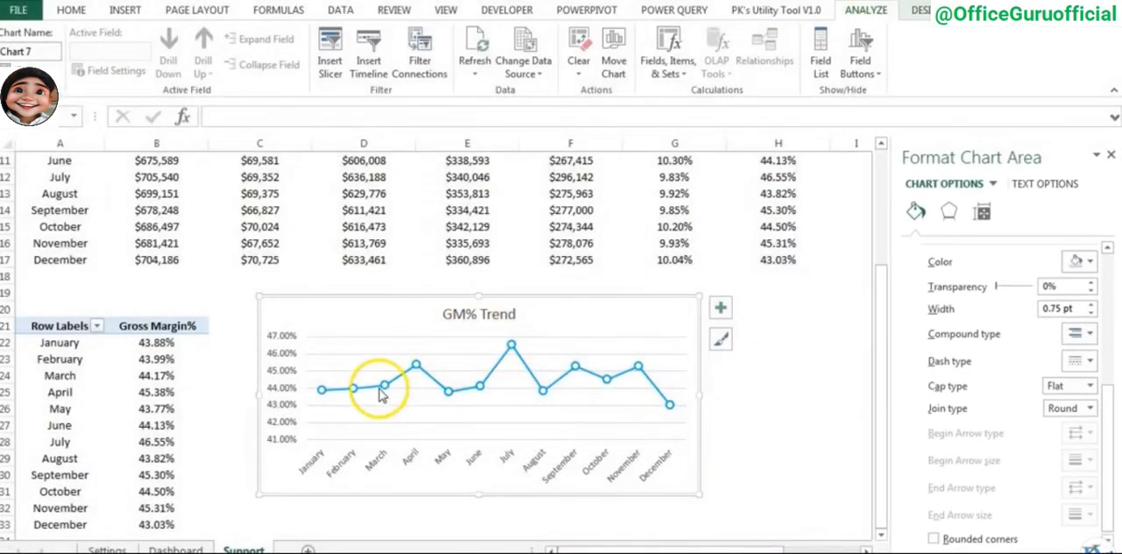
- Add primary major vertical and primary minor gridlines to the GM% Trend chart
{"action": "left_click", "coordinate": [721, 309]}
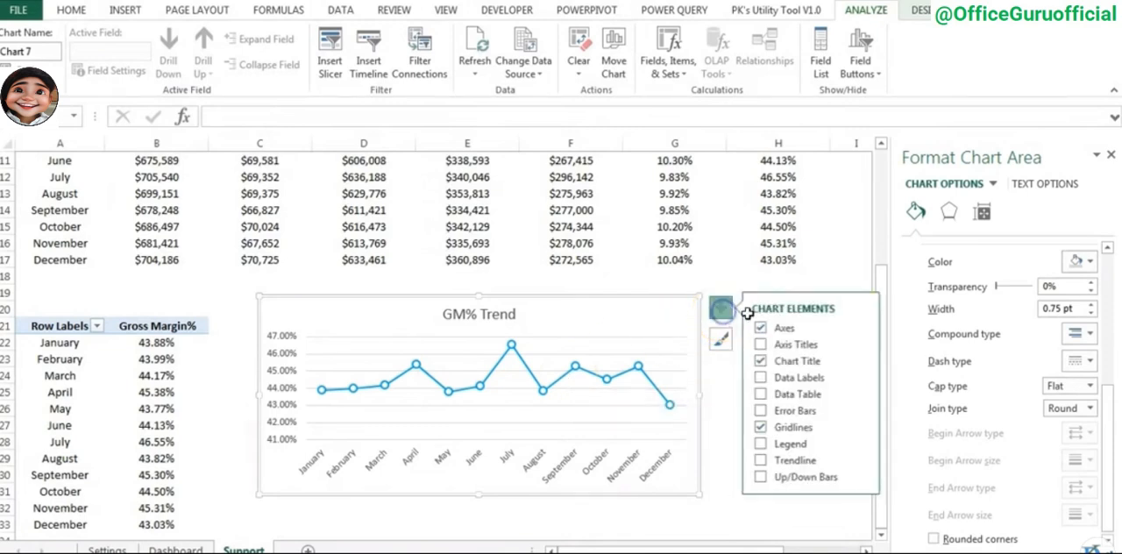
{"action": "left_click", "coordinate": [861, 427]}
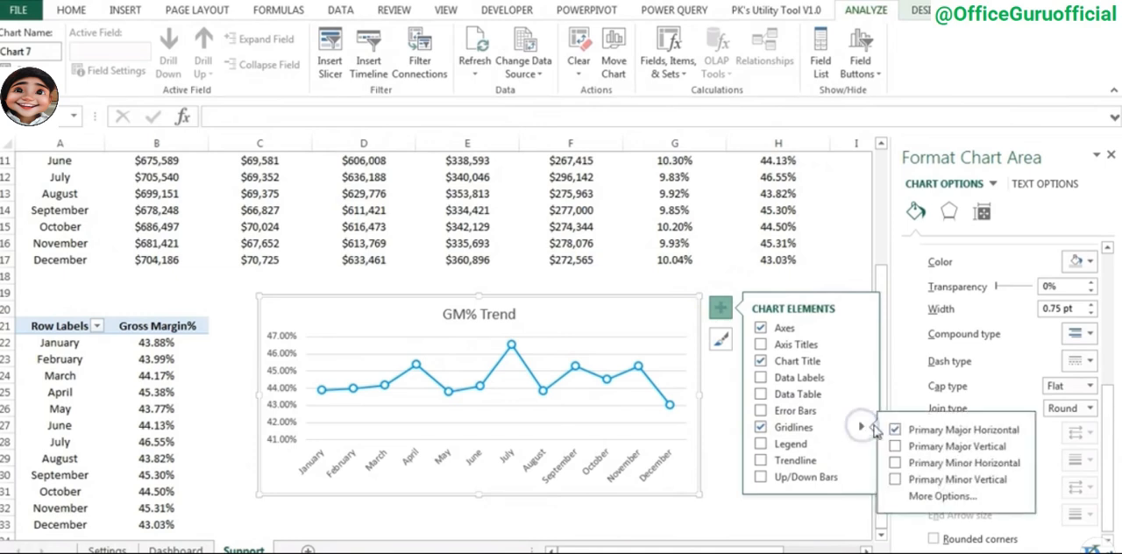
{"action": "left_click", "coordinate": [896, 465]}
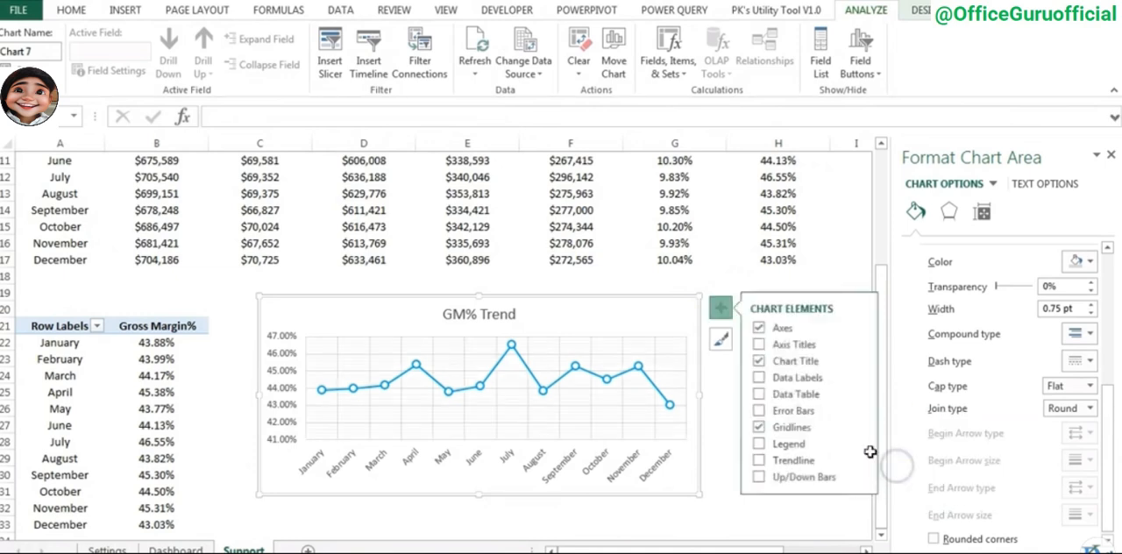
{"action": "left_click", "coordinate": [592, 319]}
{"action": "left_click", "coordinate": [349, 462]}
- Move the GM% Trend chart from the Support sheet to the Dashboard sheet, placing it below the two gauges
{"action": "left_click", "coordinate": [567, 301]}
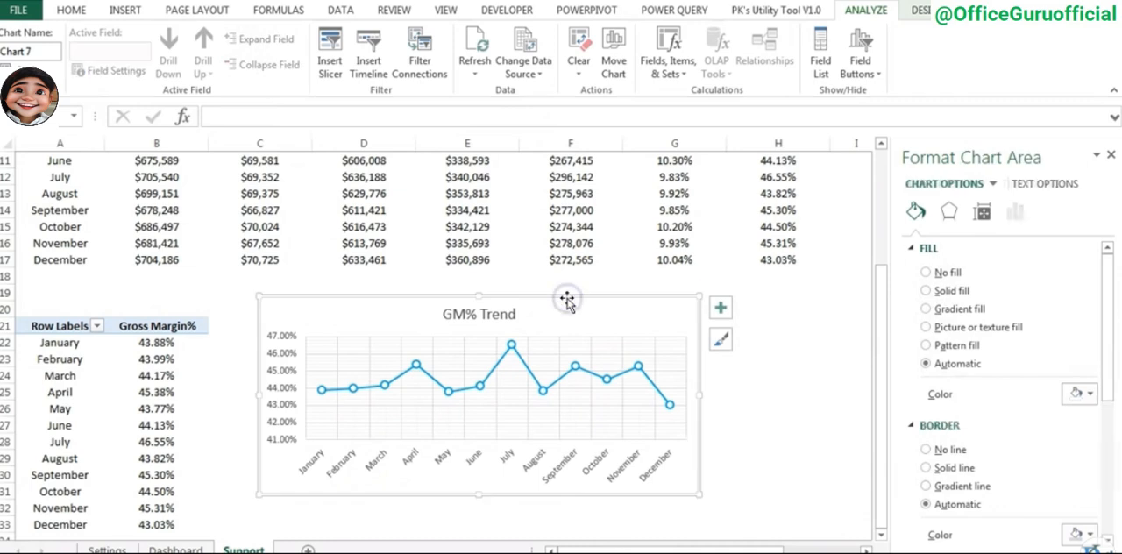
{"action": "key", "text": "ctrl+x"}
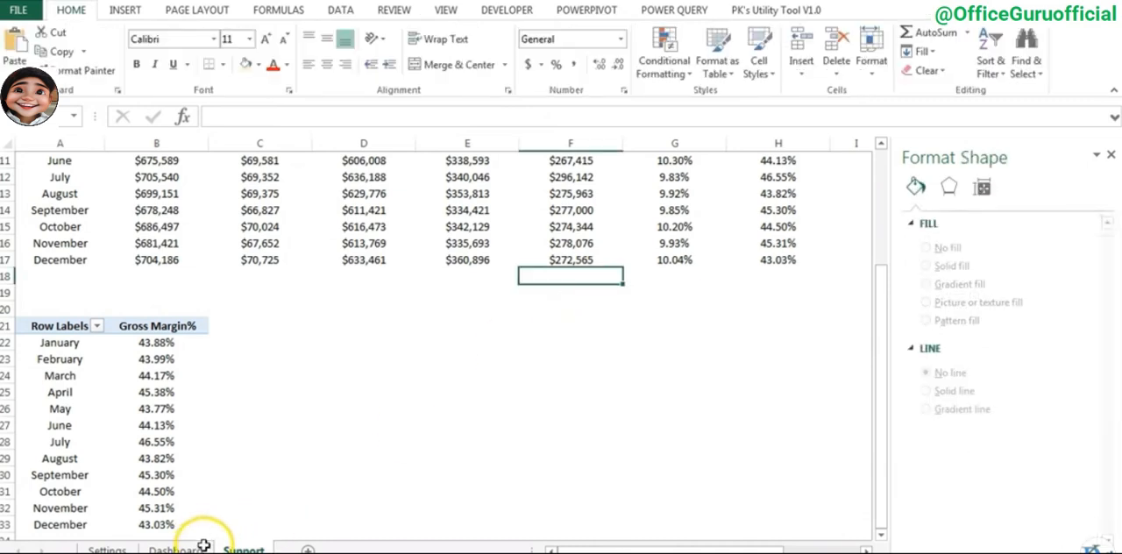
{"action": "left_click", "coordinate": [176, 550]}
{"action": "key", "text": "ctrl+v"}
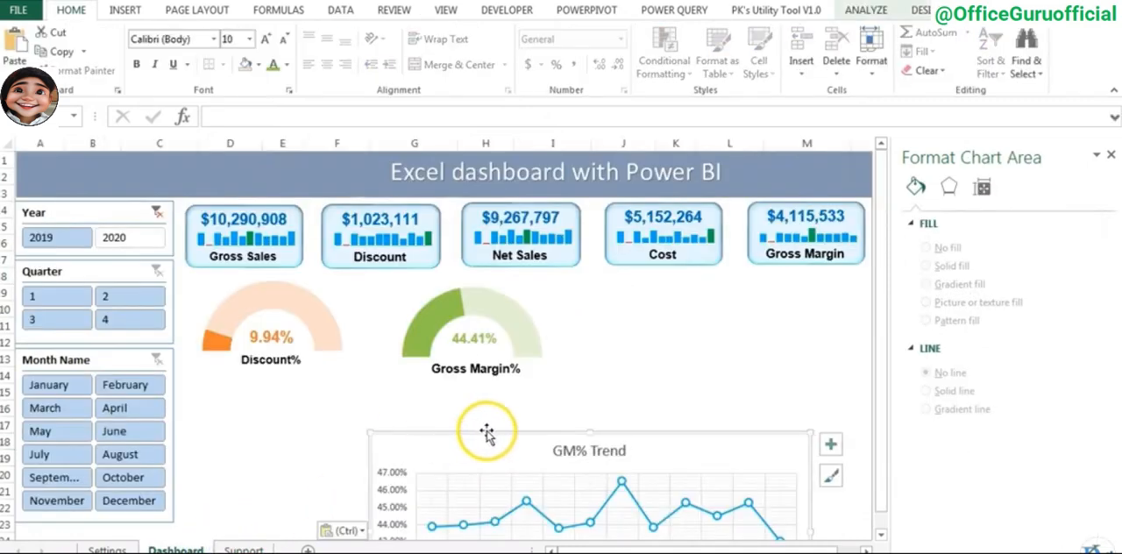
{"action": "left_click_drag", "start_coordinate": [376, 412], "coordinate": [298, 380]}
- Apply a standard blue outline to the GM% Trend chart on the dashboard
{"action": "left_click", "coordinate": [449, 52]}
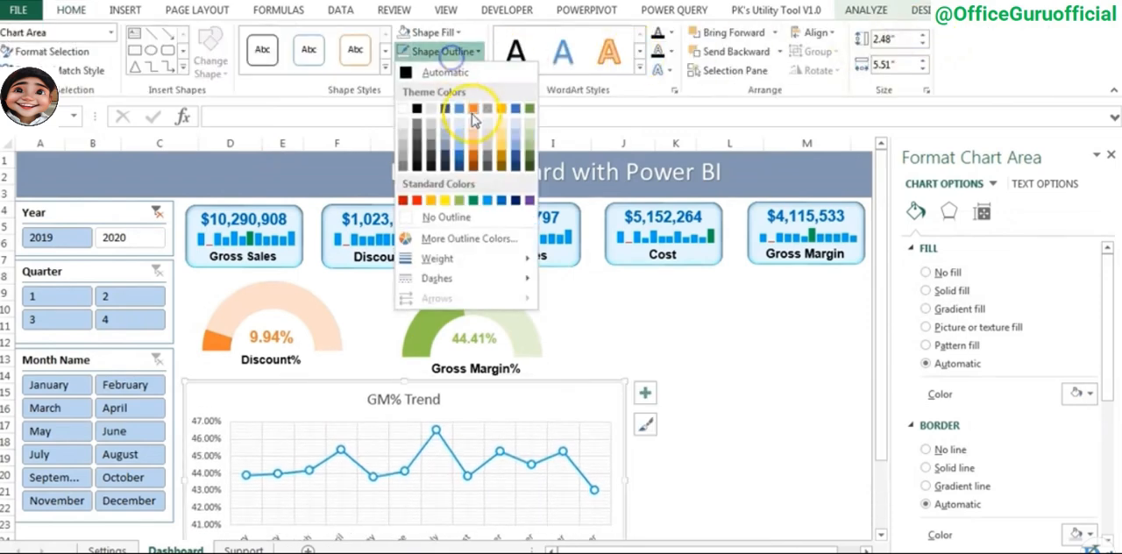
{"action": "left_click", "coordinate": [498, 202]}
{"action": "left_click", "coordinate": [669, 328]}
{"action": "scroll", "coordinate": [662, 321], "scroll_direction": "right", "scroll_amount": 1}
{"action": "left_click", "coordinate": [679, 358]}
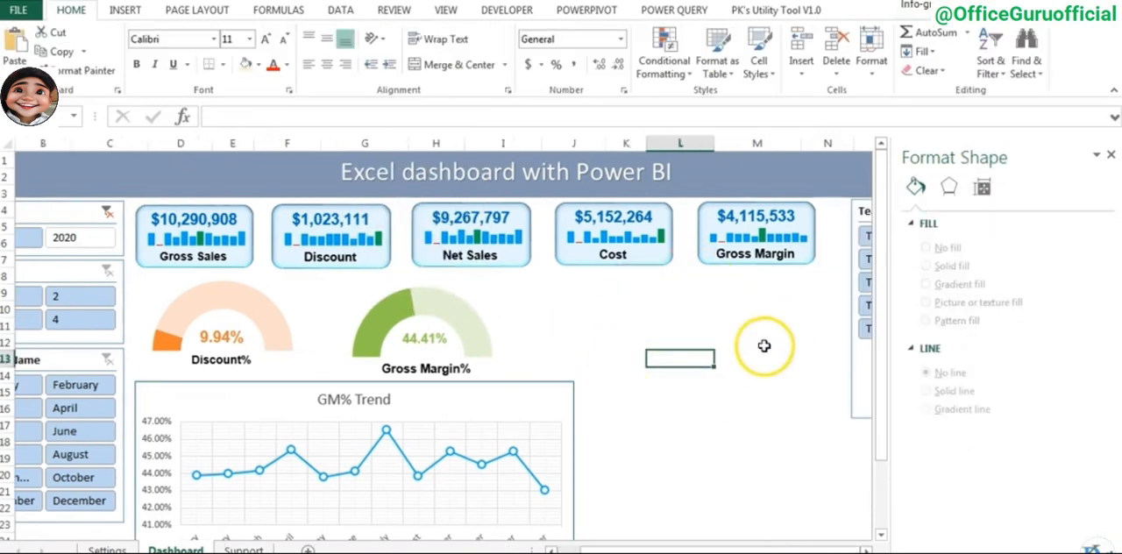
- Copy the Gross Margin% by month PivotTable on the Support sheet and paste it at cell D21
{"action": "left_click", "coordinate": [245, 547]}
{"action": "left_click", "coordinate": [142, 343]}
{"action": "key", "text": "ctrl+a"}
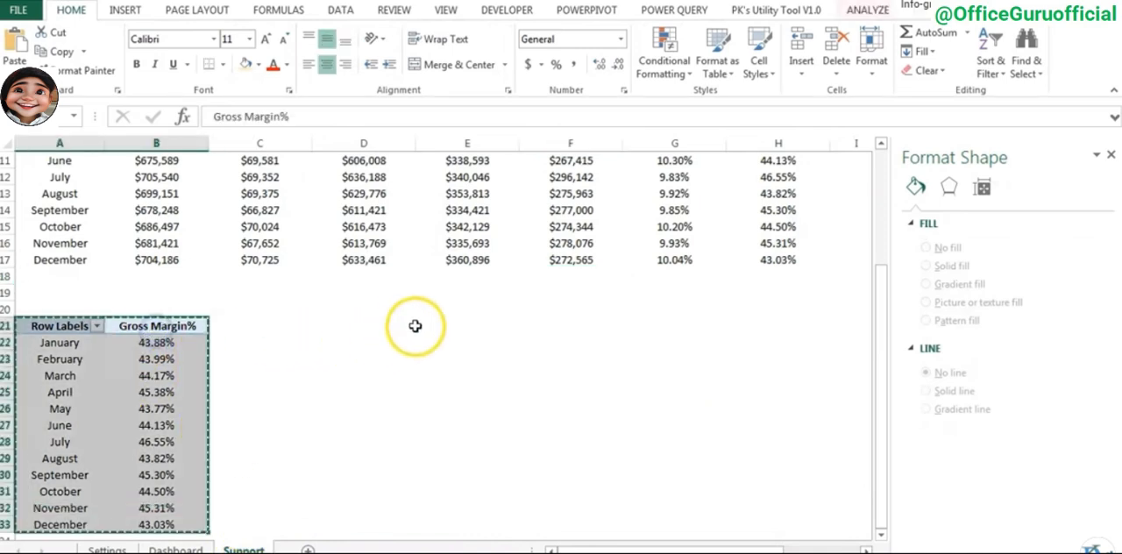
{"action": "key", "text": "ctrl+c"}
{"action": "left_click", "coordinate": [404, 310]}
{"action": "left_click", "coordinate": [355, 326]}
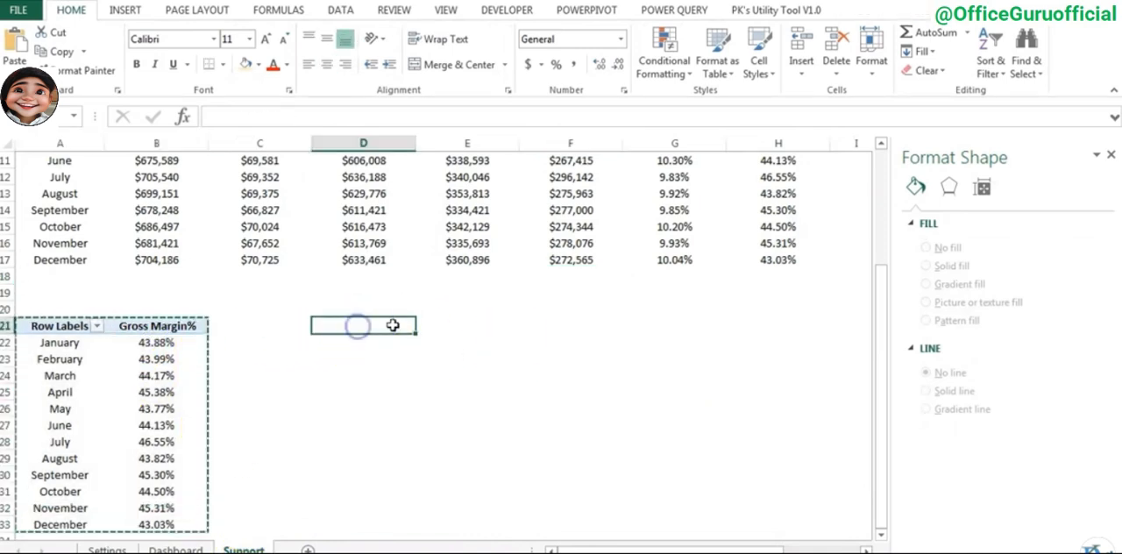
{"action": "key", "text": "ctrl+v"}
{"action": "left_click", "coordinate": [464, 326]}
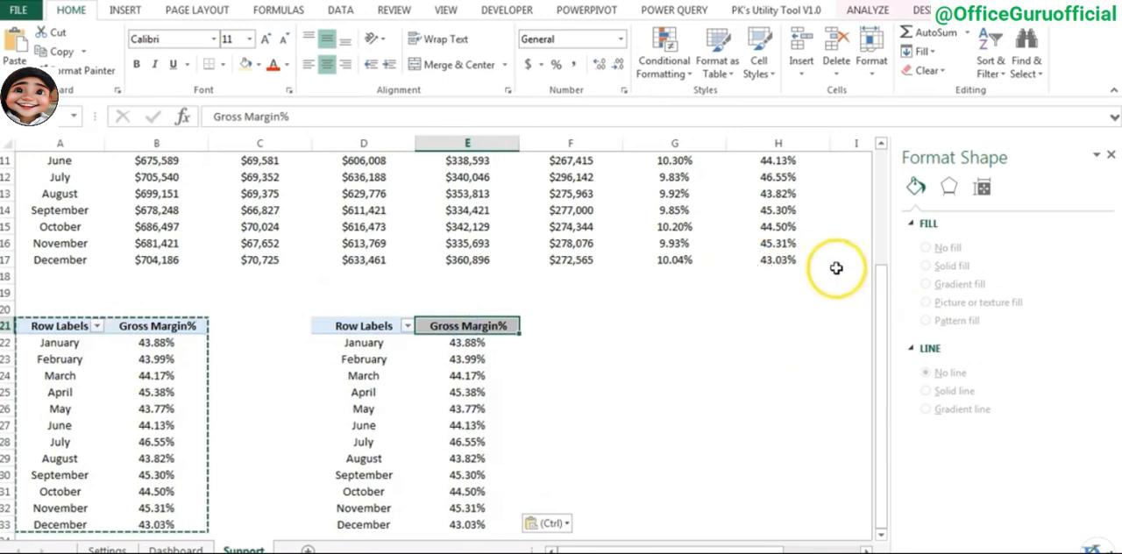
- Replace Gross Margin% with Net Sales as the value field of the PivotTable at D21
{"action": "left_click", "coordinate": [1111, 155]}
{"action": "right_click", "coordinate": [461, 359]}
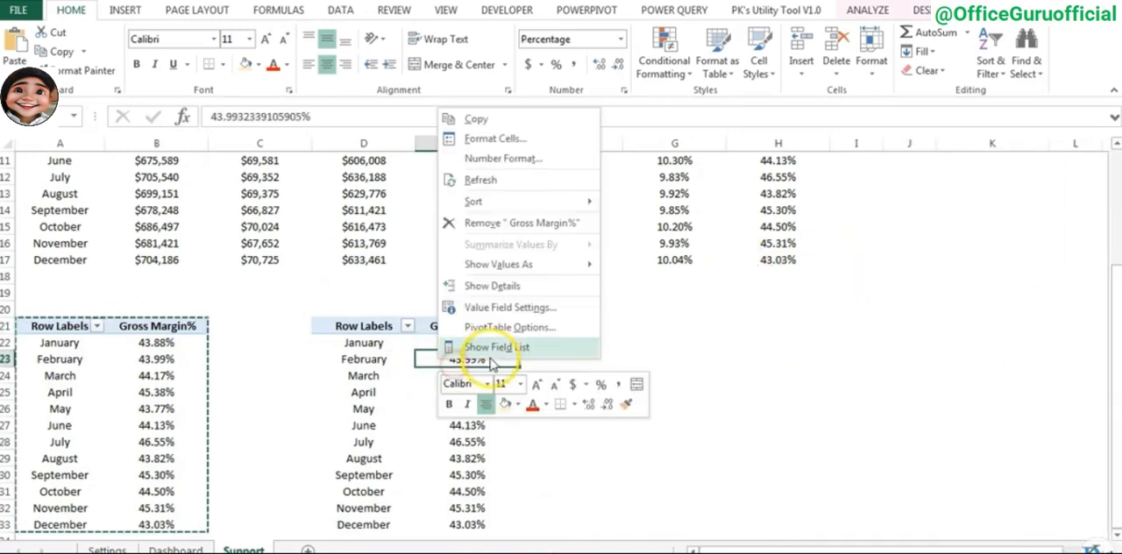
{"action": "left_click", "coordinate": [491, 346]}
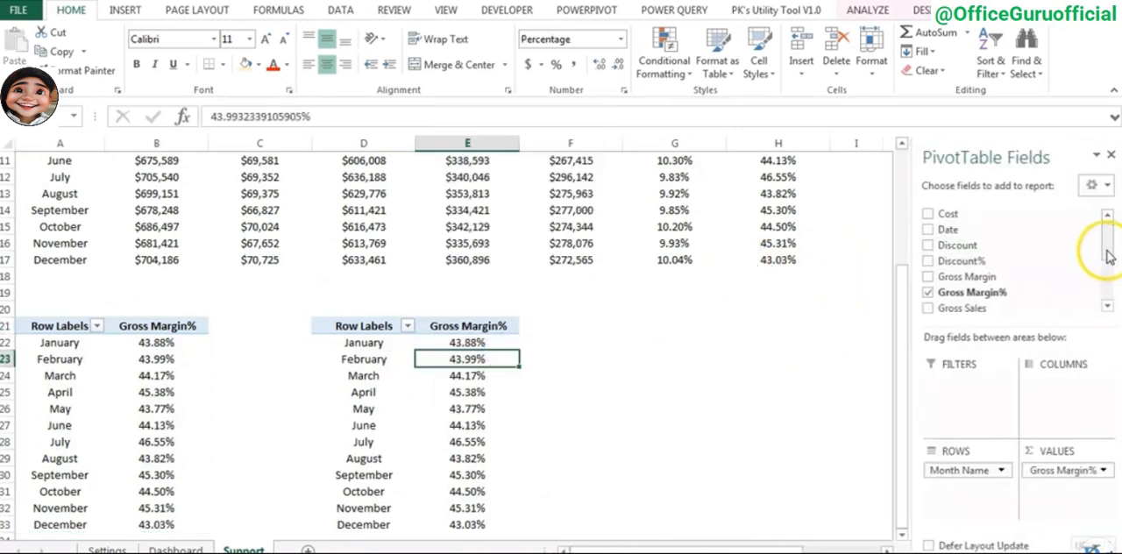
{"action": "left_click_drag", "start_coordinate": [1106, 241], "coordinate": [1047, 275]}
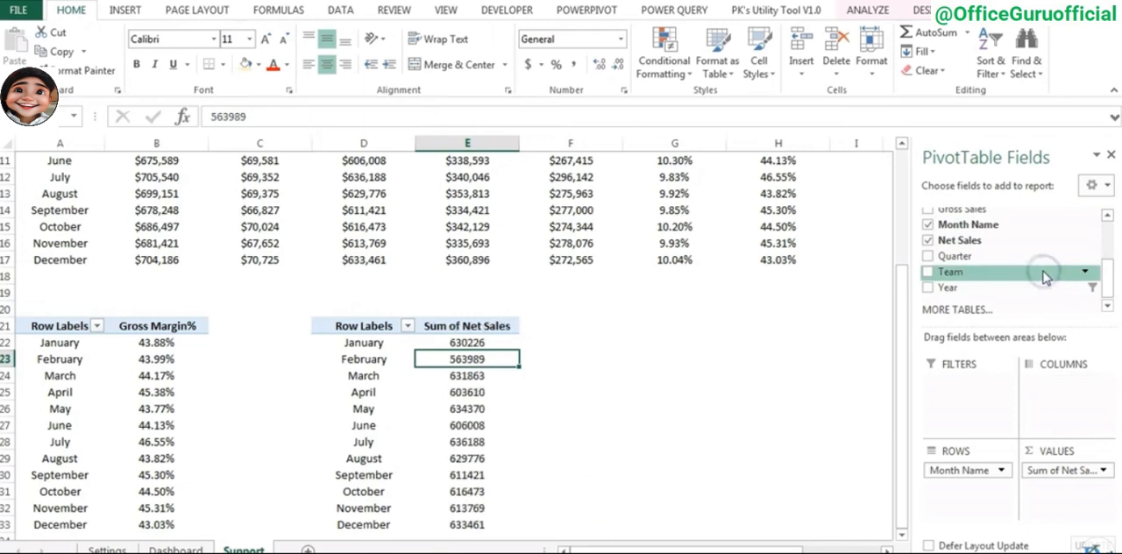
- Format the Sum of Net Sales values as Currency with the $ symbol and 0 decimal places
{"action": "double_click", "coordinate": [466, 326]}
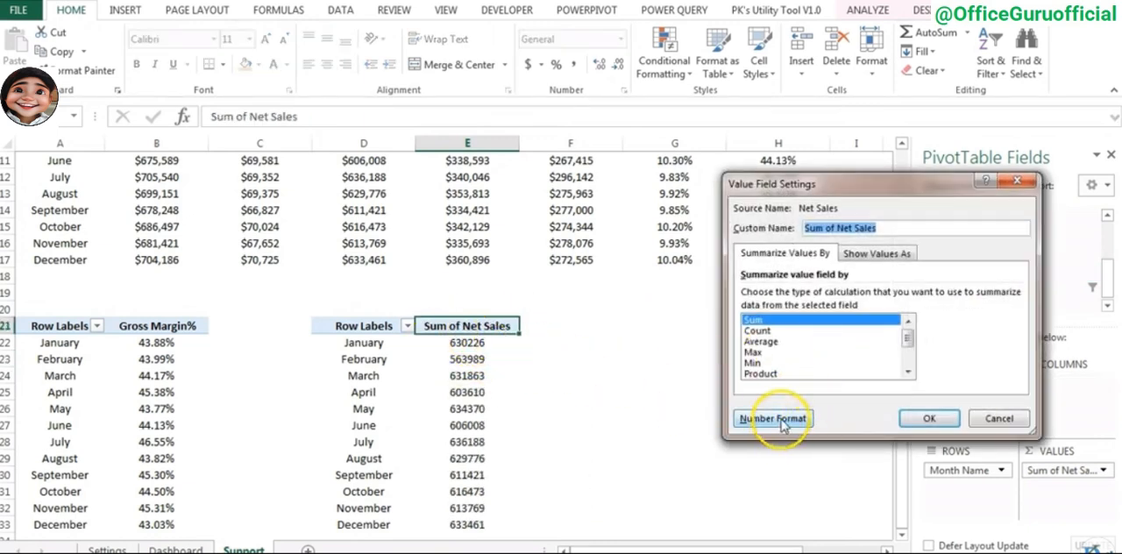
{"action": "left_click", "coordinate": [779, 420]}
{"action": "left_click", "coordinate": [704, 211]}
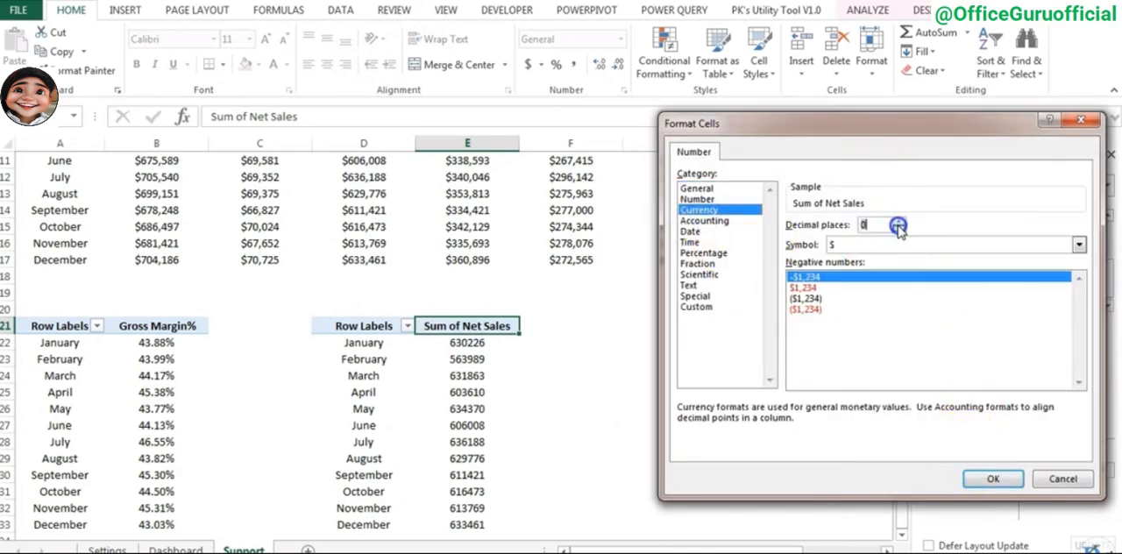
{"action": "left_click", "coordinate": [994, 478]}
{"action": "left_click", "coordinate": [912, 415]}
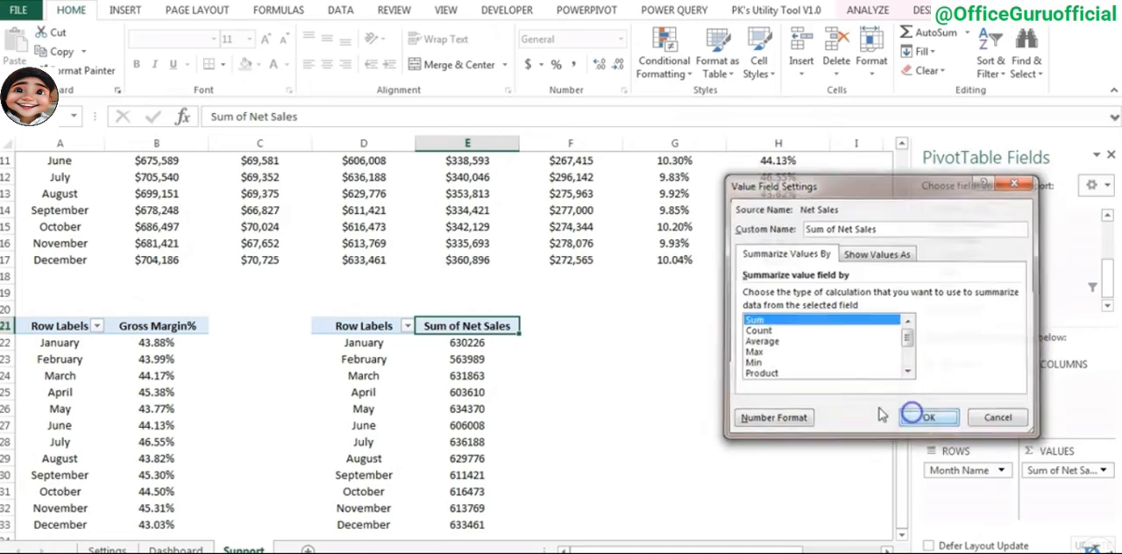
- Rename the value header in E21 to "Net Sales" by removing "Sum of"
{"action": "left_click", "coordinate": [248, 118]}
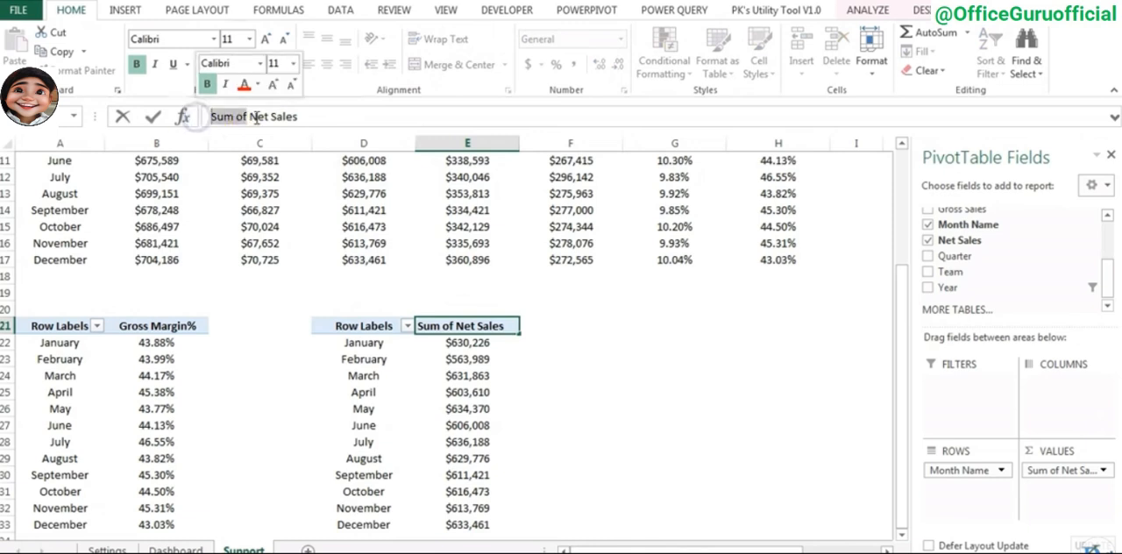
{"action": "key", "text": "Delete"}
{"action": "key", "text": "Return"}
- Replace Month Name with Team as the row field of the Net Sales PivotTable
{"action": "left_click", "coordinate": [504, 340]}
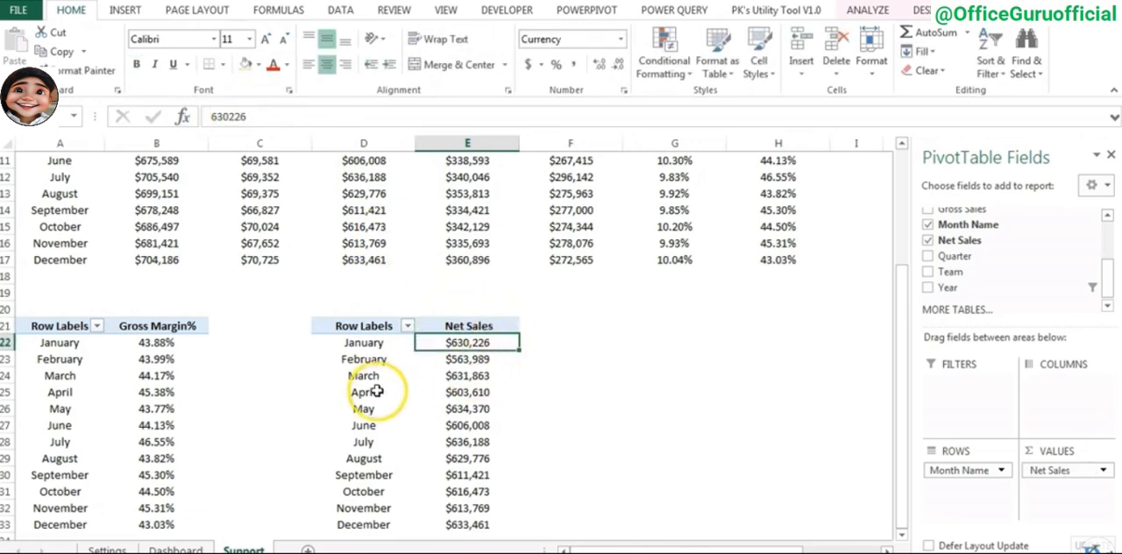
{"action": "left_click", "coordinate": [469, 326]}
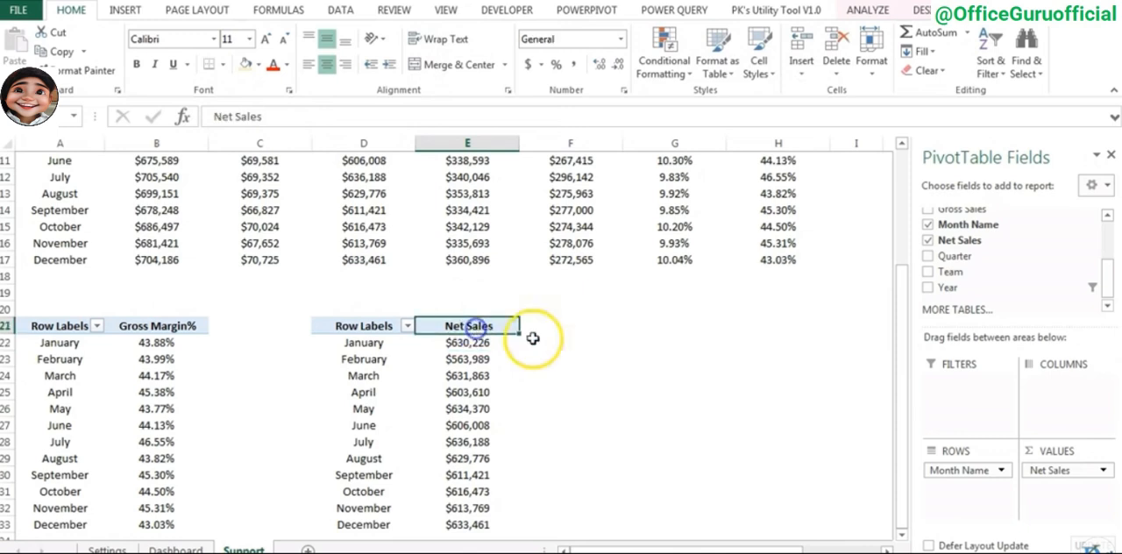
{"action": "left_click_drag", "start_coordinate": [951, 271], "coordinate": [1015, 282]}
- Insert a 2-D pie PivotChart from the Net Sales by Team PivotTable and move it beside the table
{"action": "left_click", "coordinate": [361, 329]}
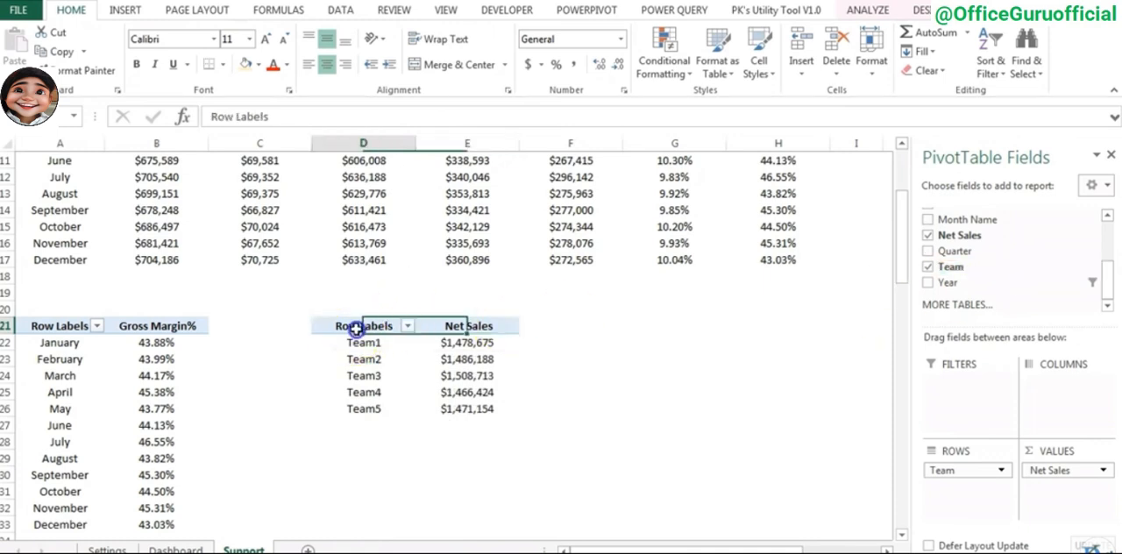
{"action": "key", "text": "ctrl+a"}
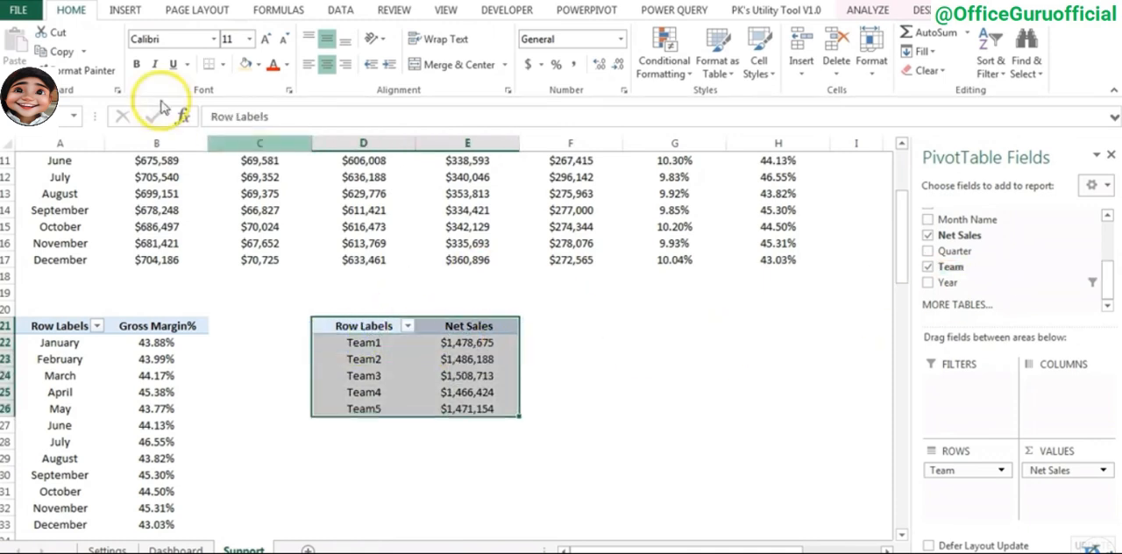
{"action": "left_click", "coordinate": [125, 10]}
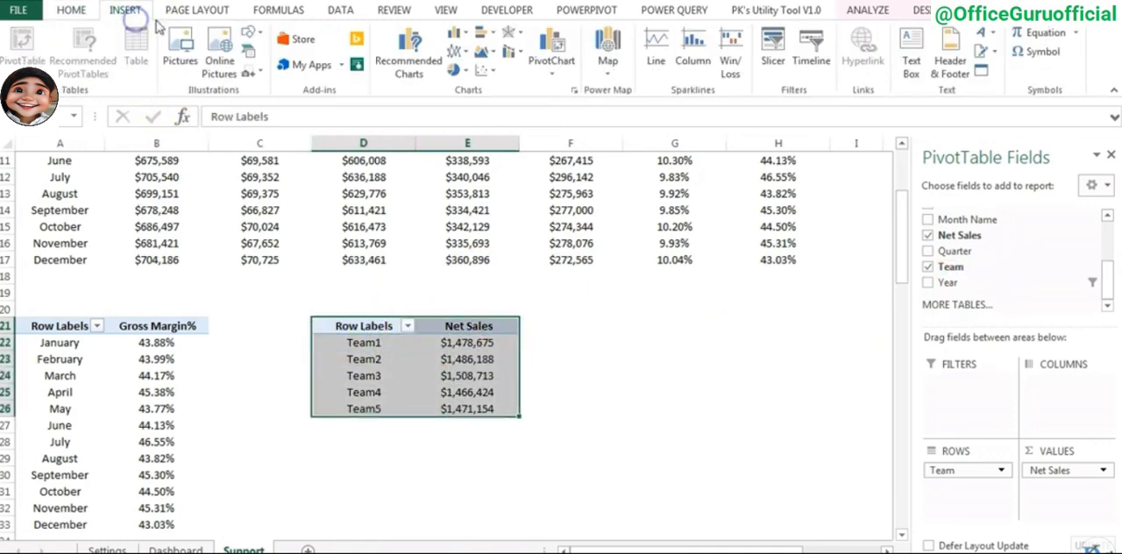
{"action": "left_click", "coordinate": [464, 70]}
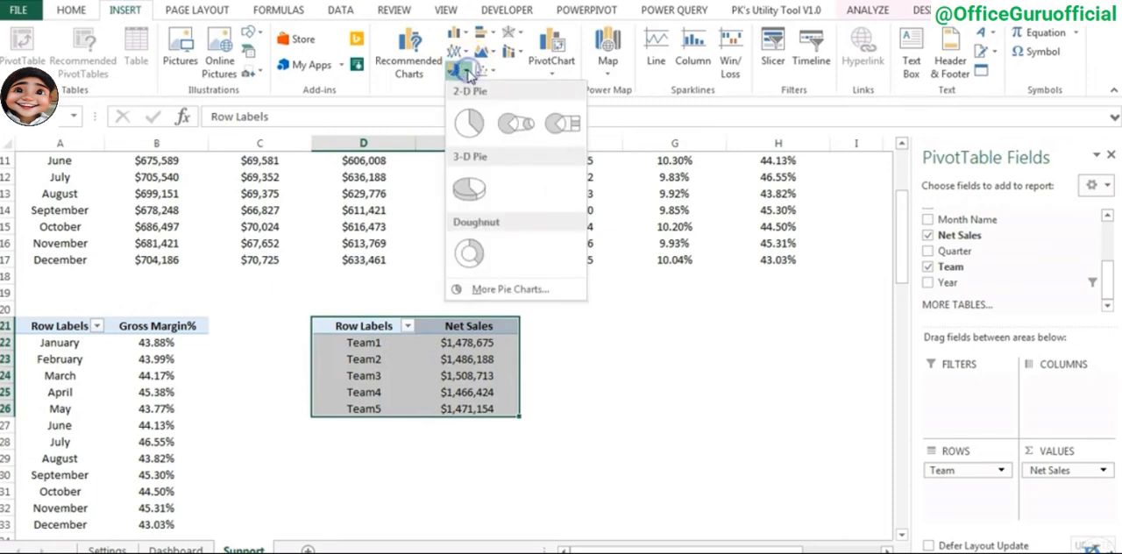
{"action": "left_click", "coordinate": [477, 132]}
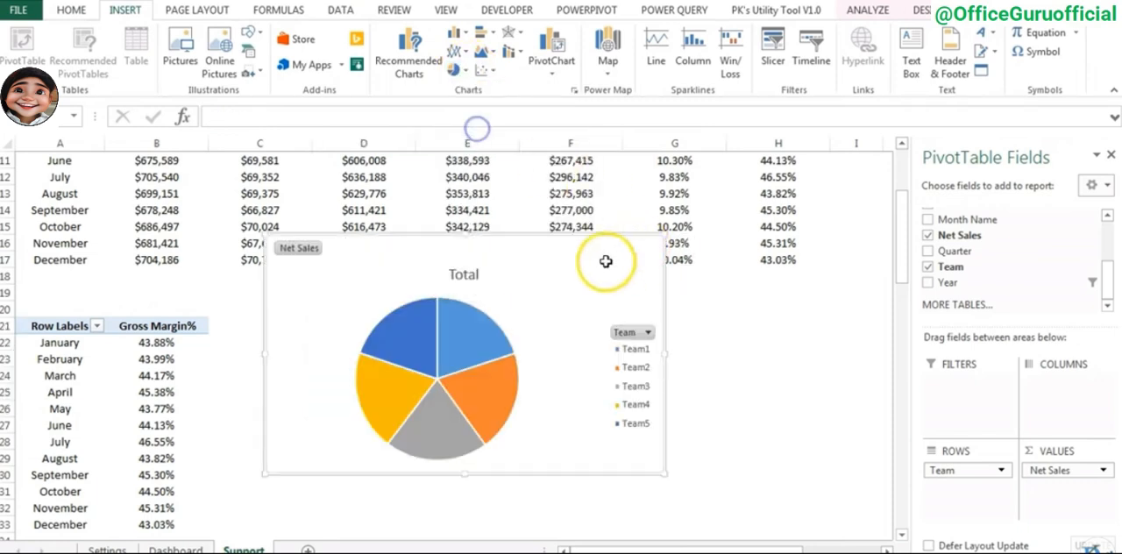
{"action": "left_click_drag", "start_coordinate": [514, 245], "coordinate": [720, 278]}
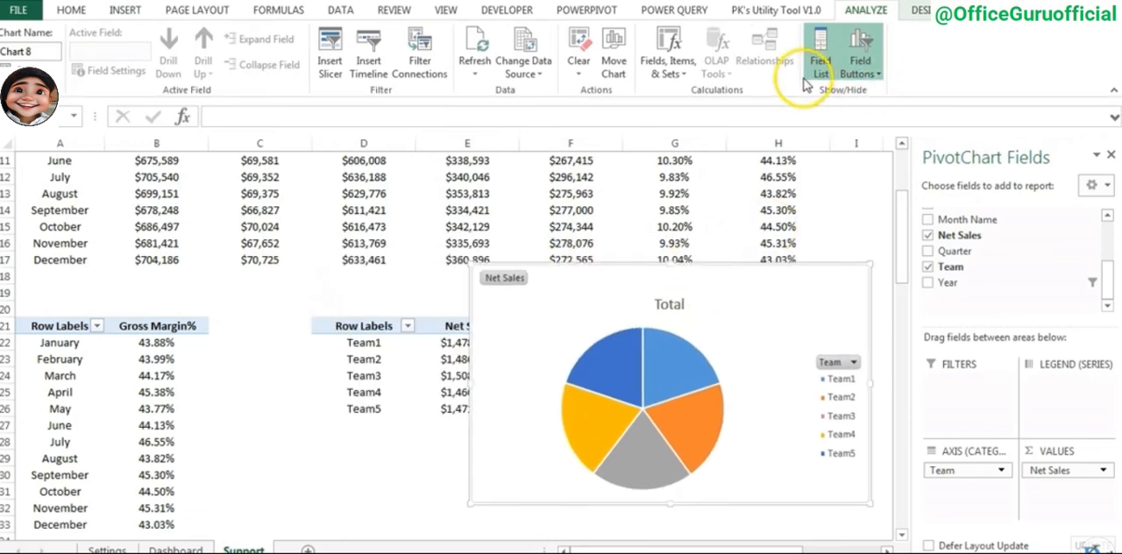
- Hide all field buttons on the pie chart and delete its legend and title
{"action": "left_click", "coordinate": [873, 79]}
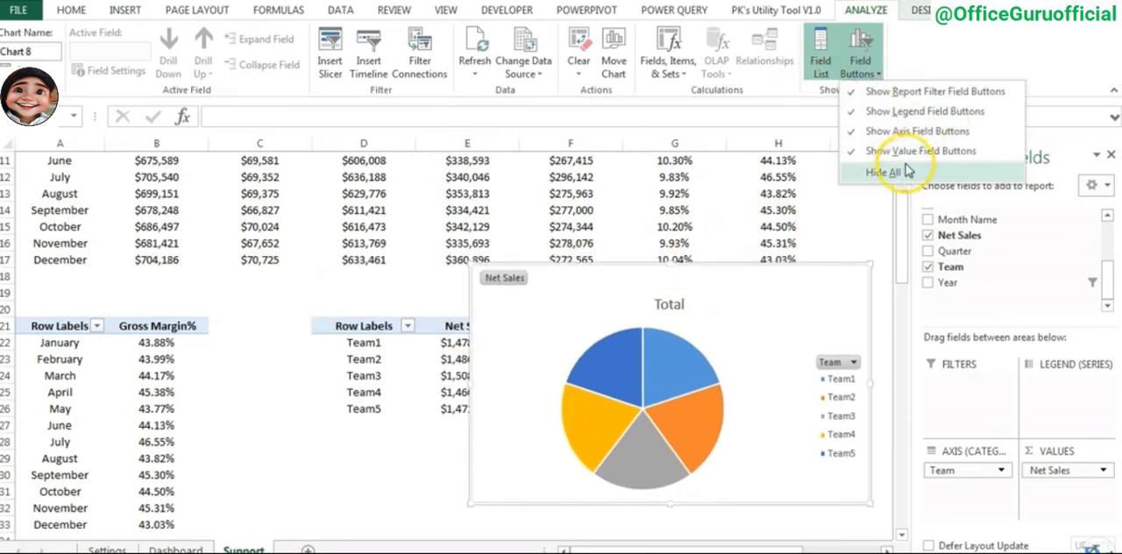
{"action": "left_click", "coordinate": [893, 171]}
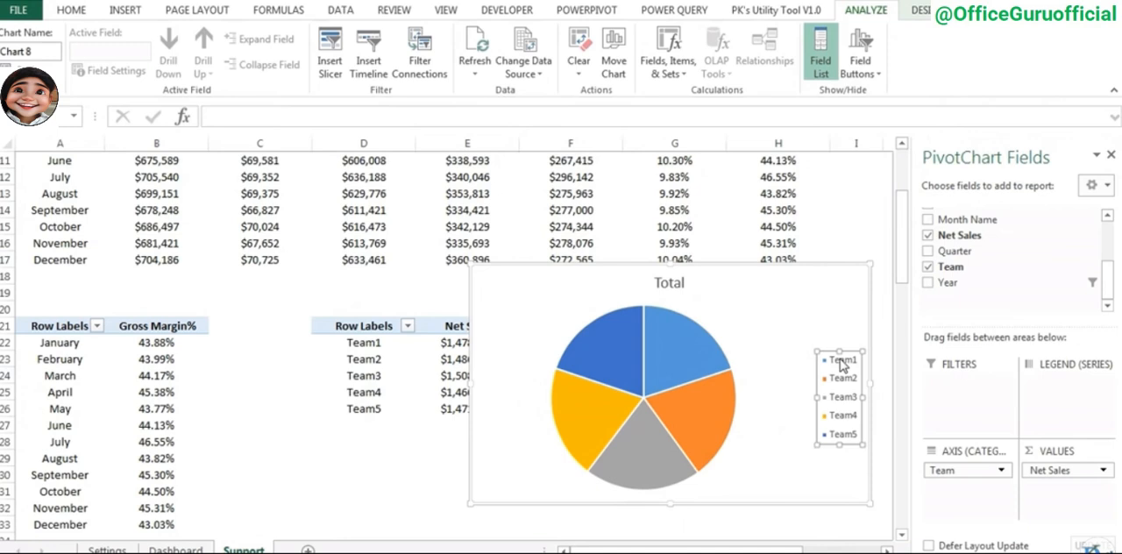
{"action": "key", "text": "Delete"}
{"action": "left_click", "coordinate": [668, 283]}
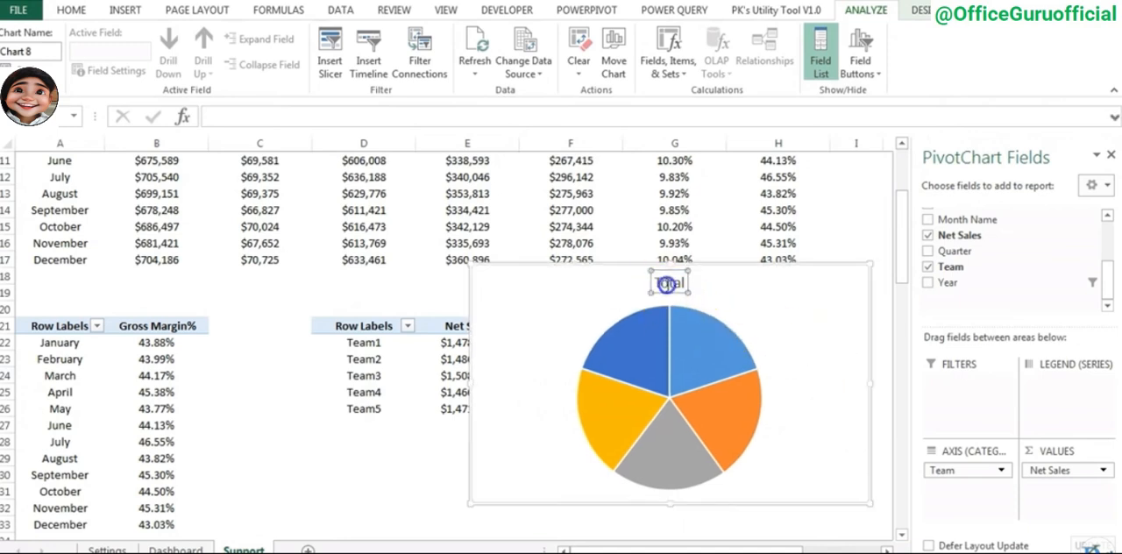
{"action": "key", "text": "Delete"}
- Shrink the pie chart to about half its width and remove the outline from the pie series
{"action": "left_click_drag", "start_coordinate": [870, 504], "coordinate": [667, 446]}
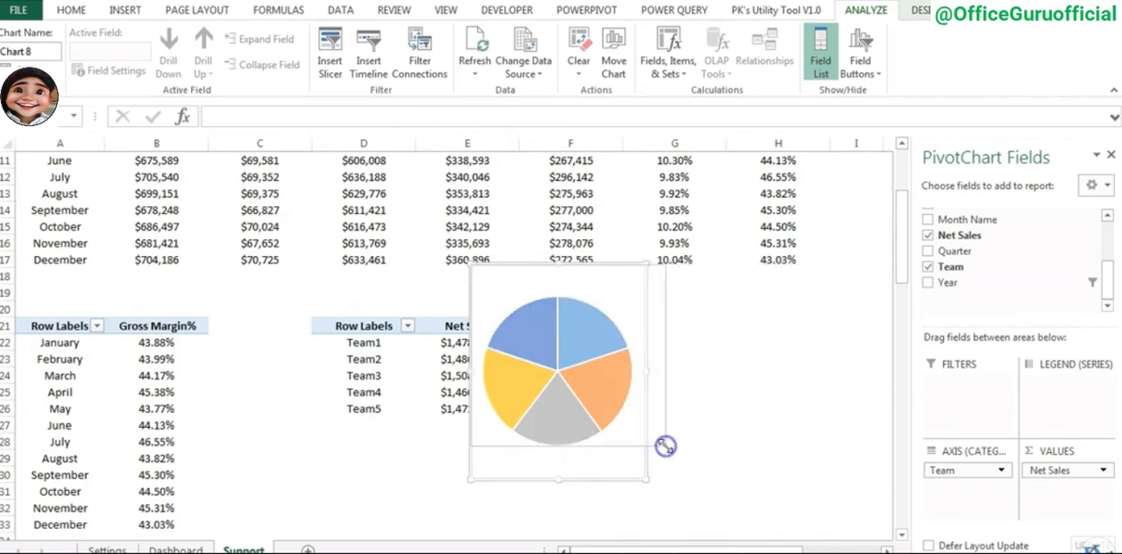
{"action": "left_click", "coordinate": [586, 320]}
{"action": "left_click", "coordinate": [926, 13]}
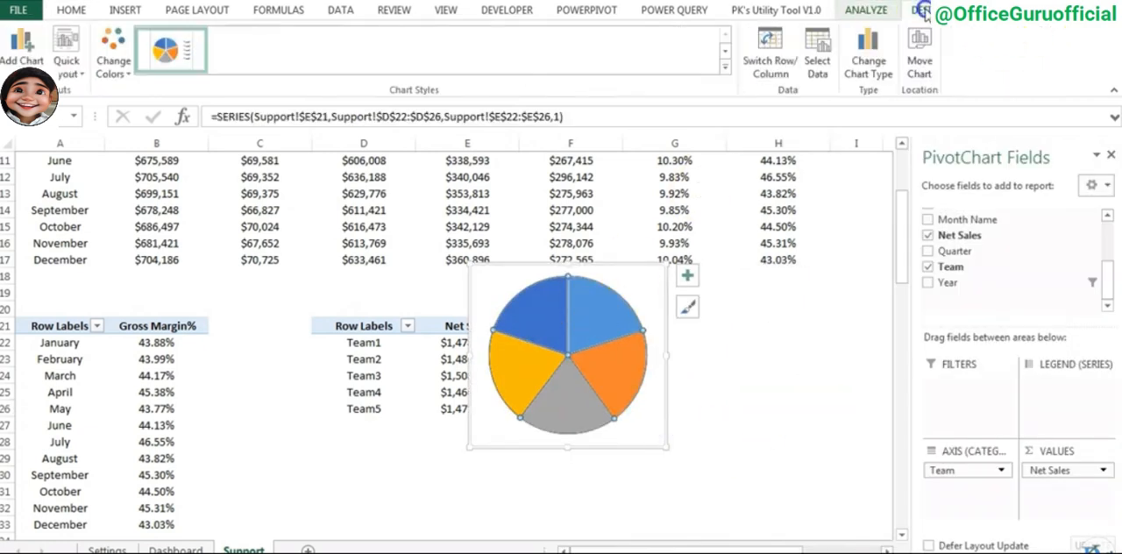
{"action": "left_click", "coordinate": [981, 11]}
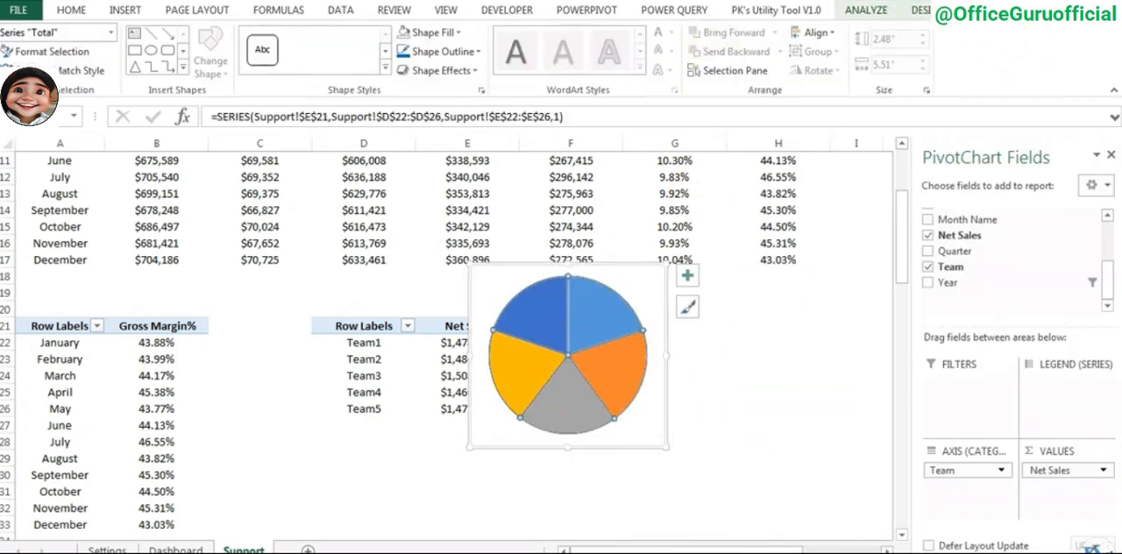
{"action": "left_click", "coordinate": [444, 51]}
{"action": "left_click", "coordinate": [450, 219]}
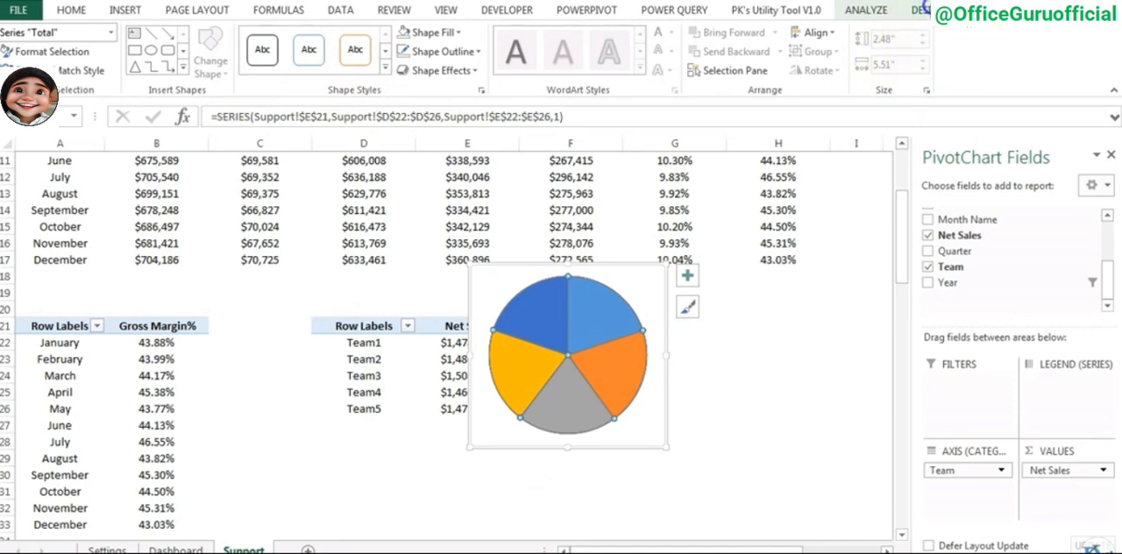
- Recolor the pie slices with the blue monochromatic palette Color 5
{"action": "left_click", "coordinate": [923, 10]}
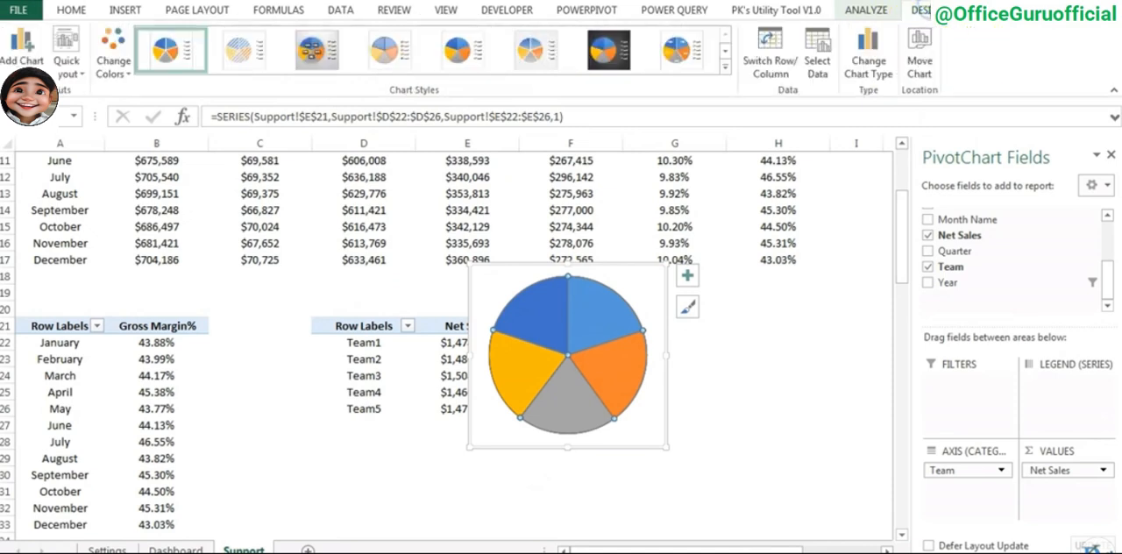
{"action": "left_click", "coordinate": [117, 70]}
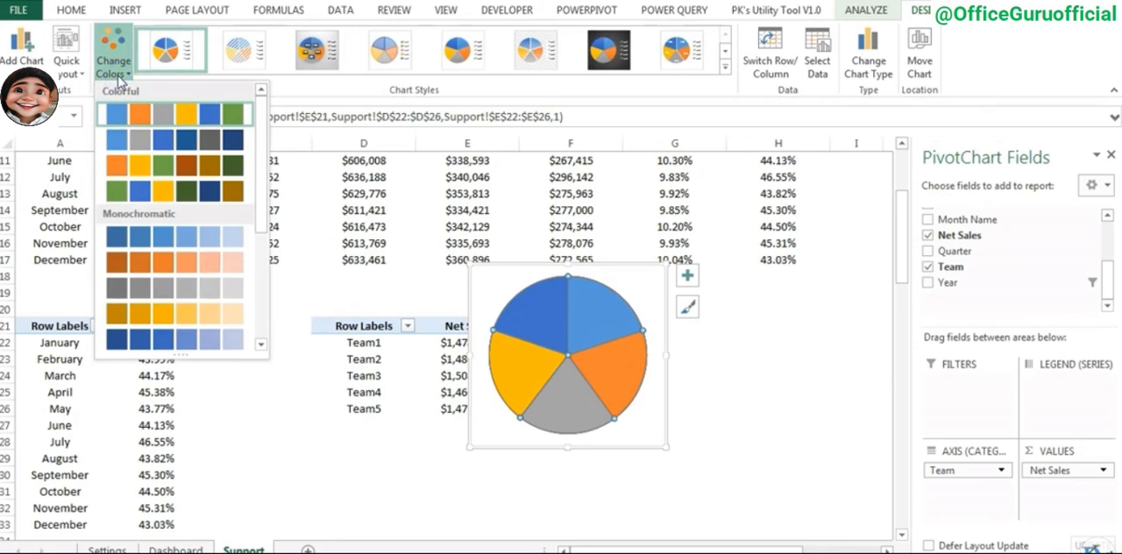
{"action": "left_click", "coordinate": [158, 247]}
- Add data labels showing category name and value to the pie slices, and enlarge the chart to about 3.03 by 2.57 inches
{"action": "right_click", "coordinate": [590, 308]}
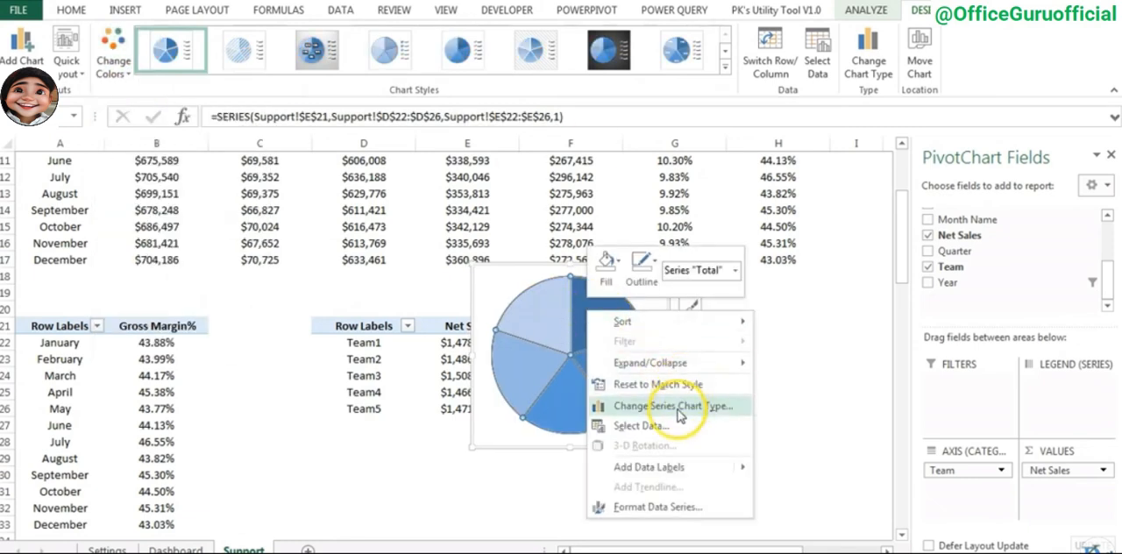
{"action": "left_click", "coordinate": [654, 467]}
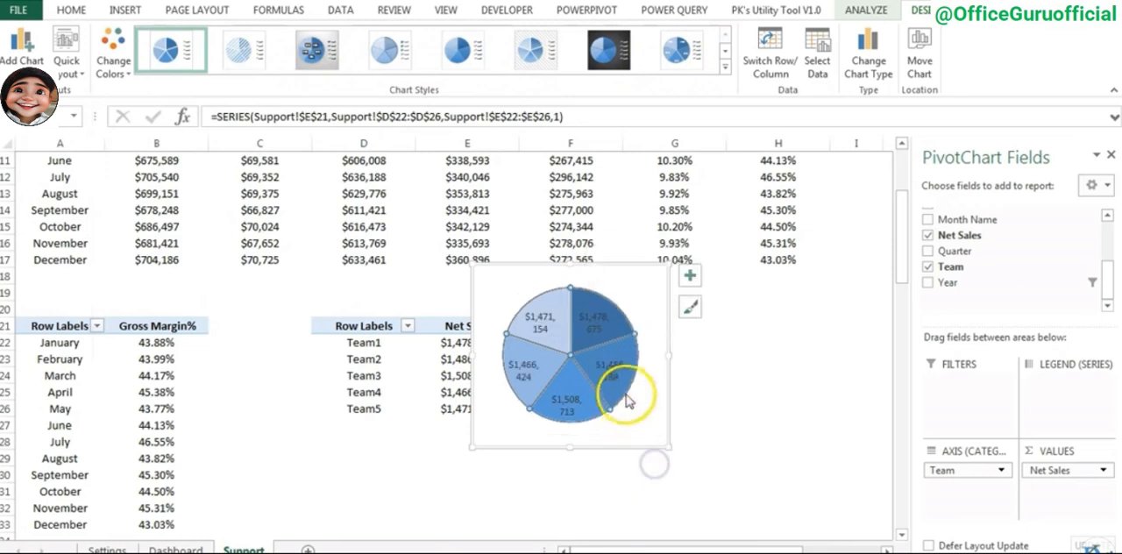
{"action": "left_click", "coordinate": [603, 324]}
{"action": "right_click", "coordinate": [603, 326]}
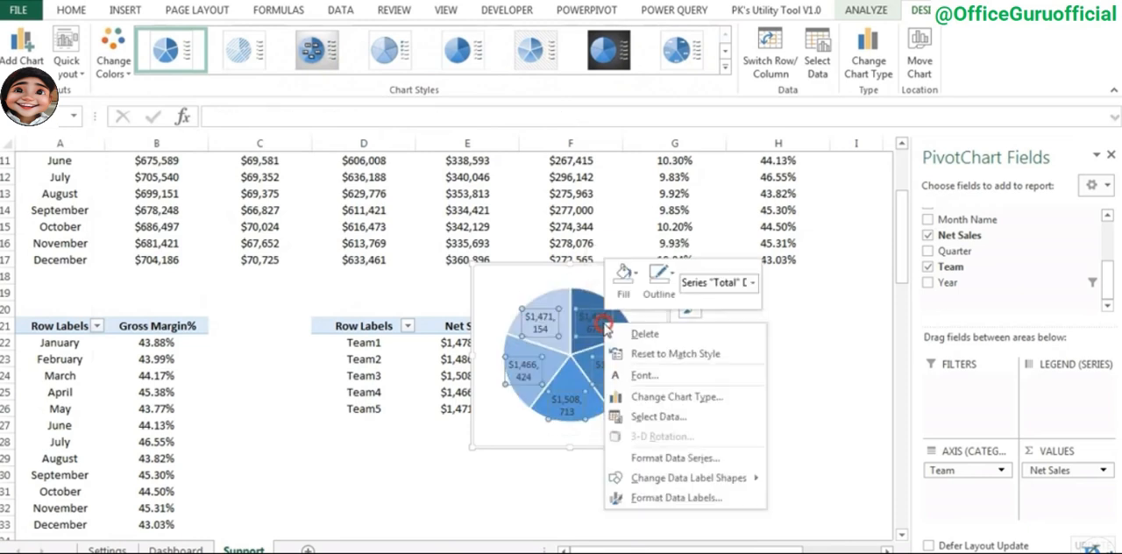
{"action": "left_click", "coordinate": [673, 497]}
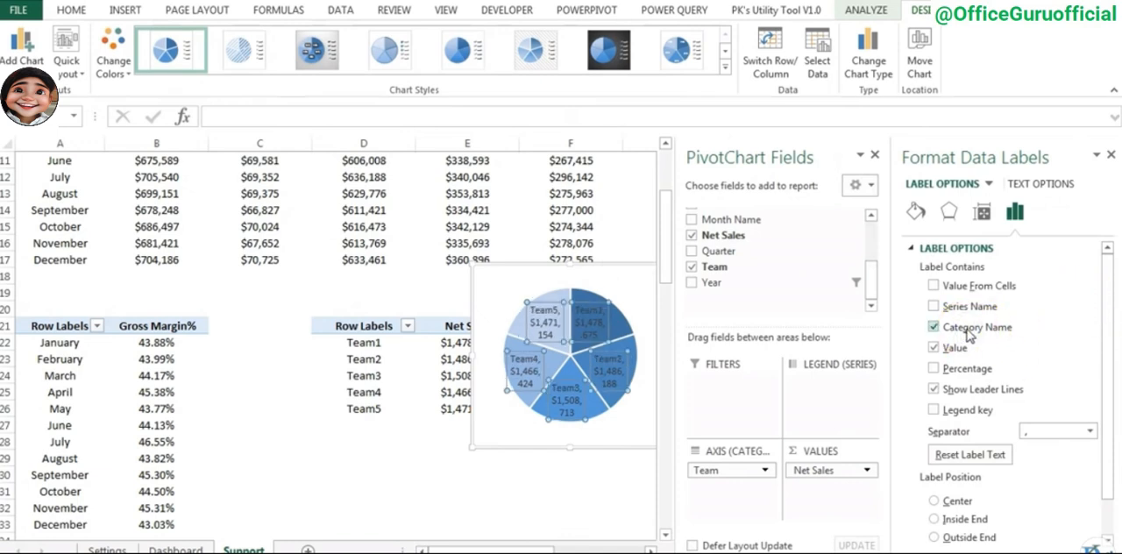
{"action": "left_click_drag", "start_coordinate": [518, 551], "coordinate": [571, 551]}
{"action": "left_click_drag", "start_coordinate": [374, 447], "coordinate": [412, 466]}
- Format the pie chart's data labels as white, bold, 8-point text
{"action": "left_click", "coordinate": [322, 339]}
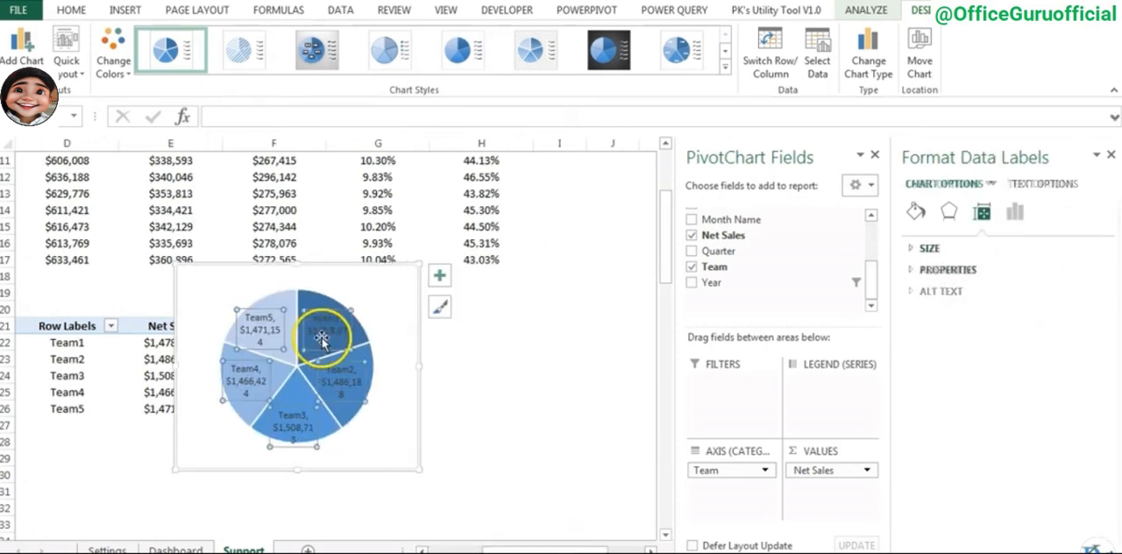
{"action": "left_click", "coordinate": [71, 10]}
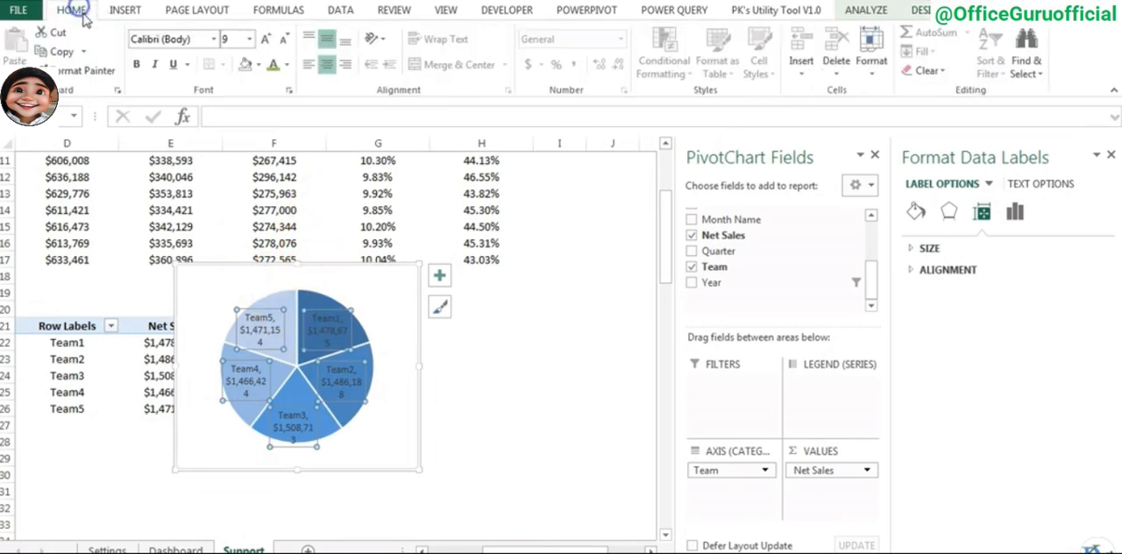
{"action": "left_click", "coordinate": [285, 41]}
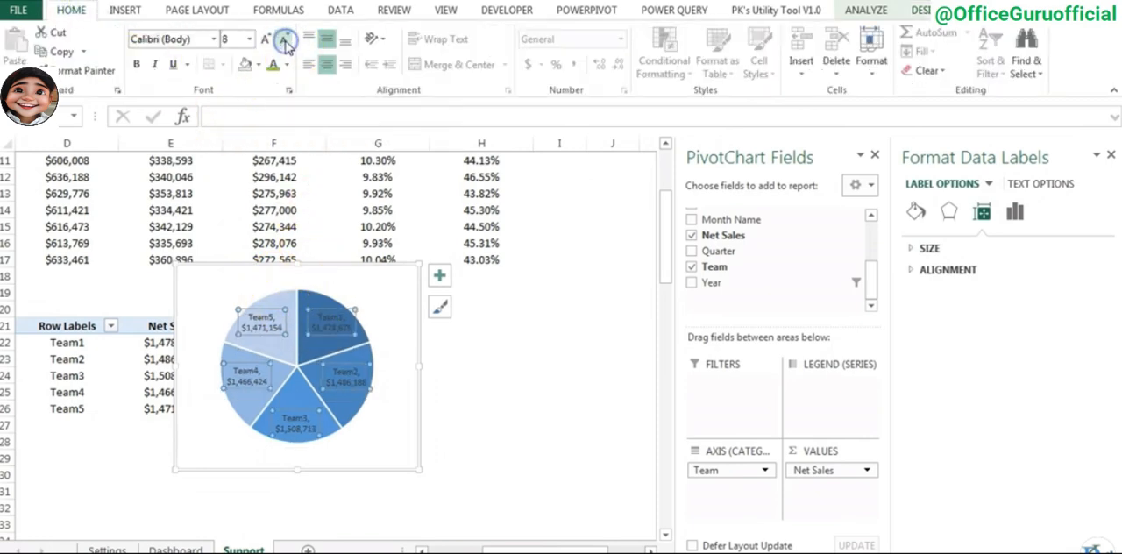
{"action": "left_click", "coordinate": [137, 65]}
{"action": "left_click", "coordinate": [289, 66]}
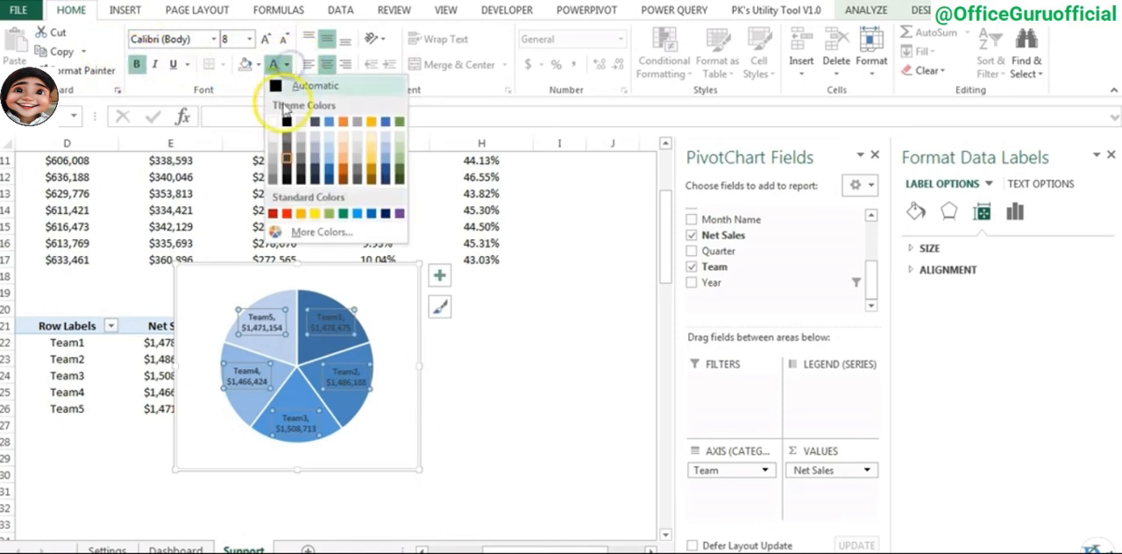
{"action": "left_click", "coordinate": [272, 122]}
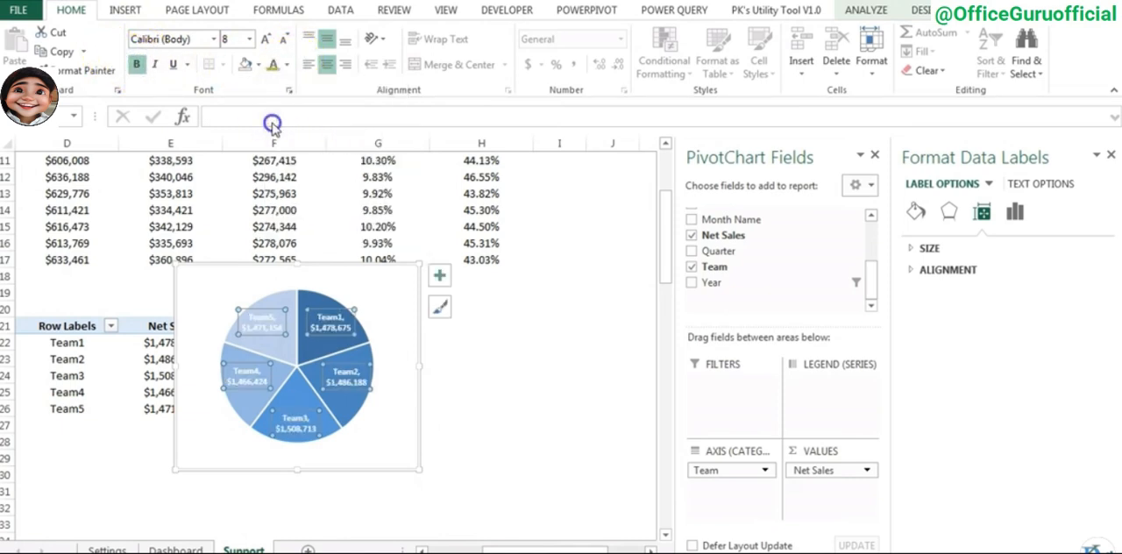
- Move the pie chart clear of the Team PivotTable and set its chart area to No Outline and No Fill
{"action": "left_click", "coordinate": [393, 291]}
{"action": "left_click_drag", "start_coordinate": [394, 291], "coordinate": [570, 305]}
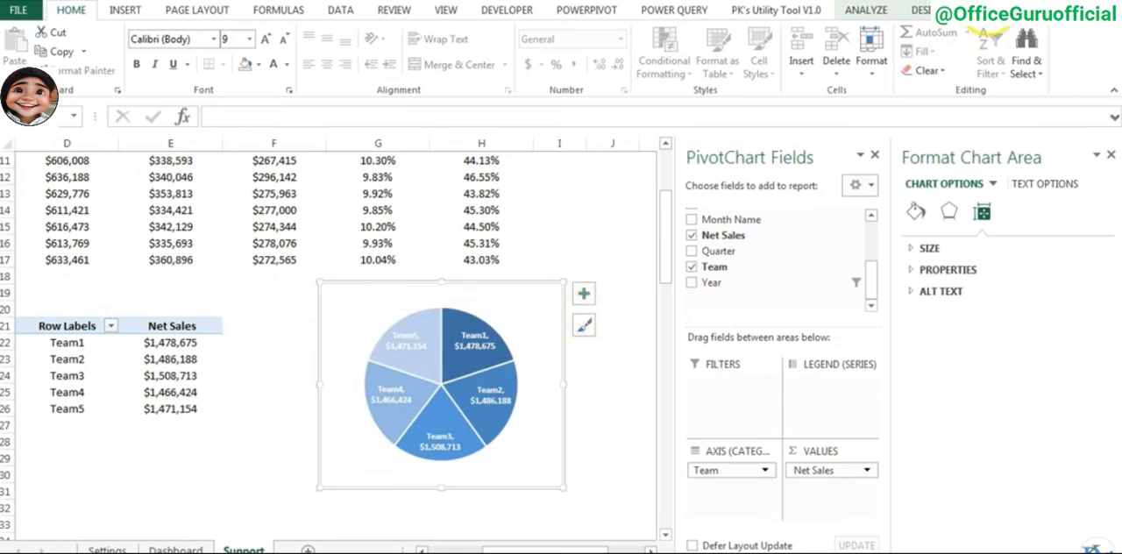
{"action": "left_click", "coordinate": [975, 10]}
{"action": "left_click", "coordinate": [445, 51]}
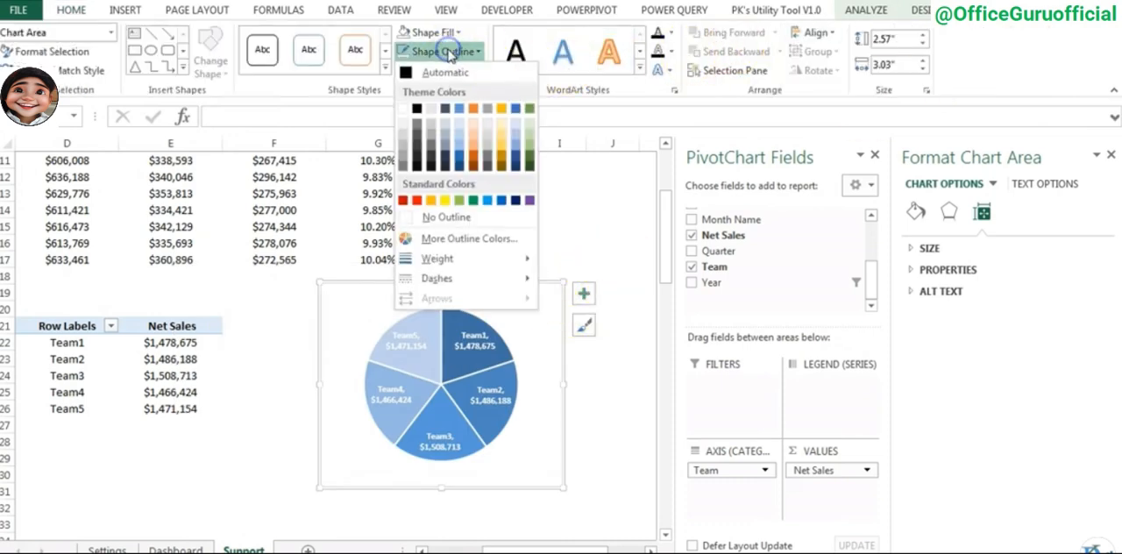
{"action": "left_click", "coordinate": [462, 219]}
{"action": "left_click", "coordinate": [434, 33]}
{"action": "left_click", "coordinate": [446, 200]}
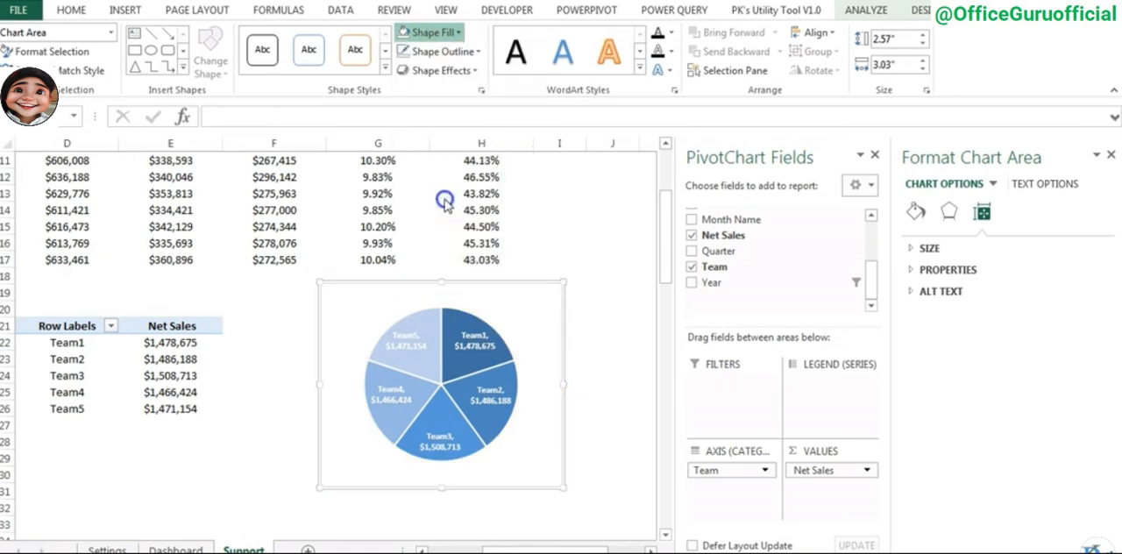
{"action": "left_click", "coordinate": [488, 283]}
{"action": "left_click_drag", "start_coordinate": [487, 283], "coordinate": [473, 282]}
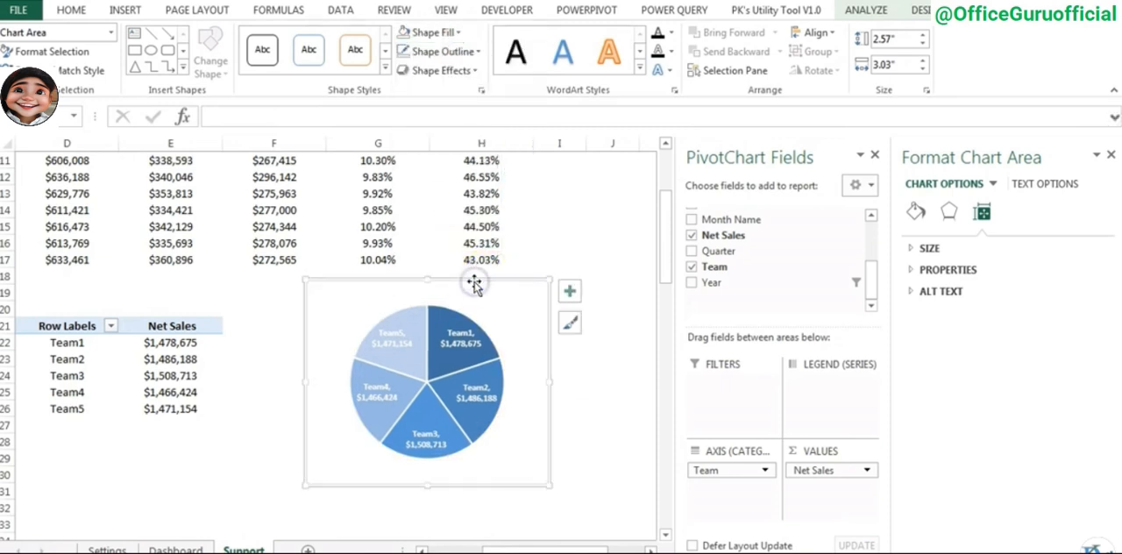
- Move the pie chart from Support to the Dashboard sheet, placing it below the Cost and Gross Margin cards
{"action": "key", "text": "ctrl+x"}
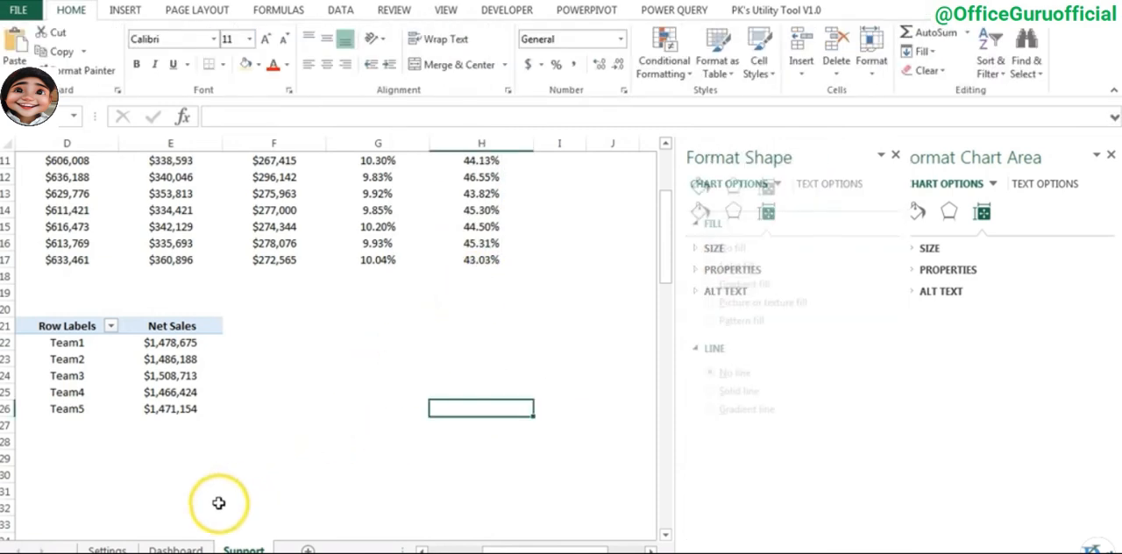
{"action": "left_click", "coordinate": [176, 550]}
{"action": "key", "text": "ctrl+v"}
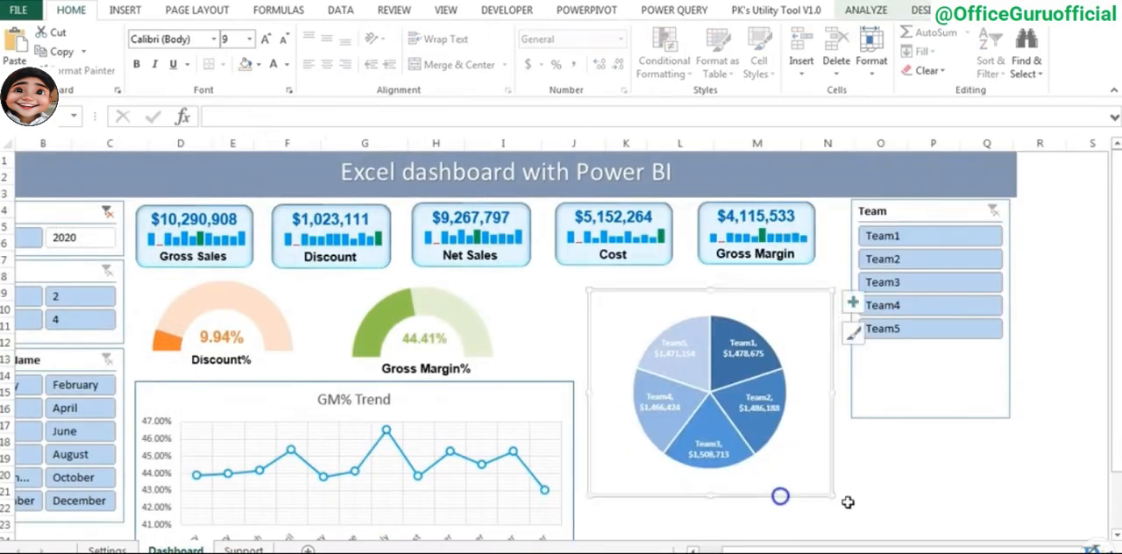
{"action": "left_click", "coordinate": [932, 458]}
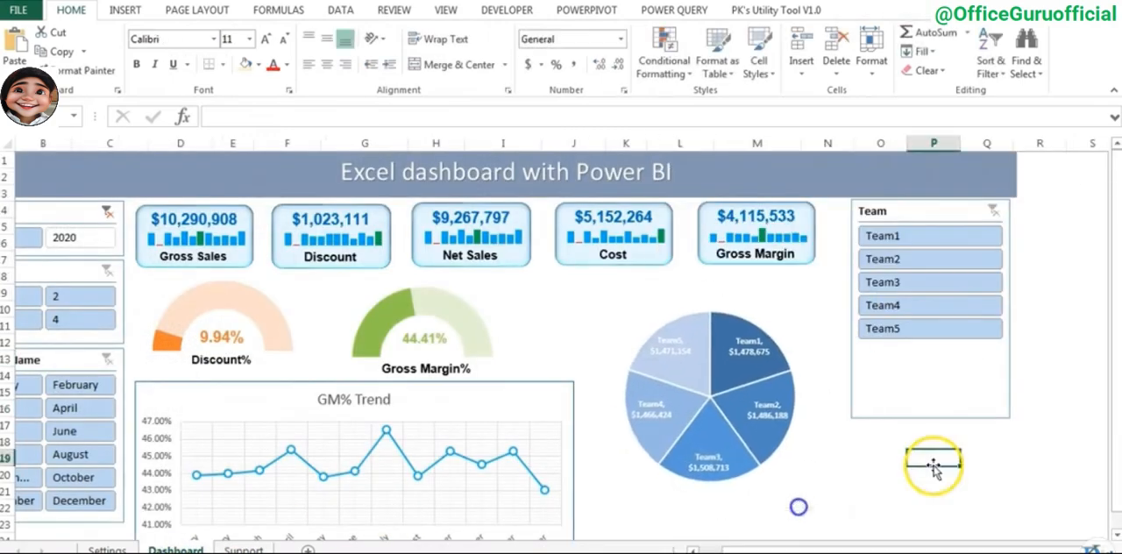
- Draw a circle about 2.39 inches across over the pie chart on the Dashboard sheet
{"action": "left_click", "coordinate": [125, 9]}
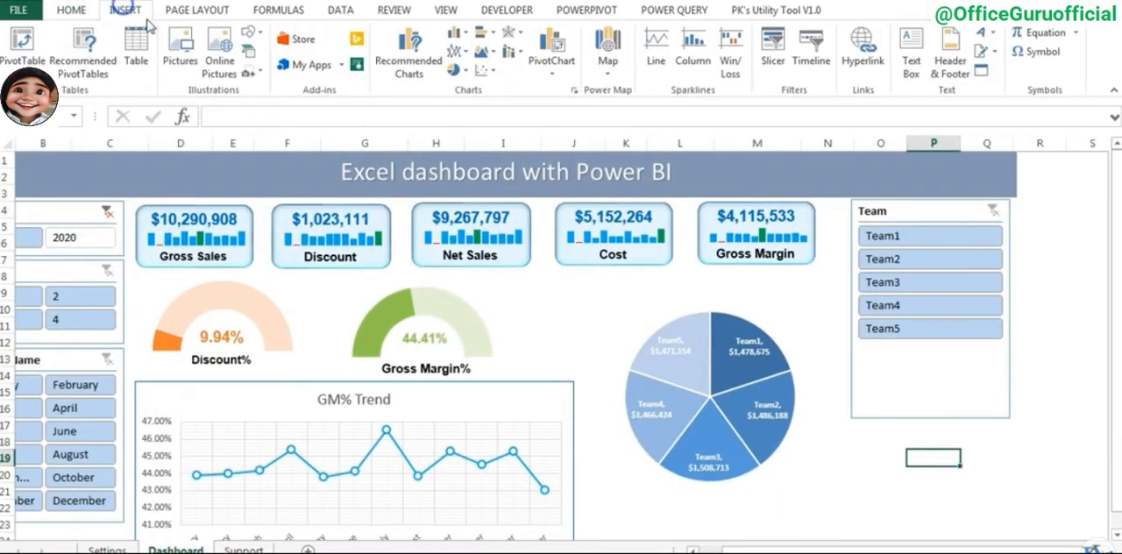
{"action": "left_click", "coordinate": [258, 36]}
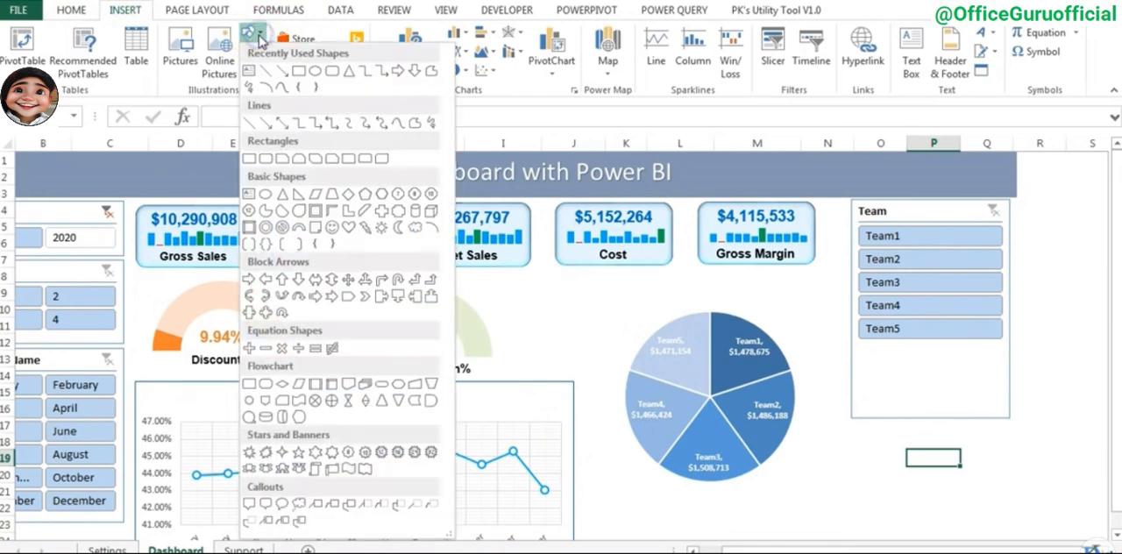
{"action": "left_click", "coordinate": [267, 200]}
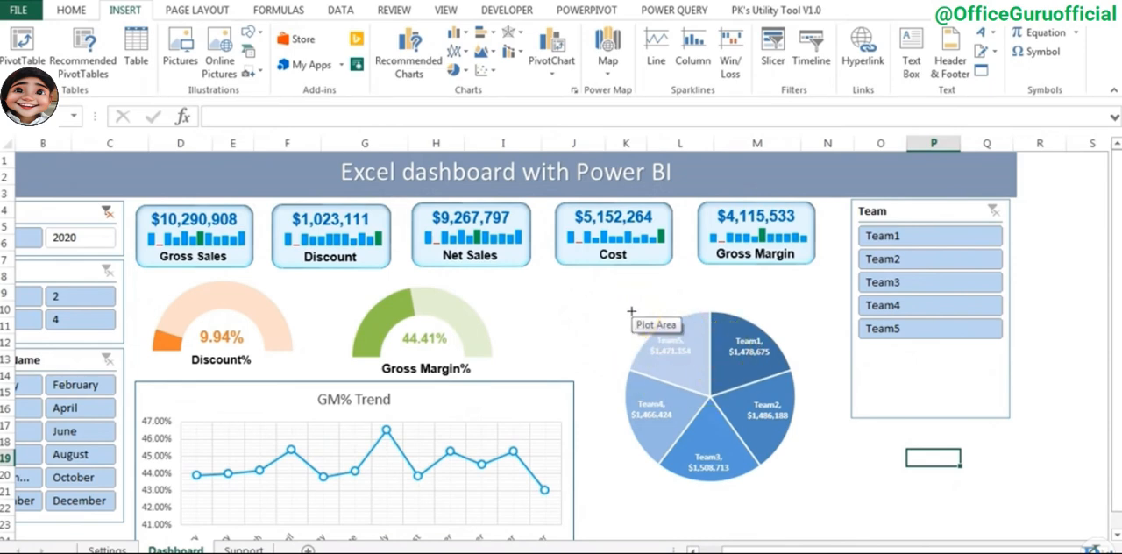
{"action": "left_click_drag", "start_coordinate": [654, 346], "coordinate": [807, 492]}
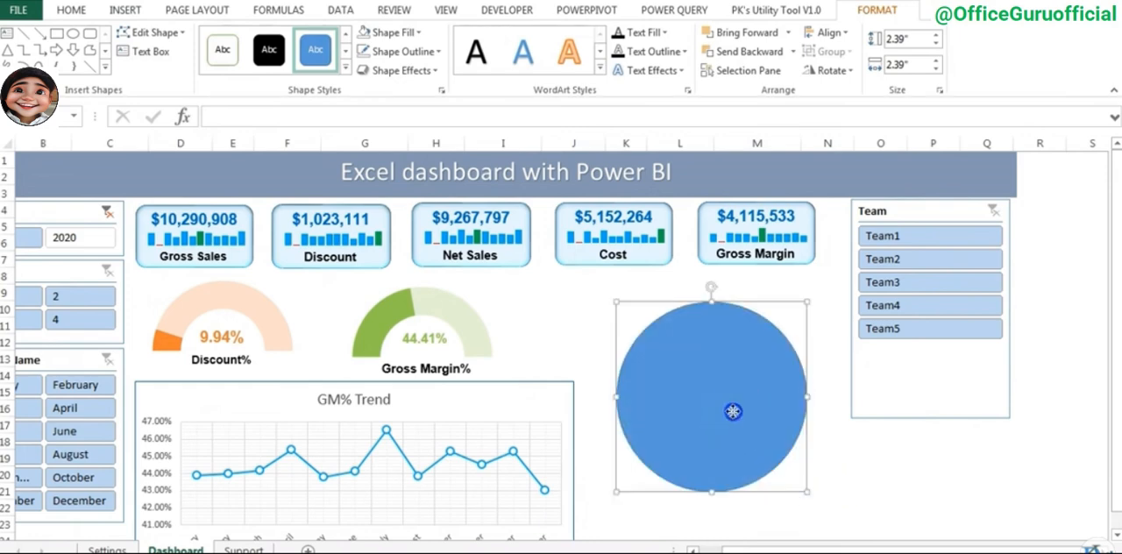
- Align the circle over the pie chart and format it with No Outline and a black fill
{"action": "left_click", "coordinate": [697, 369]}
{"action": "left_click", "coordinate": [397, 52]}
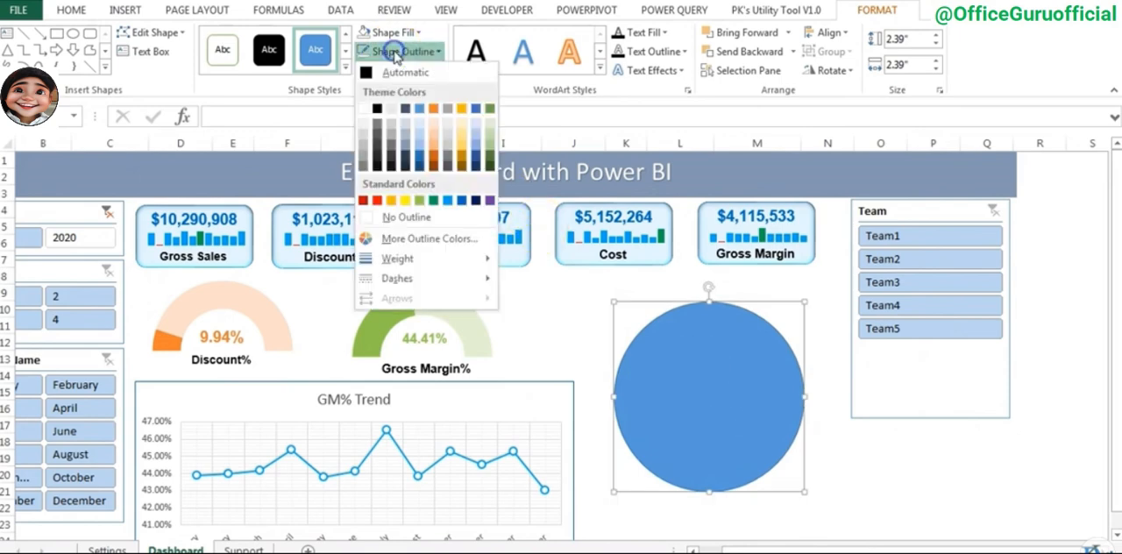
{"action": "left_click", "coordinate": [428, 222]}
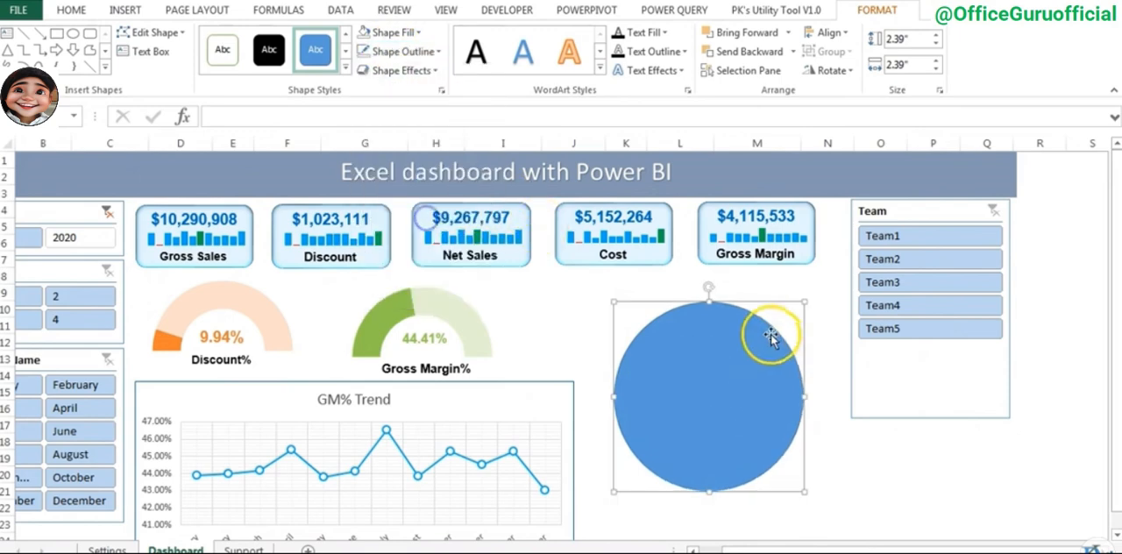
{"action": "left_click", "coordinate": [406, 34]}
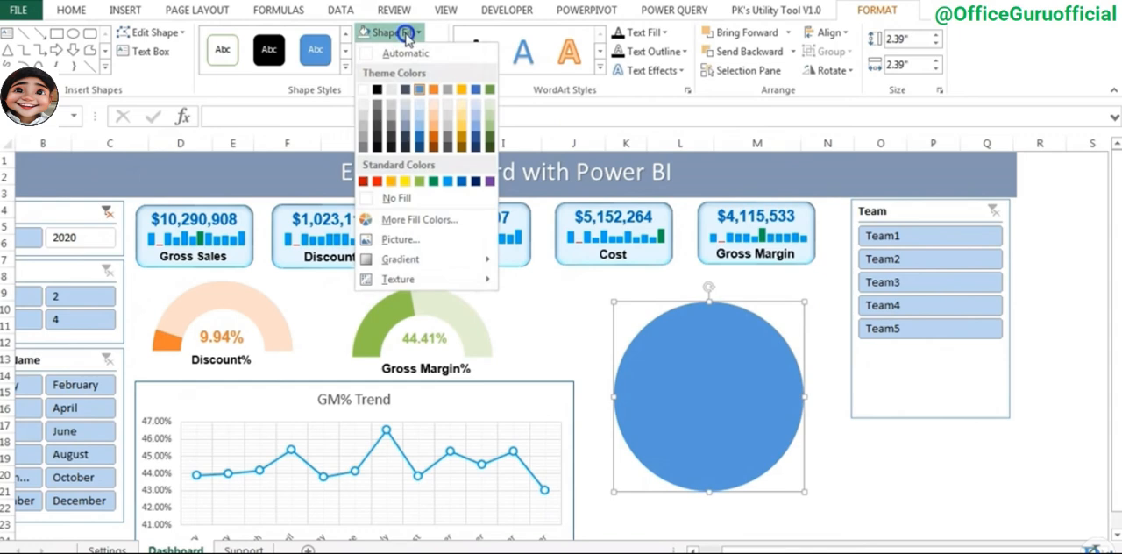
{"action": "left_click", "coordinate": [377, 88]}
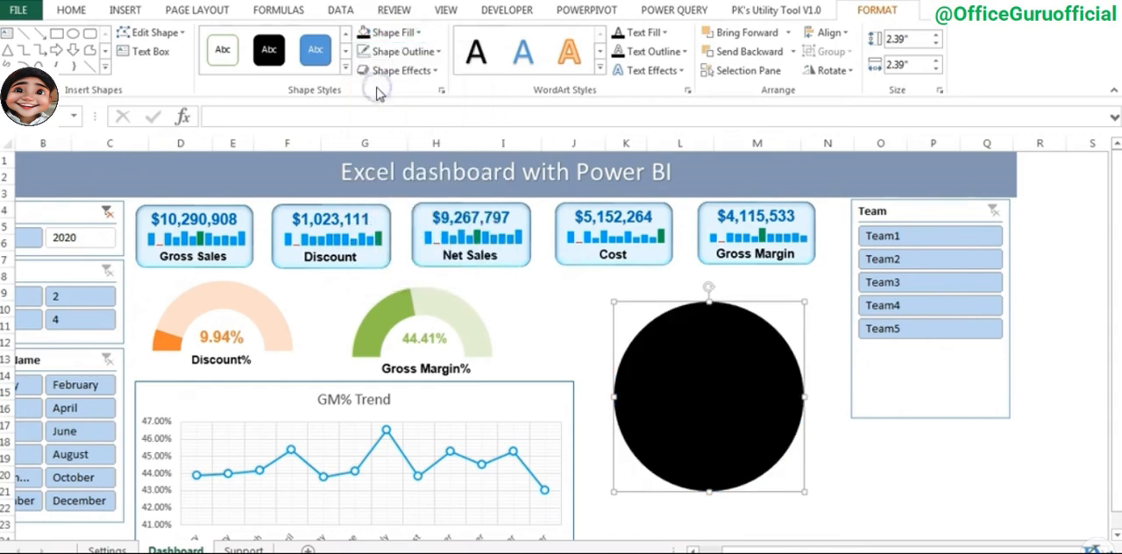
- Apply the Preset 5 shape effect to the black circle and set its shadow to No Shadow
{"action": "left_click", "coordinate": [428, 77]}
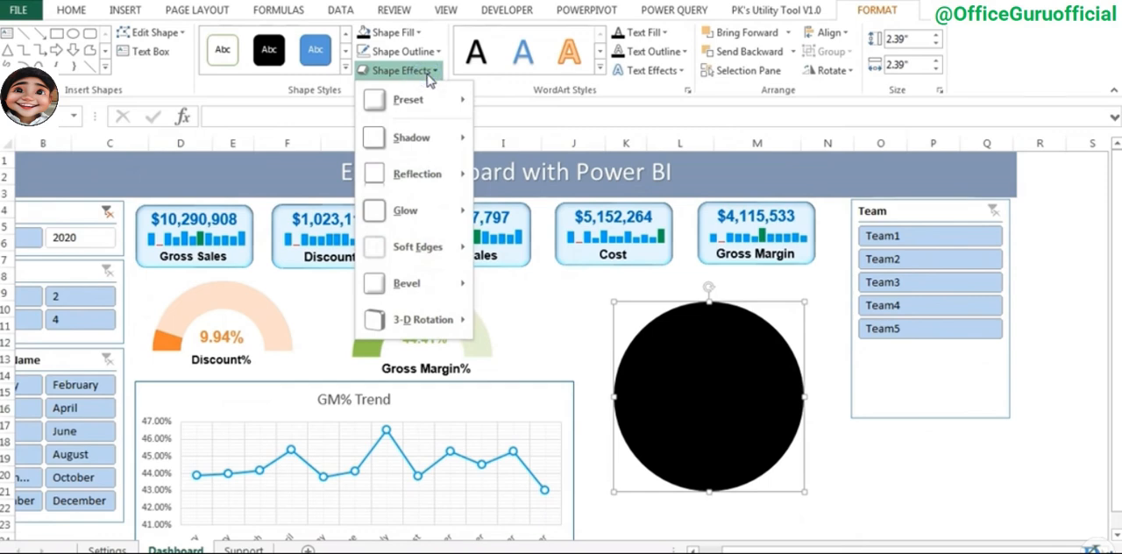
{"action": "left_click", "coordinate": [429, 102]}
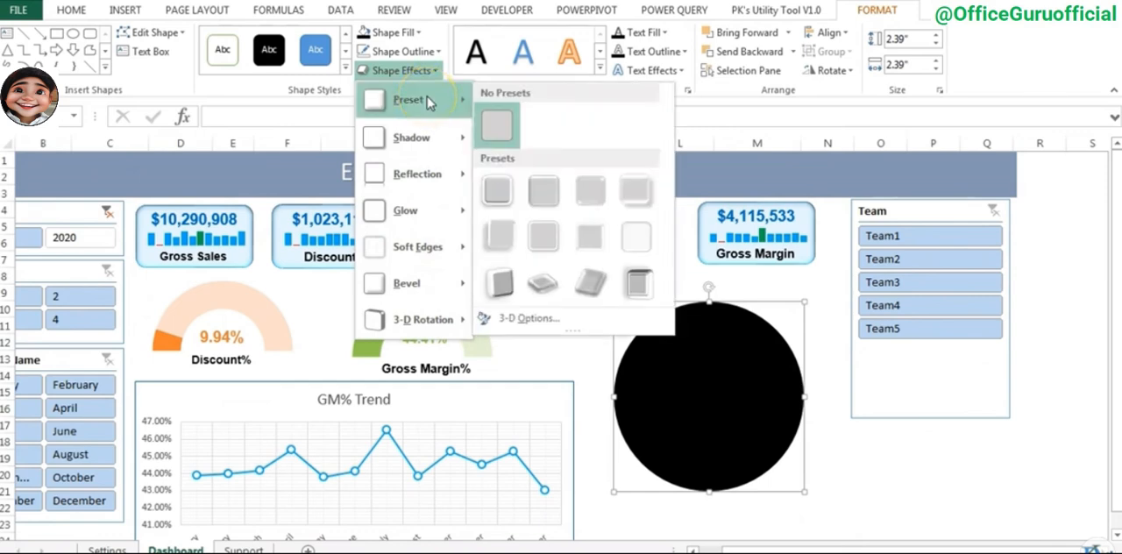
{"action": "left_click", "coordinate": [506, 236]}
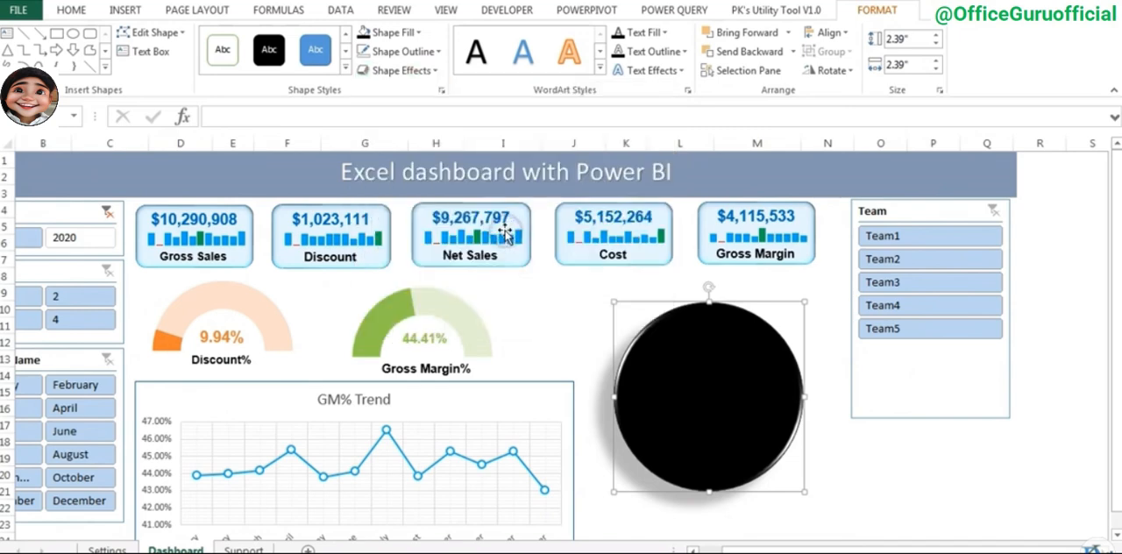
{"action": "left_click", "coordinate": [421, 72]}
{"action": "mouse_move", "coordinate": [424, 138]}
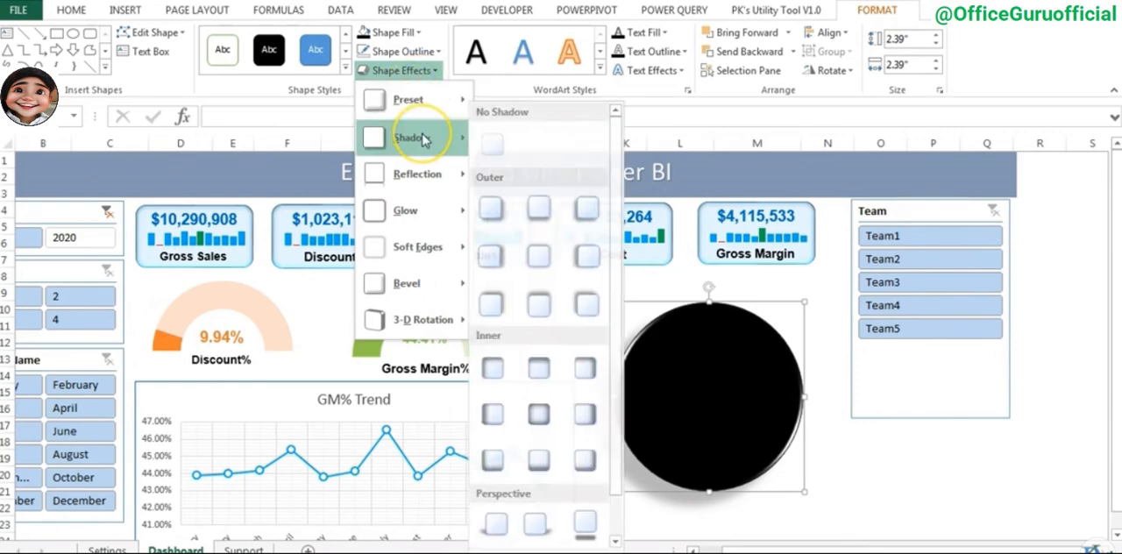
{"action": "left_click", "coordinate": [498, 147]}
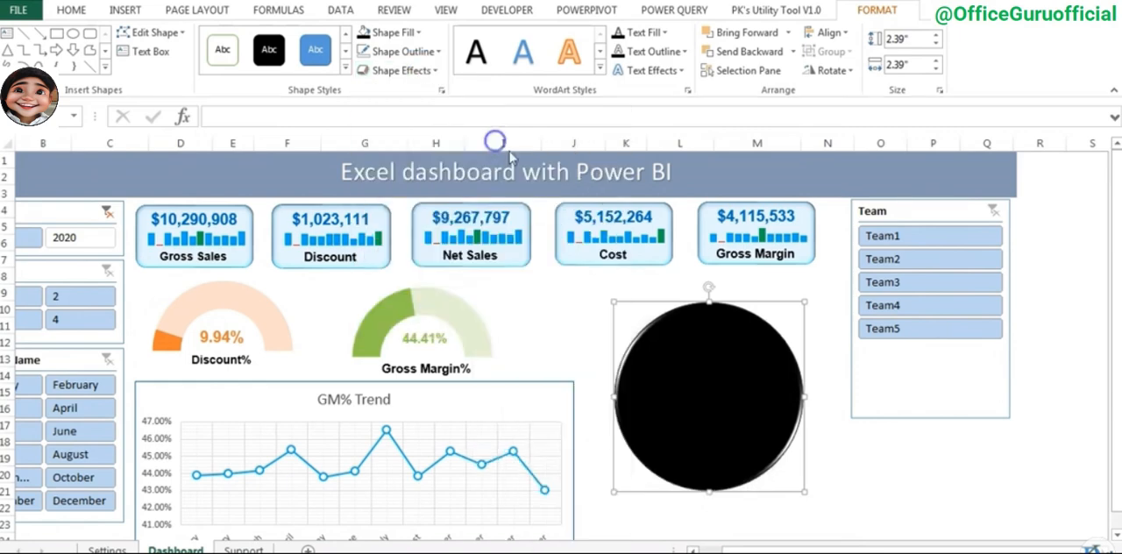
- Send the black circle to the back so it sits behind the pie chart
{"action": "right_click", "coordinate": [728, 346]}
{"action": "mouse_move", "coordinate": [800, 239]}
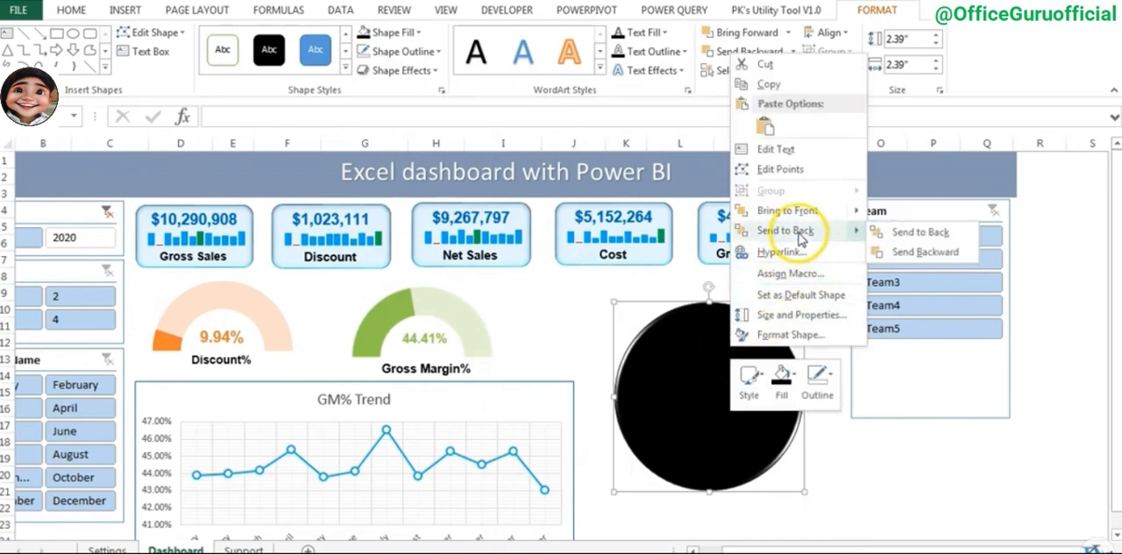
{"action": "left_click", "coordinate": [917, 233]}
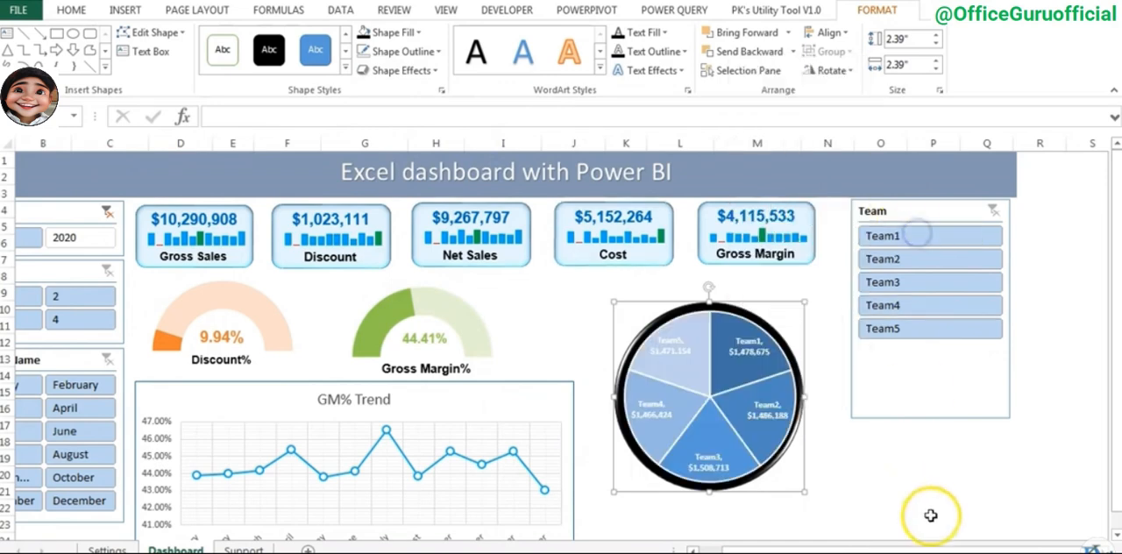
{"action": "left_click", "coordinate": [983, 523]}
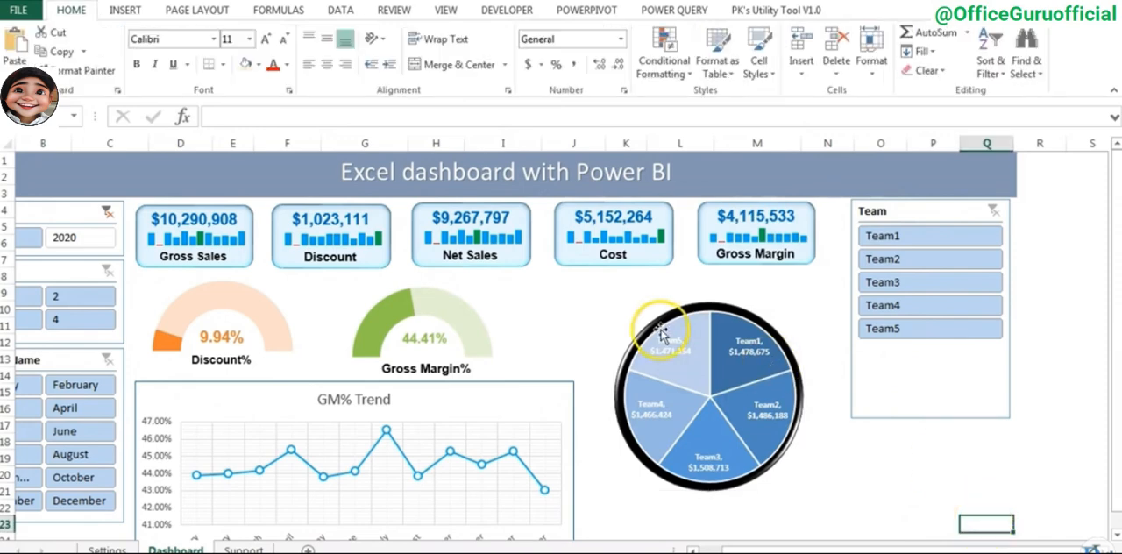
- Add a text box above the pie chart reading "Net Sales by Team" in bold, centred 12-point text
{"action": "left_click", "coordinate": [130, 11]}
{"action": "left_click", "coordinate": [911, 61]}
{"action": "left_click_drag", "start_coordinate": [637, 513], "coordinate": [842, 532]}
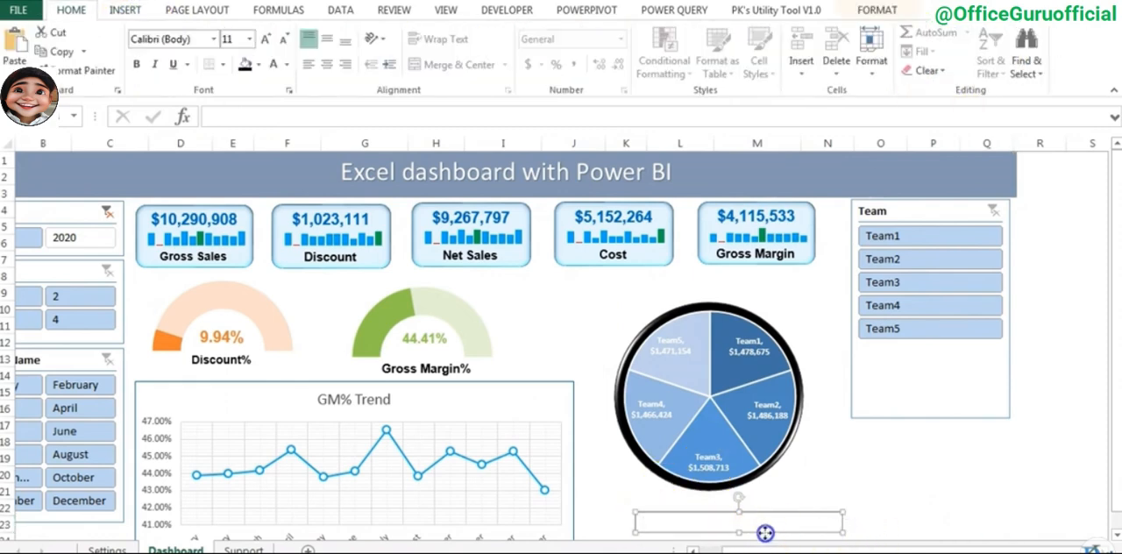
{"action": "left_click_drag", "start_coordinate": [765, 533], "coordinate": [727, 281]}
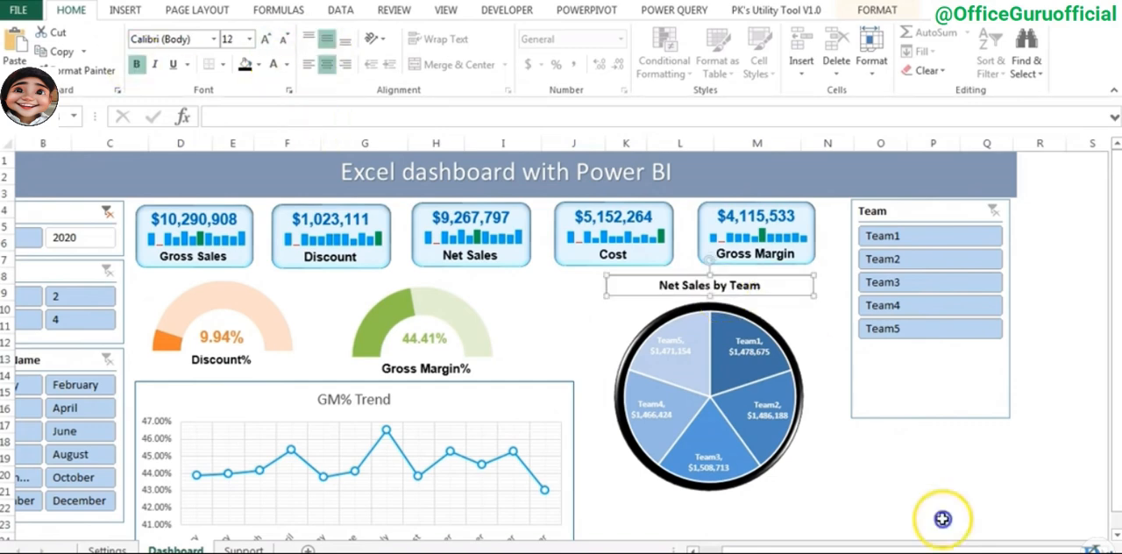
{"action": "left_click", "coordinate": [942, 520]}
- Review the totals and PivotTables on the Support sheet and return to the Dashboard sheet
{"action": "scroll", "coordinate": [55, 216], "scroll_direction": "left", "scroll_amount": 1}
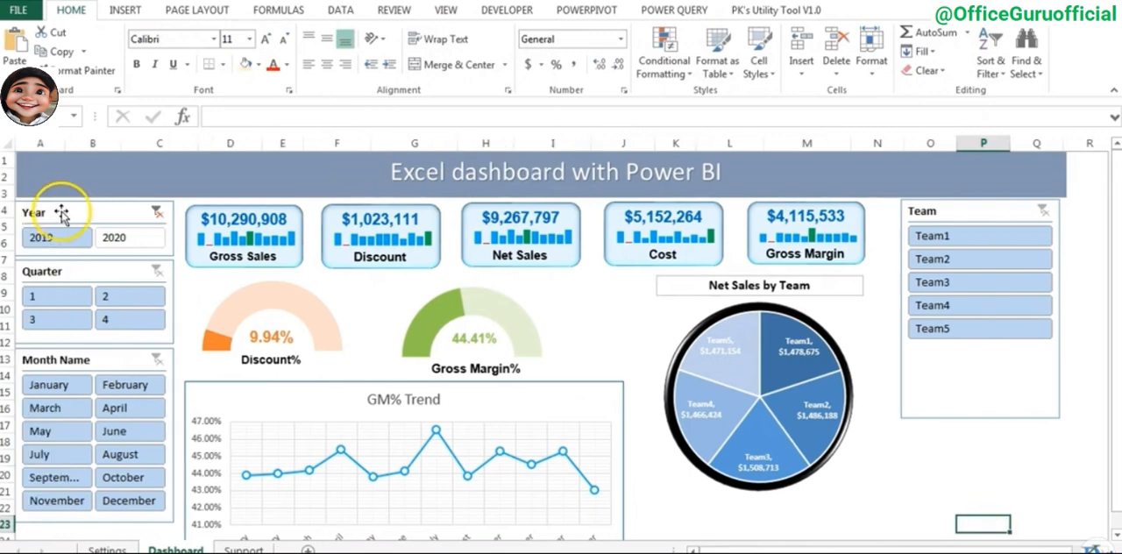
{"action": "left_click", "coordinate": [244, 549]}
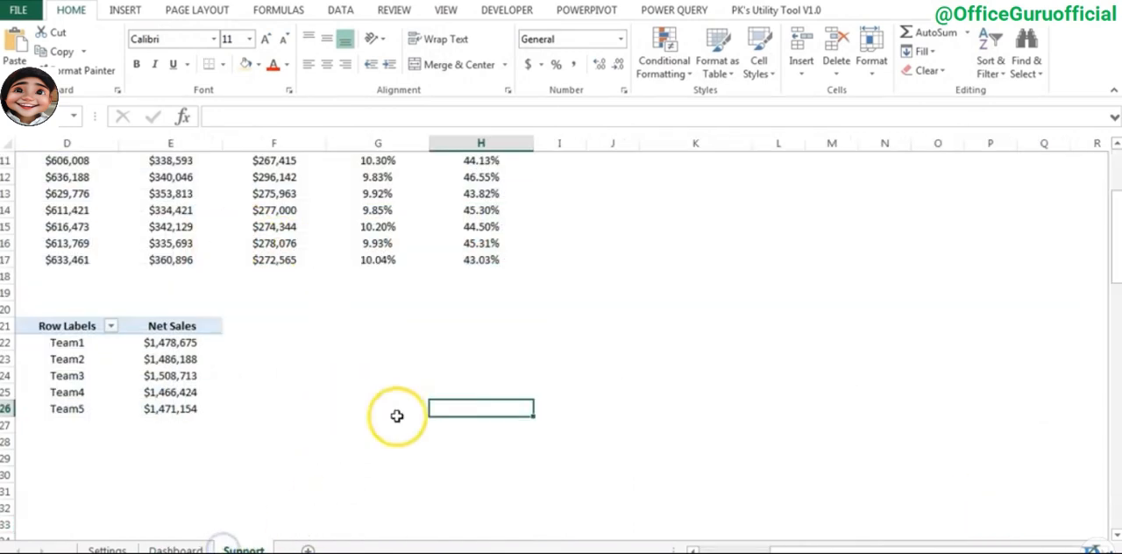
{"action": "scroll", "coordinate": [421, 421], "scroll_direction": "up", "scroll_amount": 4}
{"action": "left_click_drag", "start_coordinate": [834, 546], "coordinate": [704, 549]}
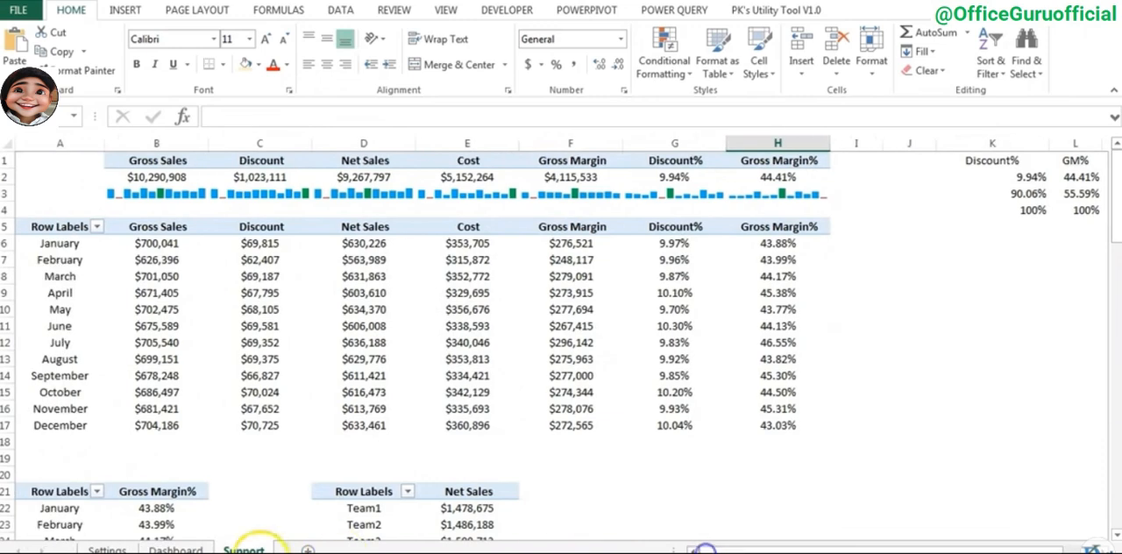
{"action": "left_click", "coordinate": [177, 549]}
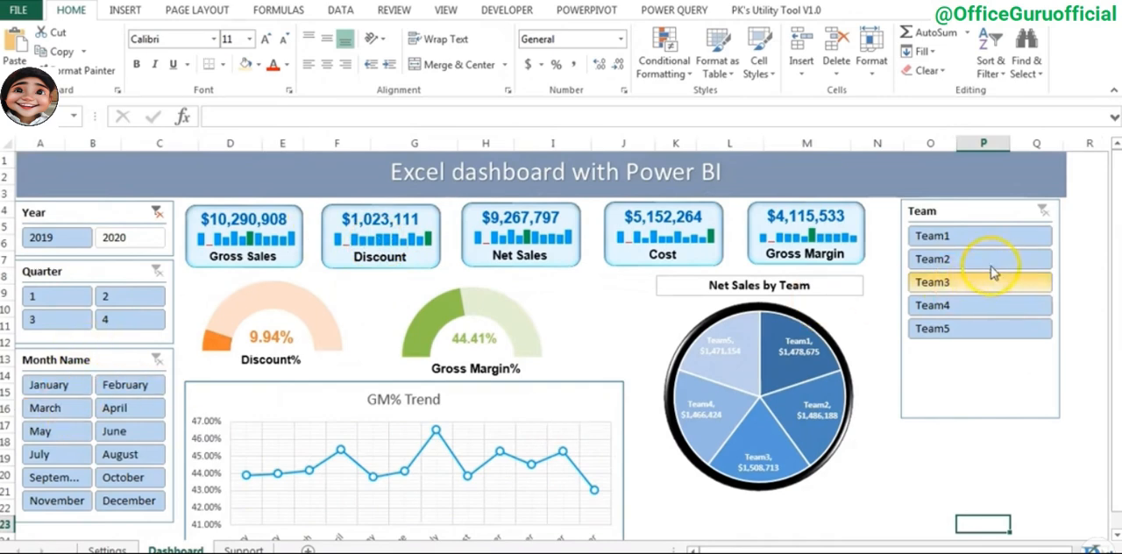
- Test the Team slicer by filtering to Team1 and Team3, and clear its filter
{"action": "left_click", "coordinate": [980, 238]}
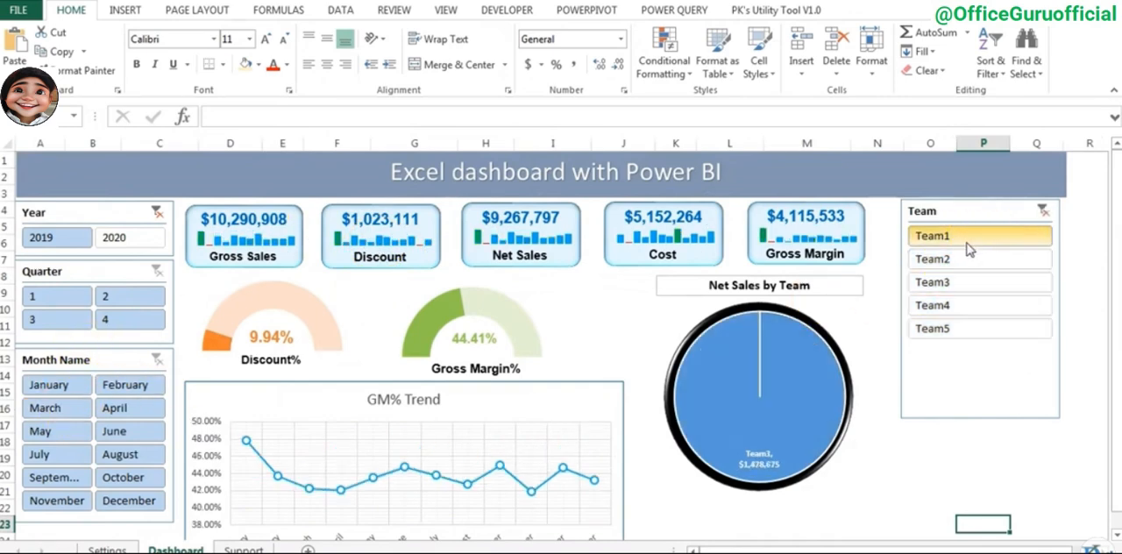
{"action": "left_click", "coordinate": [999, 281]}
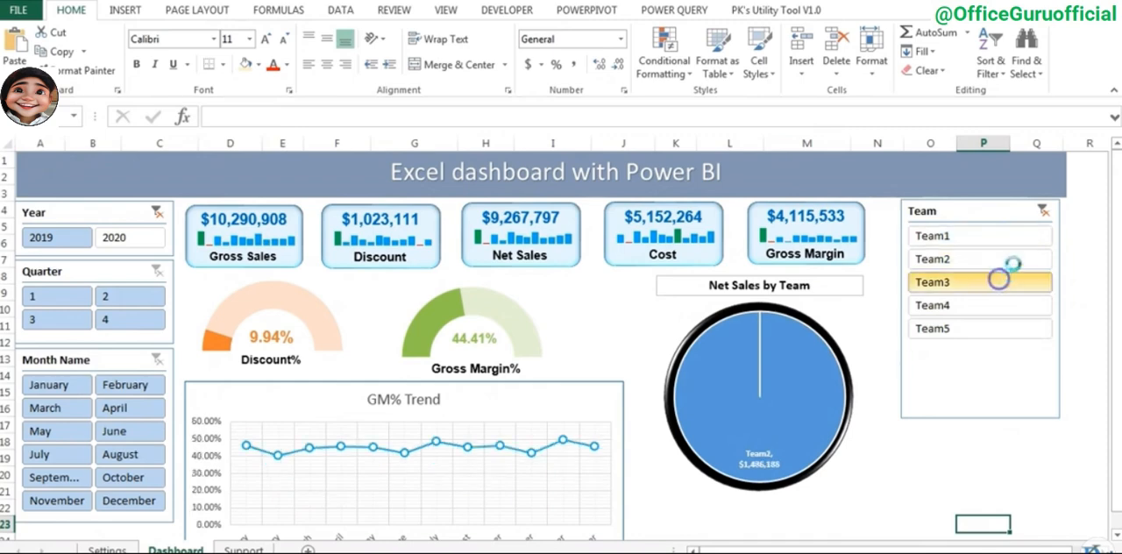
{"action": "left_click", "coordinate": [1043, 213]}
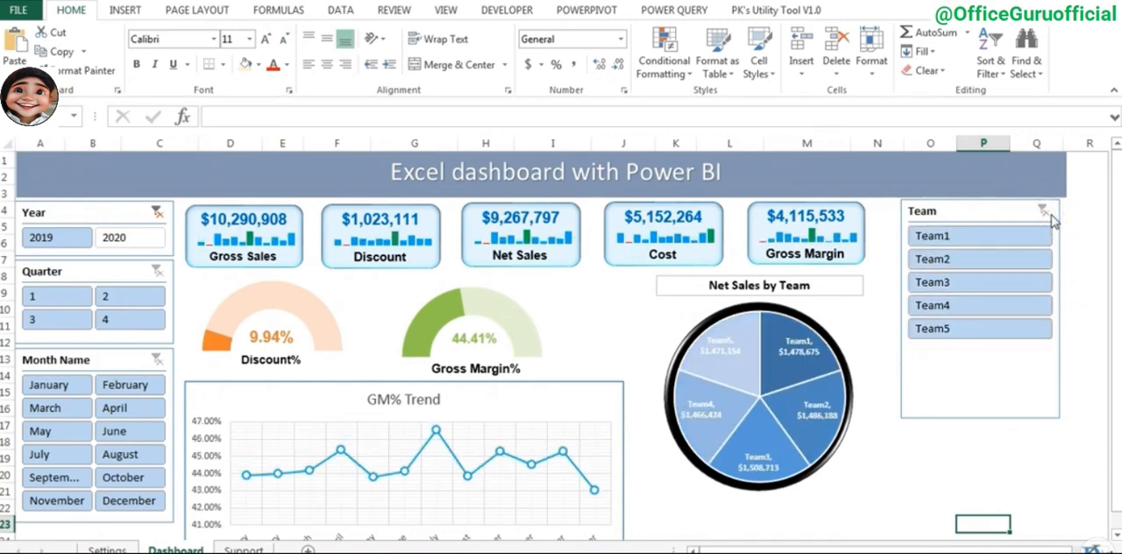
- Connect the Year slicer to PivotTable2 through its report connections
{"action": "left_click", "coordinate": [73, 210]}
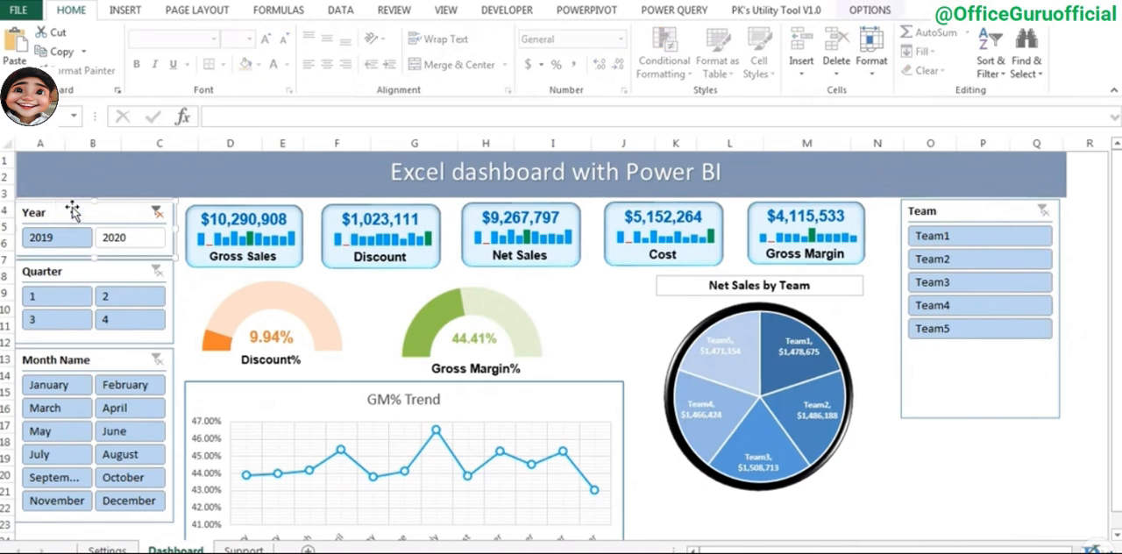
{"action": "right_click", "coordinate": [73, 209]}
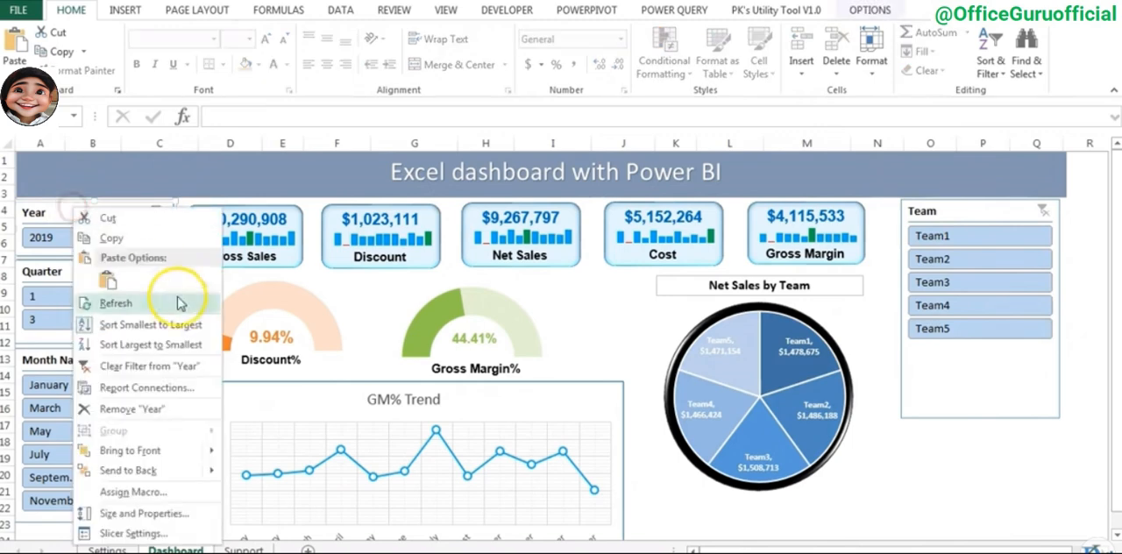
{"action": "left_click", "coordinate": [166, 397]}
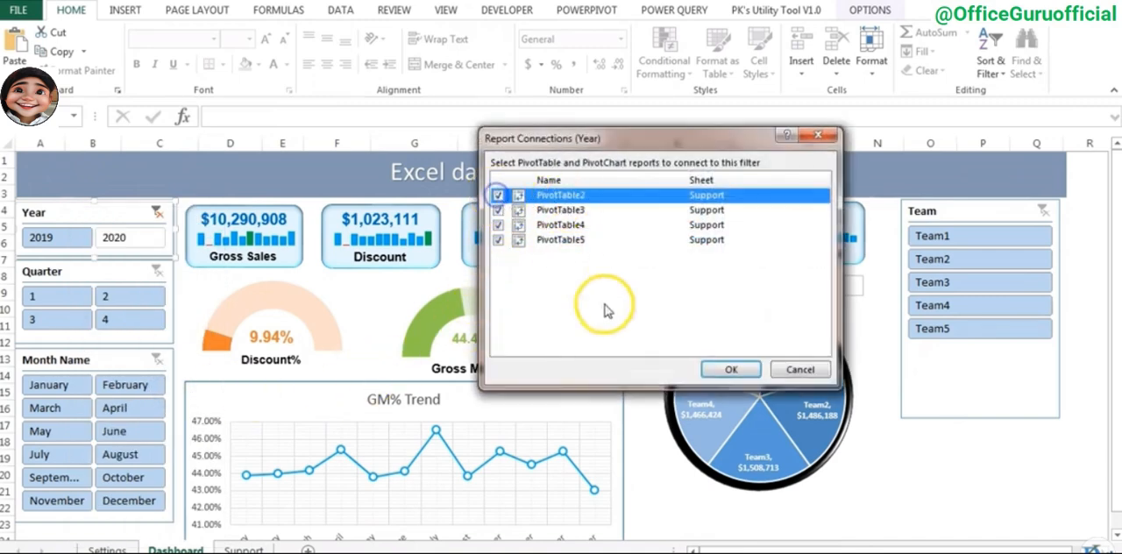
{"action": "left_click", "coordinate": [732, 370]}
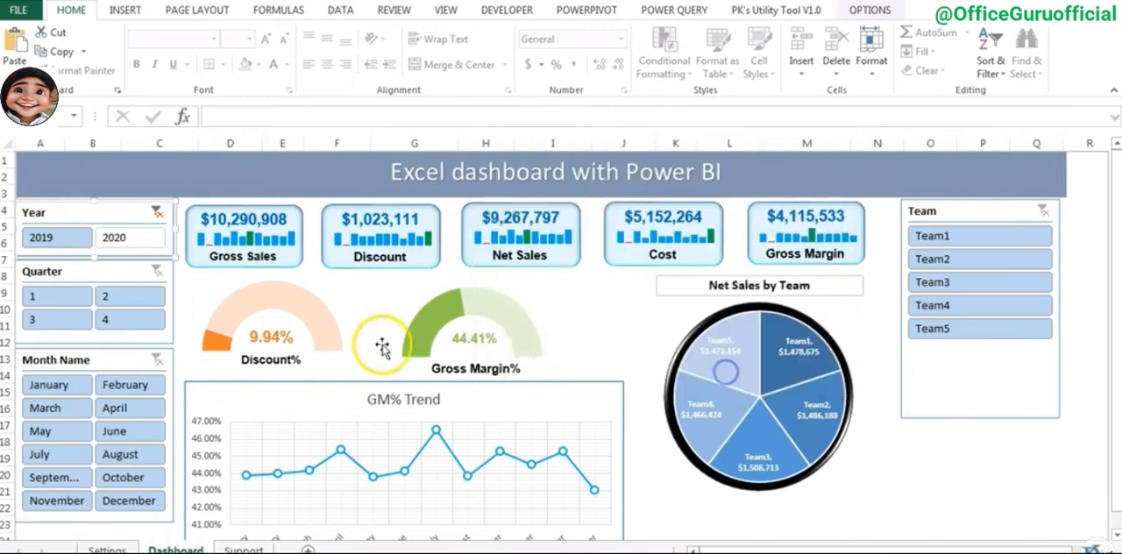
- Connect the Quarter slicer to PivotTable2 through its report connections
{"action": "right_click", "coordinate": [101, 275]}
{"action": "left_click", "coordinate": [207, 421]}
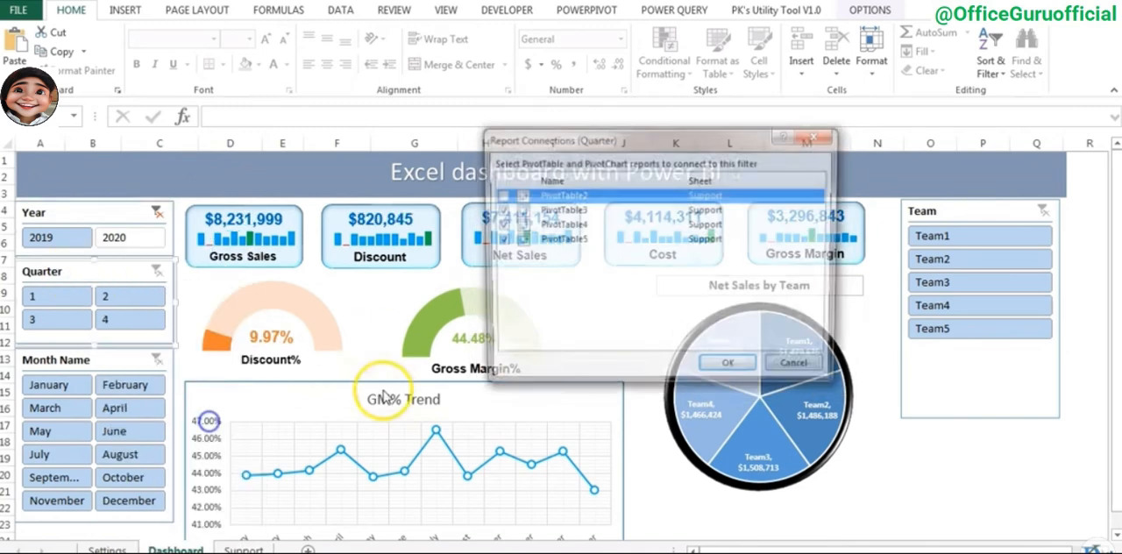
{"action": "left_click", "coordinate": [498, 195]}
{"action": "left_click", "coordinate": [730, 369]}
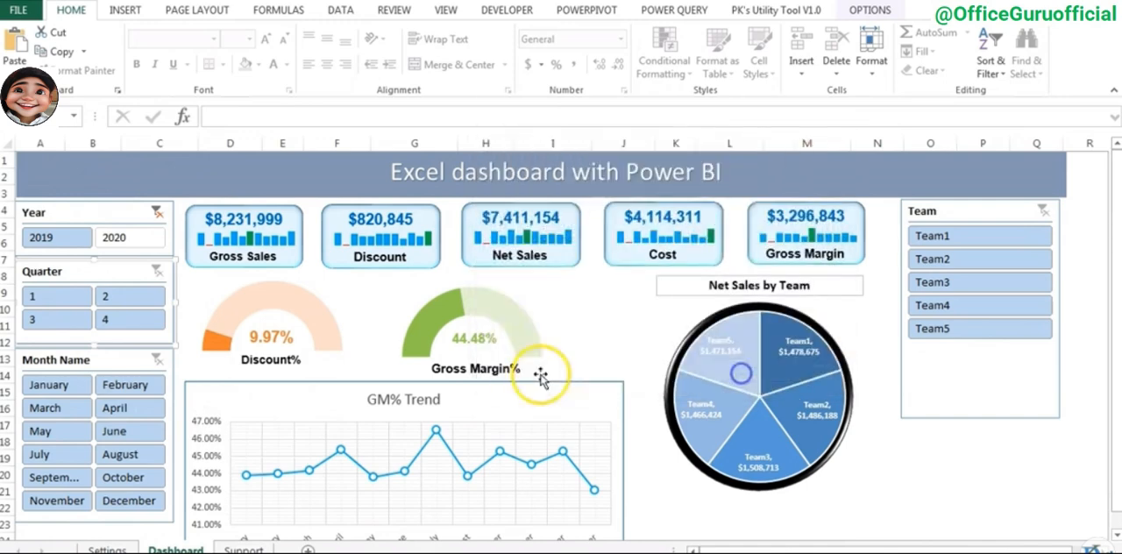
- Connect the Month Name slicer to PivotTable2 through its report connections
{"action": "right_click", "coordinate": [106, 366]}
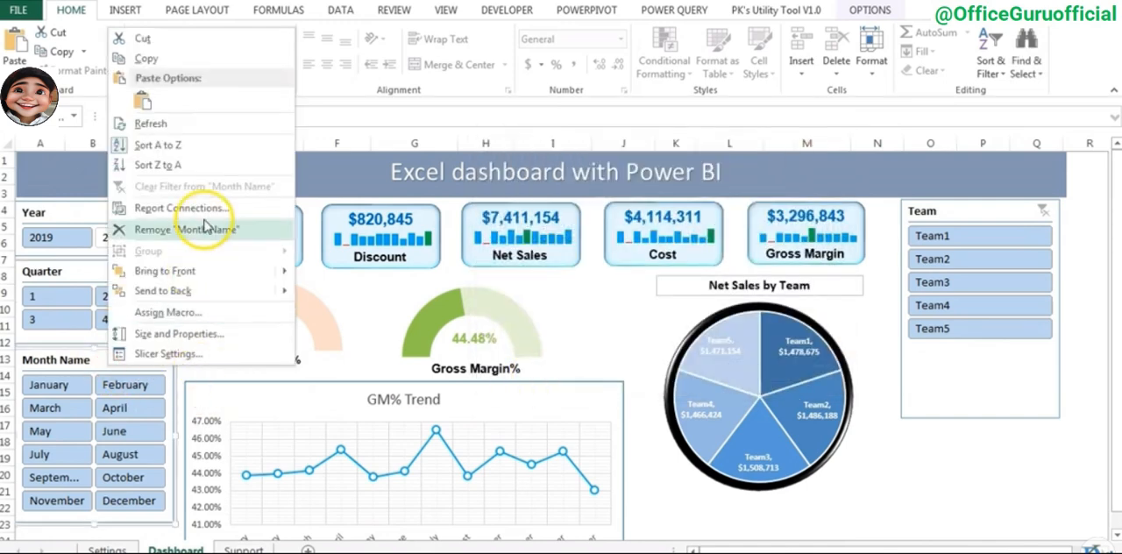
{"action": "left_click", "coordinate": [213, 215]}
{"action": "left_click", "coordinate": [498, 195]}
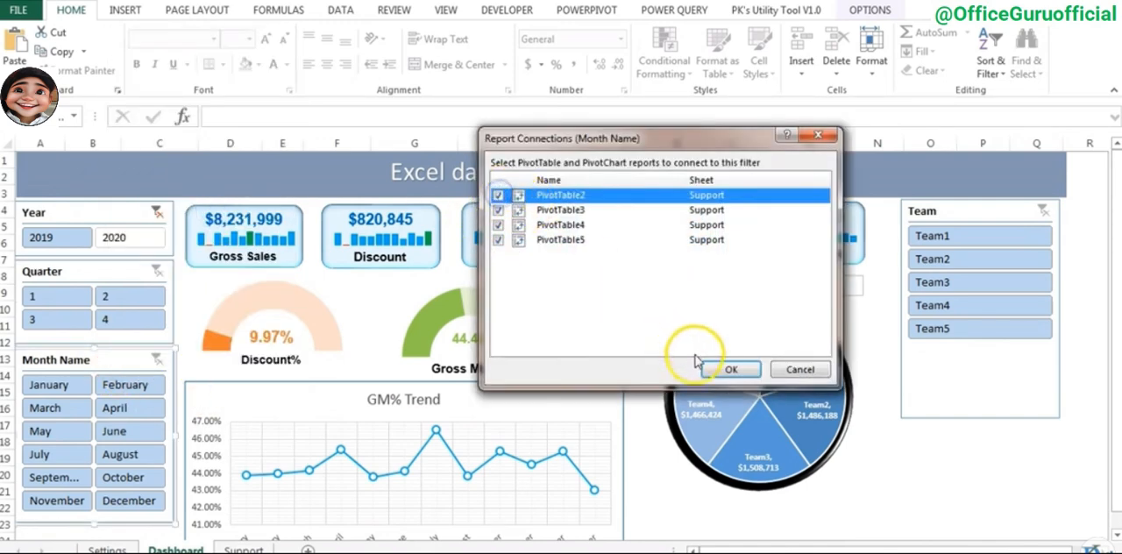
{"action": "left_click", "coordinate": [730, 369]}
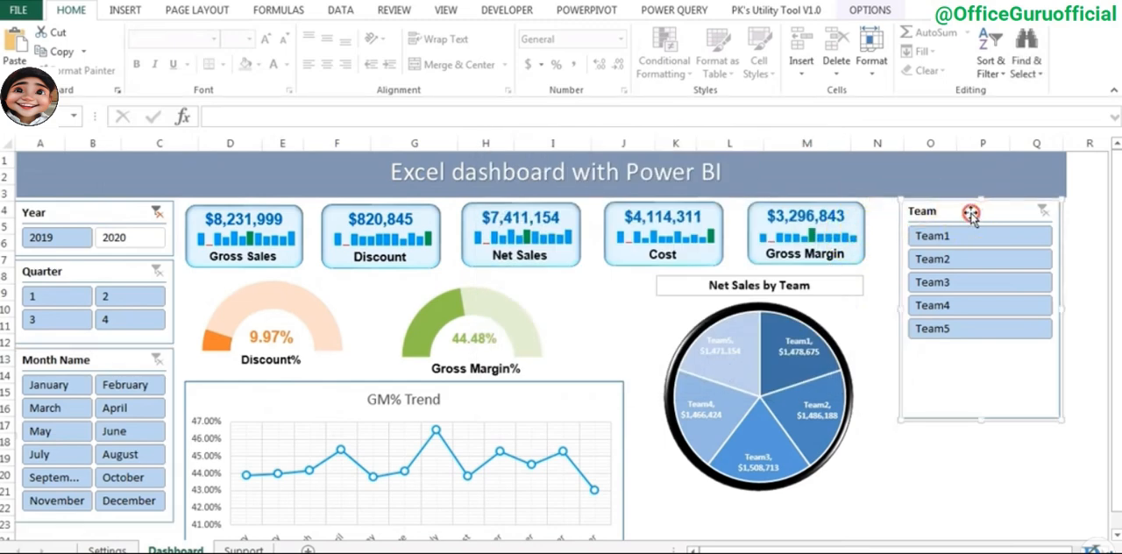
- Connect the Team slicer to PivotTable2 through its report connections
{"action": "right_click", "coordinate": [970, 215]}
{"action": "left_click", "coordinate": [912, 389]}
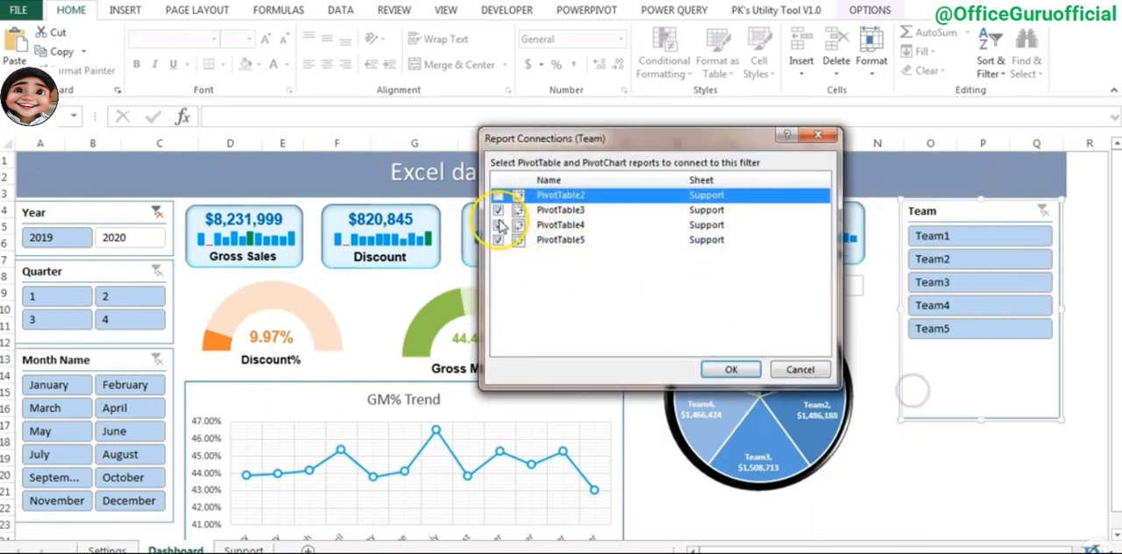
{"action": "left_click", "coordinate": [498, 194]}
{"action": "left_click", "coordinate": [720, 363]}
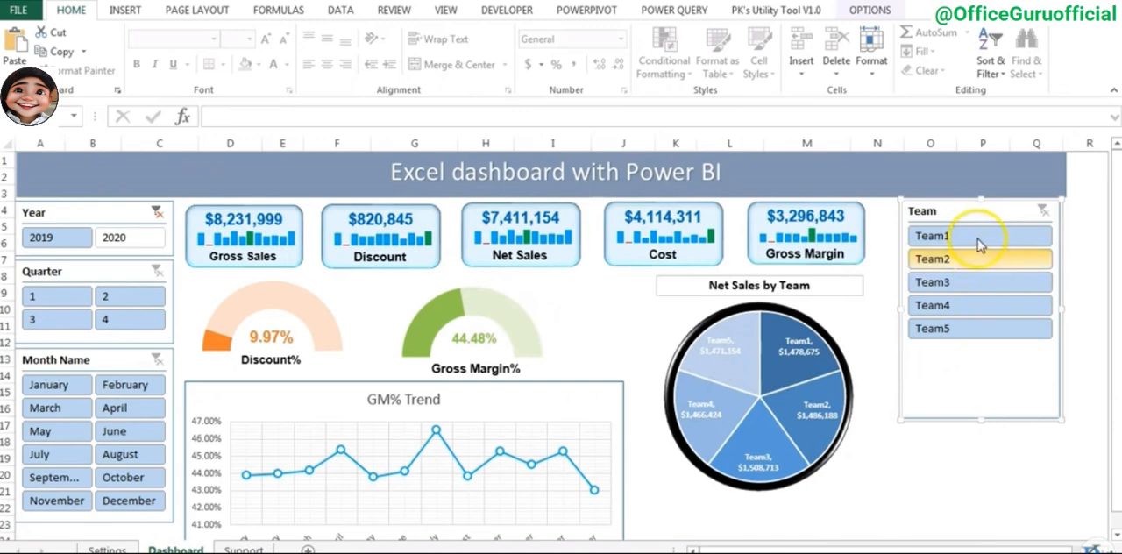
- Check that the dashboard responds to Team1, Team2, Team4, Team5 and Team3 in the Team slicer, and clear the filter
{"action": "left_click", "coordinate": [977, 235]}
{"action": "left_click", "coordinate": [976, 261]}
{"action": "left_click", "coordinate": [982, 307]}
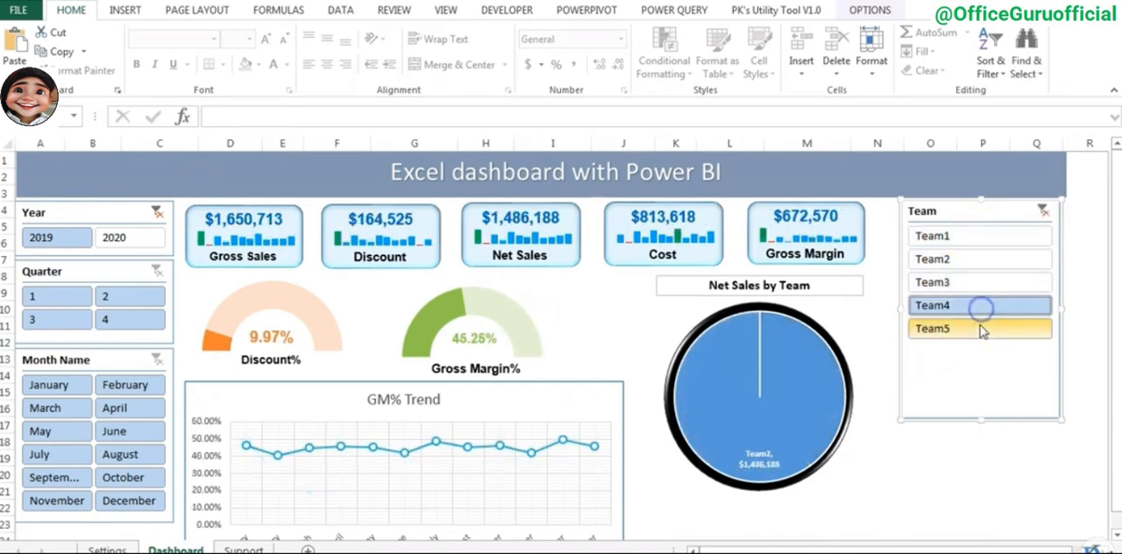
{"action": "left_click", "coordinate": [982, 331]}
{"action": "left_click", "coordinate": [986, 287]}
{"action": "left_click", "coordinate": [1044, 210]}
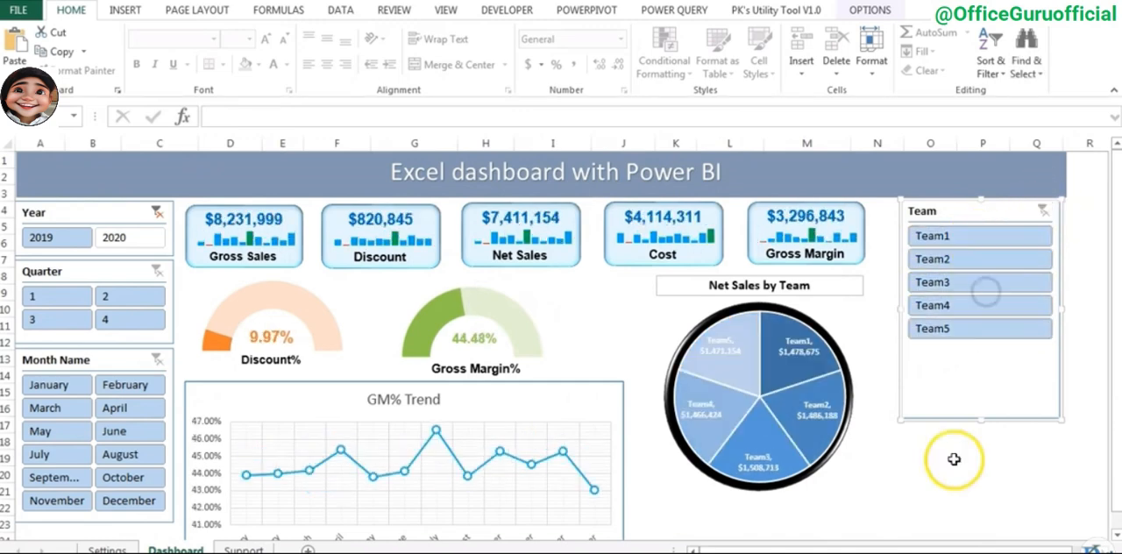
{"action": "left_click", "coordinate": [1000, 470]}
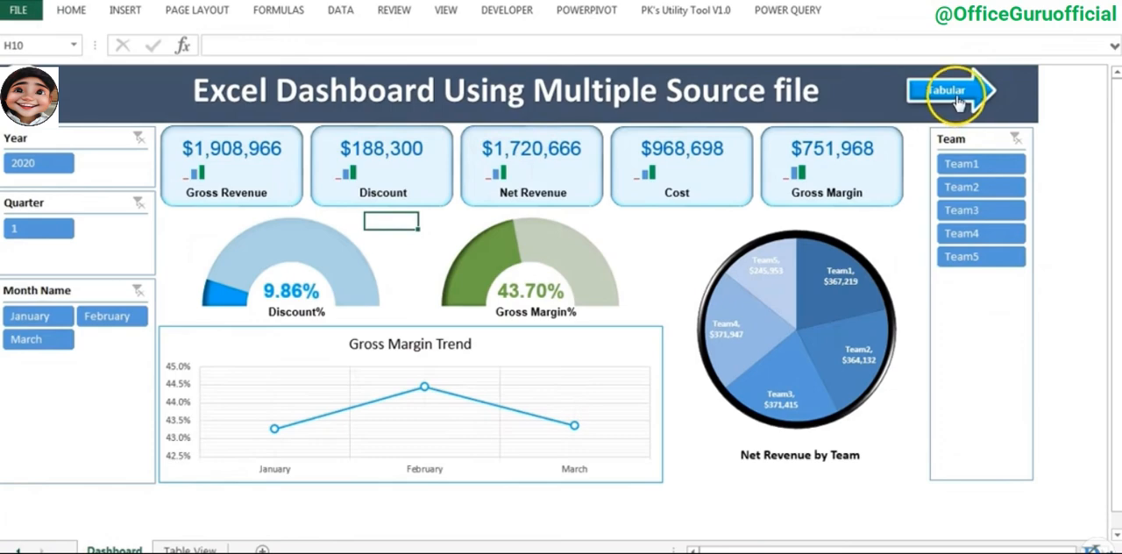
- Duplicate the Dashboard sheet and place the copy between the Dashboard and Support sheets
{"action": "left_click", "coordinate": [956, 94]}
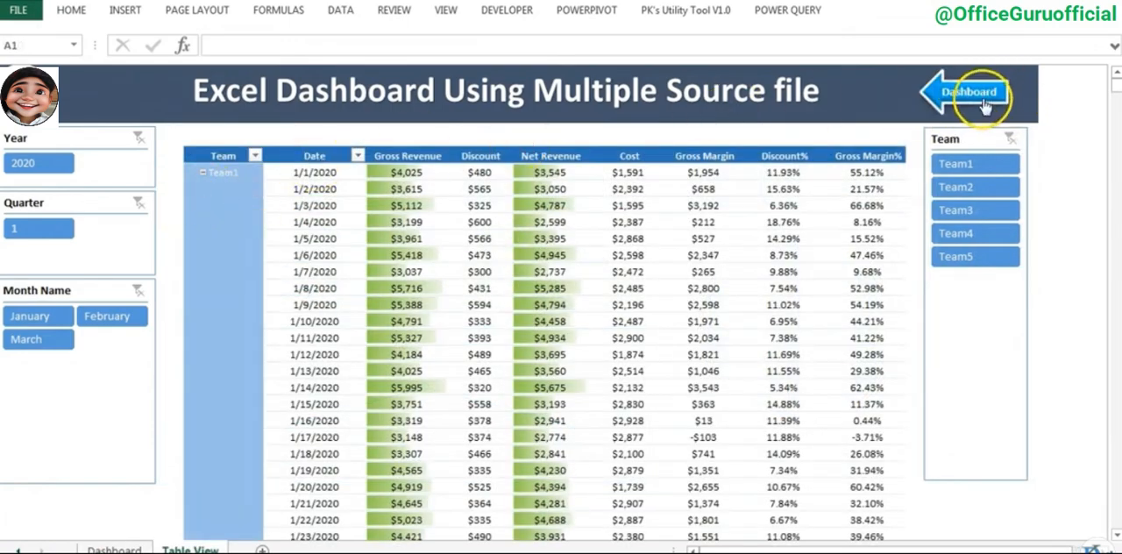
{"action": "left_click", "coordinate": [984, 104]}
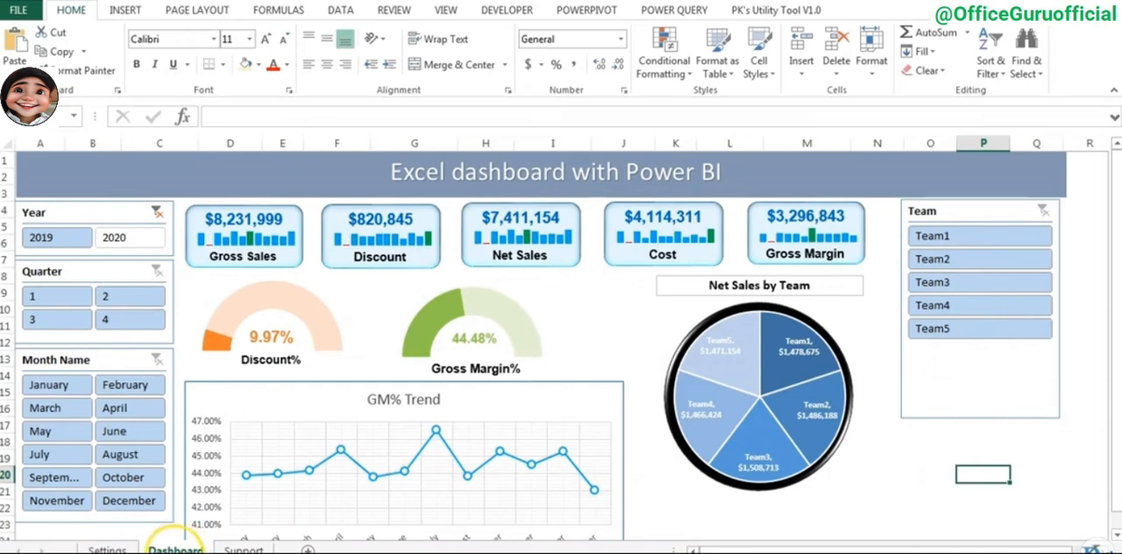
{"action": "right_click", "coordinate": [175, 550]}
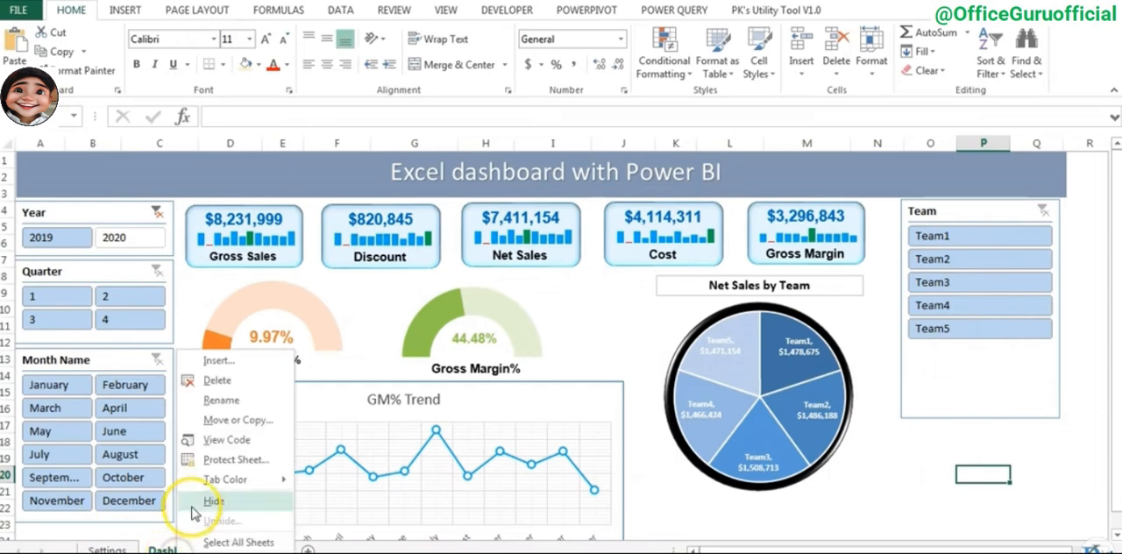
{"action": "left_click", "coordinate": [248, 429]}
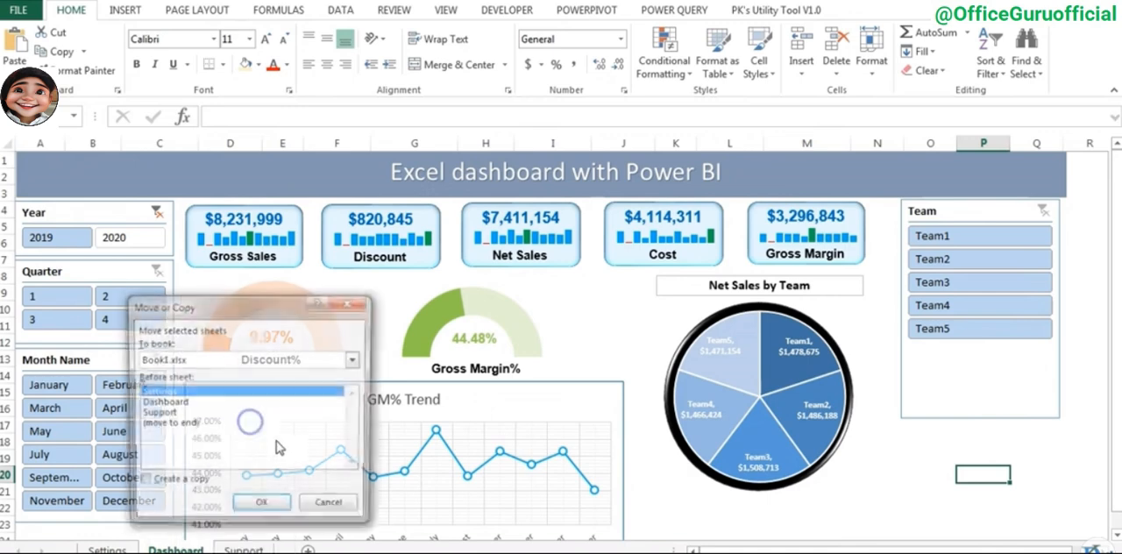
{"action": "left_click", "coordinate": [188, 483]}
{"action": "left_click", "coordinate": [254, 507]}
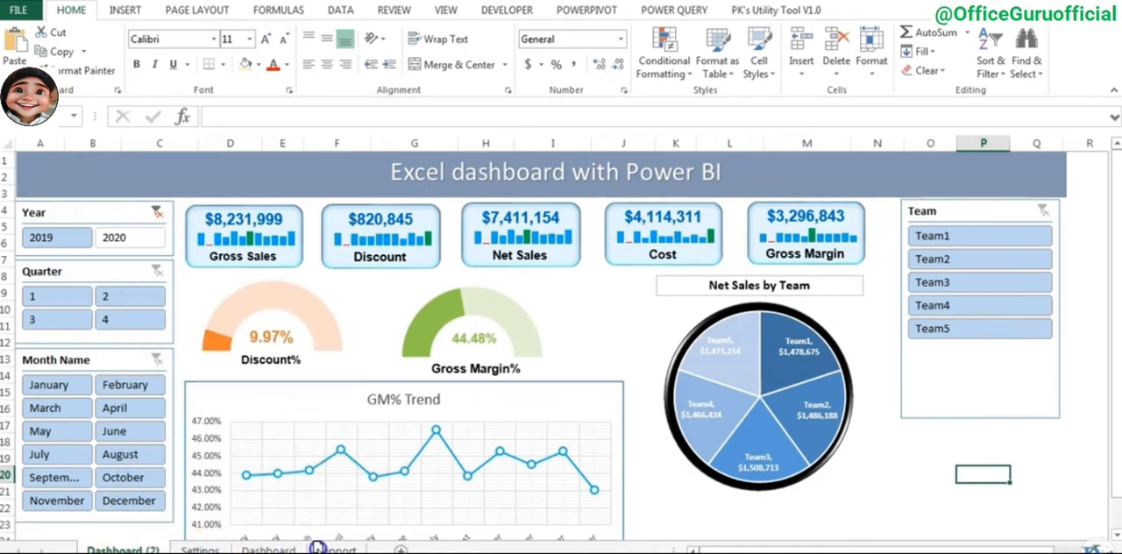
{"action": "left_click_drag", "start_coordinate": [328, 548], "coordinate": [328, 546]}
- Rename the copied Dashboard sheet as Table
{"action": "double_click", "coordinate": [263, 548]}
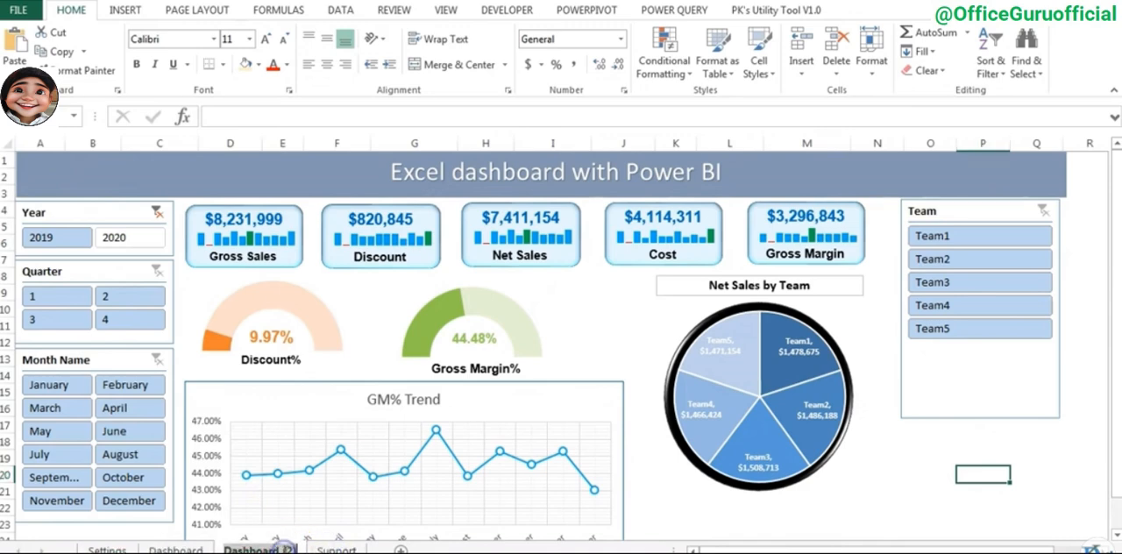
{"action": "type", "text": "Table"}
{"action": "left_click", "coordinate": [580, 329]}
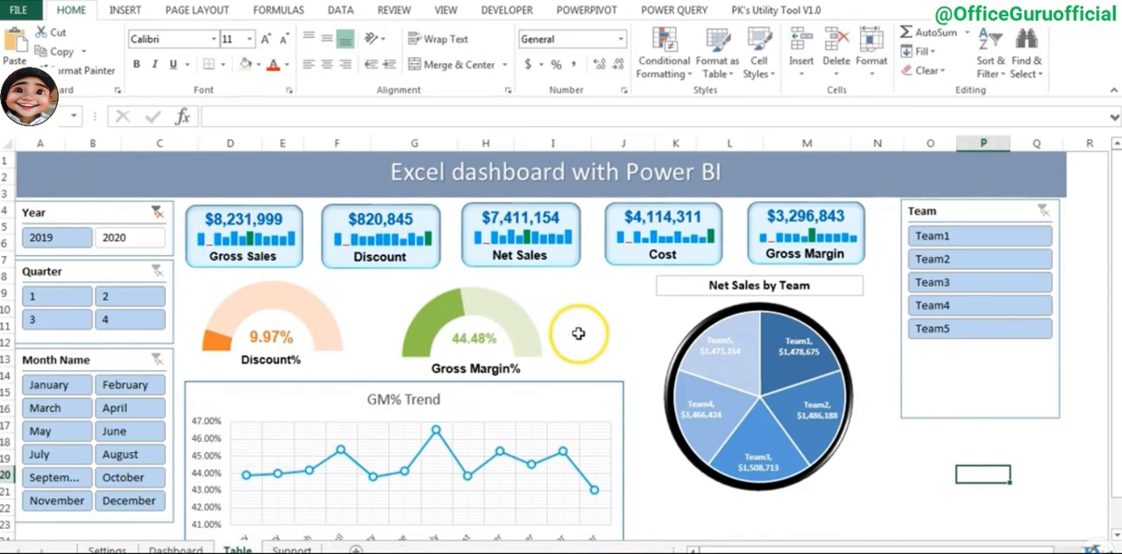
- Delete the GM% Trend chart and both gauges, Discount% and Gross Margin%, from the Table sheet
{"action": "left_click", "coordinate": [551, 387]}
{"action": "left_click", "coordinate": [533, 306]}
{"action": "left_click_drag", "start_coordinate": [534, 306], "coordinate": [324, 309]}
{"action": "key", "text": "Delete"}
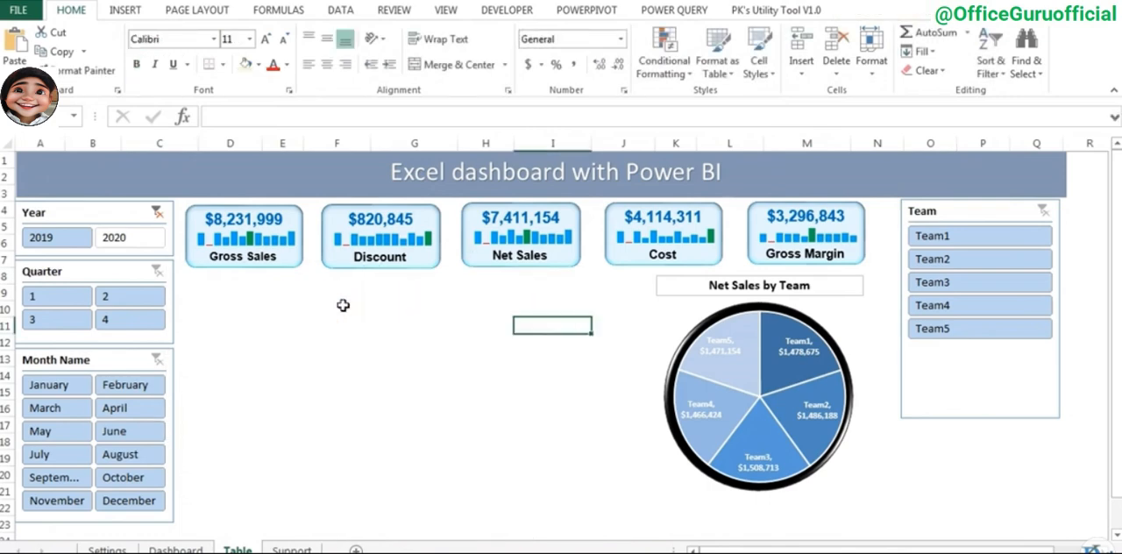
- Delete the five KPI cards and the Net Sales by Team pie with its title and black backing circle from the Table sheet
{"action": "left_click", "coordinate": [287, 255]}
{"action": "left_click", "coordinate": [405, 254], "text": "ctrl"}
{"action": "left_click", "coordinate": [548, 251], "text": "ctrl"}
{"action": "left_click", "coordinate": [707, 245], "text": "ctrl"}
{"action": "left_click", "coordinate": [824, 253], "text": "ctrl"}
{"action": "left_click", "coordinate": [830, 290], "text": "ctrl"}
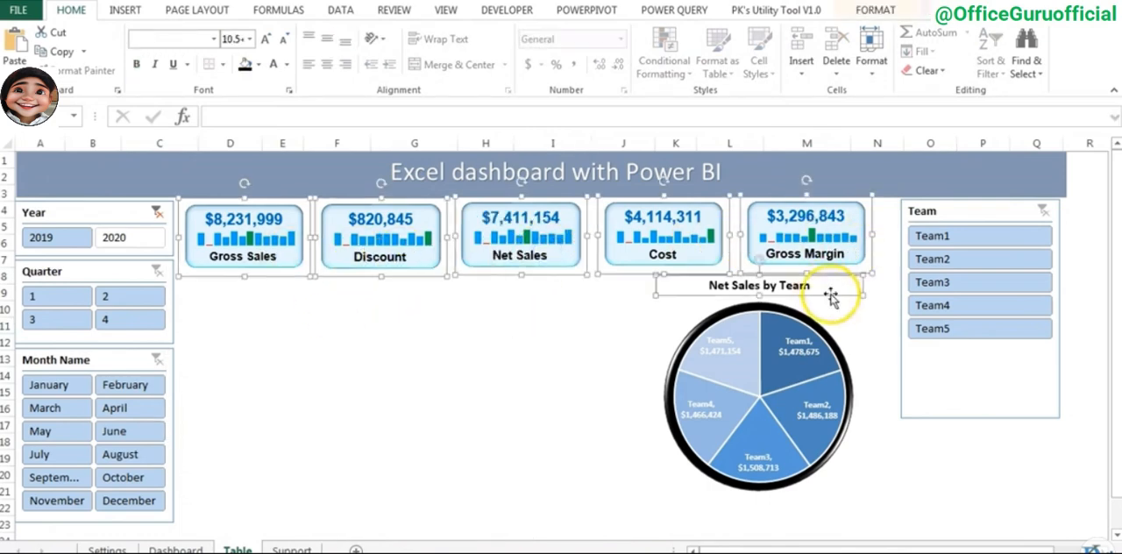
{"action": "left_click", "coordinate": [824, 333], "text": "ctrl"}
{"action": "key", "text": "Delete"}
{"action": "left_click", "coordinate": [824, 333]}
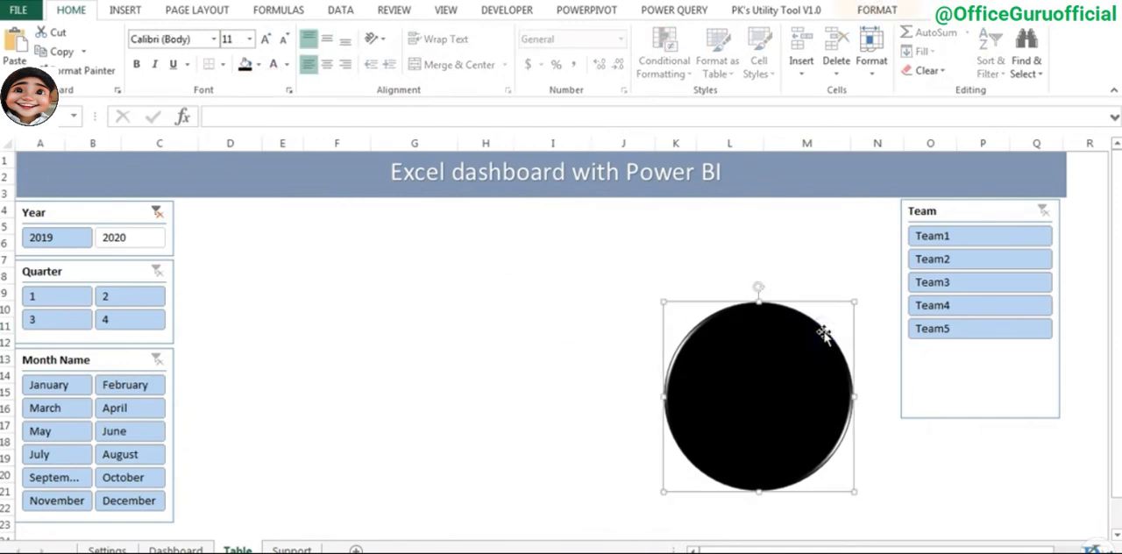
{"action": "key", "text": "Delete"}
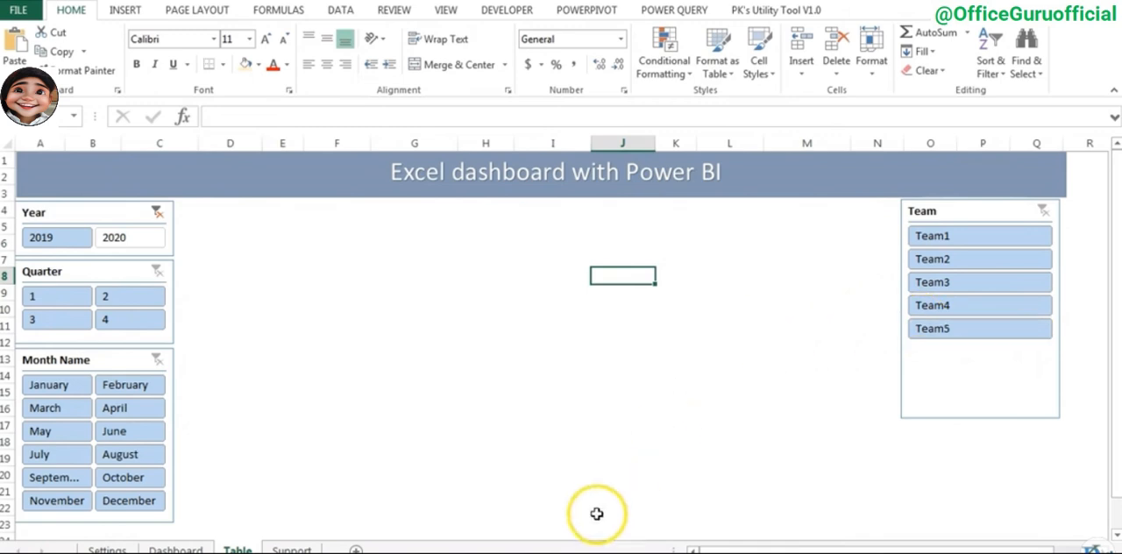
- Copy the monthly PivotTable with all sales measures from the Support sheet to cell D5 of the Table sheet
{"action": "left_click", "coordinate": [292, 548]}
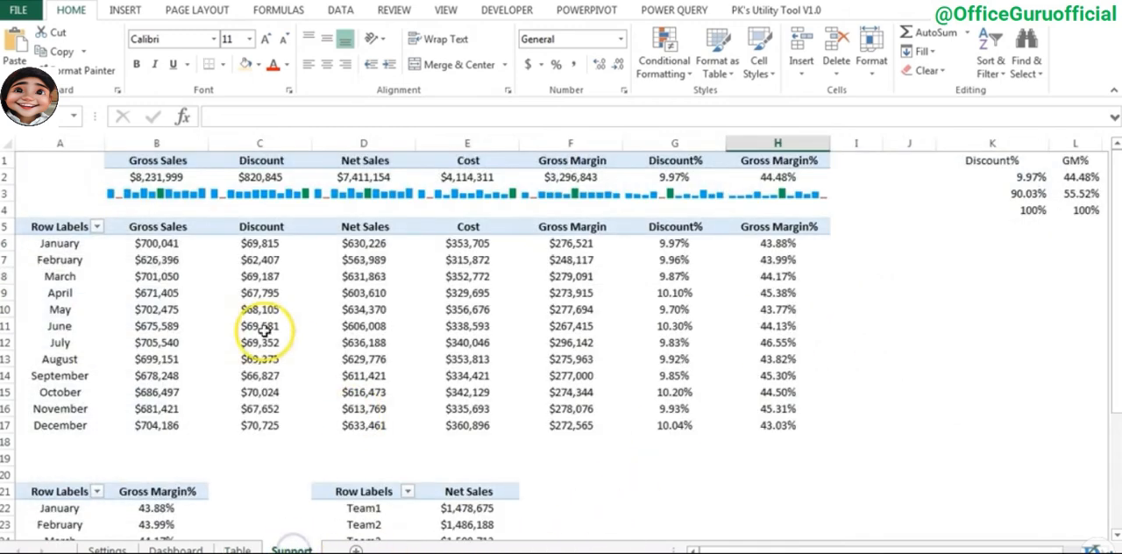
{"action": "left_click_drag", "start_coordinate": [55, 230], "coordinate": [792, 428]}
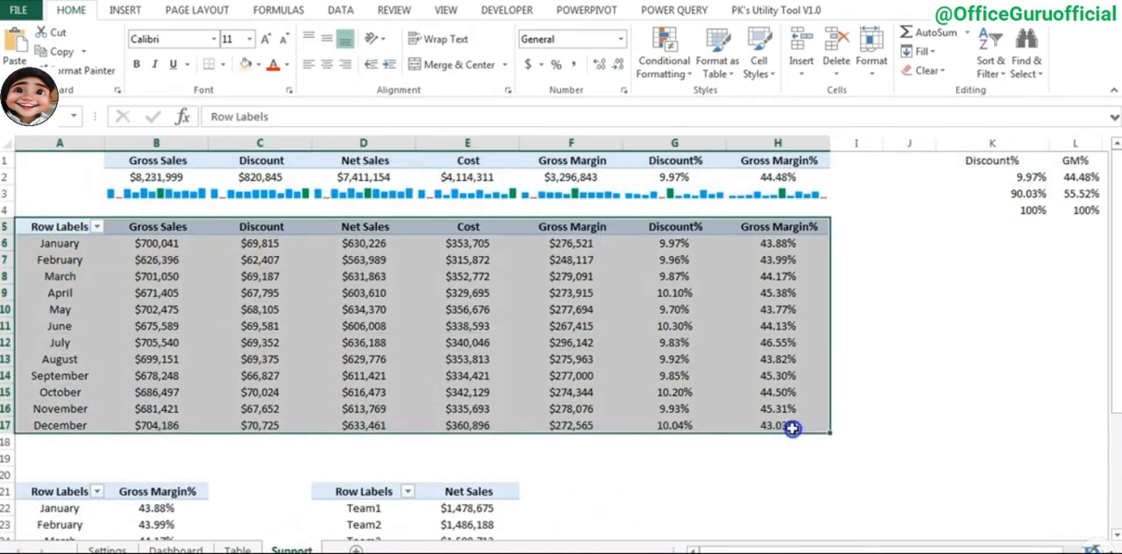
{"action": "key", "text": "ctrl+c"}
{"action": "left_click", "coordinate": [237, 549]}
{"action": "left_click", "coordinate": [220, 226]}
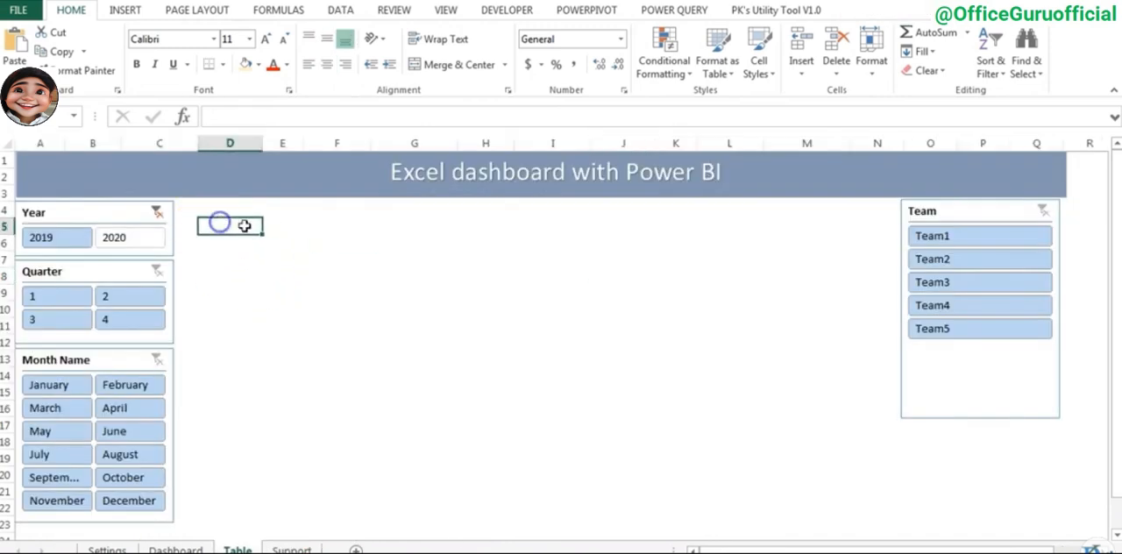
{"action": "key", "text": "ctrl+v"}
- Set the title banner and all four slicers on the Table sheet to not move or size with cells
{"action": "left_click", "coordinate": [108, 213]}
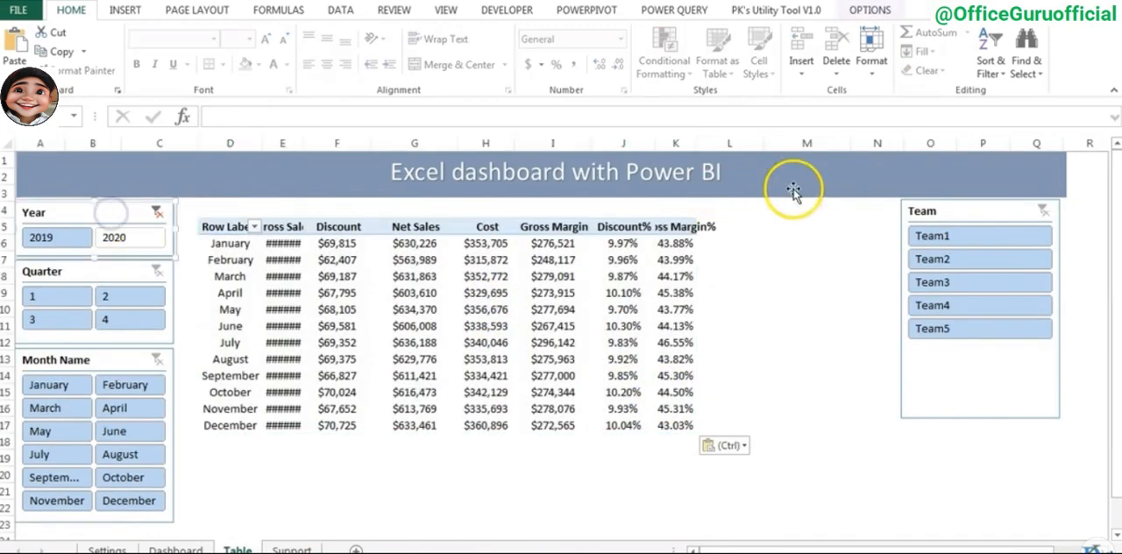
{"action": "left_click", "coordinate": [200, 189]}
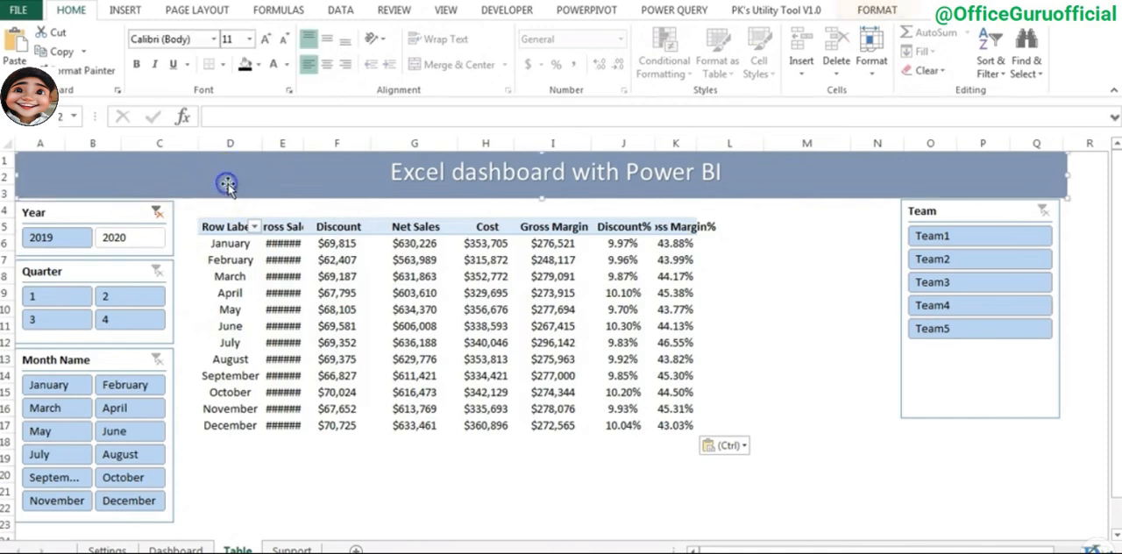
{"action": "left_click", "coordinate": [106, 210]}
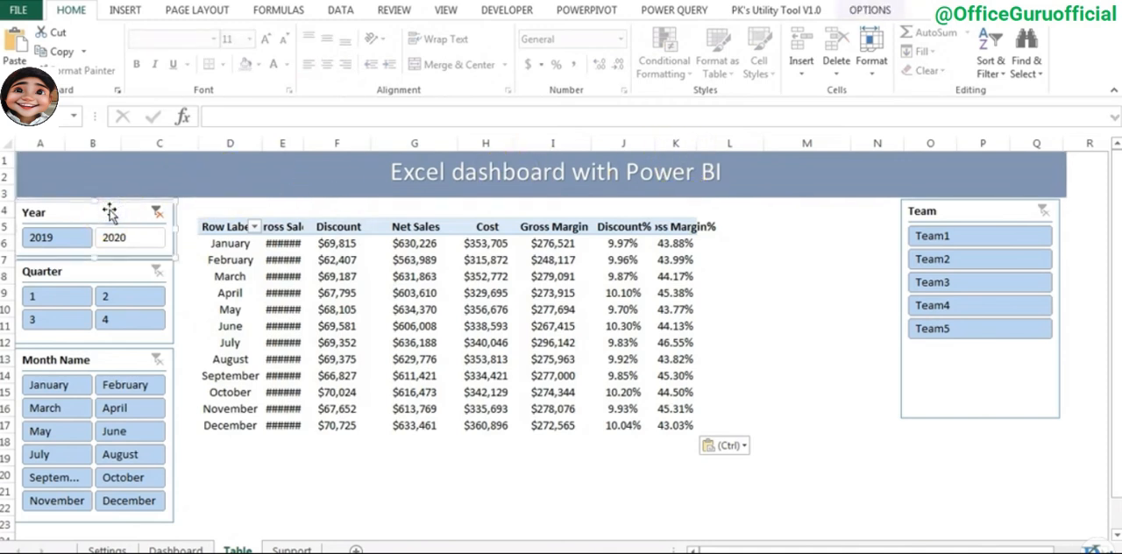
{"action": "left_click", "coordinate": [144, 193]}
{"action": "right_click", "coordinate": [243, 186]}
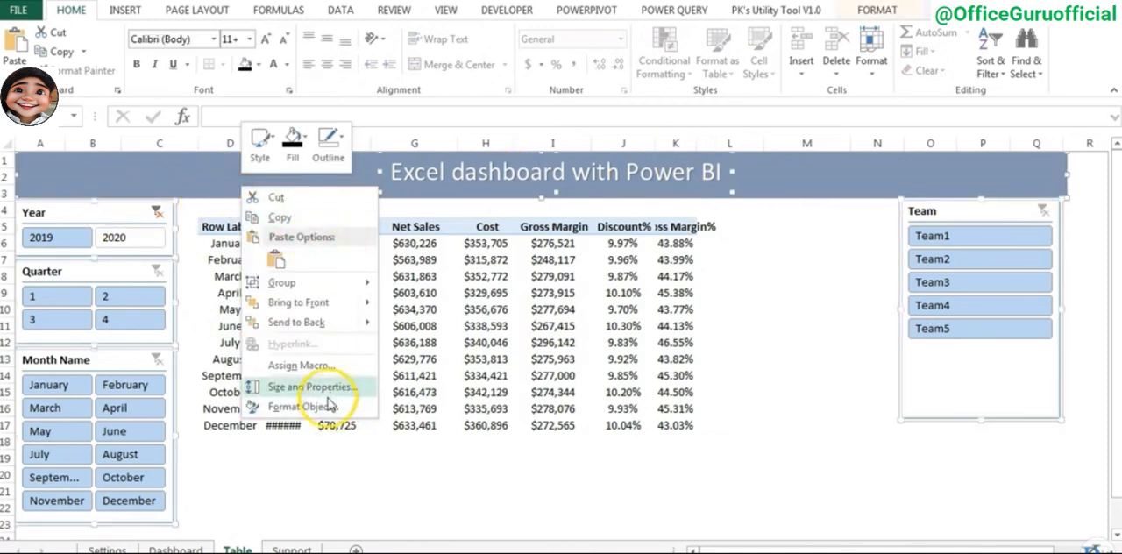
{"action": "left_click", "coordinate": [338, 391]}
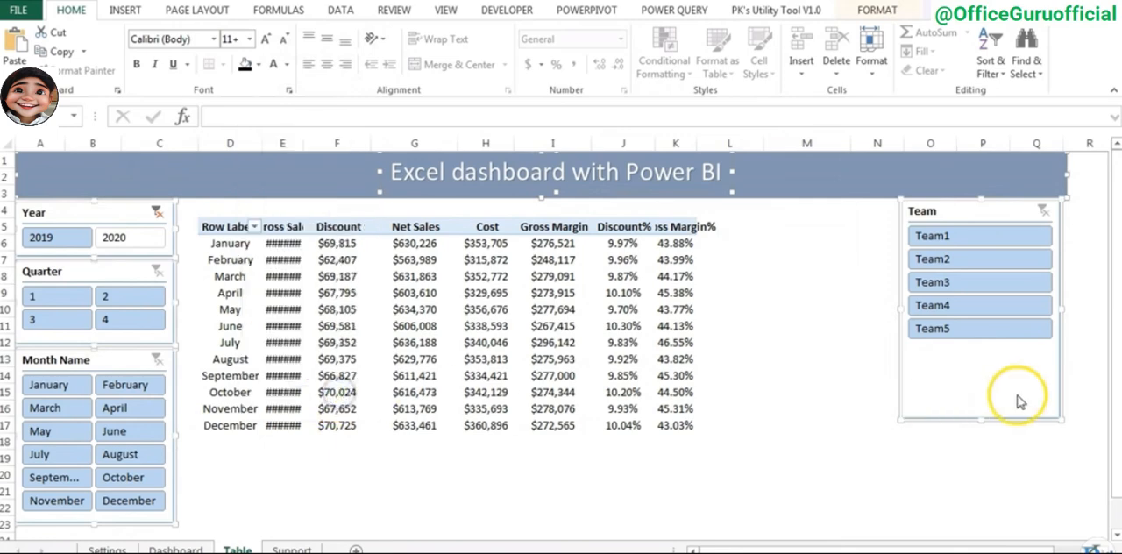
{"action": "left_click", "coordinate": [947, 428]}
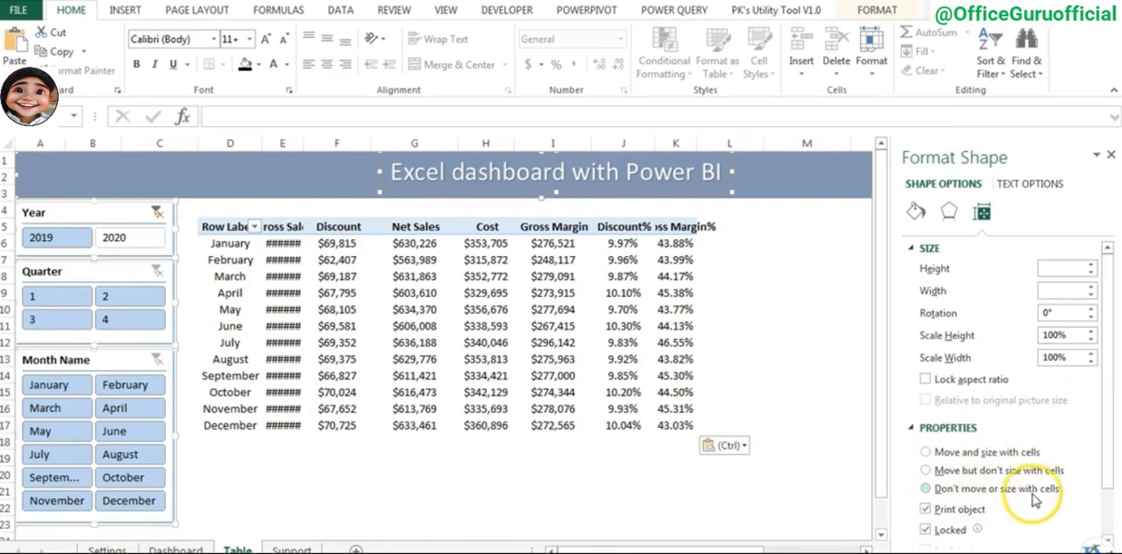
{"action": "left_click", "coordinate": [1111, 155]}
{"action": "left_click", "coordinate": [747, 331]}
- Replace Month Name with Team and Date as the row fields of the pasted PivotTable
{"action": "right_click", "coordinate": [410, 275]}
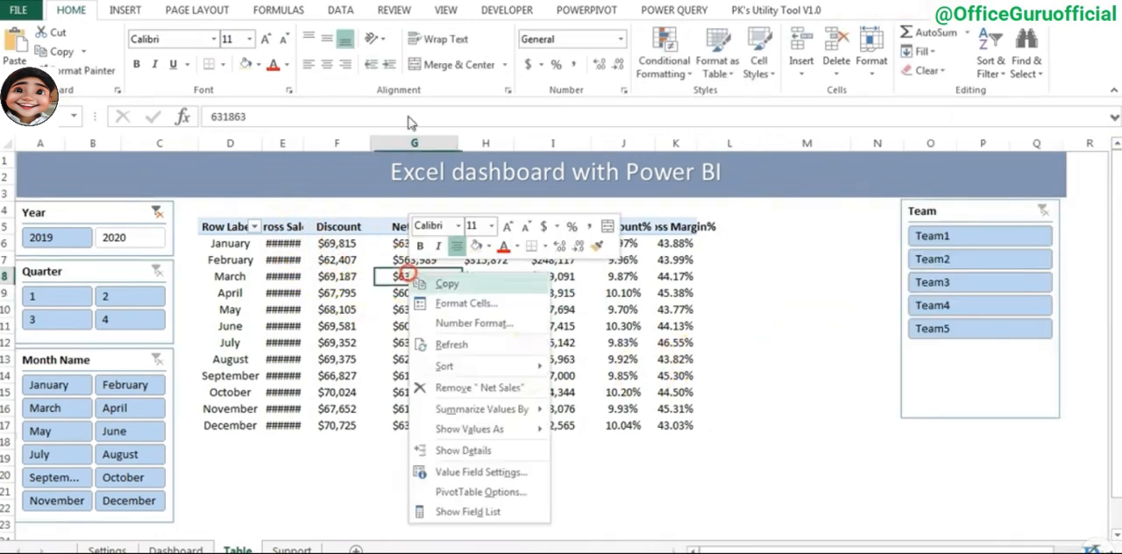
{"action": "left_click", "coordinate": [490, 515]}
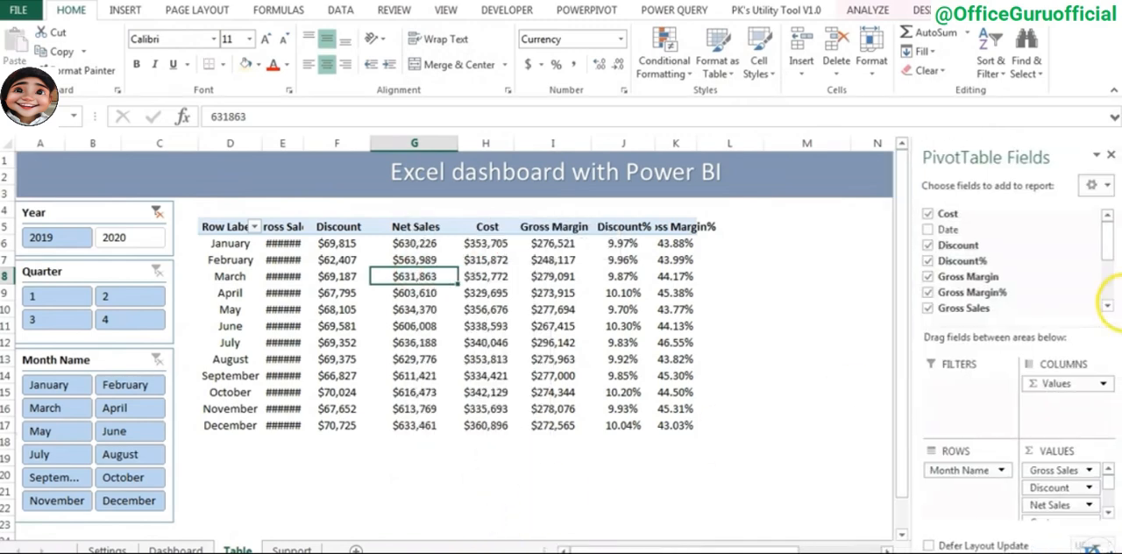
{"action": "left_click_drag", "start_coordinate": [1112, 248], "coordinate": [1110, 281]}
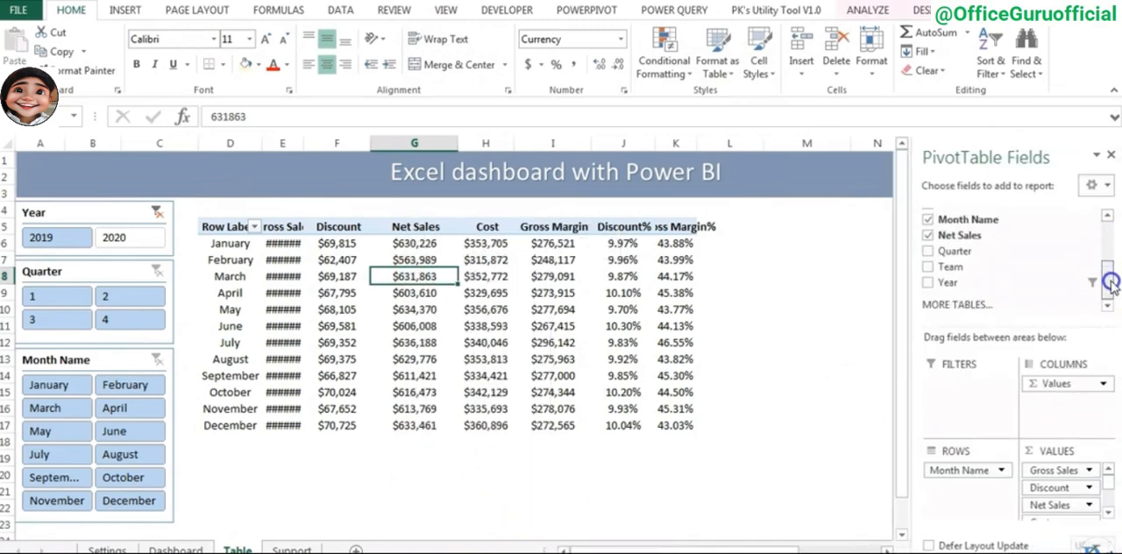
{"action": "left_click_drag", "start_coordinate": [951, 267], "coordinate": [967, 491]}
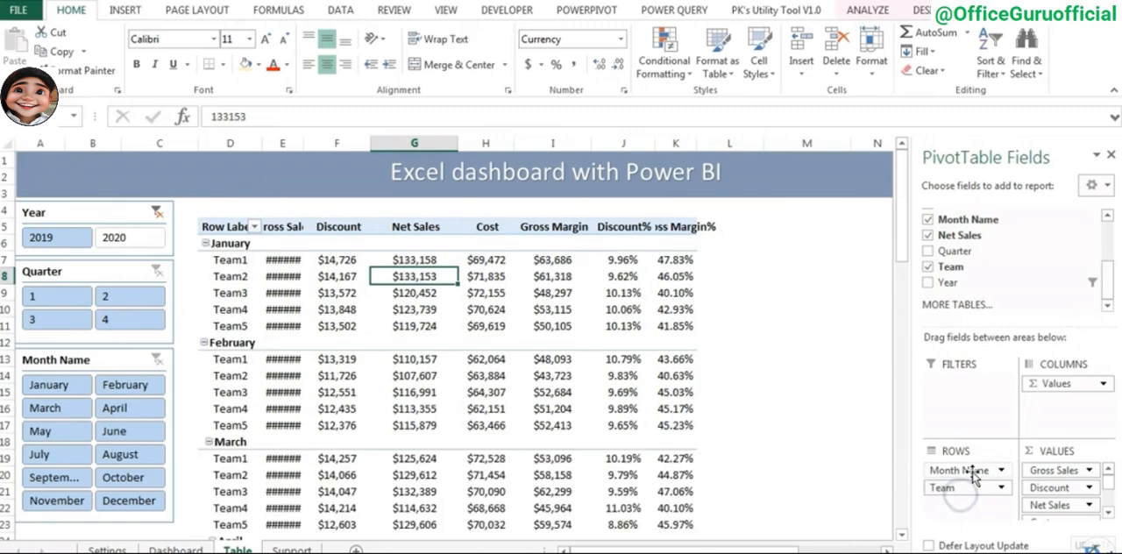
{"action": "left_click_drag", "start_coordinate": [1111, 280], "coordinate": [1107, 221]}
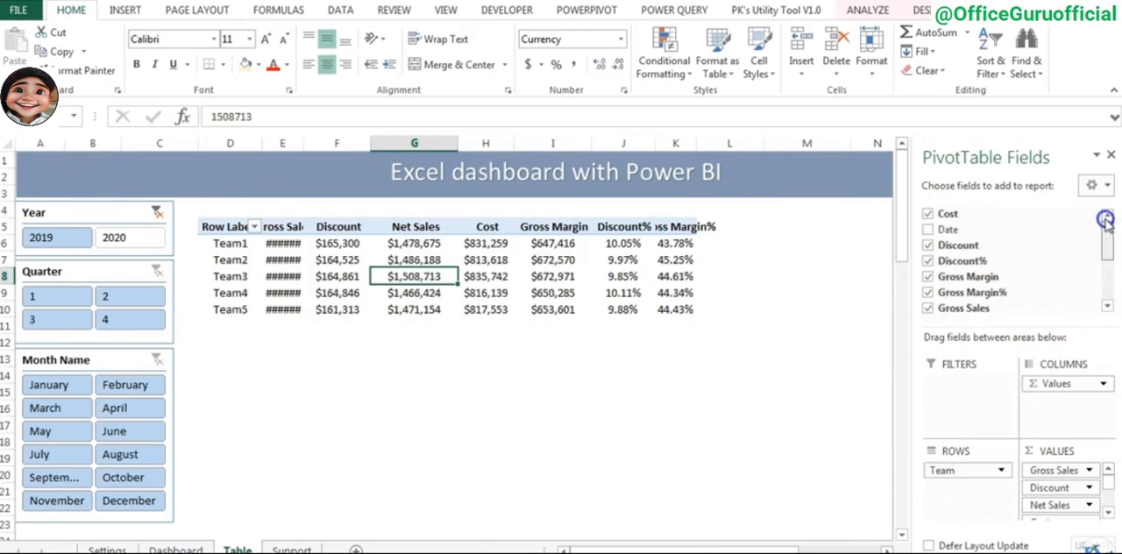
{"action": "left_click_drag", "start_coordinate": [973, 232], "coordinate": [975, 490]}
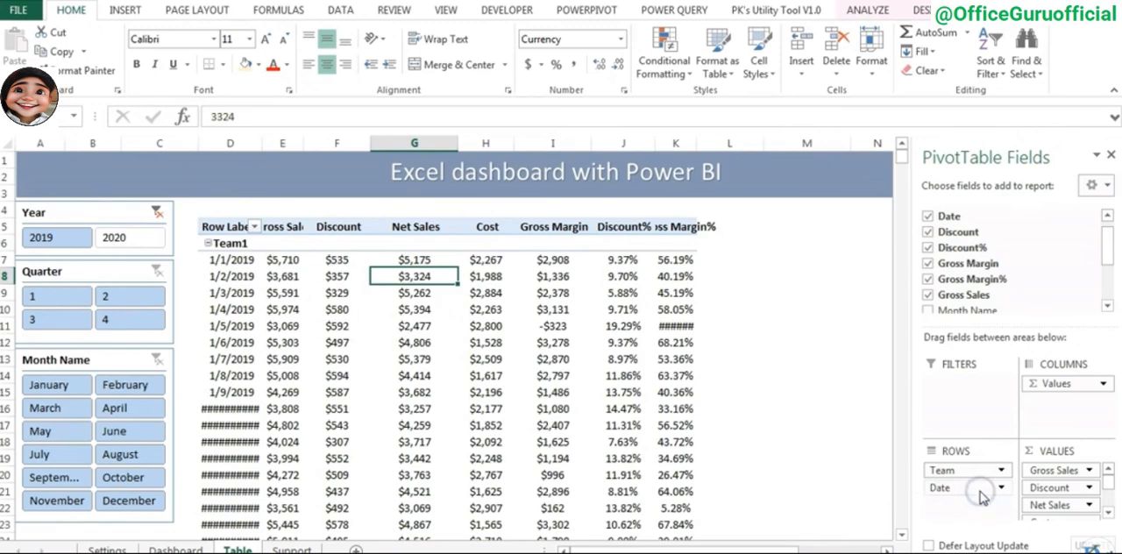
- Show the PivotTable on the Table sheet in tabular form
{"action": "left_click", "coordinate": [920, 10]}
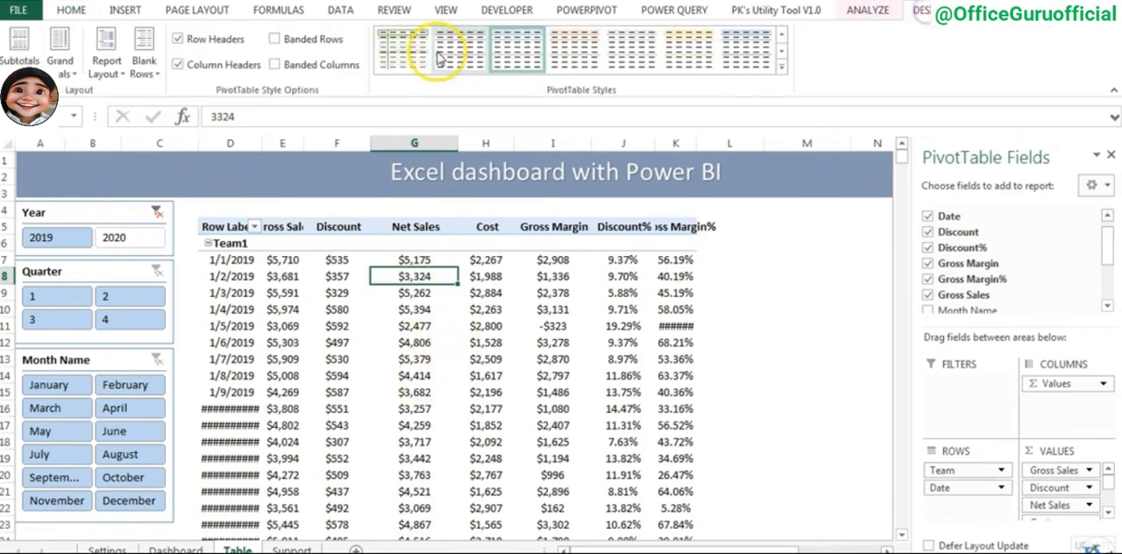
{"action": "left_click", "coordinate": [106, 66]}
{"action": "left_click", "coordinate": [180, 188]}
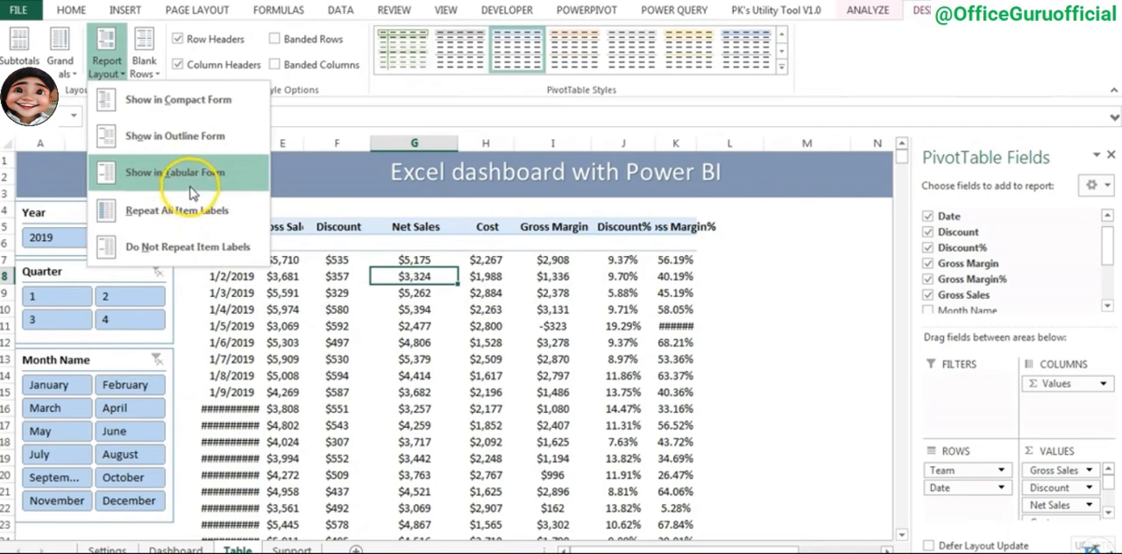
{"action": "left_click", "coordinate": [197, 182]}
- Adjust the PivotTable's column widths so the dates and headers fit between the slicers, and close the field list
{"action": "left_click", "coordinate": [289, 253]}
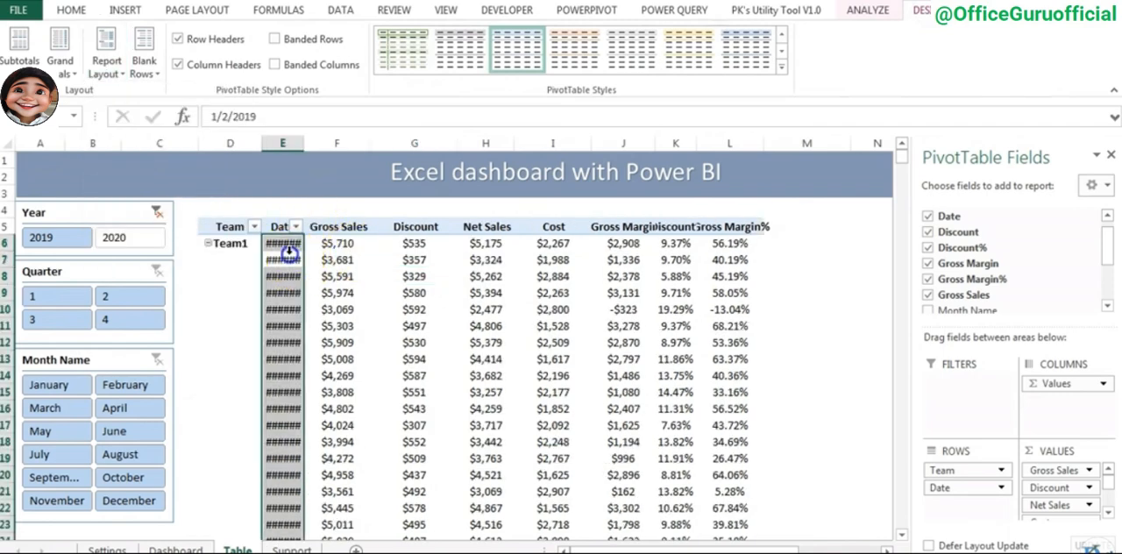
{"action": "left_click_drag", "start_coordinate": [303, 143], "coordinate": [338, 143]}
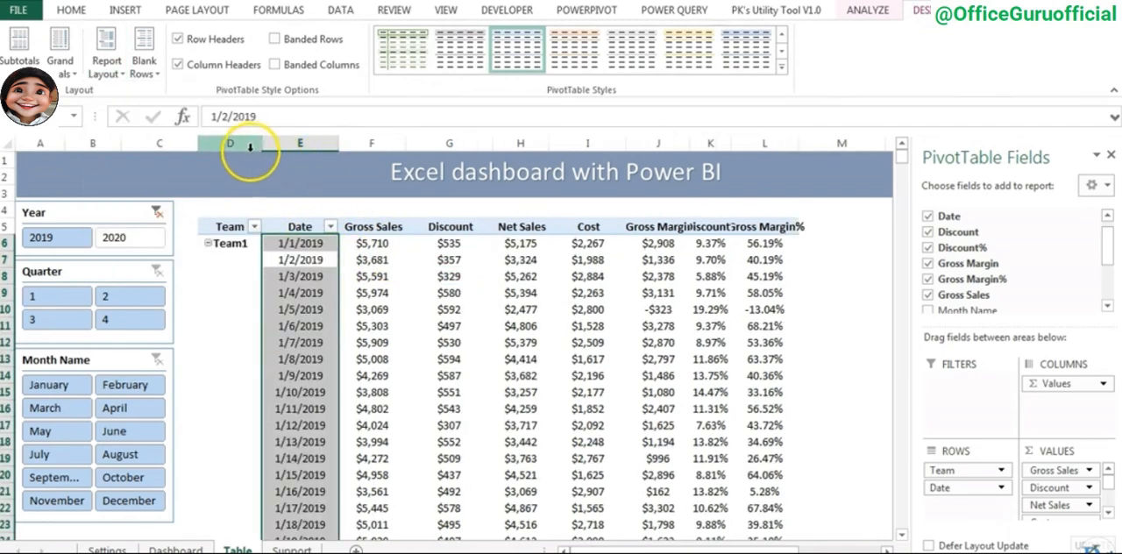
{"action": "left_click_drag", "start_coordinate": [260, 143], "coordinate": [253, 143]}
{"action": "left_click_drag", "start_coordinate": [333, 143], "coordinate": [357, 143]}
{"action": "left_click", "coordinate": [1111, 155]}
{"action": "left_click_drag", "start_coordinate": [814, 143], "coordinate": [862, 143]}
{"action": "left_click_drag", "start_coordinate": [705, 143], "coordinate": [730, 143]}
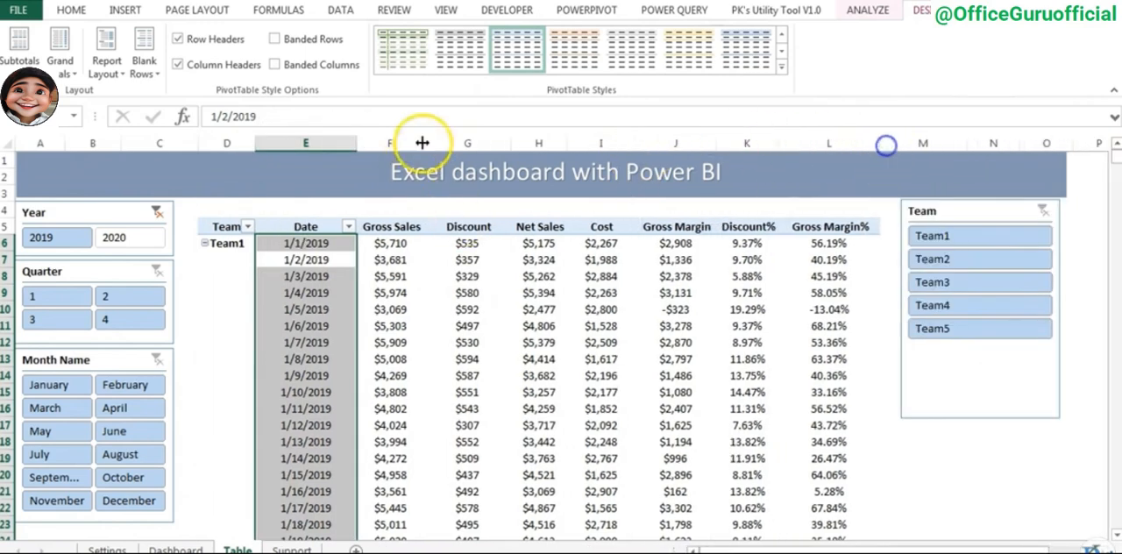
{"action": "left_click_drag", "start_coordinate": [423, 143], "coordinate": [432, 143]}
{"action": "left_click", "coordinate": [761, 326]}
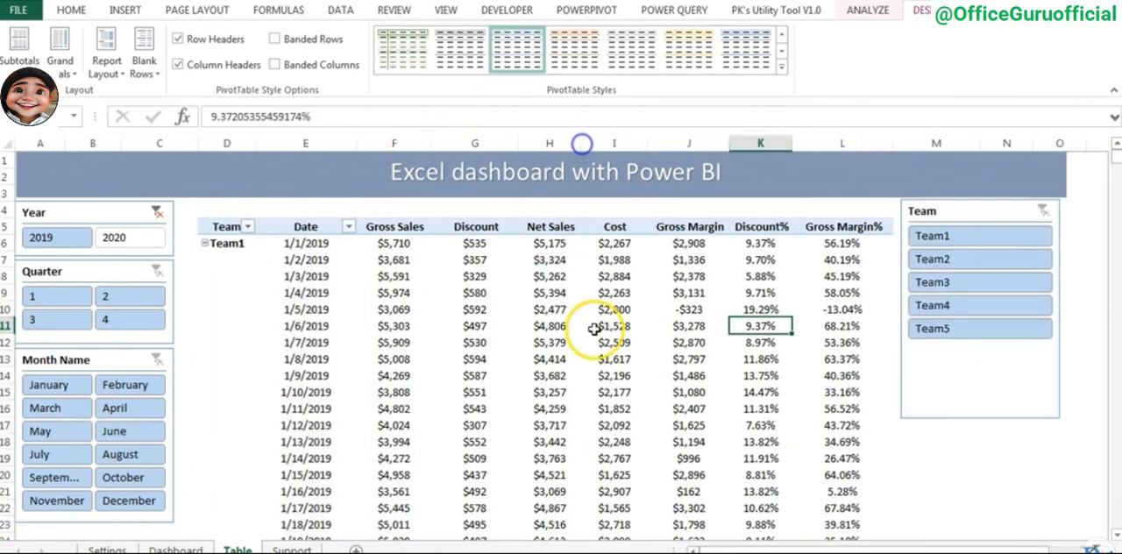
- Start a new conditional formatting rule for the Gross Sales values in F6:F1830
{"action": "left_click", "coordinate": [394, 243]}
{"action": "mouse_move", "coordinate": [692, 293]}
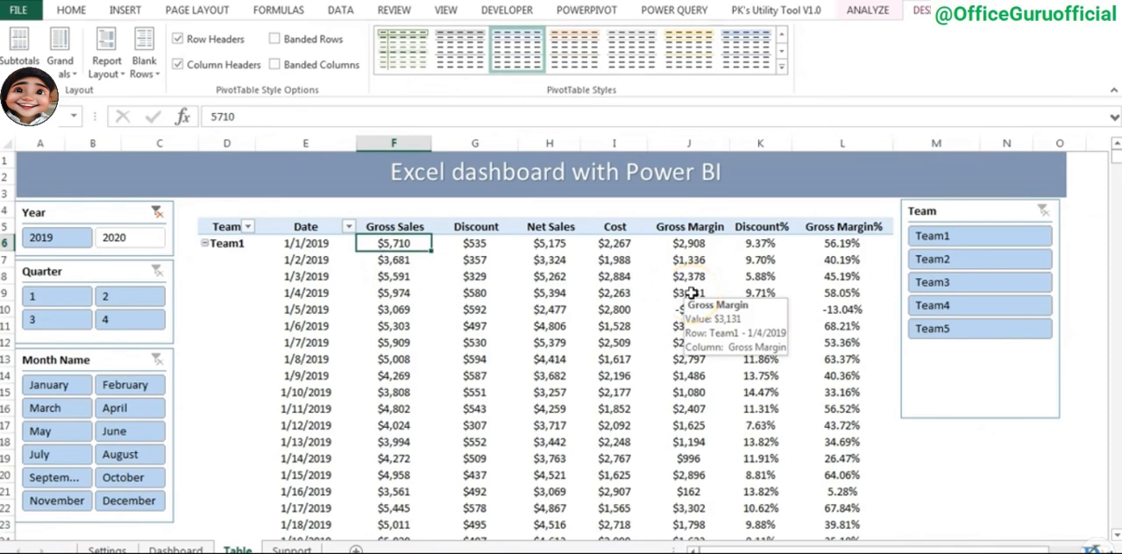
{"action": "key", "text": "Up"}
{"action": "key", "text": "Down"}
{"action": "key", "text": "Right"}
{"action": "key", "text": "Right"}
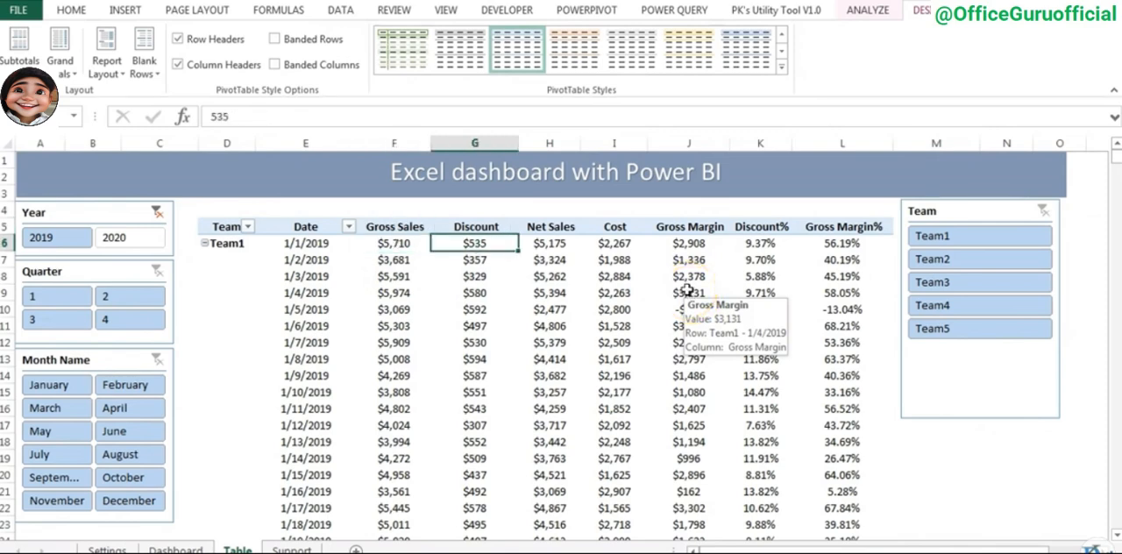
{"action": "key", "text": "Left"}
{"action": "key", "text": "Left"}
{"action": "key", "text": "ctrl+shift+Down"}
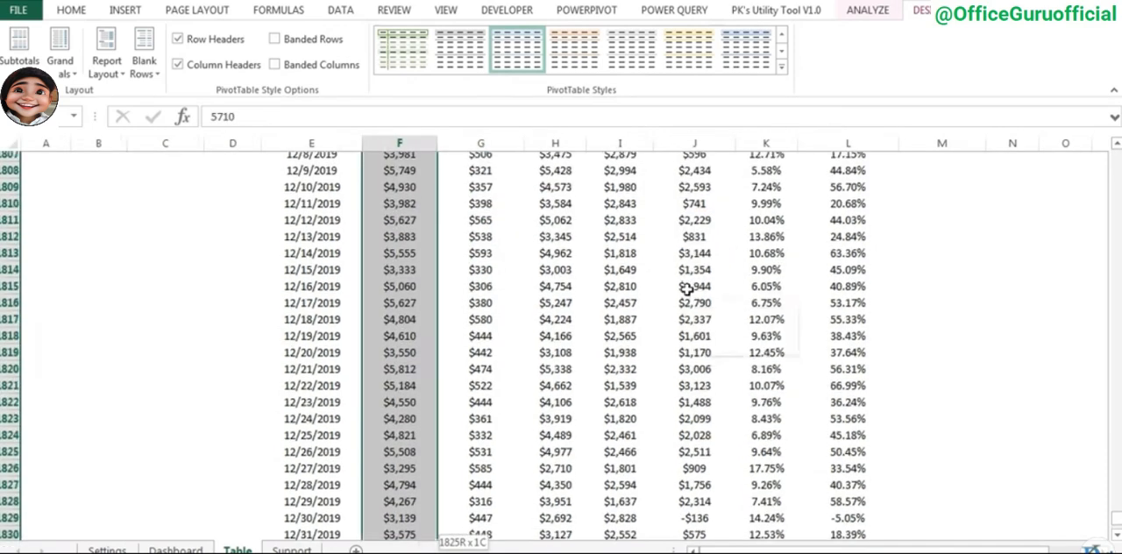
{"action": "left_click", "coordinate": [71, 10]}
{"action": "key", "text": "ctrl+BackSpace"}
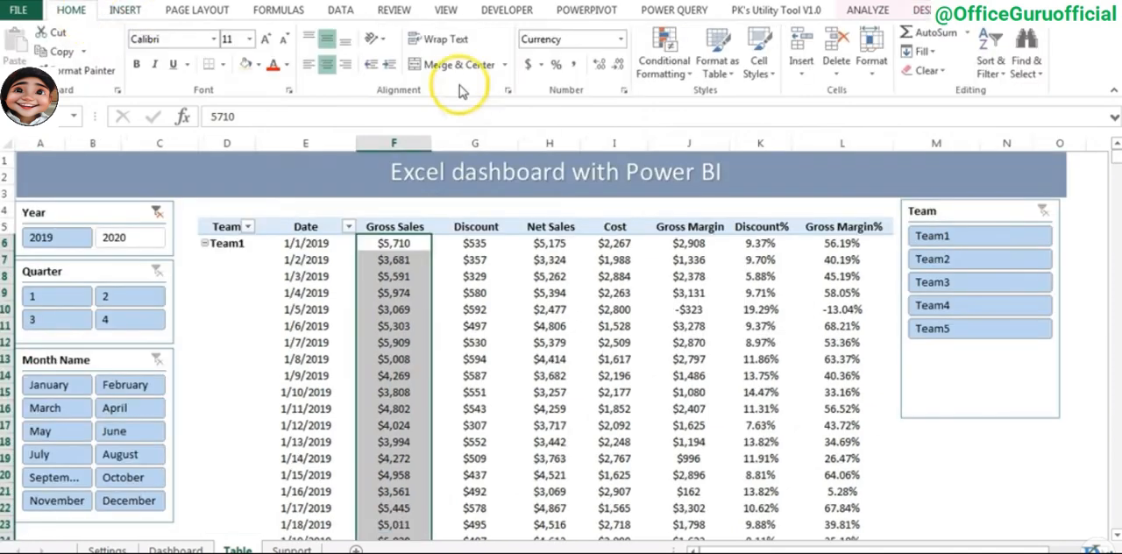
{"action": "left_click", "coordinate": [665, 63]}
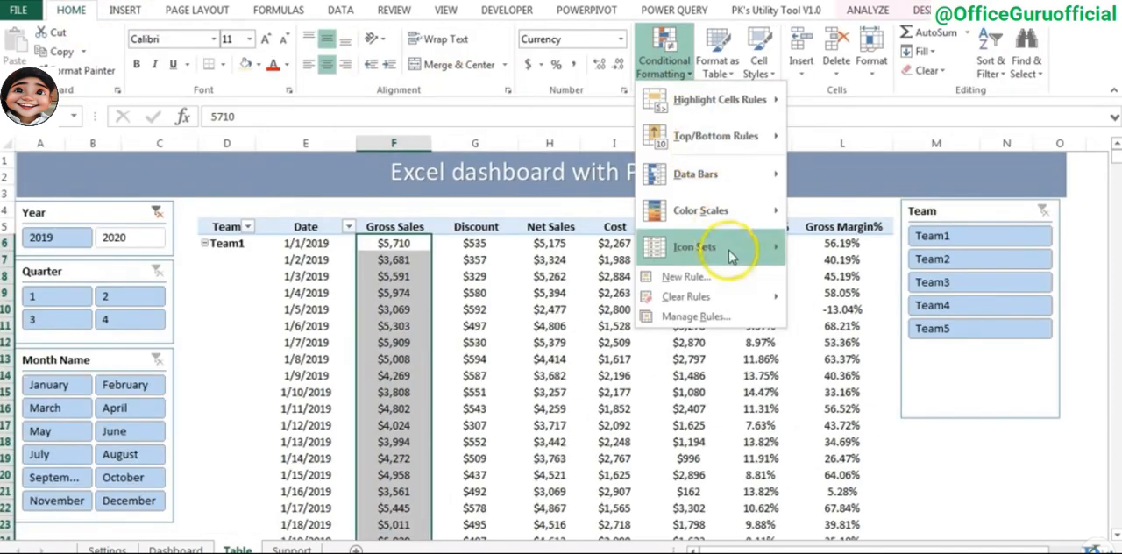
{"action": "left_click", "coordinate": [693, 277]}
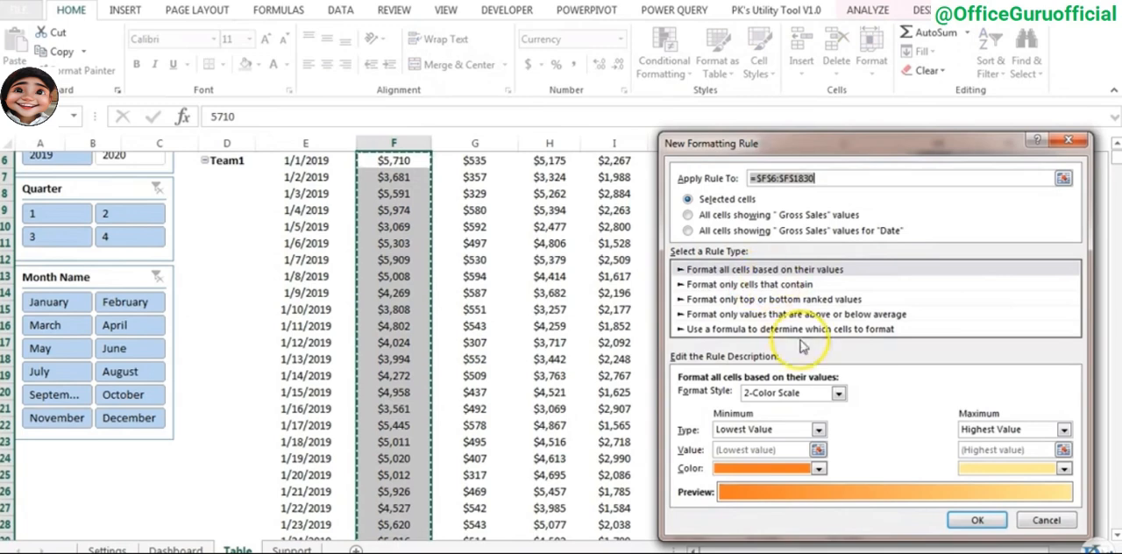
{"action": "left_click", "coordinate": [739, 180]}
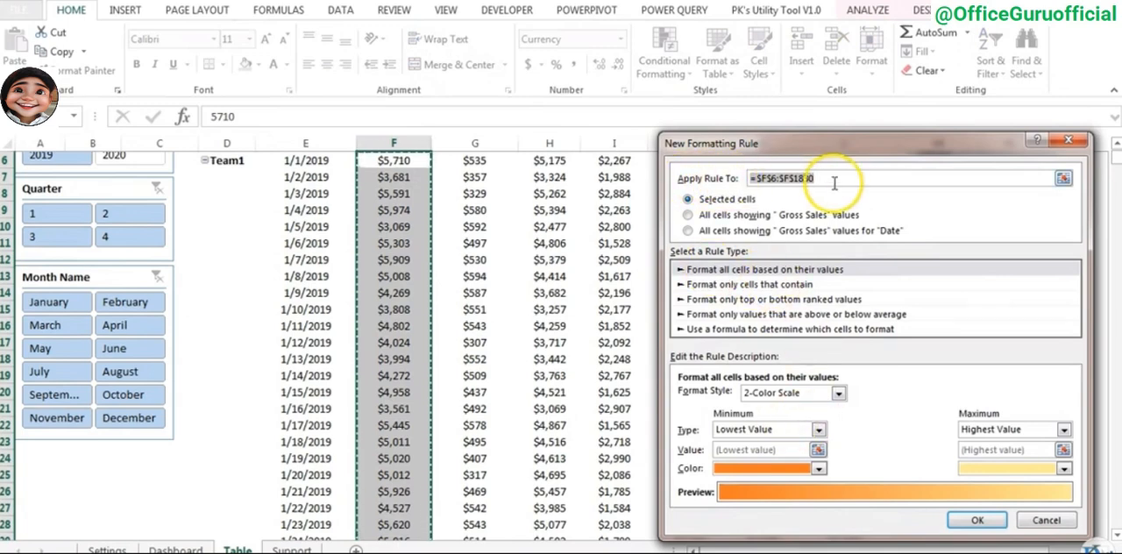
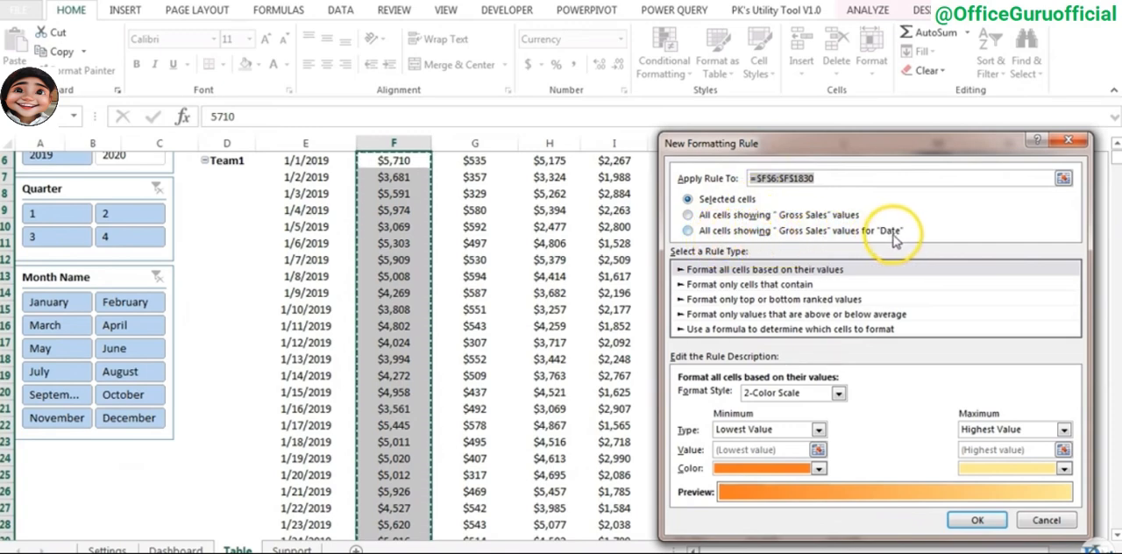
- Apply the rule to all cells showing Gross Sales values for Date, using data bars with a green gradient fill
{"action": "left_click", "coordinate": [688, 230]}
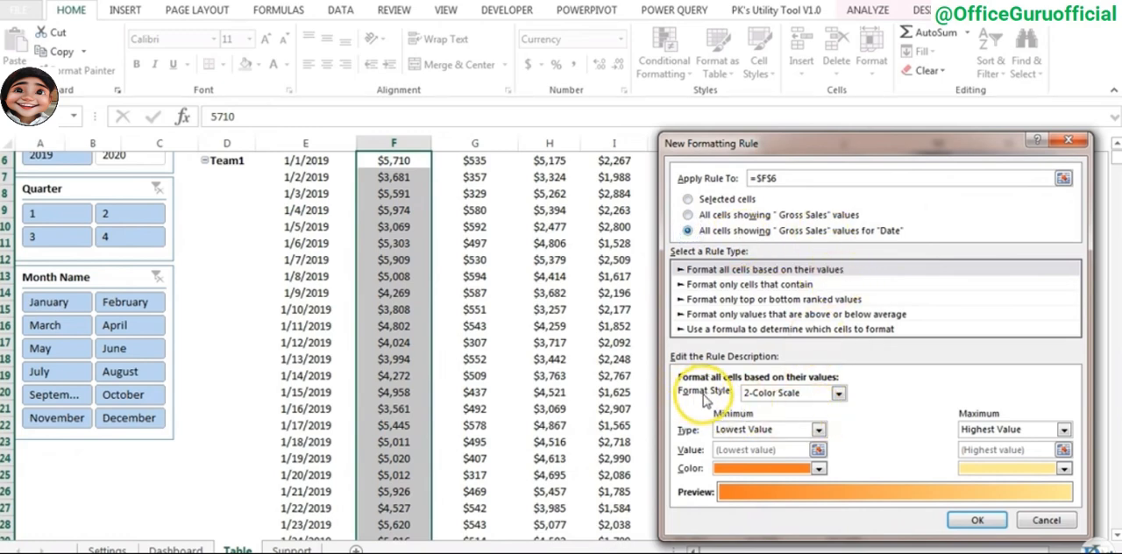
{"action": "left_click", "coordinate": [789, 393]}
{"action": "left_click", "coordinate": [785, 426]}
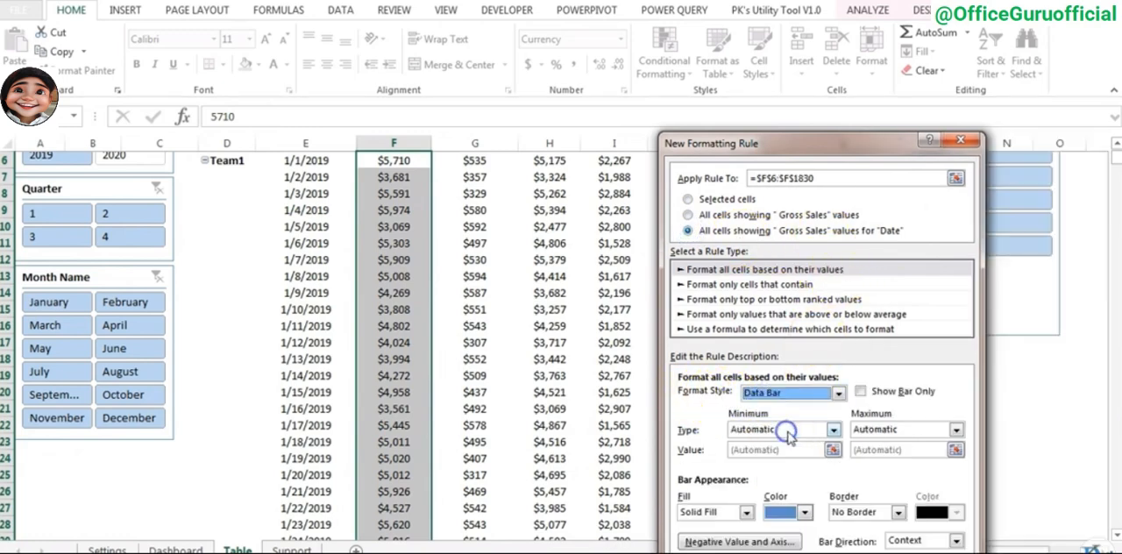
{"action": "left_click", "coordinate": [802, 513]}
{"action": "left_click", "coordinate": [831, 475]}
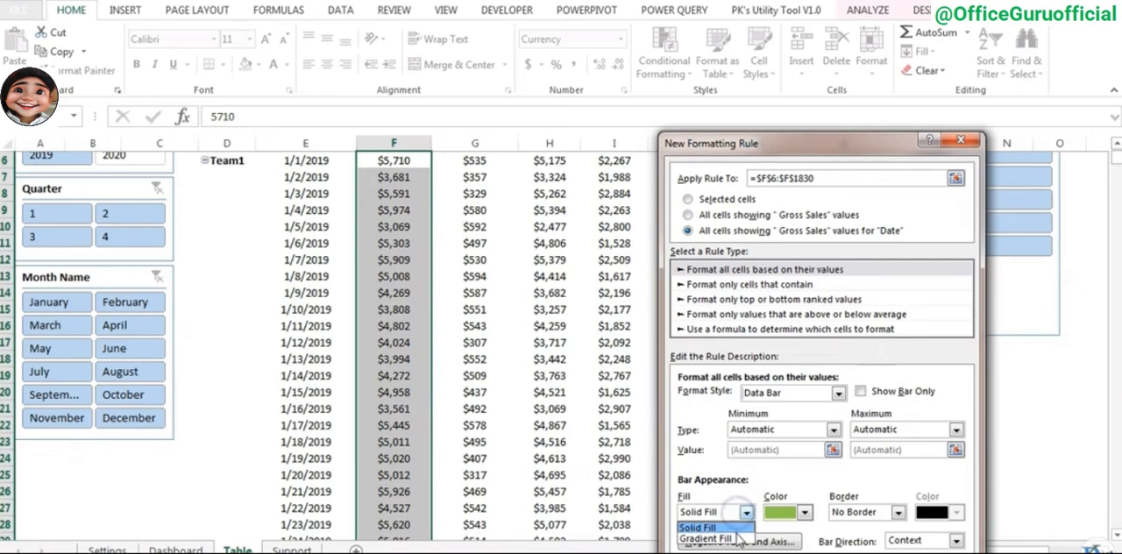
{"action": "left_click", "coordinate": [731, 538]}
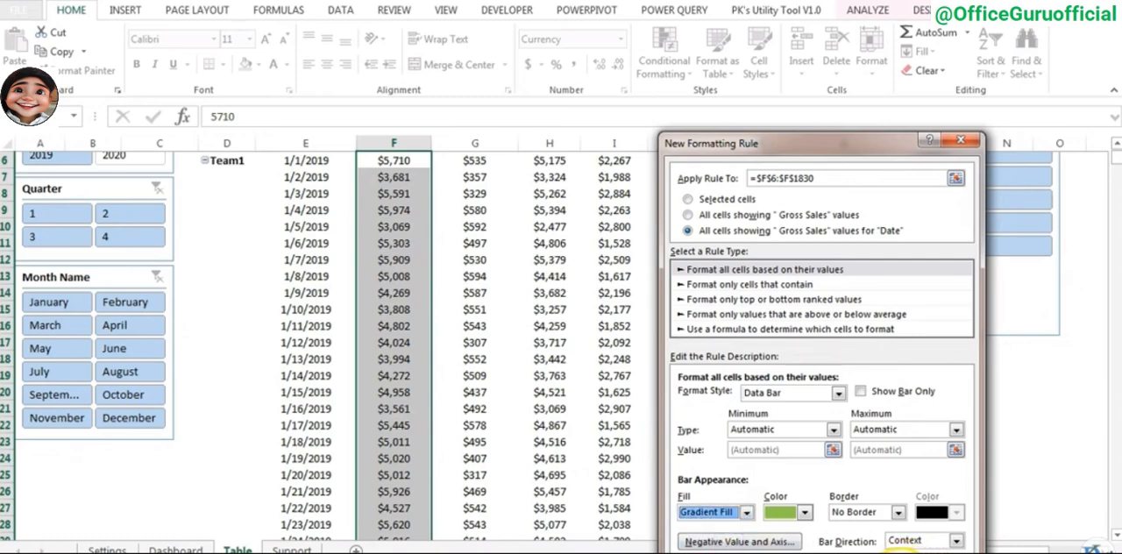
{"action": "left_click_drag", "start_coordinate": [805, 145], "coordinate": [784, 85]}
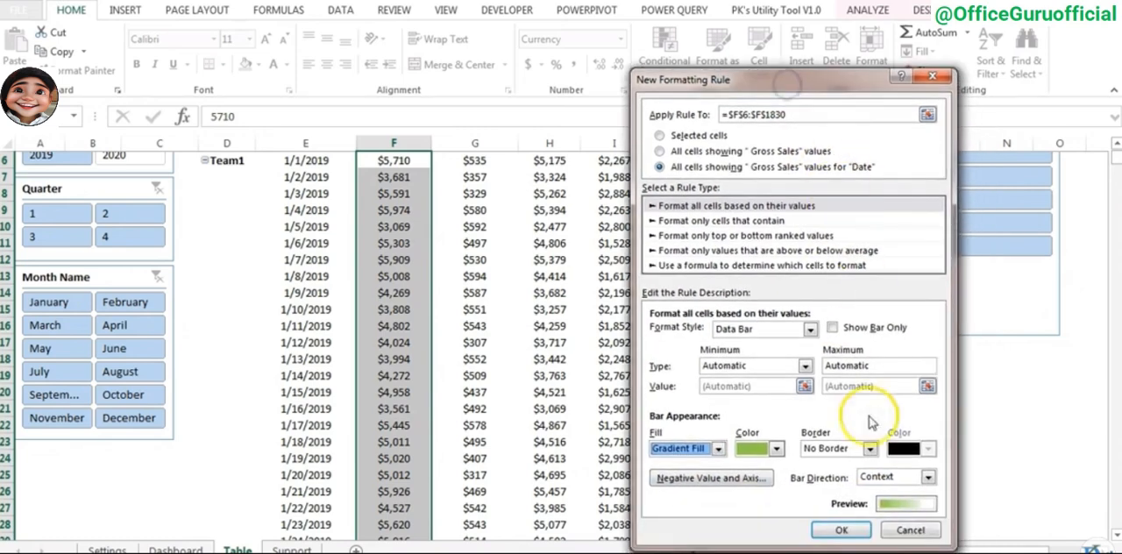
{"action": "left_click", "coordinate": [841, 530]}
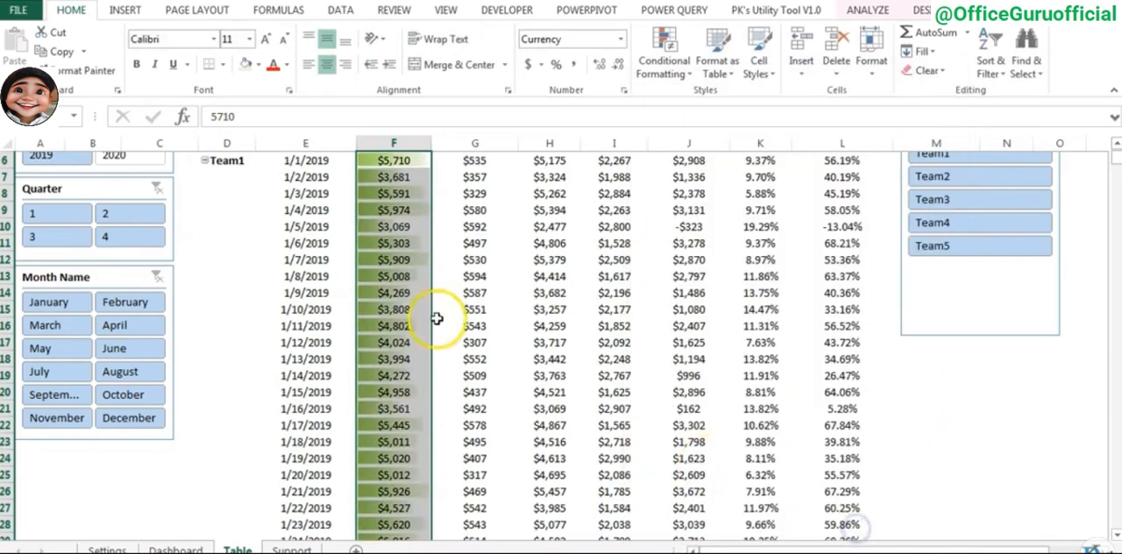
{"action": "scroll", "coordinate": [526, 253], "scroll_direction": "up", "scroll_amount": 2}
{"action": "left_click", "coordinate": [485, 281]}
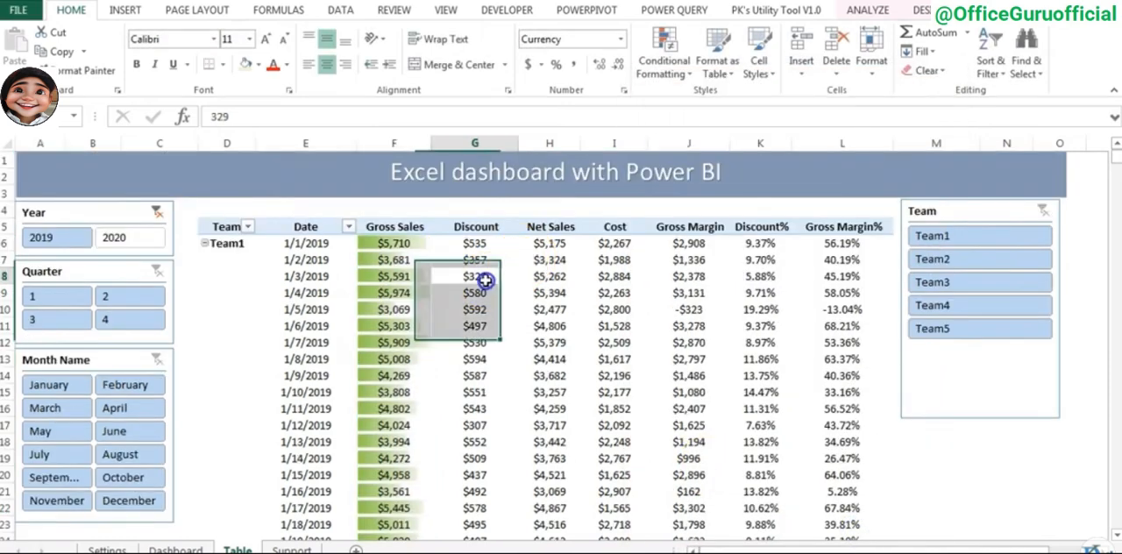
- Start a new conditional formatting rule on H6:H1830, applied to all cells showing Net Sales values for Date
{"action": "left_click", "coordinate": [569, 240]}
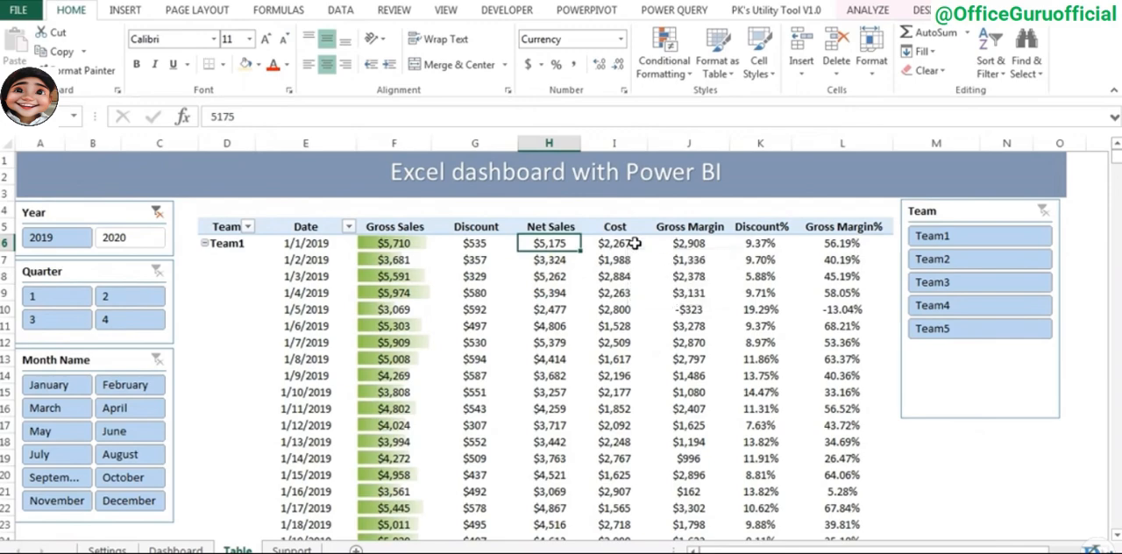
{"action": "key", "text": "ctrl+shift+Down"}
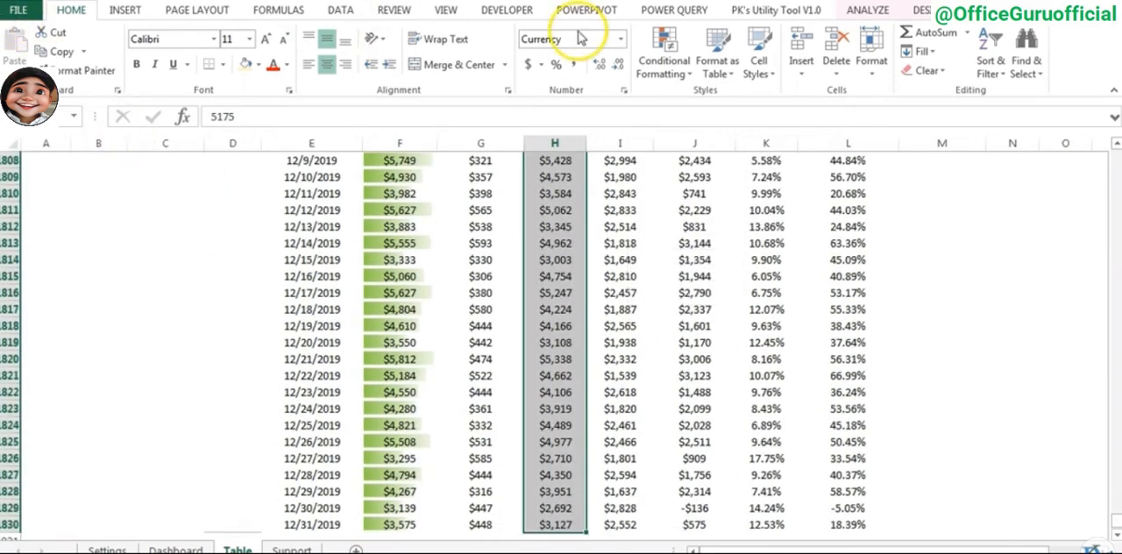
{"action": "left_click", "coordinate": [671, 76]}
{"action": "left_click", "coordinate": [737, 277]}
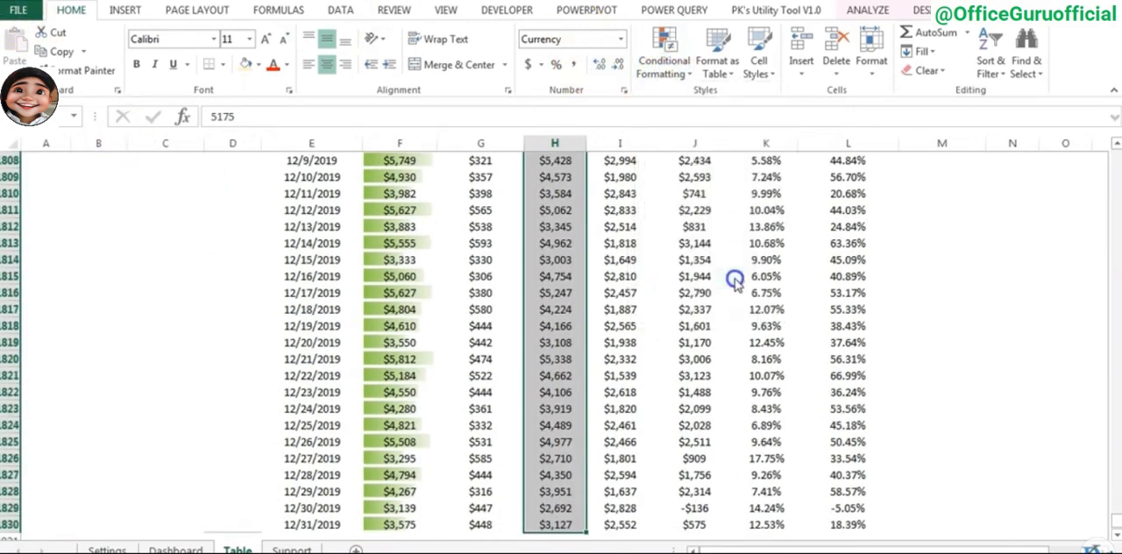
{"action": "left_click", "coordinate": [674, 203]}
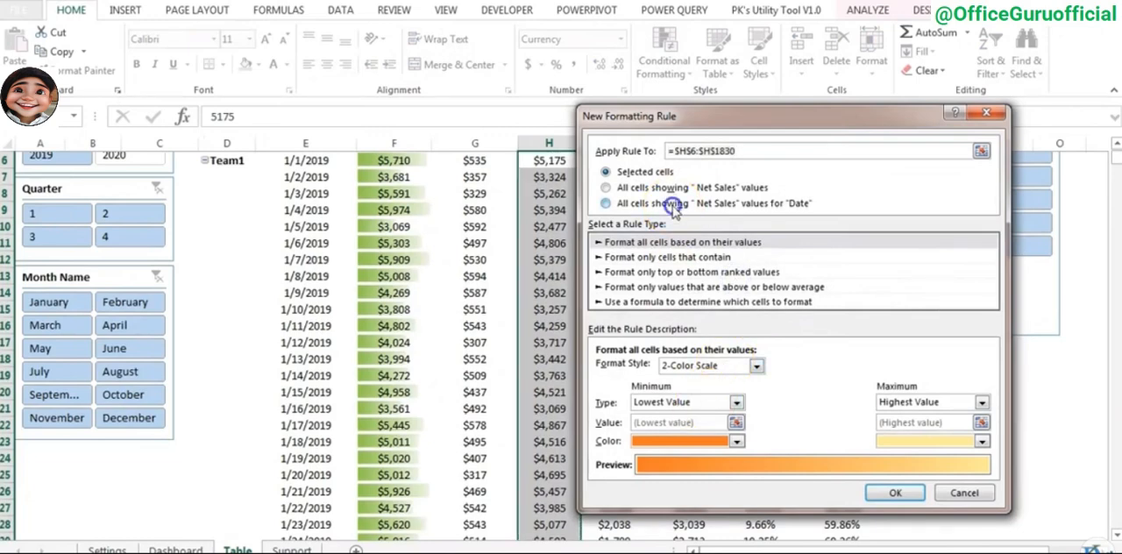
- Format the Net Sales rule as data bars with a green gradient fill and apply it
{"action": "left_click", "coordinate": [753, 366]}
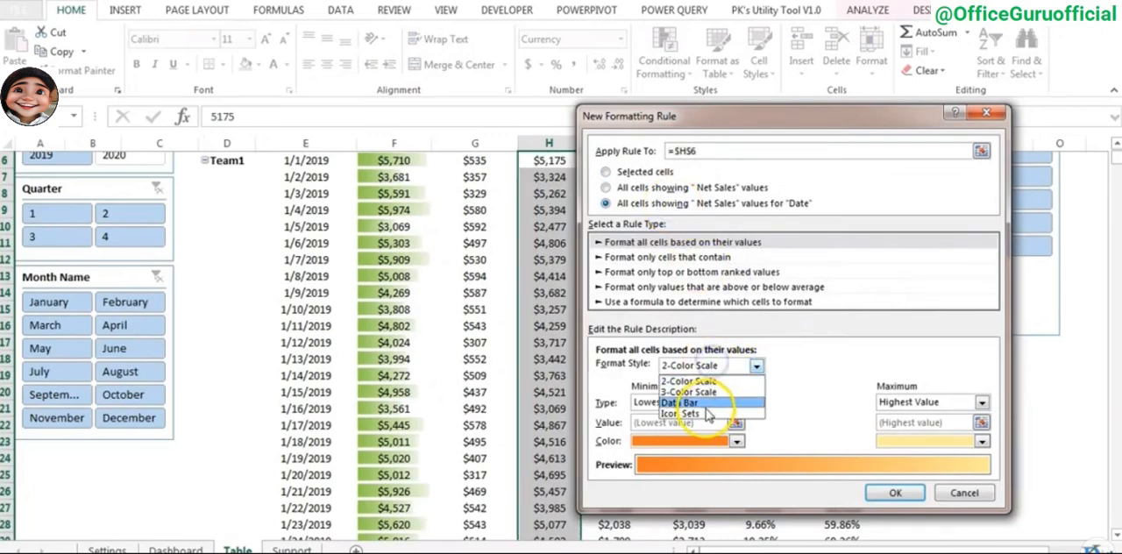
{"action": "left_click", "coordinate": [706, 401]}
{"action": "left_click", "coordinate": [715, 484]}
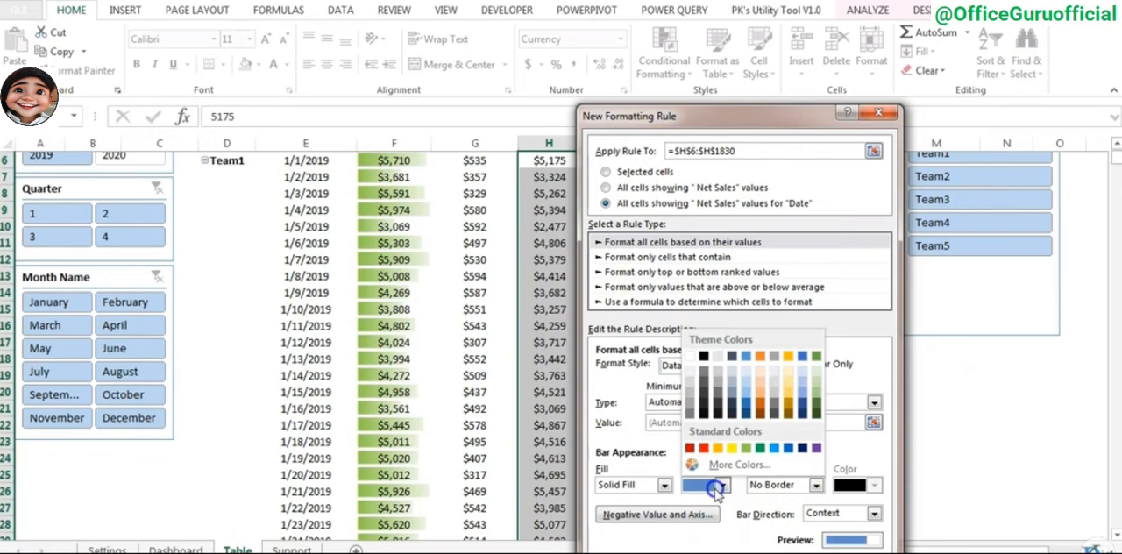
{"action": "left_click", "coordinate": [747, 449]}
{"action": "left_click", "coordinate": [664, 486]}
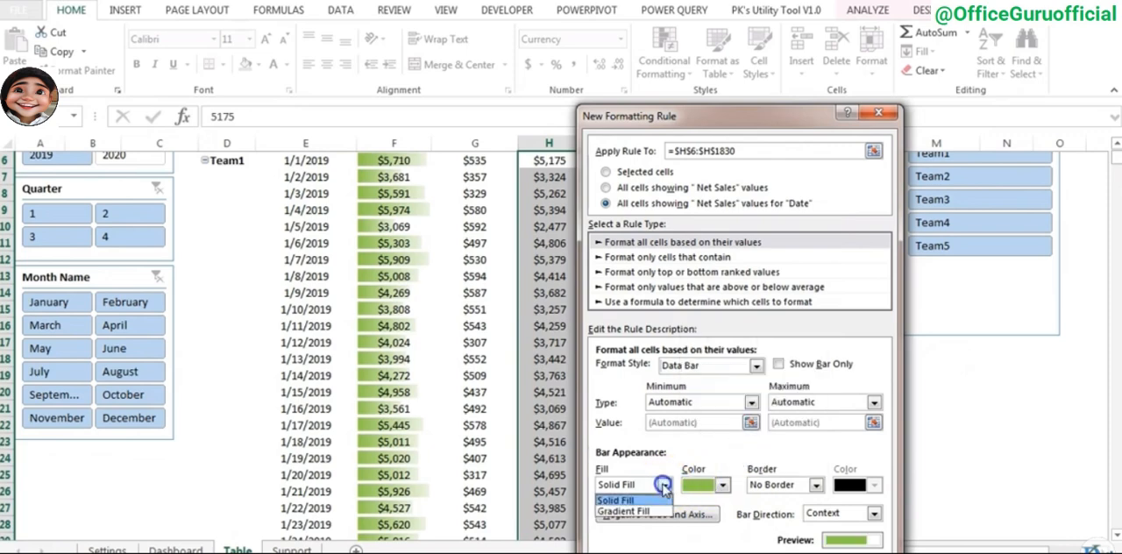
{"action": "left_click", "coordinate": [654, 511]}
{"action": "key", "text": "Return"}
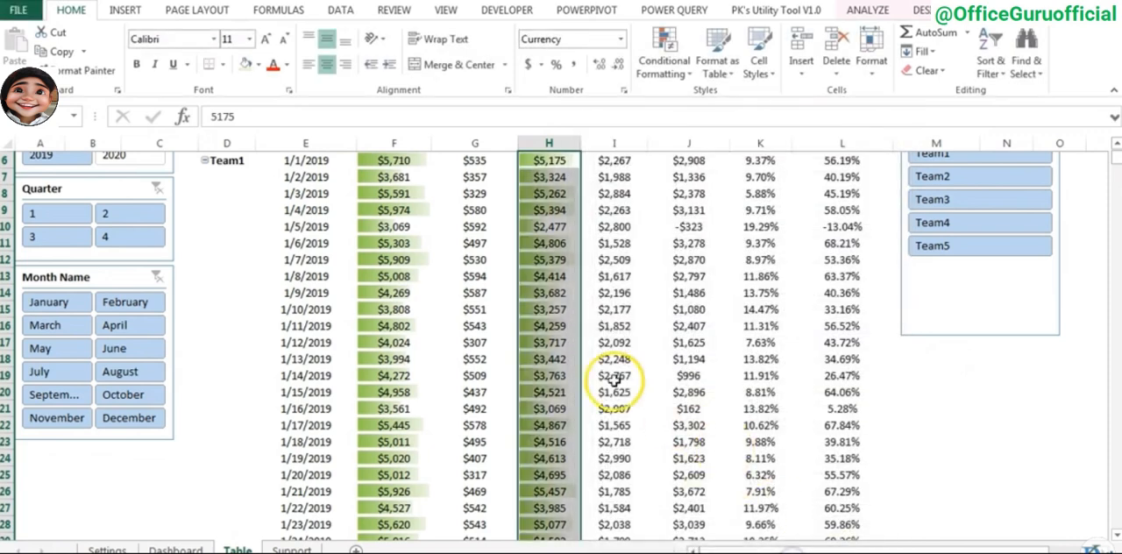
{"action": "left_click", "coordinate": [613, 376]}
{"action": "key", "text": "ctrl+Up"}
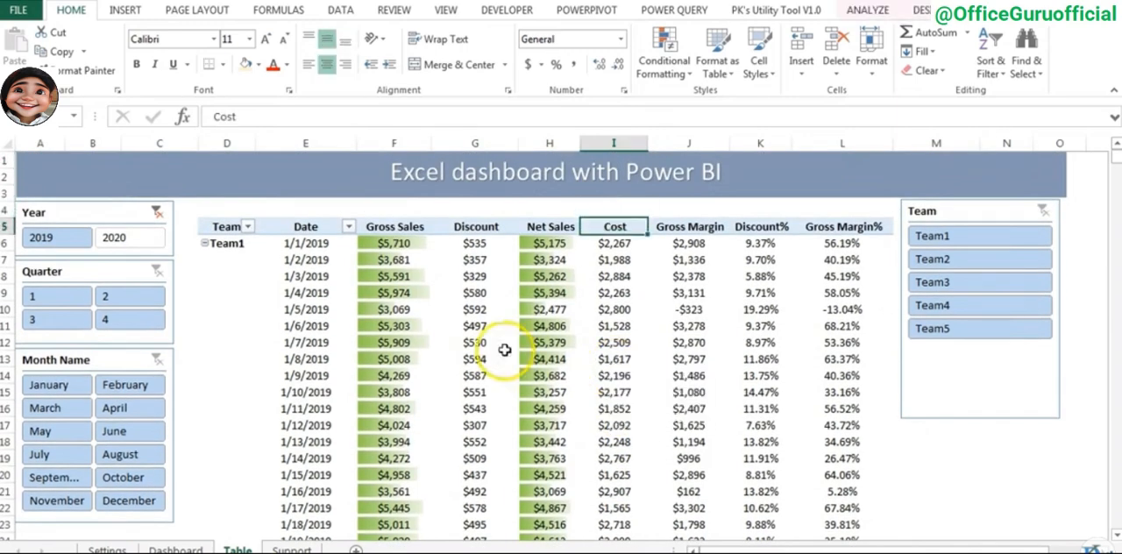
- Draw a right block arrow about 1.58" wide and 0.49" high at the right end of the Dashboard sheet's title banner
{"action": "left_click", "coordinate": [184, 547]}
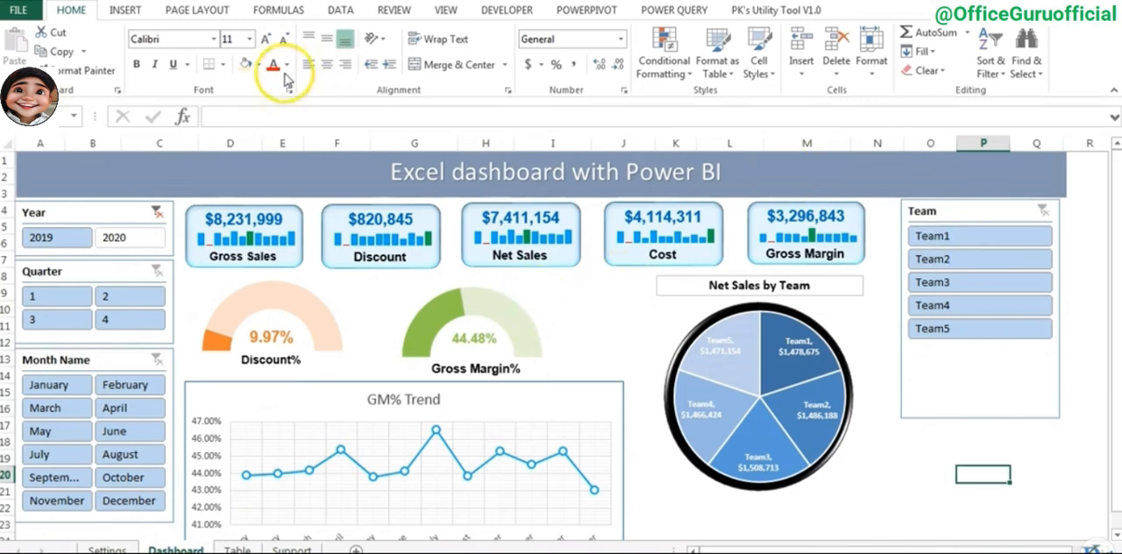
{"action": "left_click", "coordinate": [121, 10]}
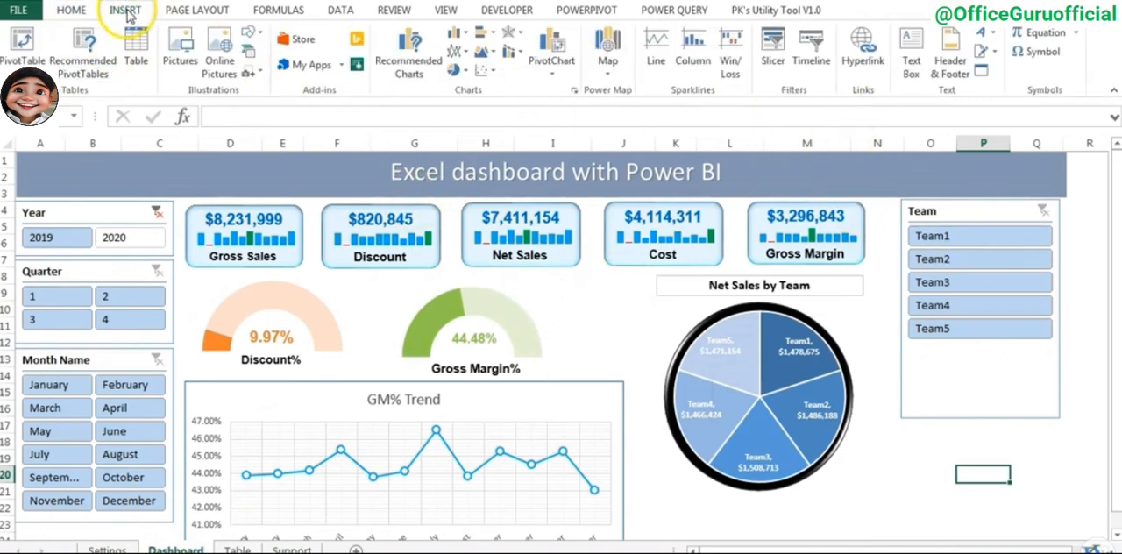
{"action": "left_click", "coordinate": [250, 35]}
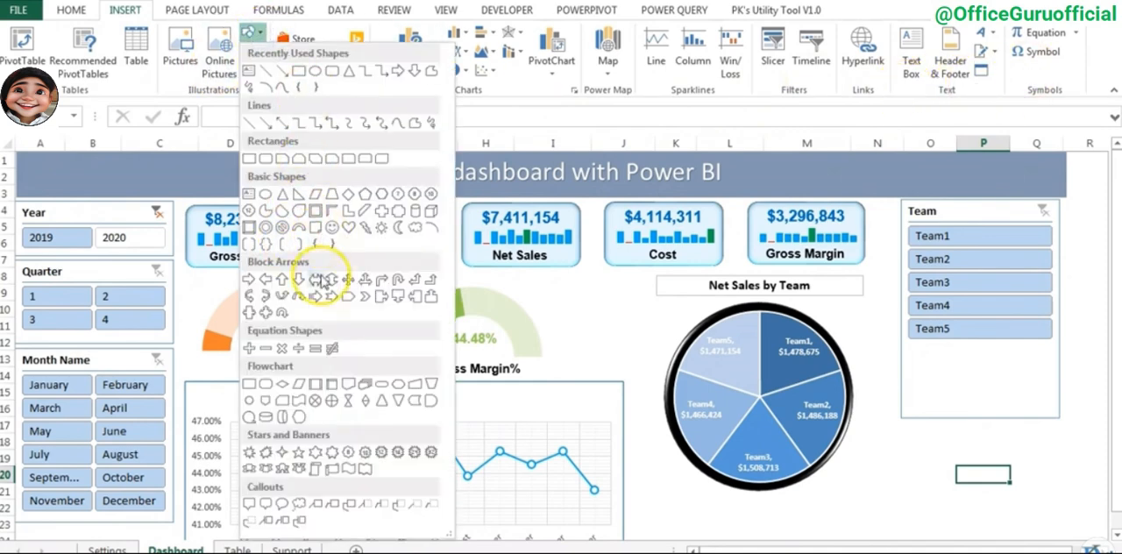
{"action": "left_click", "coordinate": [252, 282]}
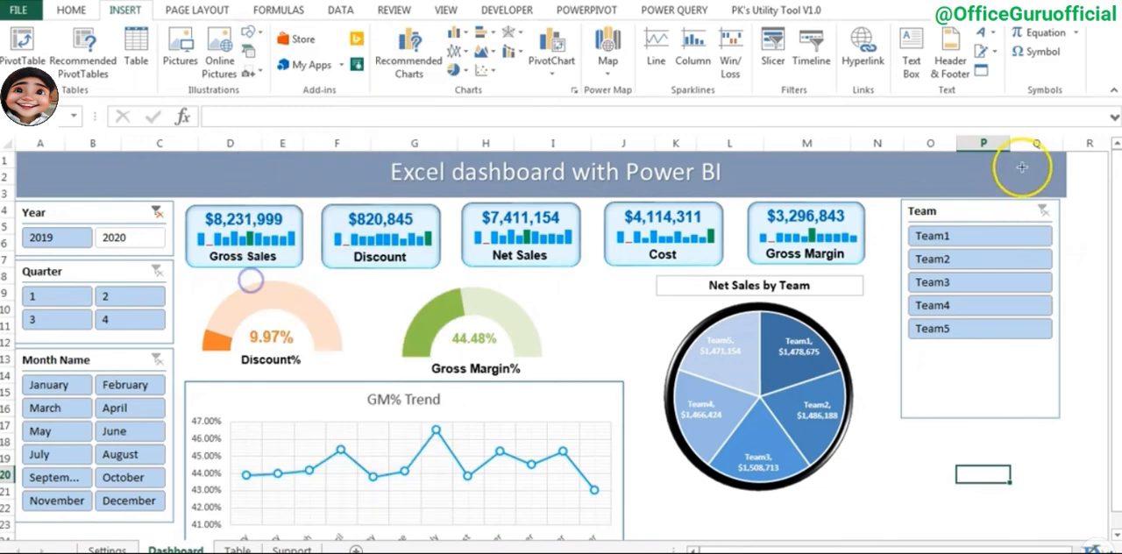
{"action": "left_click_drag", "start_coordinate": [1022, 193], "coordinate": [1020, 190]}
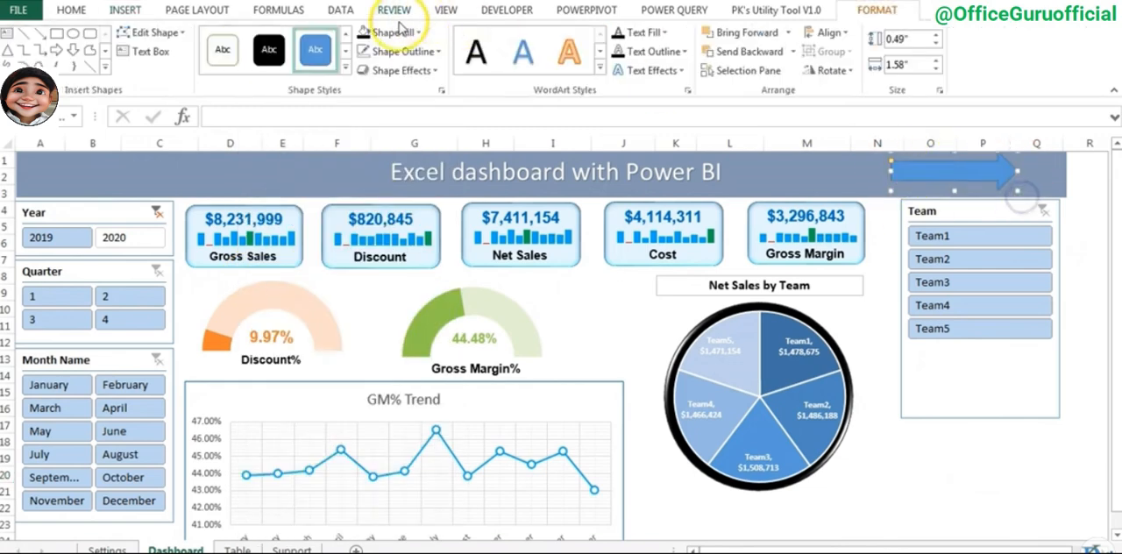
- Fill the banner arrow with white and label it "Tabular Veiw"
{"action": "left_click", "coordinate": [387, 33]}
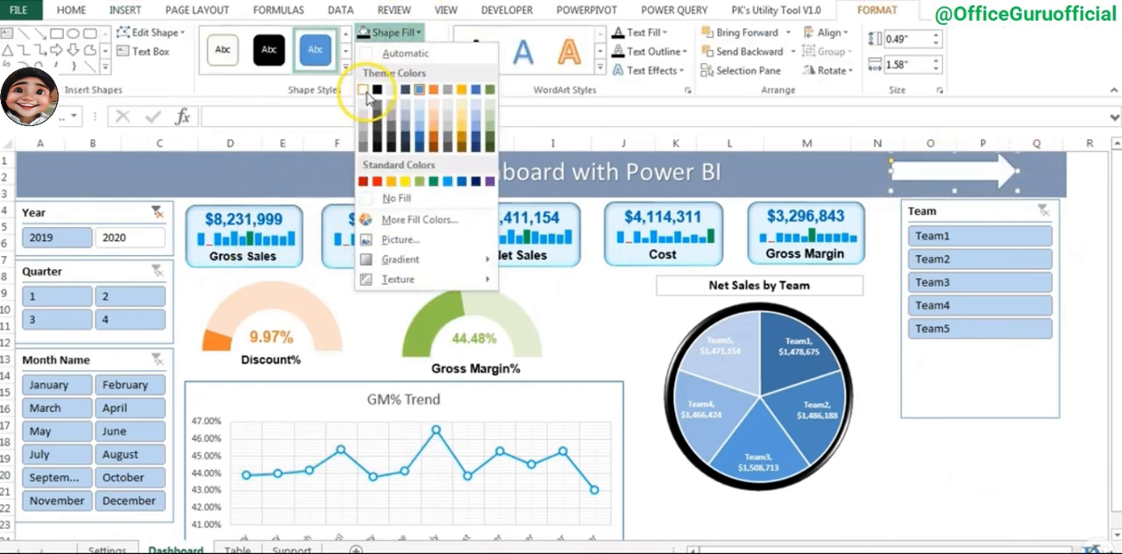
{"action": "left_click", "coordinate": [367, 96]}
{"action": "right_click", "coordinate": [932, 170]}
{"action": "left_click", "coordinate": [1000, 274]}
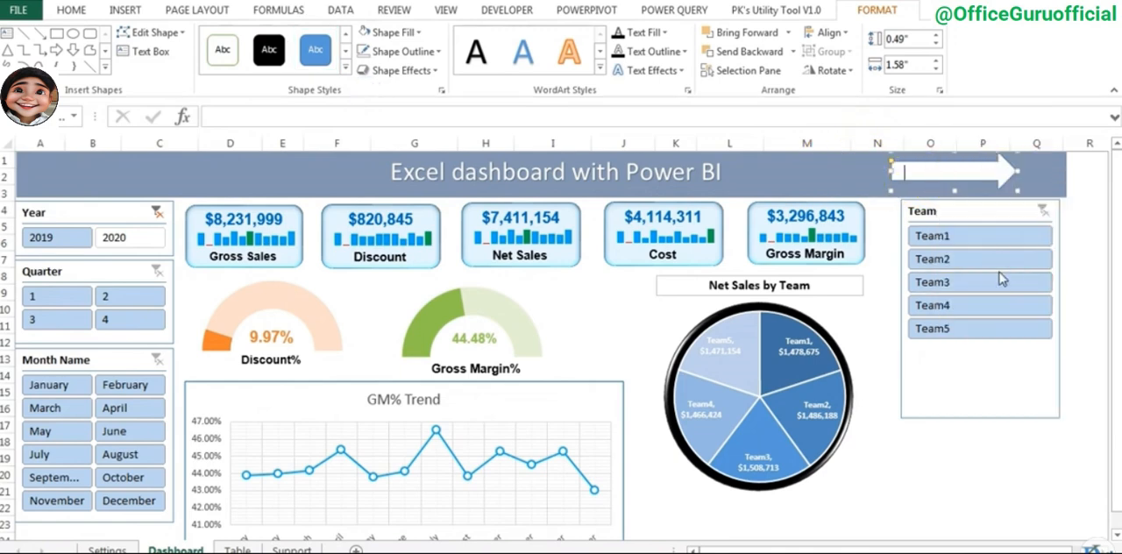
{"action": "type", "text": "Tabular Veiw"}
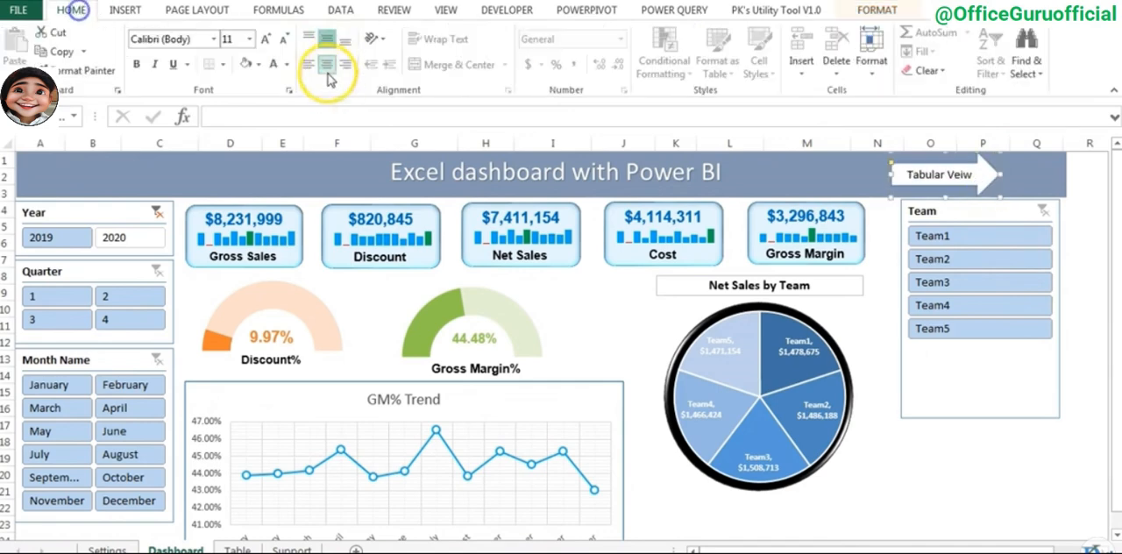
- Hyperlink the arrow to cell A1 of the Table sheet with the ScreenTip "Go to tabular View", and test the link
{"action": "right_click", "coordinate": [976, 184]}
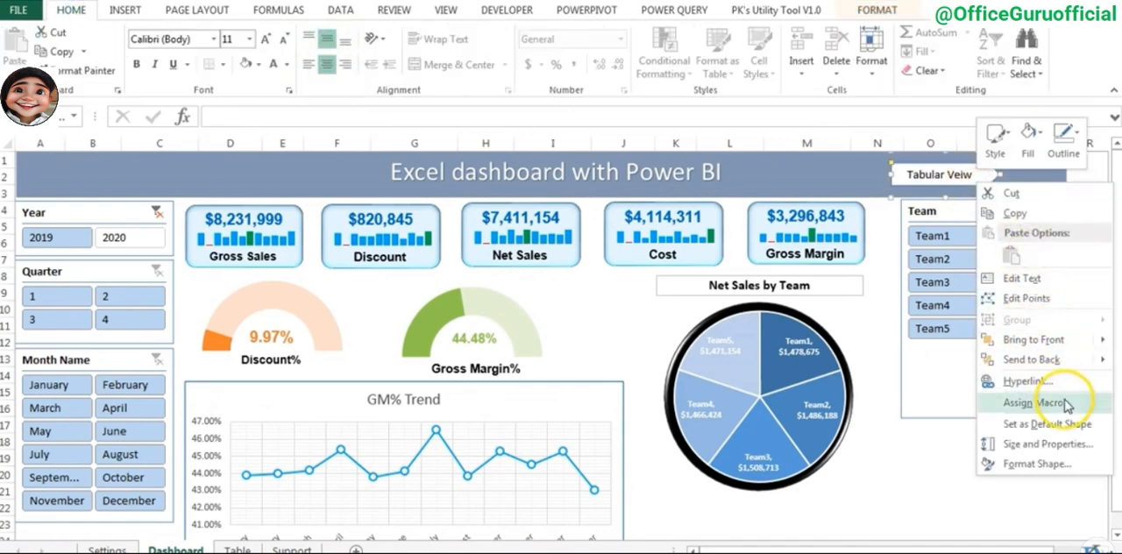
{"action": "left_click", "coordinate": [1048, 382]}
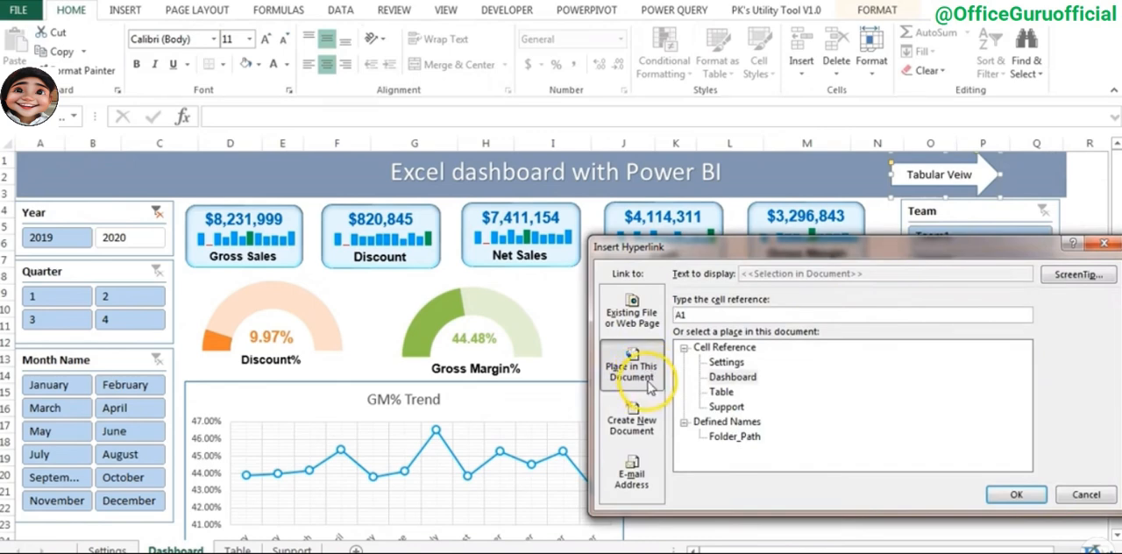
{"action": "left_click", "coordinate": [725, 397]}
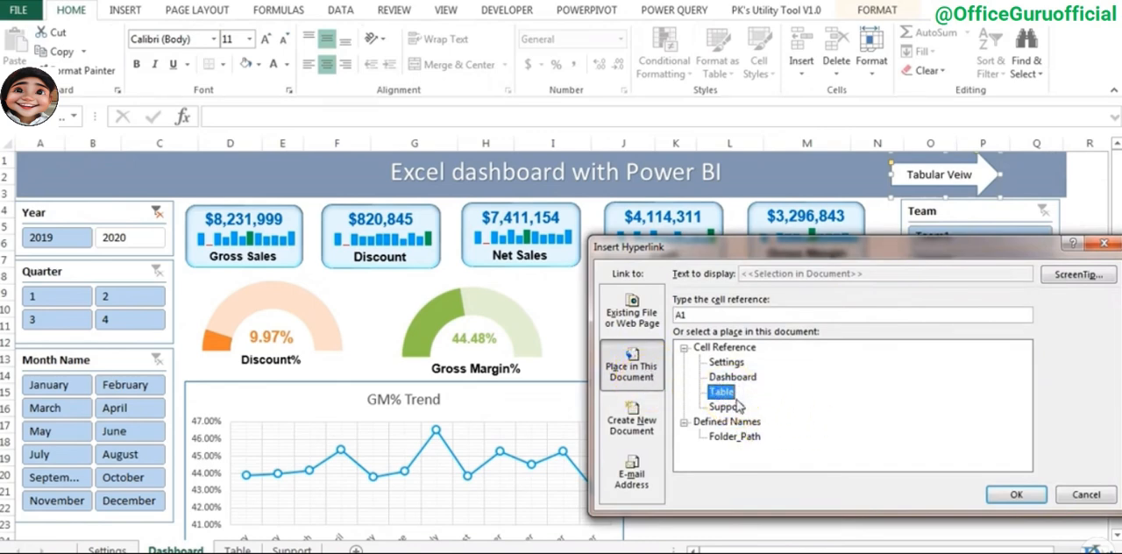
{"action": "left_click", "coordinate": [1077, 276]}
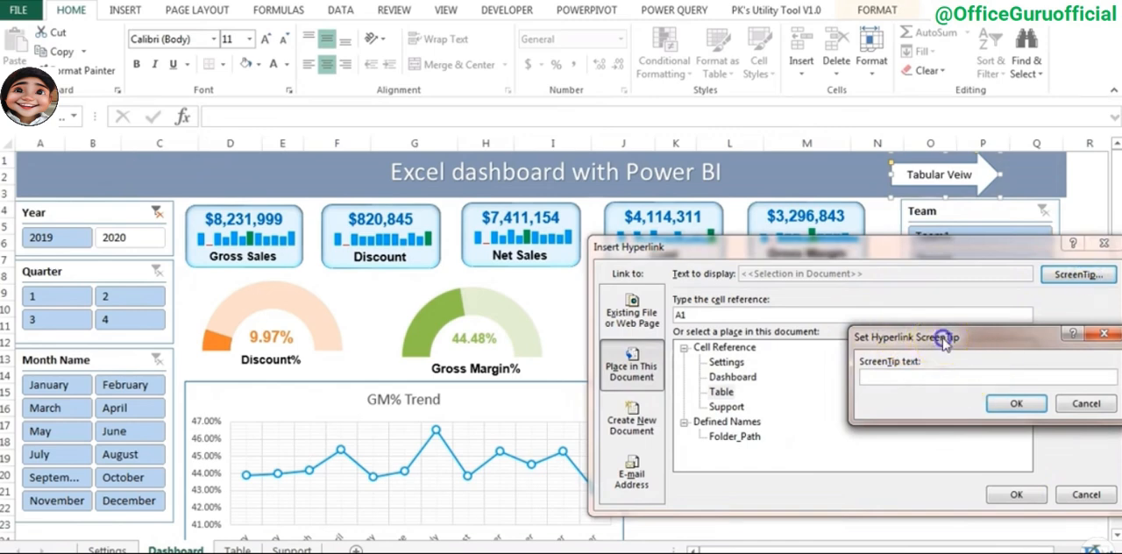
{"action": "left_click_drag", "start_coordinate": [944, 342], "coordinate": [860, 334]}
{"action": "left_click", "coordinate": [846, 367]}
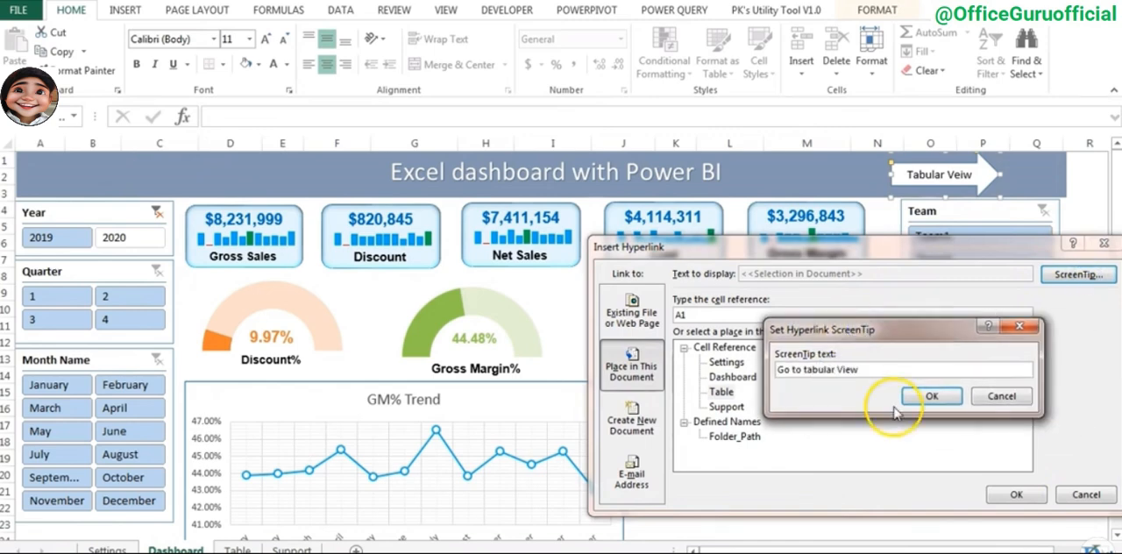
{"action": "left_click", "coordinate": [932, 397]}
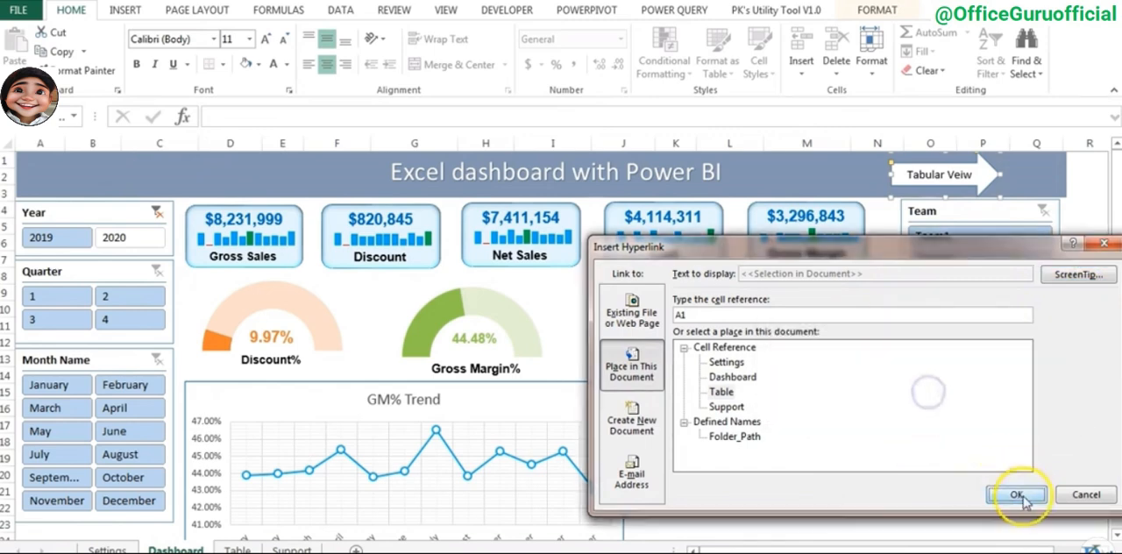
{"action": "left_click", "coordinate": [1015, 494]}
{"action": "left_click", "coordinate": [932, 460]}
{"action": "left_click", "coordinate": [939, 175]}
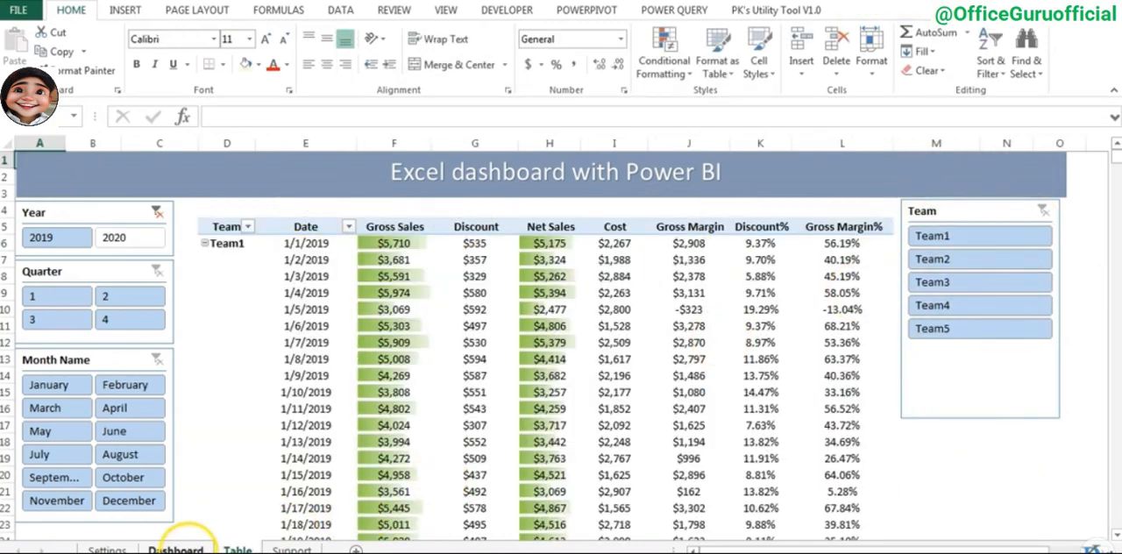
- Copy the Dashboard's "Tabular Veiw" arrow to the Table sheet and place it at the right end of the title banner
{"action": "left_click", "coordinate": [176, 549]}
{"action": "right_click", "coordinate": [932, 179]}
{"action": "left_click", "coordinate": [932, 184]}
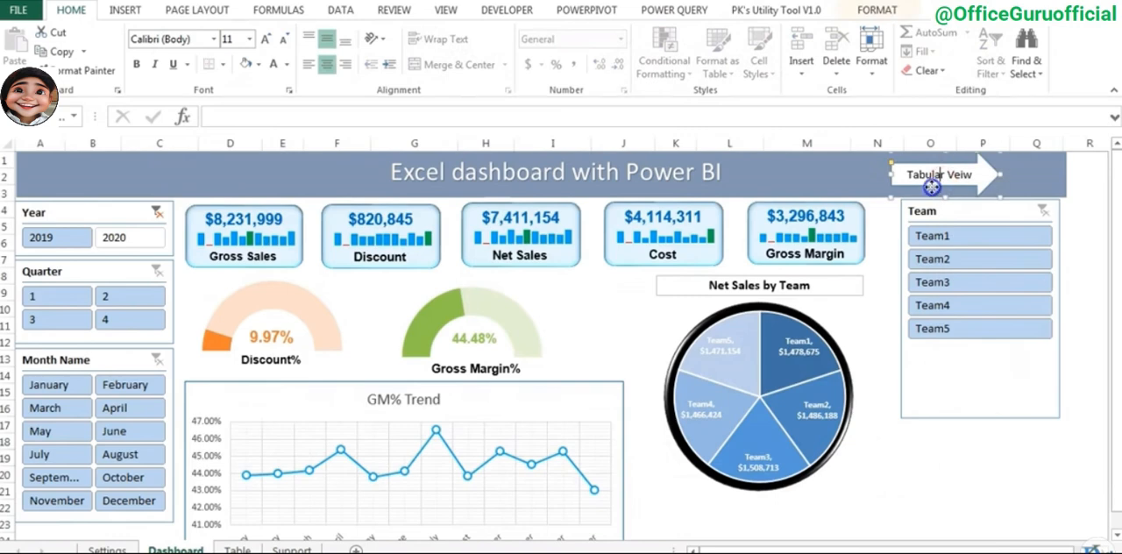
{"action": "left_click", "coordinate": [237, 549]}
{"action": "key", "text": "ctrl+v"}
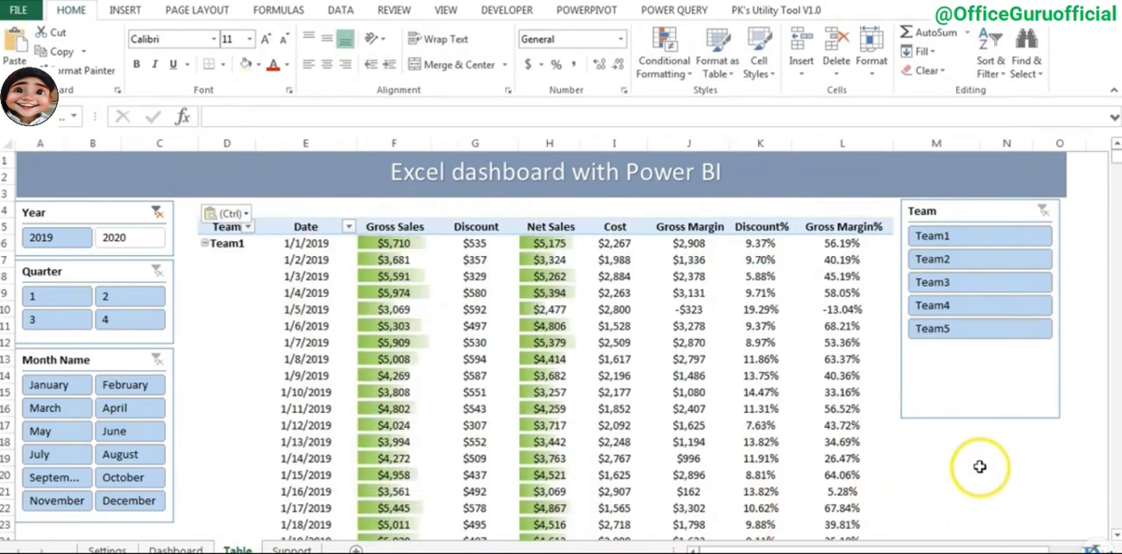
{"action": "left_click_drag", "start_coordinate": [75, 179], "coordinate": [990, 183]}
- Change the Table sheet's banner arrow to a left block arrow and relabel it "Dashboard Veiw"
{"action": "left_click", "coordinate": [877, 10]}
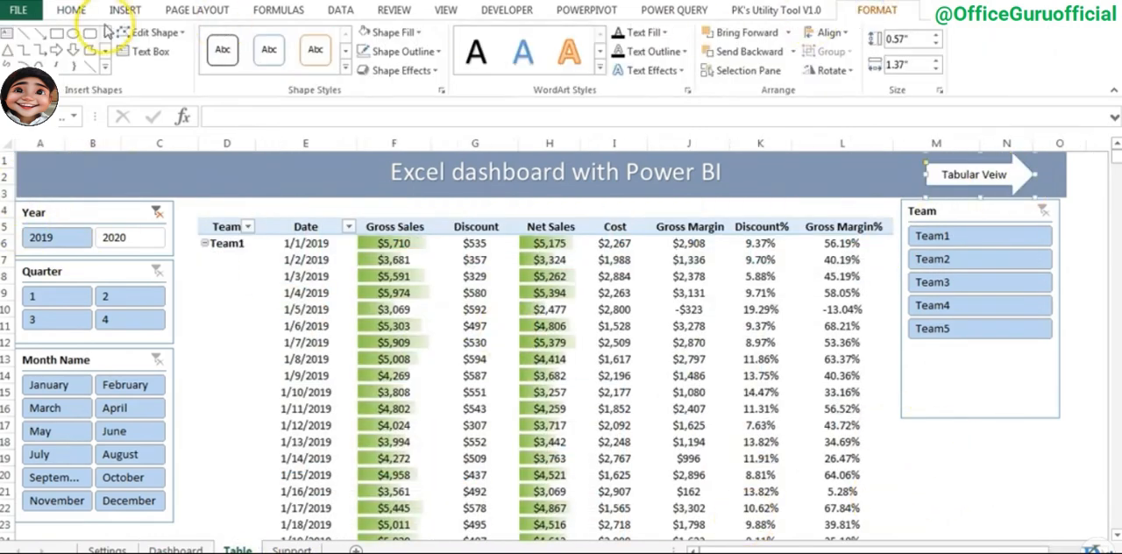
{"action": "left_click", "coordinate": [171, 35]}
{"action": "mouse_move", "coordinate": [180, 53]}
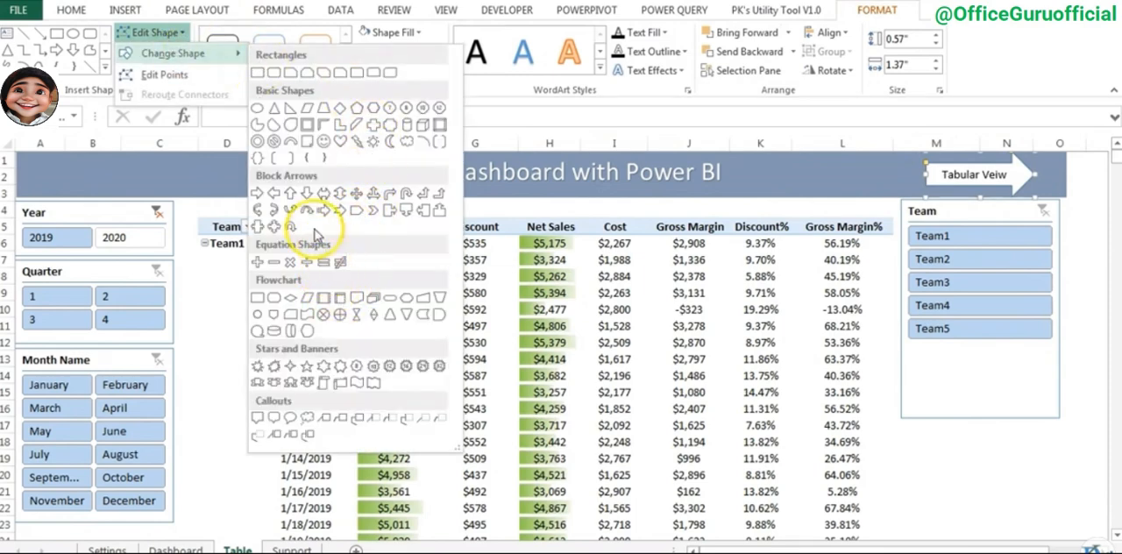
{"action": "left_click", "coordinate": [275, 195]}
{"action": "left_click", "coordinate": [978, 176]}
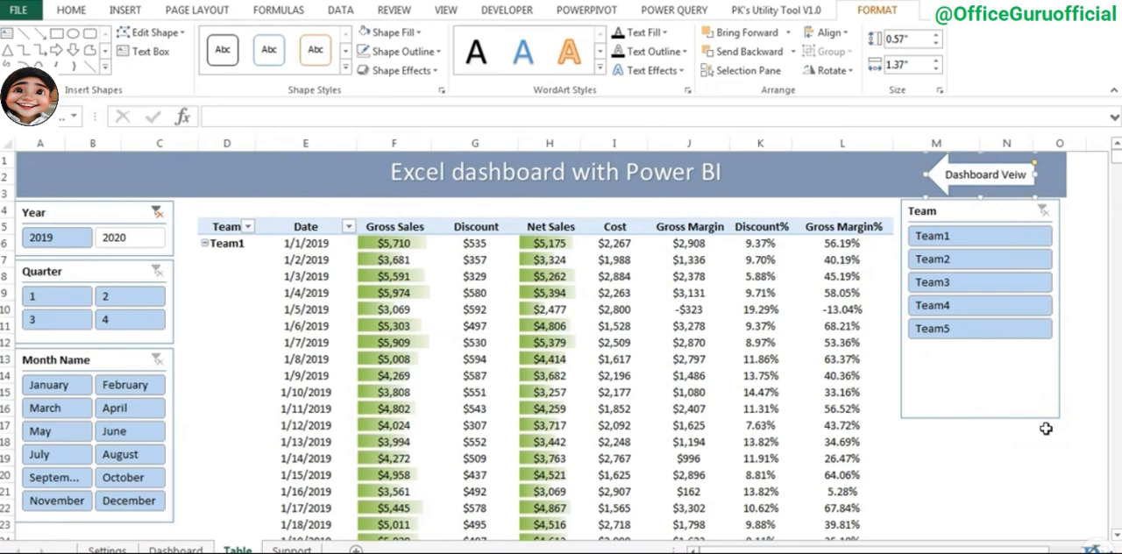
{"action": "left_click", "coordinate": [1017, 524]}
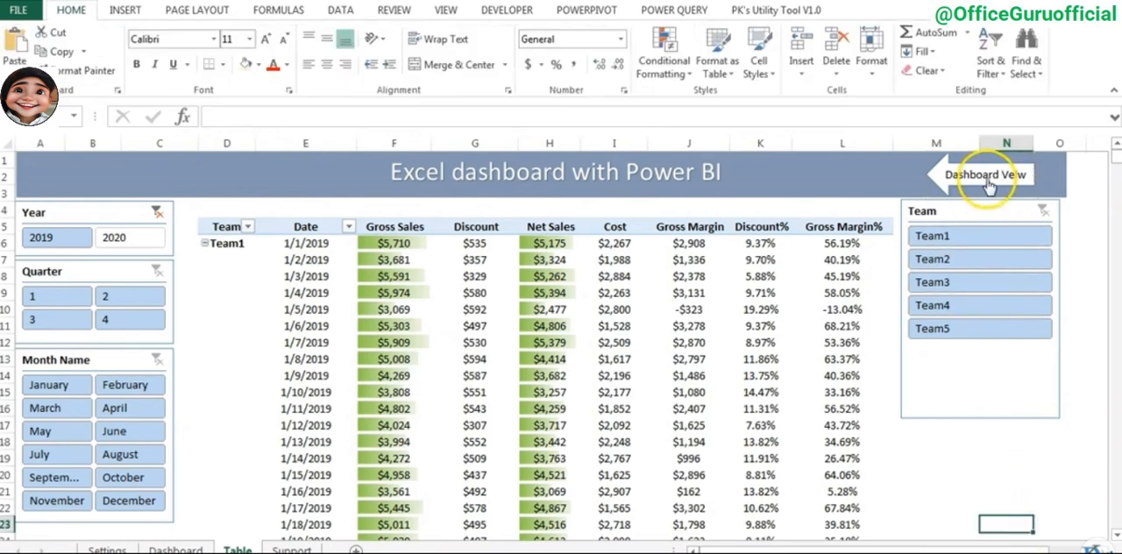
- Retarget the "Dashboard Veiw" arrow's hyperlink to cell A1 of the Dashboard sheet, and test the links in both directions
{"action": "right_click", "coordinate": [988, 180]}
{"action": "left_click", "coordinate": [945, 358]}
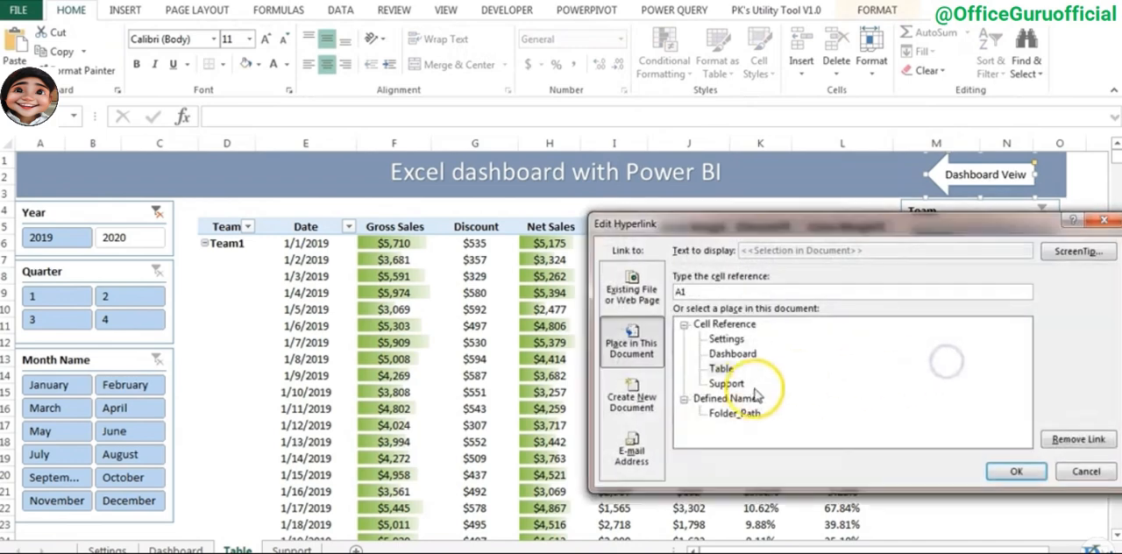
{"action": "left_click", "coordinate": [742, 360]}
{"action": "left_click", "coordinate": [1014, 472]}
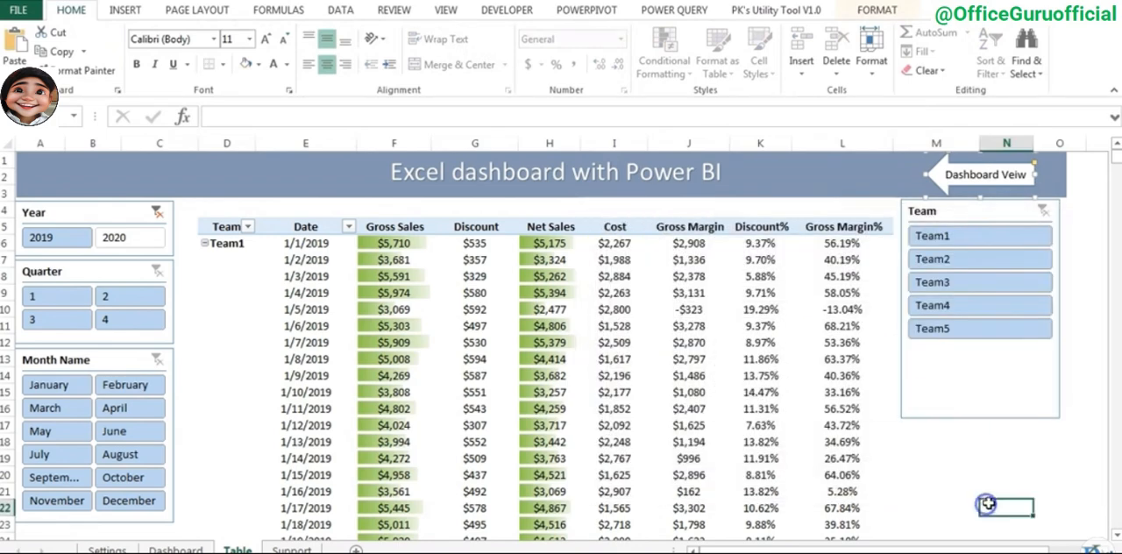
{"action": "left_click", "coordinate": [994, 176]}
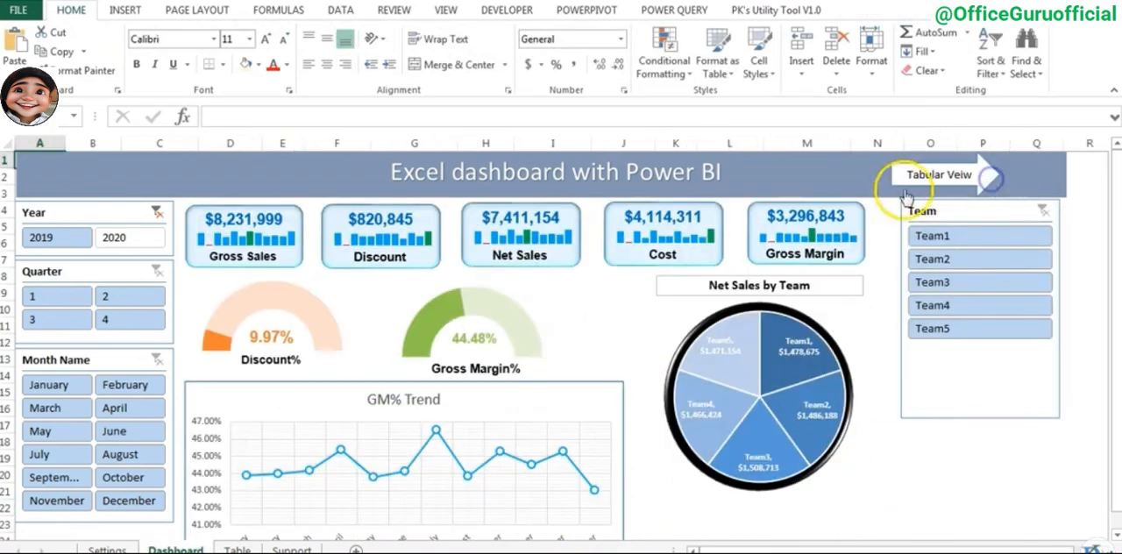
{"action": "left_click", "coordinate": [947, 175]}
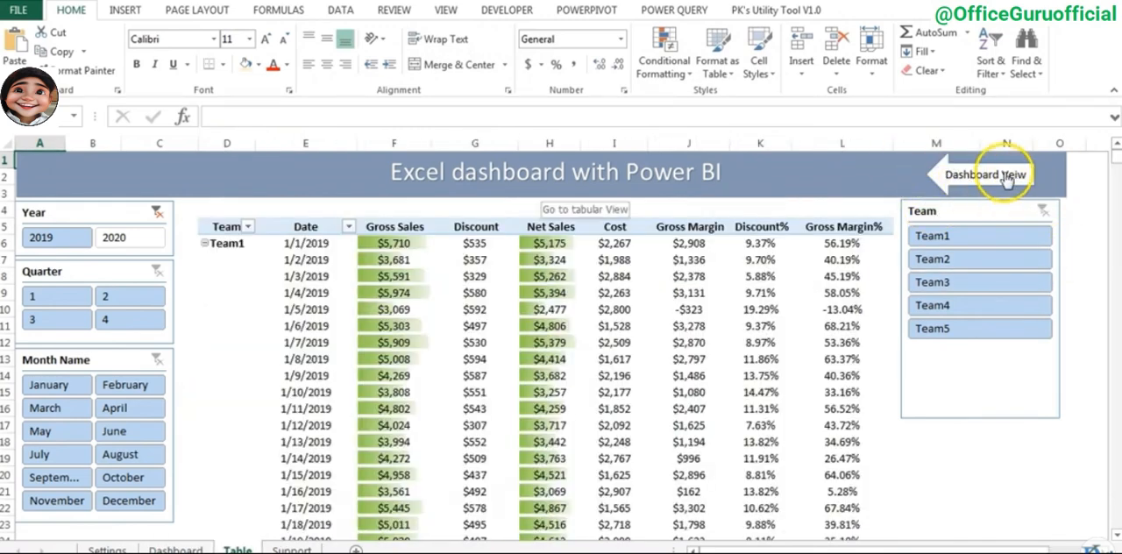
- Hide the Settings and Support sheets and return to the Dashboard sheet
{"action": "left_click", "coordinate": [107, 549]}
{"action": "right_click", "coordinate": [103, 548]}
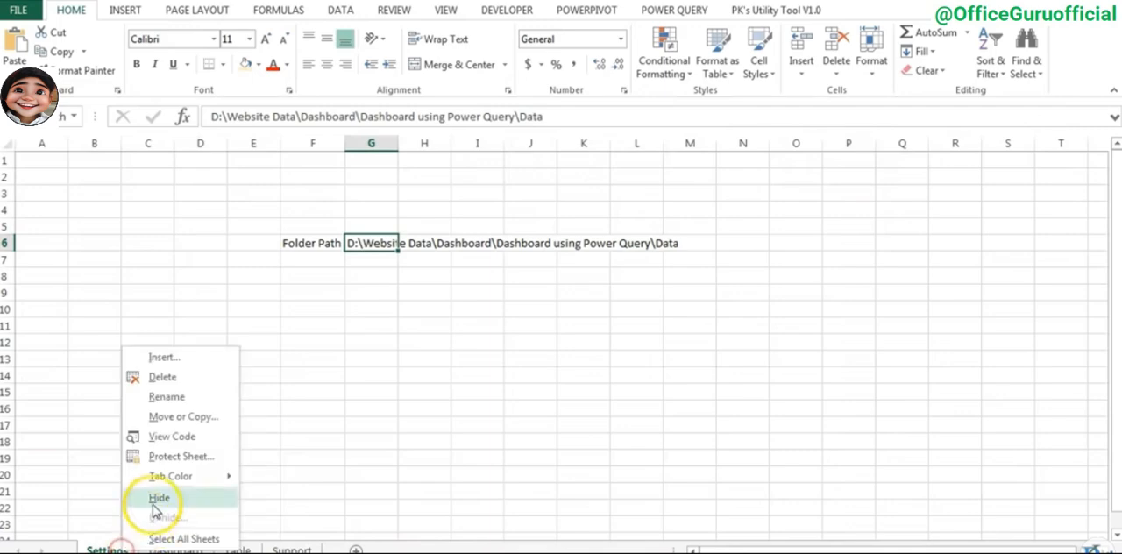
{"action": "left_click", "coordinate": [154, 500]}
{"action": "left_click", "coordinate": [230, 549]}
{"action": "right_click", "coordinate": [231, 548]}
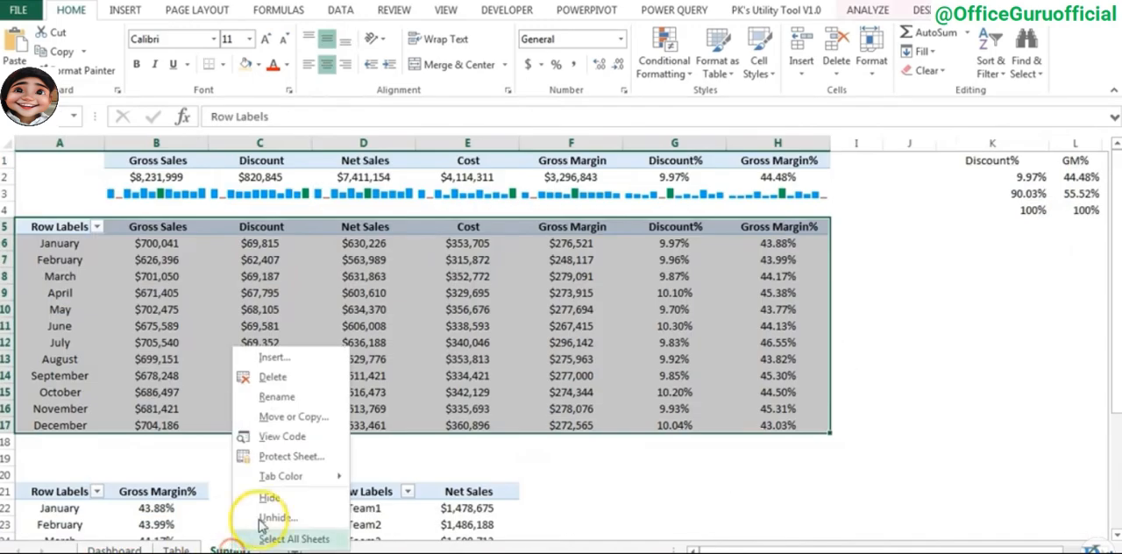
{"action": "left_click", "coordinate": [269, 493]}
{"action": "left_click", "coordinate": [114, 549]}
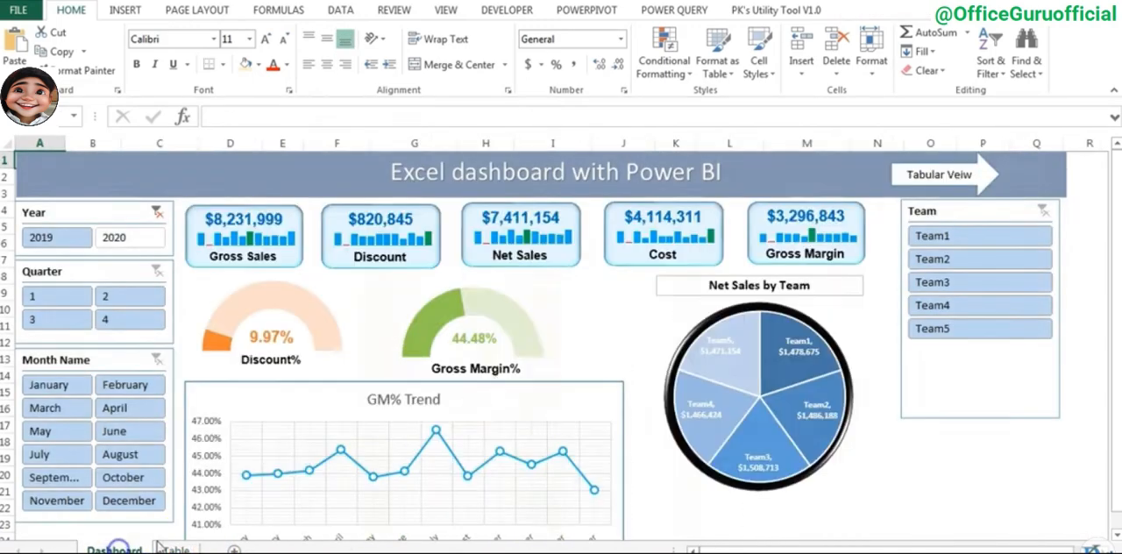
- Turn off the display of sheet tabs for this workbook in the advanced Excel options
{"action": "left_click", "coordinate": [617, 292]}
{"action": "left_click", "coordinate": [19, 10]}
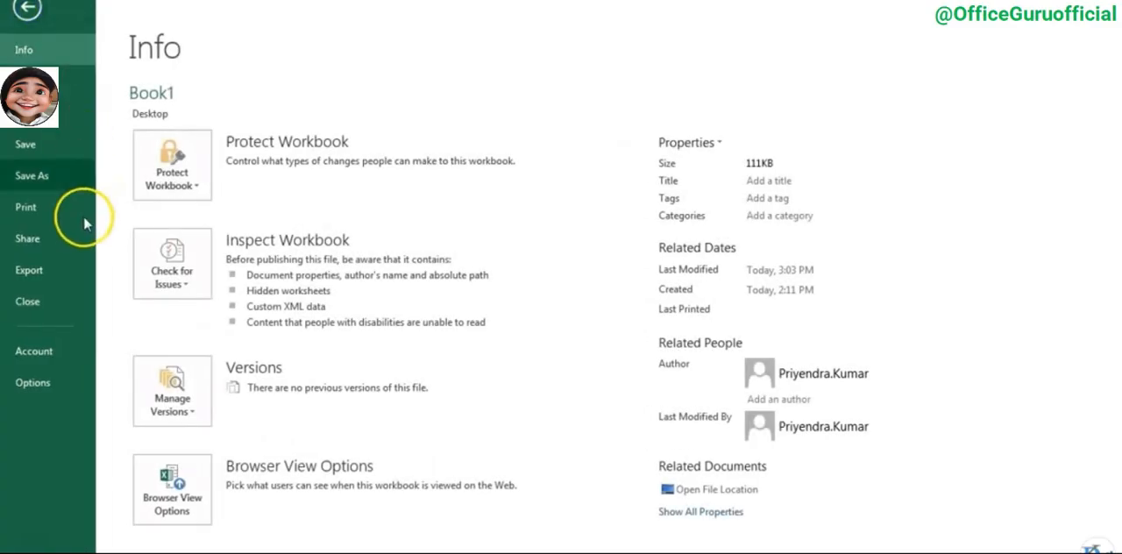
{"action": "left_click", "coordinate": [35, 383]}
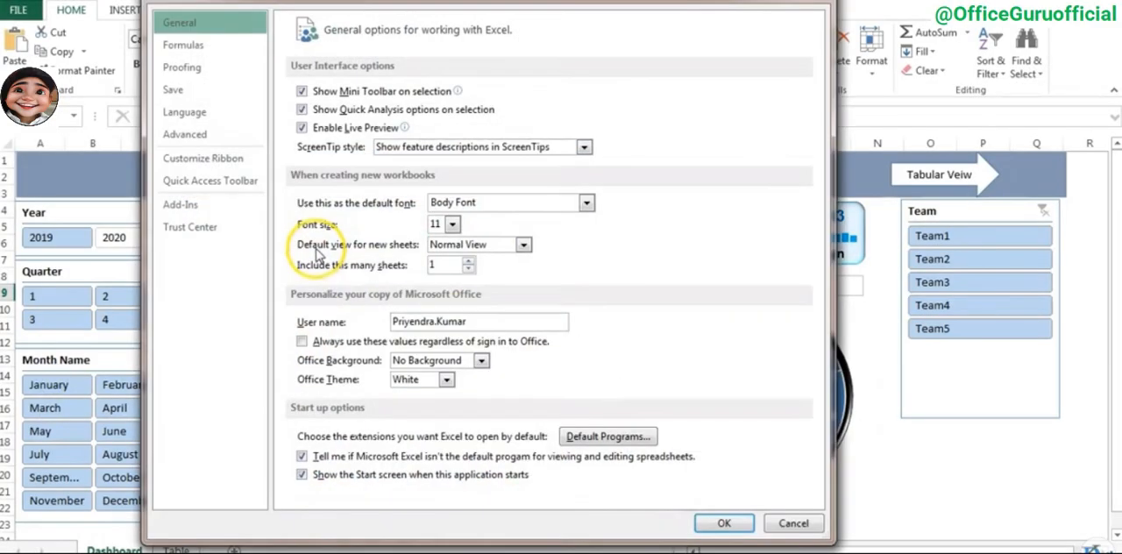
{"action": "left_click", "coordinate": [186, 135]}
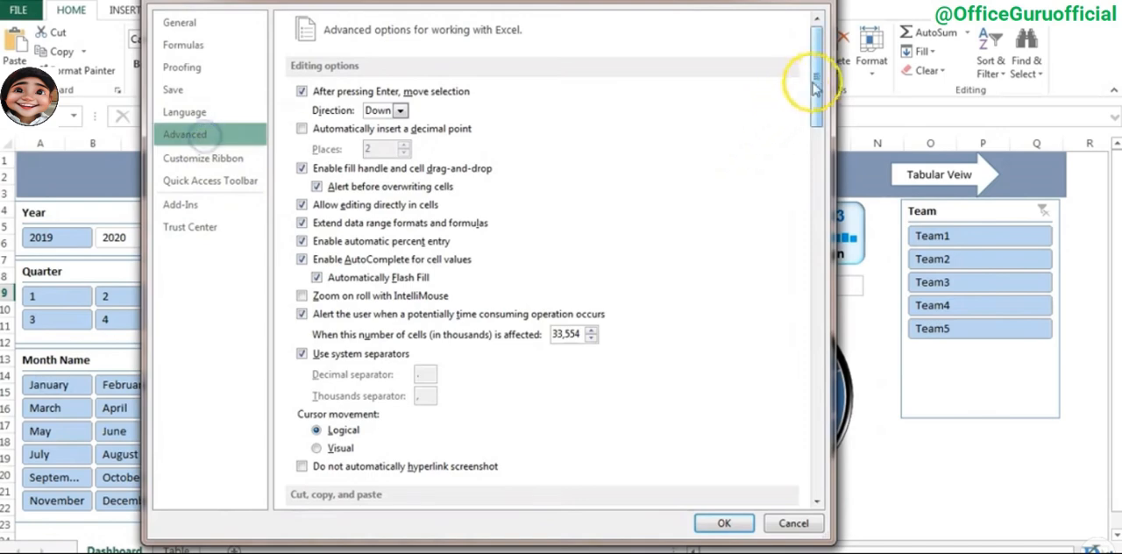
{"action": "left_click_drag", "start_coordinate": [815, 70], "coordinate": [816, 263]}
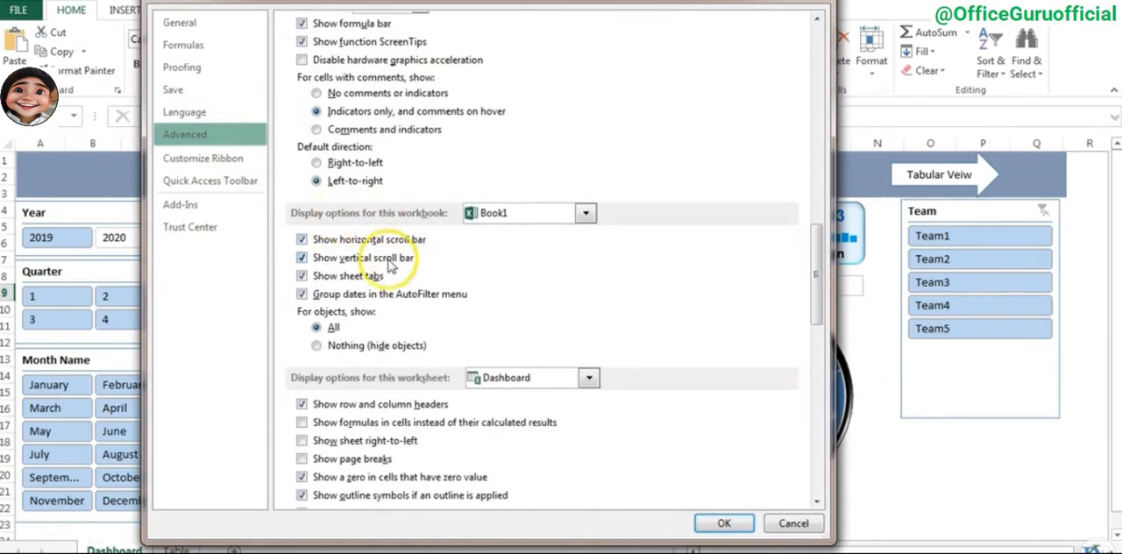
{"action": "left_click", "coordinate": [302, 276]}
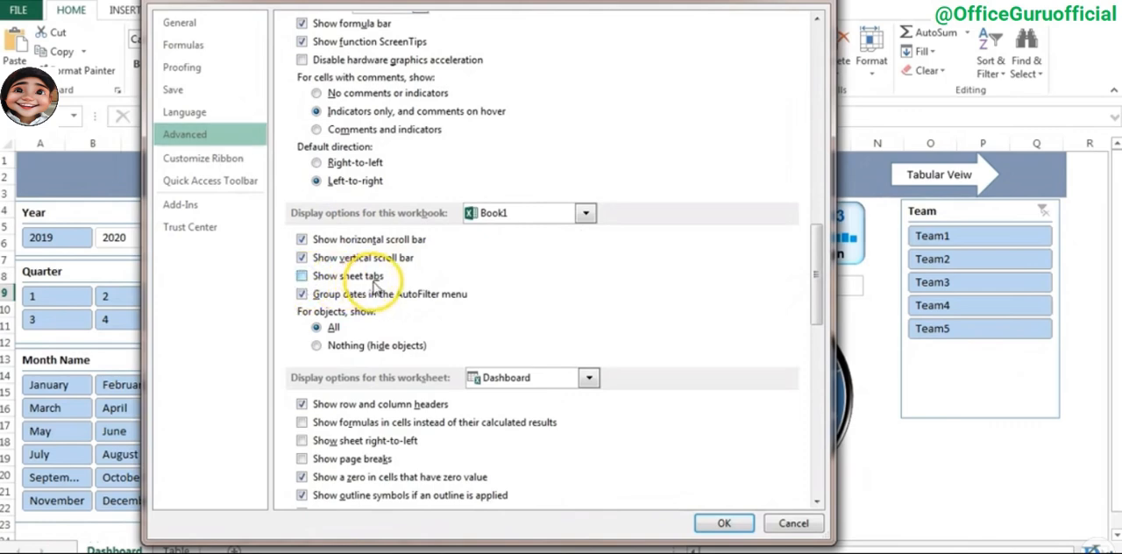
{"action": "left_click", "coordinate": [724, 524]}
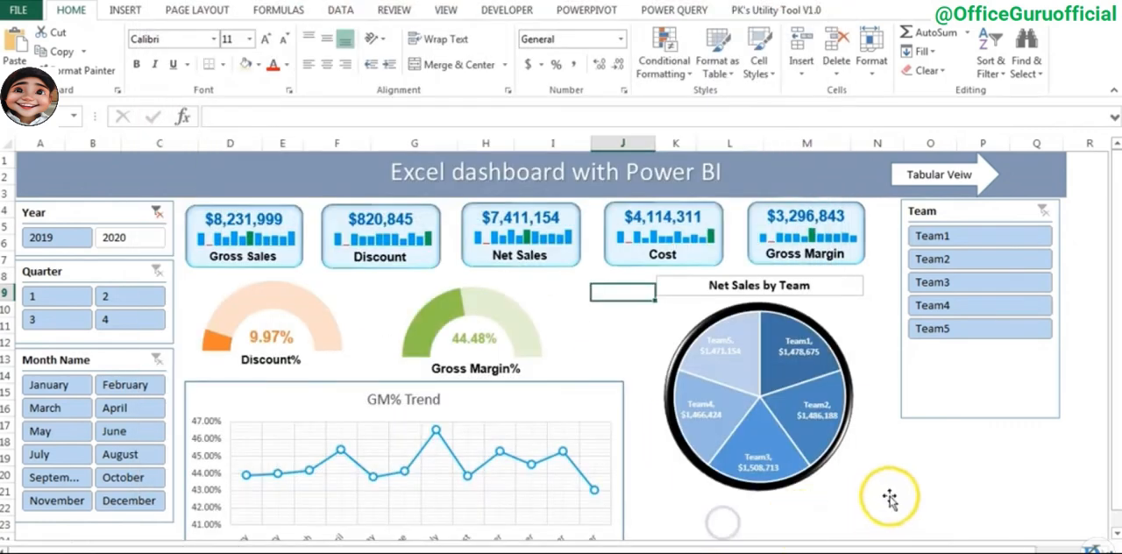
- Test switching between the Dashboard and Table sheets with the "Tabular Veiw" and "Dashboard Veiw" arrows
{"action": "left_click", "coordinate": [916, 479]}
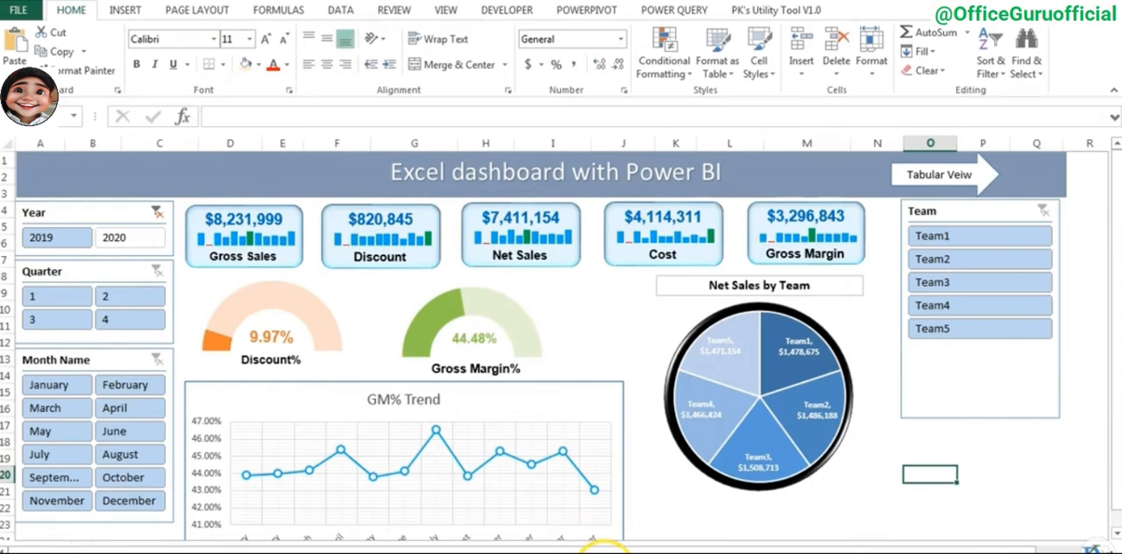
{"action": "left_click", "coordinate": [619, 334]}
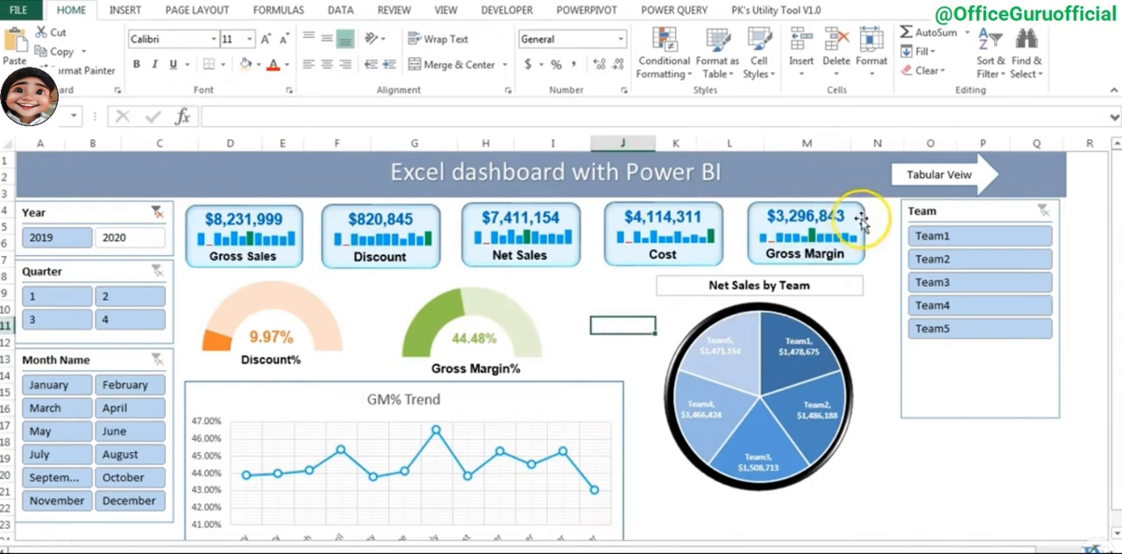
{"action": "left_click", "coordinate": [934, 180]}
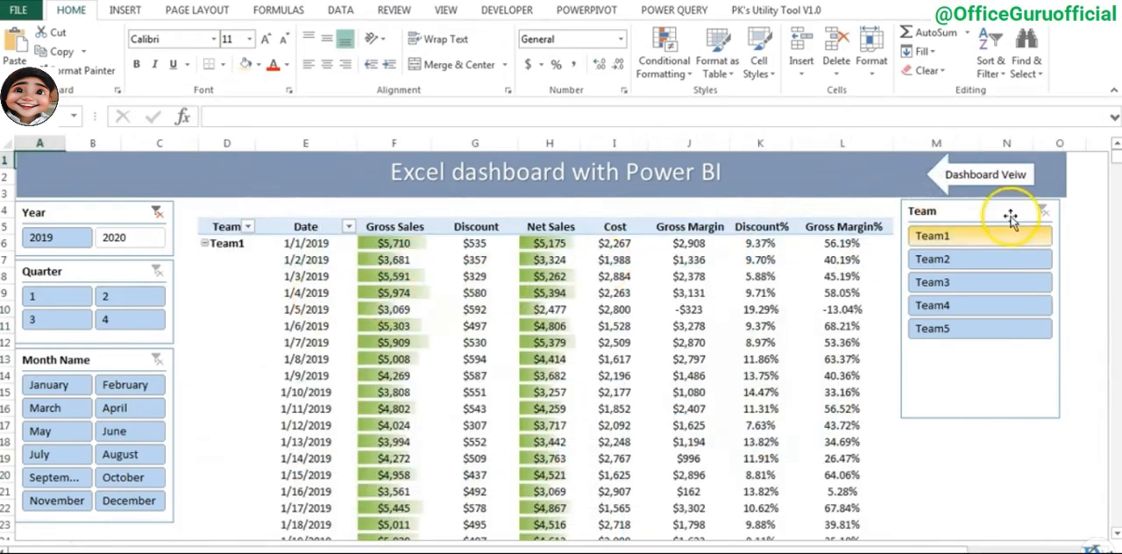
{"action": "left_click", "coordinate": [943, 186]}
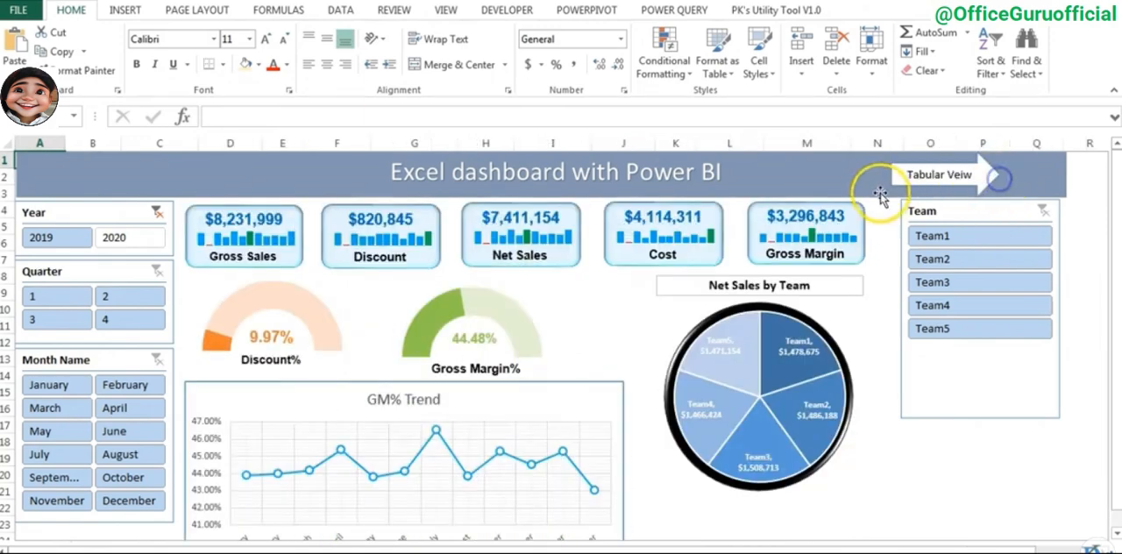
{"action": "left_click", "coordinate": [957, 178]}
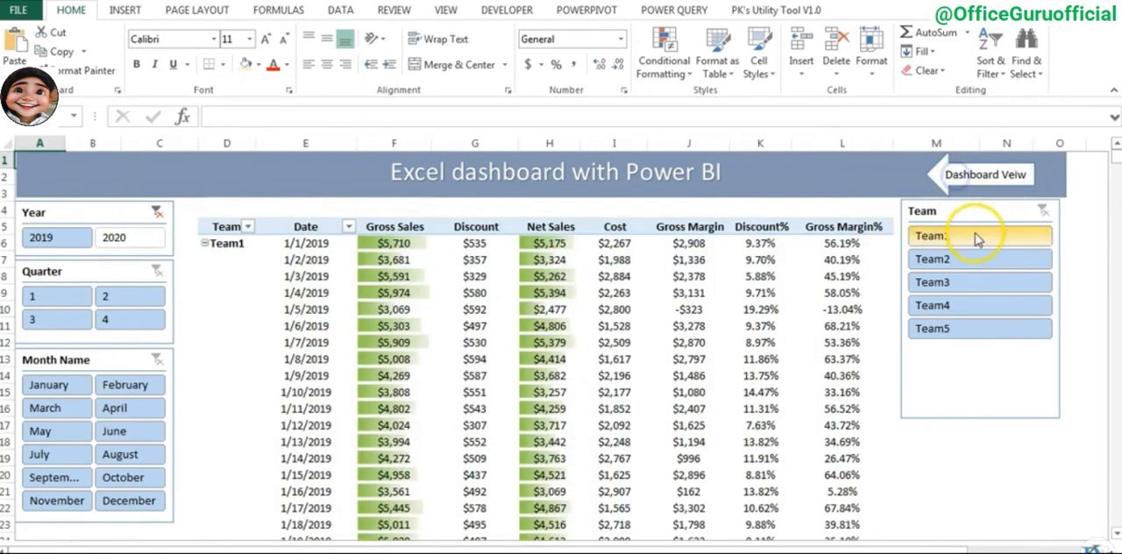
{"action": "left_click", "coordinate": [983, 174]}
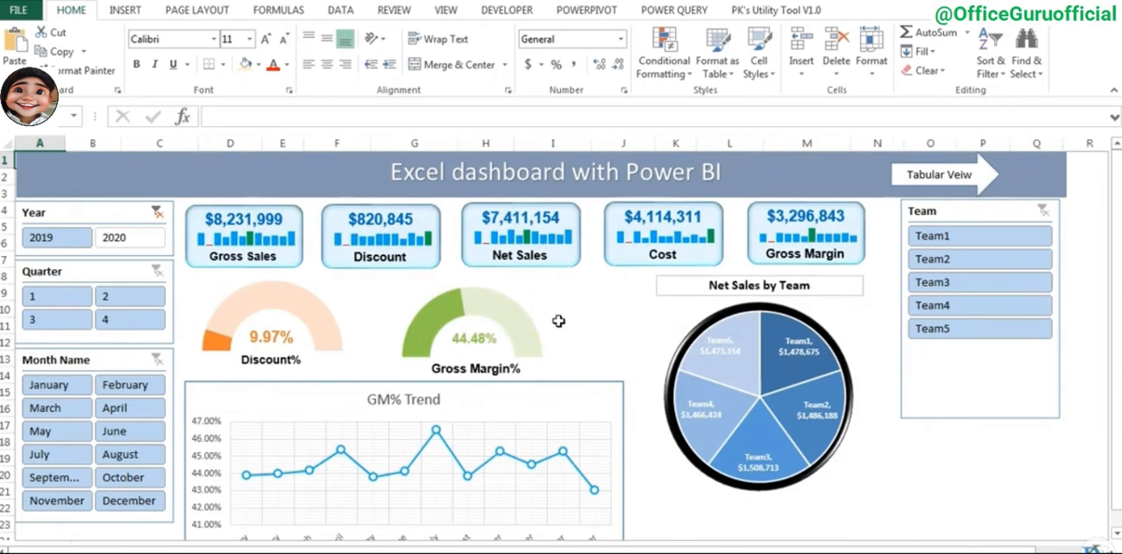